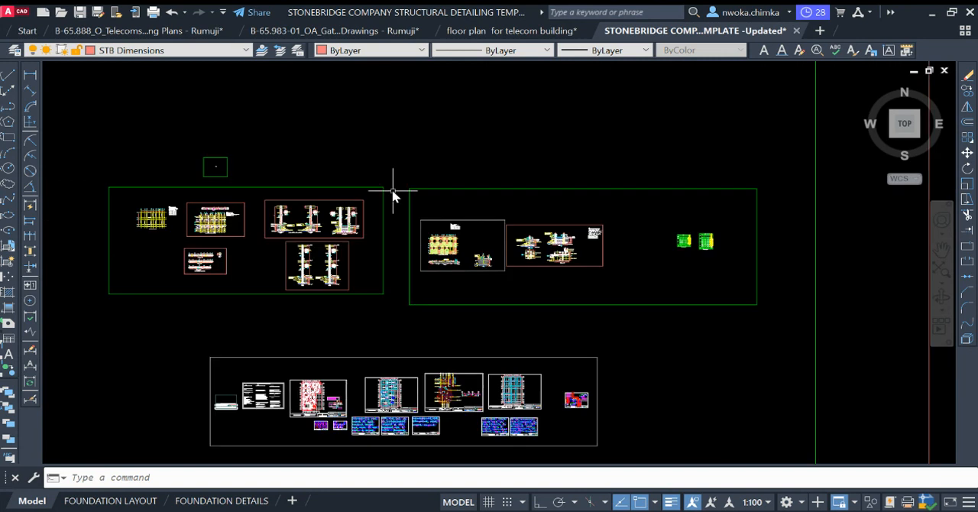
# Step: Examine the detailing template's grouped drawings and its slab reinforcement detail with grid lines, bar marks and notes
pyautogui.scroll(2, 403, 221)
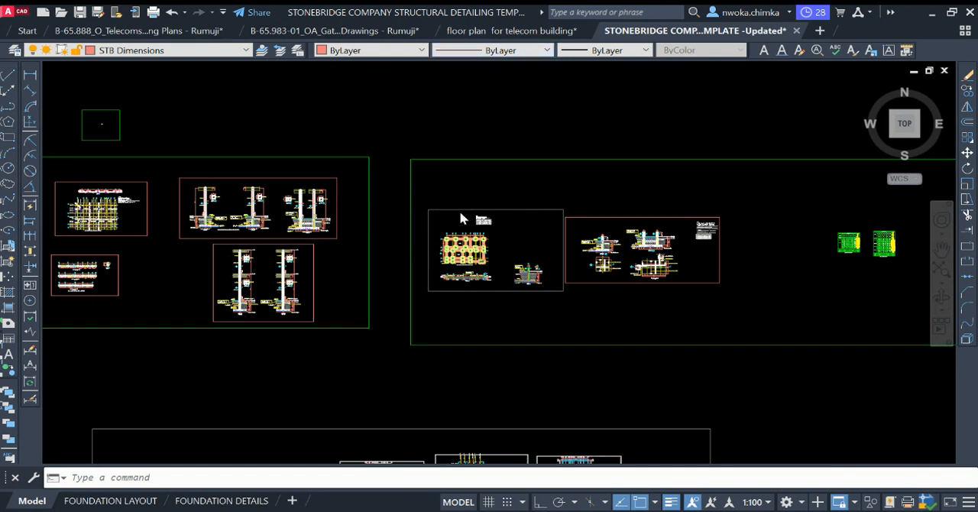
pyautogui.scroll(-4, 459, 210)
pyautogui.scroll(2, 498, 209)
pyautogui.scroll(2, 489, 208)
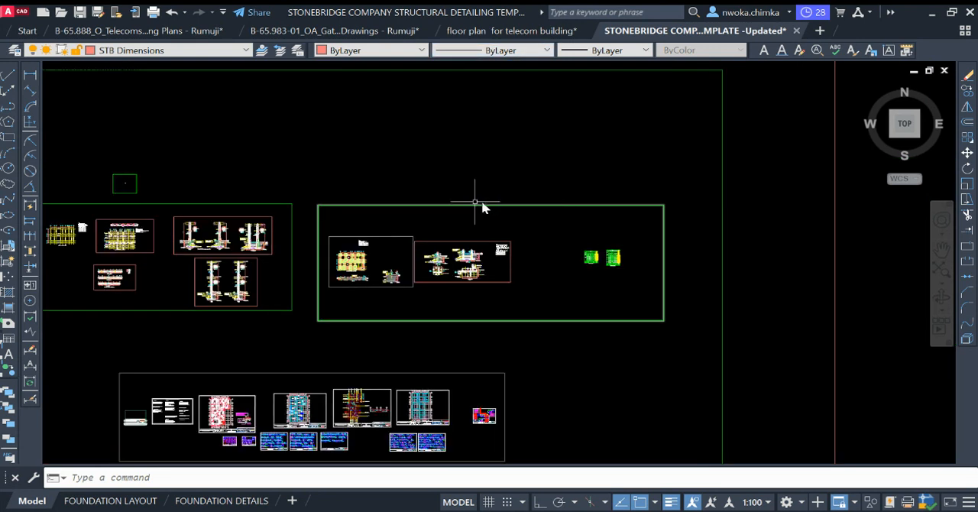
pyautogui.scroll(-2, 443, 212)
pyautogui.moveTo(557, 210); pyautogui.dragTo(481, 200, button='middle')
pyautogui.scroll(-2, 481, 200)
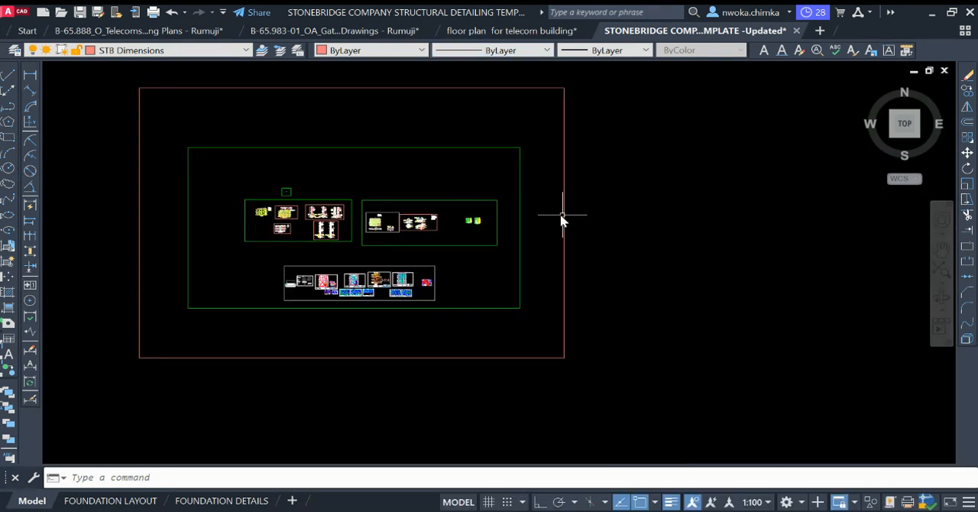
pyautogui.moveTo(563, 214); pyautogui.dragTo(517, 216, button='middle')
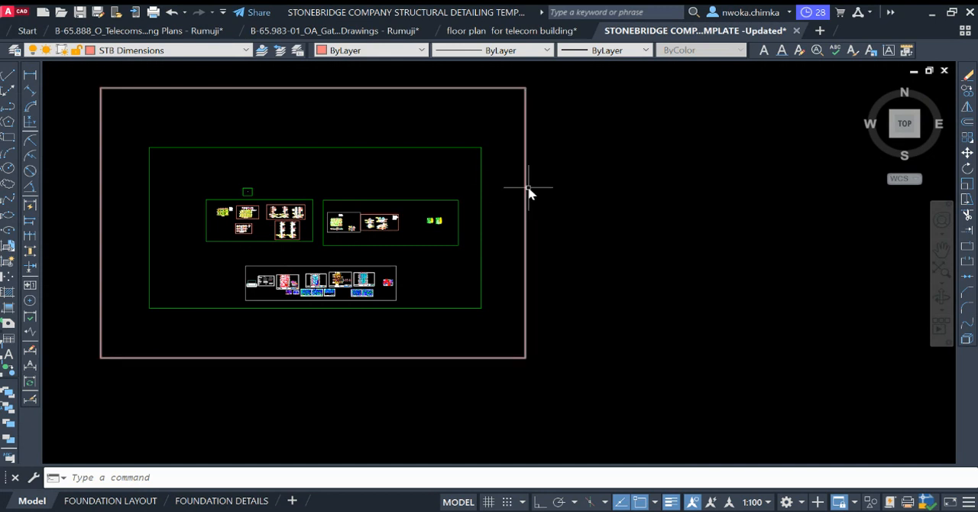
pyautogui.scroll(-2, 539, 186)
pyautogui.moveTo(563, 179); pyautogui.dragTo(505, 193, button='middle')
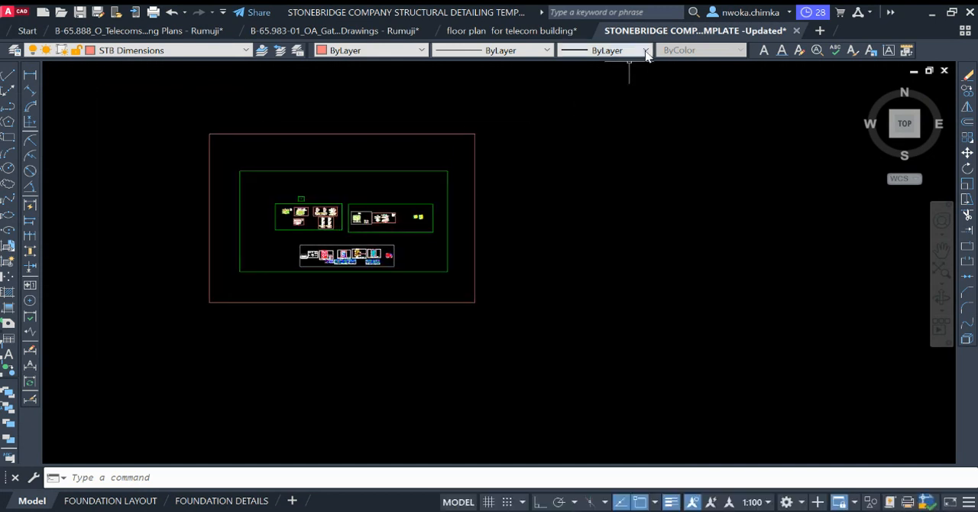
pyautogui.scroll(2, 471, 208)
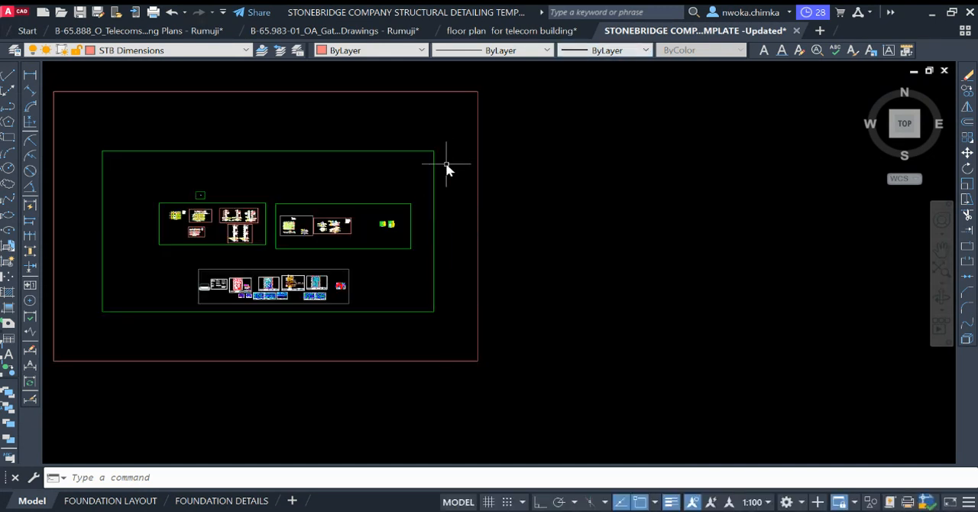
pyautogui.scroll(-2, 496, 162)
pyautogui.scroll(2, 467, 199)
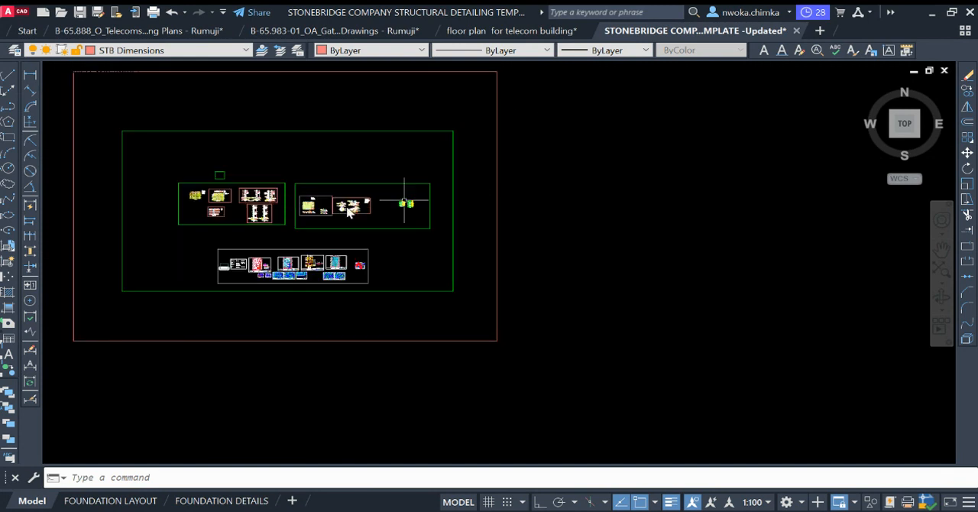
pyautogui.scroll(6, 226, 214)
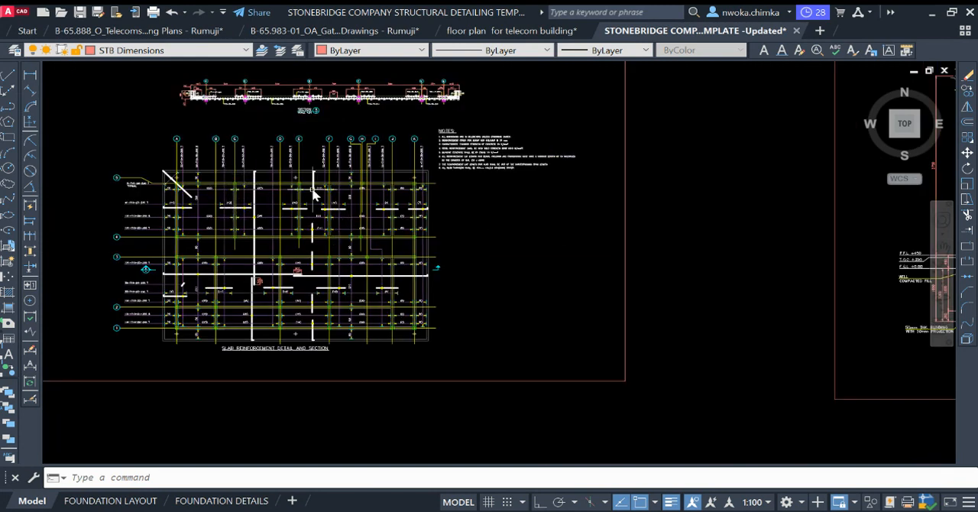
pyautogui.scroll(2, 246, 227)
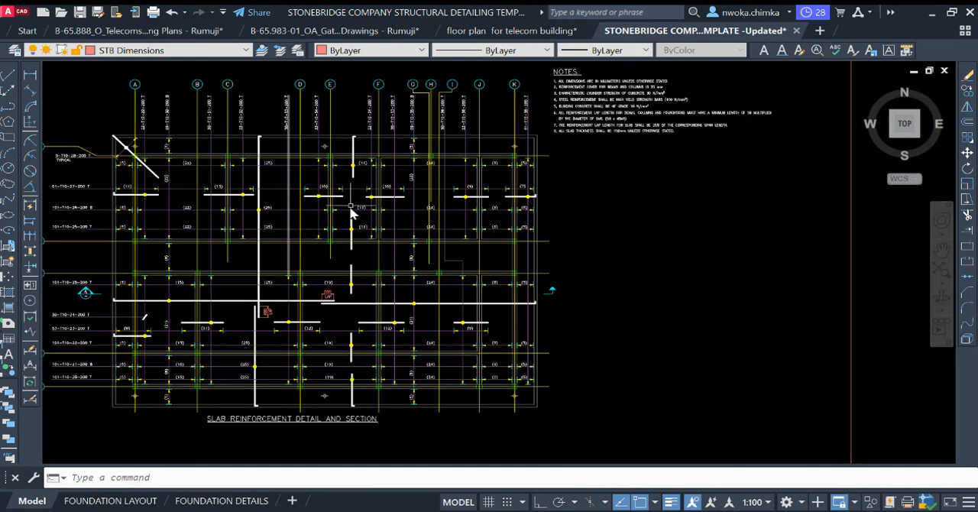
pyautogui.scroll(-2, 370, 184)
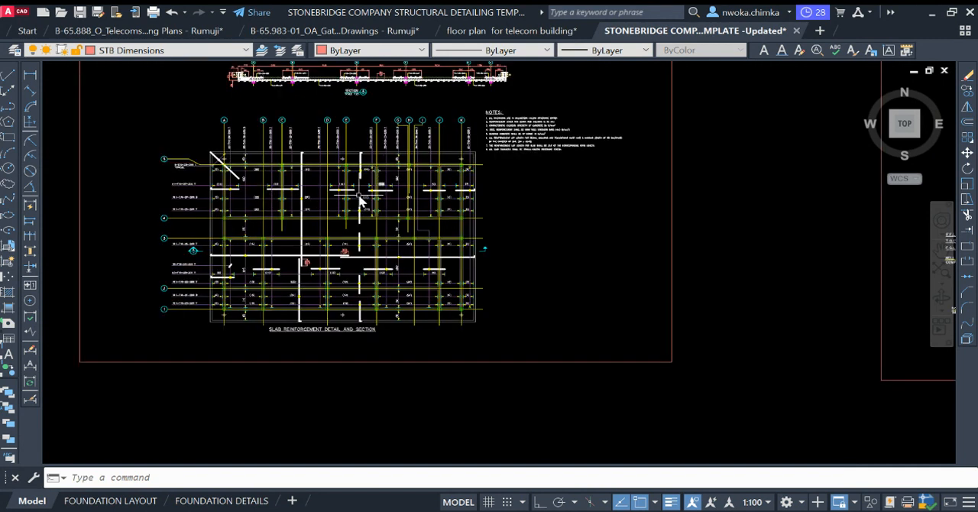
pyautogui.scroll(2, 293, 180)
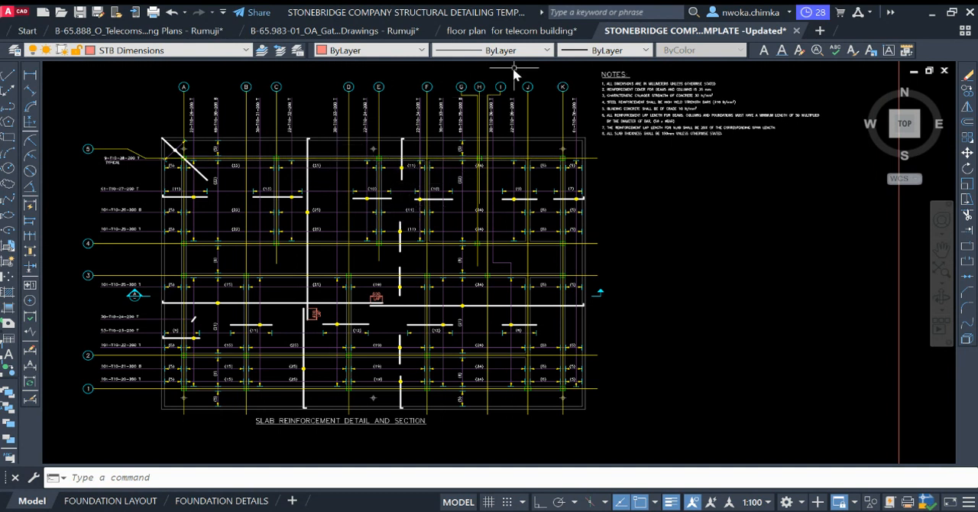
# Step: In the "floor plan for telecom building" drawing, copy the entire roof slab and beam layout with its grids, dimensions and title
pyautogui.click(497, 31)
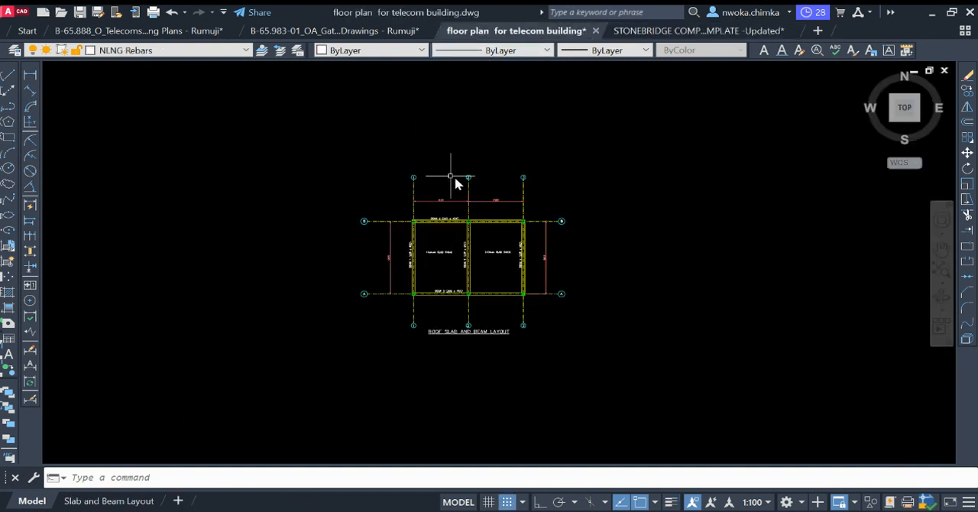
pyautogui.scroll(-5, 456, 183)
pyautogui.scroll(5, 353, 219)
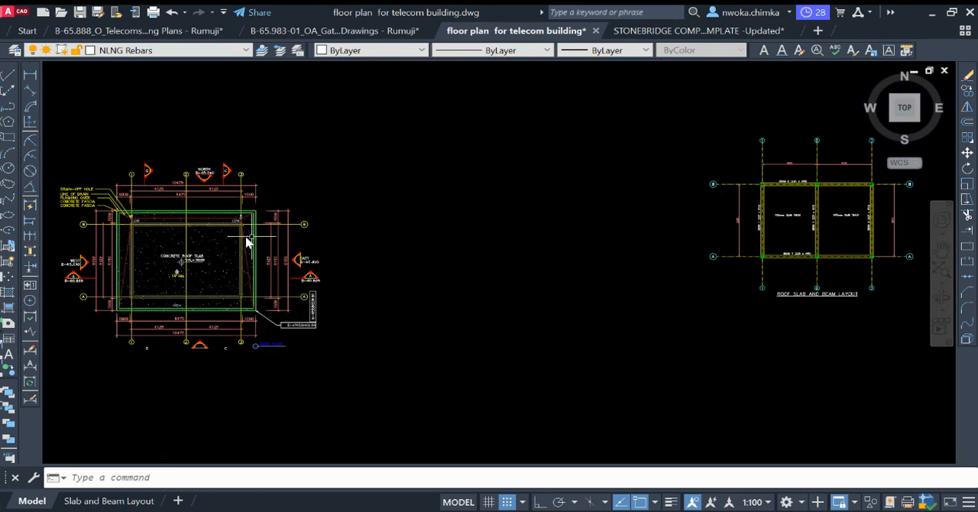
pyautogui.scroll(-4, 359, 205)
pyautogui.scroll(6, 646, 217)
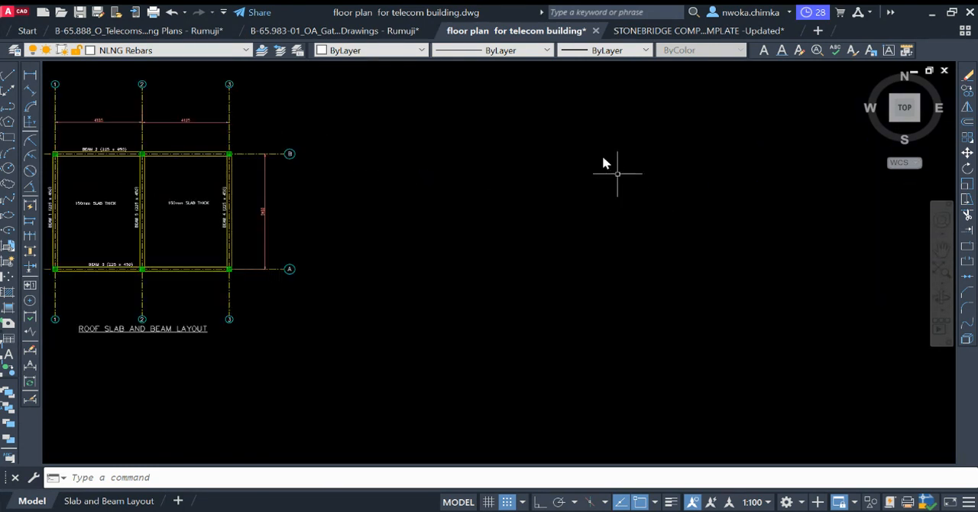
pyautogui.scroll(-2, 603, 160)
pyautogui.click(593, 114)
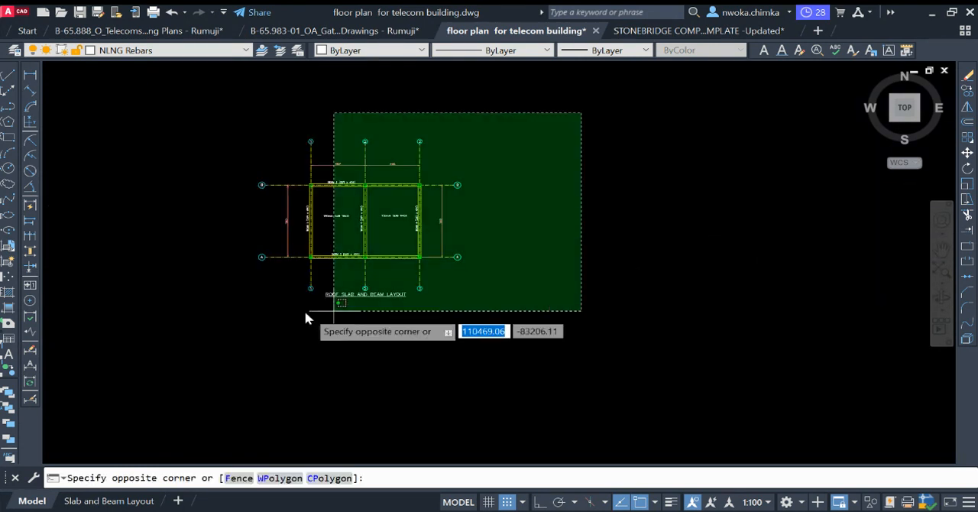
pyautogui.click(222, 331)
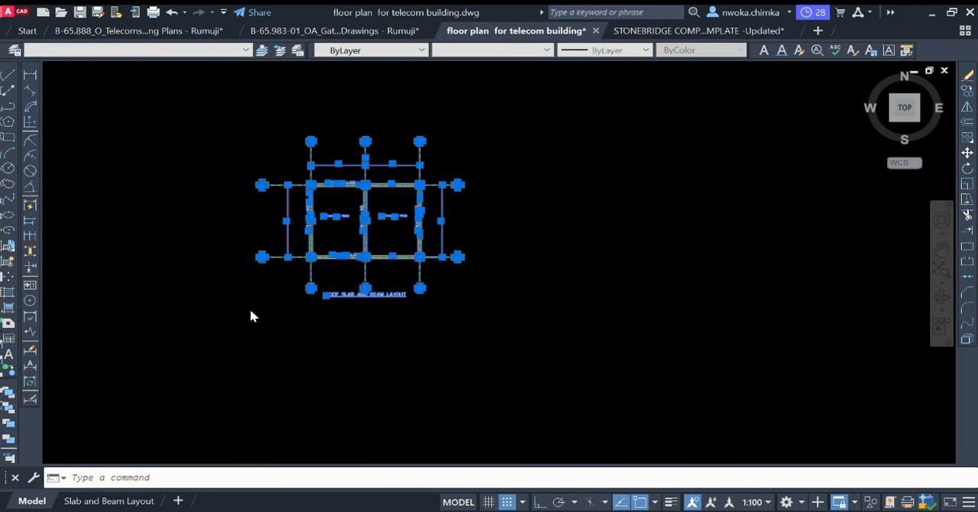
pyautogui.rightClick(542, 240)
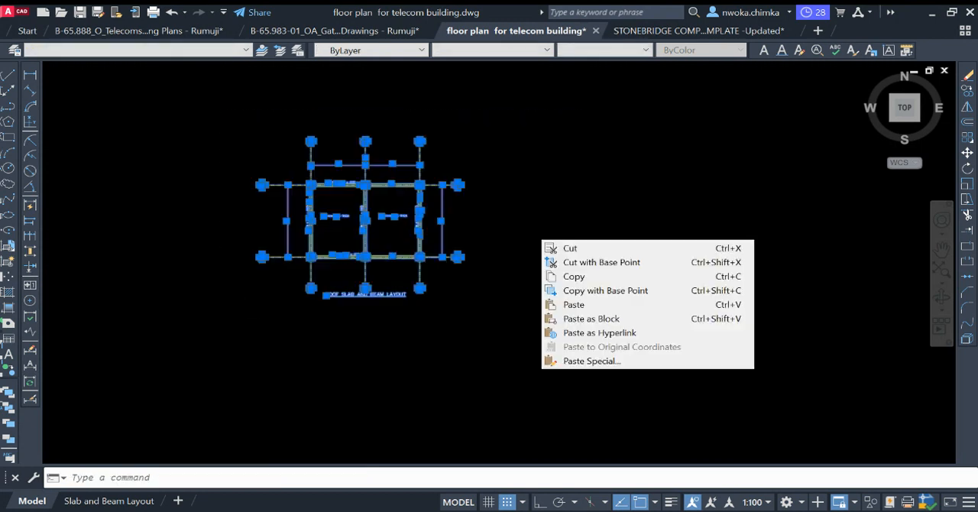
pyautogui.click(570, 275)
pyautogui.press('Escape')
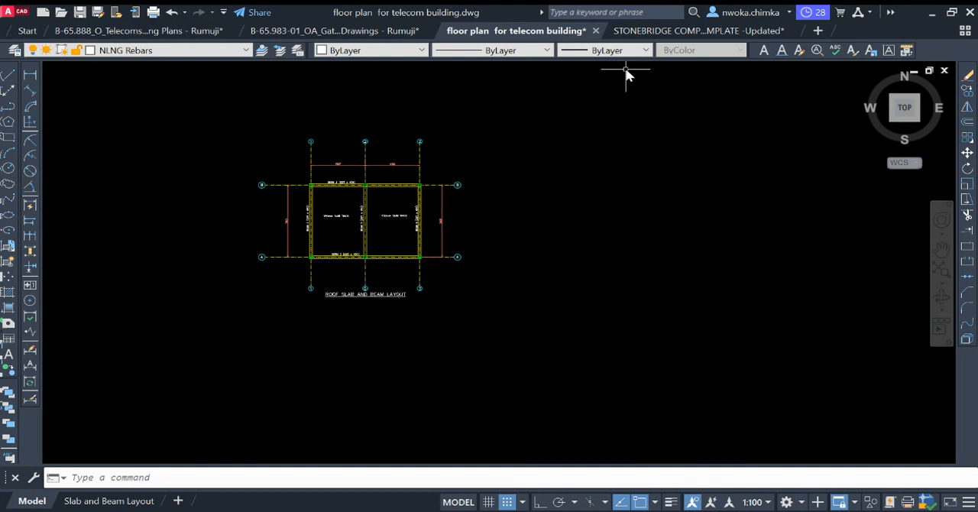
# Step: Return to the Stonebridge structural detailing template and examine its column longitudinal details, column sections and roof beam details
pyautogui.click(679, 35)
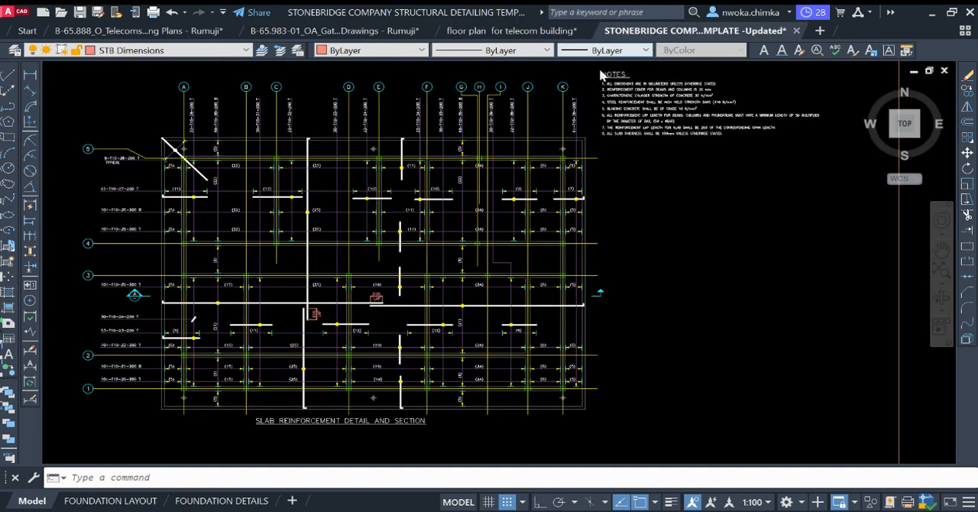
pyautogui.scroll(-10, 310, 180)
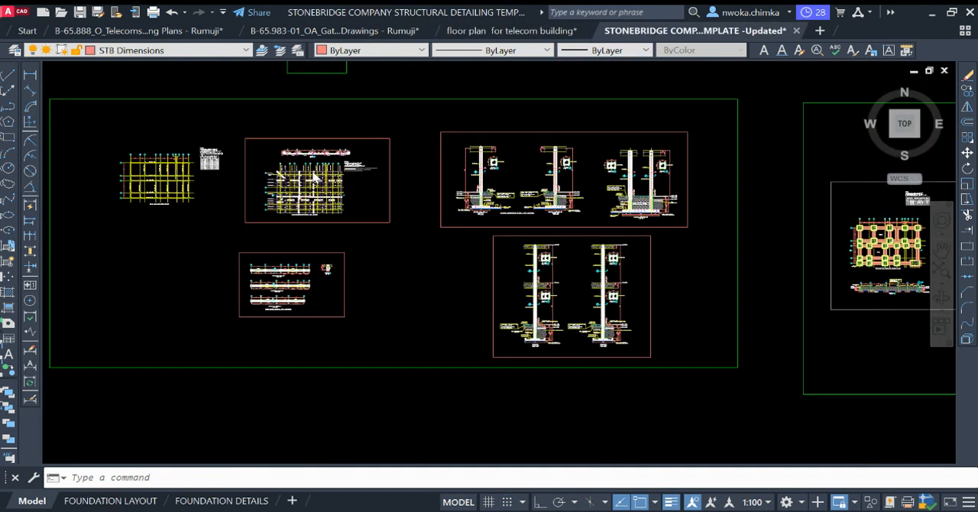
pyautogui.moveTo(436, 135); pyautogui.dragTo(353, 165, button='middle')
pyautogui.scroll(-2, 353, 165)
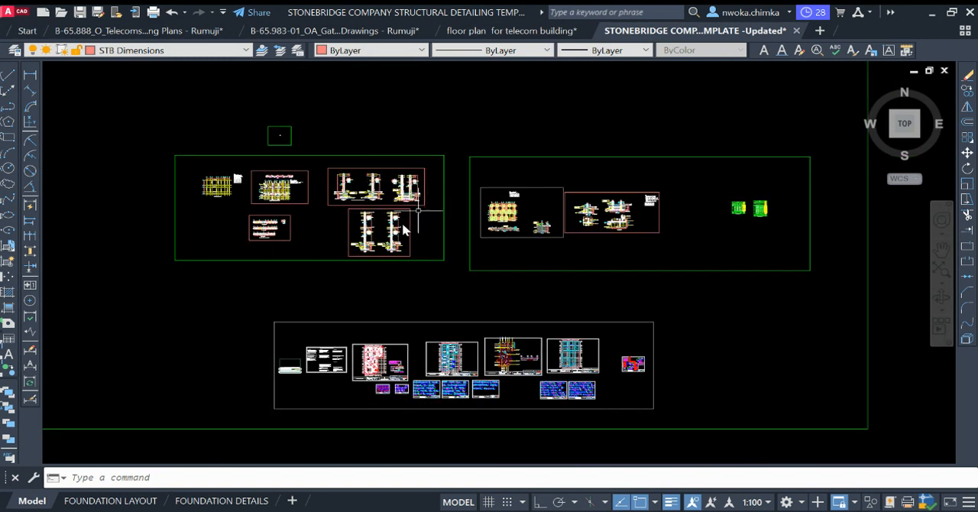
pyautogui.scroll(8, 372, 207)
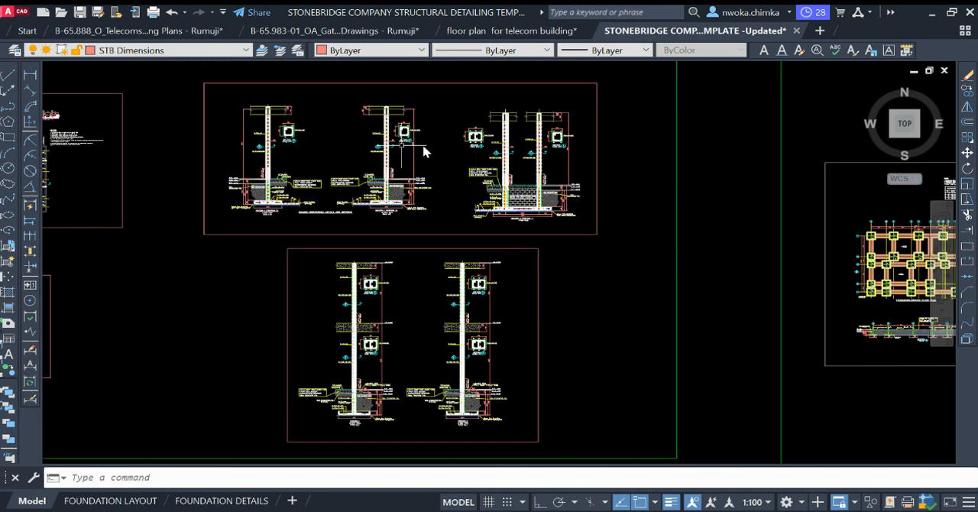
pyautogui.scroll(-4, 417, 146)
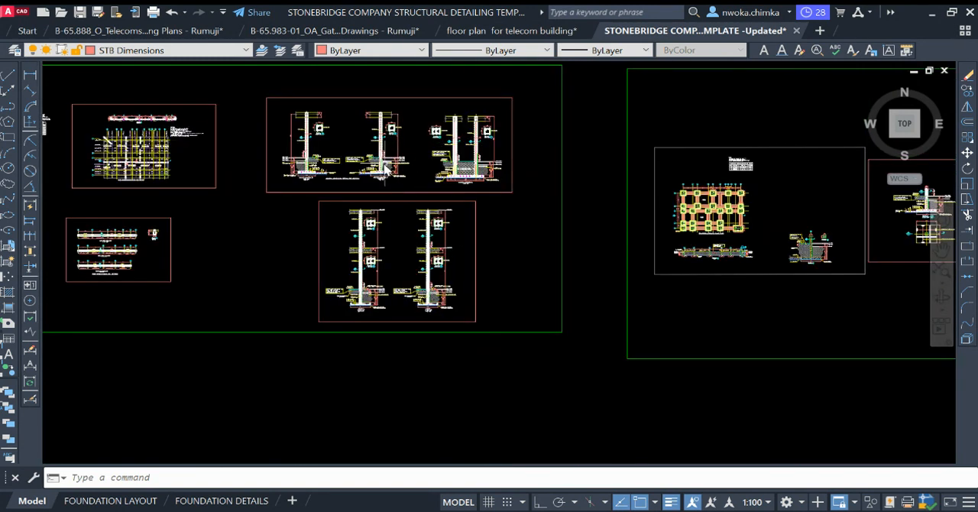
pyautogui.scroll(-2, 409, 134)
pyautogui.scroll(-4, 413, 176)
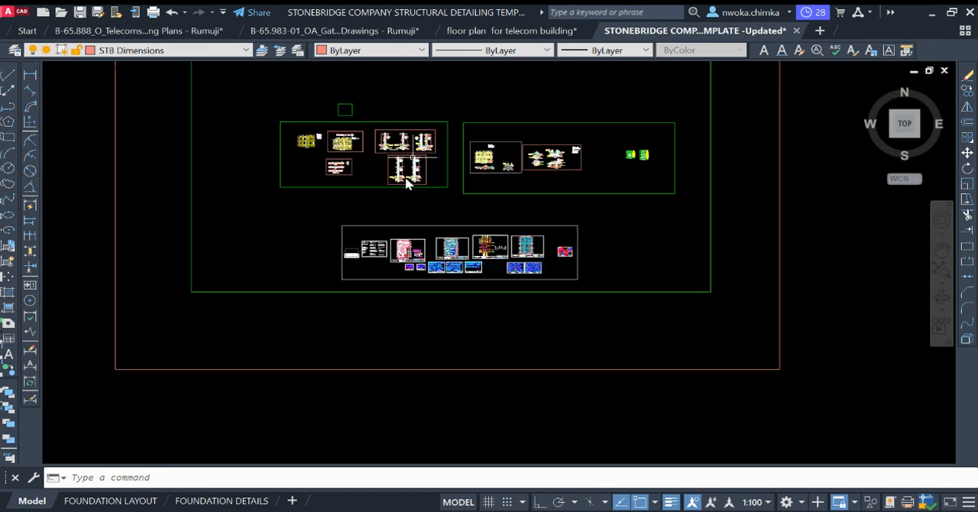
pyautogui.scroll(4, 405, 252)
pyautogui.moveTo(386, 158); pyautogui.dragTo(422, 325, button='middle')
pyautogui.scroll(5, 421, 175)
pyautogui.moveTo(475, 142); pyautogui.dragTo(476, 281, button='middle')
pyautogui.scroll(4, 470, 200)
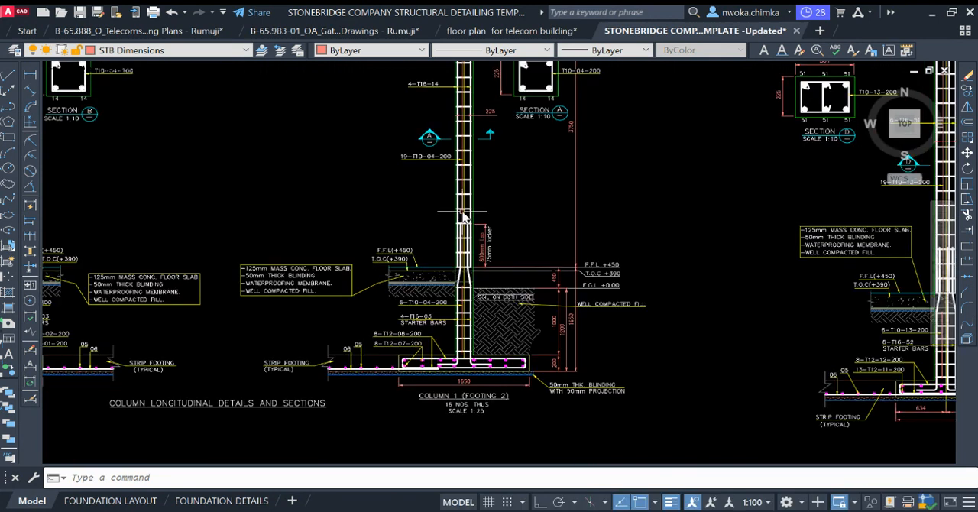
pyautogui.scroll(-5, 492, 188)
pyautogui.scroll(4, 364, 195)
pyautogui.scroll(-5, 363, 194)
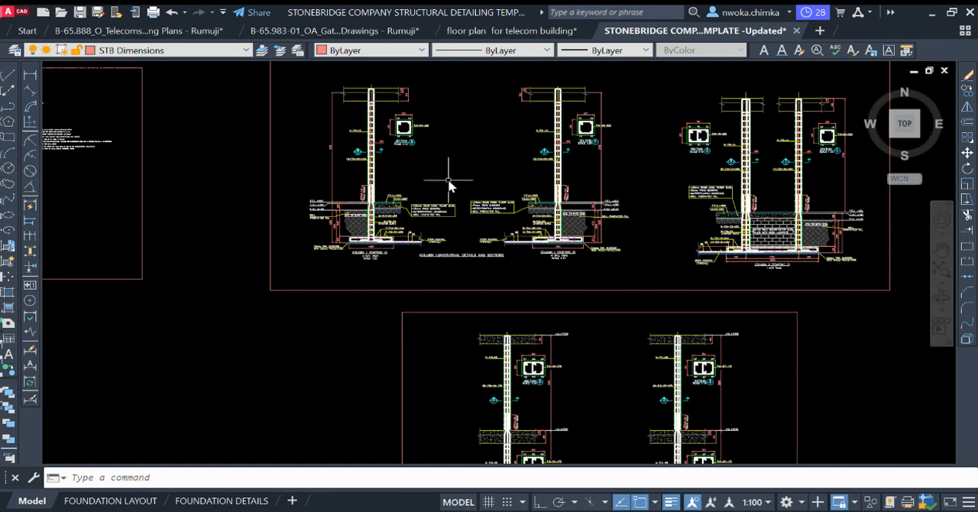
pyautogui.scroll(6, 240, 273)
pyautogui.scroll(2, 190, 261)
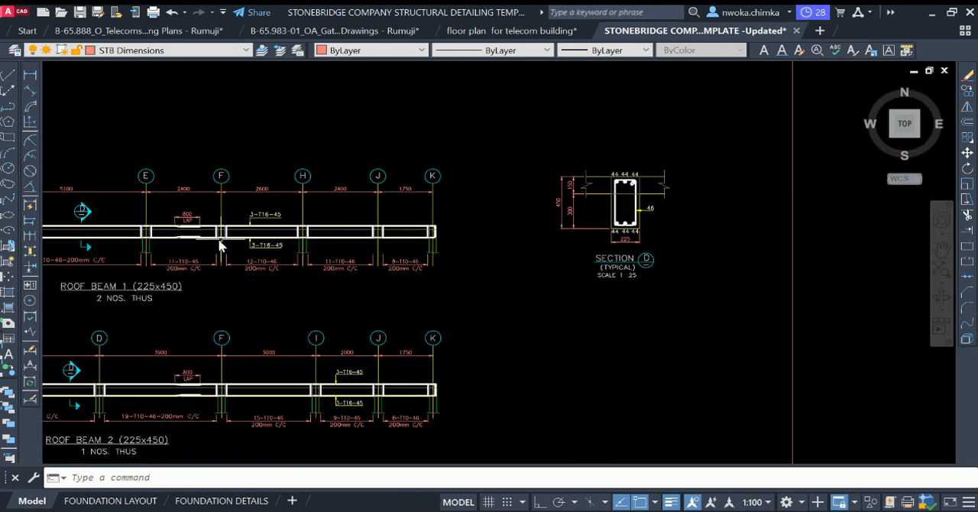
pyautogui.moveTo(218, 245); pyautogui.dragTo(607, 266, button='middle')
pyautogui.scroll(3, 452, 261)
pyautogui.scroll(-10, 360, 248)
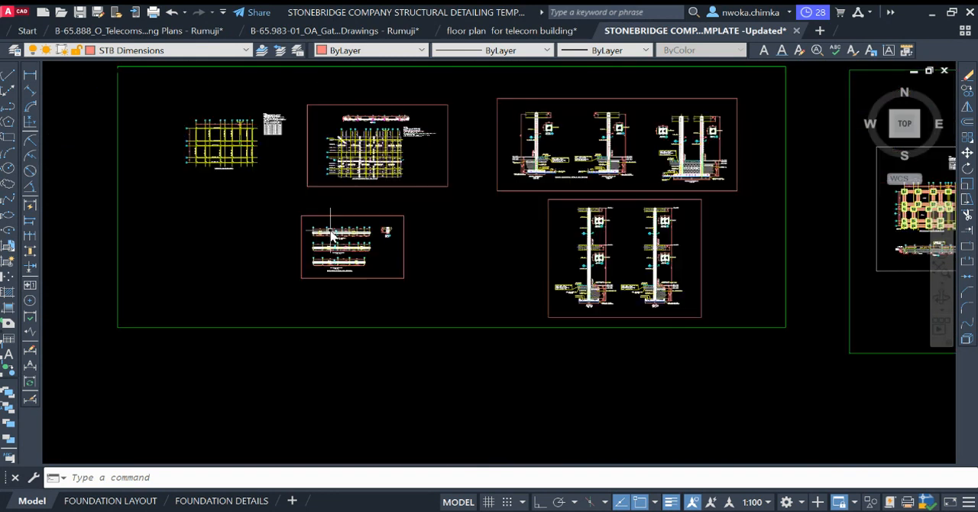
pyautogui.moveTo(547, 222); pyautogui.dragTo(351, 182, button='middle')
pyautogui.scroll(-4, 351, 181)
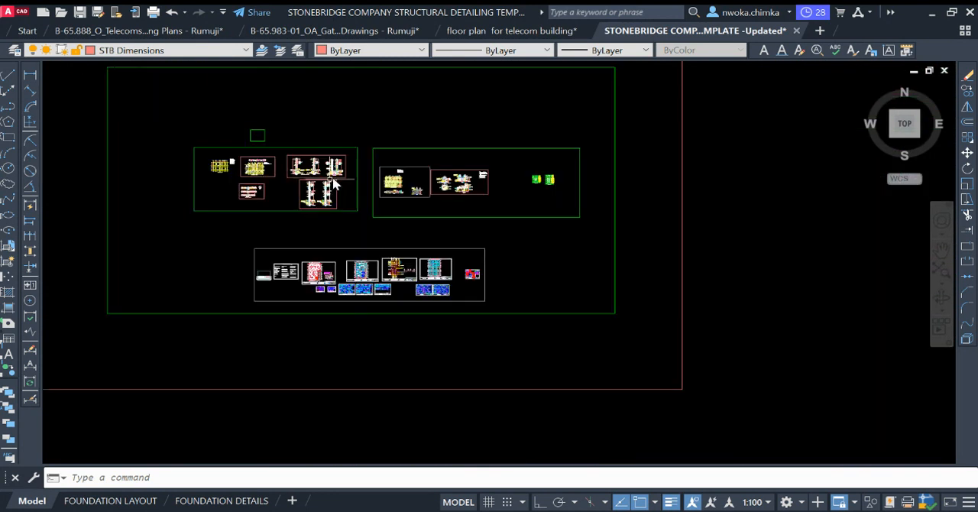
# Step: Paste the copied roof slab and beam layout into the empty model space east of the template's outer red border
pyautogui.moveTo(555, 167); pyautogui.dragTo(414, 200, button='middle')
pyautogui.scroll(-2, 525, 156)
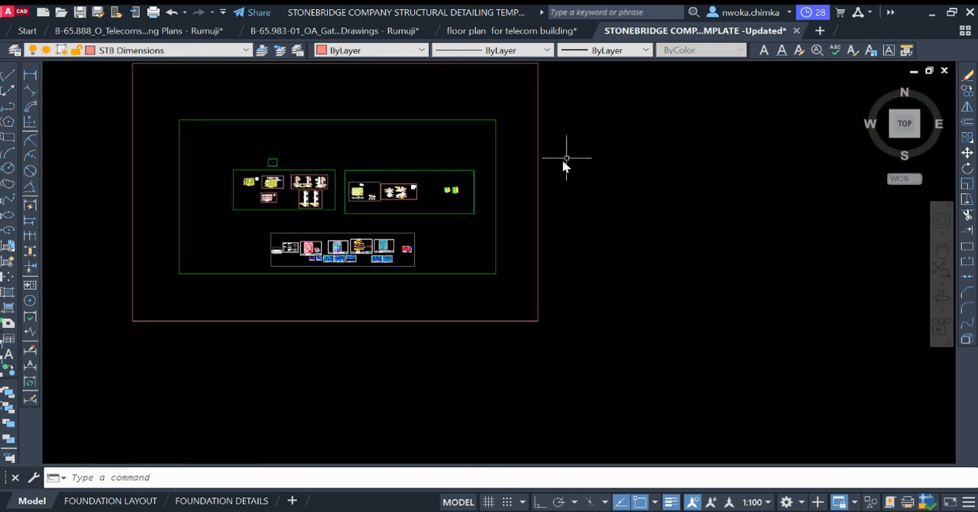
pyautogui.moveTo(701, 143); pyautogui.dragTo(580, 165, button='middle')
pyautogui.hotkey('ctrl', 'v')
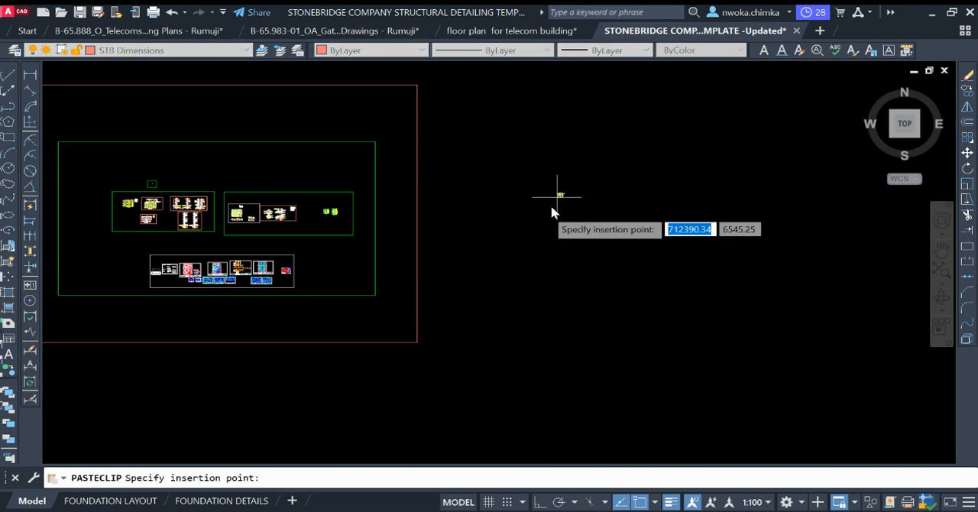
pyautogui.scroll(4, 520, 208)
pyautogui.click(525, 208)
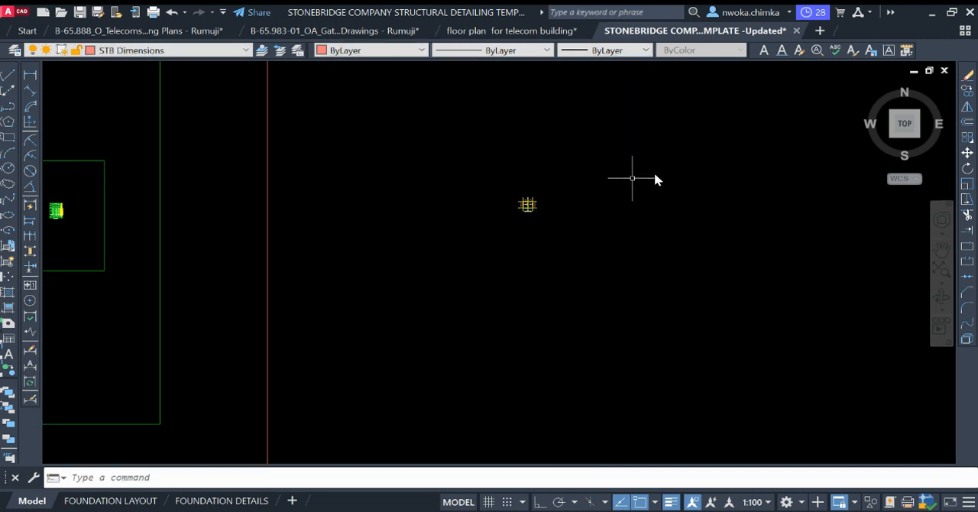
pyautogui.scroll(-4, 657, 184)
pyautogui.moveTo(681, 190); pyautogui.dragTo(754, 187, button='middle')
pyautogui.moveTo(456, 185); pyautogui.dragTo(461, 184, button='middle')
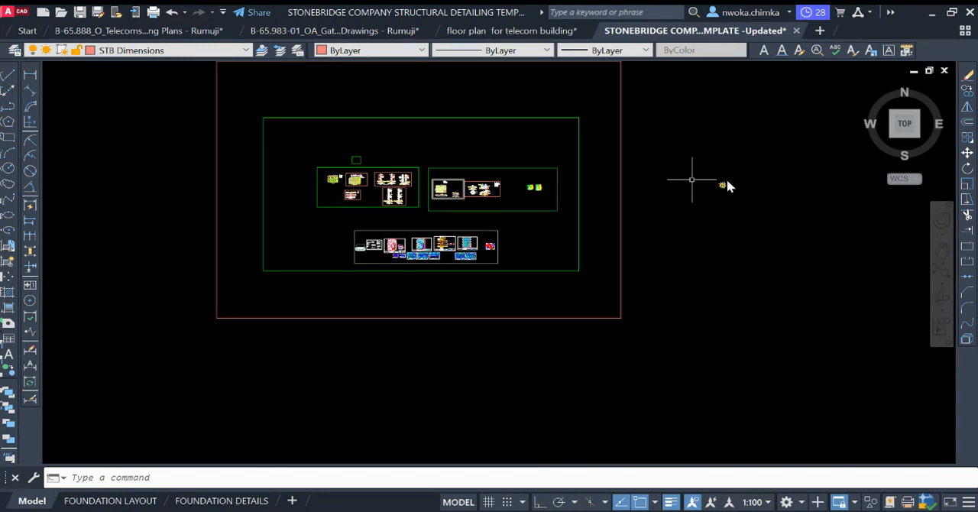
pyautogui.scroll(10, 727, 182)
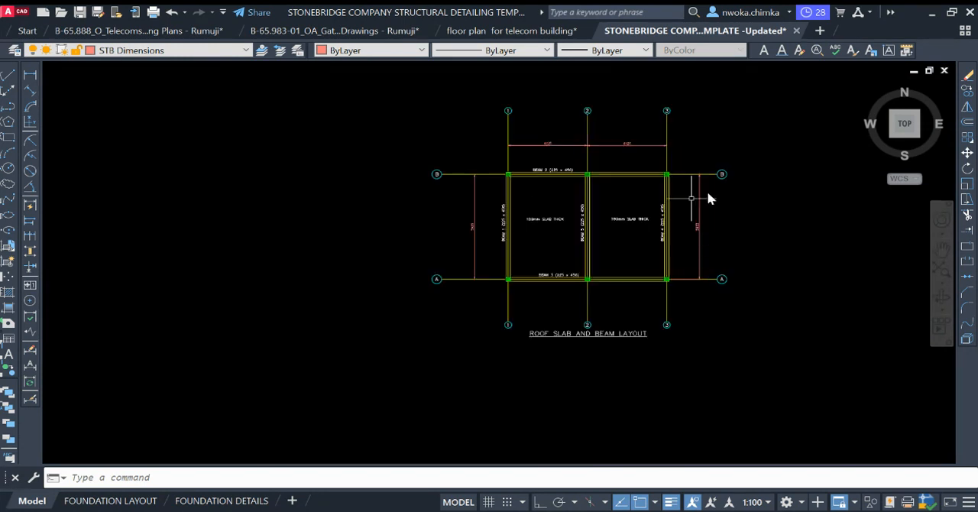
pyautogui.scroll(2, 671, 198)
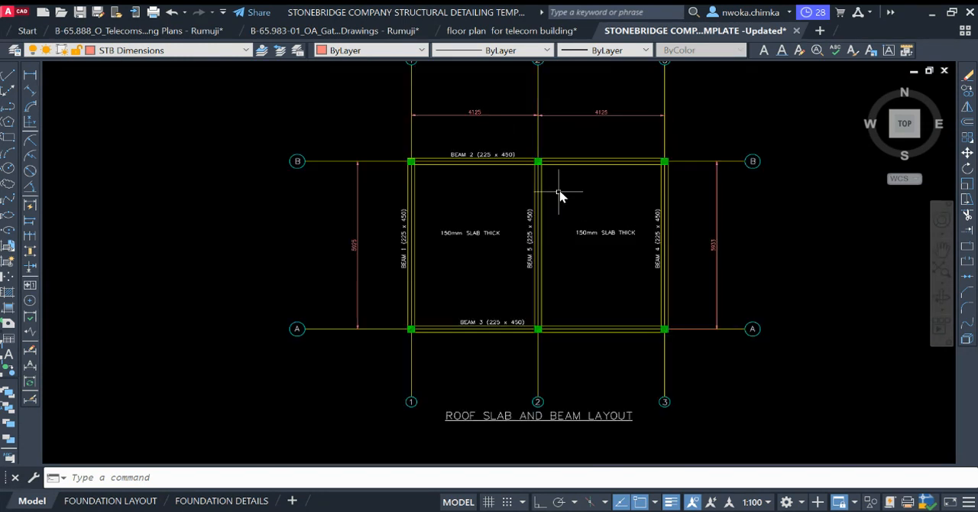
# Step: Copy the template's slab reinforcement plan, with its grids and title, into the empty space just west of the pasted roof layout
pyautogui.scroll(-10, 573, 197)
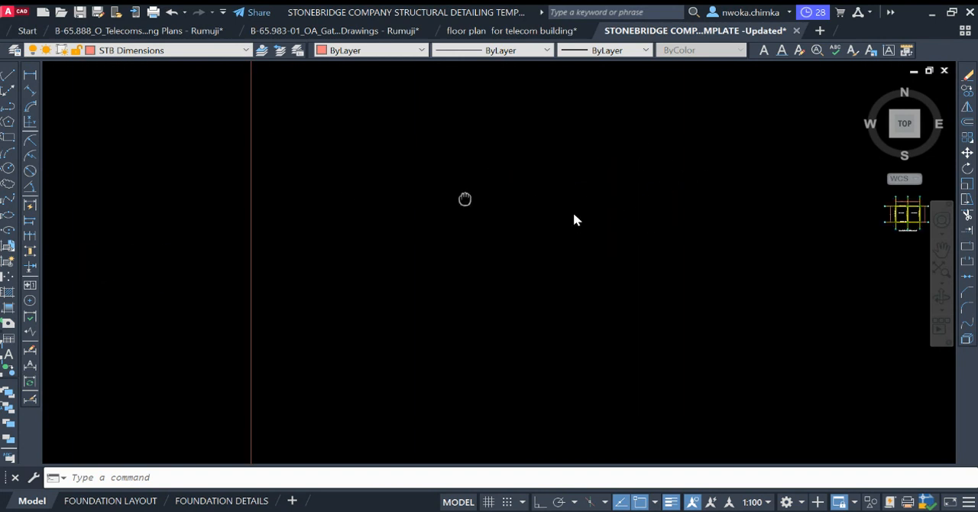
pyautogui.scroll(-2, 664, 221)
pyautogui.scroll(6, 367, 203)
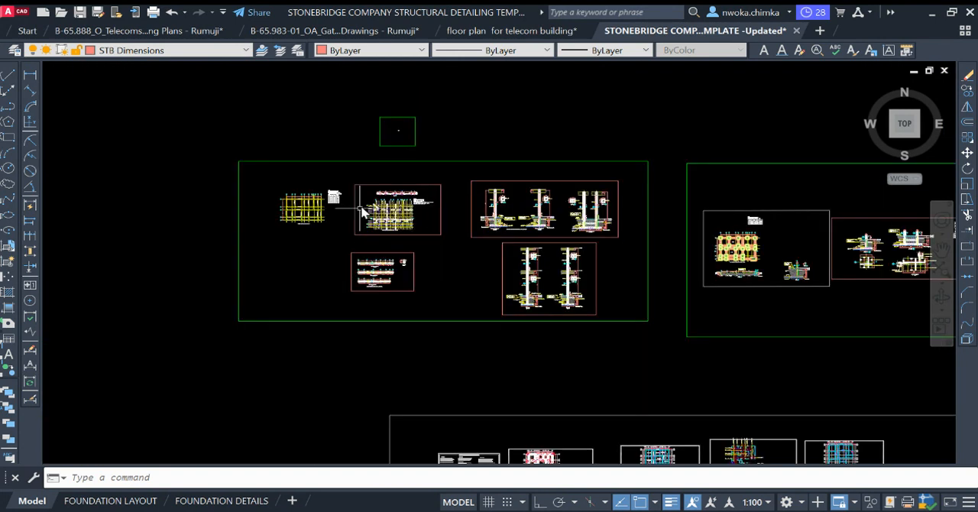
pyautogui.click(358, 175)
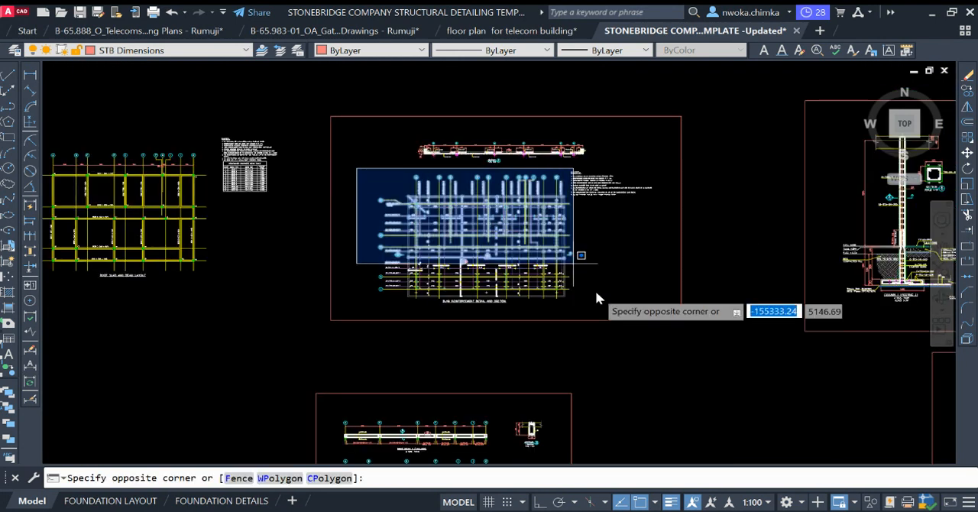
pyautogui.click(595, 313)
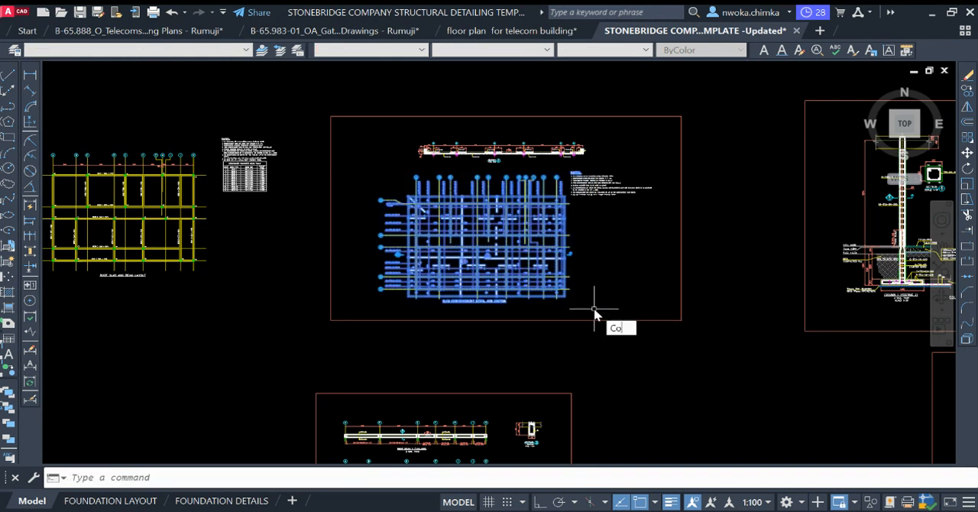
pyautogui.write('CO')
pyautogui.press('Return')
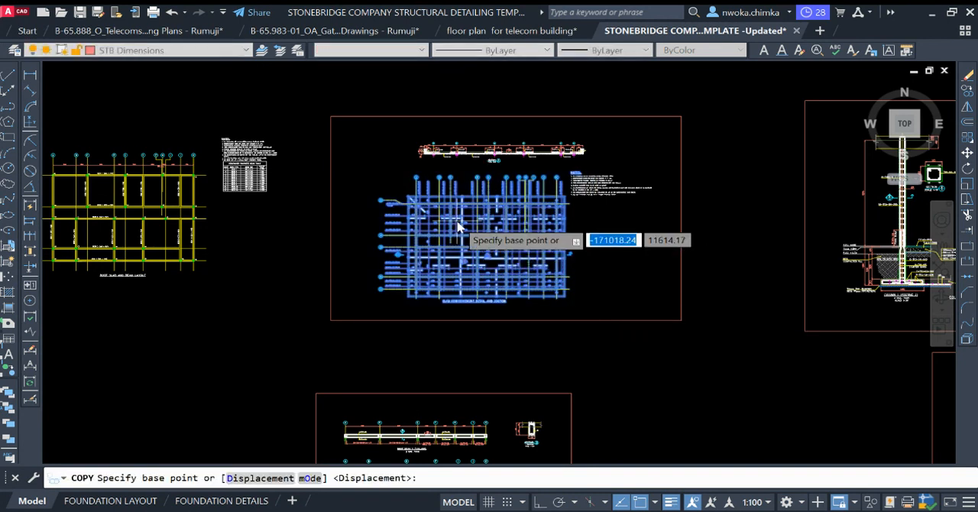
pyautogui.click(428, 239)
pyautogui.scroll(-7, 296, 238)
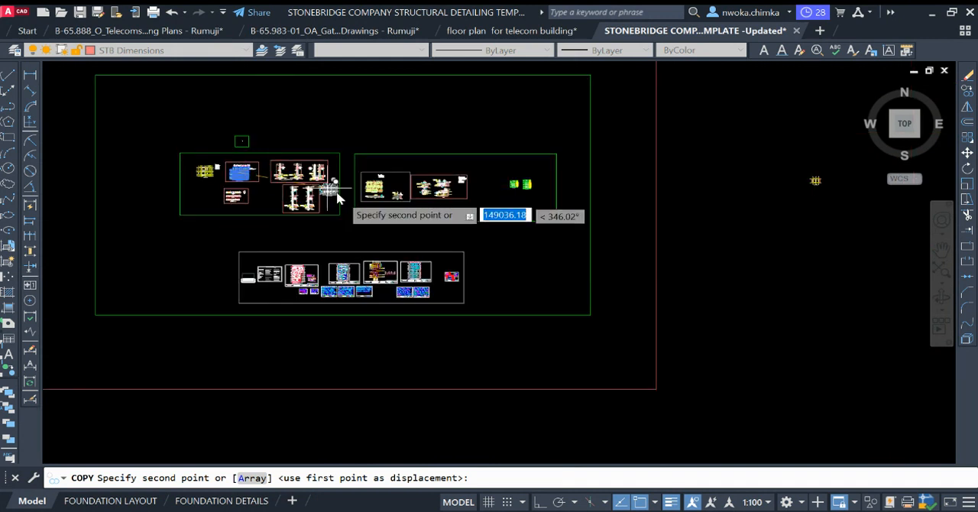
pyautogui.scroll(5, 323, 179)
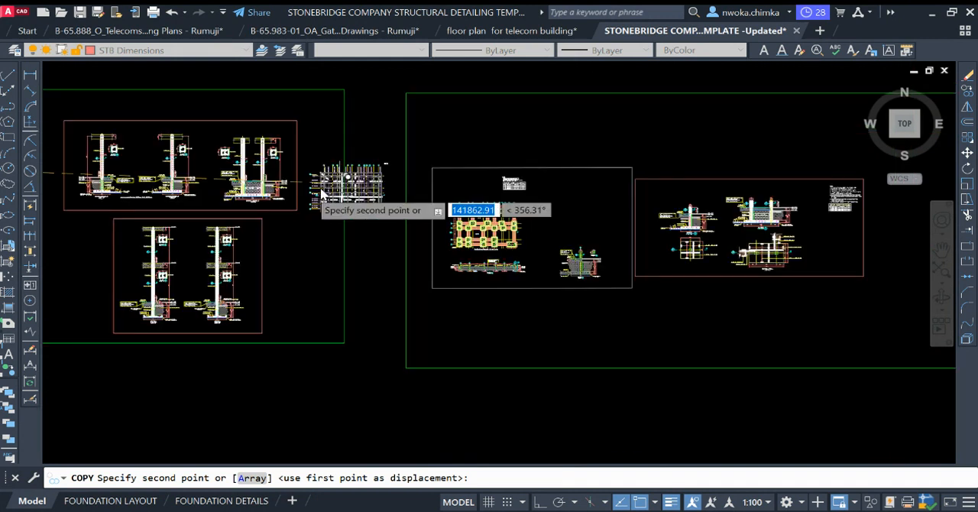
pyautogui.scroll(-3, 367, 194)
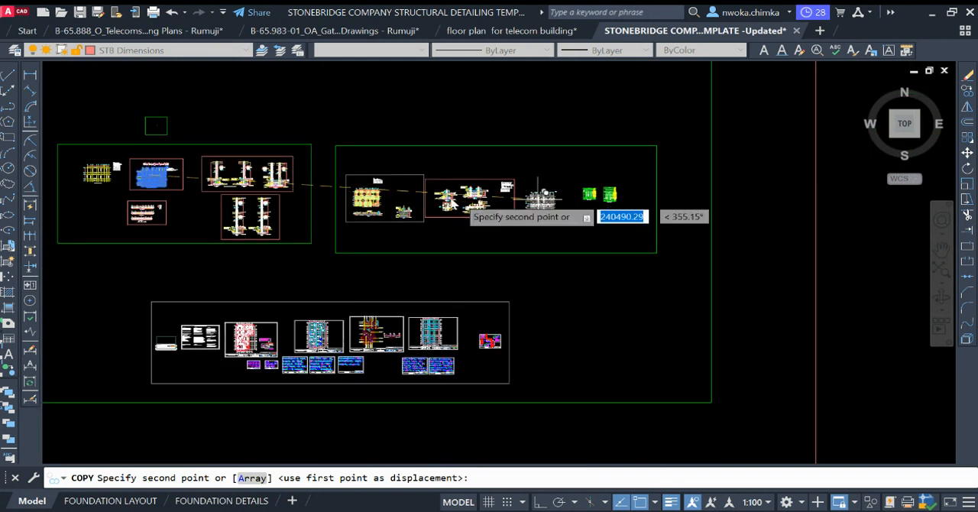
pyautogui.scroll(-3, 451, 208)
pyautogui.scroll(5, 587, 206)
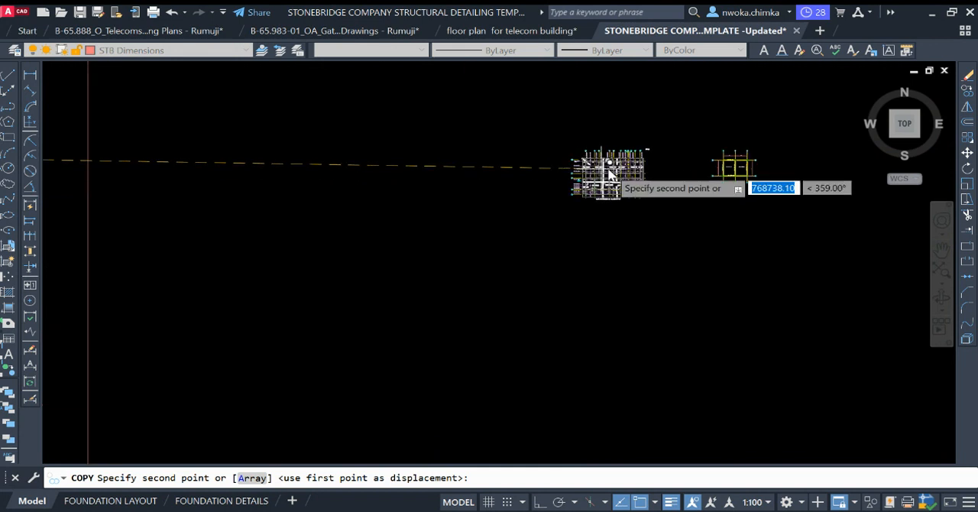
pyautogui.click(596, 168)
pyautogui.press('Escape')
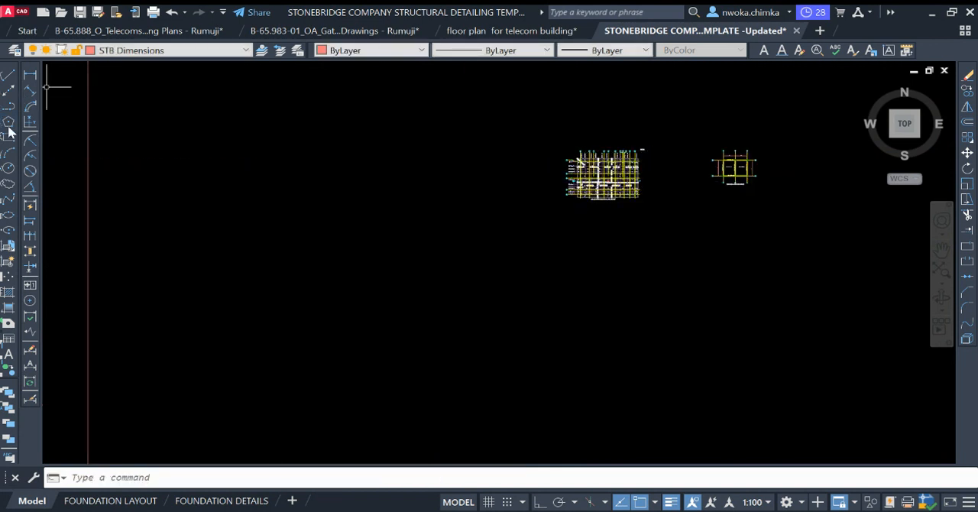
# Step: Draw a rectangular border about 54,000 units wide around the copied slab reinforcement plan, leaving the roof layout outside it
pyautogui.click(7, 137)
pyautogui.click(512, 124)
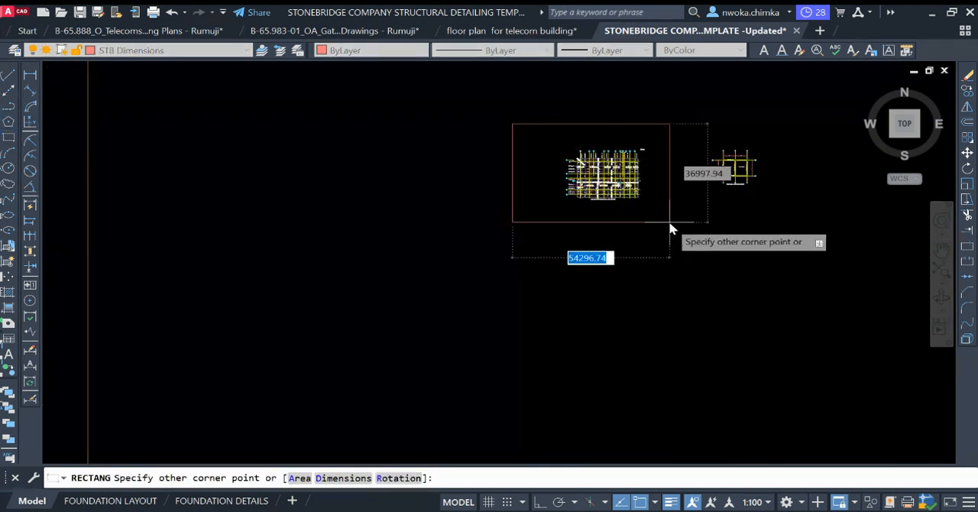
pyautogui.click(671, 226)
pyautogui.scroll(10, 677, 179)
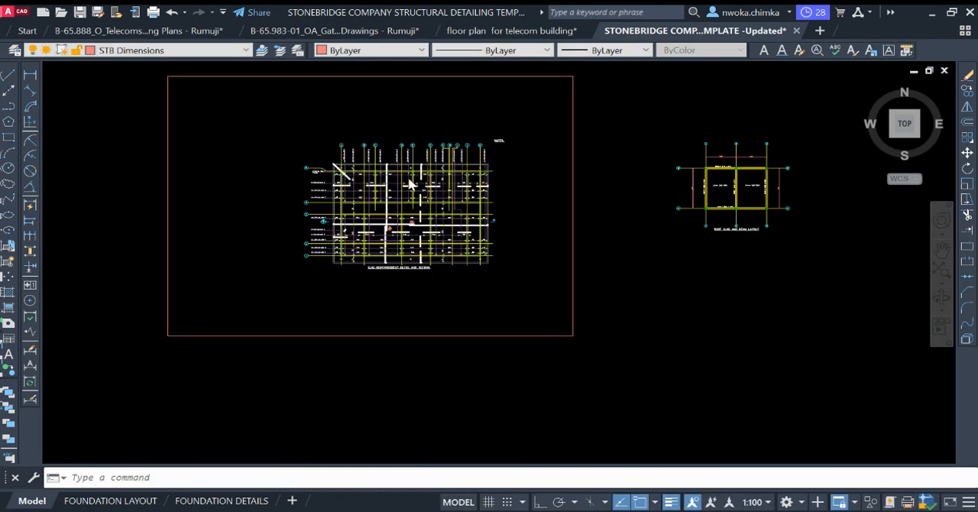
pyautogui.scroll(-6, 286, 178)
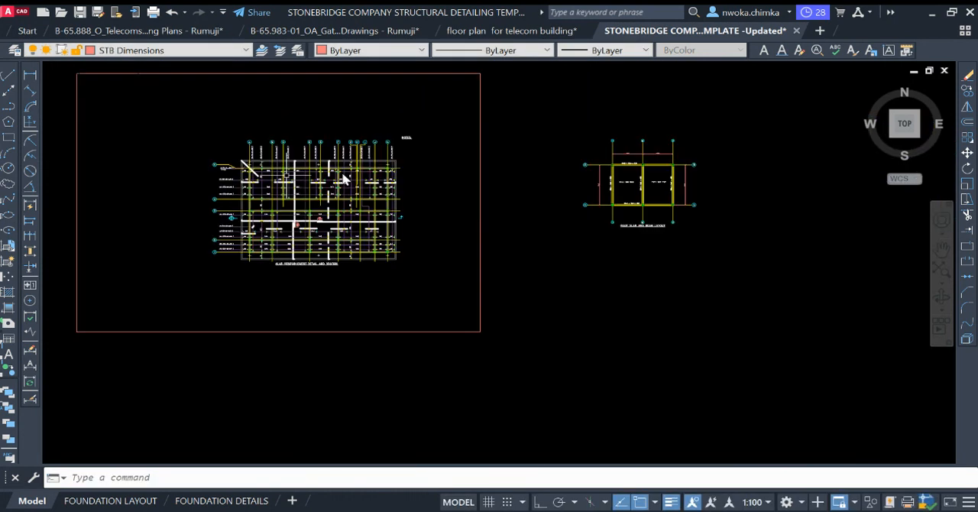
# Step: Erase the two 4125 dimensions north of the roof layout and the A–B grid dimension on its west side
pyautogui.moveTo(498, 195); pyautogui.dragTo(328, 206, button='middle')
pyautogui.scroll(2, 492, 182)
pyautogui.scroll(2, 479, 182)
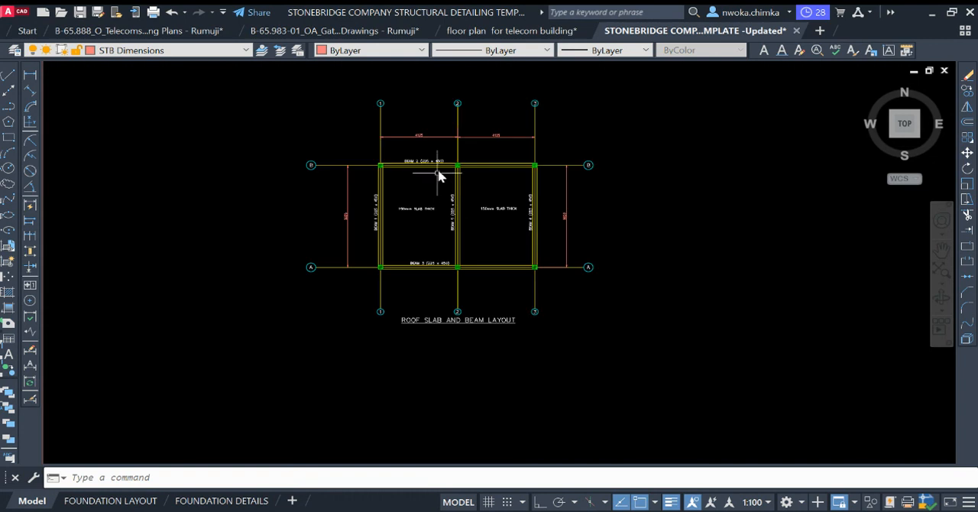
pyautogui.scroll(5, 424, 177)
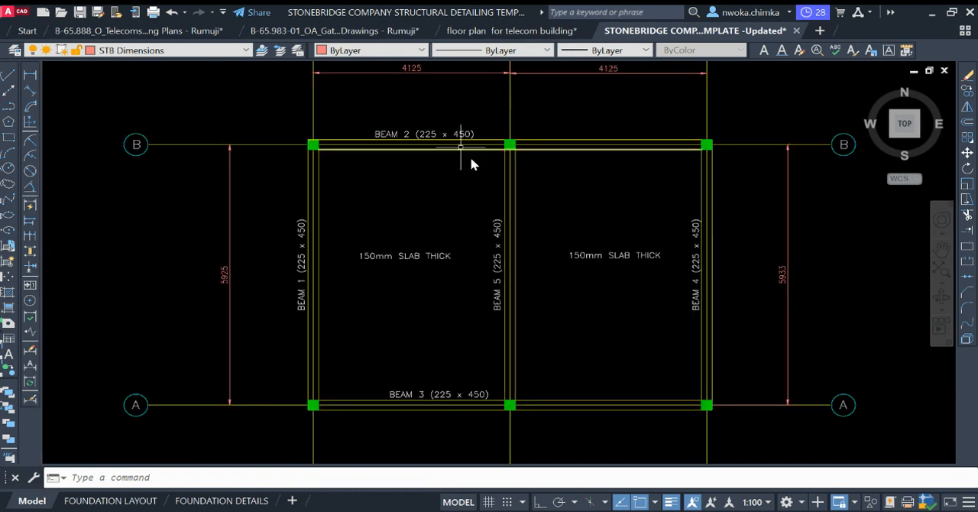
pyautogui.scroll(-2, 506, 168)
pyautogui.moveTo(477, 140)
pyautogui.mouseDown(button='middle')
pyautogui.moveTo(443, 158)
pyautogui.moveTo(507, 168)
pyautogui.moveTo(481, 182)
pyautogui.mouseUp(button='middle')
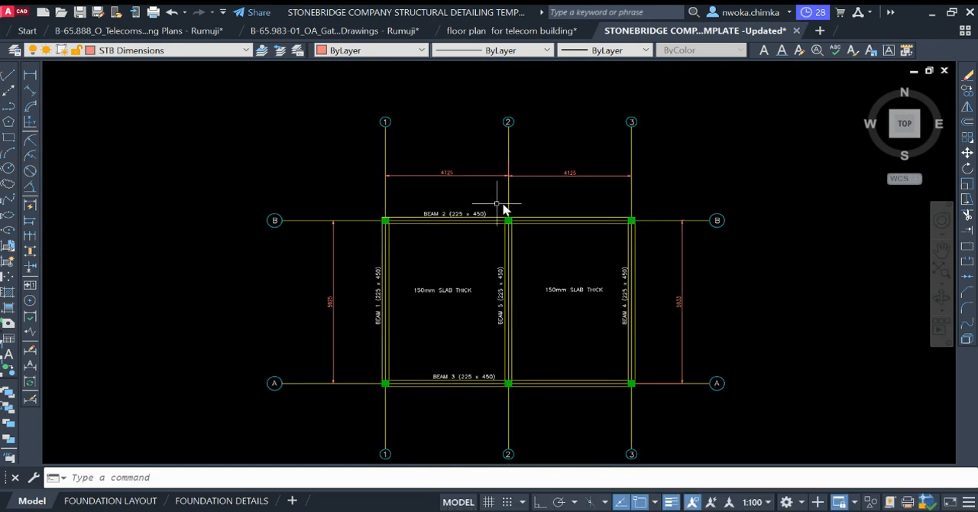
pyautogui.click(348, 150)
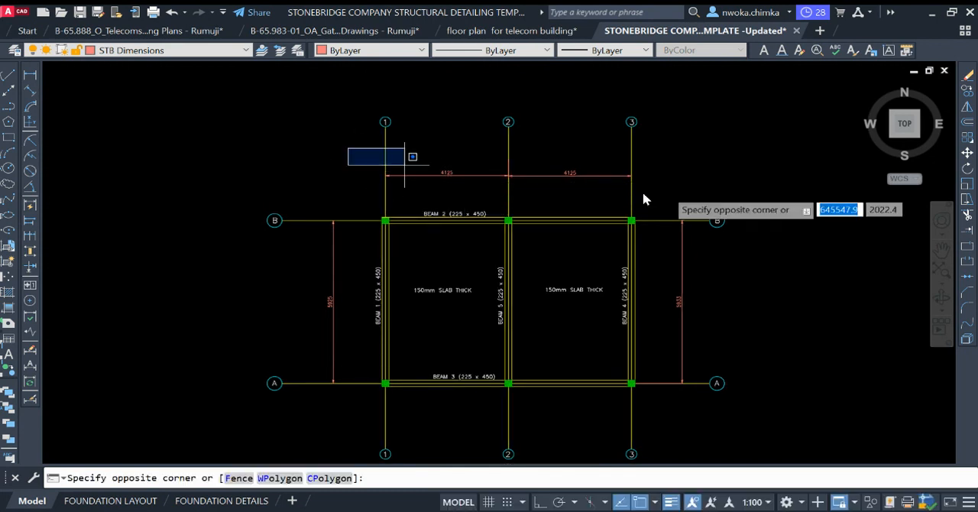
pyautogui.click(697, 189)
pyautogui.click(321, 162)
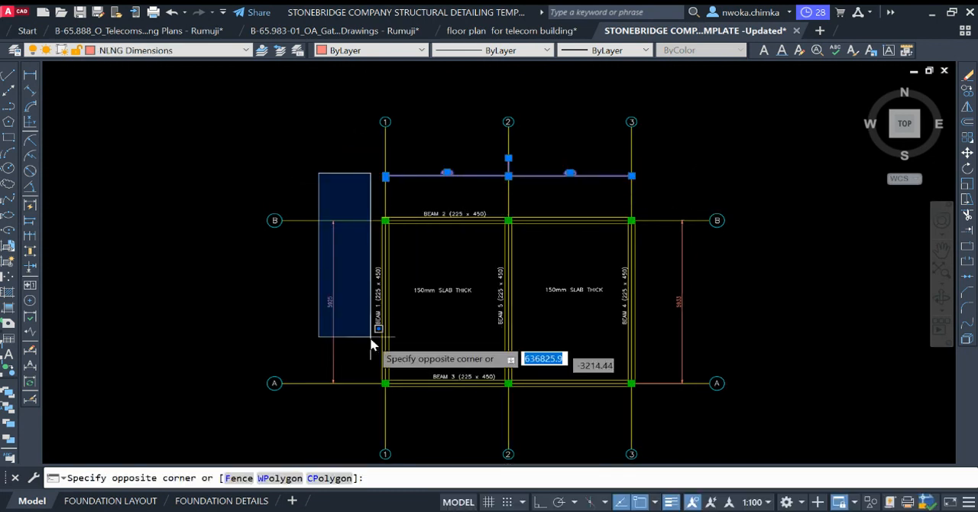
pyautogui.click(367, 405)
pyautogui.click(658, 212)
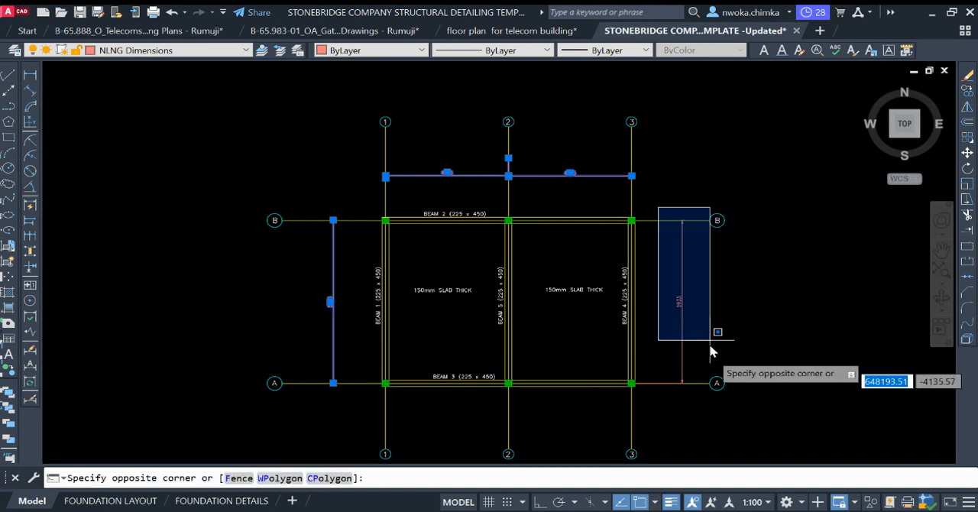
pyautogui.click(700, 407)
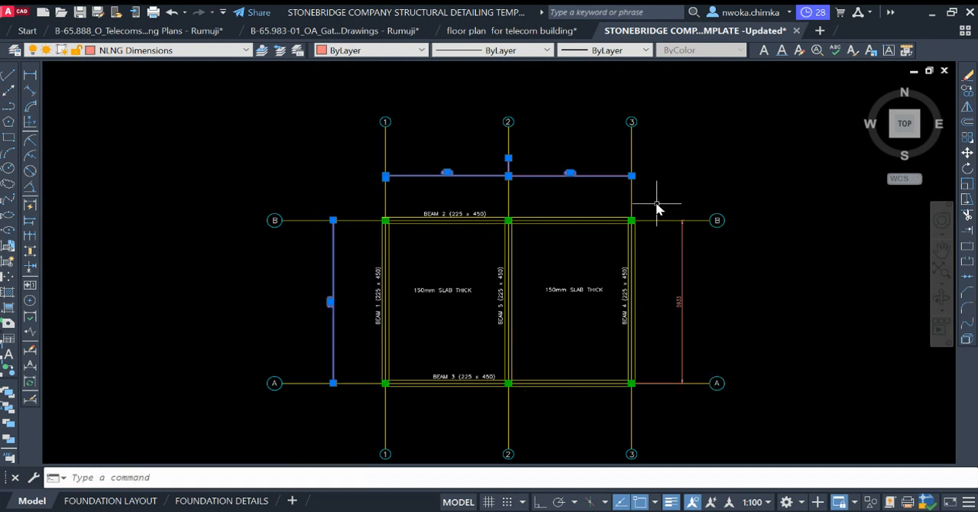
pyautogui.click(657, 206)
pyautogui.click(704, 399)
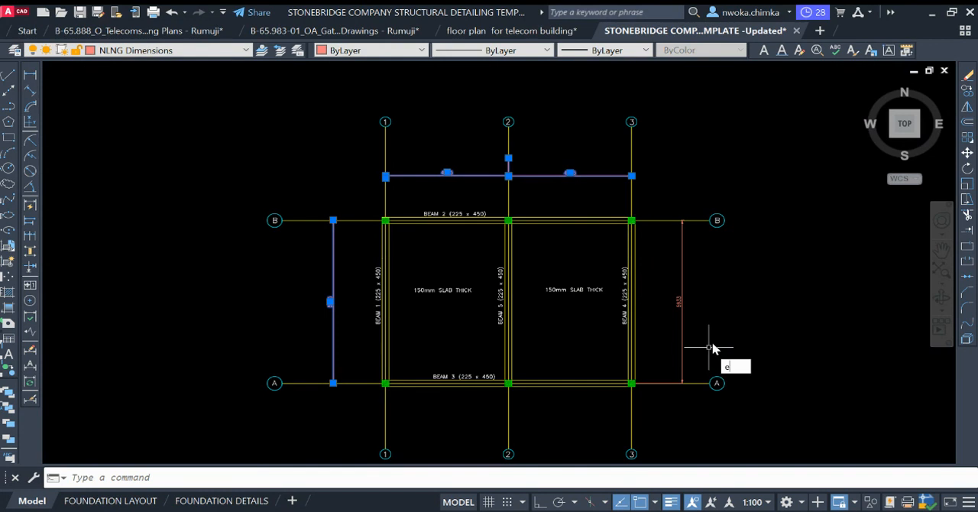
pyautogui.press('Return')
# Step: Erase the remaining A–B grid dimension on the east side of the roof layout
pyautogui.click(710, 278)
pyautogui.click(671, 274)
pyautogui.write('e')
pyautogui.press('Return')
# Step: Delete the BEAM 1, BEAM 2 and BEAM 5 labels and the west panel's slab thickness note from the roof layout
pyautogui.scroll(3, 454, 217)
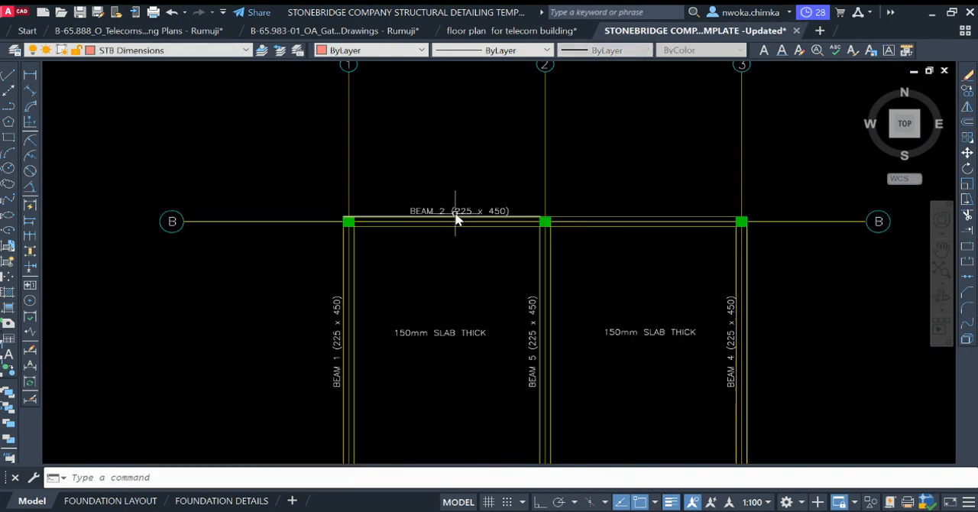
pyautogui.click(458, 214)
pyautogui.click(459, 342)
pyautogui.click(425, 324)
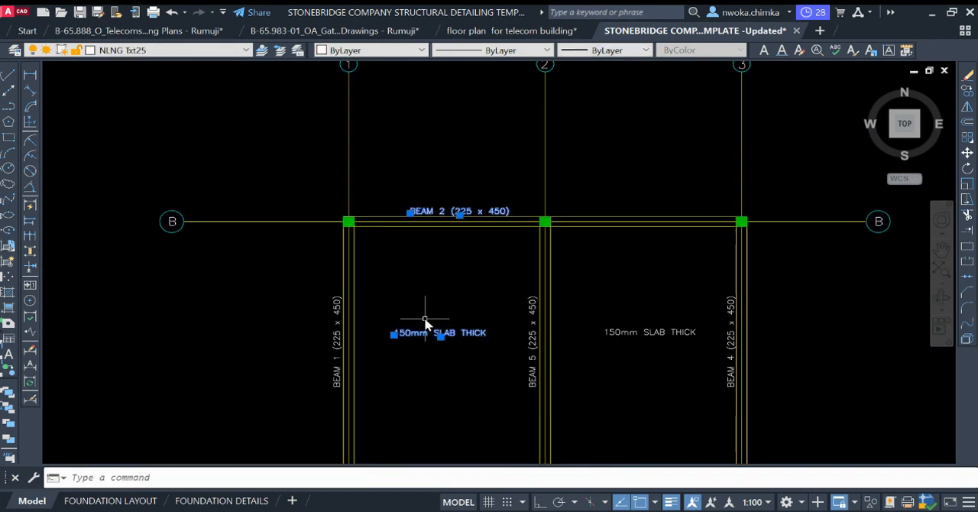
pyautogui.click(334, 323)
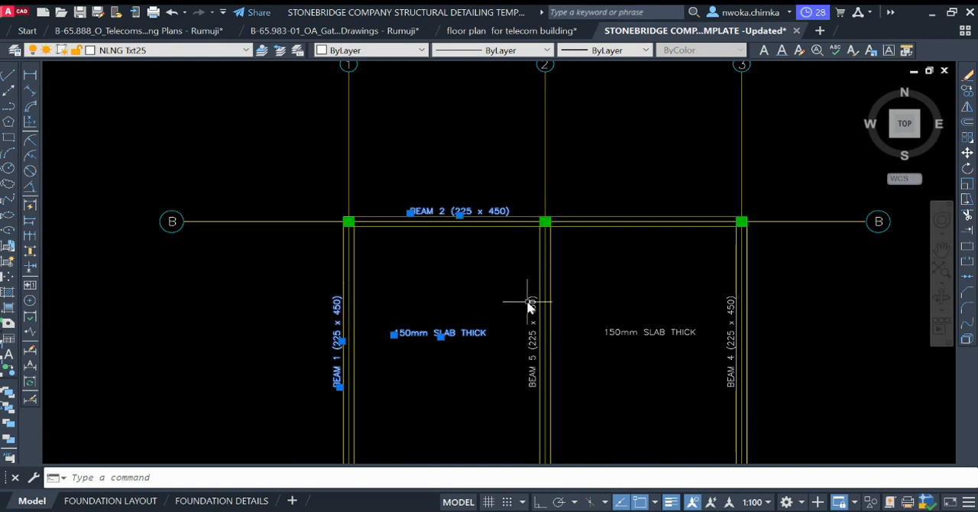
pyautogui.press('Escape')
# Step: Delete the BEAM 3 and BEAM 4 labels and the east panel's slab thickness note from the roof layout
pyautogui.scroll(-5, 552, 245)
pyautogui.scroll(5, 566, 264)
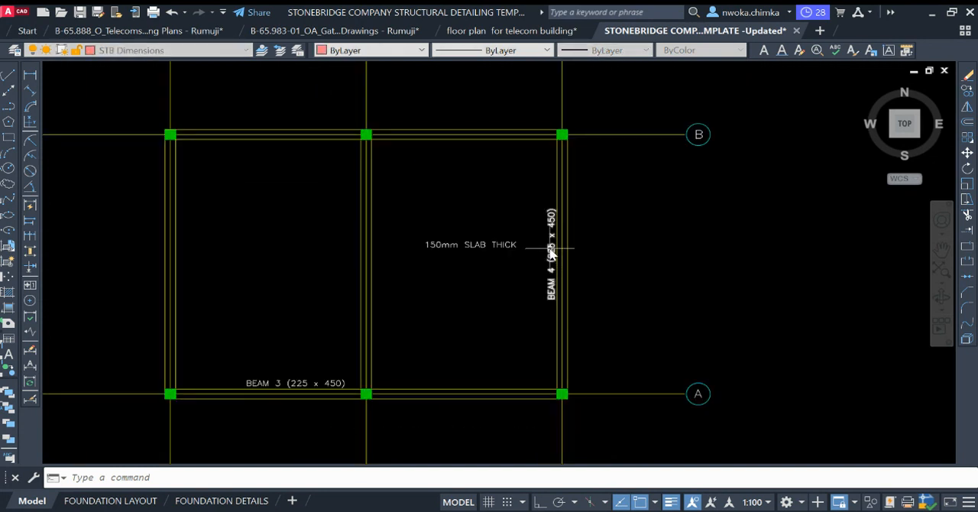
pyautogui.click(553, 252)
pyautogui.click(505, 244)
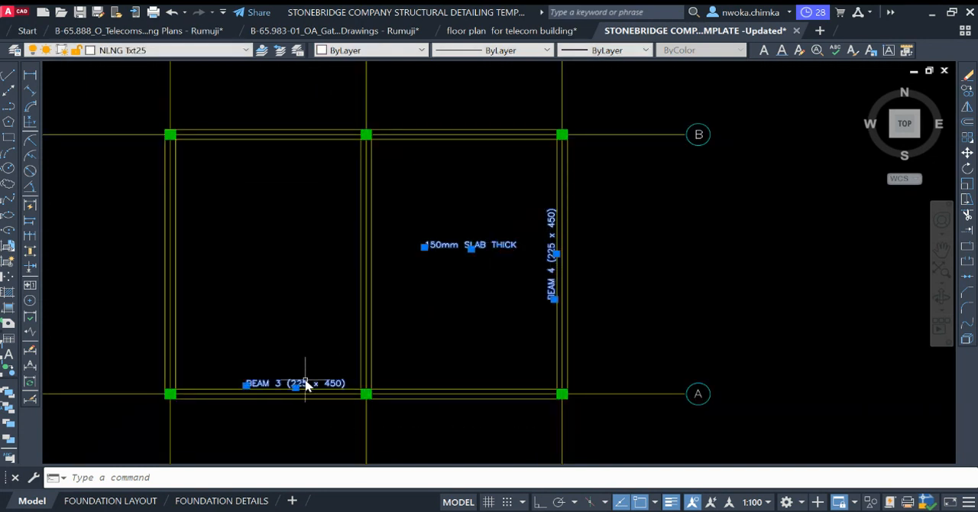
pyautogui.press('Delete')
# Step: Compare the roof layout's title with the title wording beneath the copied slab reinforcement plan
pyautogui.scroll(-4, 535, 244)
pyautogui.scroll(2, 469, 204)
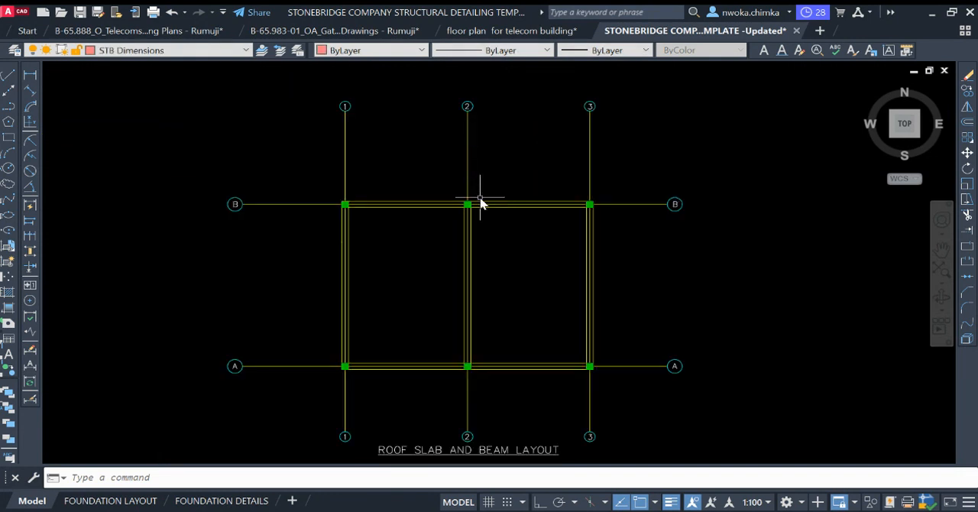
pyautogui.moveTo(479, 201); pyautogui.dragTo(509, 153, button='middle')
pyautogui.scroll(2, 497, 389)
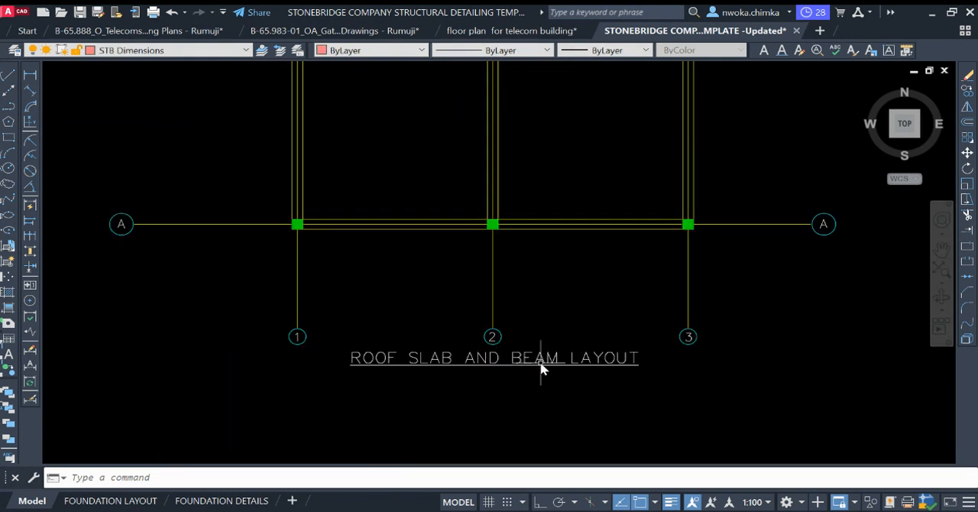
pyautogui.scroll(-4, 497, 370)
pyautogui.moveTo(331, 215); pyautogui.dragTo(522, 192, button='middle')
pyautogui.scroll(3, 280, 300)
pyautogui.scroll(2, 279, 300)
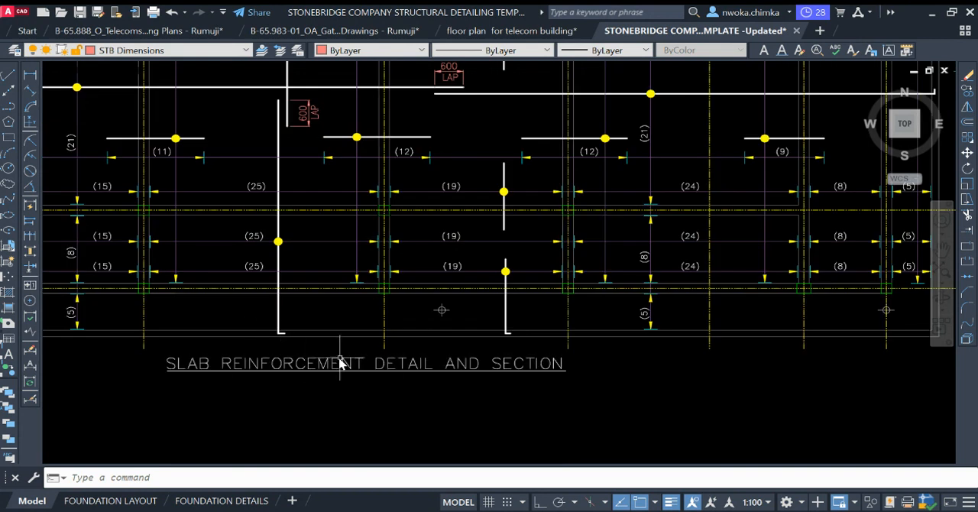
pyautogui.scroll(-4, 218, 335)
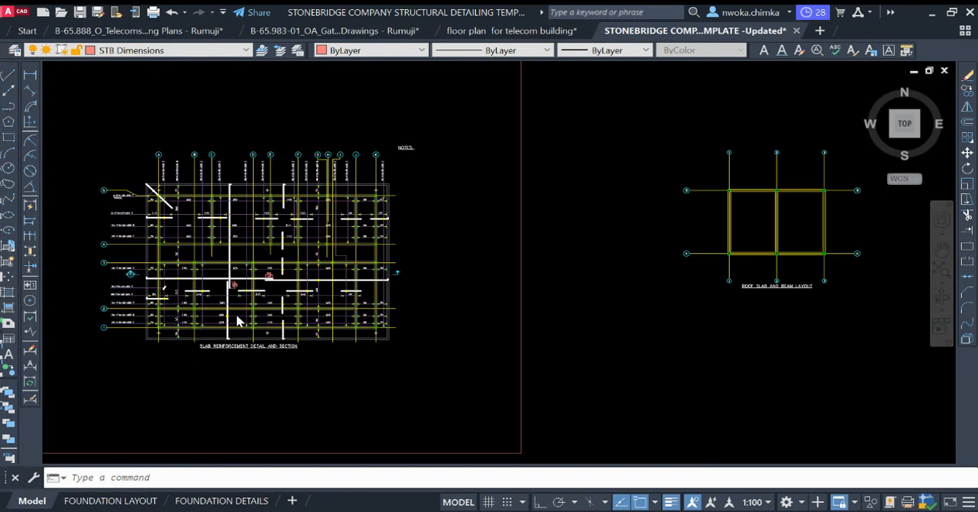
# Step: Retitle the roof slab and beam layout as SLAB REINFORCEMENT DETAIL AND SECTION
pyautogui.moveTo(603, 316); pyautogui.dragTo(466, 307, button='middle')
pyautogui.scroll(5, 428, 286)
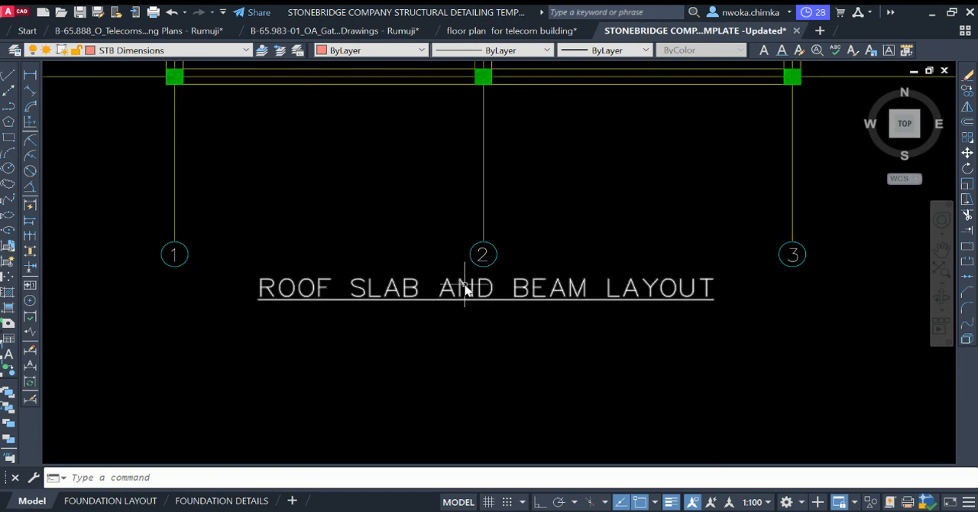
pyautogui.doubleClick(466, 289)
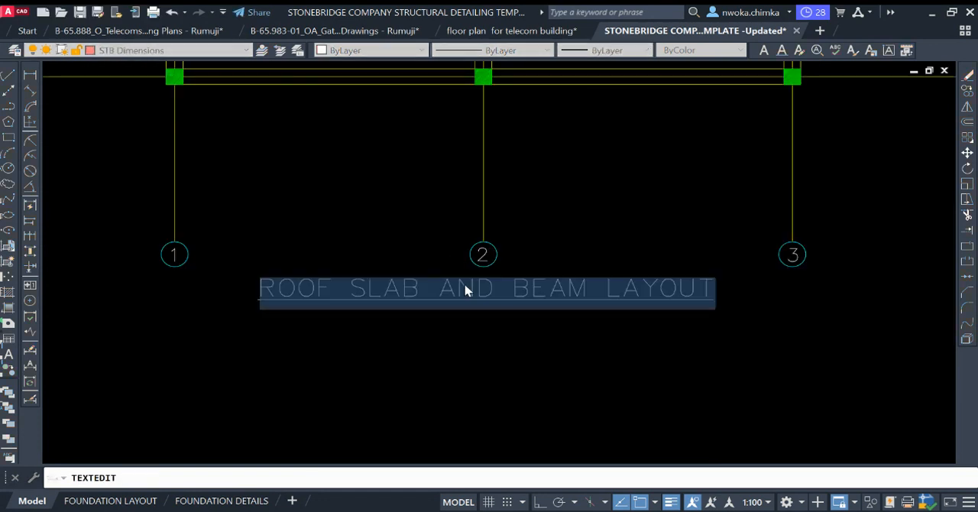
pyautogui.write('SLAB R')
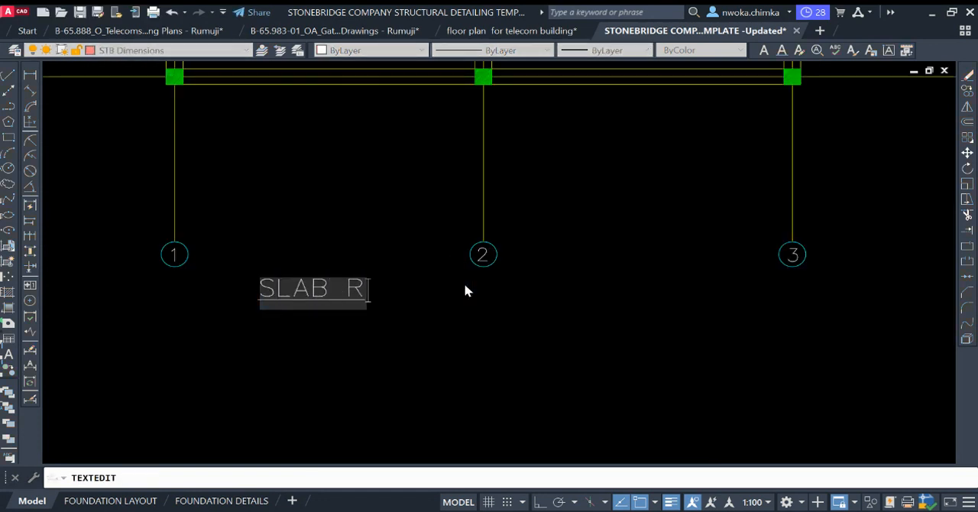
pyautogui.write('EINFOR')
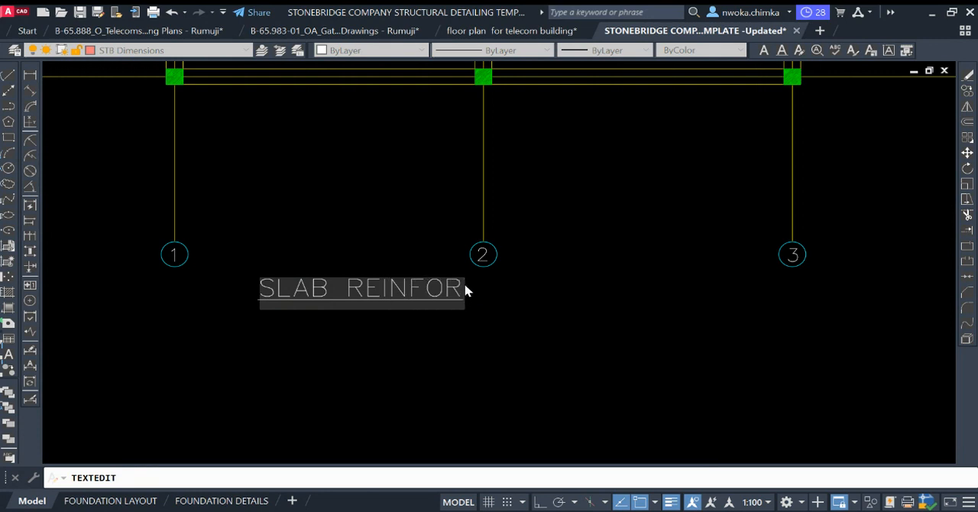
pyautogui.write('CEMN')
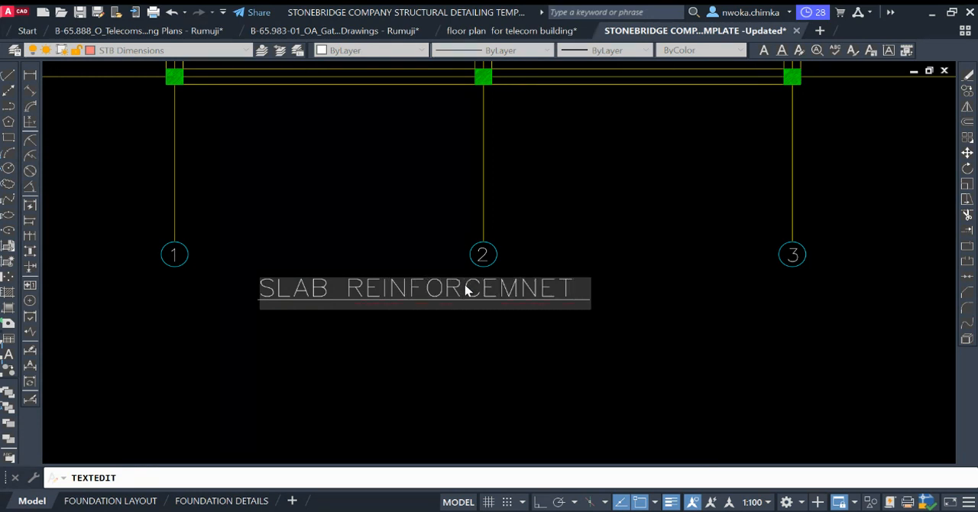
pyautogui.write('ET')
pyautogui.press('BackSpace')
pyautogui.press('BackSpace')
pyautogui.press('BackSpace')
pyautogui.write('ENT')
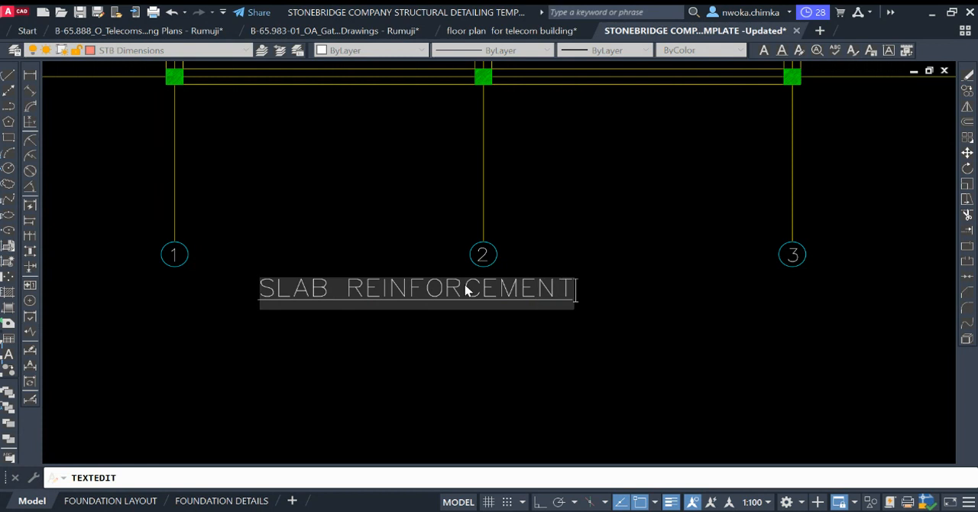
pyautogui.write(' DETAIL')
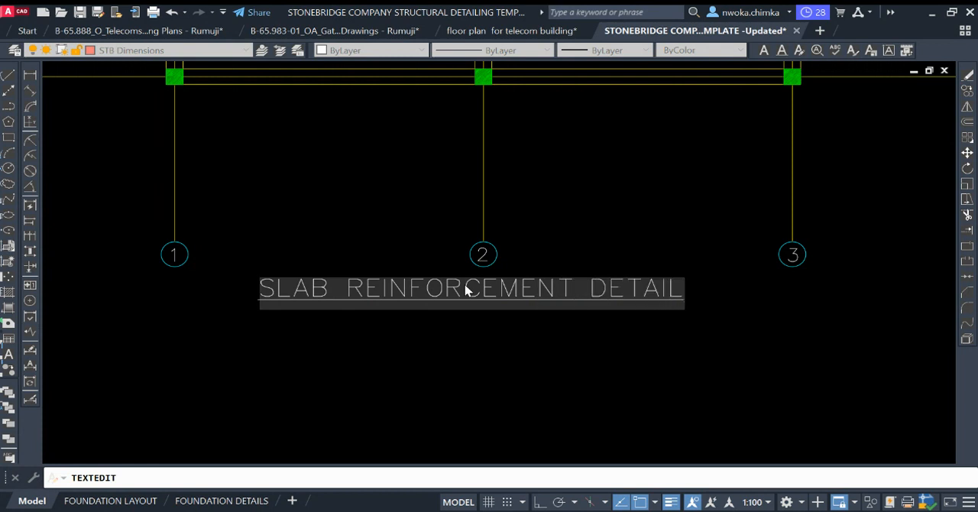
pyautogui.write(' AND SEC')
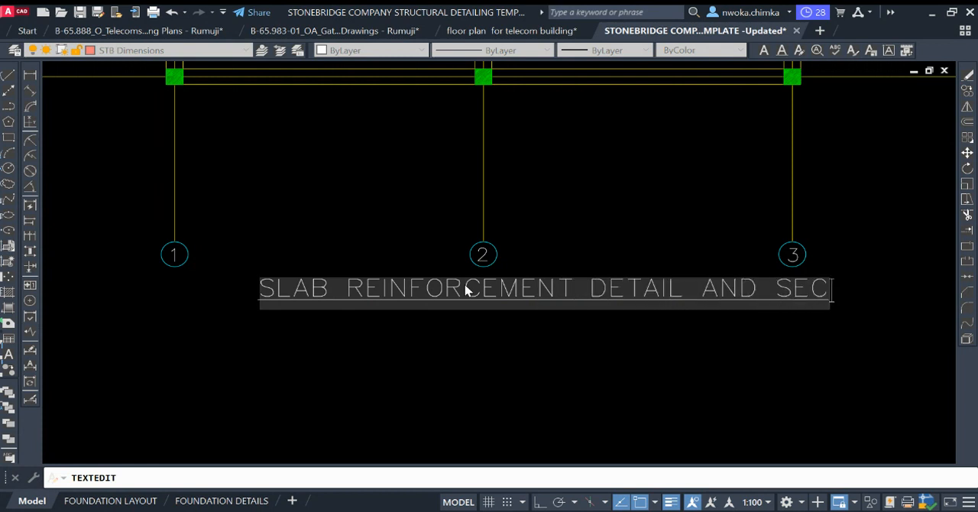
pyautogui.write('TION')
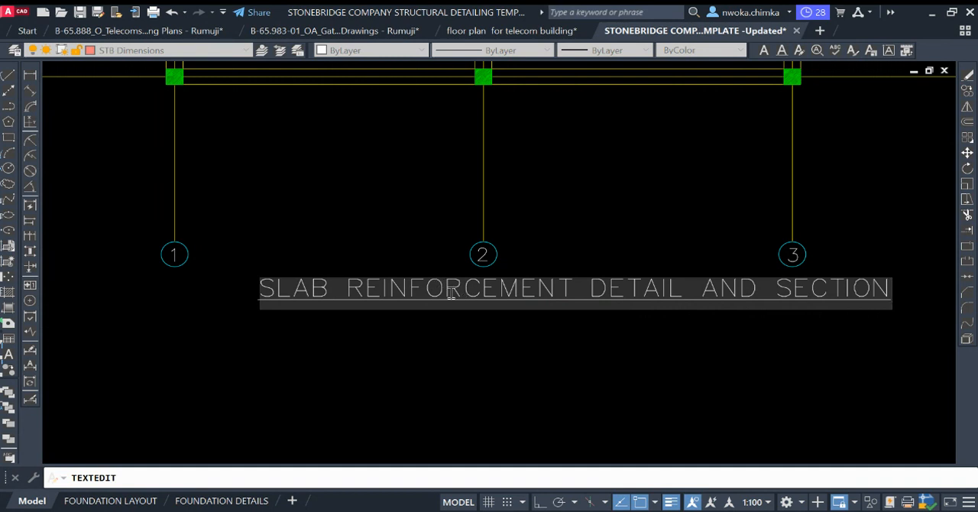
pyautogui.press('Return')
pyautogui.press('Return')
# Step: Move the SLAB REINFORCEMENT DETAIL AND SECTION title west so it sits centred beneath the roof plan
pyautogui.click(583, 301)
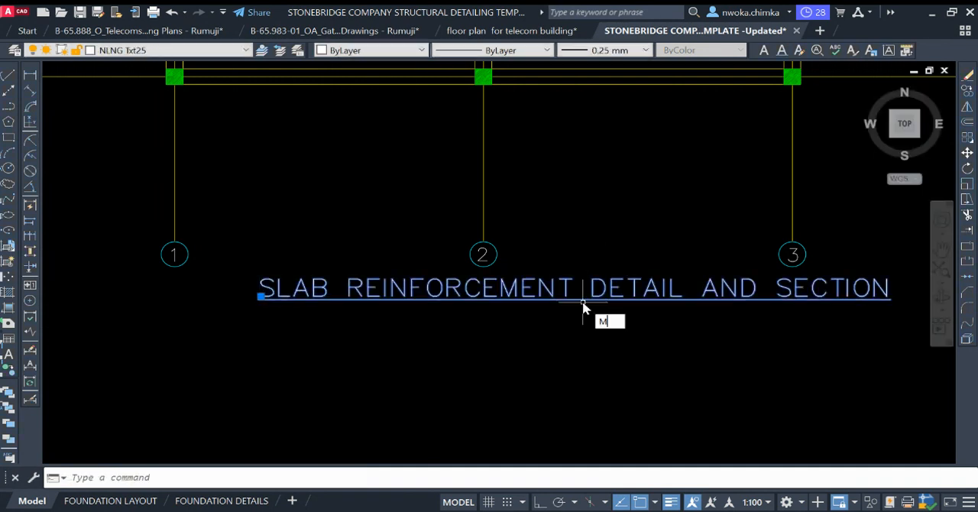
pyautogui.press('Return')
pyautogui.click(650, 348)
pyautogui.click(569, 388)
pyautogui.scroll(-5, 565, 337)
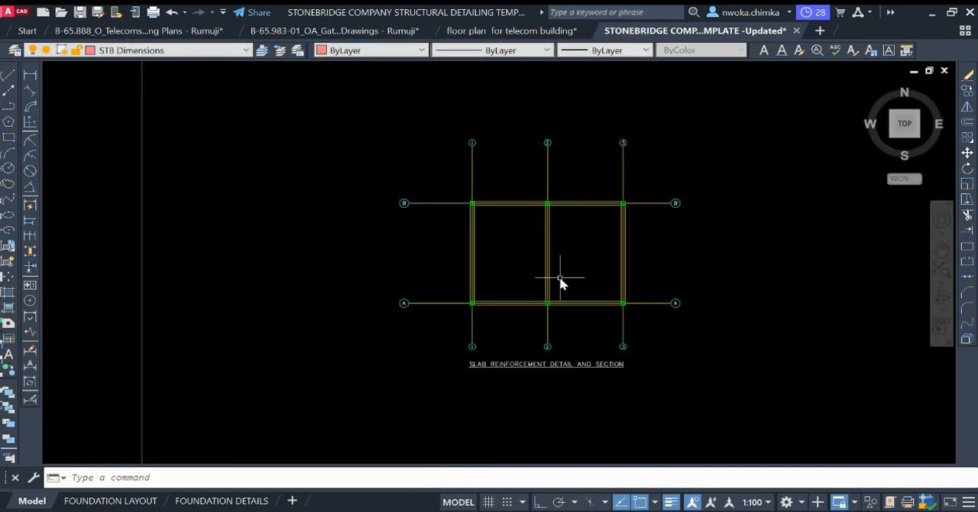
pyautogui.scroll(3, 520, 287)
pyautogui.scroll(-4, 626, 197)
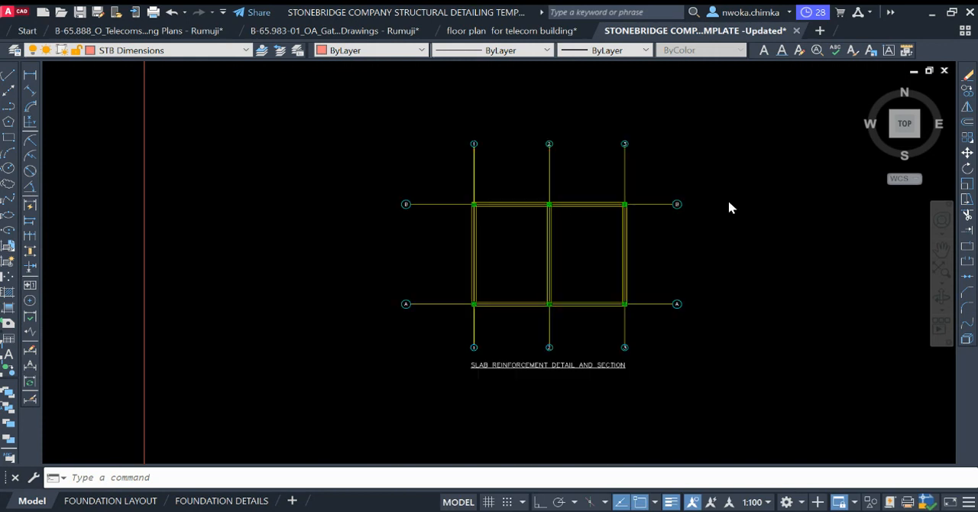
# Step: Check which layer the reference plan's long vertical bar uses and make STB Rebars the current layer
pyautogui.moveTo(221, 211); pyautogui.dragTo(566, 199, button='middle')
pyautogui.scroll(4, 358, 215)
pyautogui.scroll(4, 480, 214)
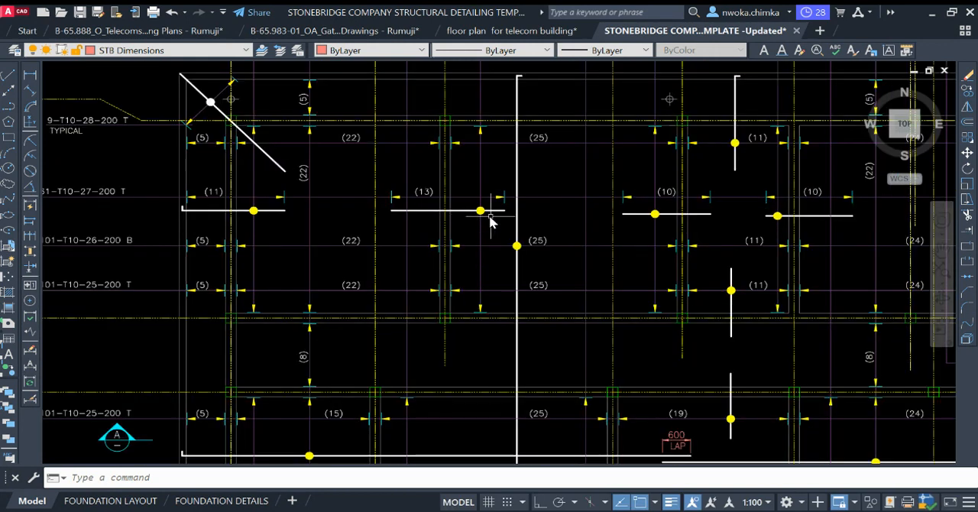
pyautogui.click(539, 213)
pyautogui.click(517, 213)
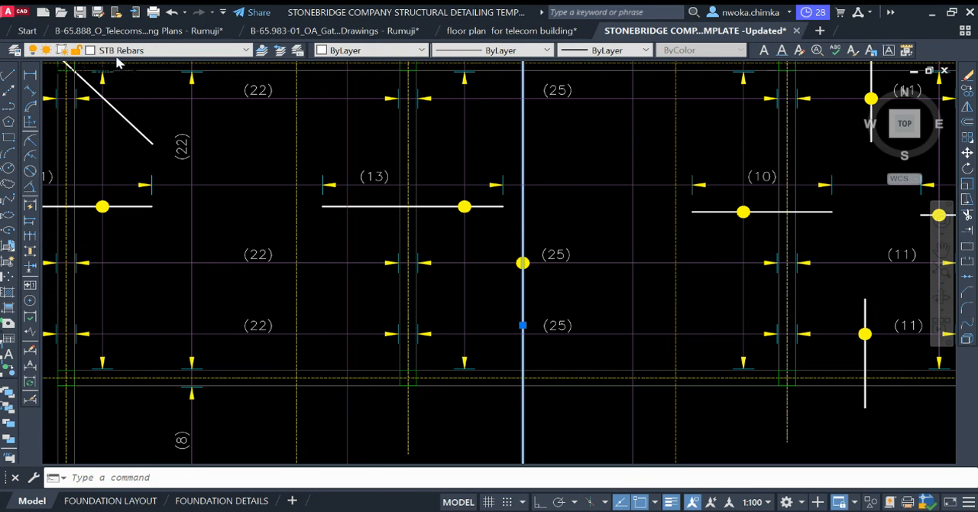
pyautogui.press('Escape')
pyautogui.scroll(-5, 338, 146)
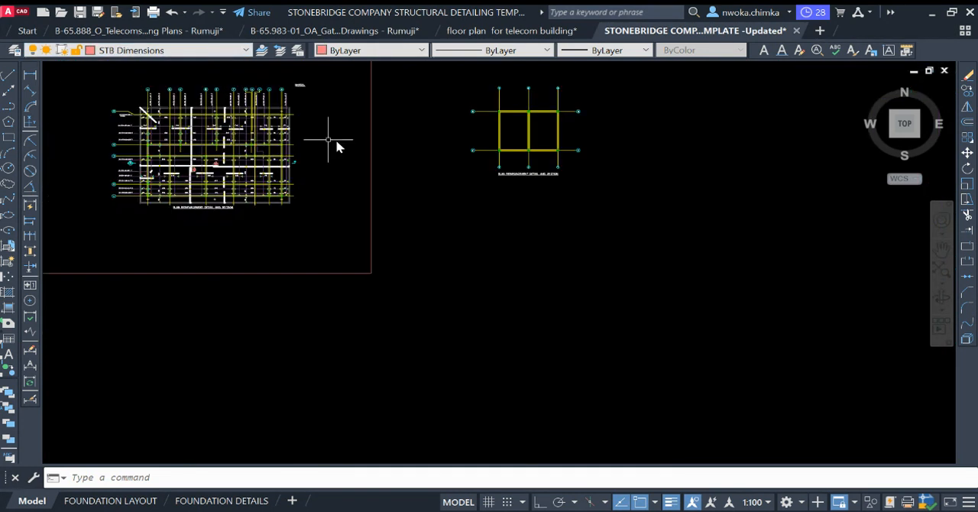
pyautogui.scroll(4, 431, 183)
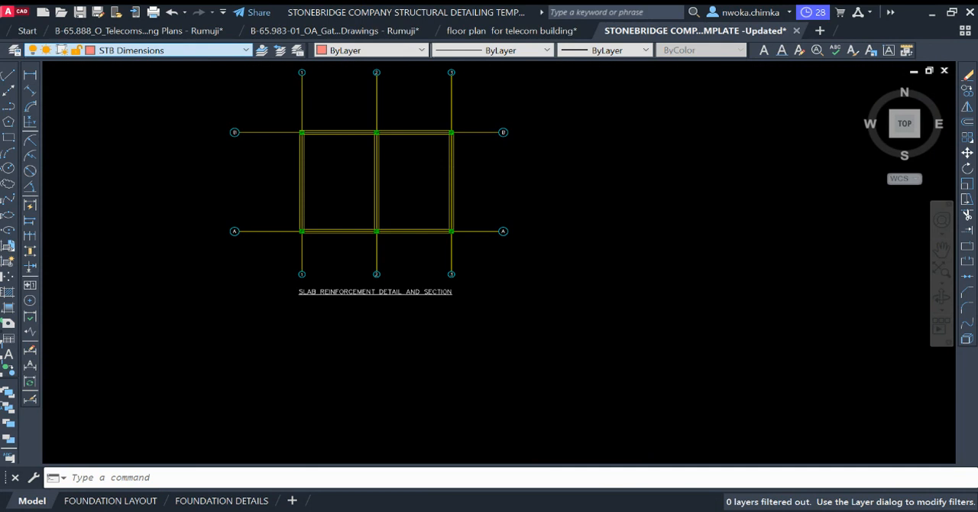
pyautogui.moveTo(284, 167); pyautogui.dragTo(317, 190, button='middle')
pyautogui.scroll(2, 356, 219)
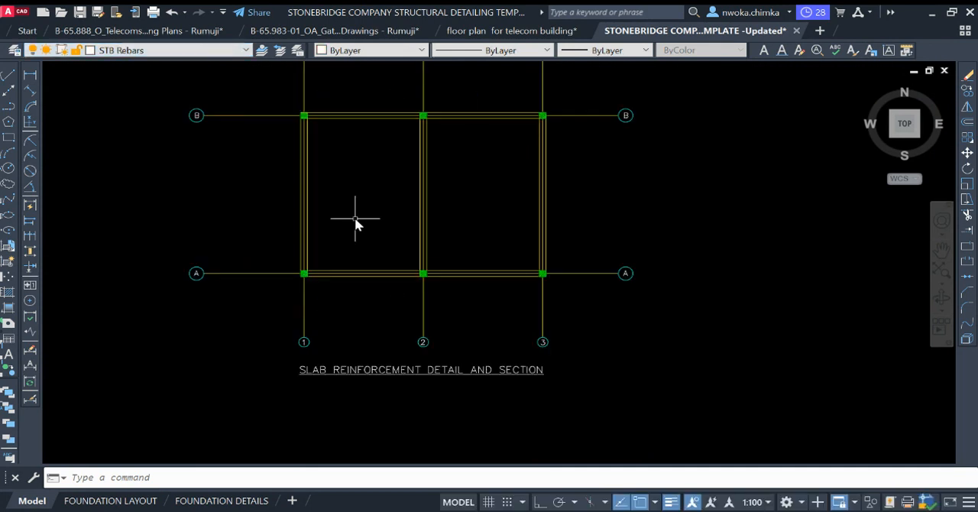
# Step: Draw a horizontal bar line across both roof panels from grid 1 to grid 3, between grids A and B
pyautogui.scroll(2, 283, 183)
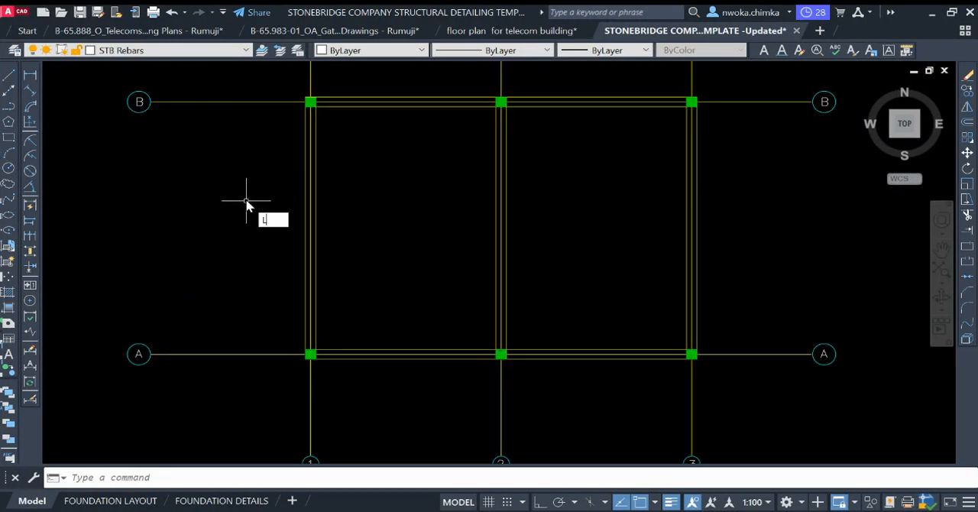
pyautogui.press('Return')
pyautogui.scroll(3, 307, 237)
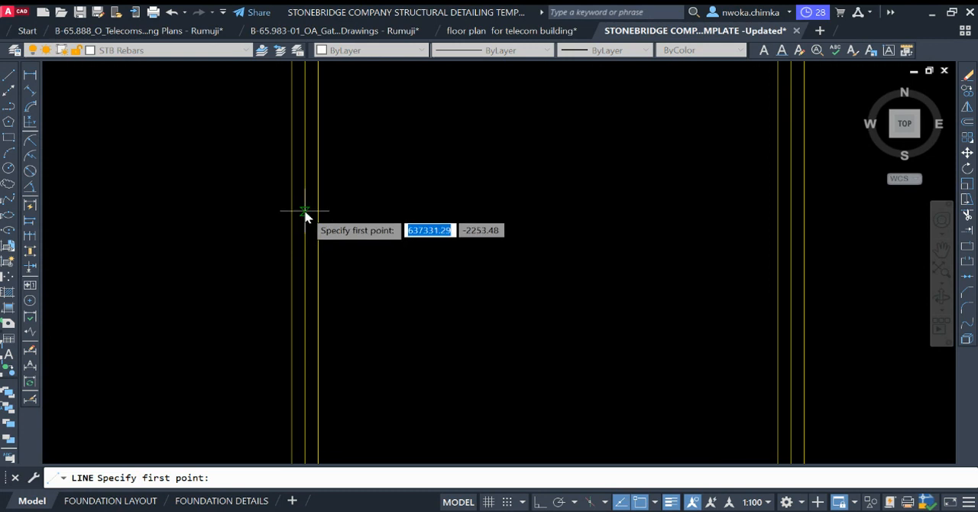
pyautogui.click(305, 217)
pyautogui.scroll(-4, 275, 297)
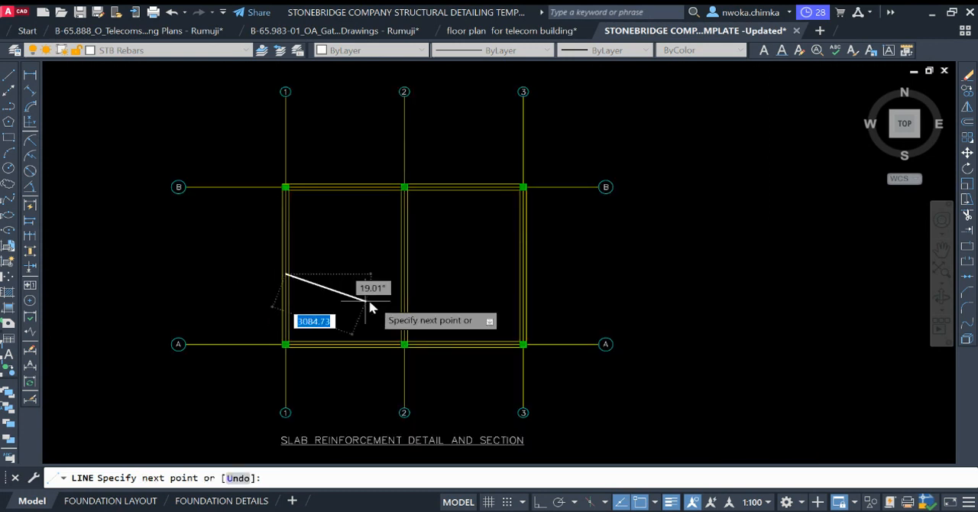
pyautogui.press('F8')
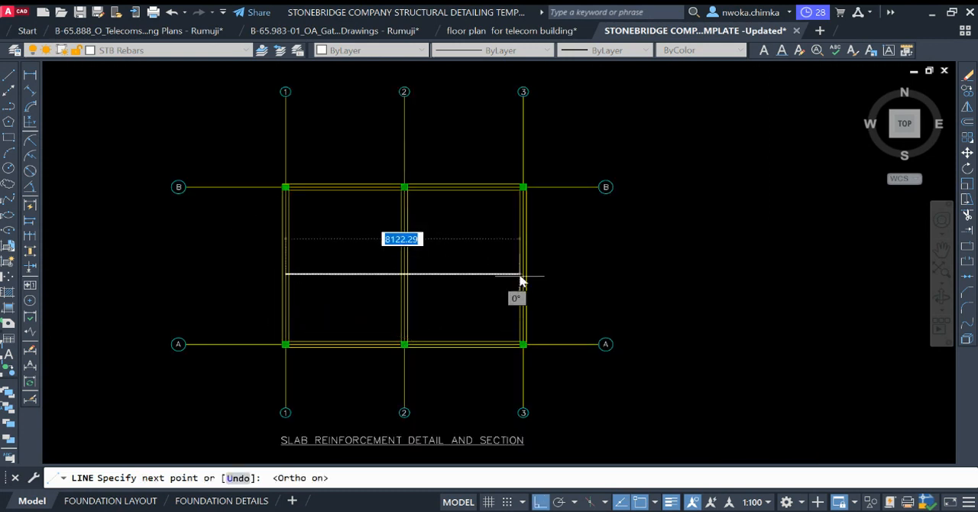
pyautogui.scroll(4, 505, 279)
pyautogui.scroll(4, 556, 271)
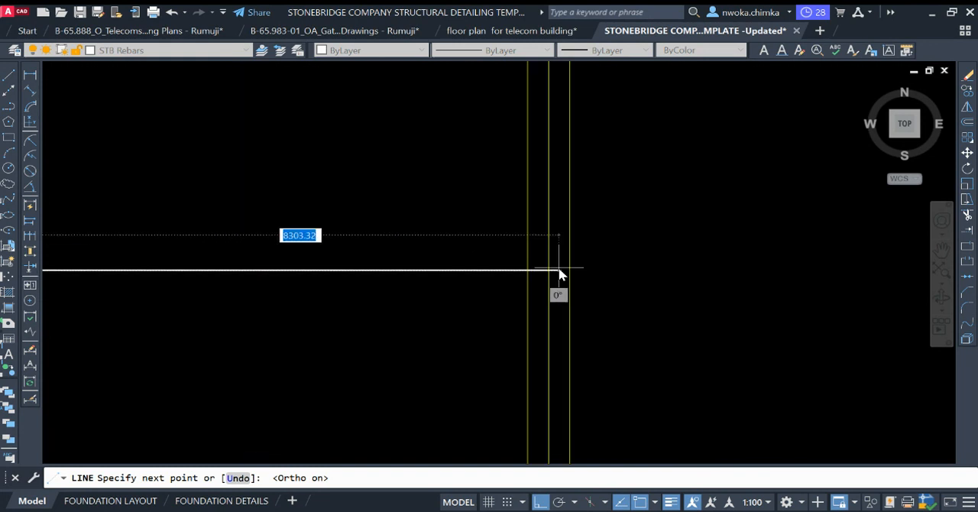
pyautogui.click(547, 271)
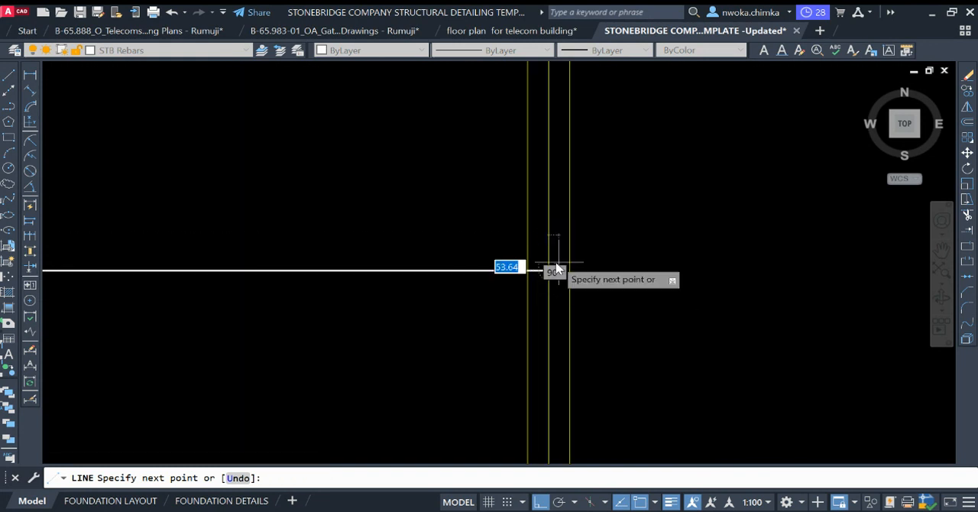
pyautogui.press('Escape')
pyautogui.scroll(-4, 577, 252)
pyautogui.scroll(-2, 564, 256)
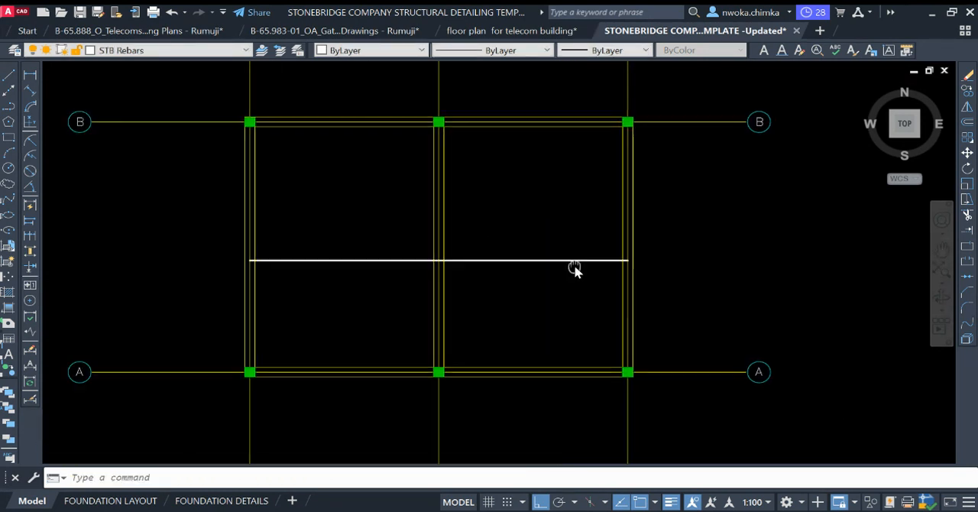
# Step: Offset the outer edge of the beam on grid 1 inward by 25 as a cover line
pyautogui.scroll(5, 322, 271)
pyautogui.scroll(3, 317, 274)
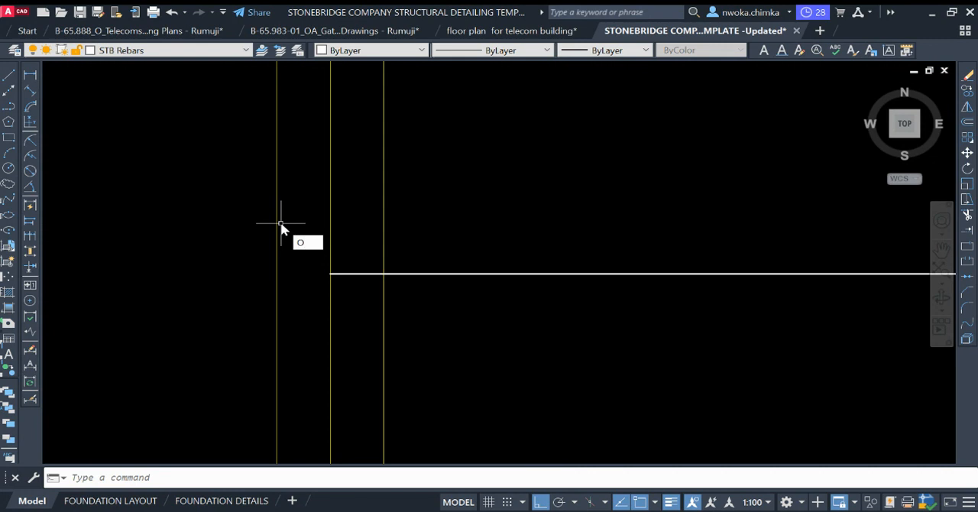
pyautogui.press('Return')
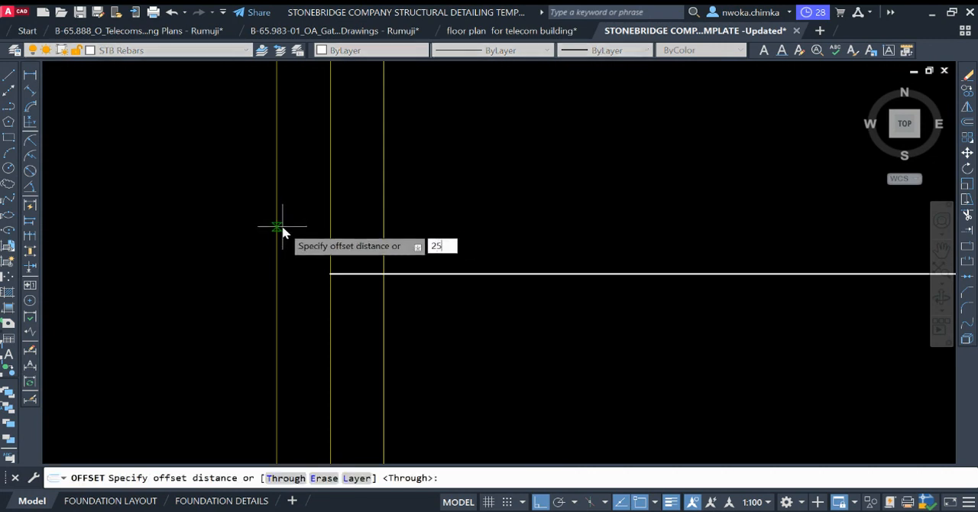
pyautogui.write('25')
pyautogui.press('Return')
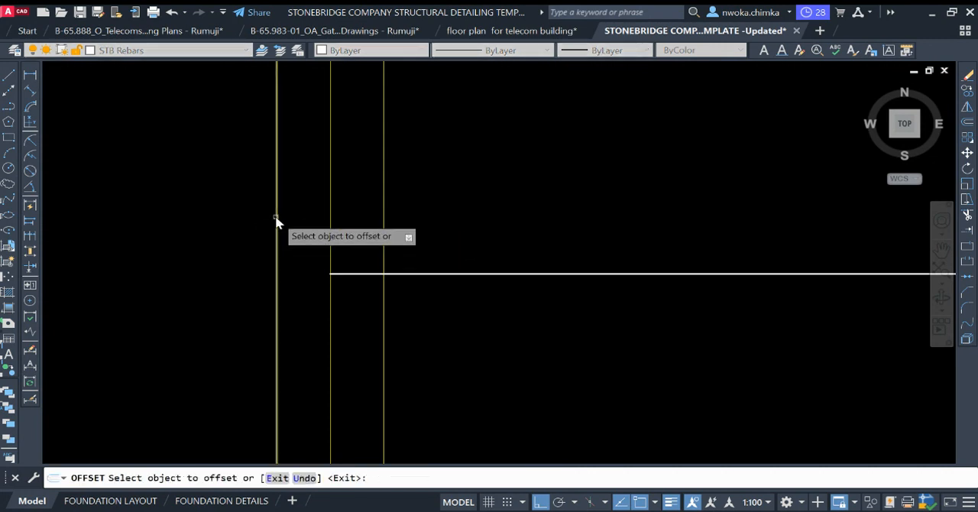
pyautogui.click(276, 219)
pyautogui.click(314, 216)
pyautogui.press('Escape')
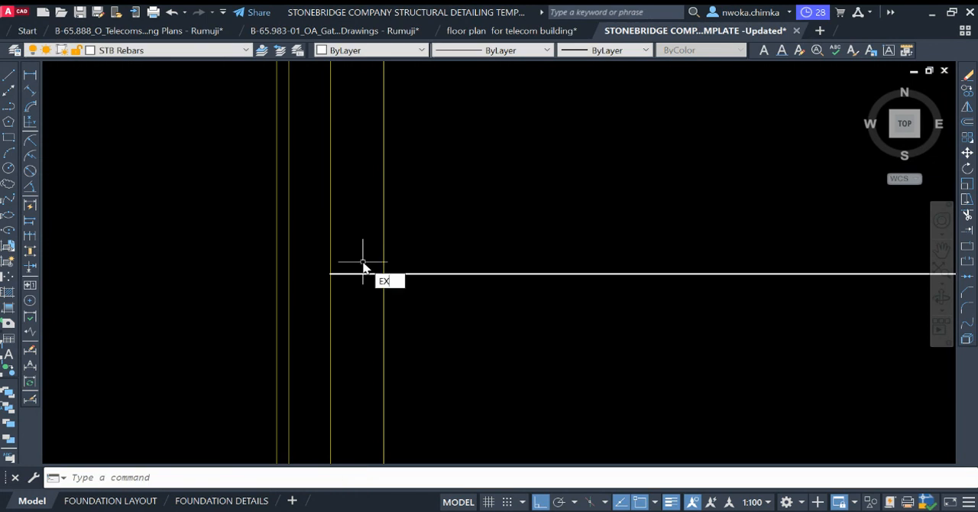
# Step: Extend the horizontal bar's west end to the 25 mm cover line, and erase that cover line
pyautogui.write('EX')
pyautogui.press('Return')
pyautogui.click(356, 274)
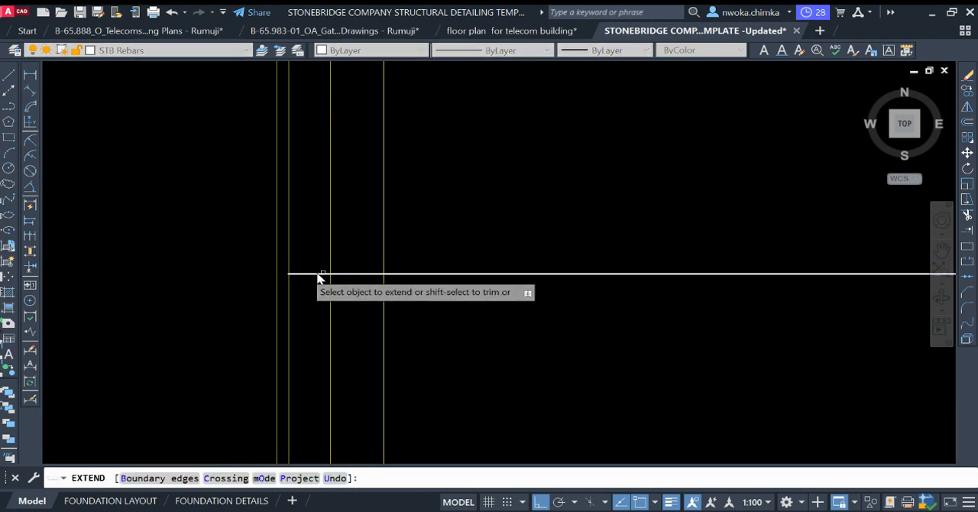
pyautogui.press('Escape')
pyautogui.click(288, 255)
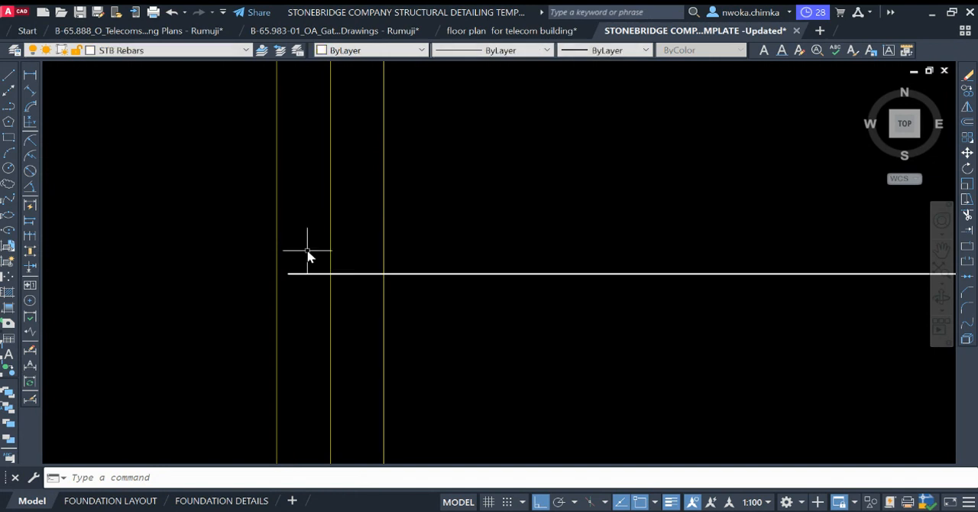
# Step: Draw a short vertical hook upward from the horizontal bar's west end
pyautogui.press('Return')
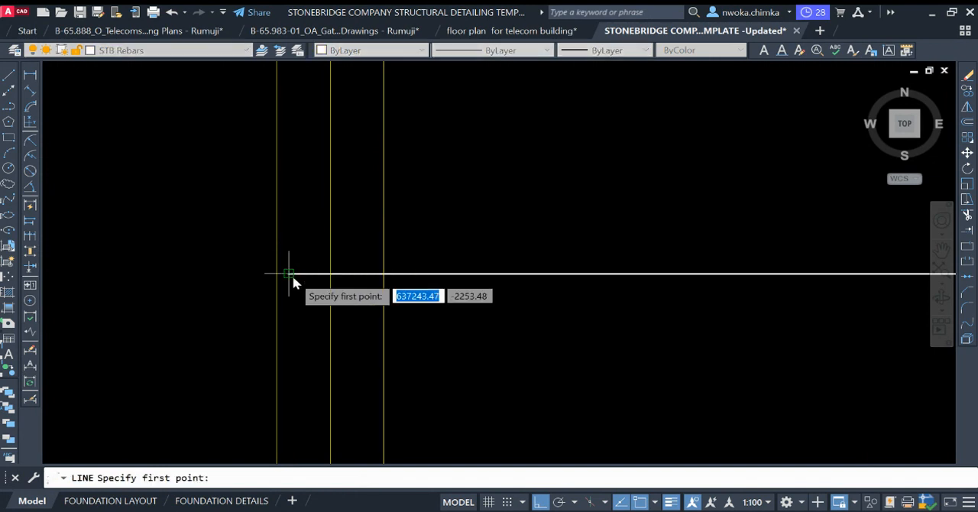
pyautogui.click(292, 279)
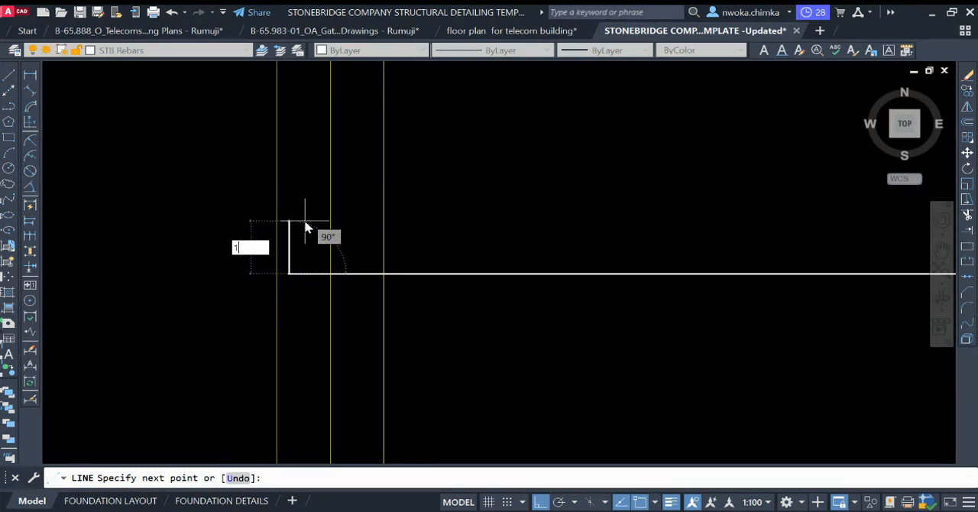
pyautogui.click(305, 228)
pyautogui.scroll(-2, 316, 246)
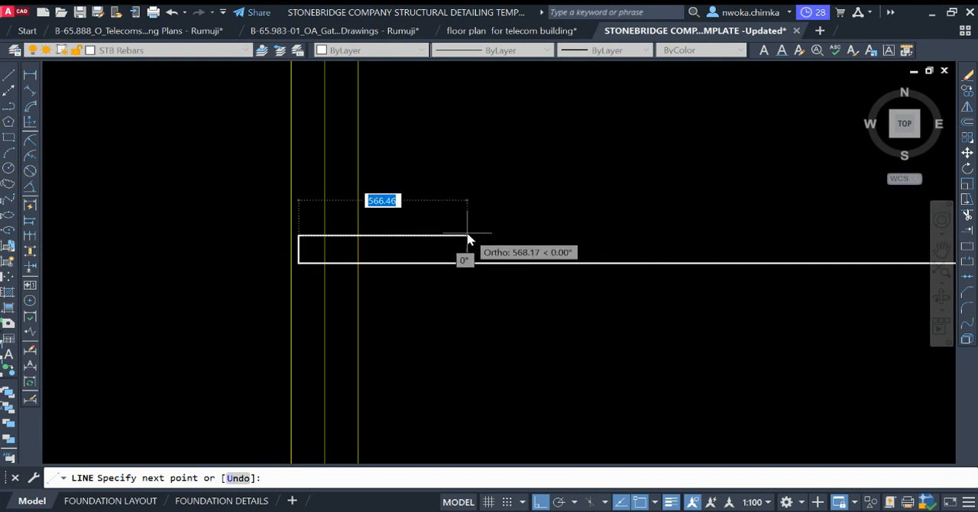
pyautogui.scroll(2, 466, 241)
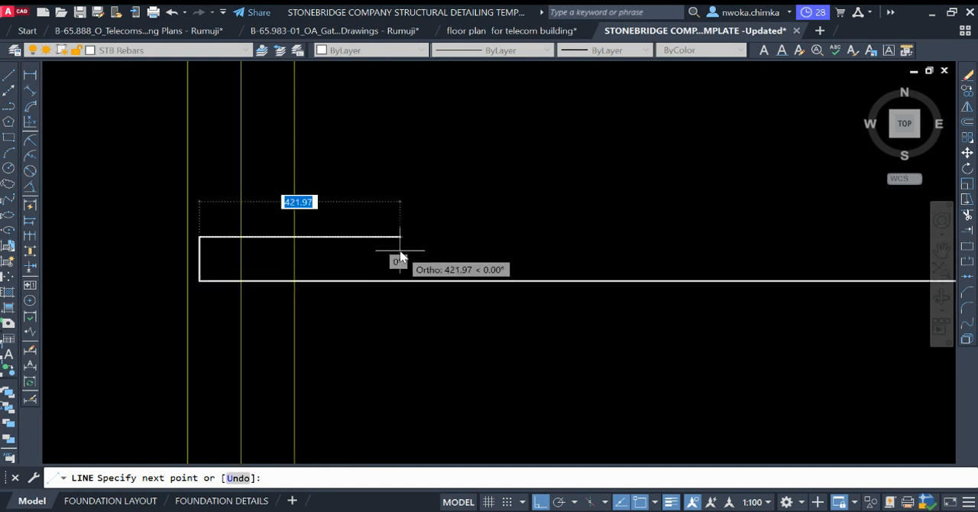
pyautogui.press('Escape')
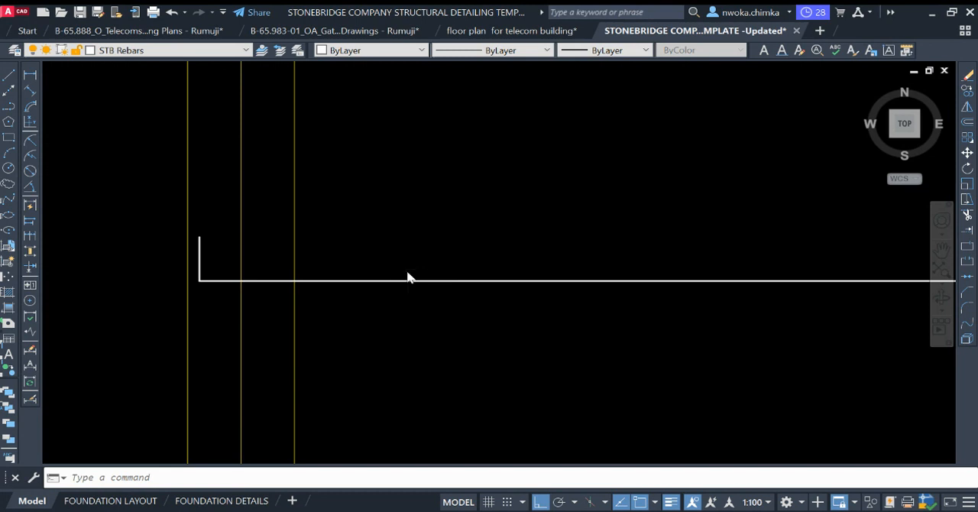
# Step: Calculate 50*12 for the length of the bar's end return
pyautogui.hotkey('ctrl', '8')
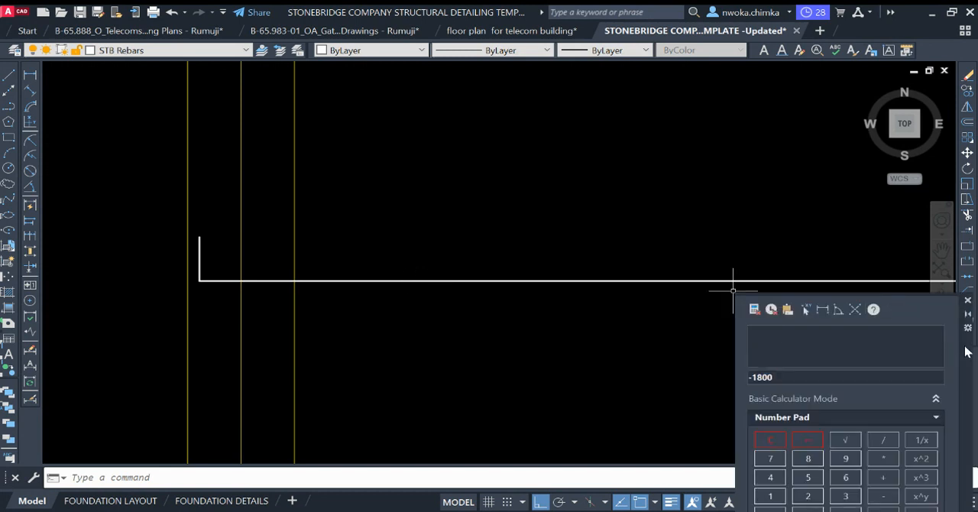
pyautogui.moveTo(969, 351); pyautogui.dragTo(879, 178)
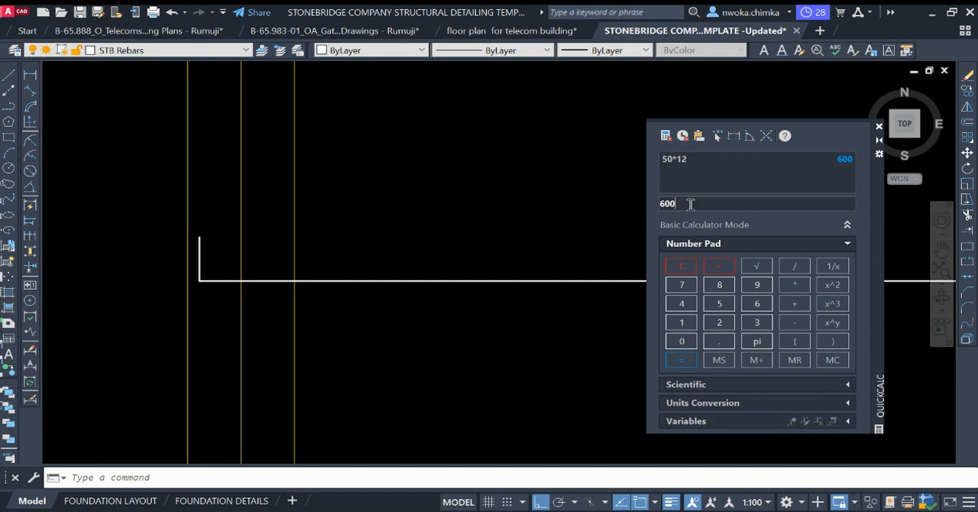
pyautogui.click(880, 127)
# Step: Draw a 600 long horizontal return line eastward from the top of the bar's west hook
pyautogui.press('Return')
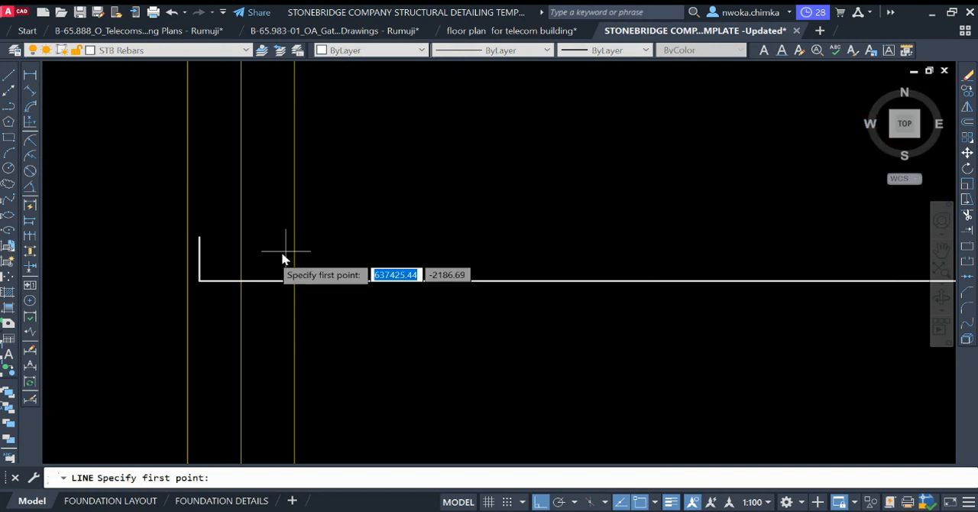
pyautogui.click(200, 238)
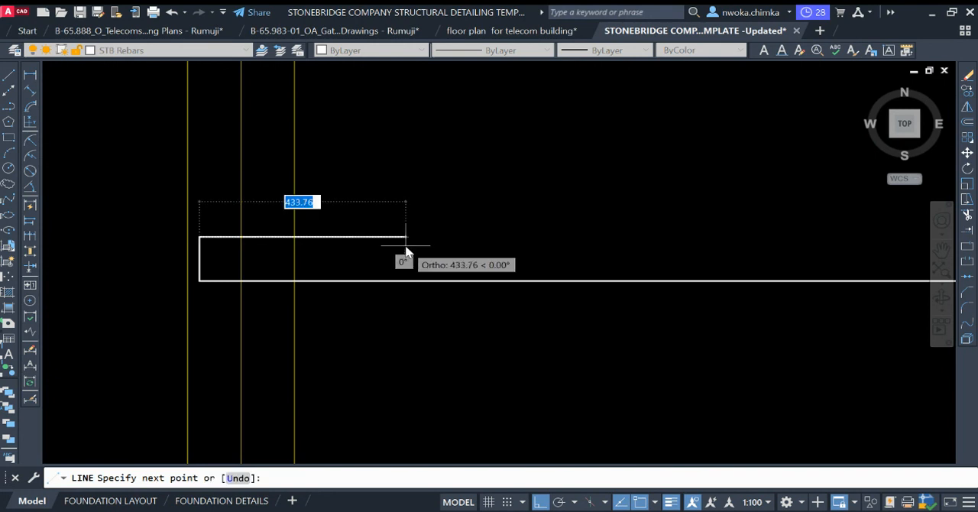
pyautogui.write('6')
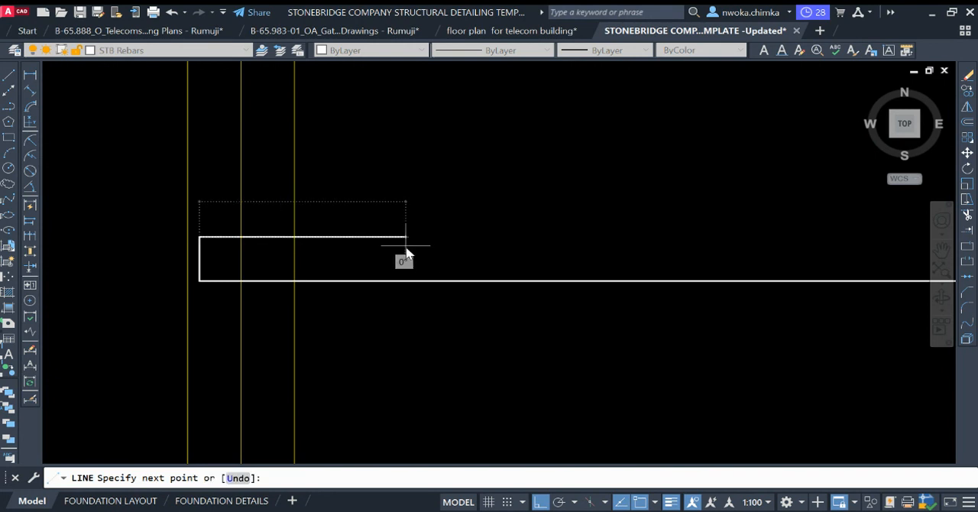
pyautogui.press('Return')
pyautogui.press('Return')
# Step: Offset the outer edge of the beam on grid 3 inward by 25 as a cover line
pyautogui.scroll(-5, 244, 286)
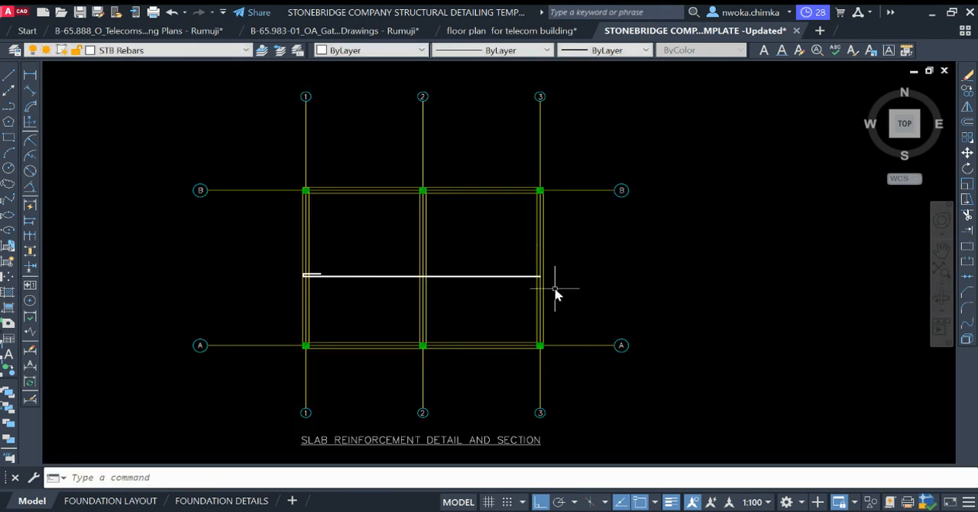
pyautogui.scroll(10, 555, 290)
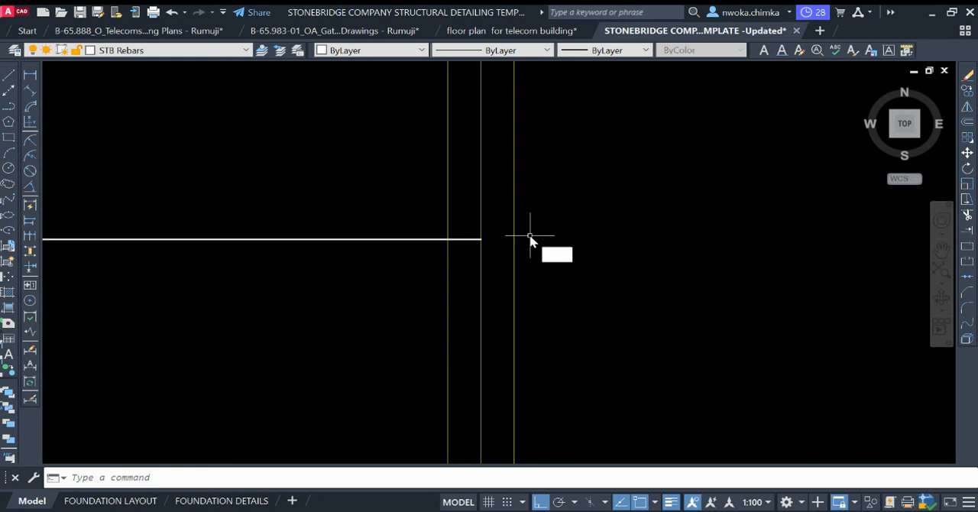
pyautogui.write('o')
pyautogui.press('Return')
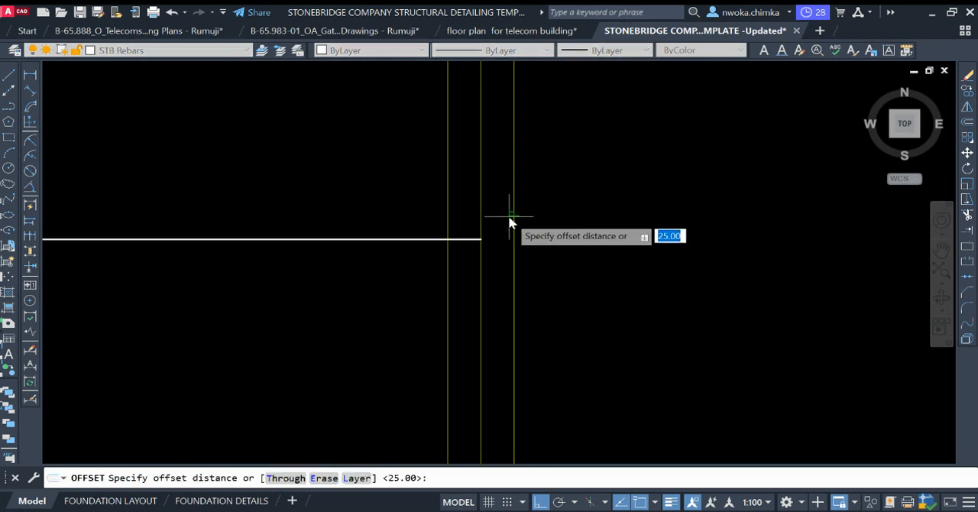
pyautogui.write('25')
pyautogui.press('Return')
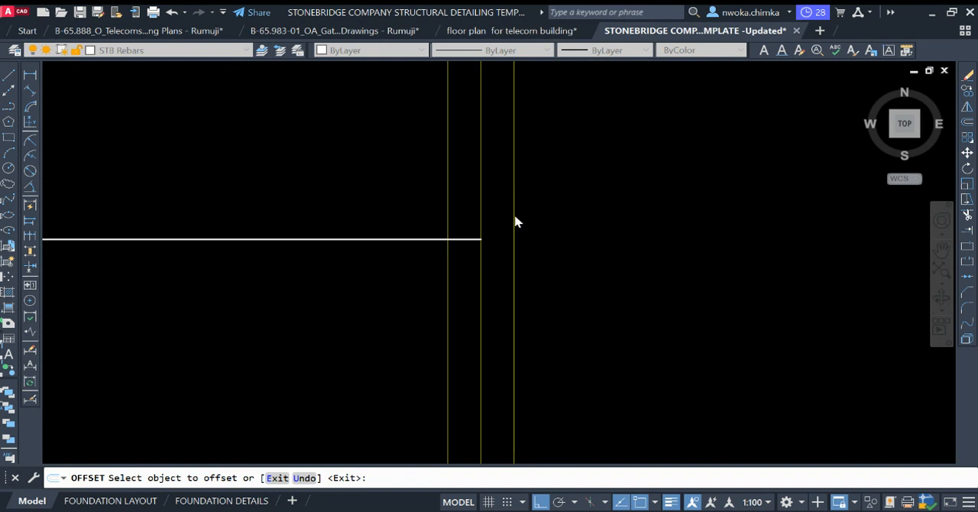
pyautogui.click(514, 217)
pyautogui.click(445, 219)
pyautogui.press('Escape')
# Step: Extend the horizontal bar's east end to the 25 mm cover line at grid 3, and erase that cover line
pyautogui.scroll(4, 482, 233)
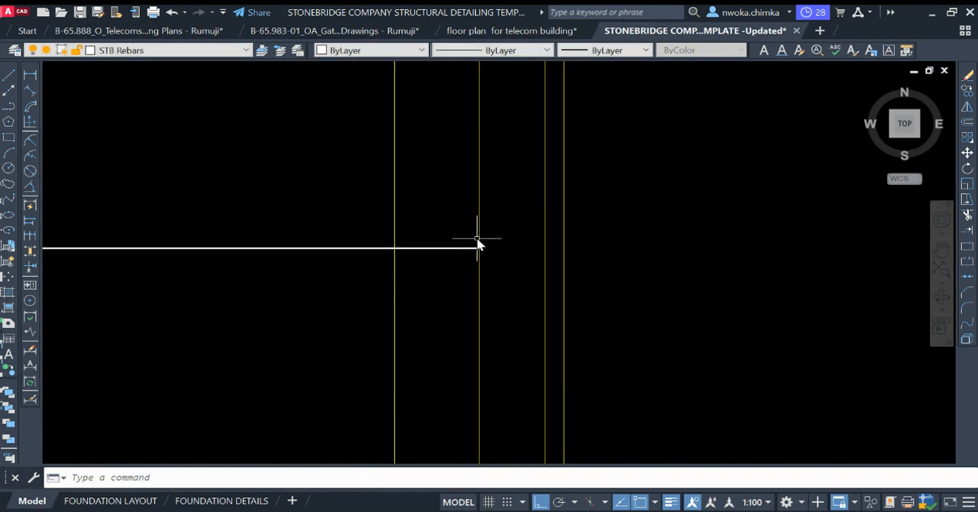
pyautogui.write('ex')
pyautogui.press('Return')
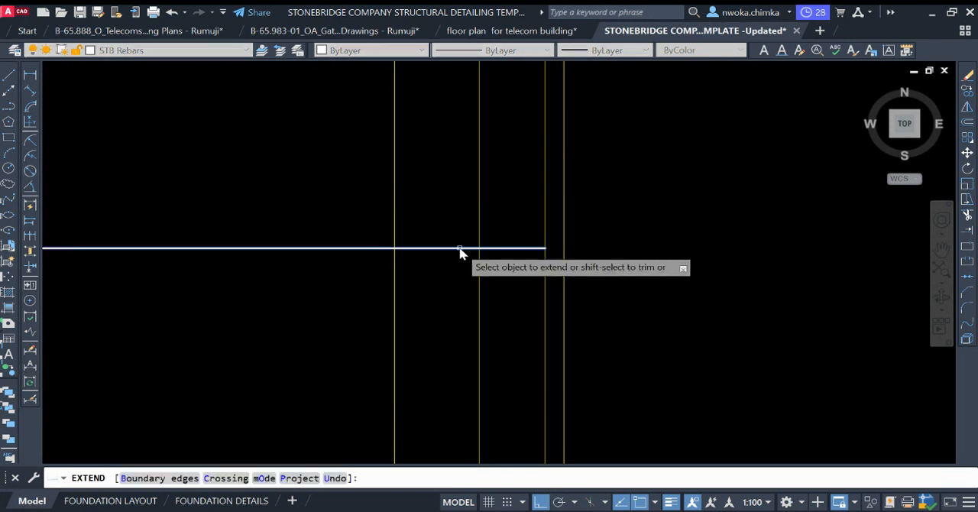
pyautogui.click(460, 248)
pyautogui.press('Escape')
pyautogui.click(544, 222)
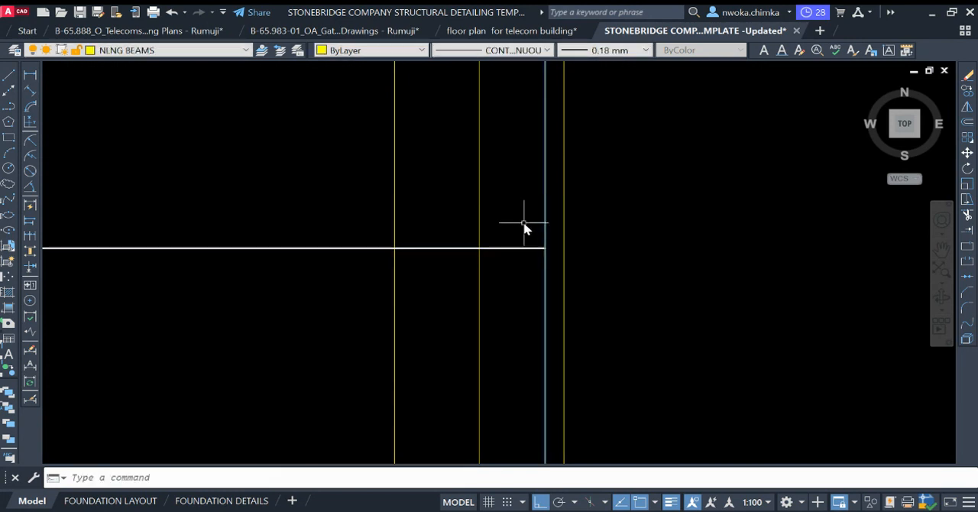
pyautogui.press('Delete')
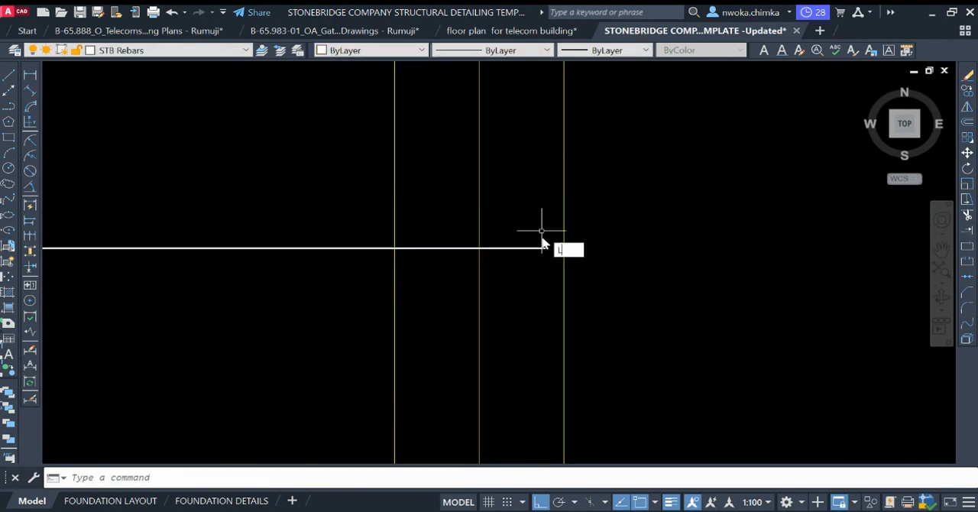
# Step: Draw a vertical hook about 100 long upward from the bar's east end, with a 600 return line westward from its top
pyautogui.press('Return')
pyautogui.click(545, 247)
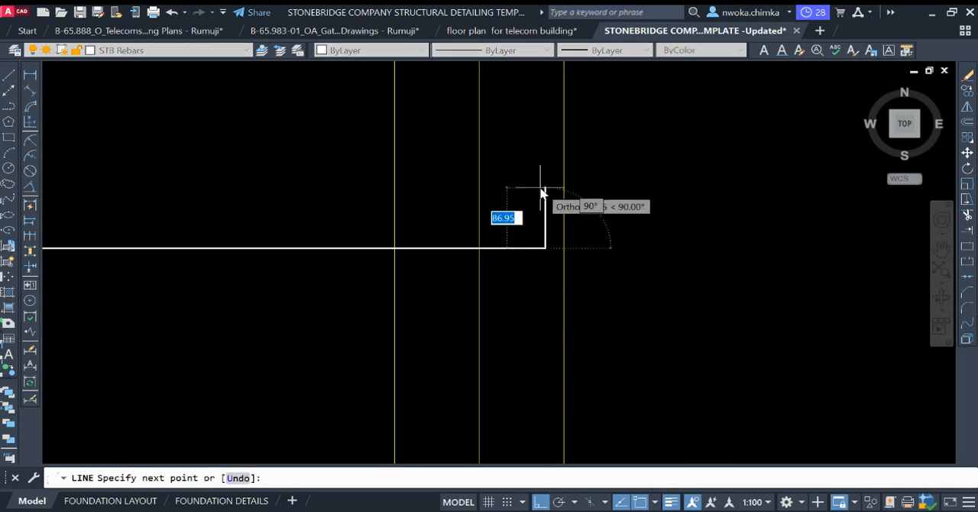
pyautogui.press('Return')
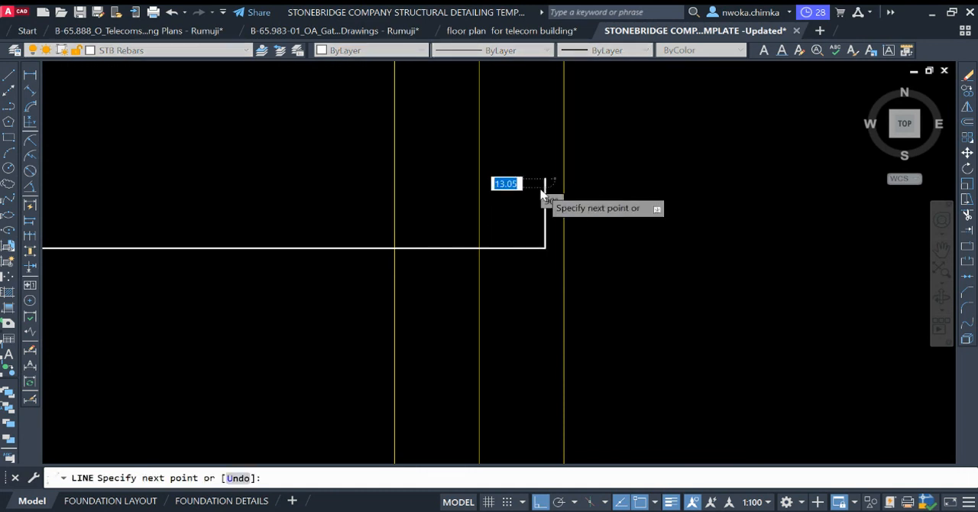
pyautogui.scroll(-2, 596, 208)
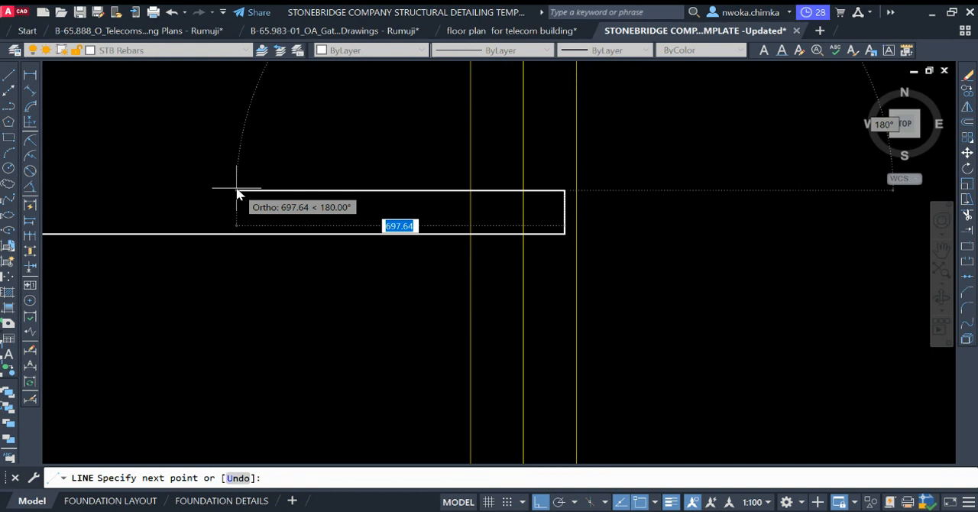
pyautogui.write('600')
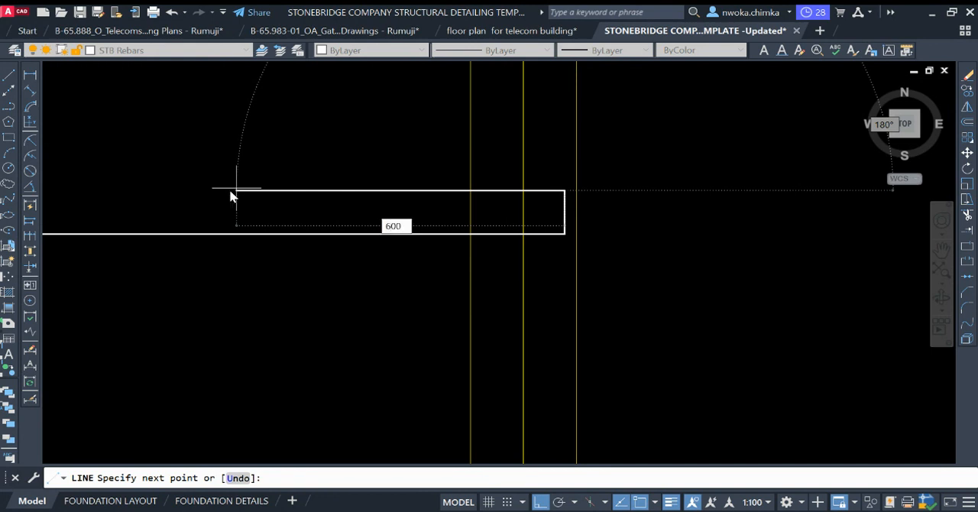
pyautogui.press('Return')
pyautogui.scroll(-8, 744, 259)
pyautogui.press('Escape')
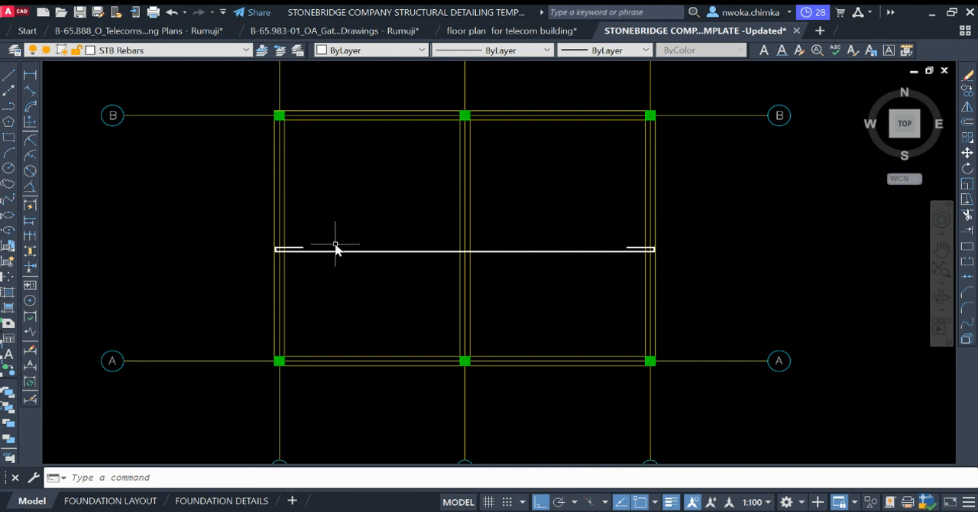
# Step: Measure the horizontal bar's overall length between its two hooked ends with a linear dimension, without placing it
pyautogui.scroll(2, 291, 254)
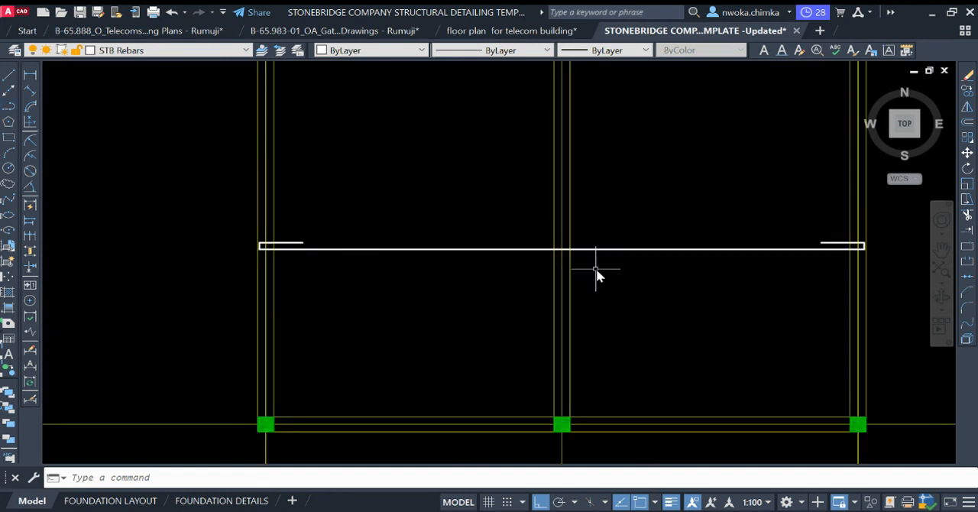
pyautogui.scroll(2, 567, 259)
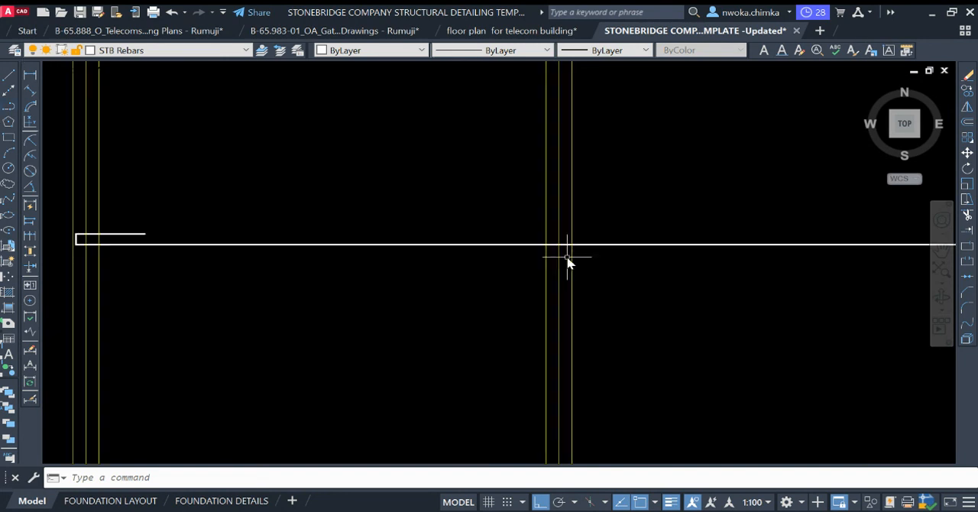
pyautogui.click(29, 76)
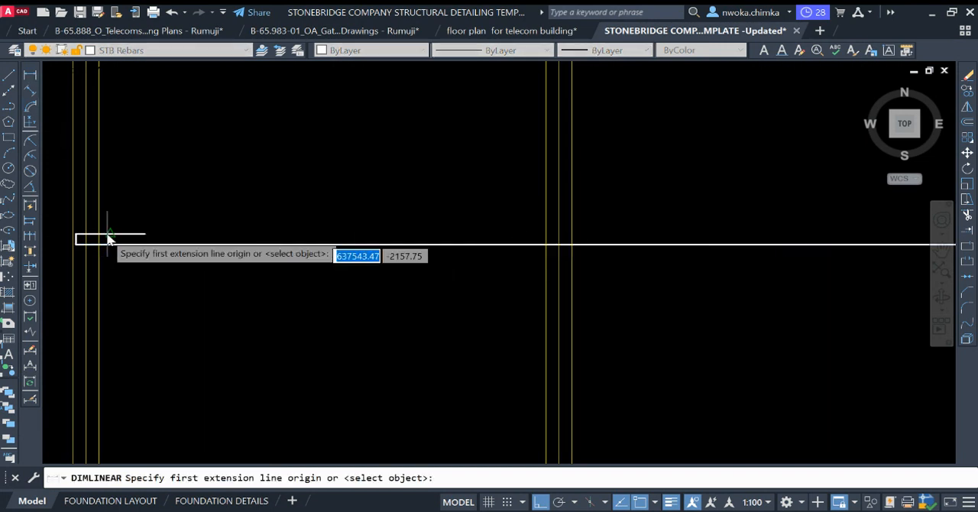
pyautogui.click(80, 244)
pyautogui.scroll(-4, 142, 255)
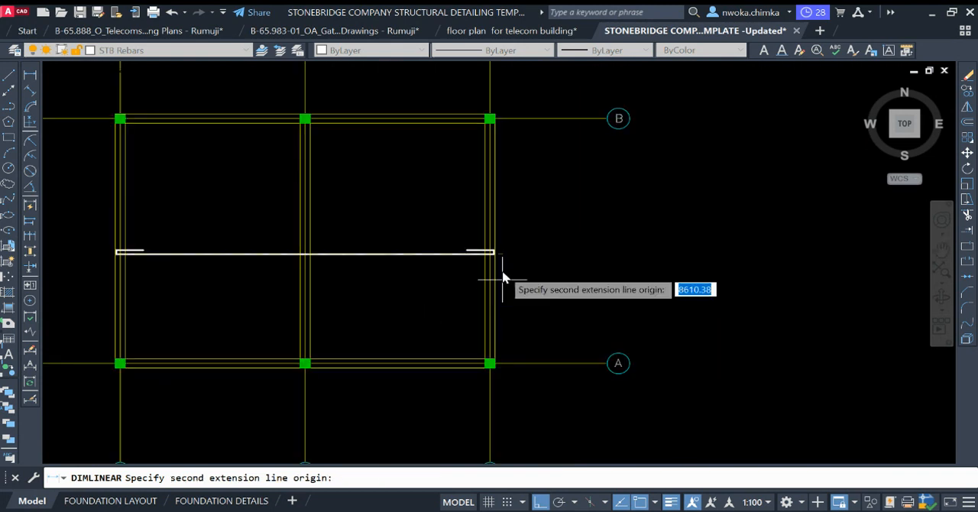
pyautogui.scroll(4, 503, 268)
pyautogui.click(483, 221)
pyautogui.scroll(-2, 425, 272)
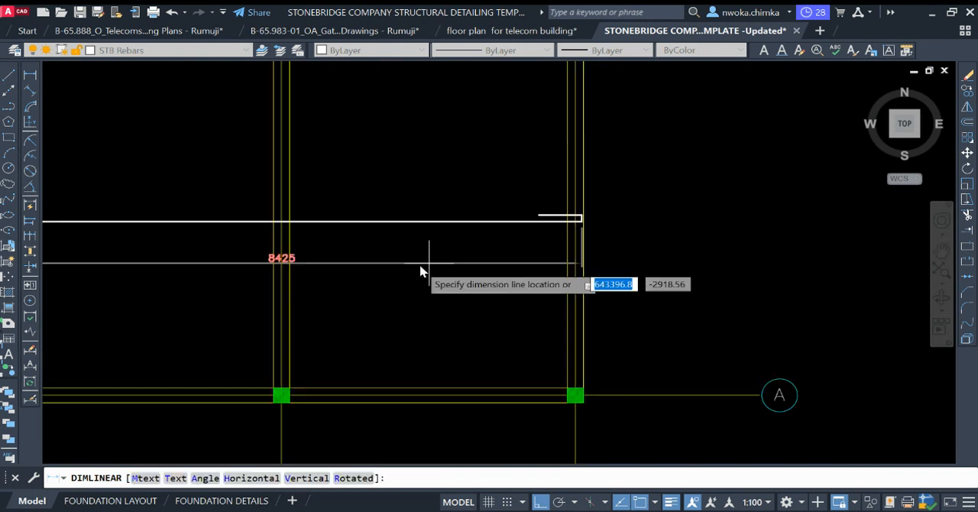
pyautogui.scroll(1, 328, 262)
pyautogui.scroll(-3, 410, 252)
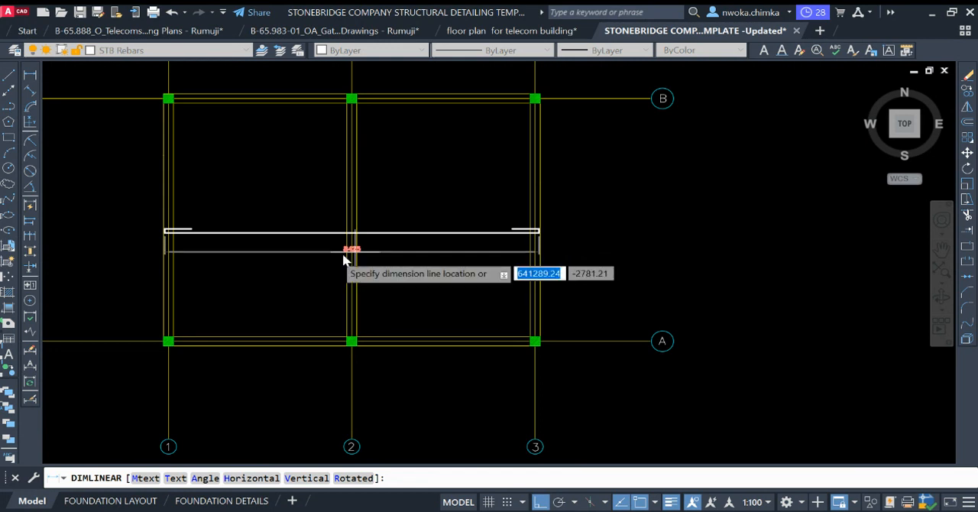
pyautogui.scroll(4, 365, 247)
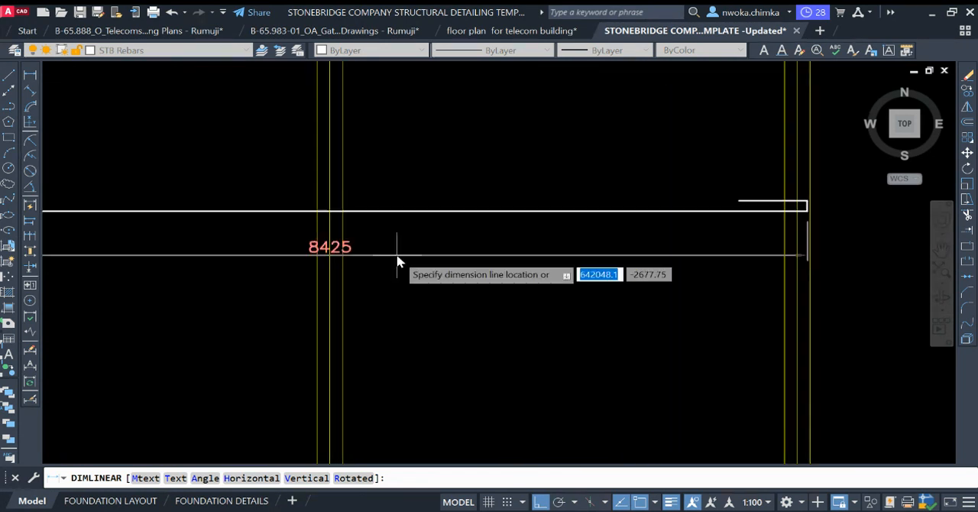
pyautogui.scroll(-4, 459, 262)
pyautogui.press('Escape')
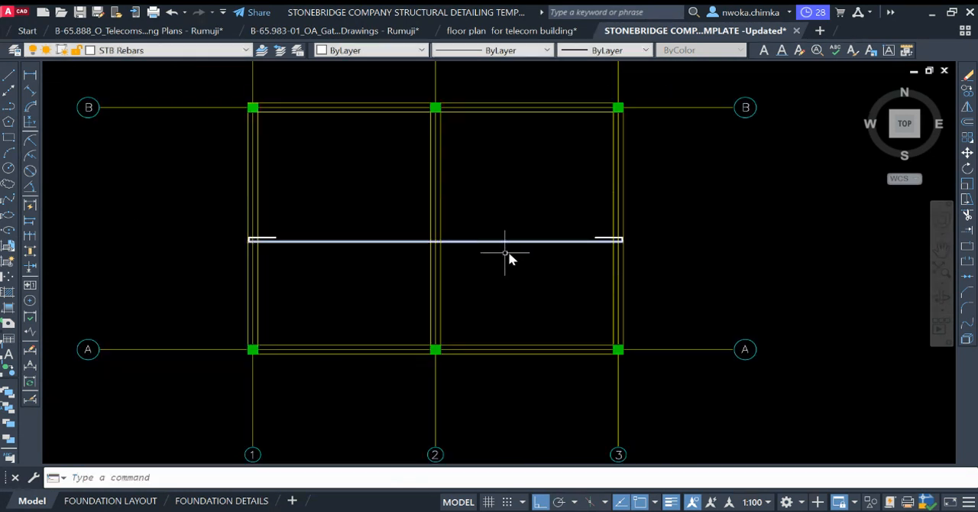
# Step: Draw a vertical bar line from the beam centreline on grid B down to the one on grid A, between grids 1 and 2
pyautogui.scroll(4, 430, 236)
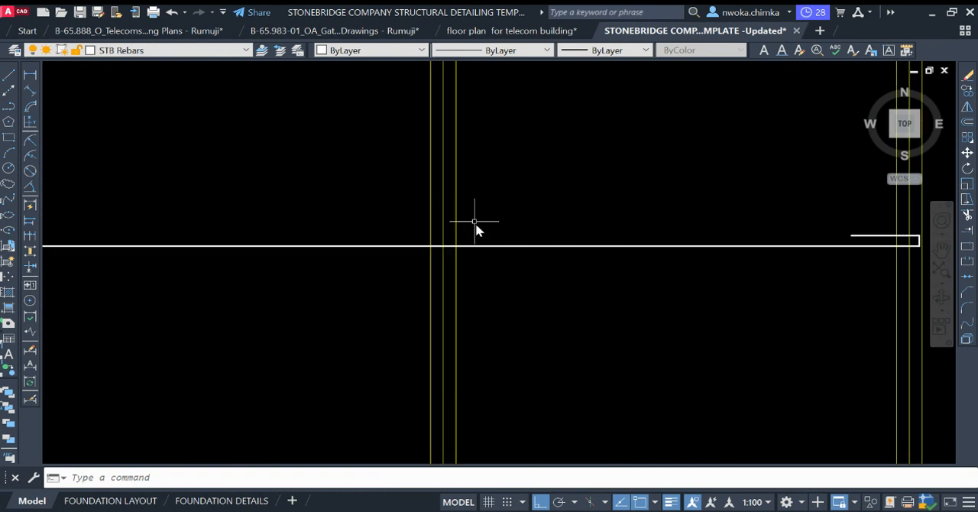
pyautogui.scroll(-2, 492, 249)
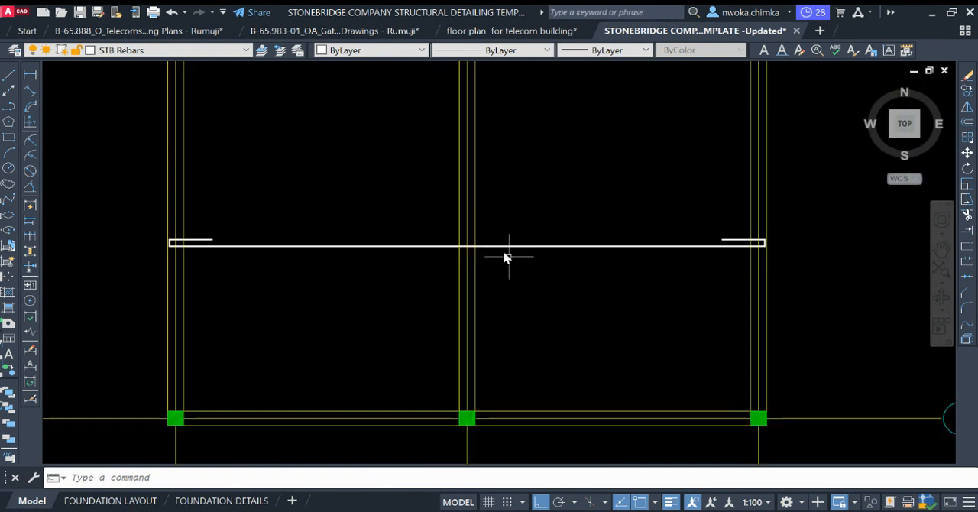
pyautogui.click(10, 76)
pyautogui.scroll(-3, 363, 203)
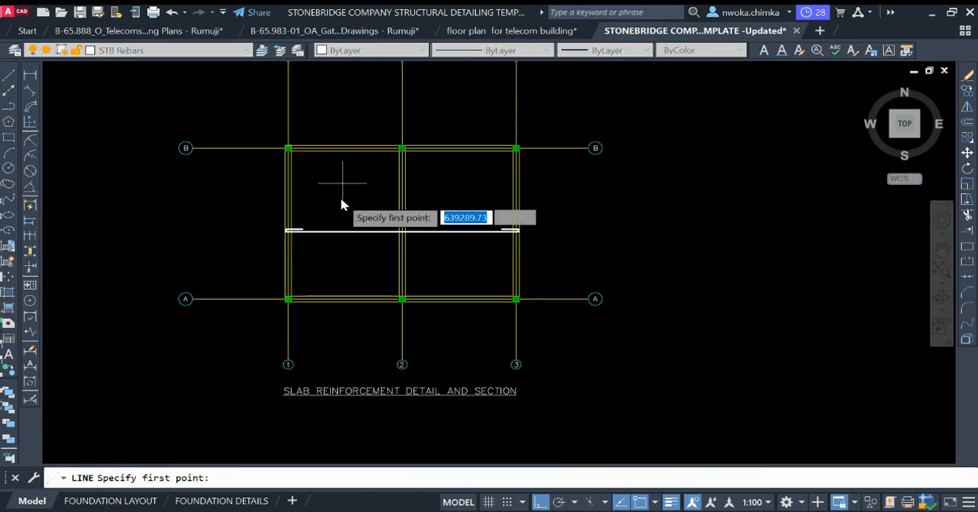
pyautogui.scroll(5, 360, 153)
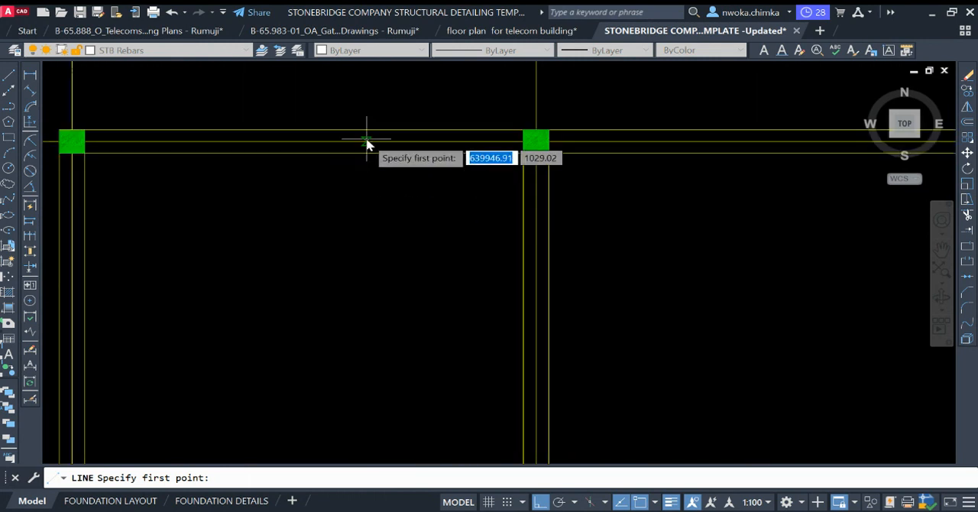
pyautogui.scroll(4, 367, 142)
pyautogui.click(366, 141)
pyautogui.scroll(-8, 366, 141)
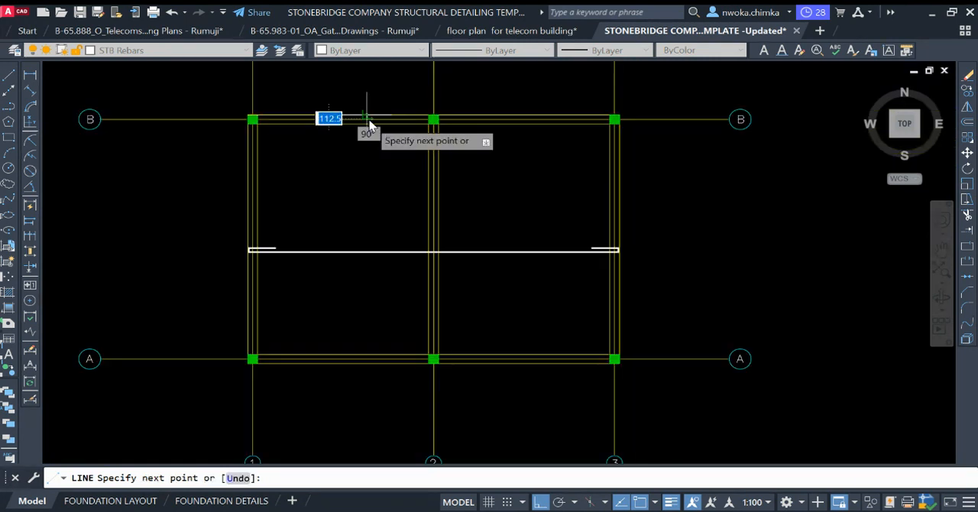
pyautogui.scroll(5, 374, 294)
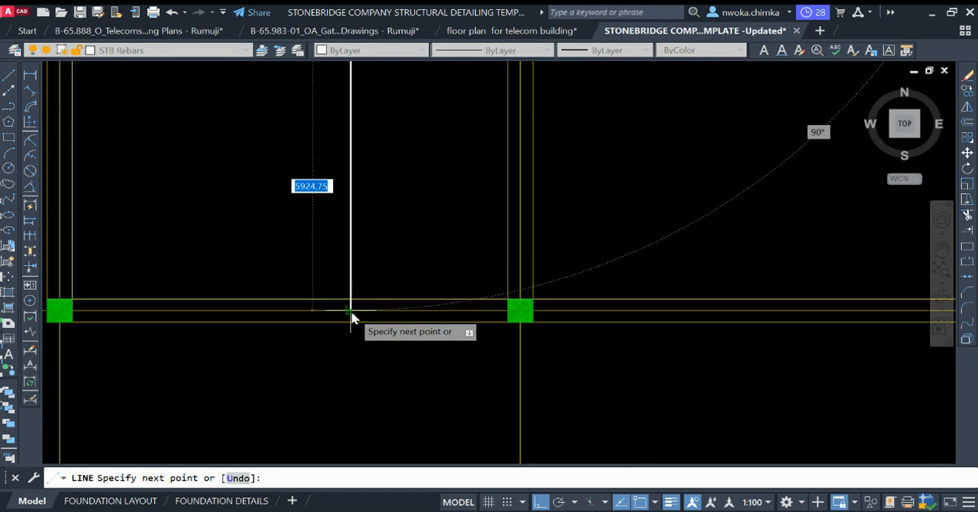
pyautogui.click(353, 316)
pyautogui.press('Return')
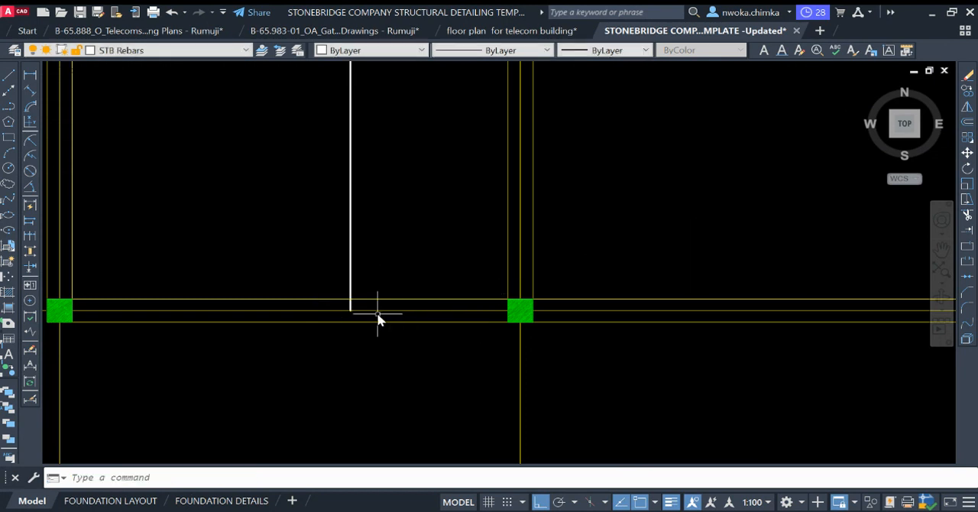
# Step: Offset the outer edge of the beam on grid A inward by 25 as a cover line
pyautogui.write('o')
pyautogui.press('Return')
pyautogui.write('2')
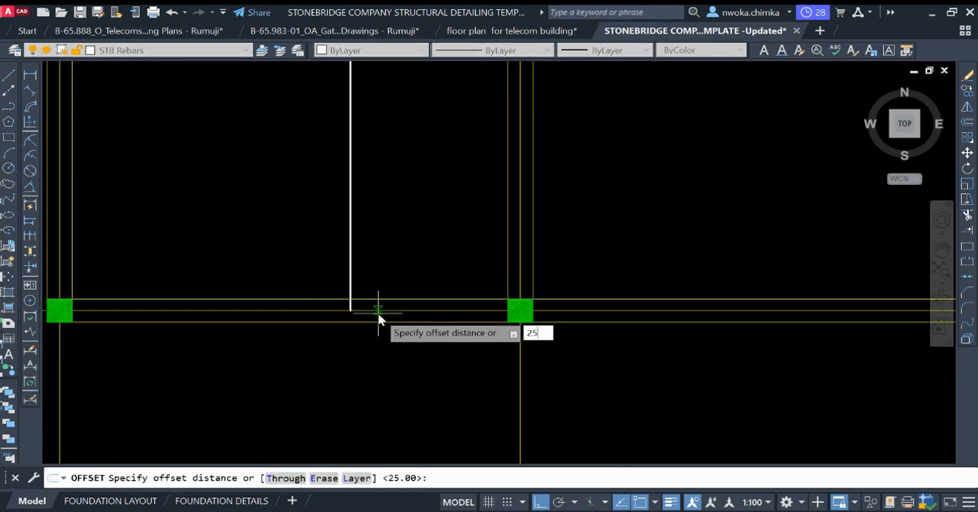
pyautogui.write('5')
pyautogui.press('Return')
pyautogui.scroll(3, 359, 321)
pyautogui.click(342, 305)
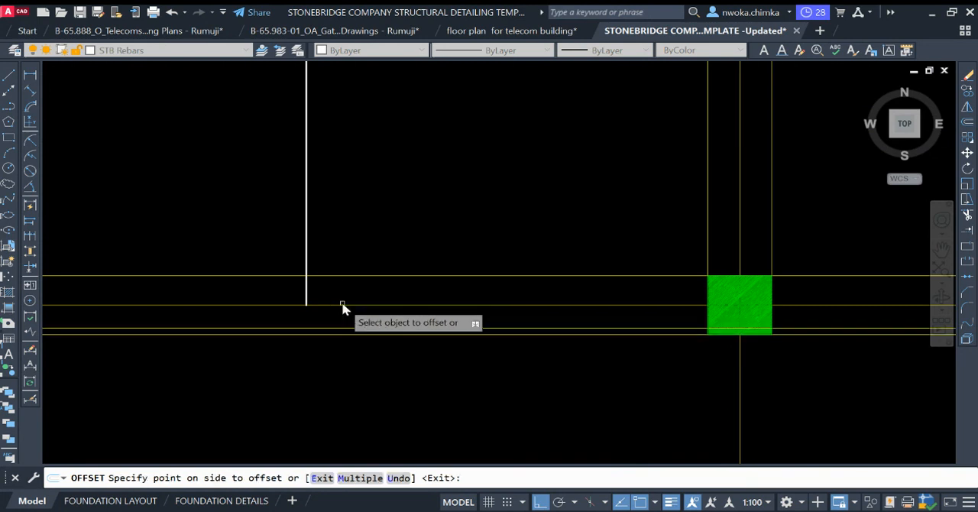
# Step: Offset the outer edge of the grid B beam between grids 1 and 2 inward by 25 as a cover line
pyautogui.click(398, 327)
pyautogui.scroll(-3, 410, 332)
pyautogui.scroll(3, 395, 124)
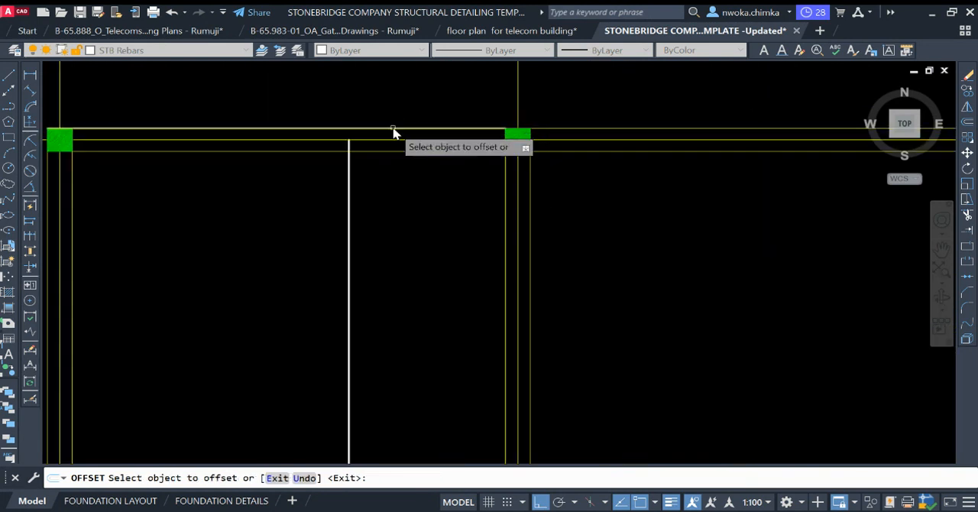
pyautogui.press('Escape')
# Step: Extend both ends of the vertical bar to the 25 cover lines in the beams on grids B and A
pyautogui.write('EX')
pyautogui.press('Return')
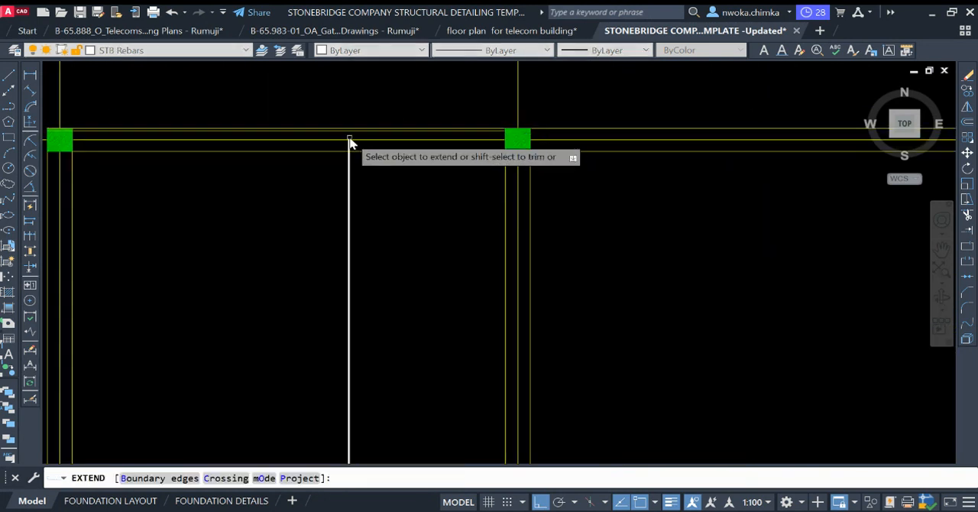
pyautogui.scroll(2, 349, 143)
pyautogui.click(367, 150)
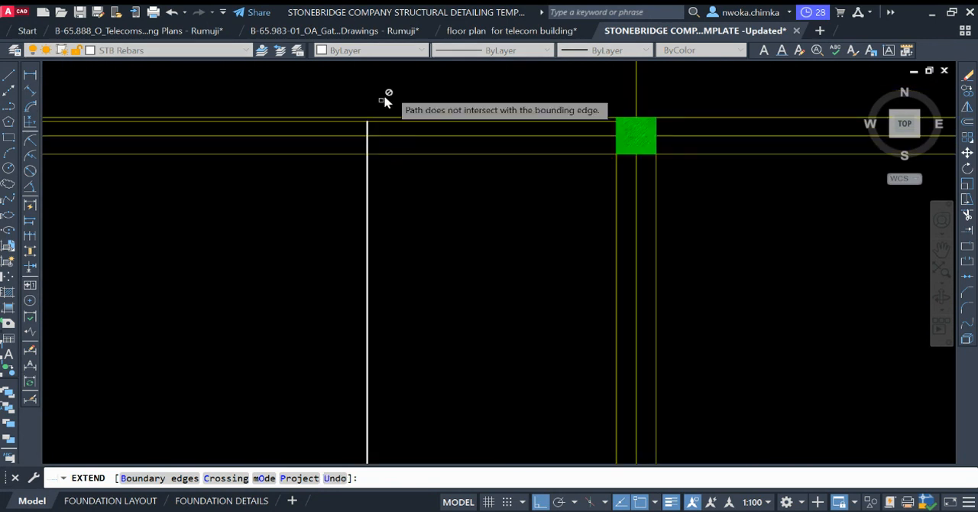
pyautogui.scroll(-3, 393, 283)
pyautogui.scroll(3, 371, 343)
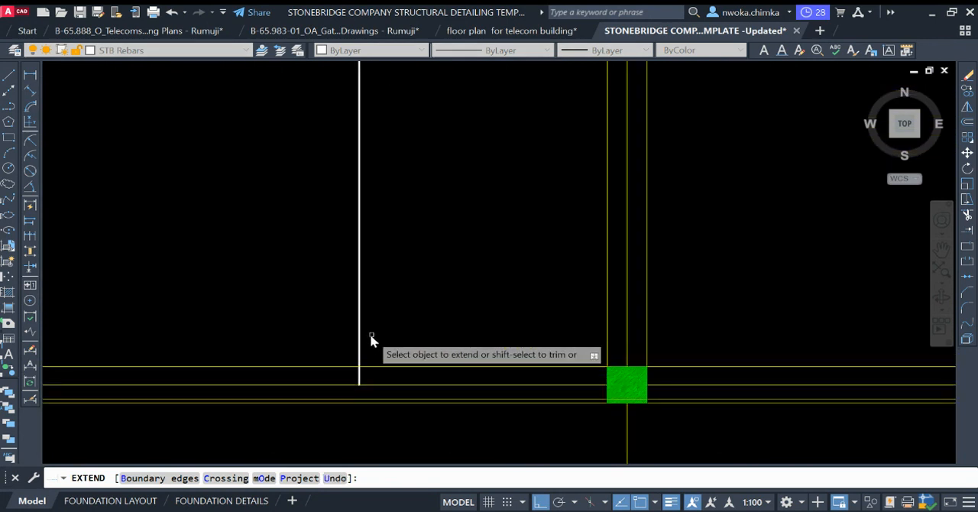
pyautogui.click(359, 376)
pyautogui.press('Return')
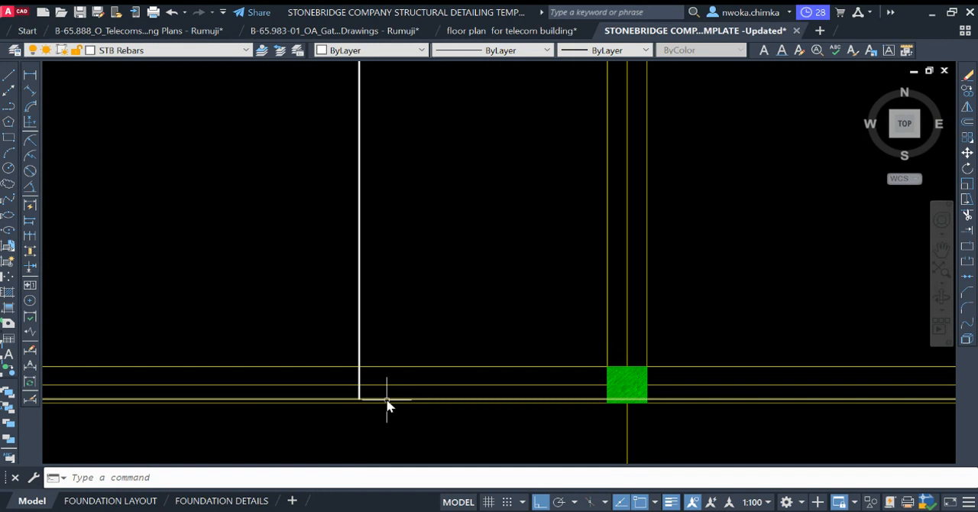
# Step: Erase the temporary cover lines in the beams on grids A and B
pyautogui.scroll(1, 388, 406)
pyautogui.scroll(-5, 392, 375)
pyautogui.scroll(3, 413, 260)
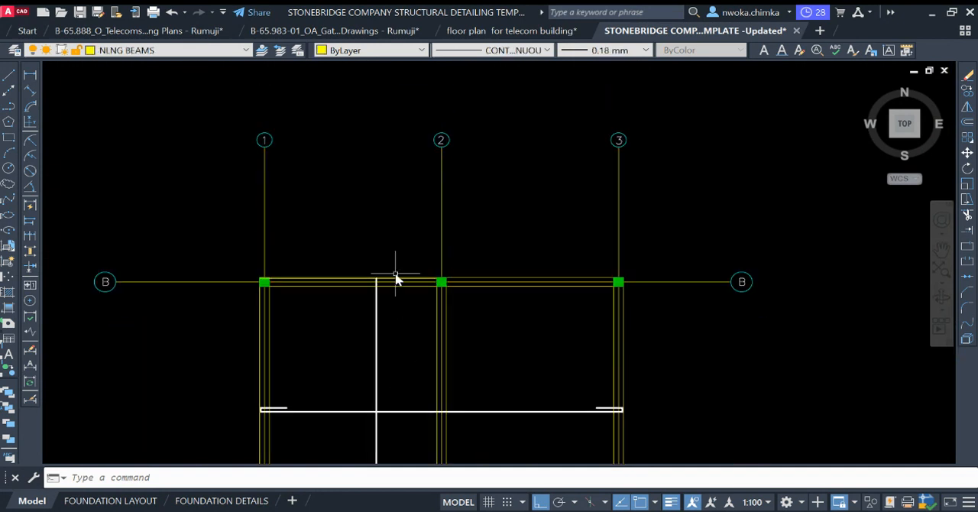
pyautogui.scroll(5, 394, 282)
pyautogui.click(352, 297)
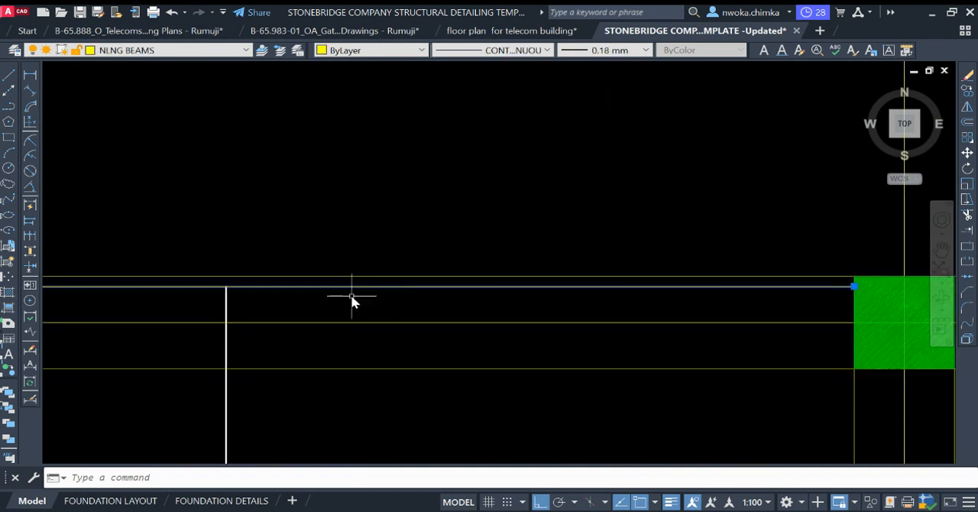
pyautogui.write('e')
pyautogui.press('Return')
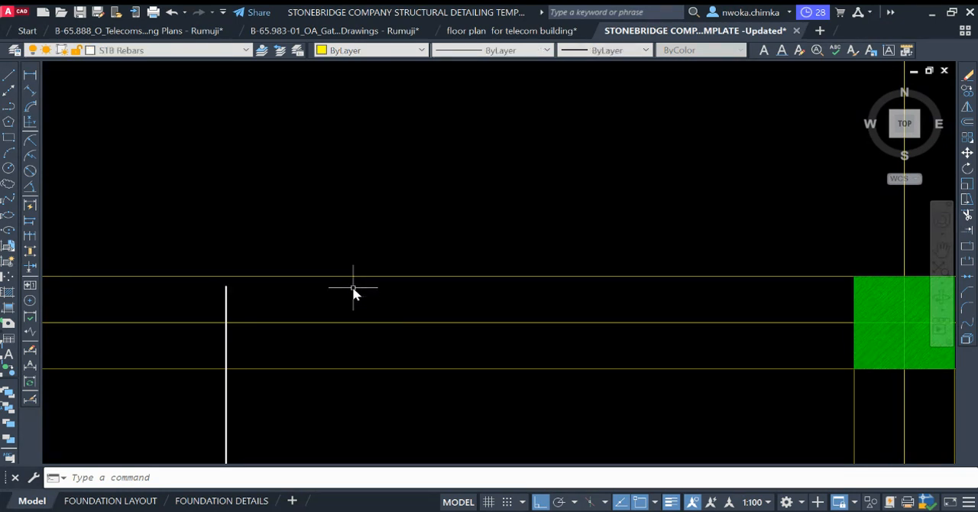
# Step: Draw a hook at the vertical bar's north end: 100 eastward, with a 600 return line downward
pyautogui.scroll(-6, 336, 244)
pyautogui.click(9, 76)
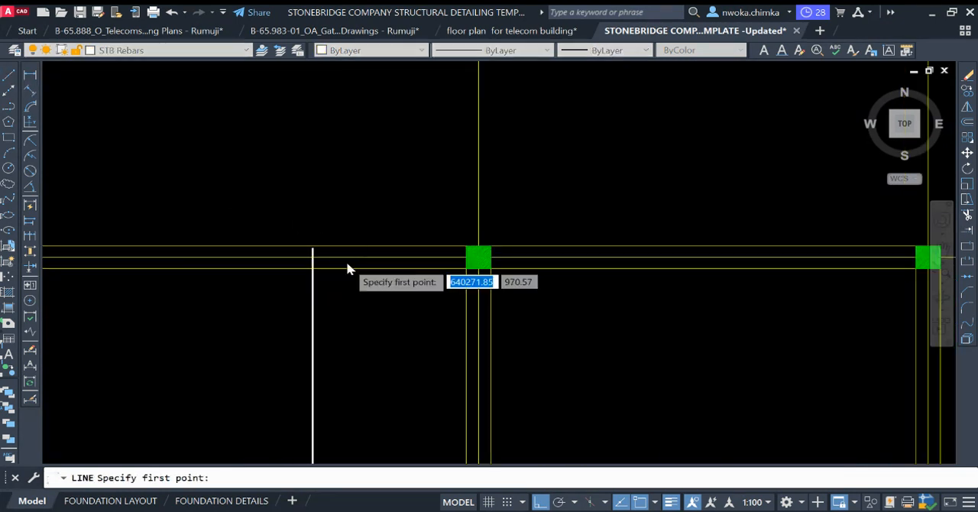
pyautogui.scroll(6, 298, 249)
pyautogui.click(230, 213)
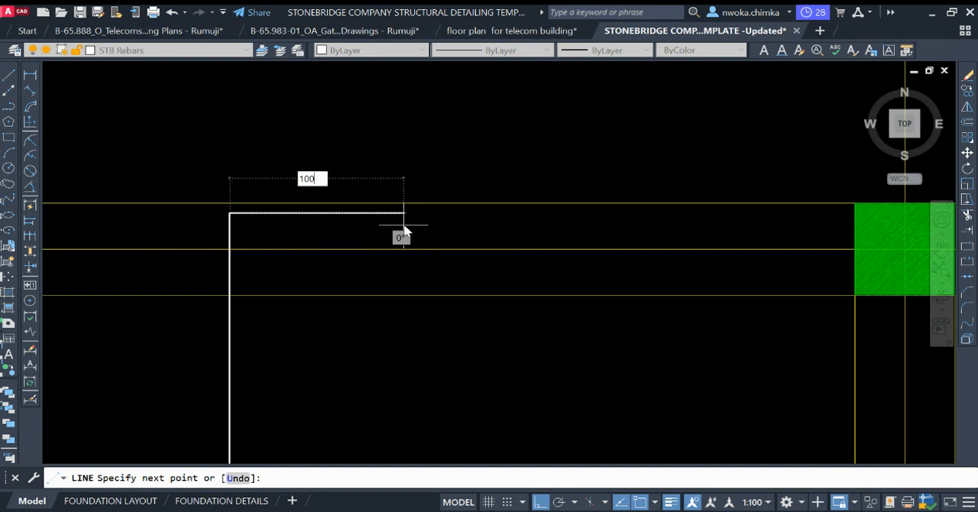
pyautogui.press('Return')
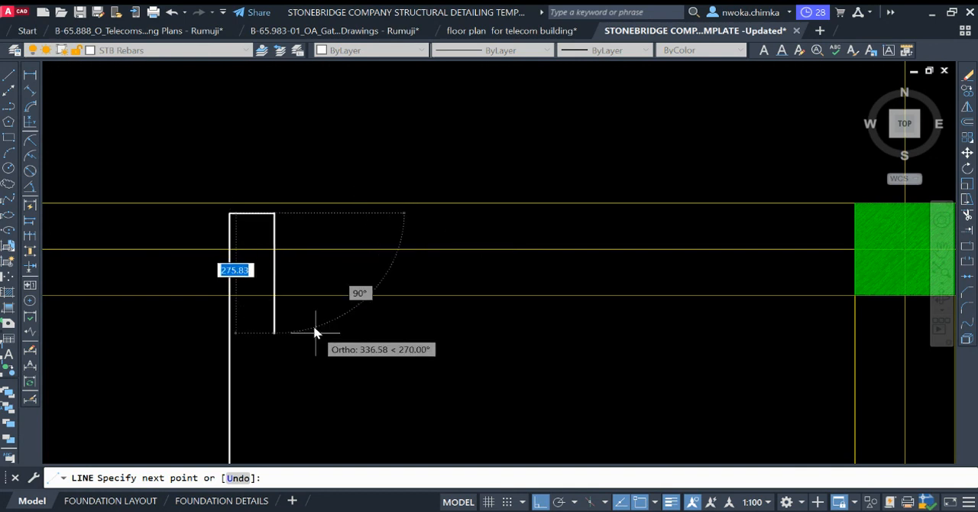
pyautogui.scroll(-4, 316, 333)
pyautogui.write('6')
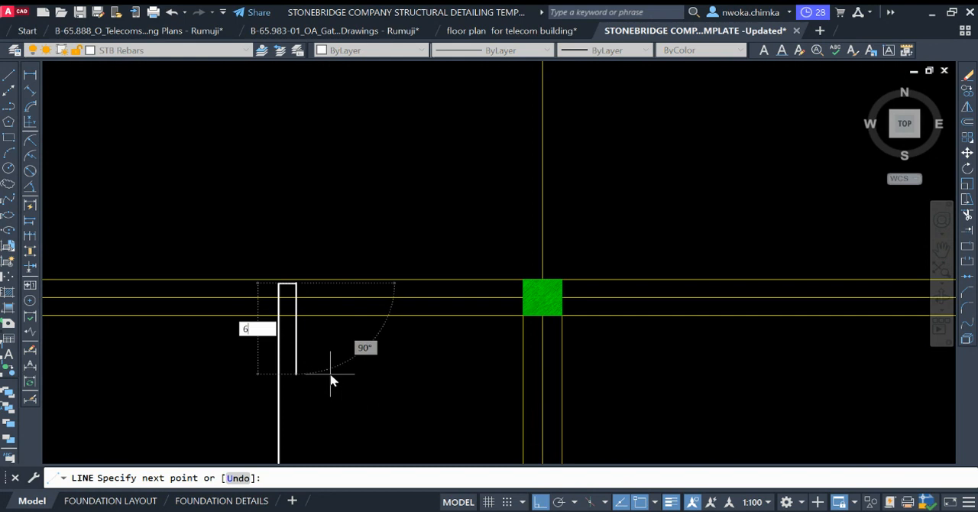
pyautogui.press('Return')
# Step: Draw a hook at the vertical bar's south end: 100 eastward, with a 600 return line upward
pyautogui.press('Return')
pyautogui.scroll(-3, 341, 184)
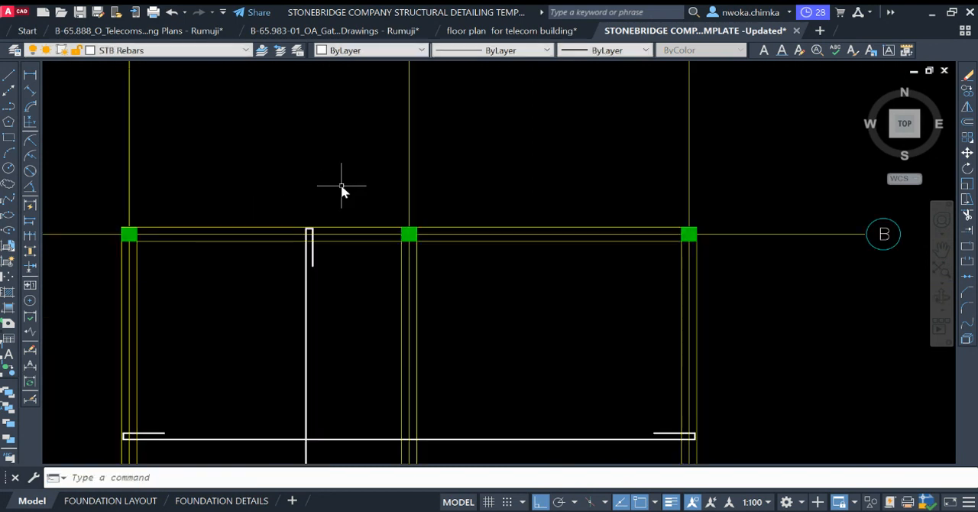
pyautogui.press('Return')
pyautogui.scroll(-3, 358, 158)
pyautogui.scroll(5, 337, 363)
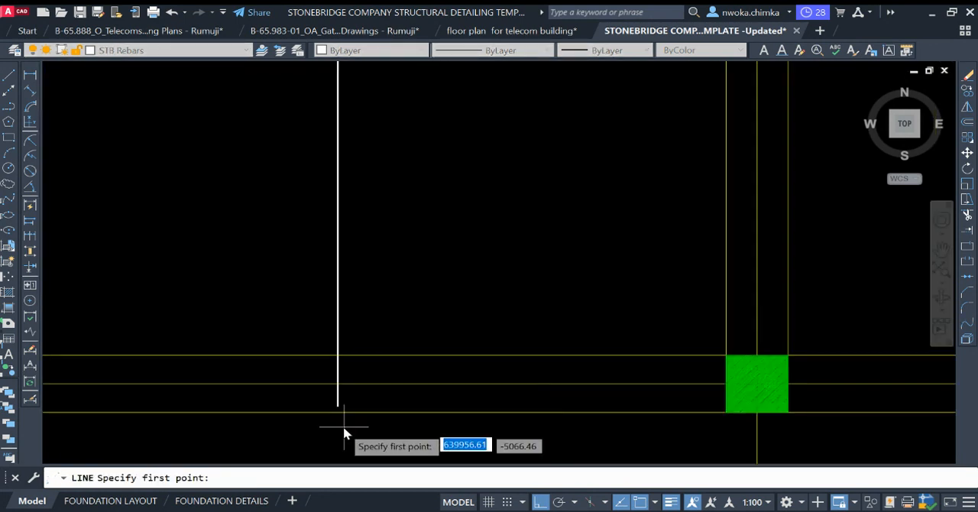
pyautogui.click(342, 403)
pyautogui.scroll(4, 386, 399)
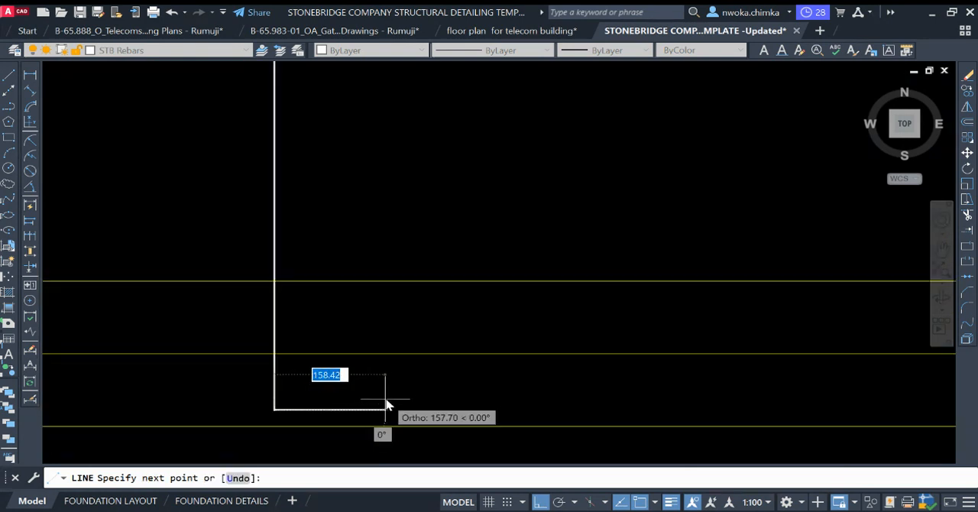
pyautogui.write('00')
pyautogui.press('BackSpace')
pyautogui.press('BackSpace')
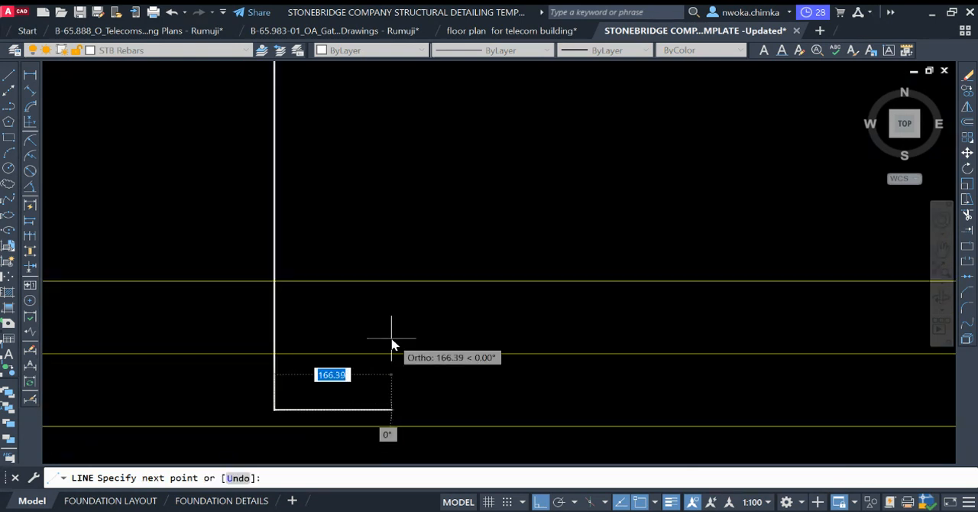
pyautogui.write('100')
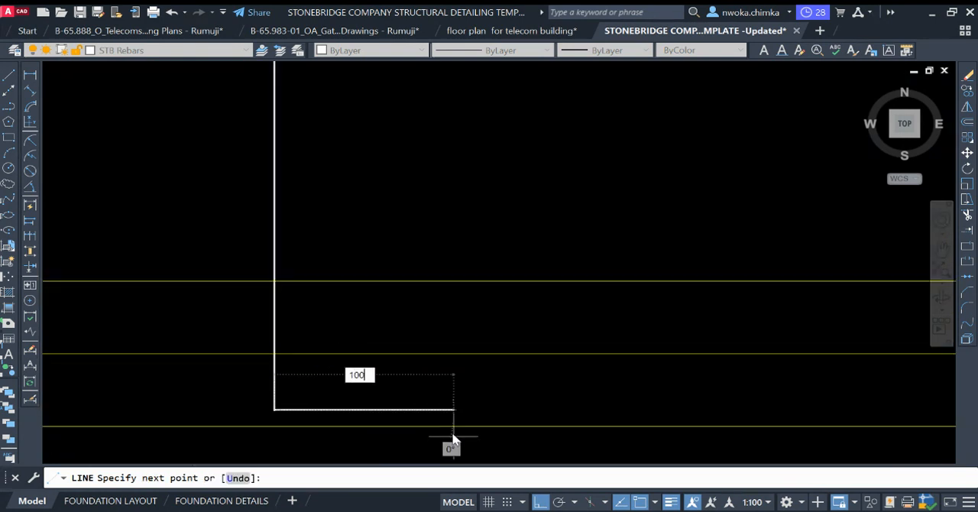
pyautogui.press('Return')
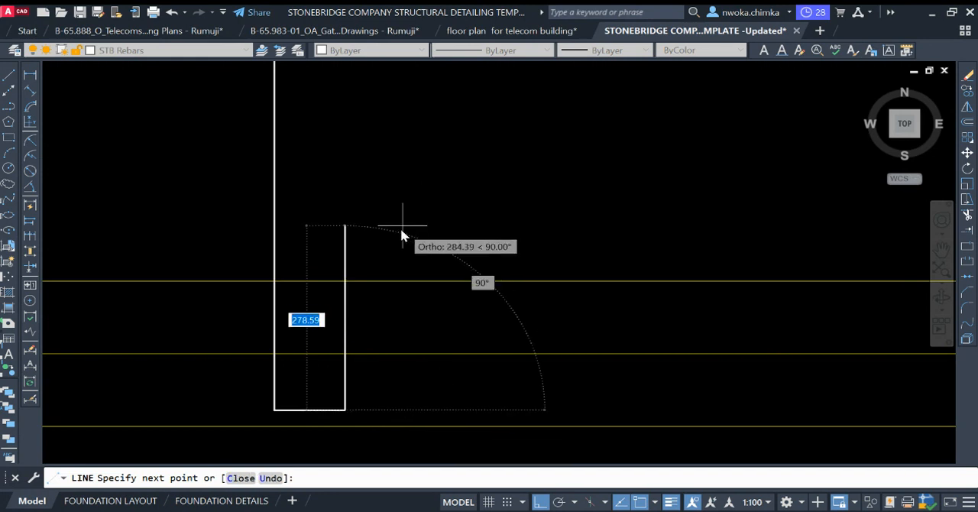
pyautogui.write('60')
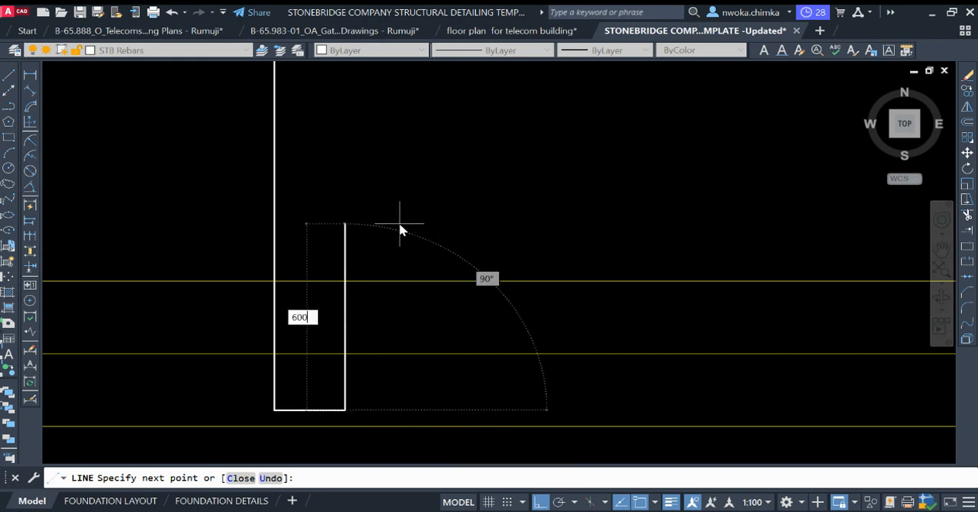
pyautogui.write('0')
pyautogui.press('Return')
pyautogui.press('Escape')
pyautogui.scroll(-5, 400, 354)
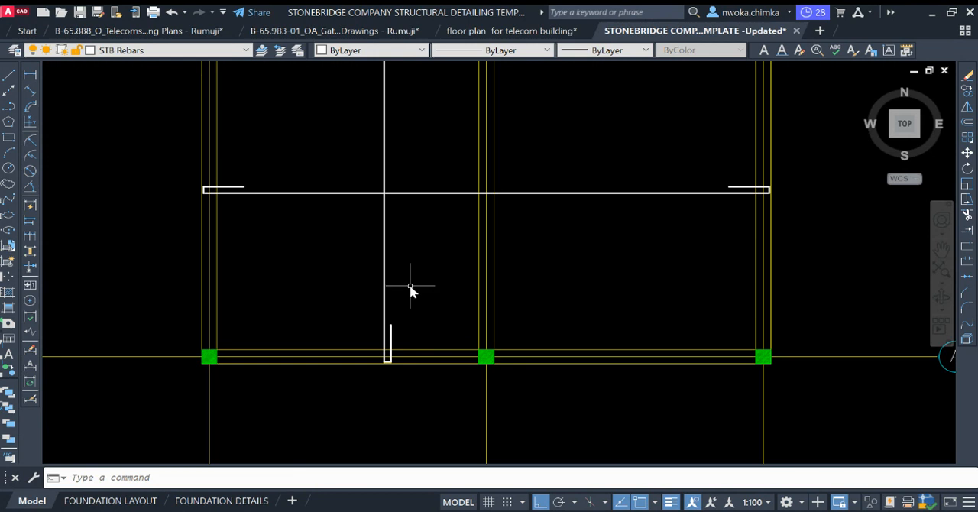
pyautogui.moveTo(436, 252); pyautogui.dragTo(406, 272, button='middle')
pyautogui.click(575, 162)
pyautogui.click(543, 238)
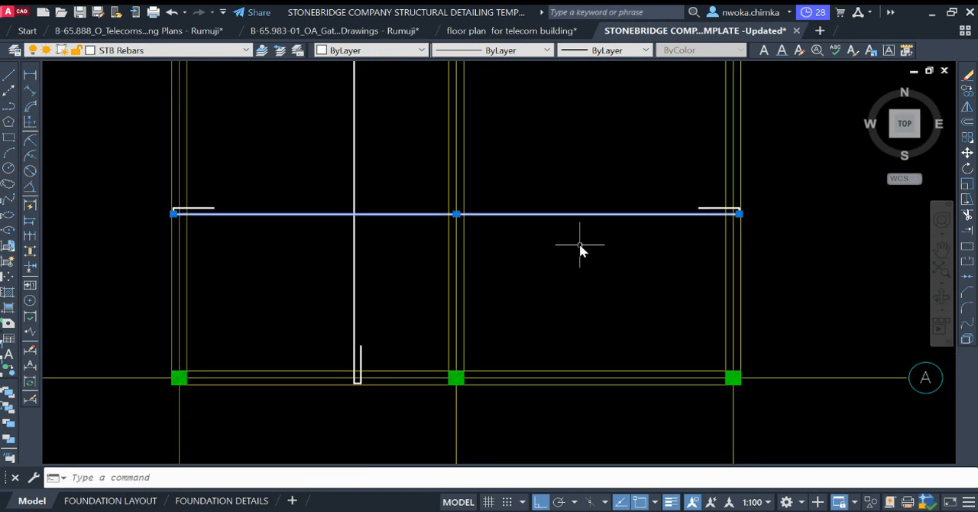
pyautogui.moveTo(422, 140); pyautogui.dragTo(399, 240, button='middle')
pyautogui.press('Escape')
pyautogui.click(384, 196)
pyautogui.click(569, 245)
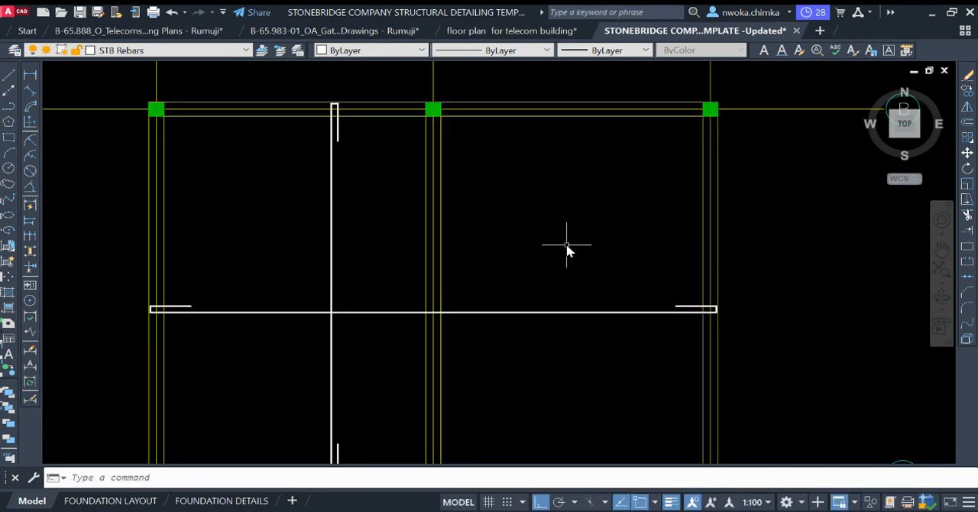
pyautogui.click(570, 245)
pyautogui.click(536, 322)
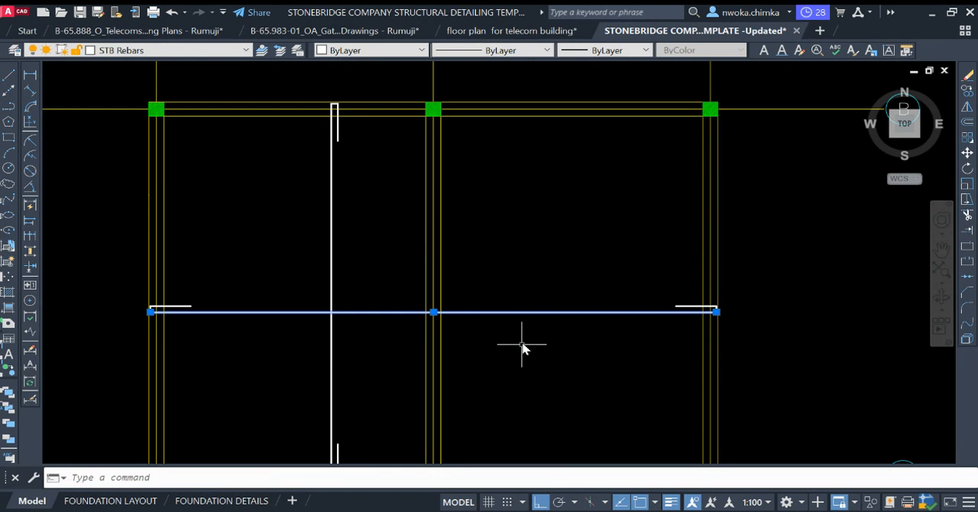
pyautogui.press('Escape')
pyautogui.click(380, 221)
pyautogui.click(355, 221)
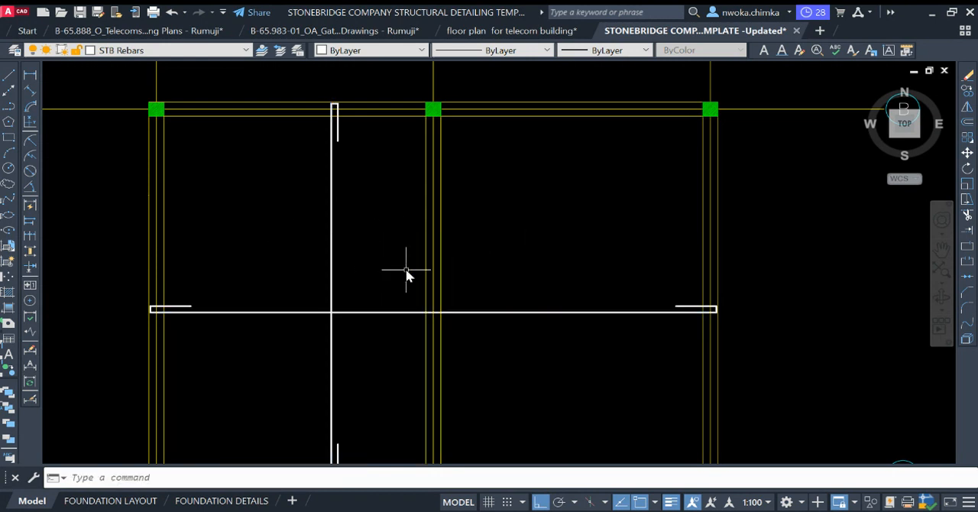
# Step: Make STB Rebars Top the current layer
pyautogui.moveTo(339, 276); pyautogui.dragTo(358, 191, button='middle')
pyautogui.moveTo(432, 197)
pyautogui.mouseDown(button='middle')
pyautogui.moveTo(418, 225)
pyautogui.moveTo(388, 241)
pyautogui.mouseUp(button='middle')
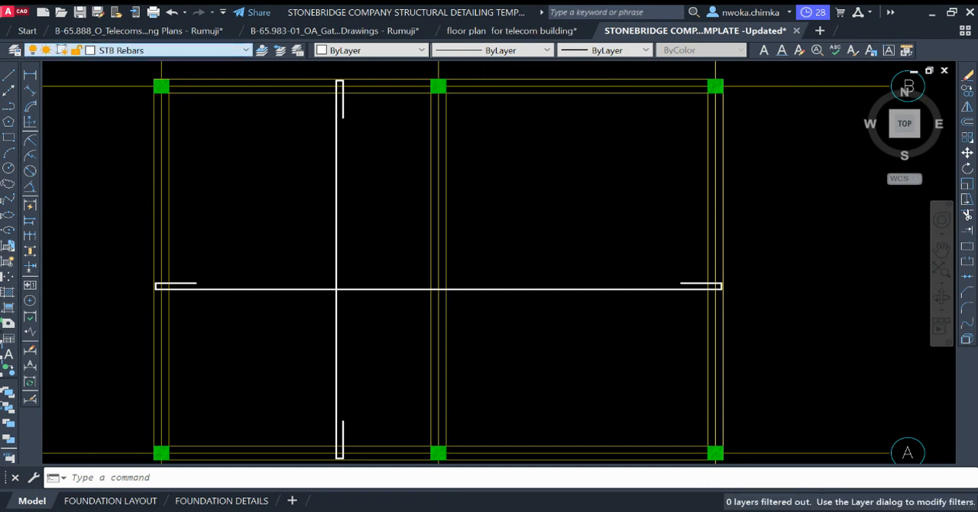
pyautogui.click(172, 114)
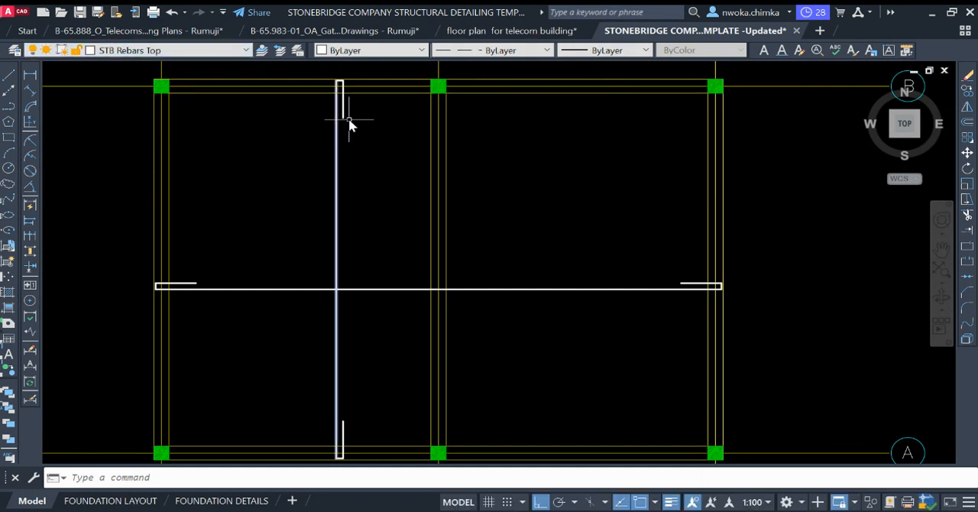
# Step: Examine how the top bars over the beams and their distribution ranges are drawn in the existing slab reinforcement plan
pyautogui.scroll(-8, 600, 249)
pyautogui.moveTo(330, 249); pyautogui.dragTo(506, 230, button='middle')
pyautogui.scroll(10, 294, 237)
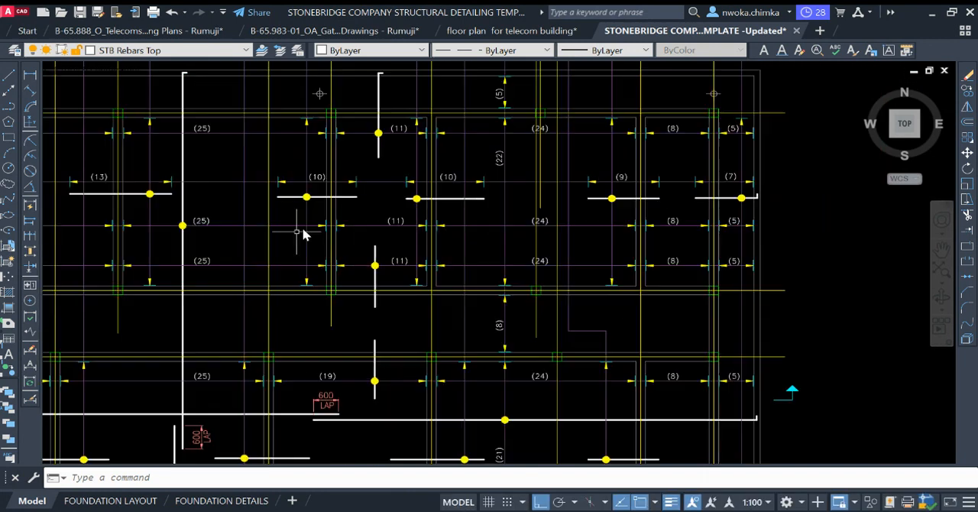
pyautogui.click(255, 212)
pyautogui.scroll(-4, 313, 223)
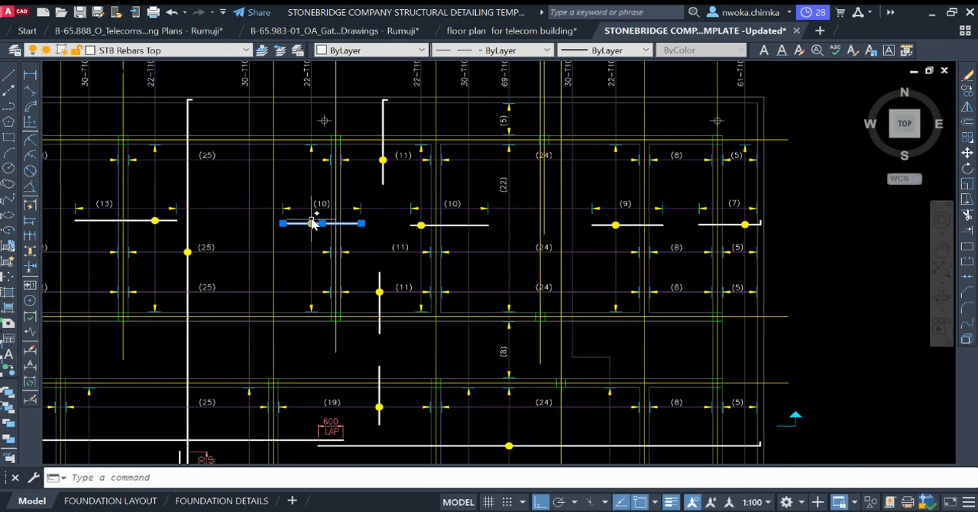
pyautogui.scroll(-5, 304, 232)
pyautogui.scroll(6, 375, 214)
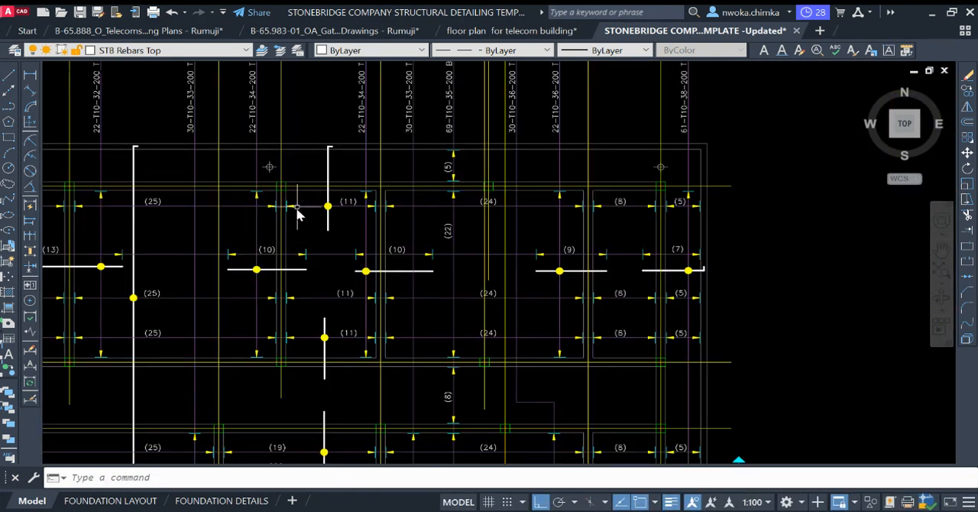
pyautogui.scroll(-5, 299, 212)
pyautogui.scroll(-2, 459, 214)
pyautogui.scroll(10, 500, 218)
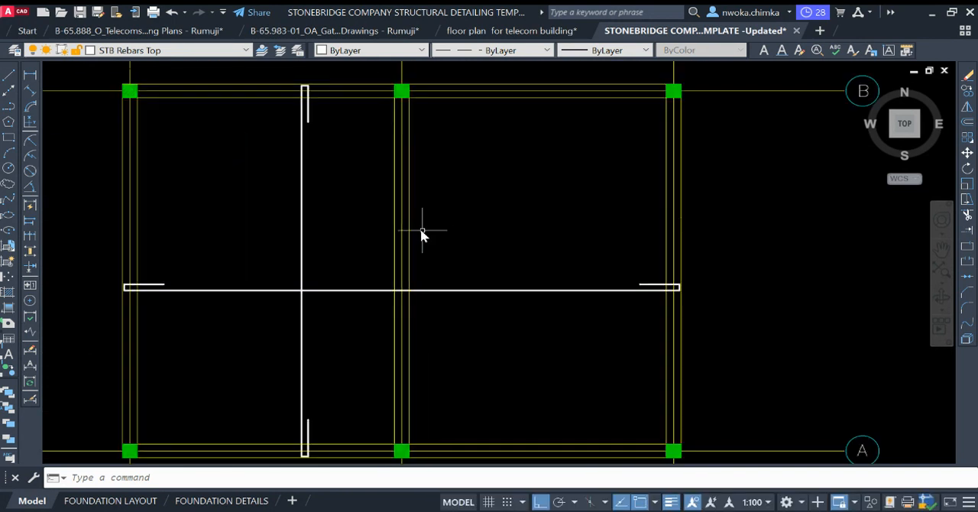
# Step: Make STB Dimensions the current layer and add a linear dimension between grid lines 1 and 2 north of the slab
pyautogui.moveTo(437, 231); pyautogui.dragTo(471, 282, button='middle')
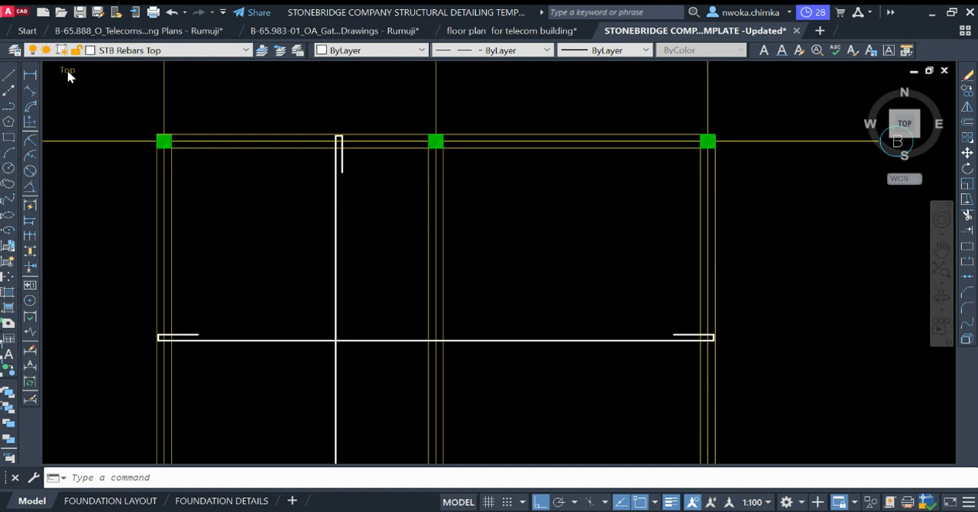
pyautogui.click(123, 55)
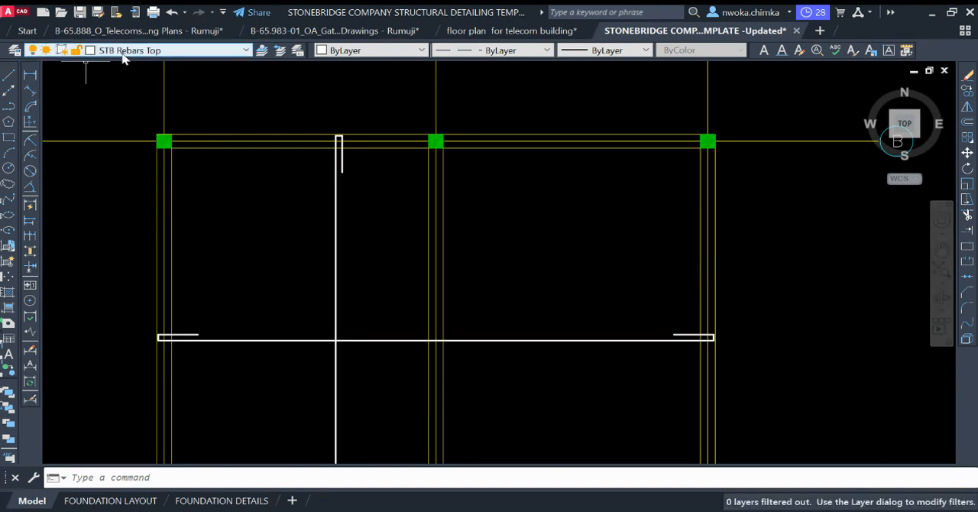
pyautogui.click(111, 107)
pyautogui.click(31, 74)
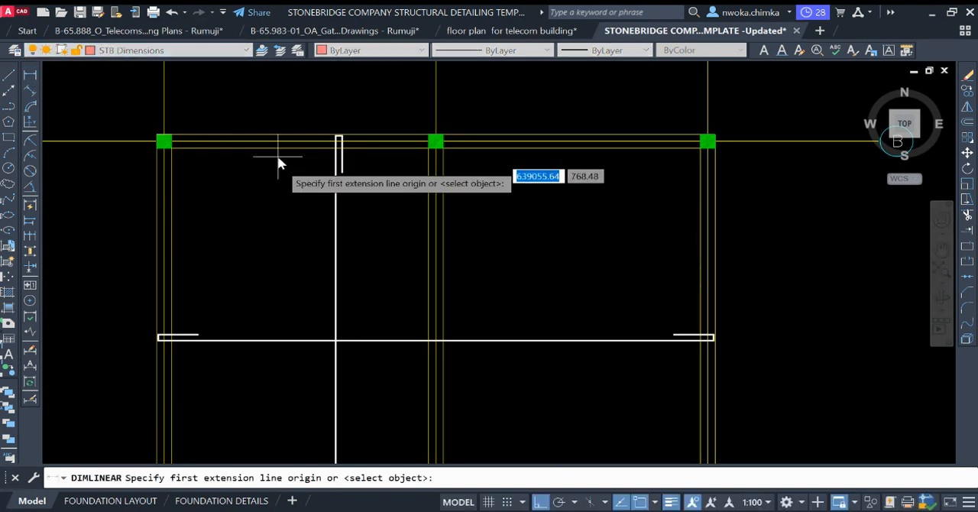
pyautogui.moveTo(408, 129); pyautogui.dragTo(446, 230, button='middle')
pyautogui.scroll(-2, 223, 238)
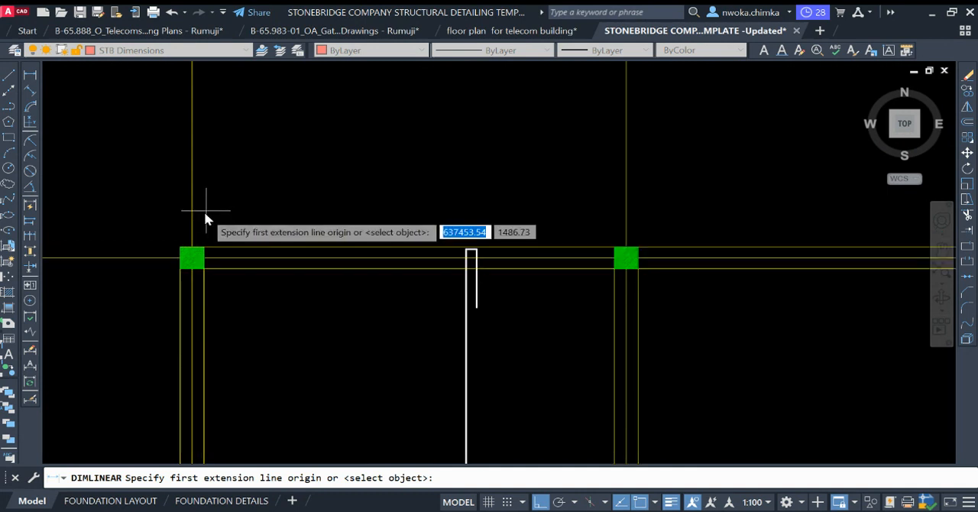
pyautogui.click(195, 203)
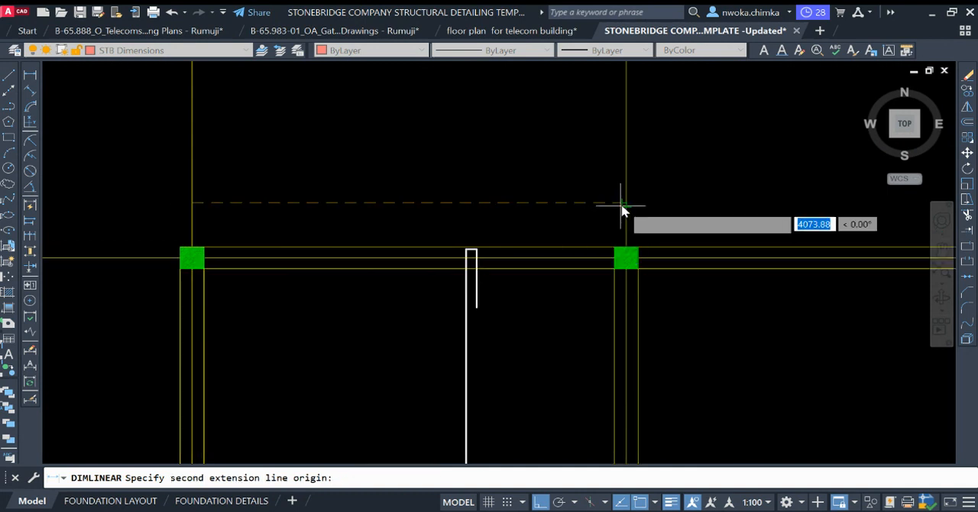
pyautogui.click(626, 205)
pyautogui.click(531, 159)
# Step: Add a linear dimension between grid lines 2 and 3 north of the slab
pyautogui.moveTo(520, 171); pyautogui.dragTo(325, 175, button='middle')
pyautogui.press('space')
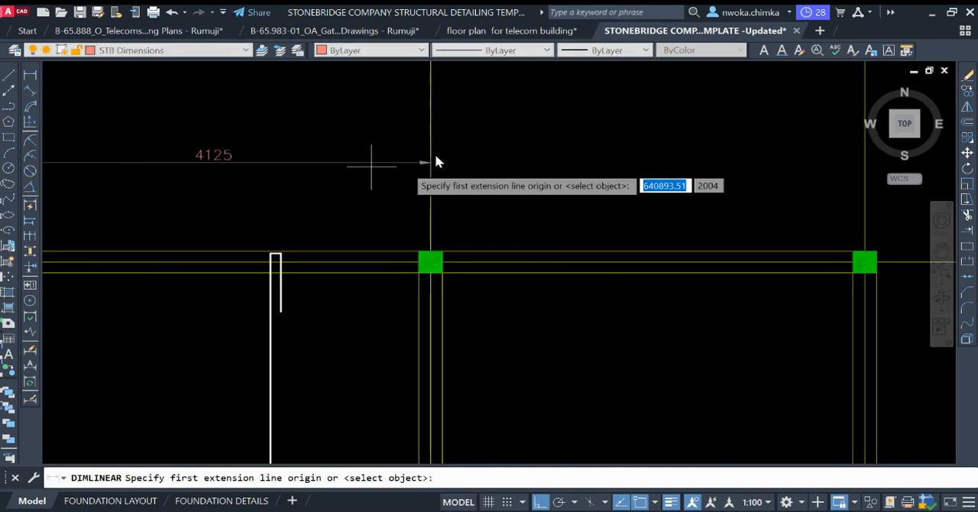
pyautogui.click(430, 148)
pyautogui.moveTo(785, 174); pyautogui.dragTo(655, 203, button='middle')
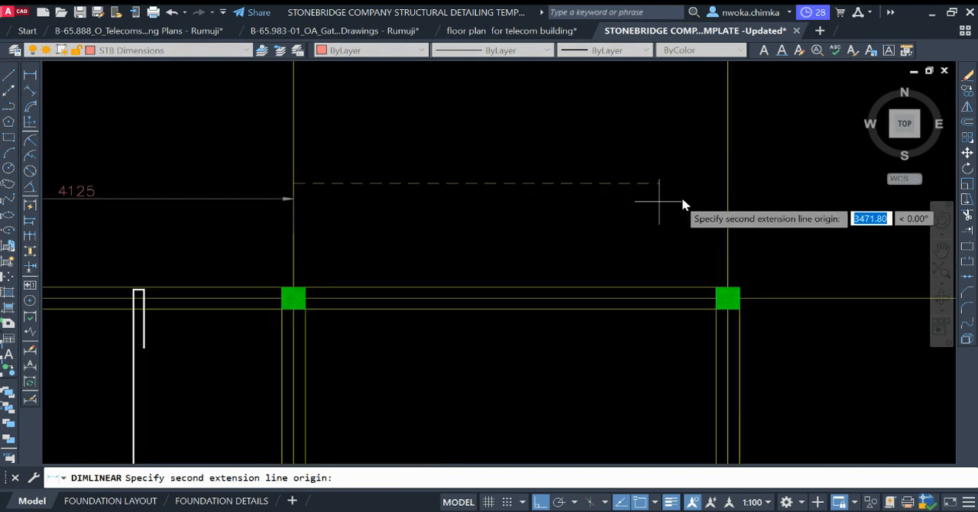
pyautogui.click(727, 184)
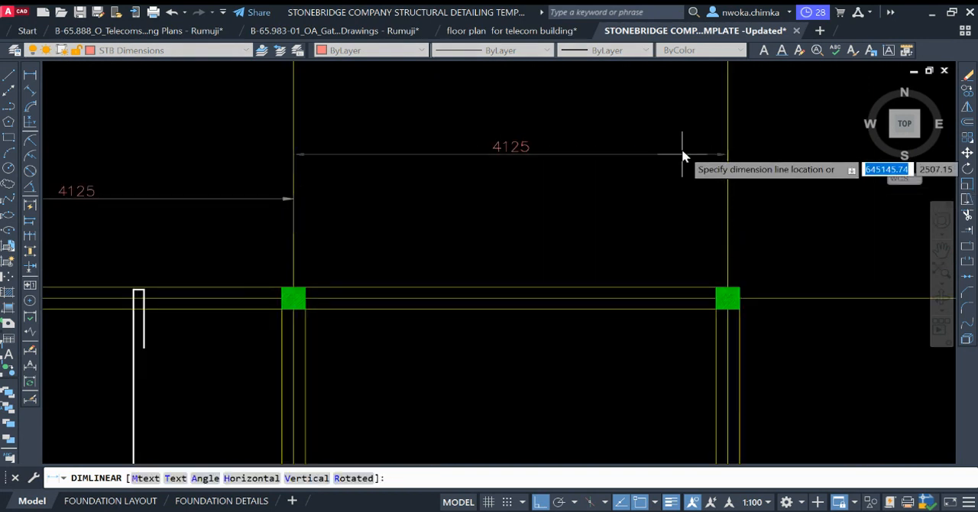
pyautogui.click(657, 146)
pyautogui.scroll(-2, 530, 198)
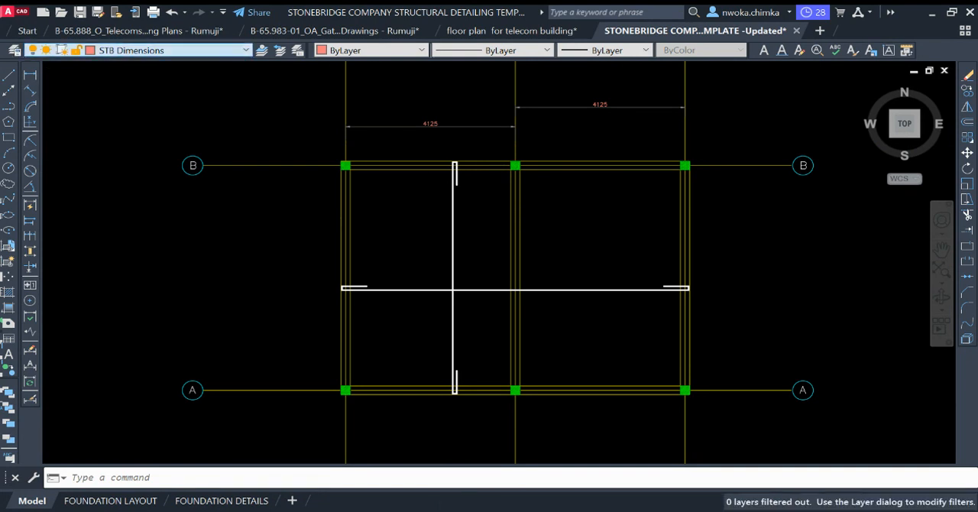
# Step: Draw a trial horizontal top bar about 2040 long across the middle beam on the STB Rebars Top layer
pyautogui.click(8, 77)
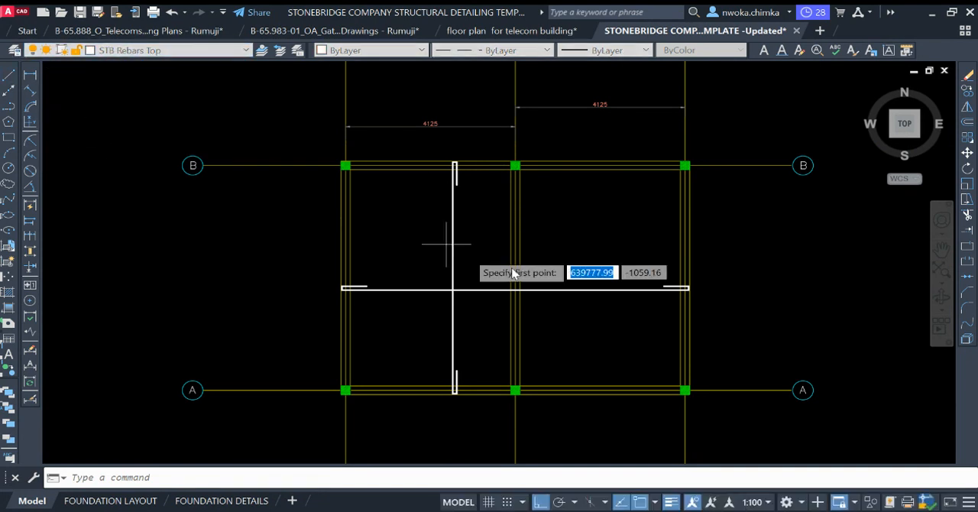
pyautogui.scroll(2, 493, 260)
pyautogui.scroll(2, 493, 260)
pyautogui.click(432, 239)
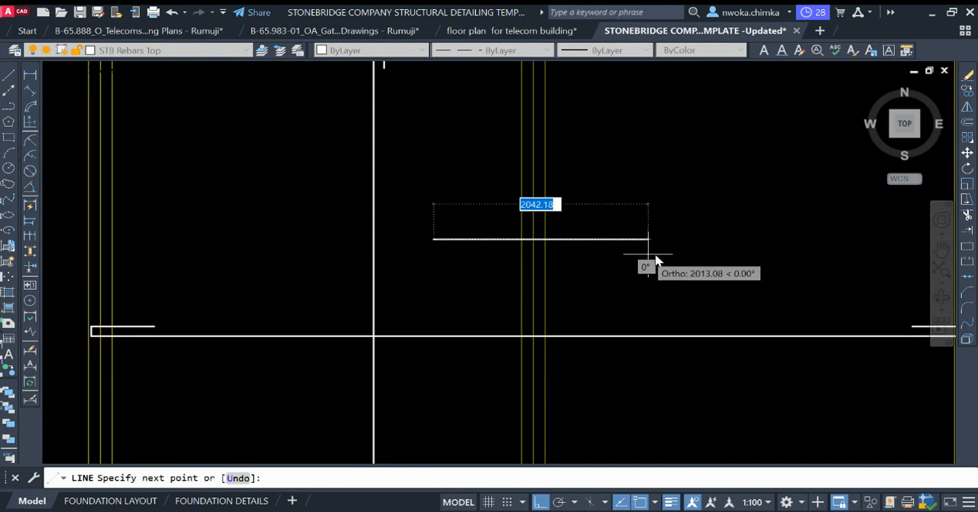
pyautogui.click(654, 262)
pyautogui.press('Return')
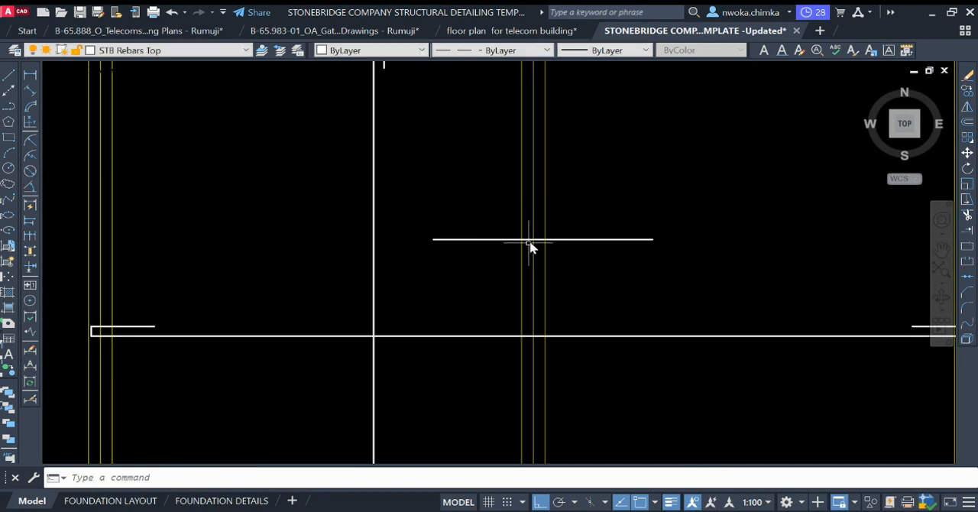
pyautogui.click(442, 235)
pyautogui.click(426, 243)
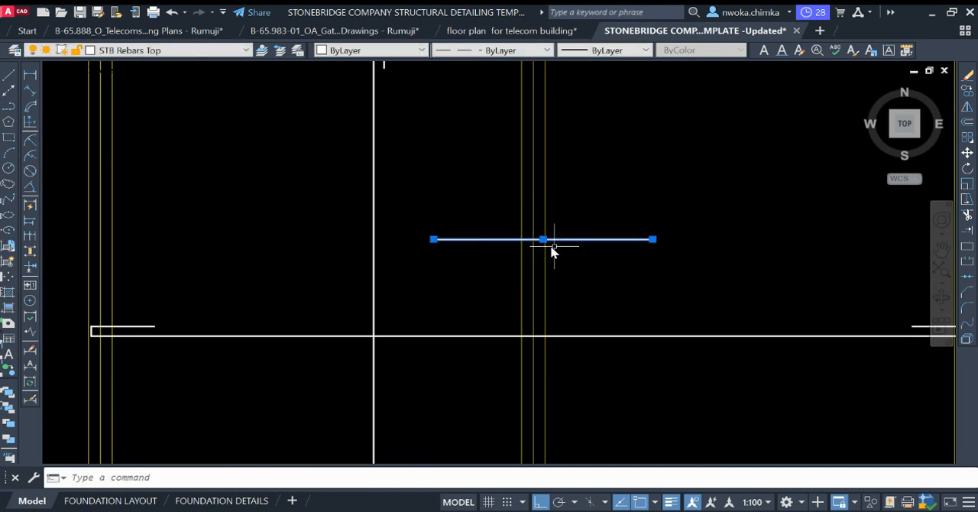
pyautogui.press('Escape')
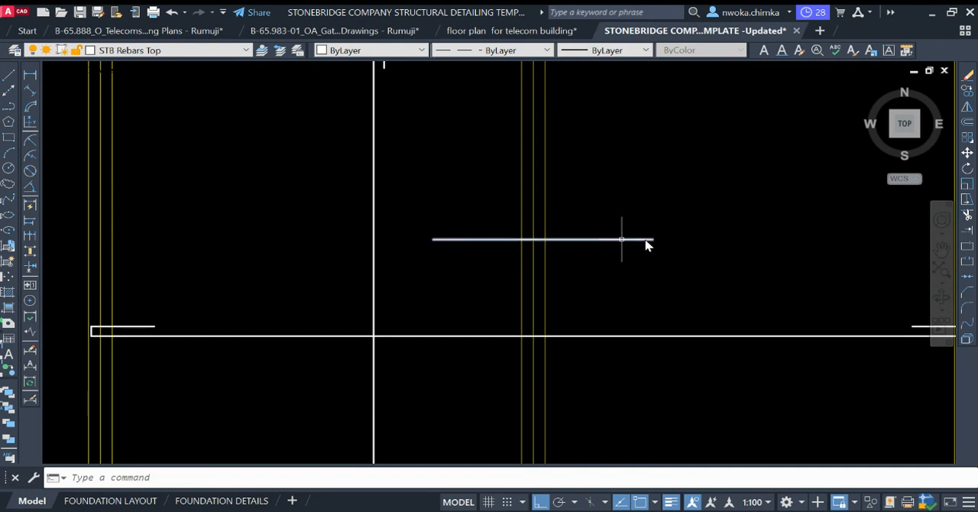
# Step: Open the quick calculator and check the span dimensions on both sides of the middle beam
pyautogui.scroll(-5, 655, 245)
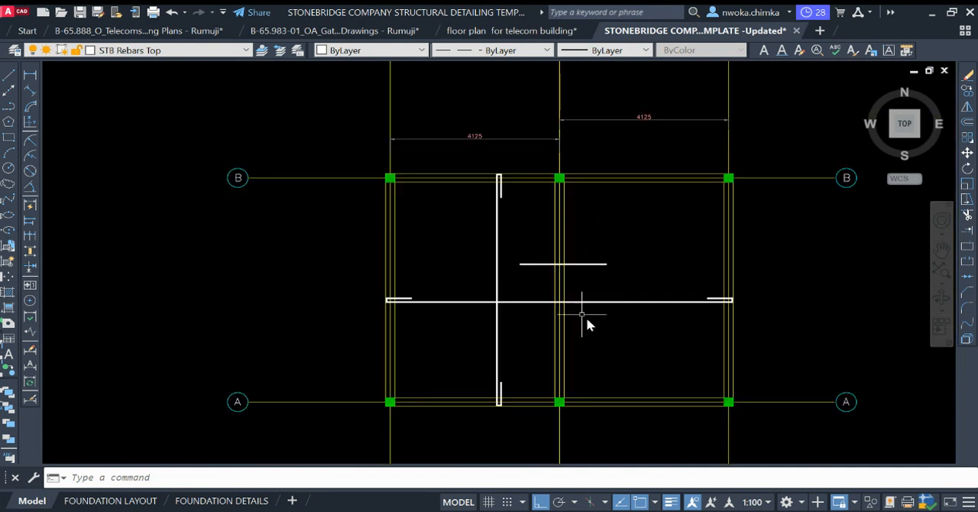
pyautogui.scroll(6, 482, 127)
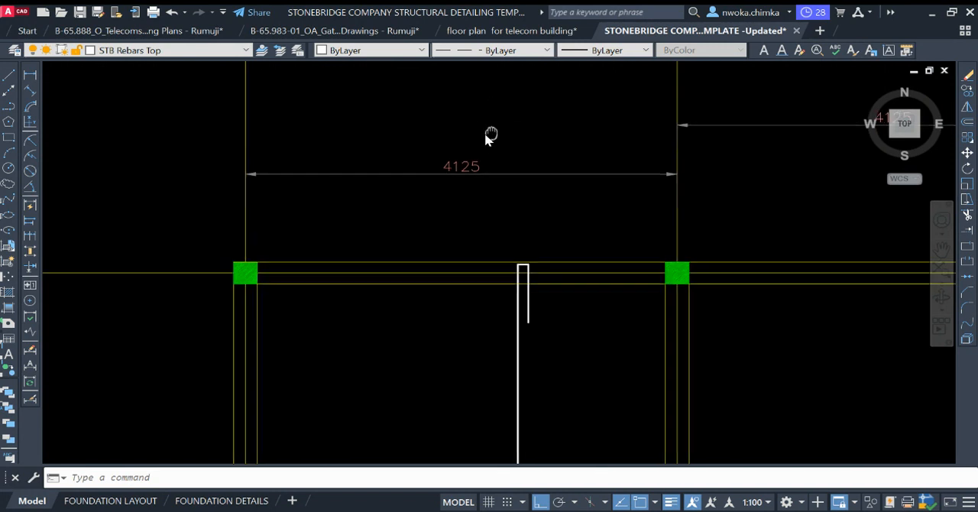
pyautogui.scroll(-2, 396, 145)
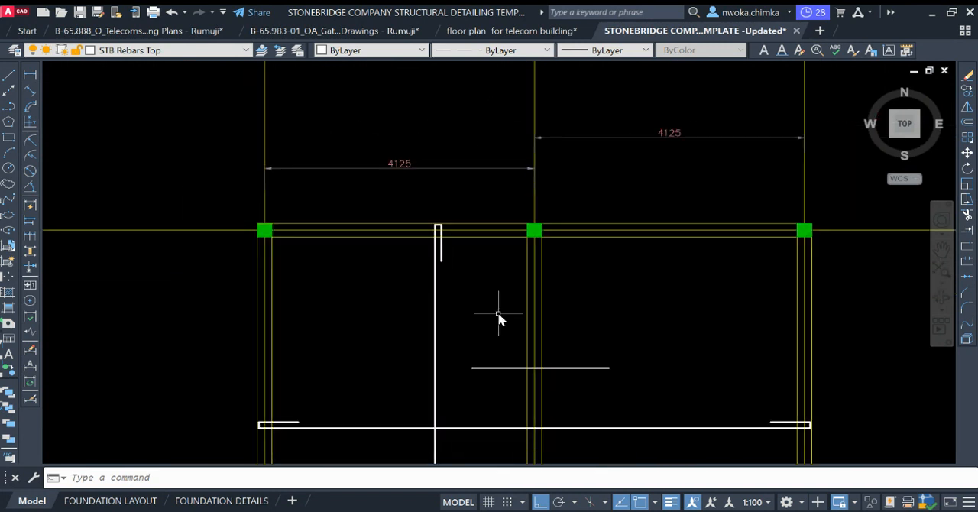
pyautogui.moveTo(500, 313); pyautogui.dragTo(485, 231, button='middle')
pyautogui.moveTo(408, 183); pyautogui.dragTo(408, 224, button='middle')
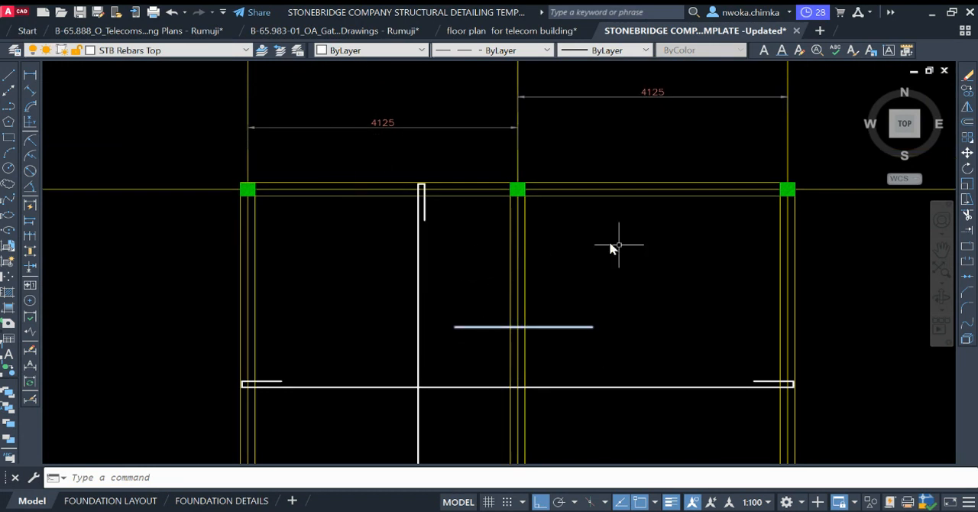
pyautogui.moveTo(699, 323); pyautogui.dragTo(627, 258, button='middle')
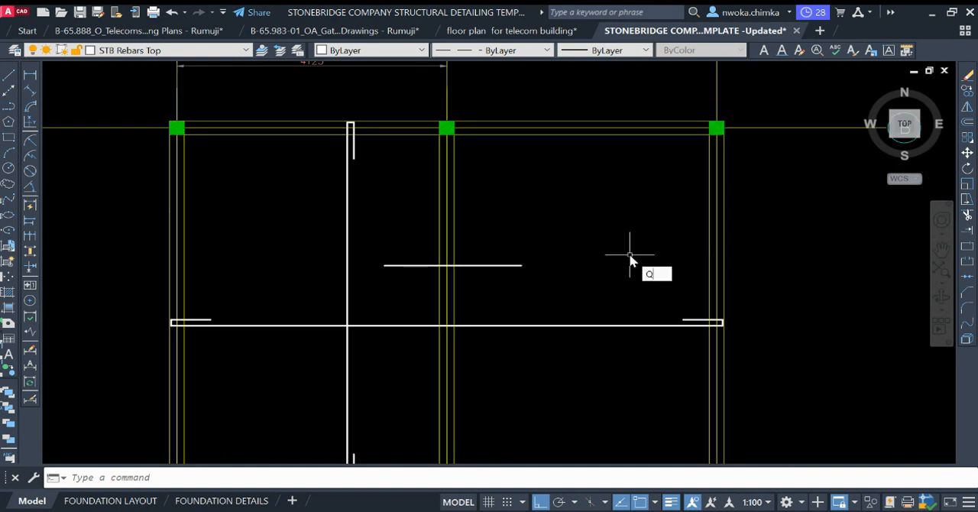
pyautogui.press('Return')
pyautogui.scroll(-3, 508, 245)
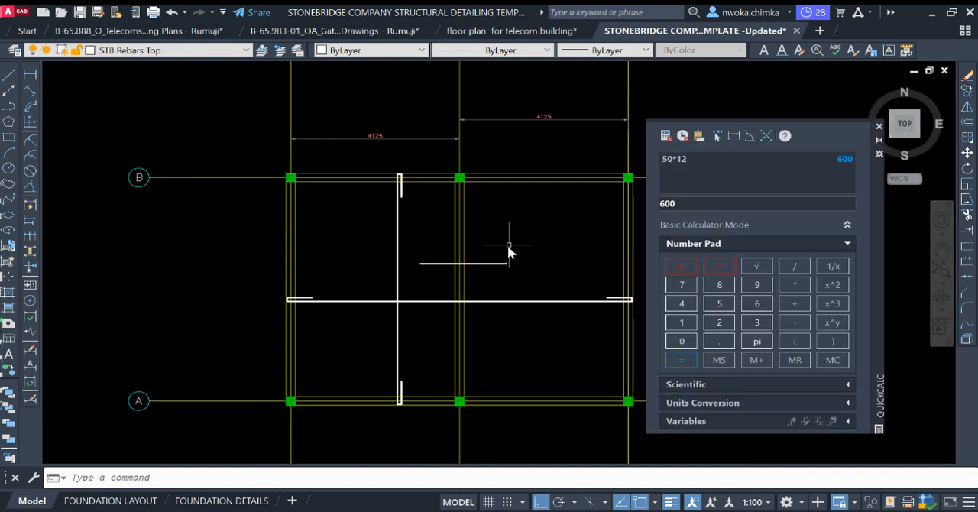
pyautogui.moveTo(508, 244); pyautogui.dragTo(462, 267, button='middle')
pyautogui.scroll(2, 491, 162)
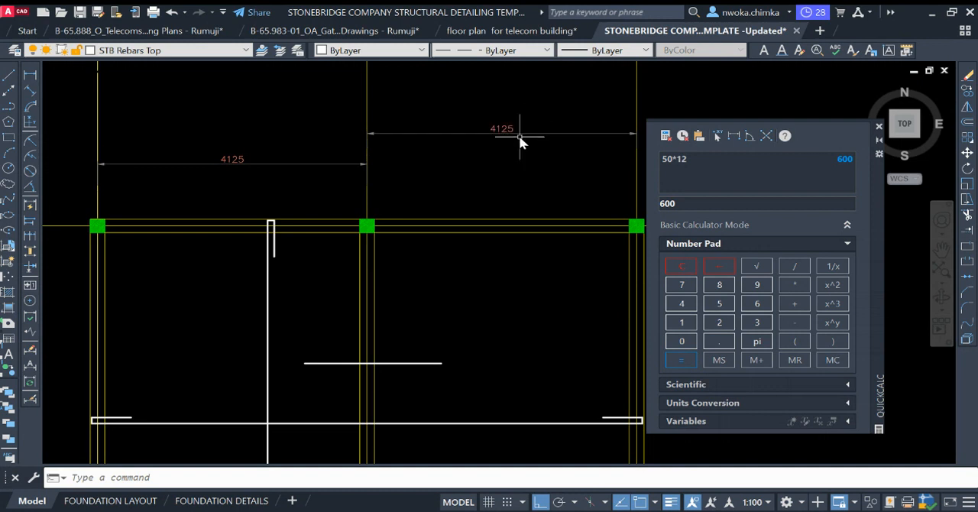
pyautogui.scroll(2, 521, 127)
pyautogui.moveTo(528, 130); pyautogui.dragTo(480, 137, button='middle')
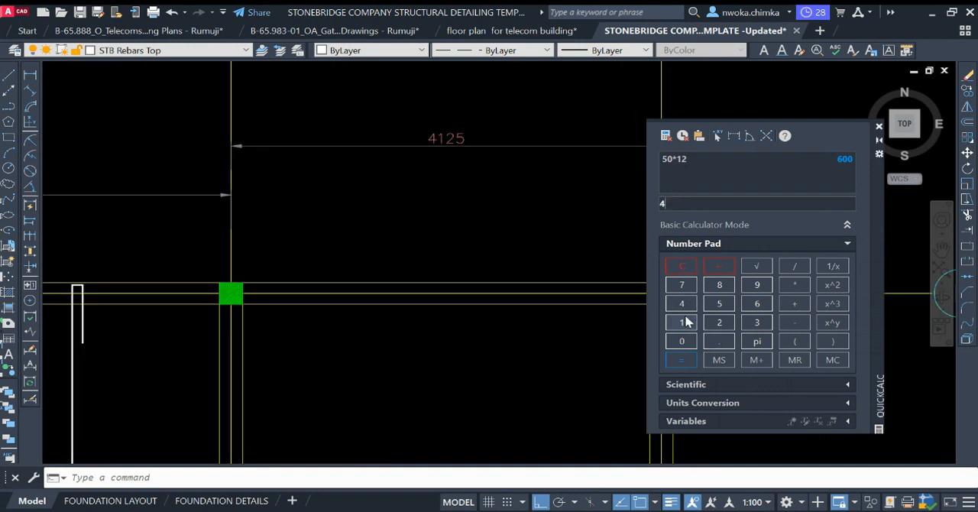
pyautogui.click(682, 341)
pyautogui.click(719, 341)
pyautogui.click(719, 322)
pyautogui.click(723, 307)
pyautogui.click(681, 266)
# Step: Calculate 25 percent of the 4125 span by working out 25/100 and 0.25*4125
pyautogui.click(719, 321)
pyautogui.click(720, 303)
pyautogui.click(794, 266)
pyautogui.click(682, 322)
pyautogui.click(684, 342)
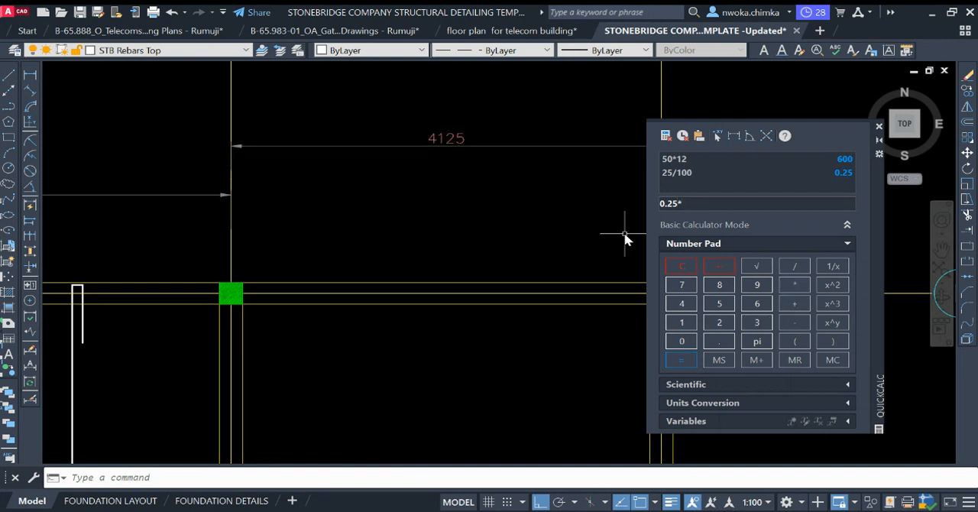
pyautogui.click(682, 304)
pyautogui.click(683, 322)
pyautogui.click(719, 322)
pyautogui.click(719, 303)
pyautogui.click(684, 361)
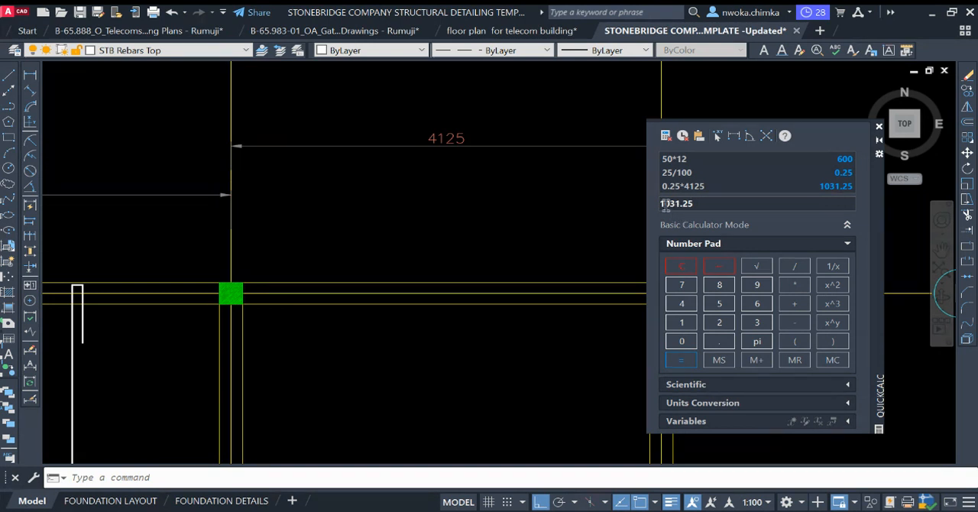
# Step: Delete the trial horizontal top bar across the middle beam
pyautogui.scroll(-2, 498, 177)
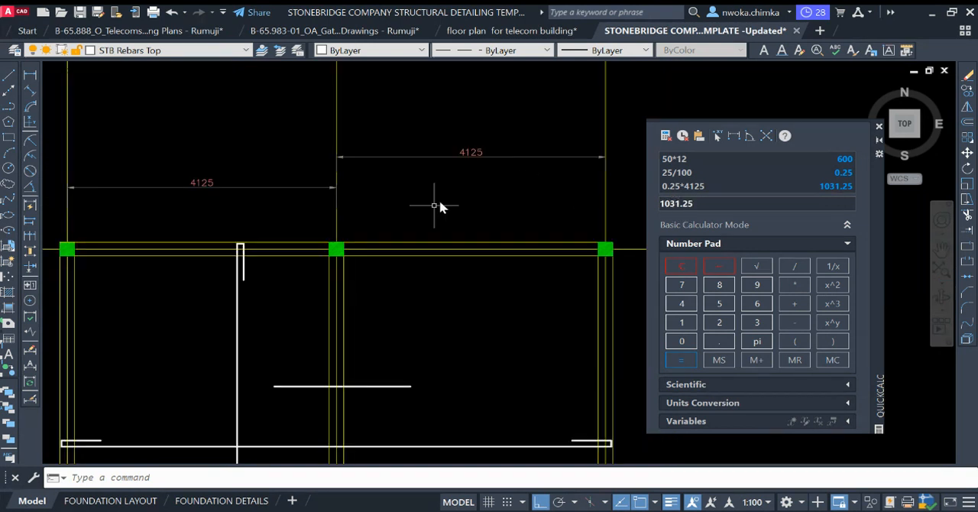
pyautogui.moveTo(440, 288); pyautogui.dragTo(414, 219, button='middle')
pyautogui.scroll(2, 361, 285)
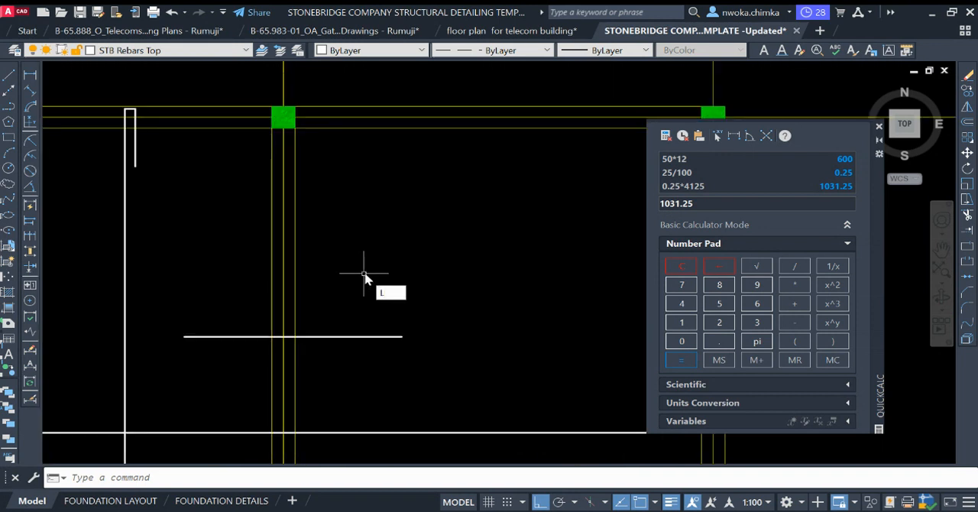
pyautogui.click(359, 336)
pyautogui.press('Delete')
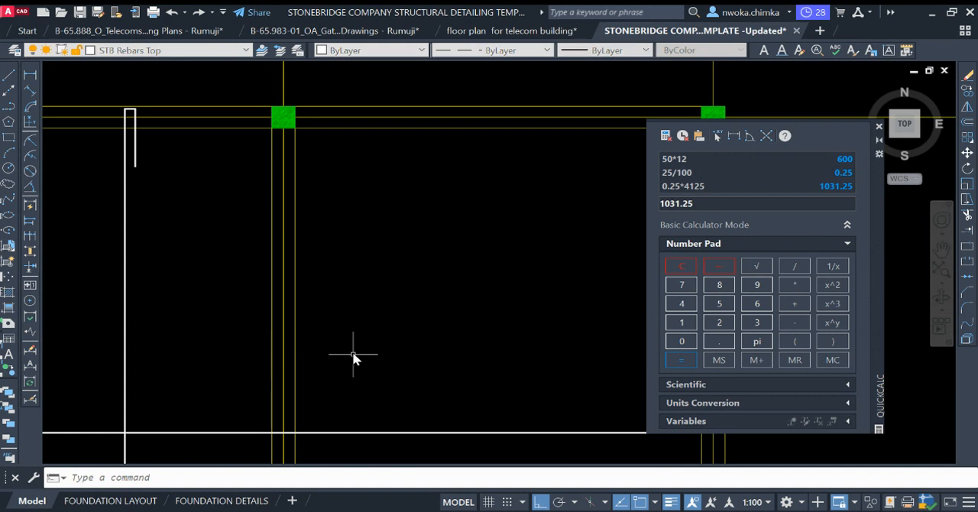
# Step: Draw a 1035 long horizontal line eastward from the middle beam's centreline, above the main horizontal bar
pyautogui.write('l')
pyautogui.press('Return')
pyautogui.scroll(-2, 312, 334)
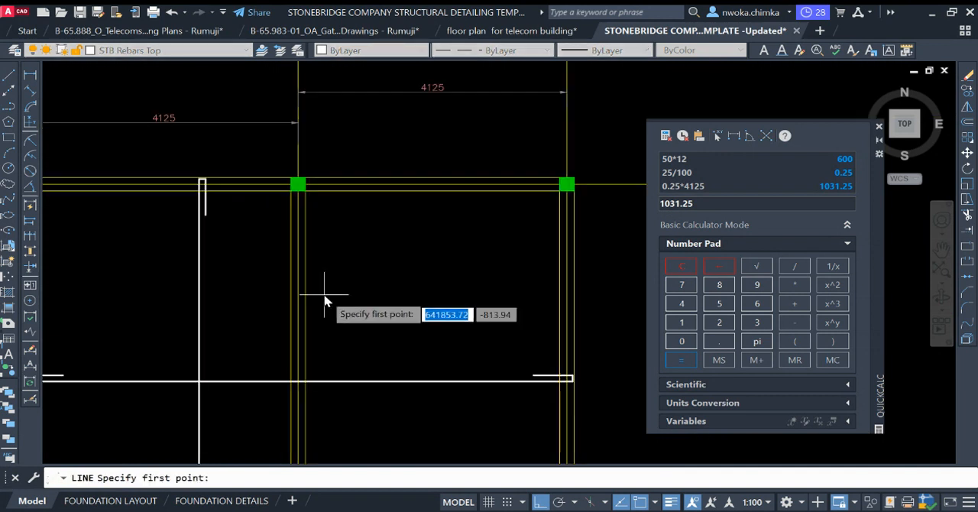
pyautogui.click(304, 314)
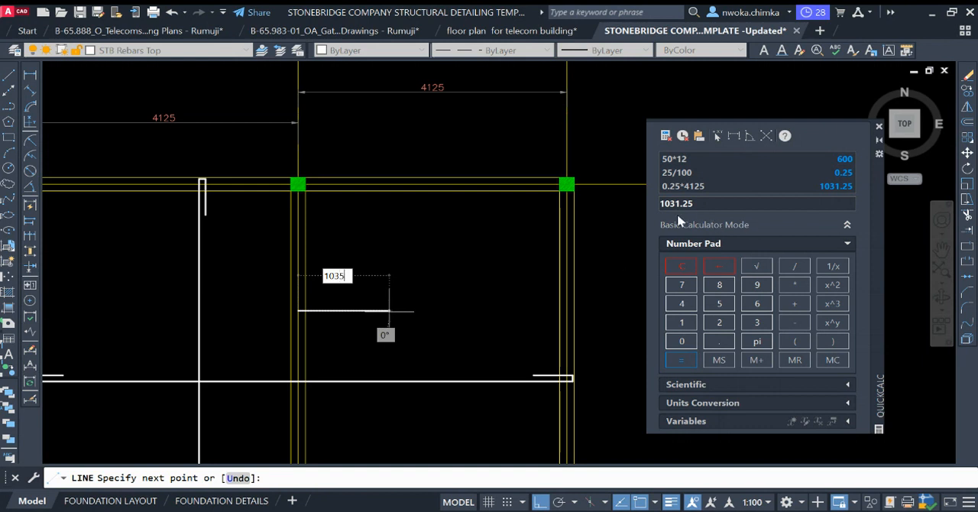
pyautogui.press('Return')
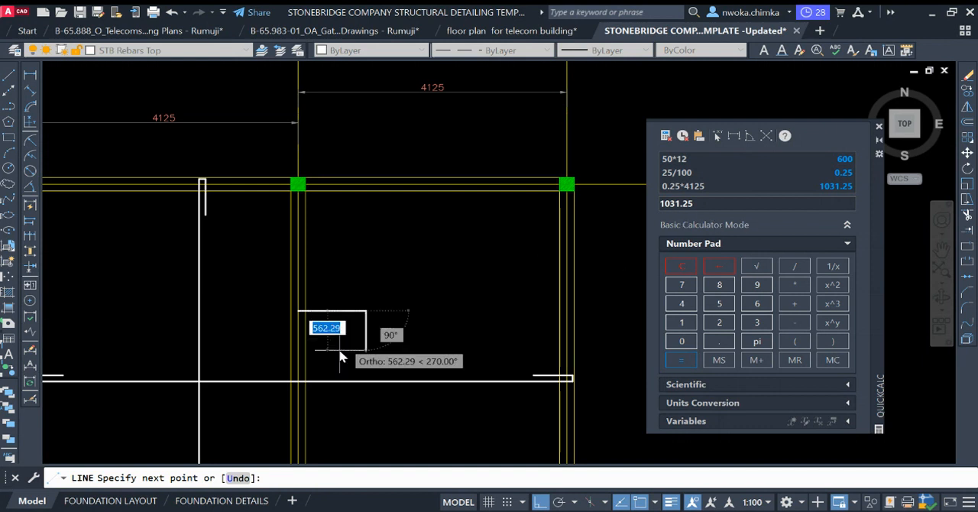
pyautogui.press('Escape')
pyautogui.scroll(2, 359, 330)
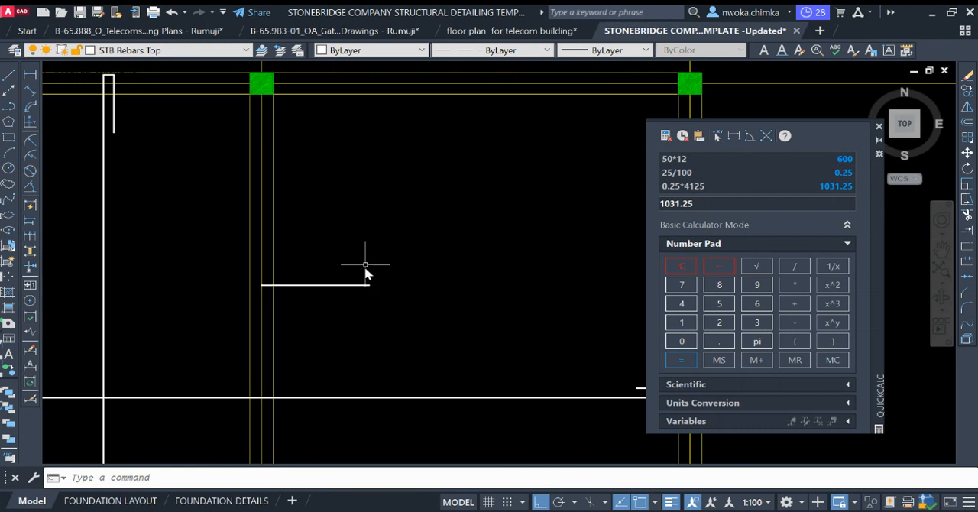
pyautogui.scroll(-2, 374, 260)
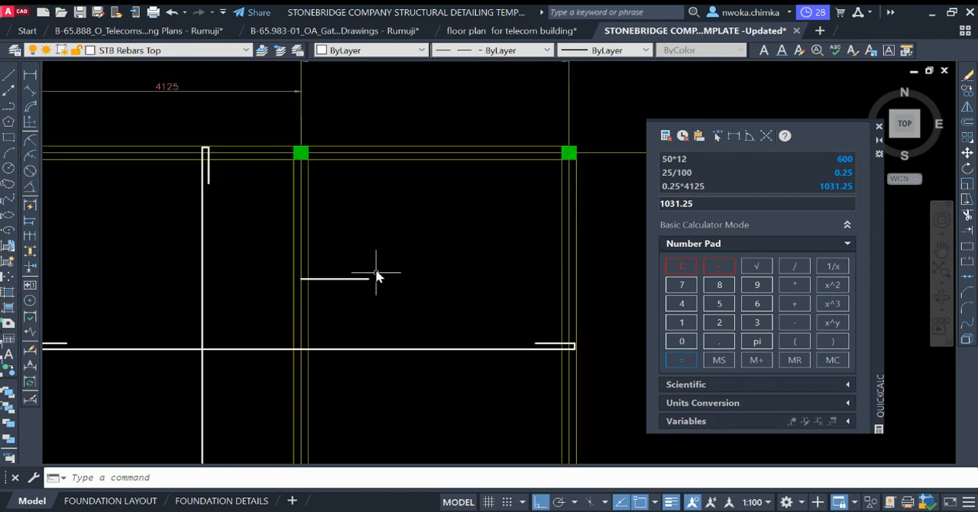
pyautogui.scroll(-2, 428, 273)
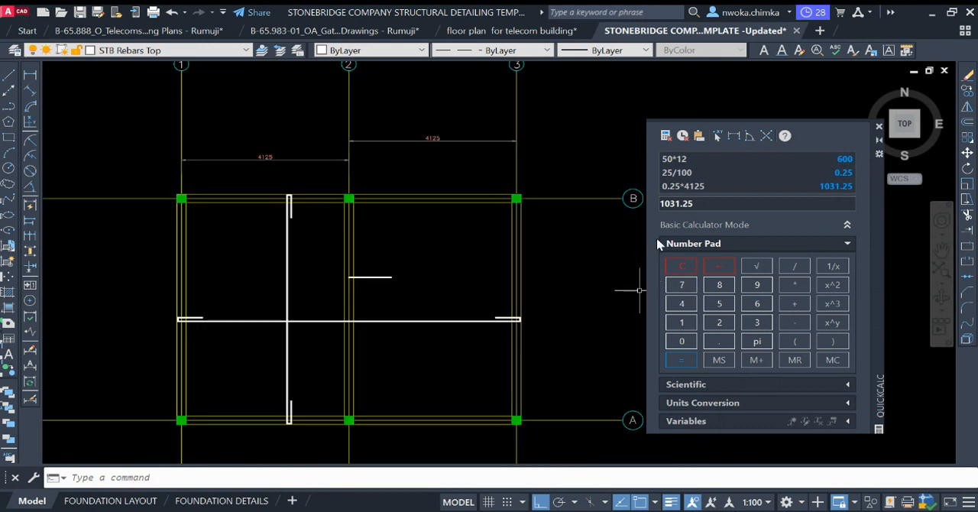
pyautogui.scroll(2, 264, 157)
pyautogui.scroll(2, 275, 172)
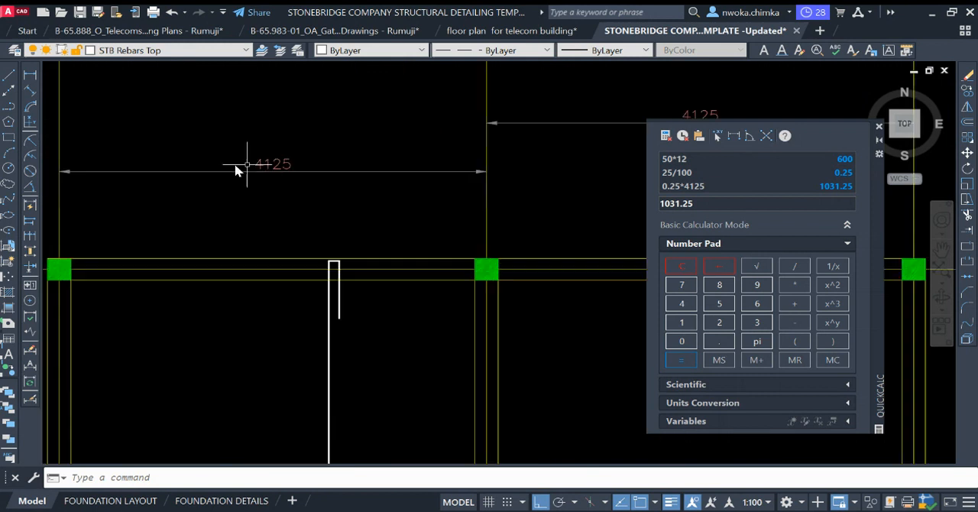
pyautogui.scroll(-2, 291, 172)
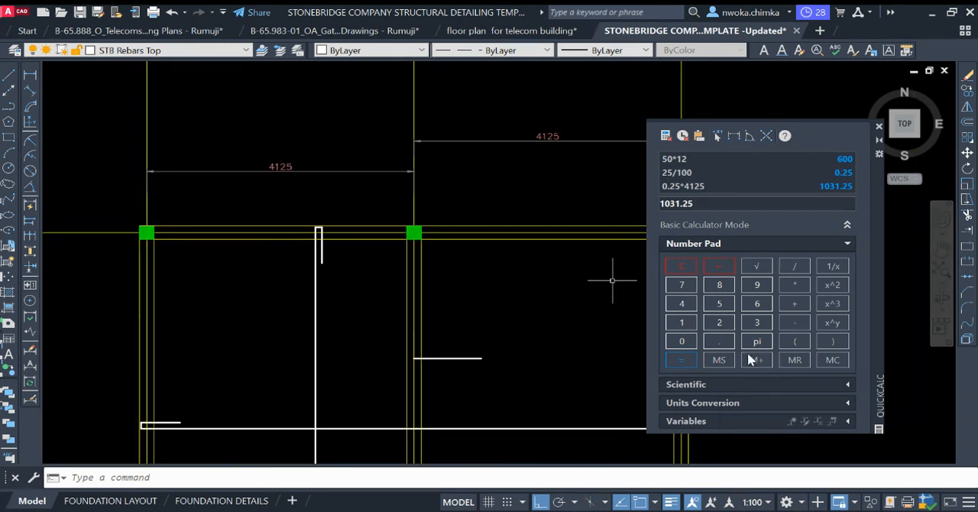
# Step: Calculate a quarter of the span again by working out 4125*0.25
pyautogui.click(683, 304)
pyautogui.click(682, 322)
pyautogui.click(719, 322)
pyautogui.click(719, 303)
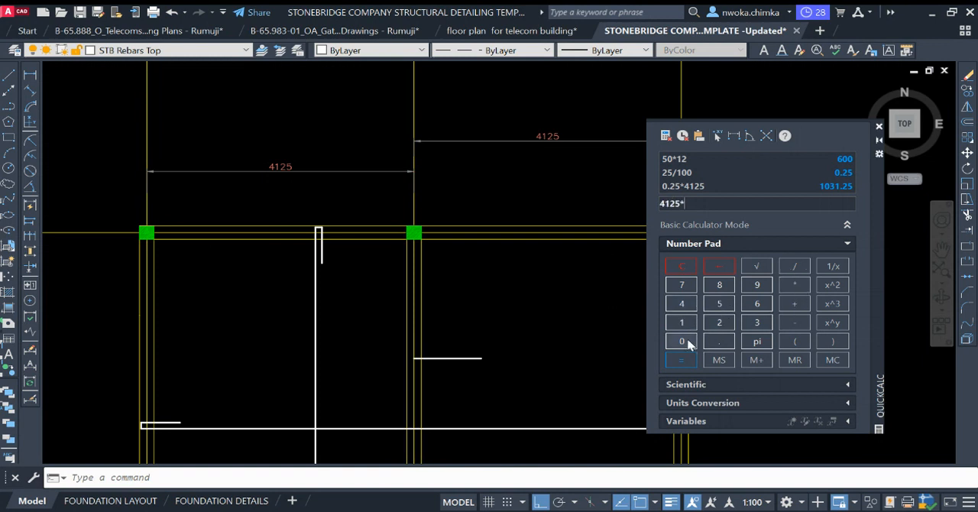
pyautogui.click(686, 342)
pyautogui.click(719, 342)
pyautogui.click(722, 309)
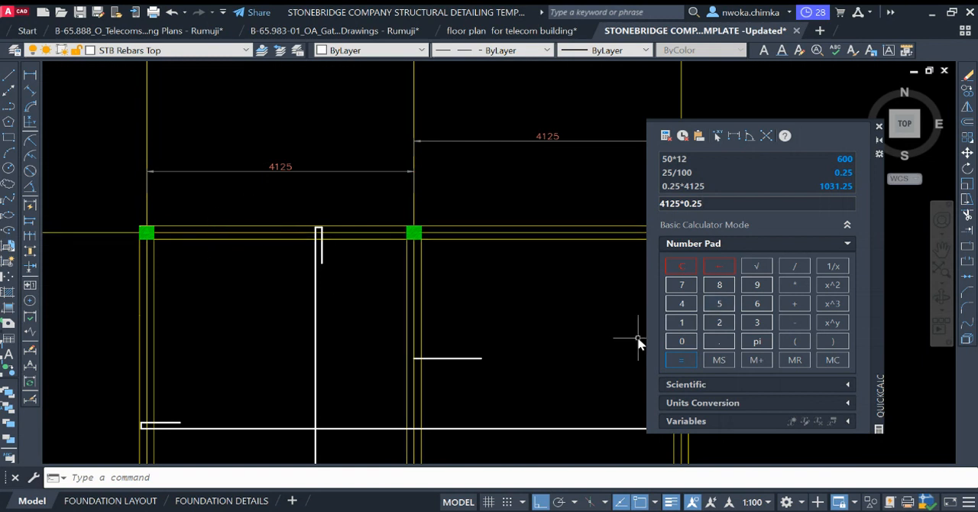
pyautogui.click(682, 358)
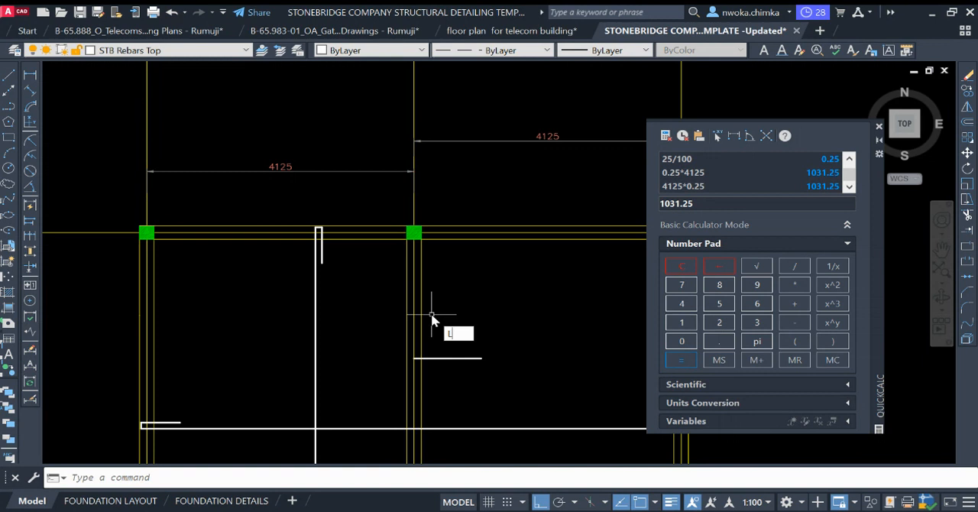
# Step: Draw a 1035 long horizontal line westward from the middle beam's centreline, meeting the existing eastward line
pyautogui.press('Return')
pyautogui.click(413, 357)
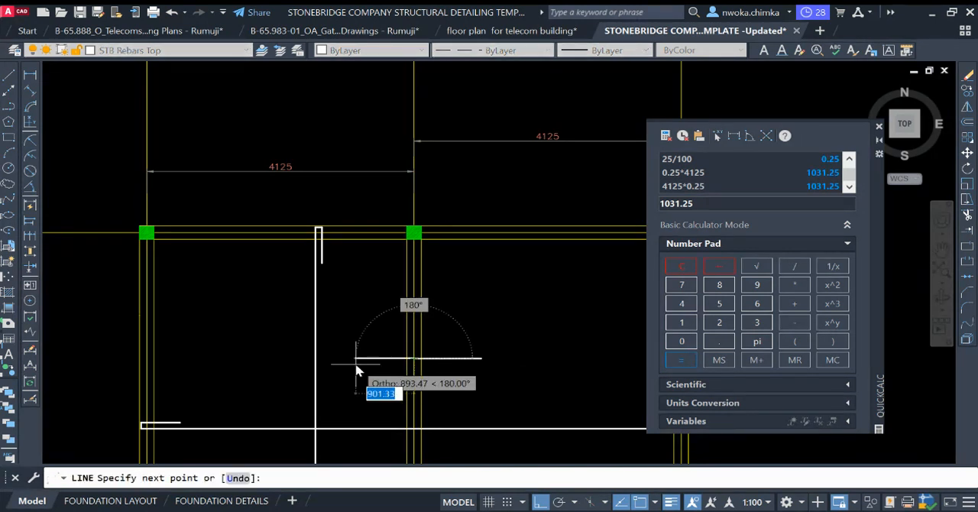
pyautogui.write('103')
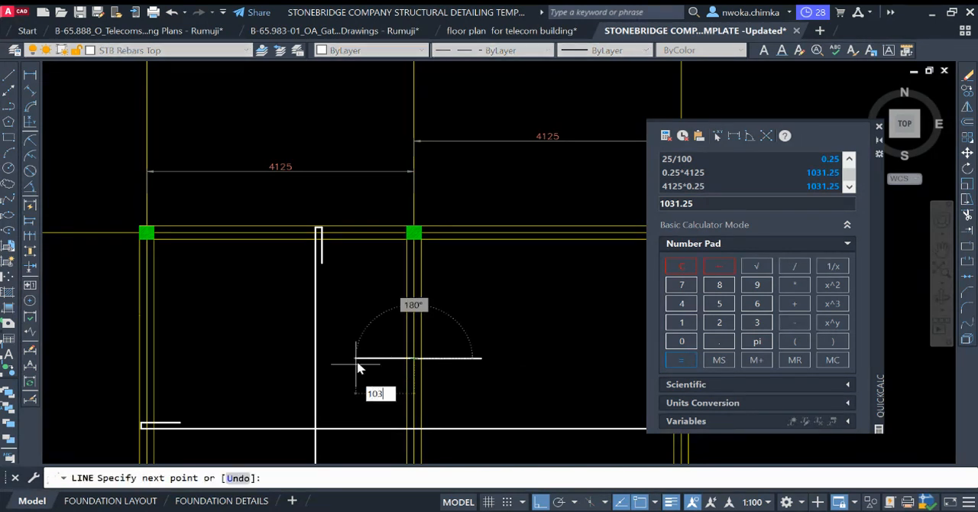
pyautogui.write('1.25')
pyautogui.press('Return')
pyautogui.press('Return')
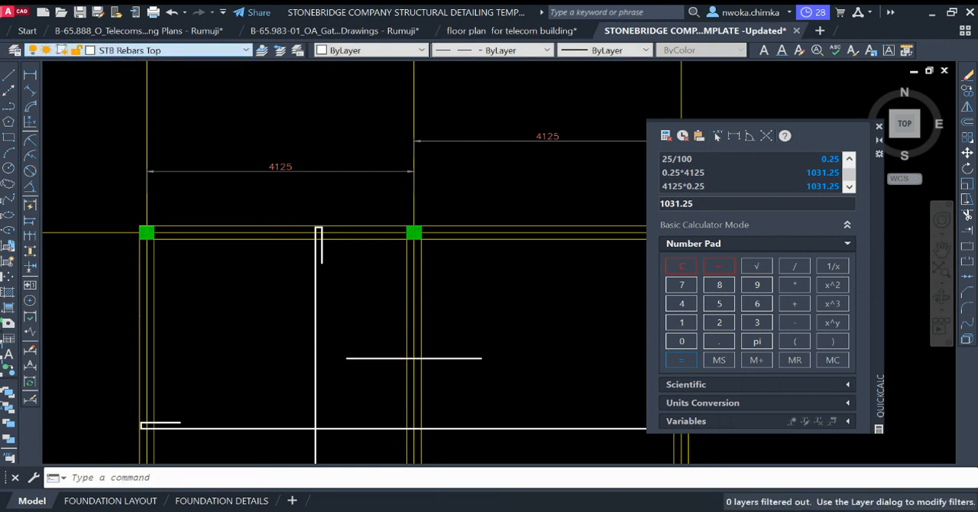
# Step: On the STB Dimensions layer, add a linear dimension above the top bar from its west end to the middle beam's centreline
pyautogui.click(126, 126)
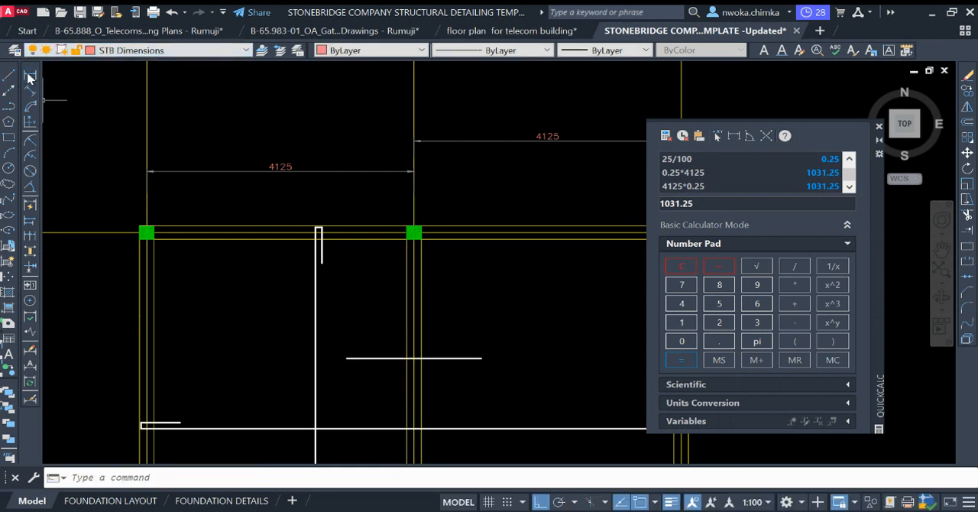
pyautogui.click(30, 75)
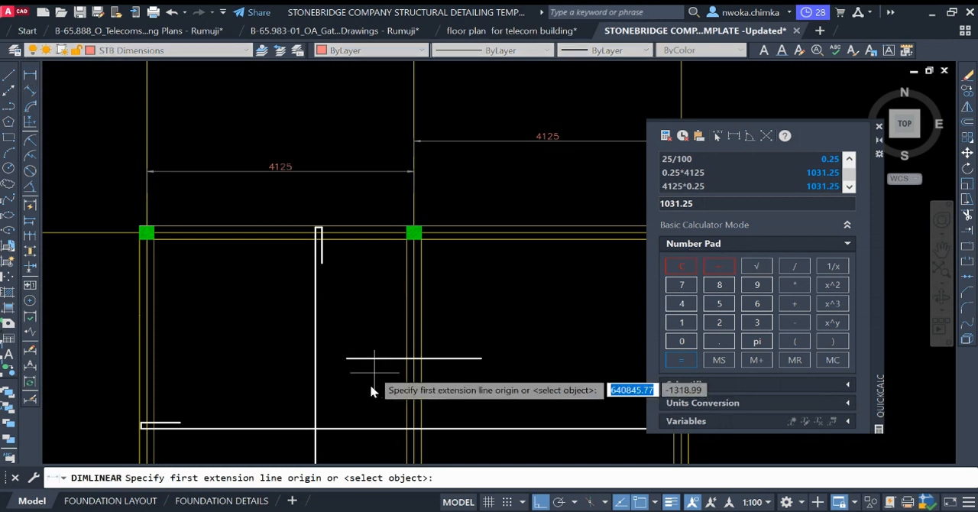
pyautogui.click(346, 357)
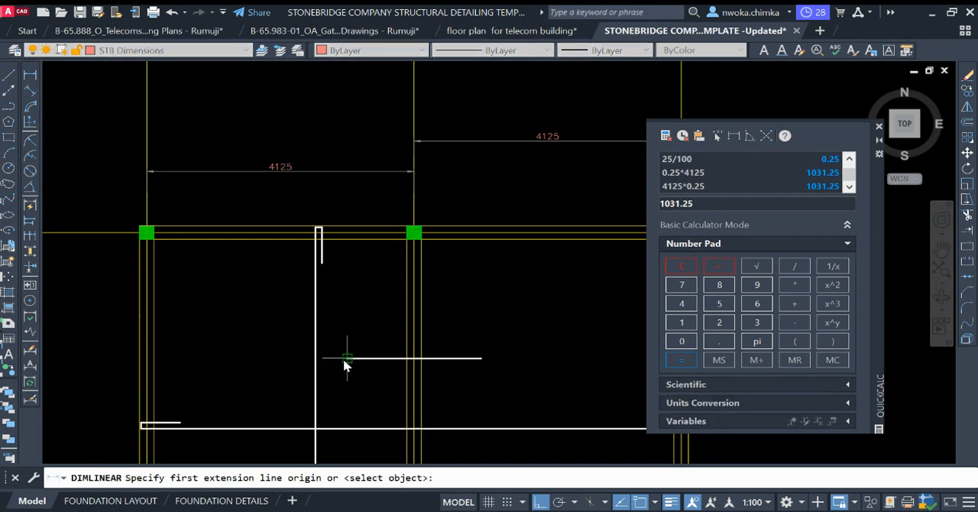
pyautogui.scroll(2, 459, 348)
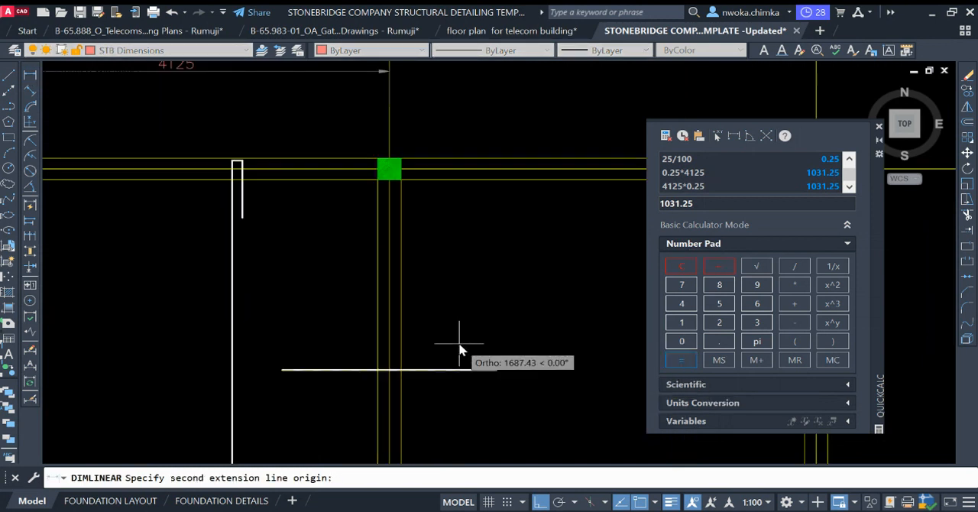
pyautogui.click(389, 370)
pyautogui.click(333, 340)
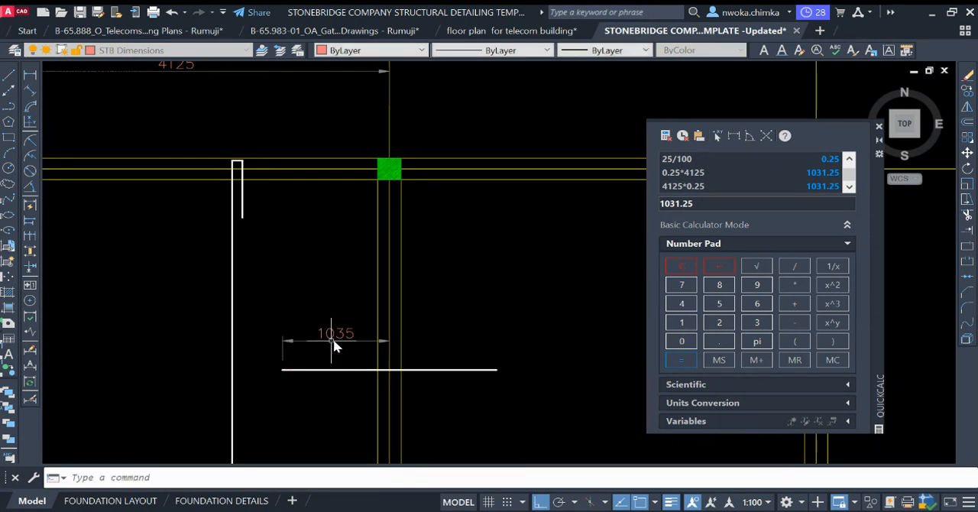
# Step: Continue the dimension from the beam's centreline to the top bar's east end and close the calculator
pyautogui.click(31, 239)
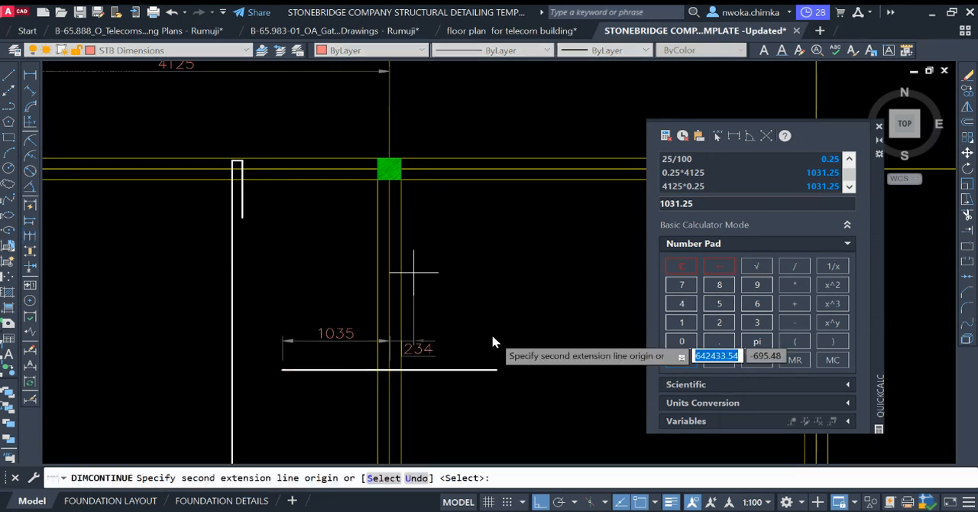
pyautogui.click(498, 370)
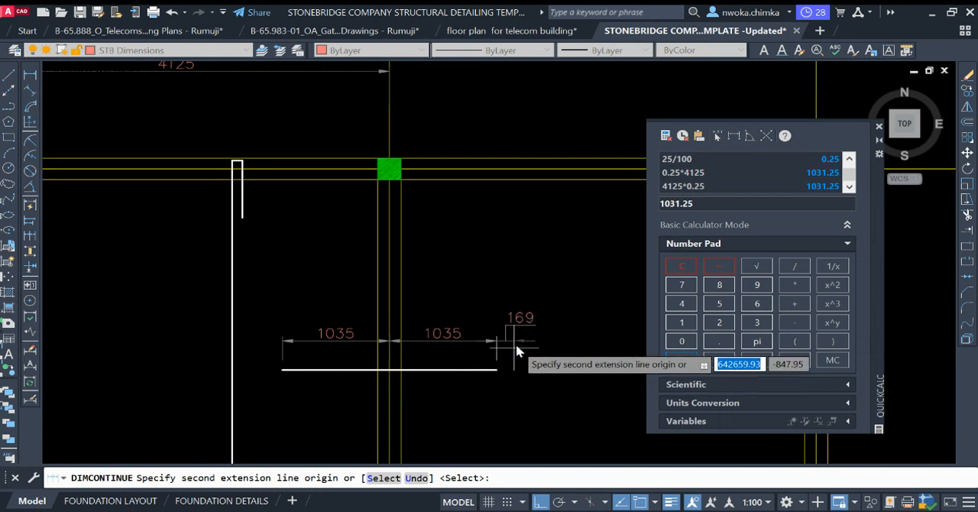
pyautogui.press('Escape')
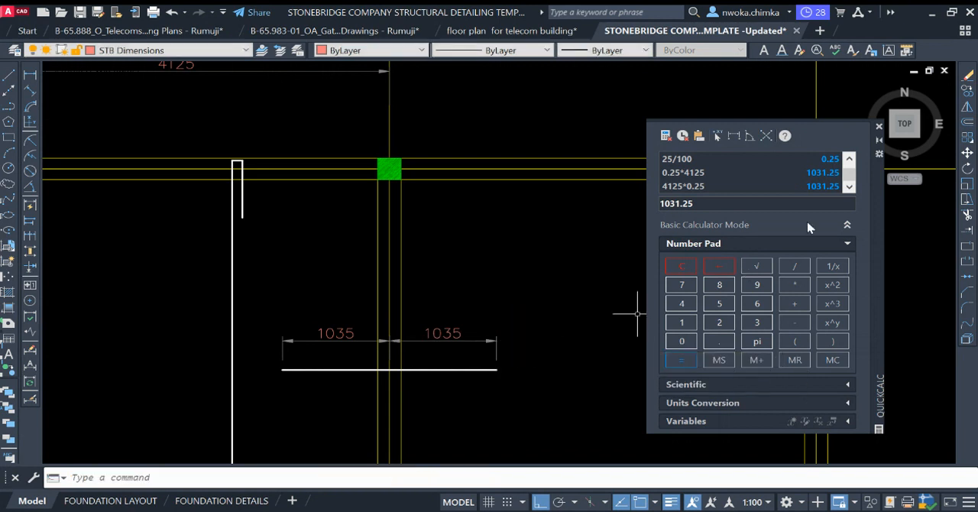
pyautogui.click(878, 127)
# Step: Move the top bar and its two dimensions slightly south, nearer to the main horizontal bar
pyautogui.scroll(-2, 535, 183)
pyautogui.scroll(-1, 428, 304)
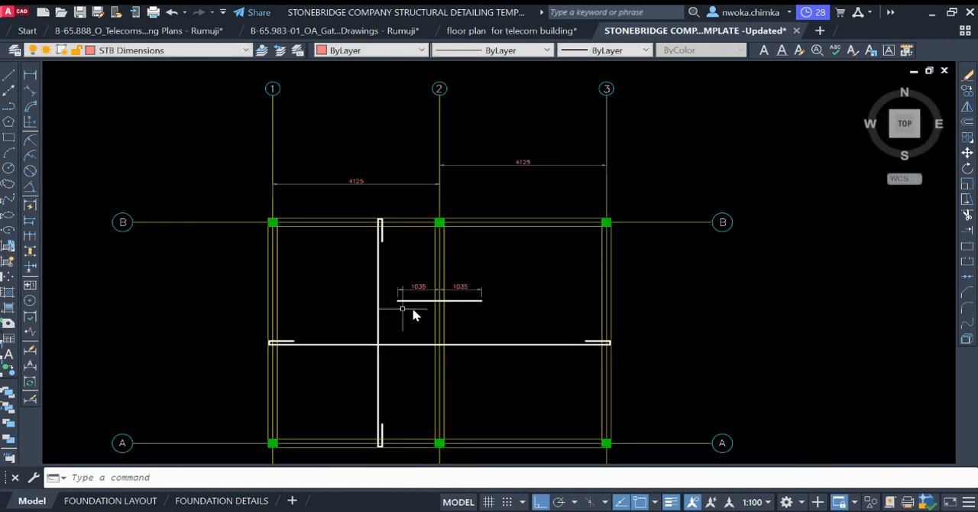
pyautogui.scroll(2, 416, 294)
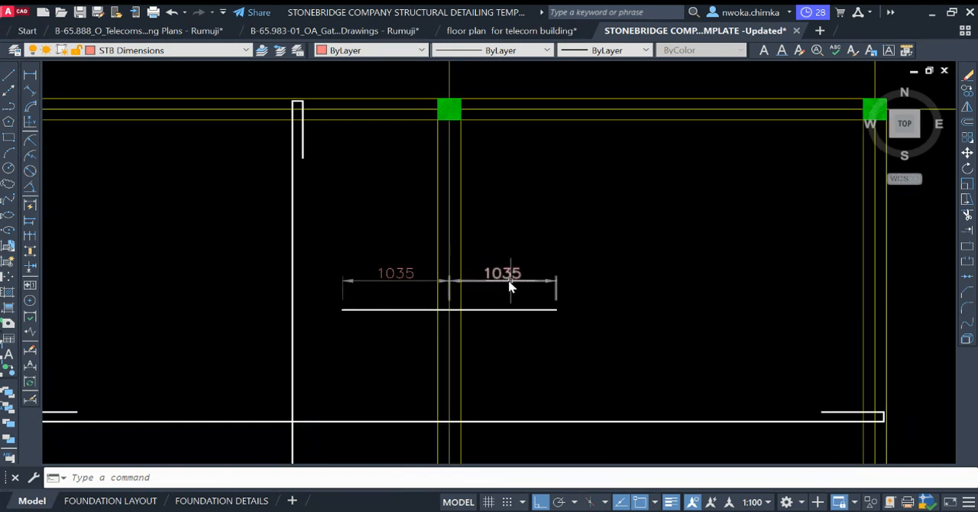
pyautogui.scroll(-3, 517, 234)
pyautogui.click(415, 240)
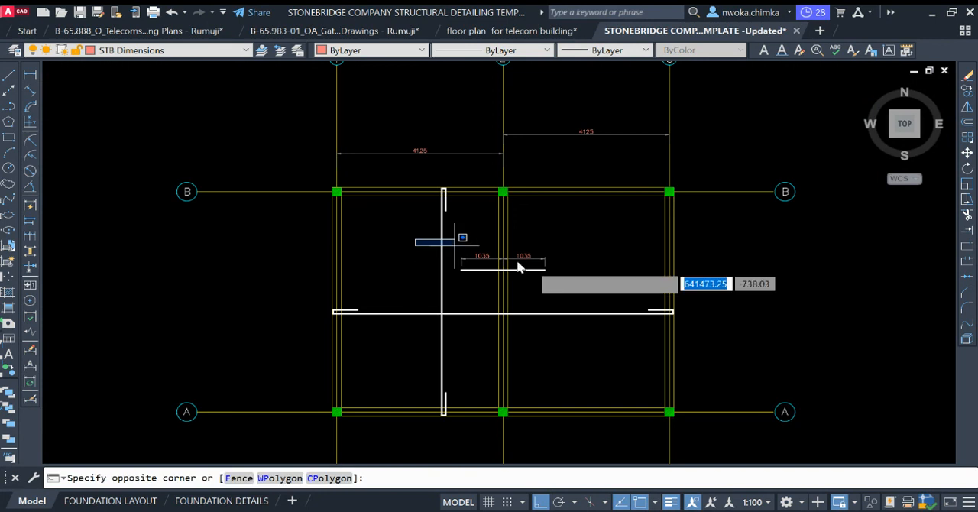
pyautogui.click(598, 293)
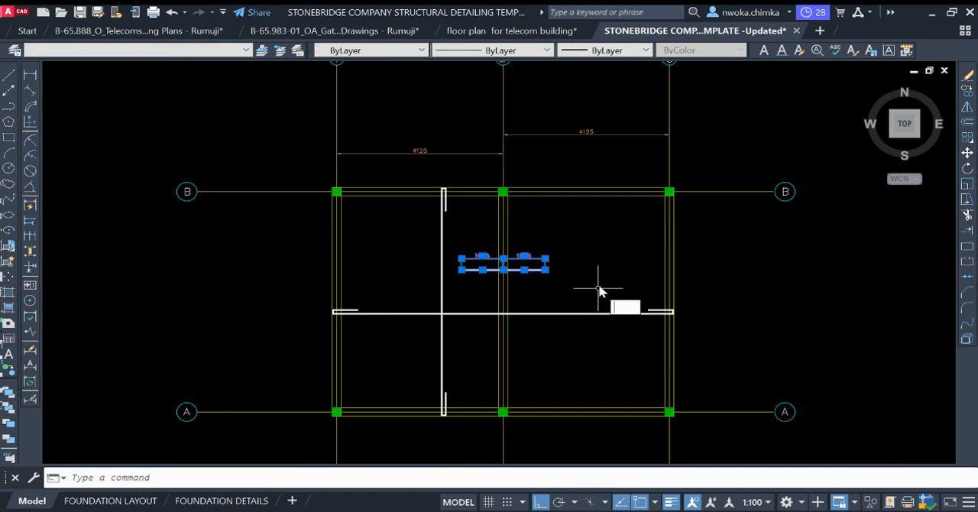
pyautogui.write('M')
pyautogui.press('Return')
pyautogui.click(607, 240)
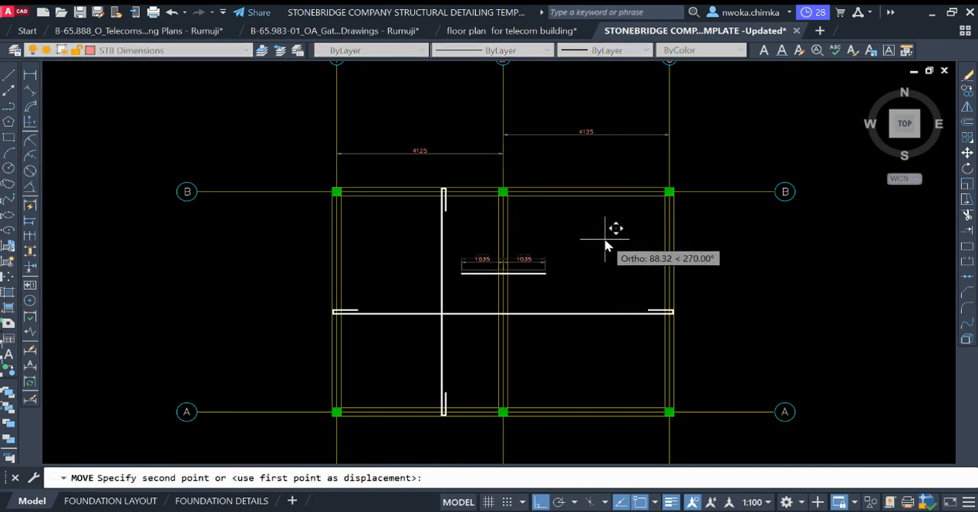
pyautogui.click(604, 248)
# Step: Delete the two 4125 span dimensions above the slab
pyautogui.click(558, 122)
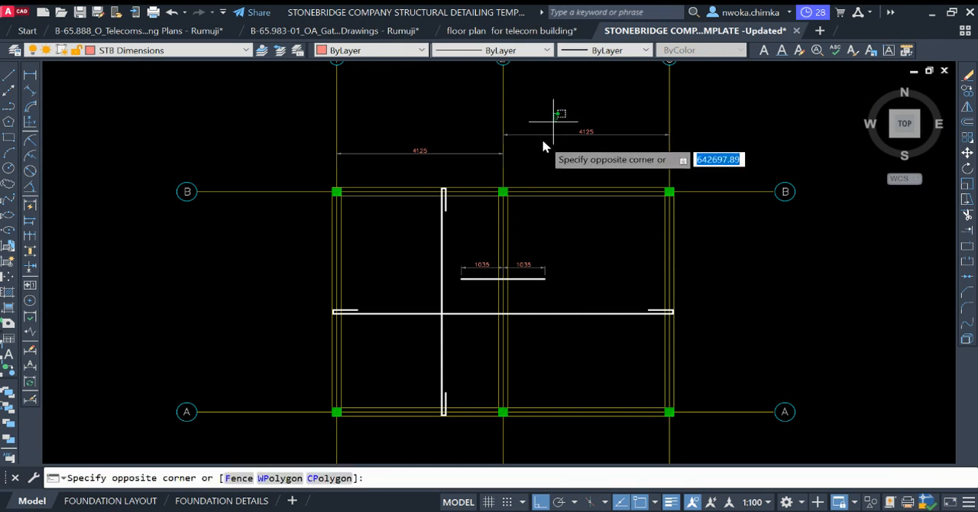
pyautogui.click(502, 158)
pyautogui.click(481, 153)
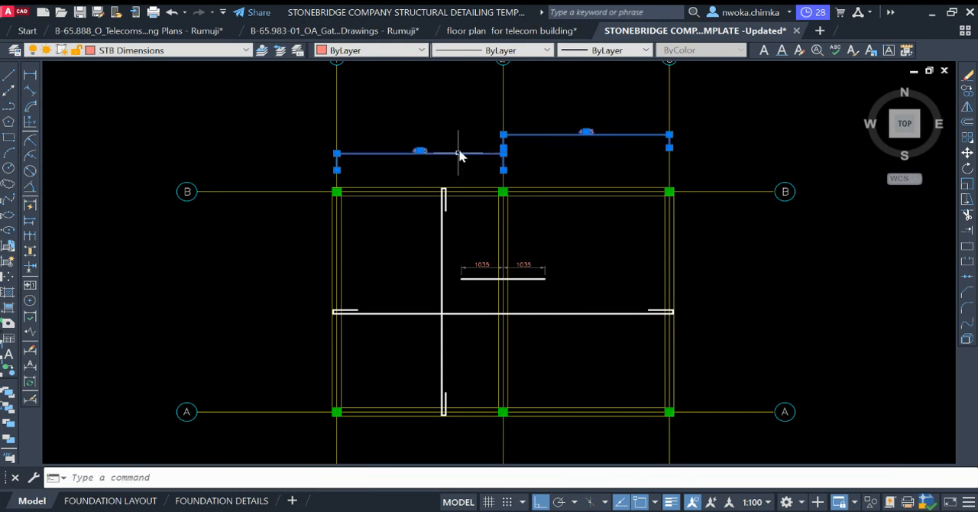
pyautogui.press('Delete')
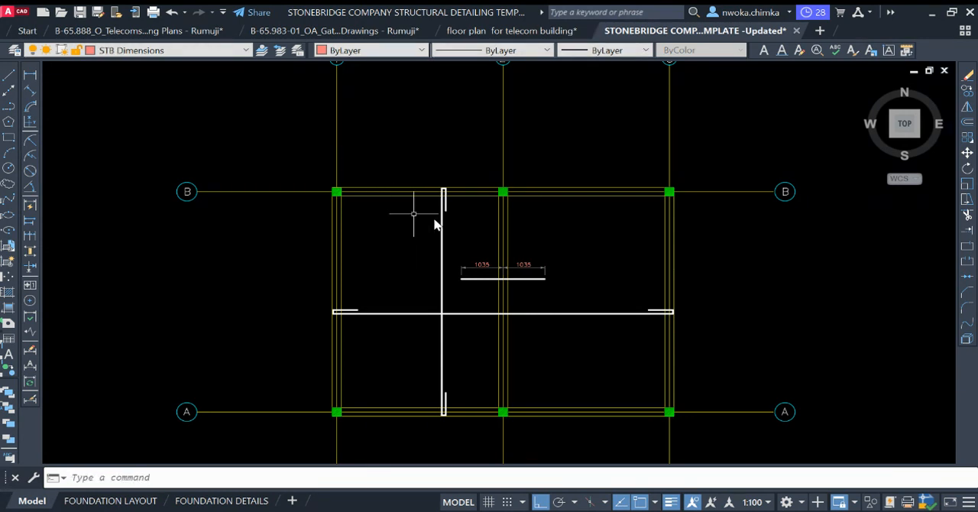
# Step: Examine how beam outlines and top bars are drawn in the lettered-grid reference slab reinforcement detail
pyautogui.moveTo(374, 184); pyautogui.dragTo(634, 171, button='middle')
pyautogui.scroll(-4, 634, 171)
pyautogui.moveTo(220, 193); pyautogui.dragTo(547, 194, button='middle')
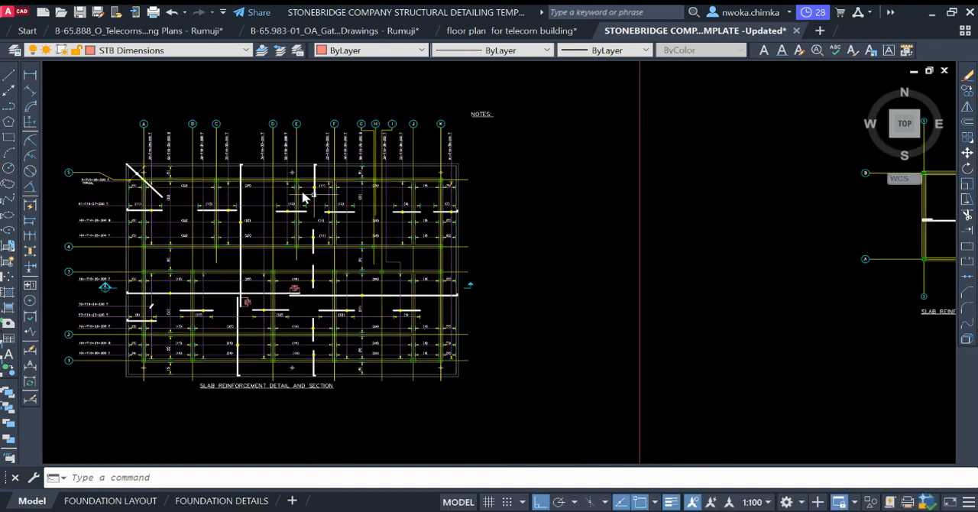
pyautogui.scroll(5, 301, 195)
pyautogui.scroll(5, 308, 162)
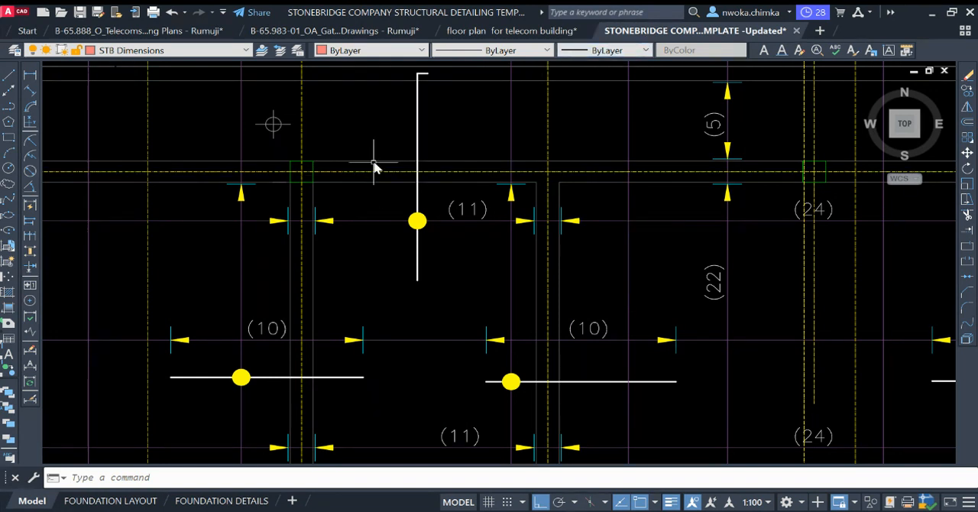
pyautogui.scroll(-6, 375, 163)
pyautogui.moveTo(780, 201); pyautogui.dragTo(593, 201, button='middle')
# Step: Match the properties of a beam outline in the reference slab detail onto both outlines of the gridline B beam
pyautogui.write('ma')
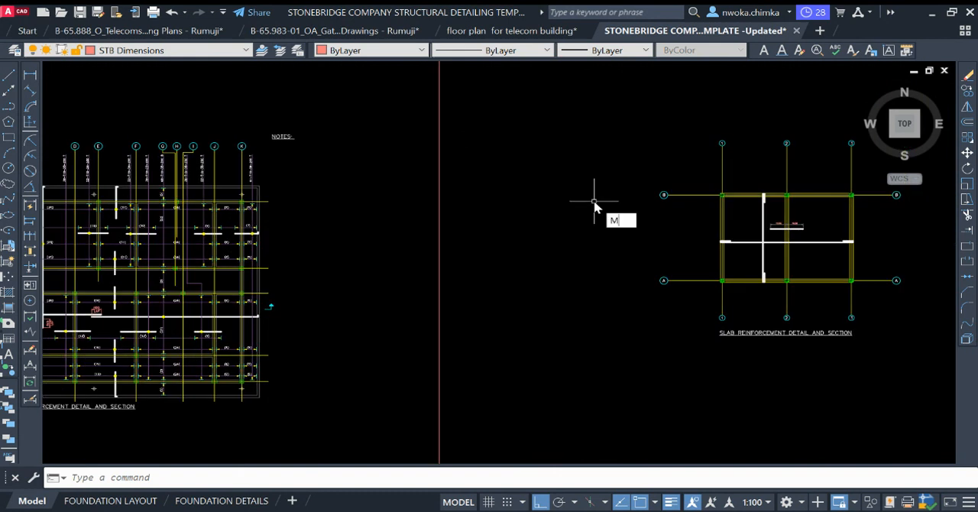
pyautogui.press('Return')
pyautogui.scroll(4, 222, 191)
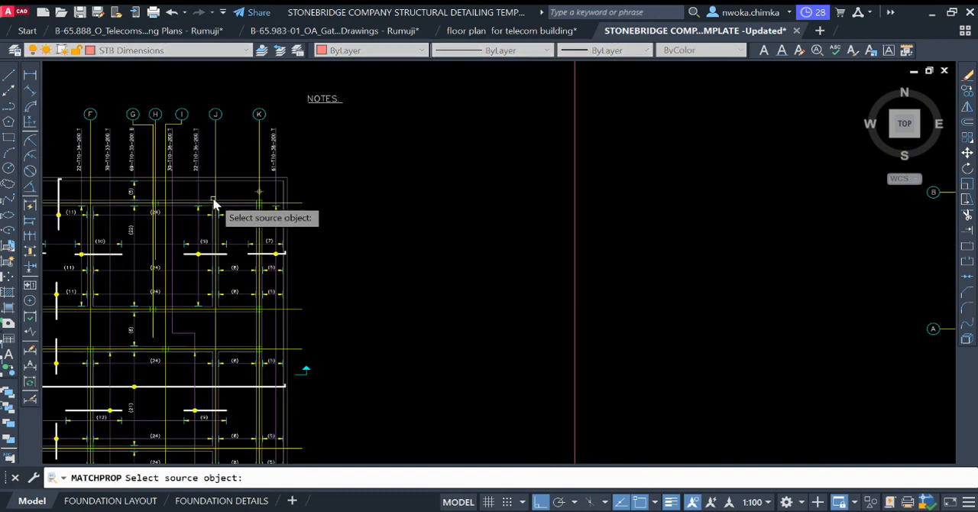
pyautogui.scroll(2, 232, 207)
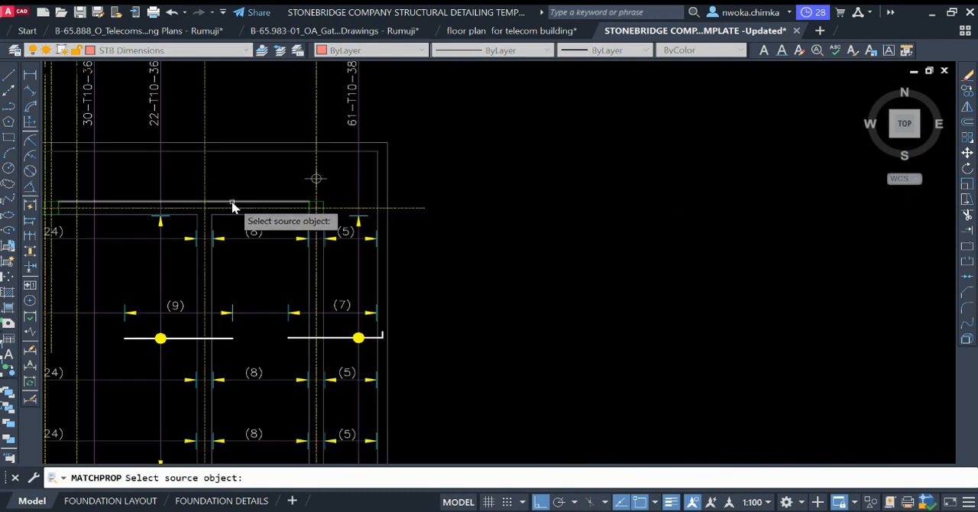
pyautogui.click(233, 206)
pyautogui.scroll(-8, 530, 204)
pyautogui.scroll(6, 563, 192)
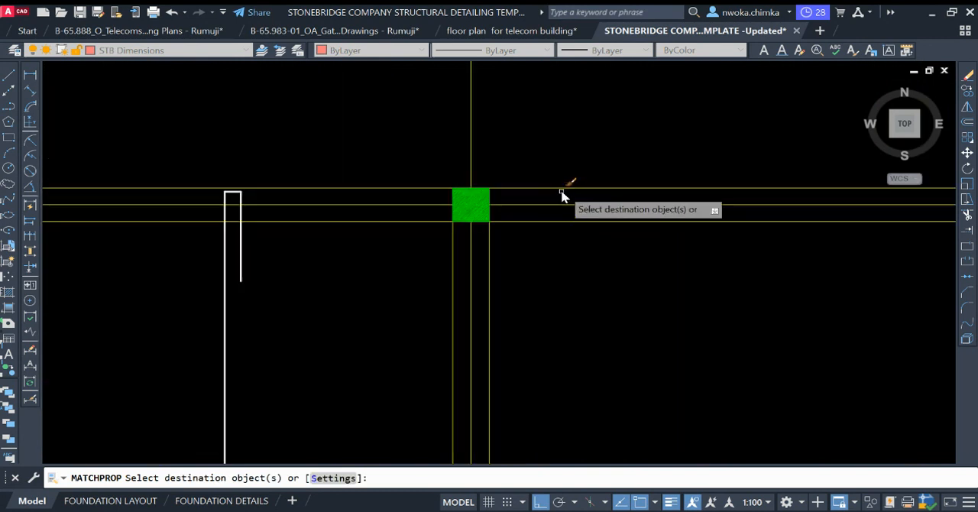
pyautogui.click(435, 184)
pyautogui.click(416, 197)
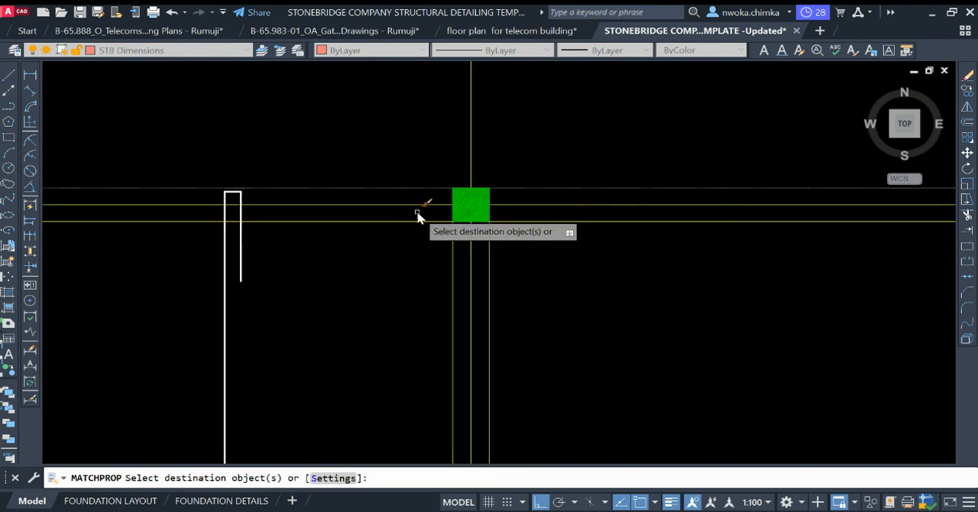
pyautogui.click(564, 209)
pyautogui.click(523, 240)
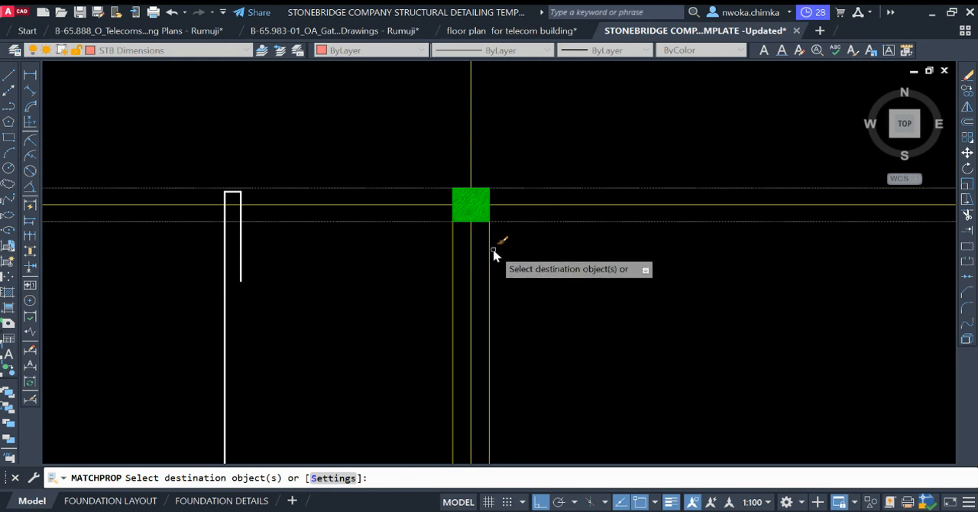
# Step: Apply the matched beam line properties to the outlines of the middle beam and the gridline 1 beam
pyautogui.click(493, 250)
pyautogui.click(480, 259)
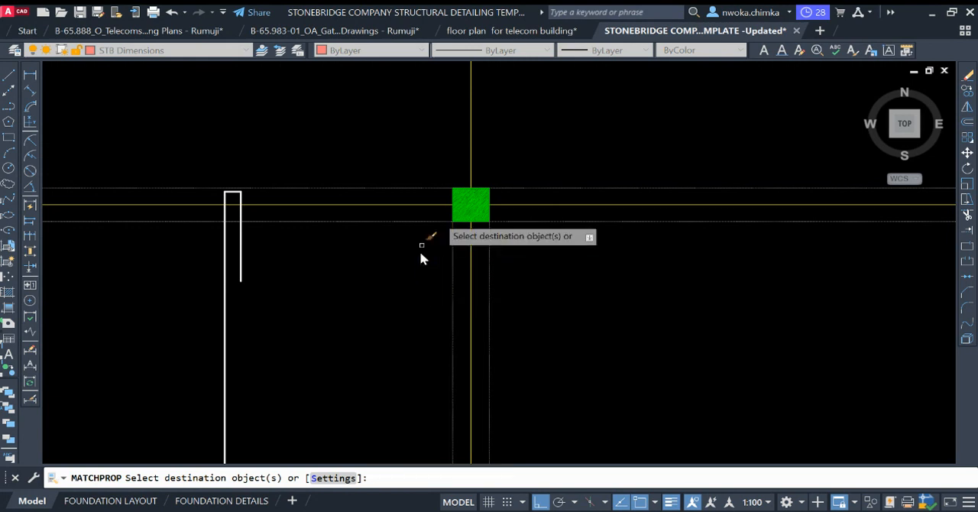
pyautogui.scroll(-4, 419, 250)
pyautogui.scroll(4, 302, 233)
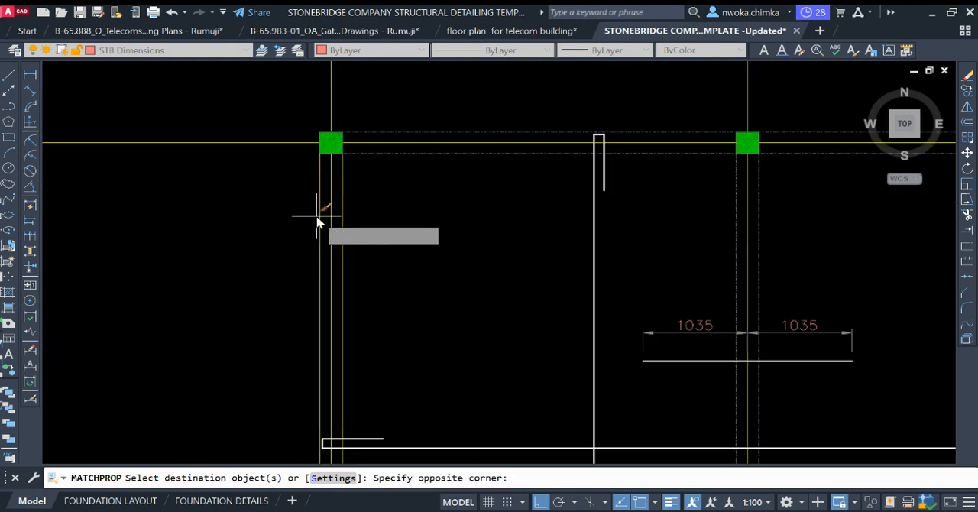
pyautogui.click(314, 210)
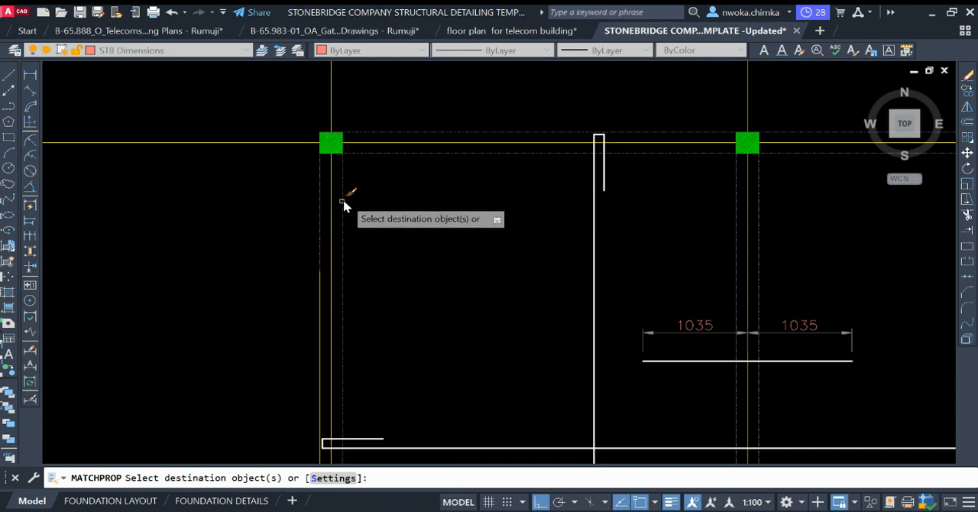
pyautogui.scroll(-4, 343, 207)
pyautogui.scroll(4, 352, 221)
pyautogui.click(340, 225)
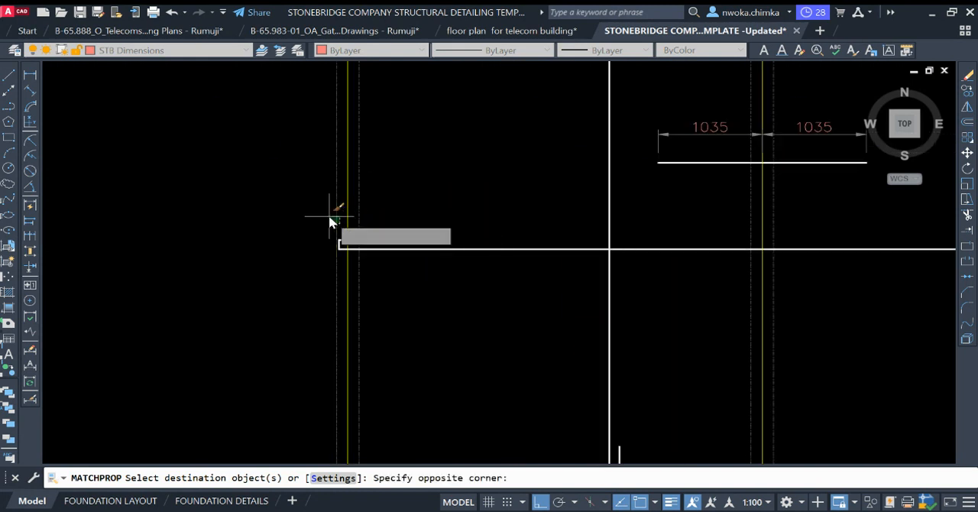
pyautogui.click(329, 215)
# Step: Apply the matched beam line properties to the gridline A beam's outer outline and its inner outline between gridlines 1 and 2
pyautogui.scroll(-4, 340, 131)
pyautogui.scroll(4, 390, 265)
pyautogui.click(442, 288)
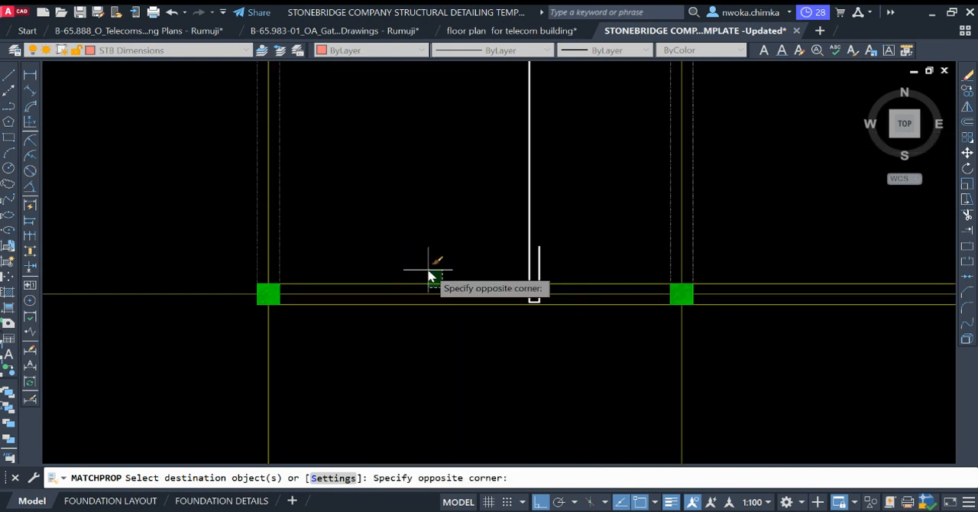
pyautogui.click(428, 269)
pyautogui.click(438, 297)
pyautogui.click(424, 310)
pyautogui.scroll(-4, 263, 217)
pyautogui.scroll(4, 567, 224)
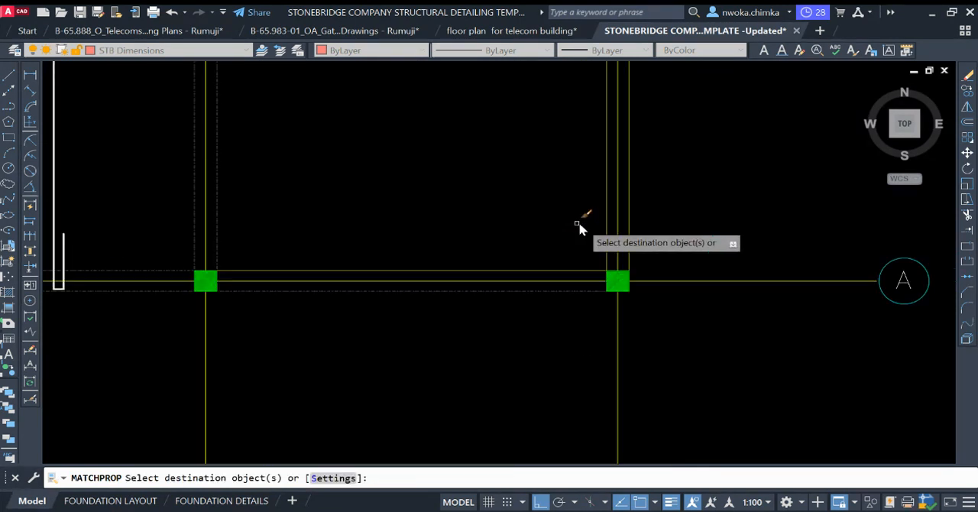
# Step: Apply the matched beam line properties to both outlines of the gridline 3 beam and finish matching
pyautogui.click(612, 206)
pyautogui.click(596, 209)
pyautogui.click(618, 201)
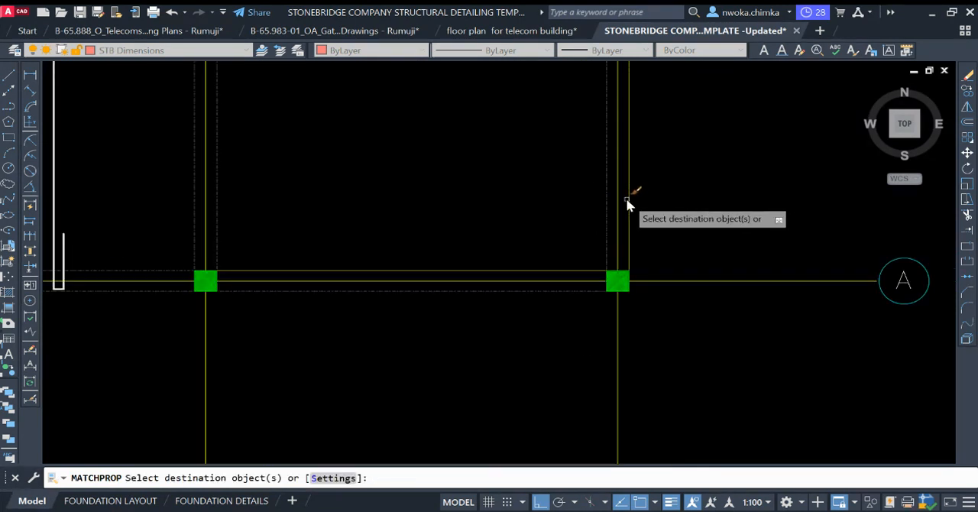
pyautogui.scroll(-4, 627, 205)
pyautogui.click(651, 213)
pyautogui.click(671, 203)
pyautogui.scroll(4, 649, 184)
pyautogui.click(639, 168)
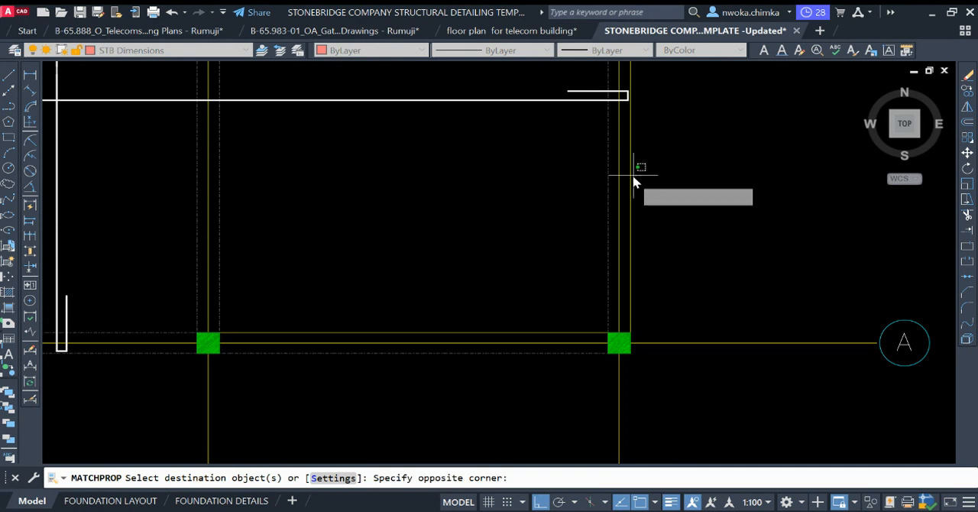
pyautogui.click(628, 185)
pyautogui.scroll(-5, 676, 259)
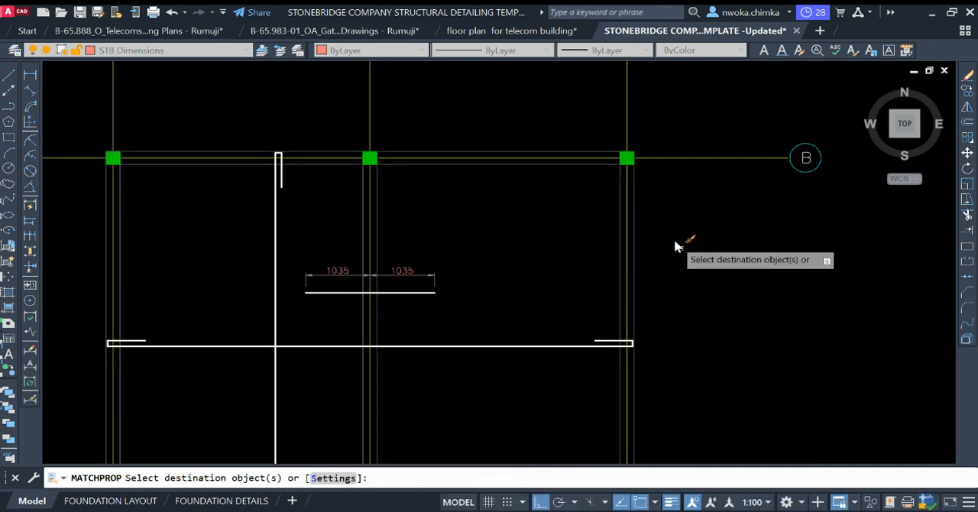
pyautogui.press('Escape')
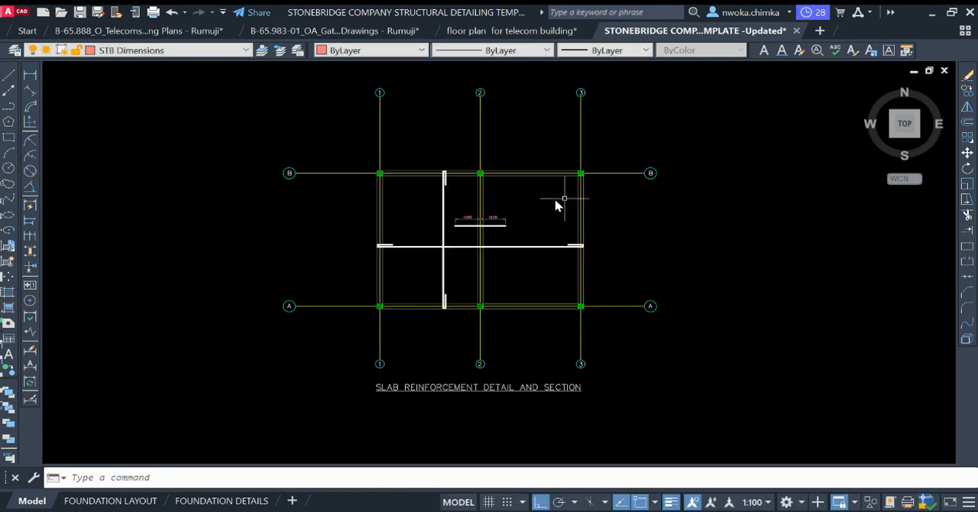
# Step: Match the properties of gridline K in the reference slab detail onto gridlines 1, 2, 3, A and B of the telecom slab detail
pyautogui.scroll(-2, 496, 200)
pyautogui.moveTo(368, 200); pyautogui.dragTo(673, 222, button='middle')
pyautogui.moveTo(579, 235); pyautogui.dragTo(485, 211, button='middle')
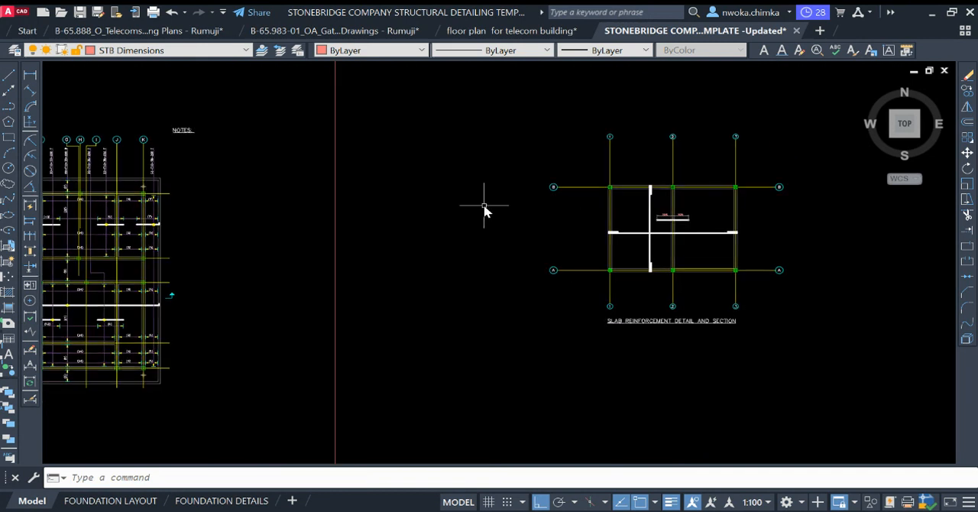
pyautogui.scroll(2, 691, 202)
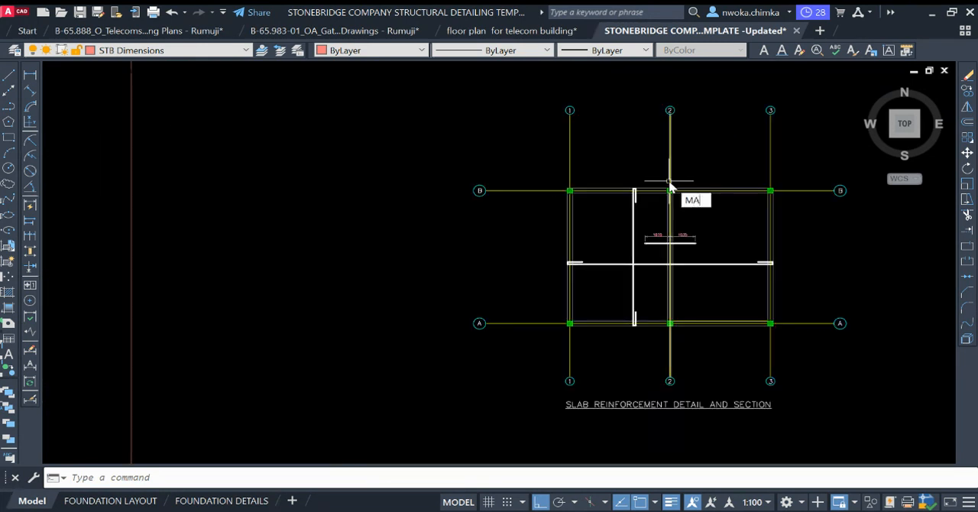
pyautogui.scroll(-3, 691, 198)
pyautogui.scroll(4, 327, 175)
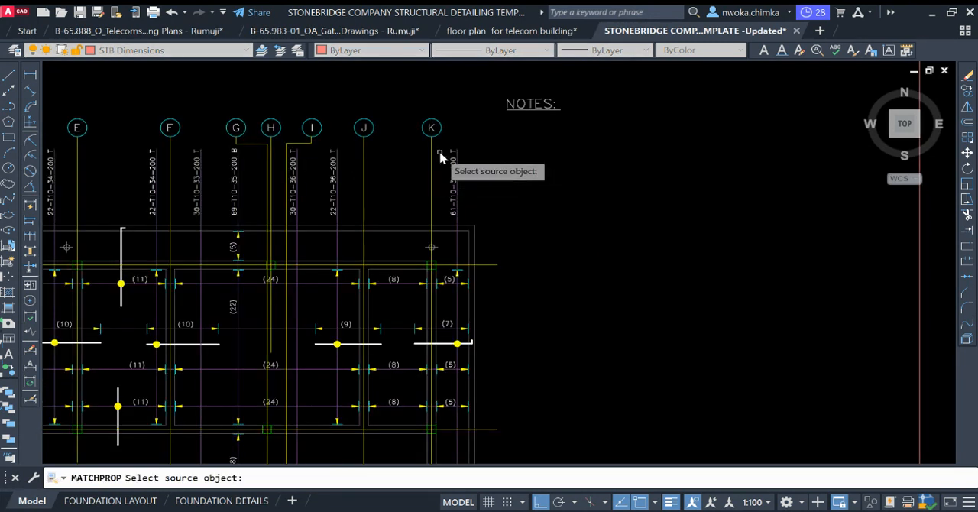
pyautogui.click(432, 159)
pyautogui.scroll(-3, 252, 146)
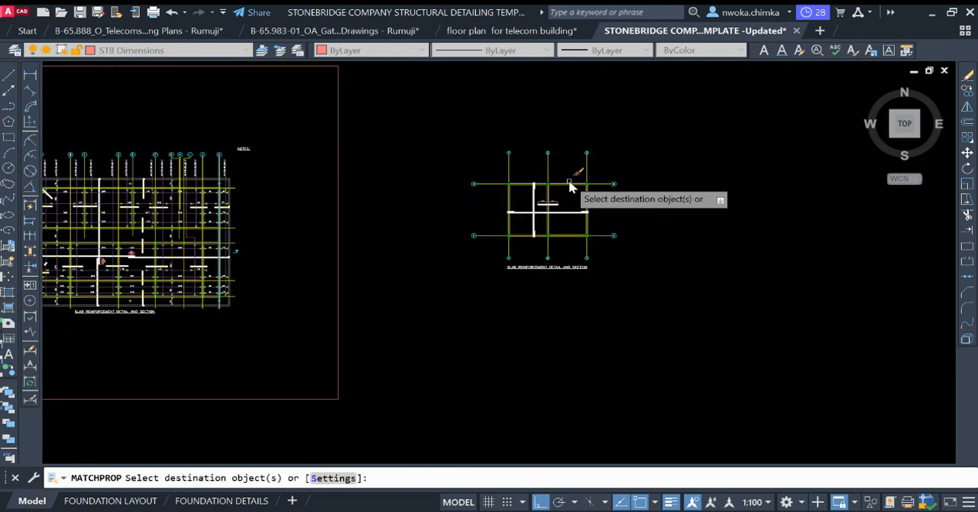
pyautogui.scroll(4, 574, 183)
pyautogui.click(778, 122)
pyautogui.click(289, 130)
pyautogui.scroll(-3, 310, 123)
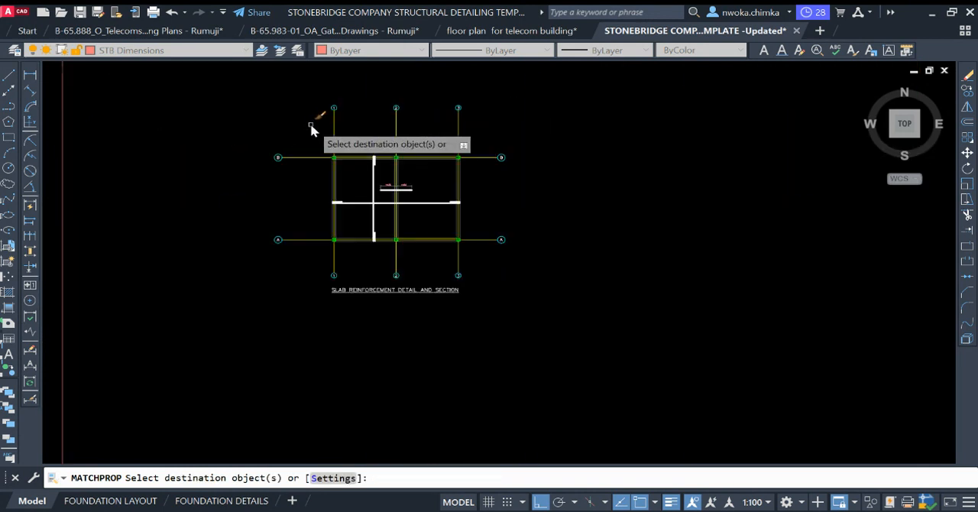
pyautogui.click(314, 134)
pyautogui.click(304, 265)
pyautogui.press('Return')
# Step: Compare the telecom slab detail with the reference detail, examining how its bar callout and distribution lines are drawn
pyautogui.scroll(1, 323, 218)
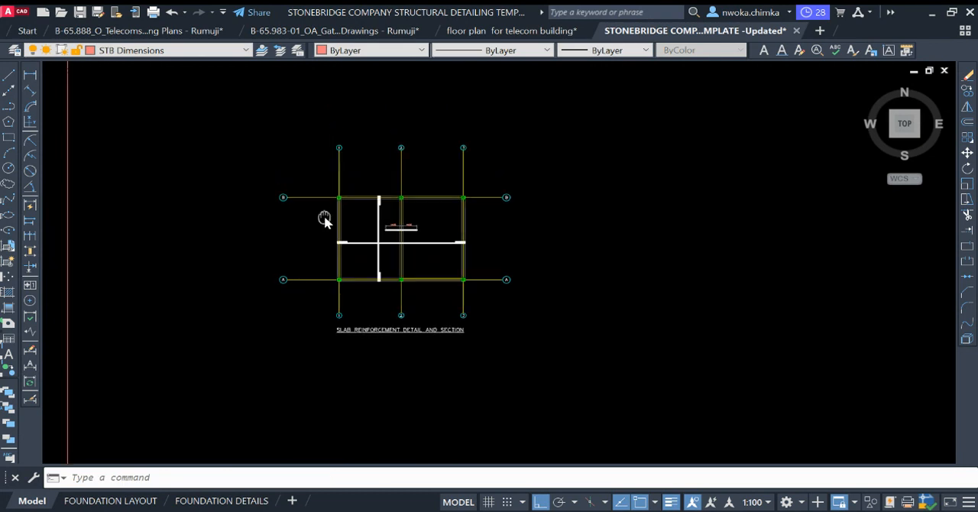
pyautogui.scroll(2, 359, 210)
pyautogui.scroll(2, 357, 202)
pyautogui.scroll(-2, 397, 203)
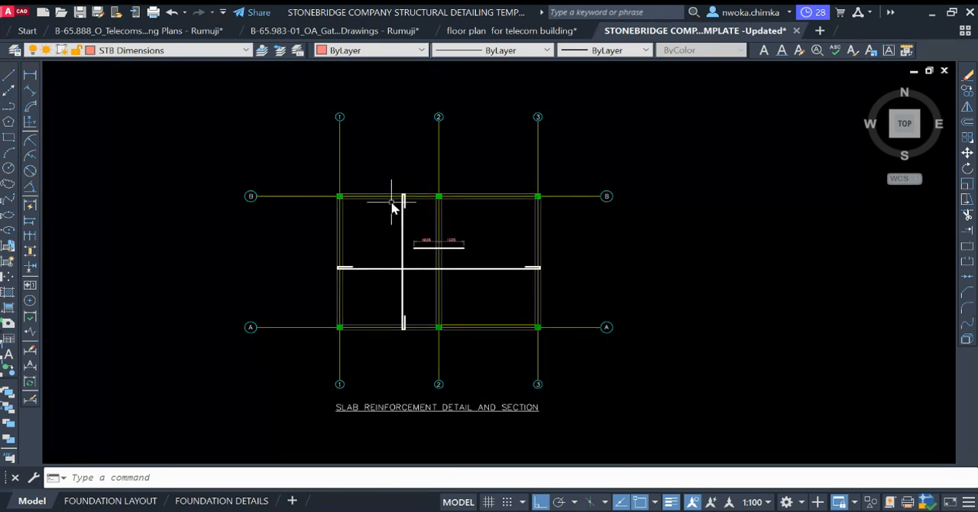
pyautogui.scroll(2, 395, 260)
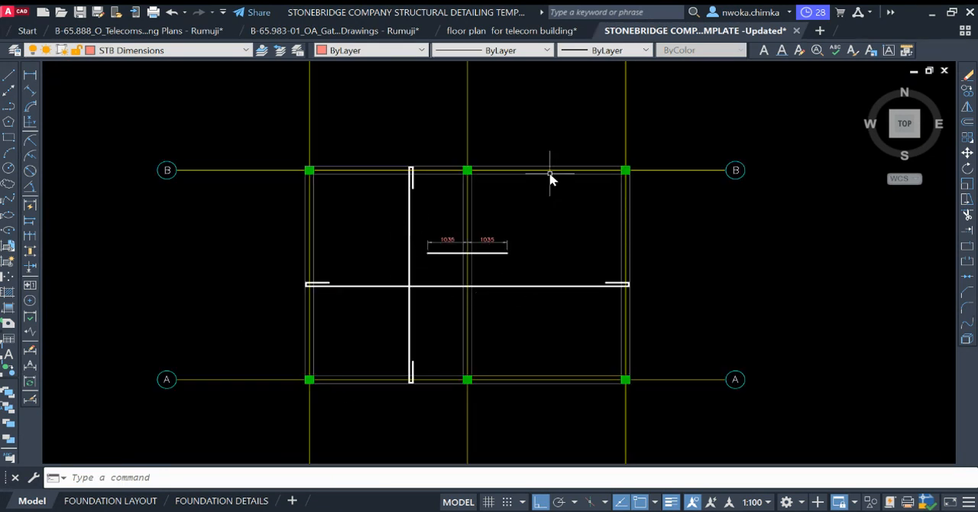
pyautogui.scroll(-5, 624, 271)
pyautogui.scroll(8, 425, 218)
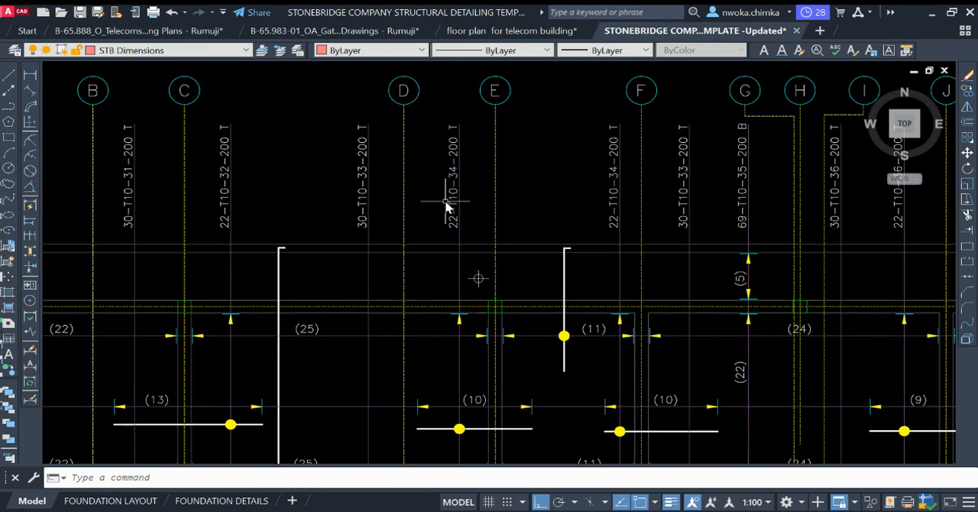
pyautogui.scroll(-2, 481, 78)
pyautogui.scroll(-4, 480, 269)
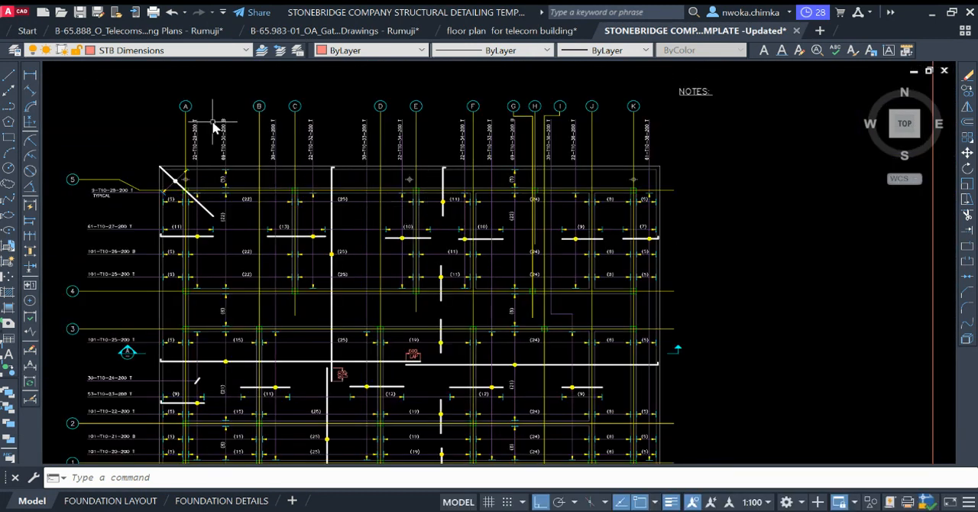
# Step: Make SLABREINCALL the current layer and start a line in the telecom slab detail
pyautogui.scroll(2, 333, 162)
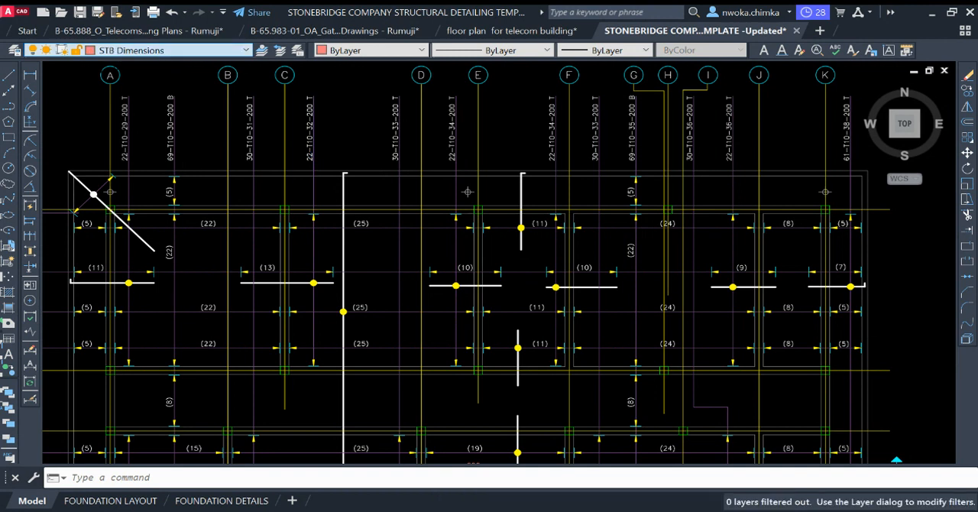
pyautogui.scroll(-10, 177, 212)
pyautogui.scroll(10, 394, 218)
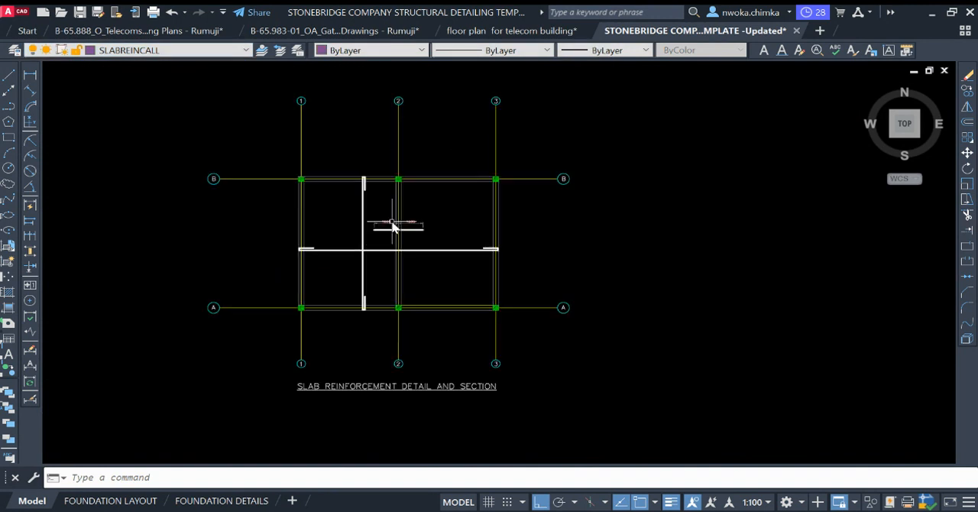
pyautogui.click(9, 76)
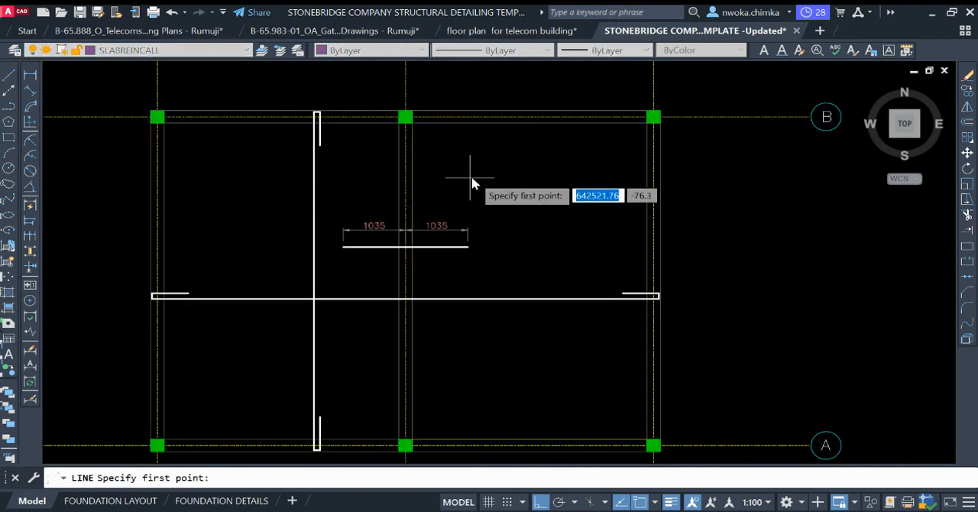
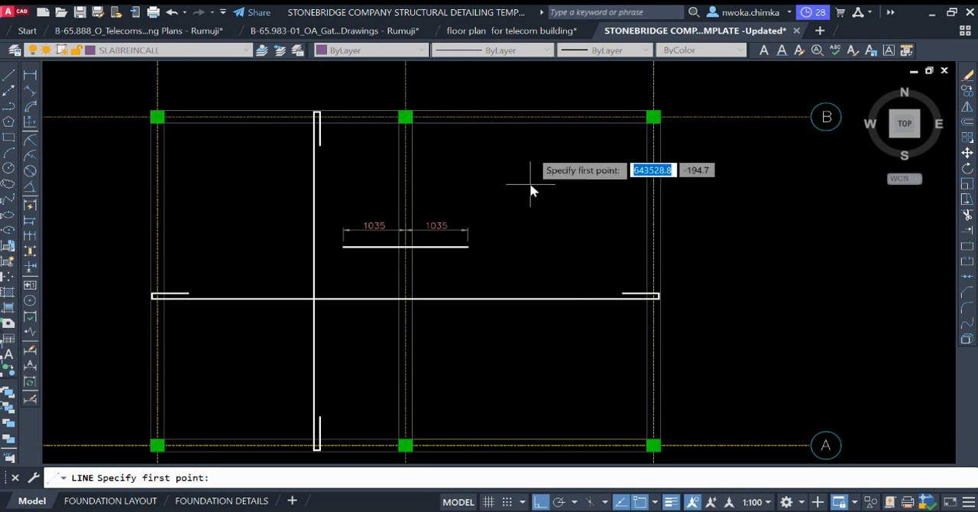
# Step: Draw a vertical callout line between the inner faces of beams B and A, midway between gridlines 2 and 3
pyautogui.click(527, 122)
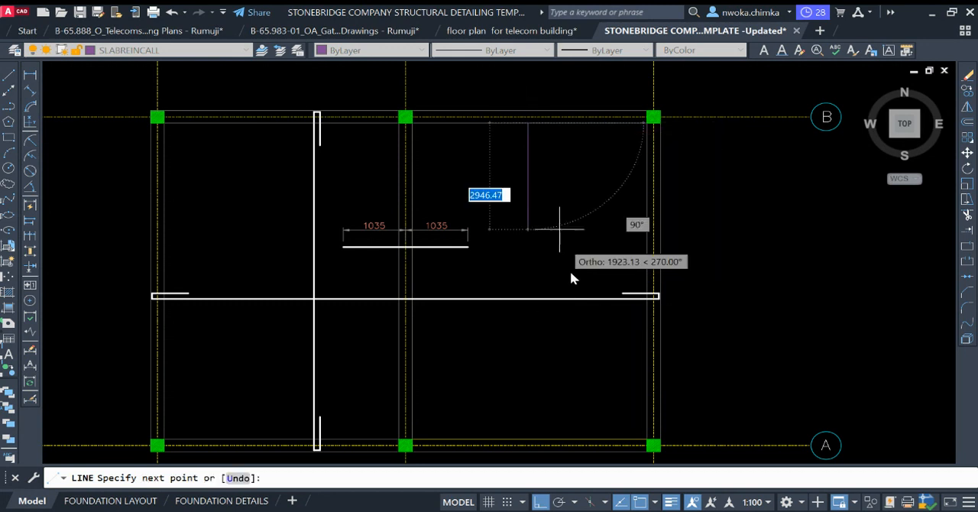
pyautogui.click(527, 441)
pyautogui.press('Escape')
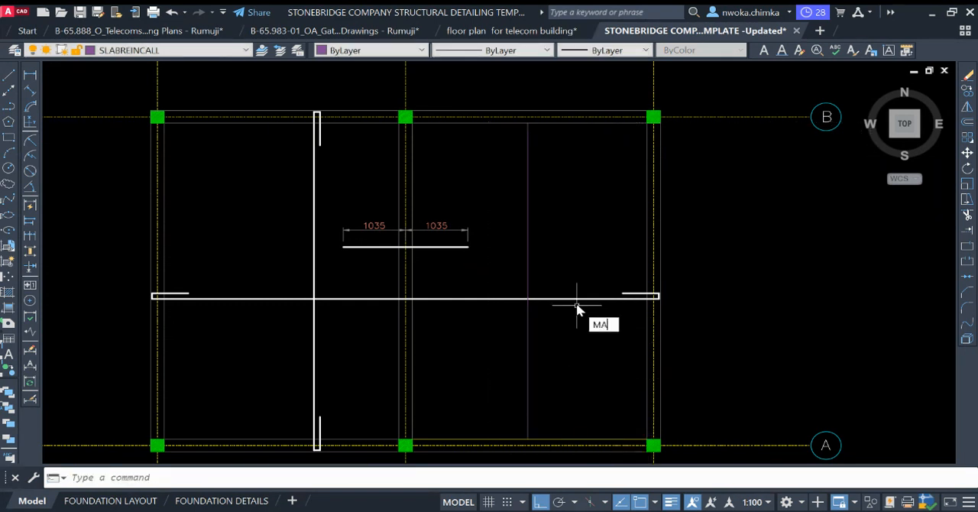
# Step: Match the gridline 2 beam outline's properties onto the inner outline of the gridline A beam between gridlines 2 and 3
pyautogui.press('Return')
pyautogui.click(413, 394)
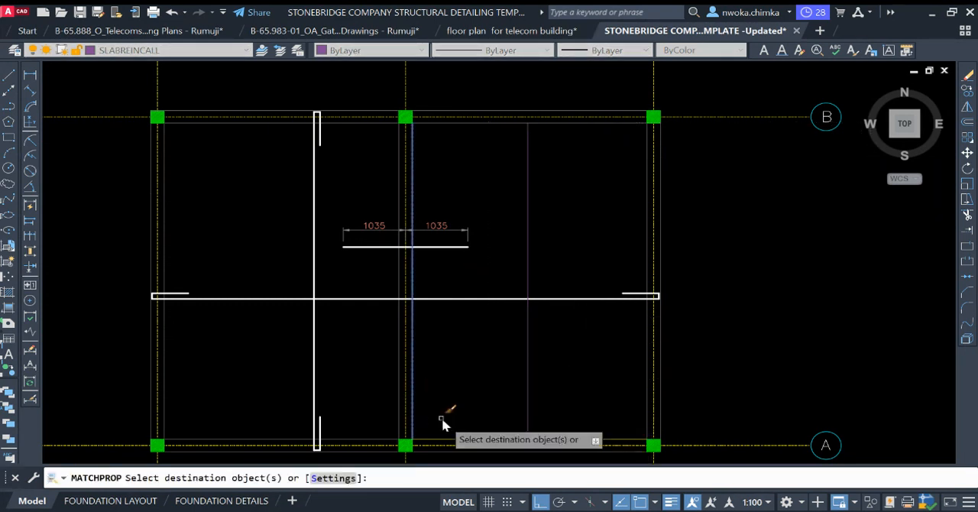
pyautogui.click(439, 439)
pyautogui.press('Escape')
# Step: Shorten the callout line's upper end by 25 from the inner face of the gridline B beam
pyautogui.scroll(-4, 544, 327)
pyautogui.scroll(8, 570, 248)
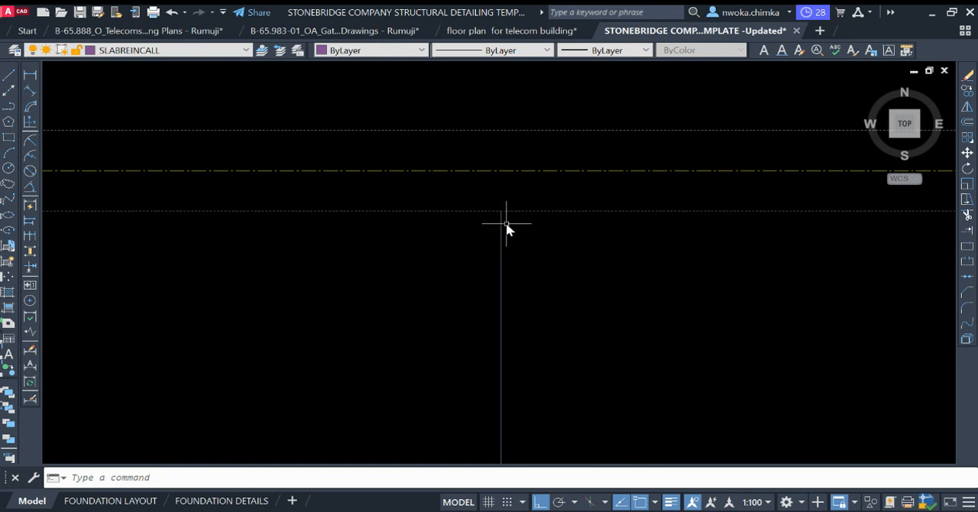
pyautogui.scroll(-2, 501, 213)
pyautogui.scroll(2, 510, 218)
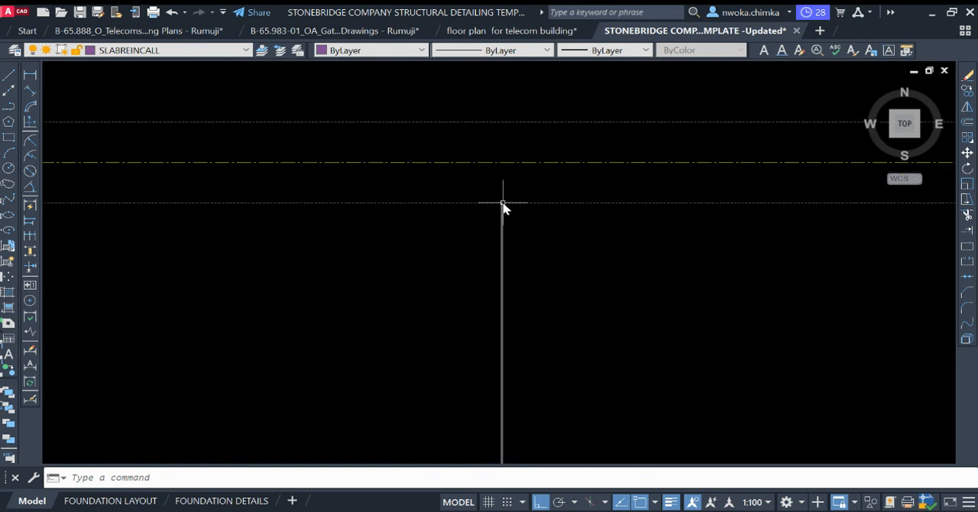
pyautogui.scroll(-2, 504, 214)
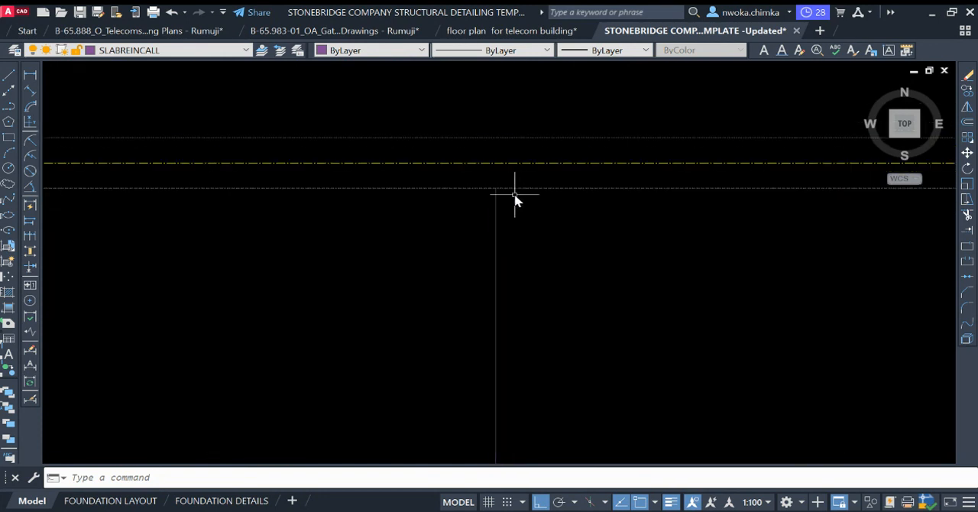
pyautogui.click(496, 208)
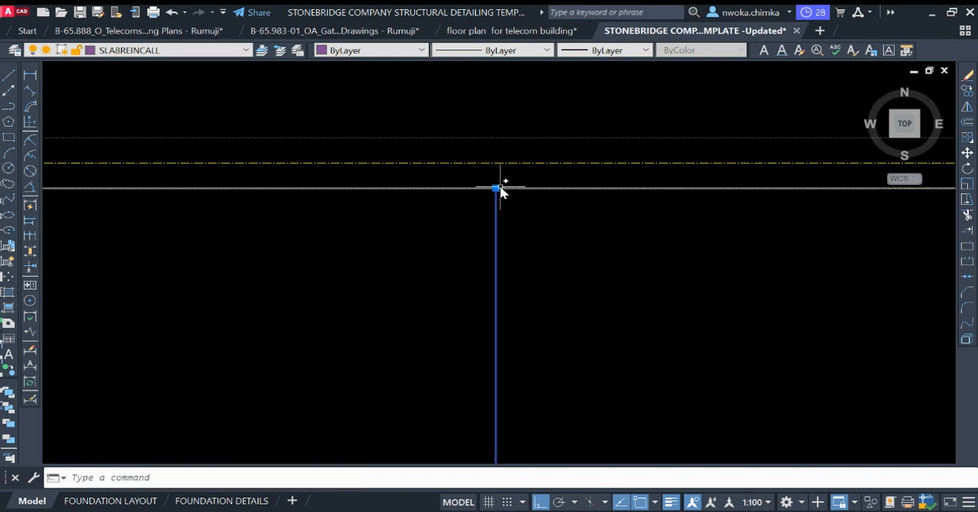
pyautogui.click(496, 188)
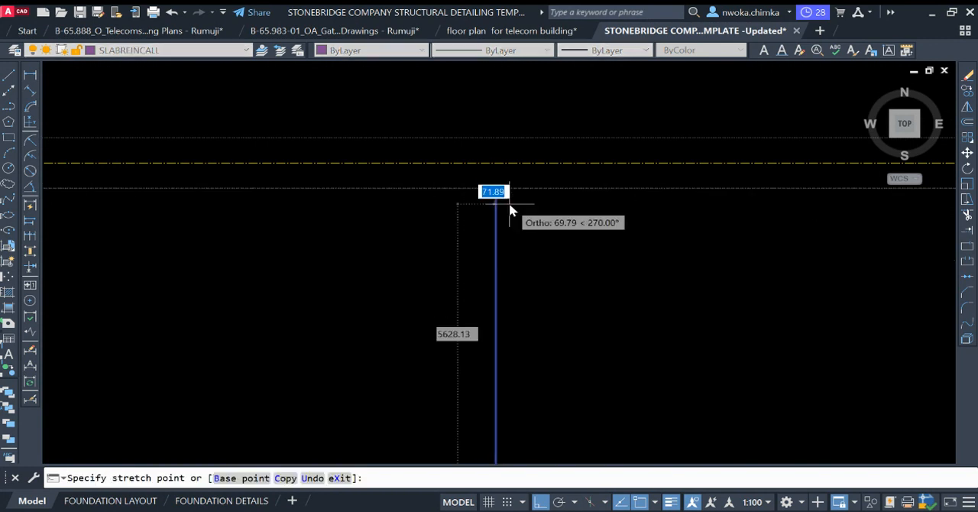
pyautogui.scroll(-1, 507, 210)
pyautogui.write('25')
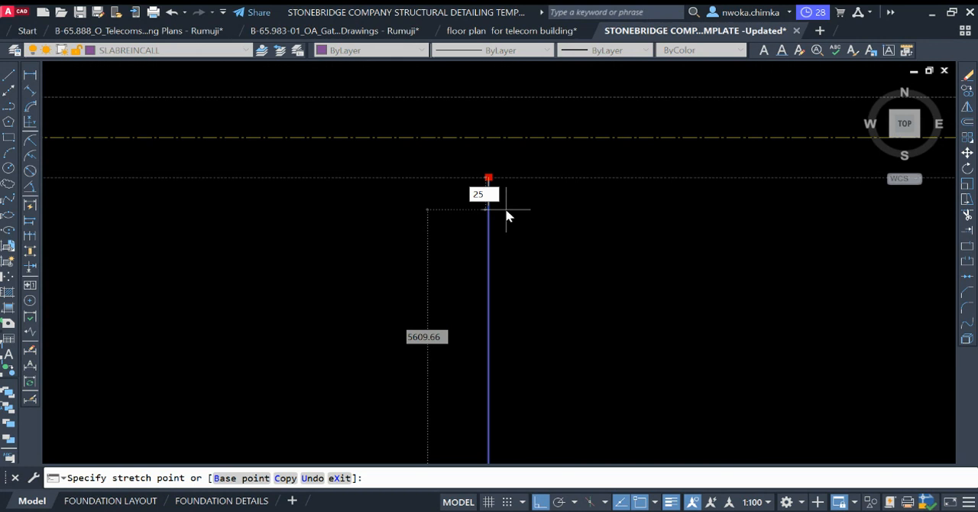
pyautogui.press('Return')
pyautogui.press('Escape')
pyautogui.scroll(4, 499, 178)
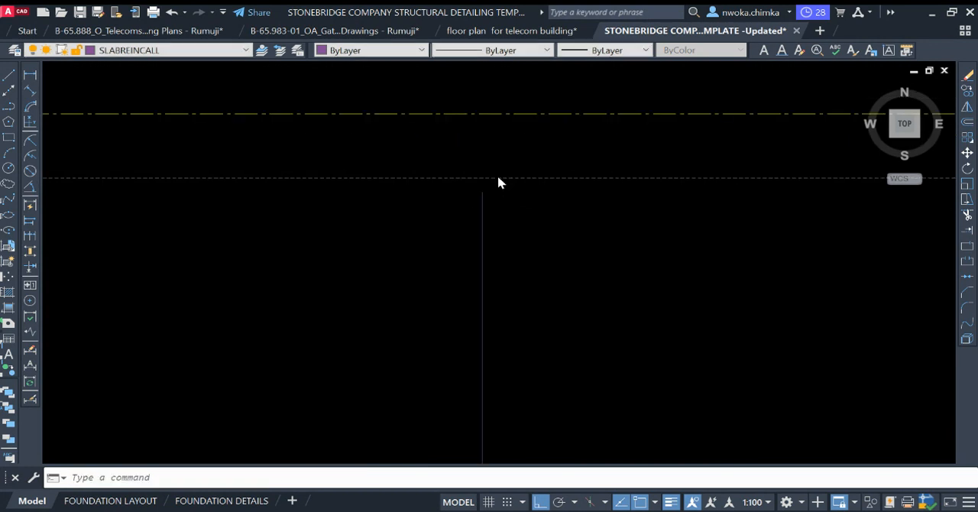
# Step: Measure the gap between the callout line's upper end and the gridline B beam face without placing a dimension
pyautogui.click(31, 75)
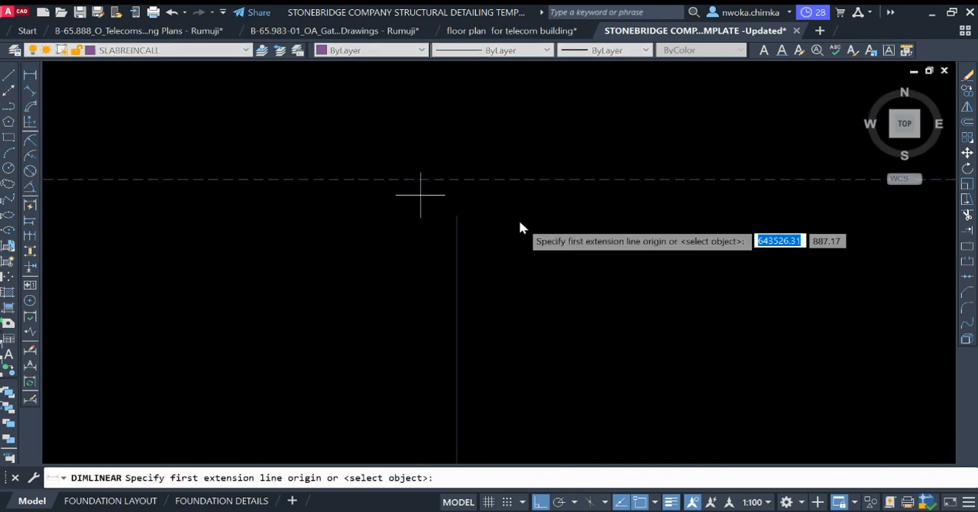
pyautogui.click(457, 217)
pyautogui.click(456, 192)
pyautogui.scroll(-4, 523, 212)
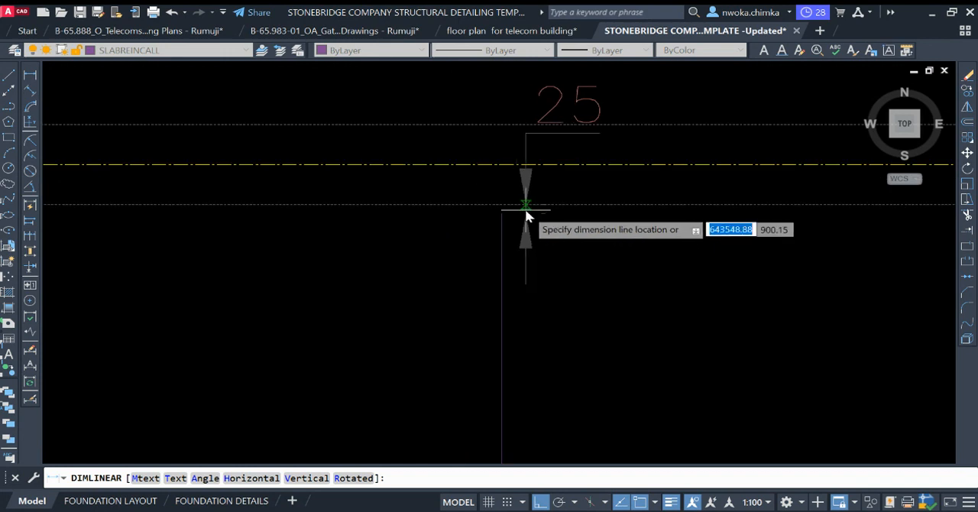
pyautogui.scroll(4, 529, 213)
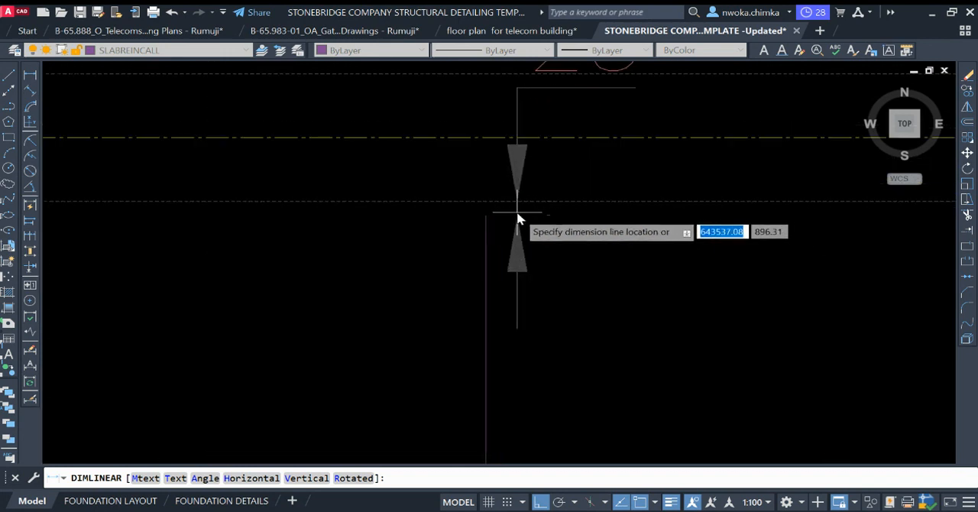
pyautogui.press('Escape')
pyautogui.scroll(4, 499, 215)
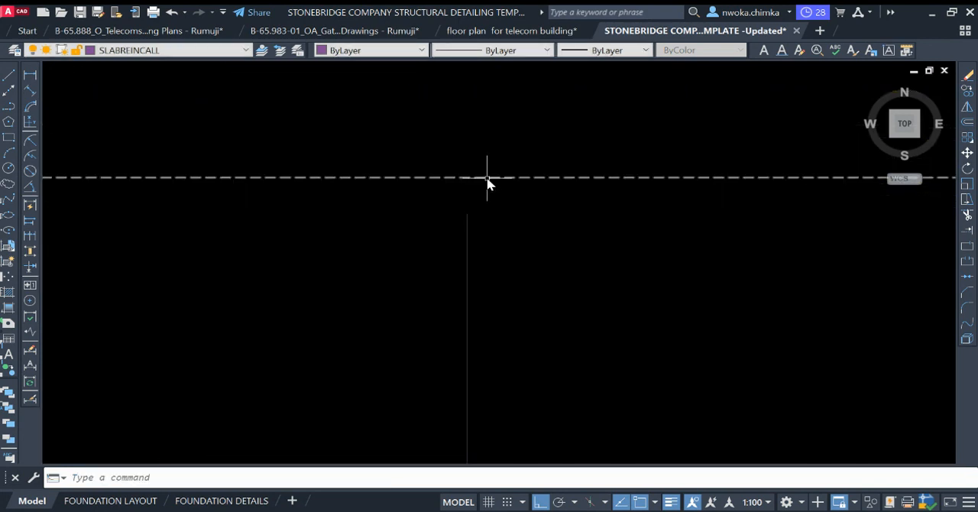
# Step: Shorten the callout line's lower end by 25 from the inner face of the gridline A beam
pyautogui.scroll(-4, 489, 177)
pyautogui.scroll(-2, 504, 150)
pyautogui.moveTo(557, 236); pyautogui.dragTo(538, 339, button='middle')
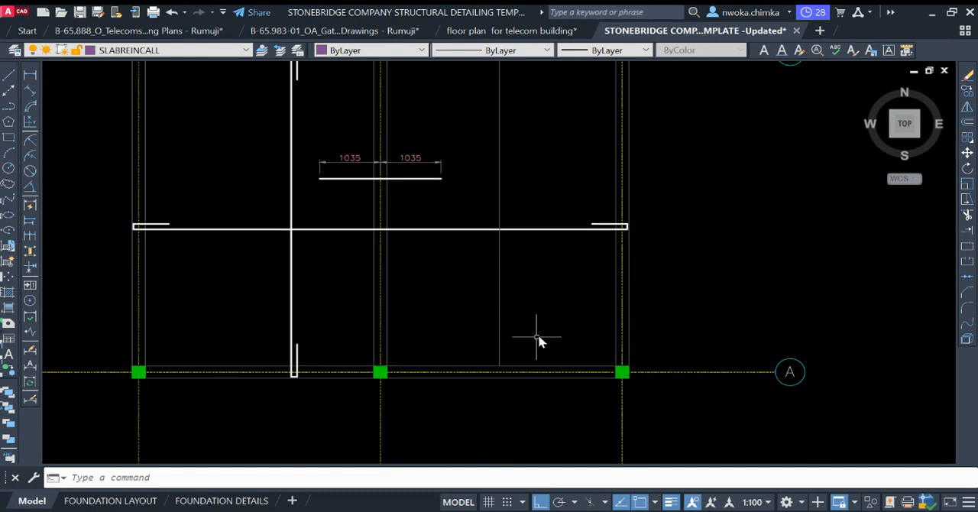
pyautogui.scroll(5, 532, 314)
pyautogui.click(529, 308)
pyautogui.click(450, 340)
pyautogui.scroll(4, 452, 428)
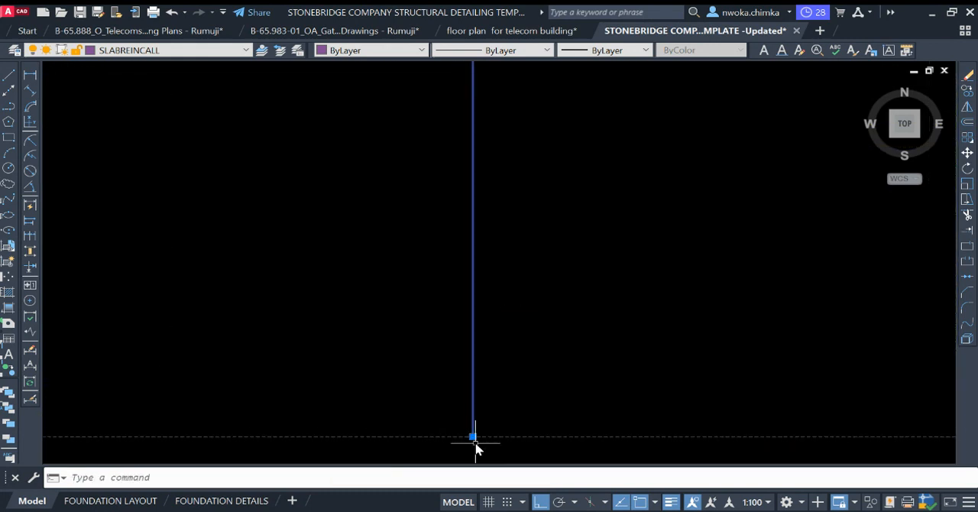
pyautogui.click(473, 437)
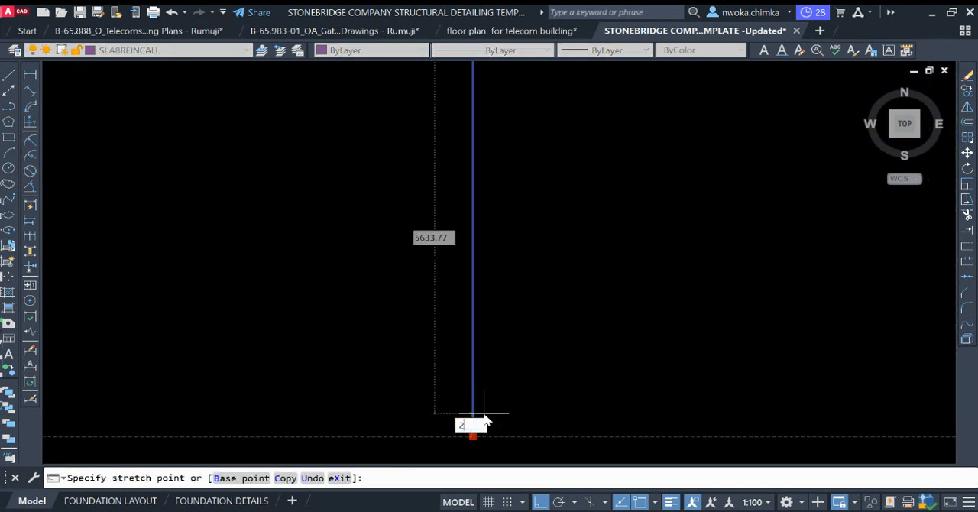
pyautogui.write('25')
pyautogui.press('Return')
# Step: Measure the gap between a callout arrow's end tick and the beam face in the reference slab detail, without placing a dimension
pyautogui.scroll(-5, 545, 400)
pyautogui.scroll(-3, 662, 350)
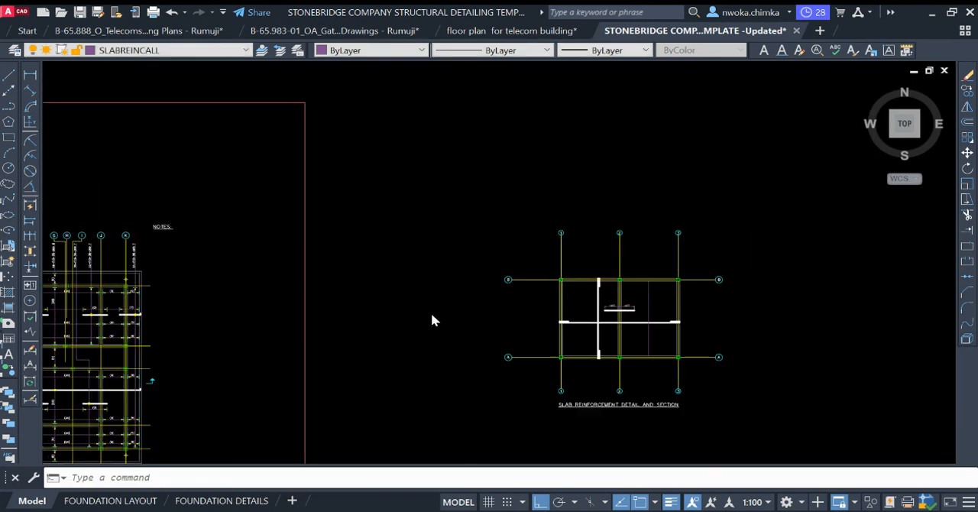
pyautogui.scroll(3, 348, 261)
pyautogui.scroll(6, 348, 261)
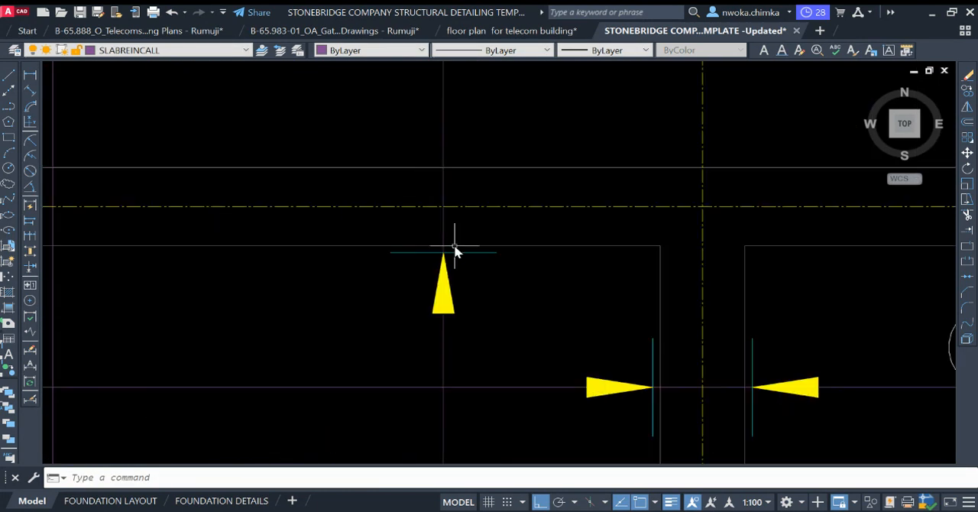
pyautogui.scroll(2, 421, 264)
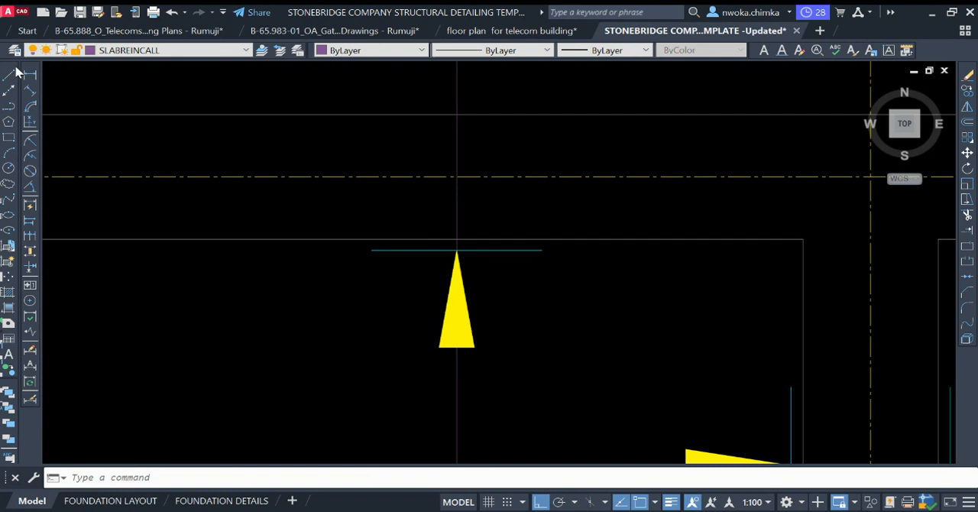
pyautogui.click(29, 75)
pyautogui.click(424, 239)
pyautogui.click(425, 250)
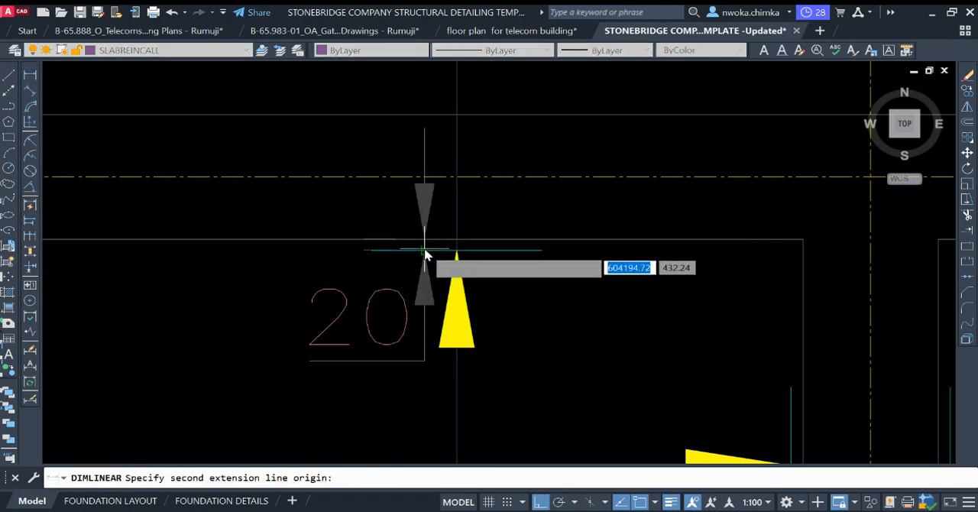
pyautogui.press('Escape')
# Step: Copy the upward arrowhead and end tick from the reference slab detail to the upper end of the telecom callout line
pyautogui.scroll(-2, 427, 248)
pyautogui.click(360, 219)
pyautogui.click(547, 346)
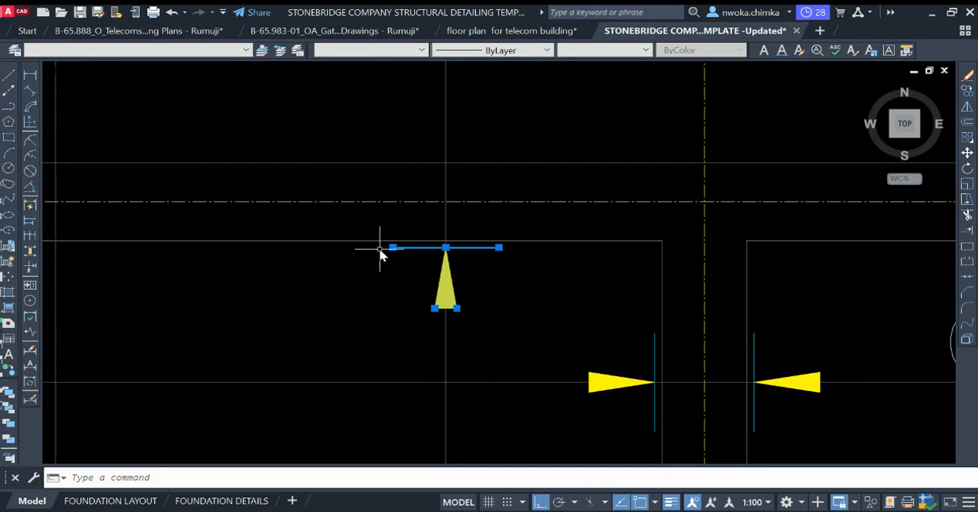
pyautogui.scroll(-3, 380, 254)
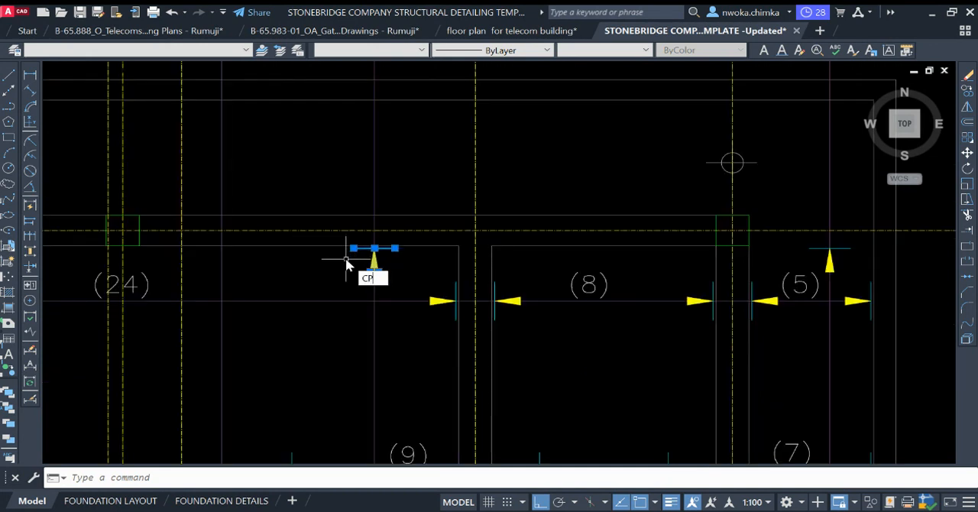
pyautogui.press('Return')
pyautogui.scroll(8, 375, 258)
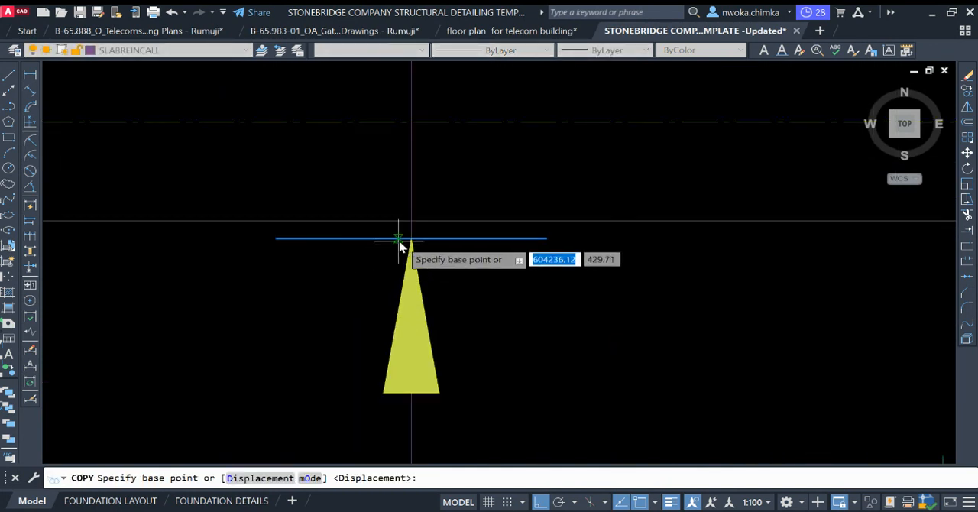
pyautogui.click(413, 240)
pyautogui.scroll(-10, 258, 192)
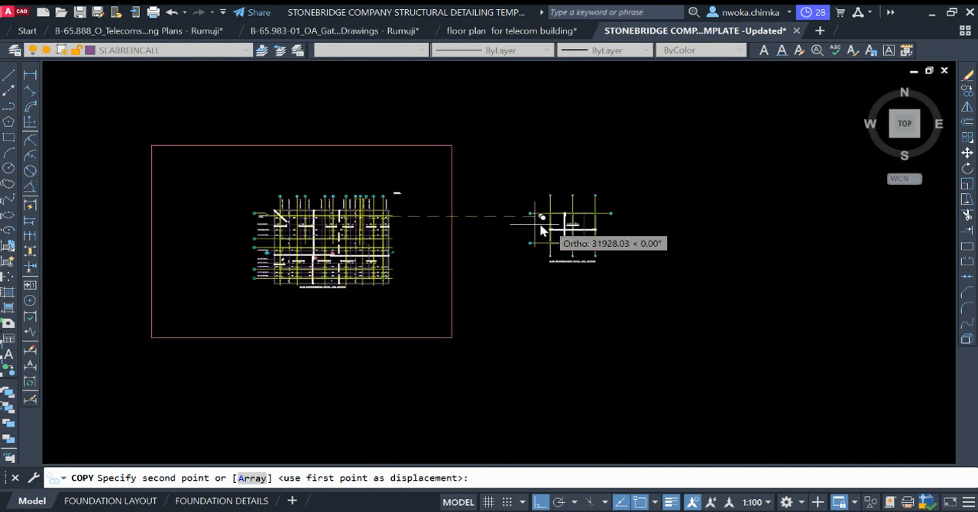
pyautogui.scroll(10, 541, 229)
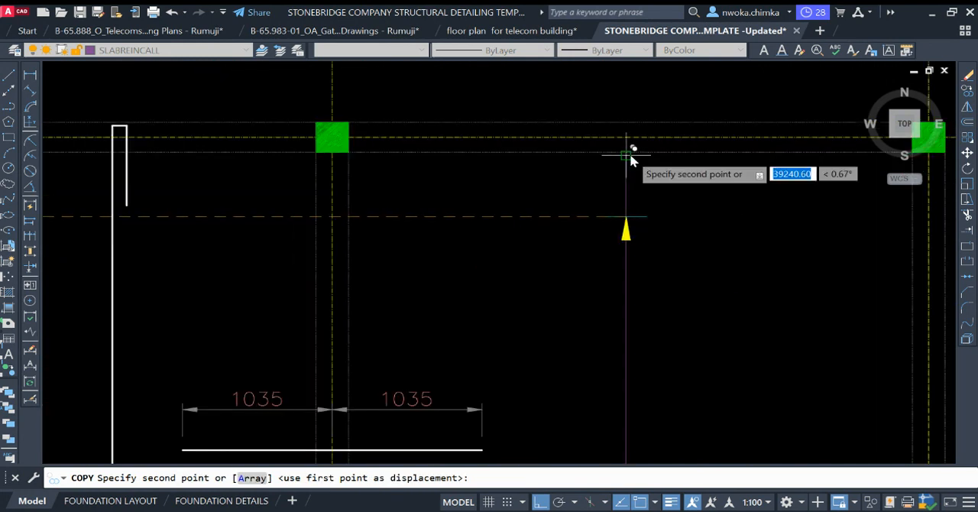
pyautogui.click(627, 156)
pyautogui.scroll(-10, 612, 195)
pyautogui.press('Escape')
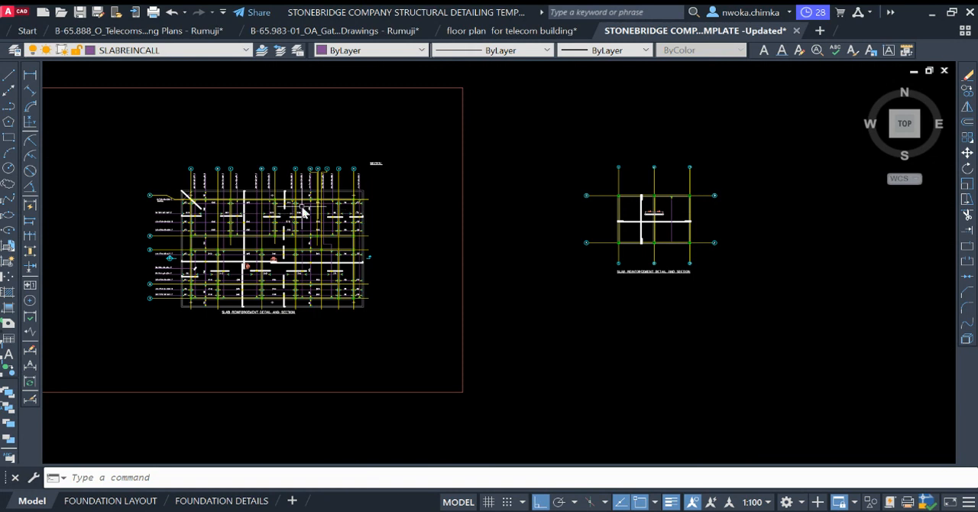
# Step: Copy the downward arrowhead and end tick from the reference slab detail to the lower end of the telecom callout line
pyautogui.scroll(10, 303, 213)
pyautogui.click(388, 311)
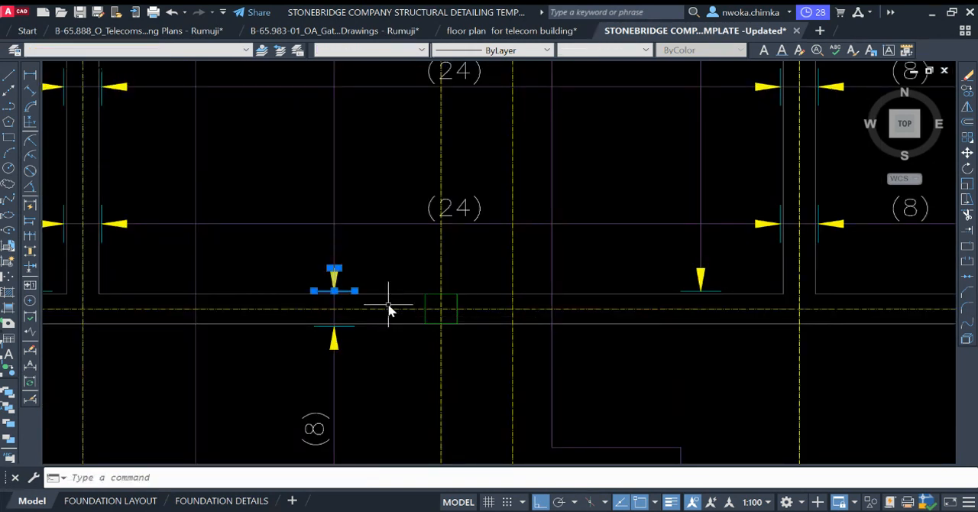
pyautogui.write('co')
pyautogui.press('Return')
pyautogui.scroll(3, 328, 294)
pyautogui.scroll(3, 316, 289)
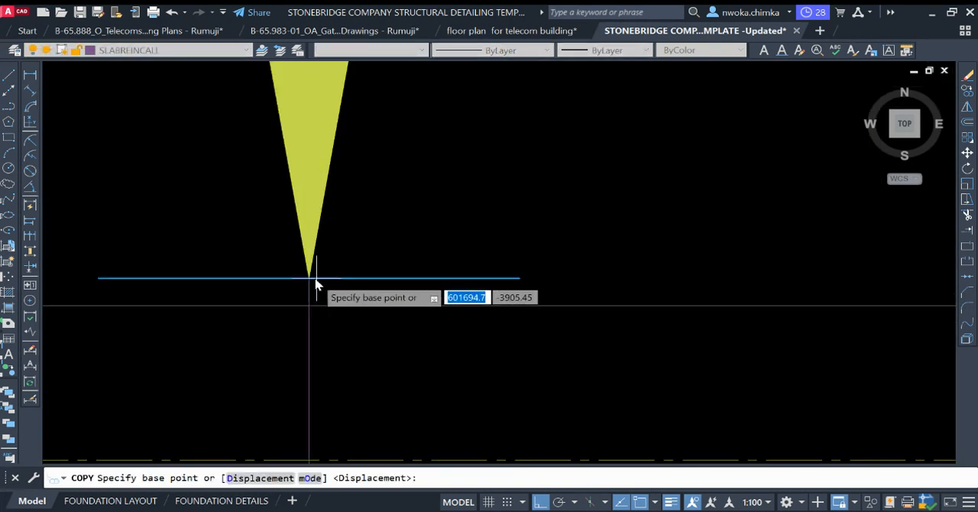
pyautogui.click(309, 277)
pyautogui.scroll(-12, 298, 229)
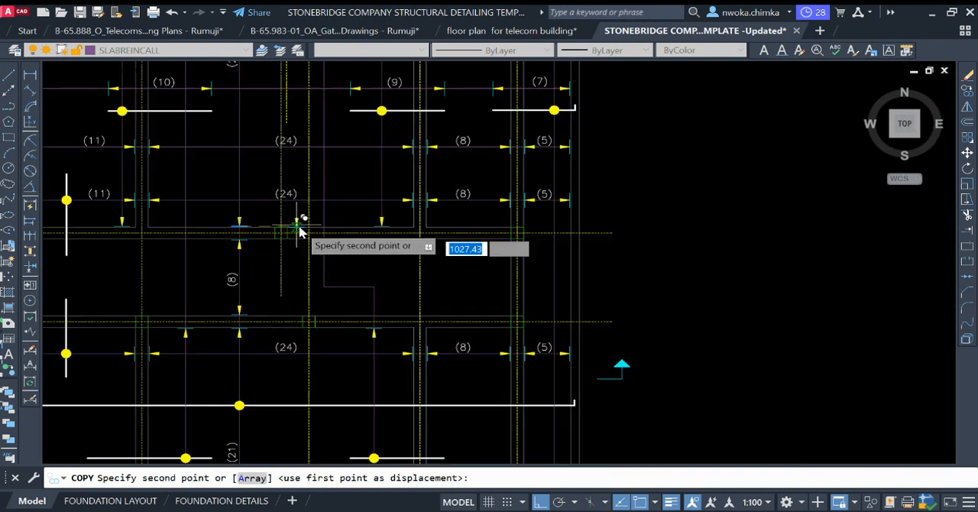
pyautogui.moveTo(611, 258); pyautogui.dragTo(191, 257, button='middle')
pyautogui.scroll(-2, 375, 257)
pyautogui.scroll(4, 633, 249)
pyautogui.scroll(4, 633, 252)
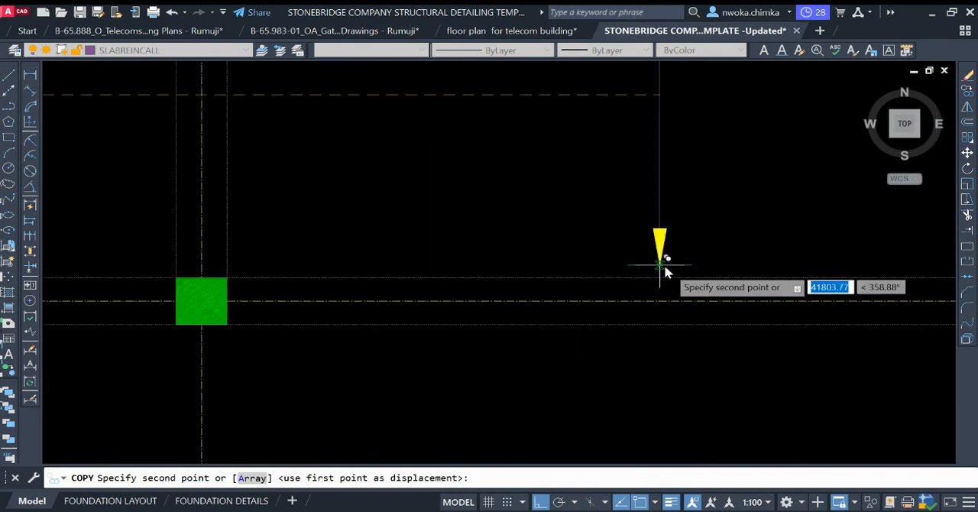
pyautogui.scroll(3, 657, 267)
pyautogui.click(644, 281)
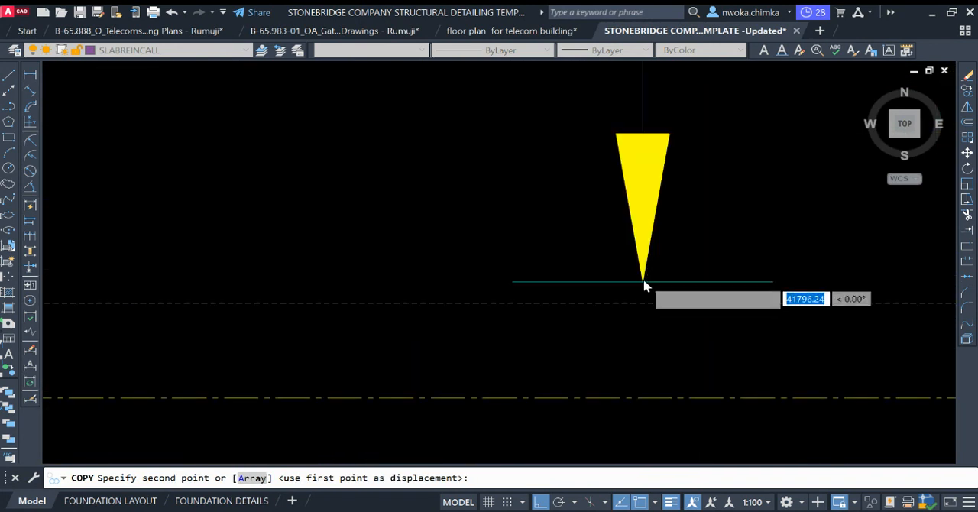
pyautogui.scroll(-6, 566, 299)
pyautogui.press('Escape')
# Step: Examine the yellow dots that mark where callout lines cross the bars in the reference slab detail
pyautogui.scroll(-8, 622, 244)
pyautogui.moveTo(493, 205); pyautogui.dragTo(640, 216, button='middle')
pyautogui.scroll(-3, 641, 216)
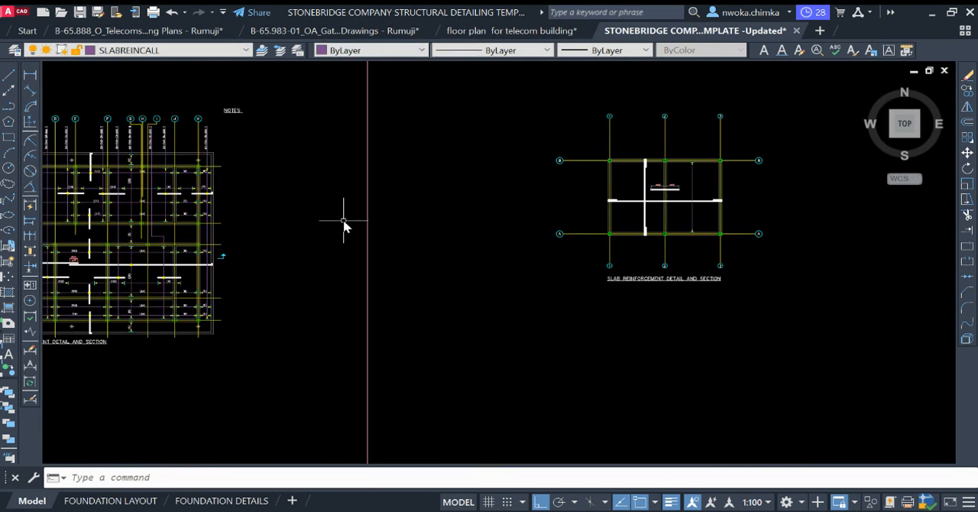
pyautogui.moveTo(315, 221); pyautogui.dragTo(553, 241, button='middle')
pyautogui.scroll(4, 407, 211)
pyautogui.scroll(2, 410, 217)
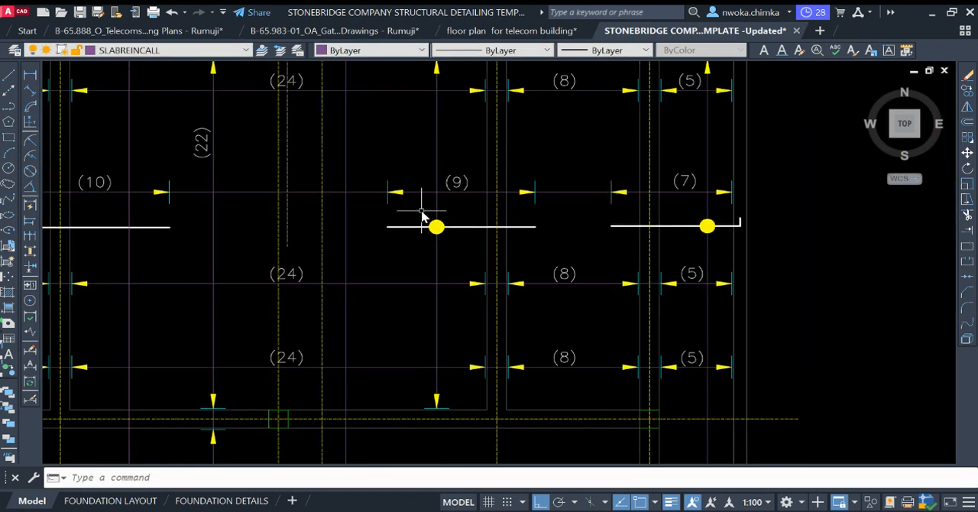
pyautogui.click(435, 227)
pyautogui.scroll(-5, 472, 252)
pyautogui.scroll(2, 360, 284)
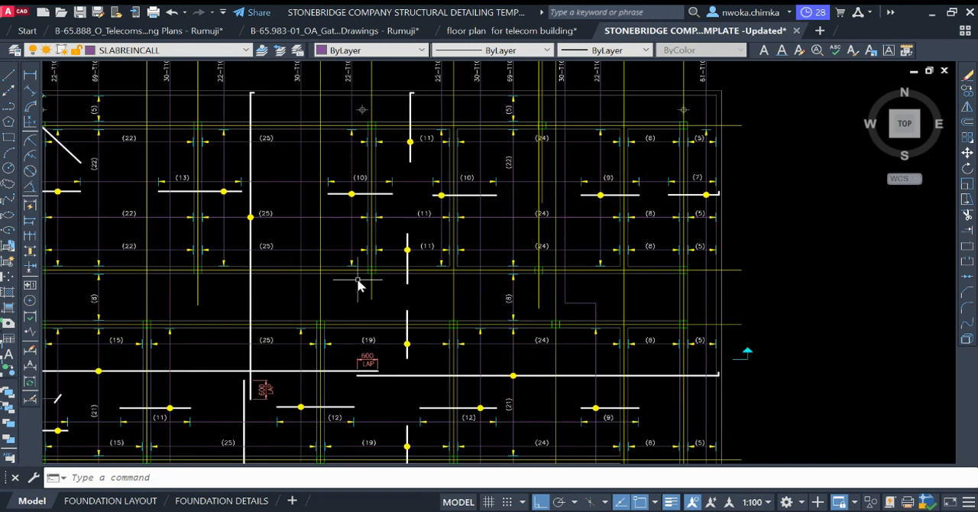
# Step: Copy the yellow crossing dot from the reference slab detail to where the telecom callout line crosses the horizontal bar
pyautogui.scroll(3, 237, 209)
pyautogui.click(261, 221)
pyautogui.click(303, 255)
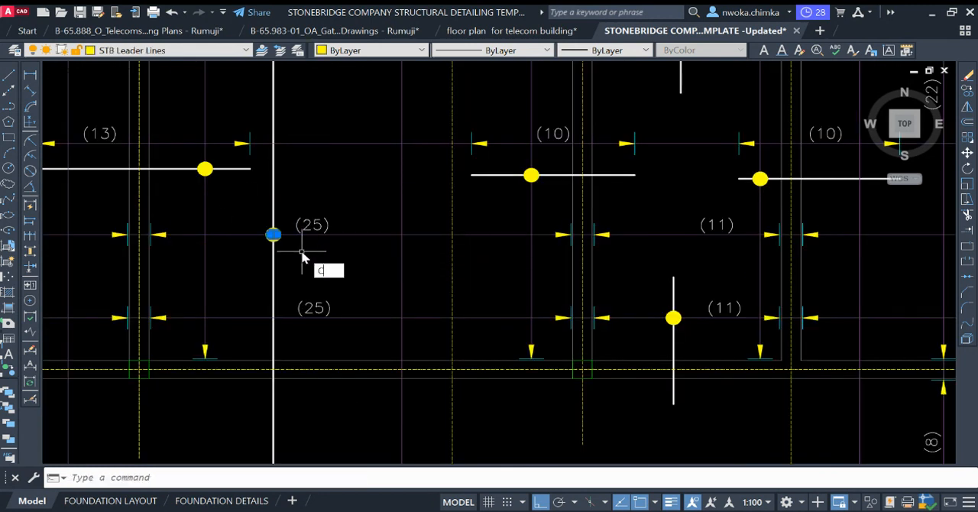
pyautogui.press('Return')
pyautogui.scroll(4, 276, 232)
pyautogui.click(278, 229)
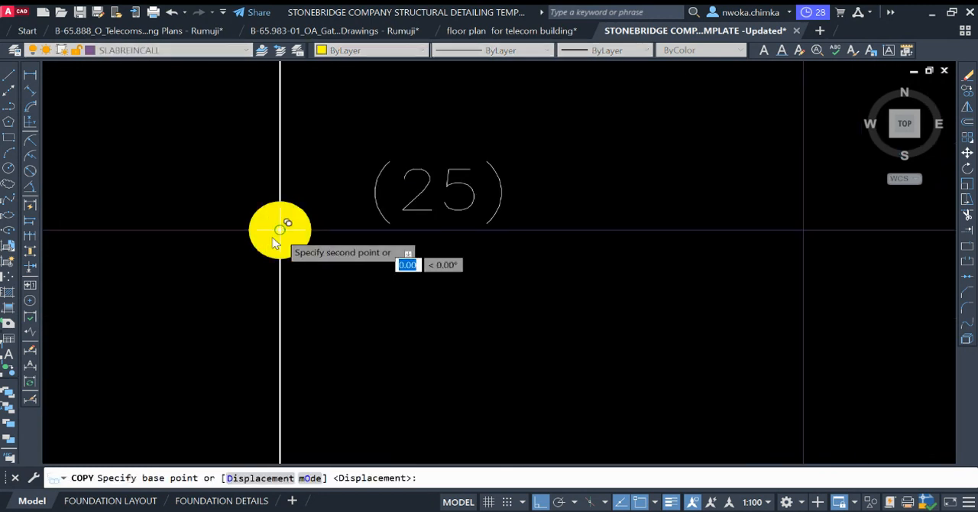
pyautogui.scroll(-7, 222, 244)
pyautogui.scroll(-5, 542, 256)
pyautogui.scroll(8, 535, 227)
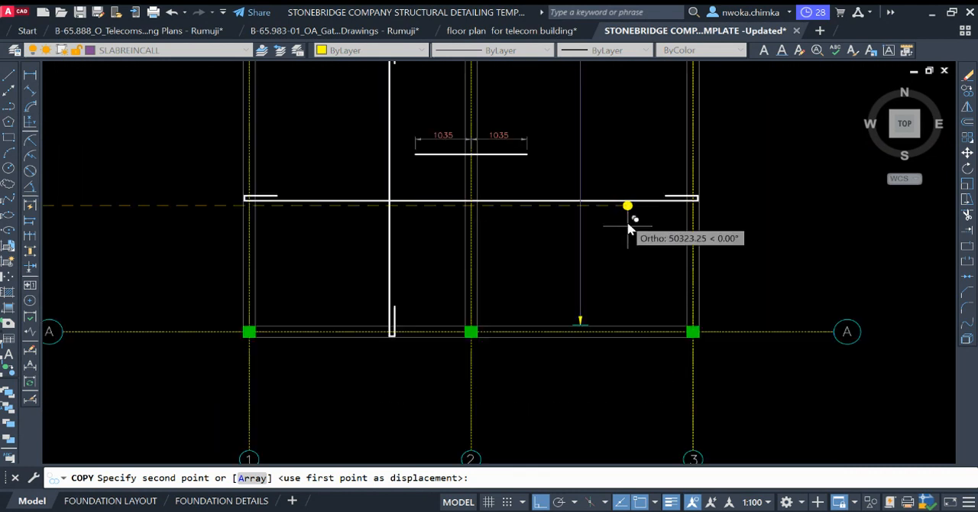
pyautogui.scroll(6, 578, 199)
pyautogui.click(584, 201)
pyautogui.scroll(-2, 585, 276)
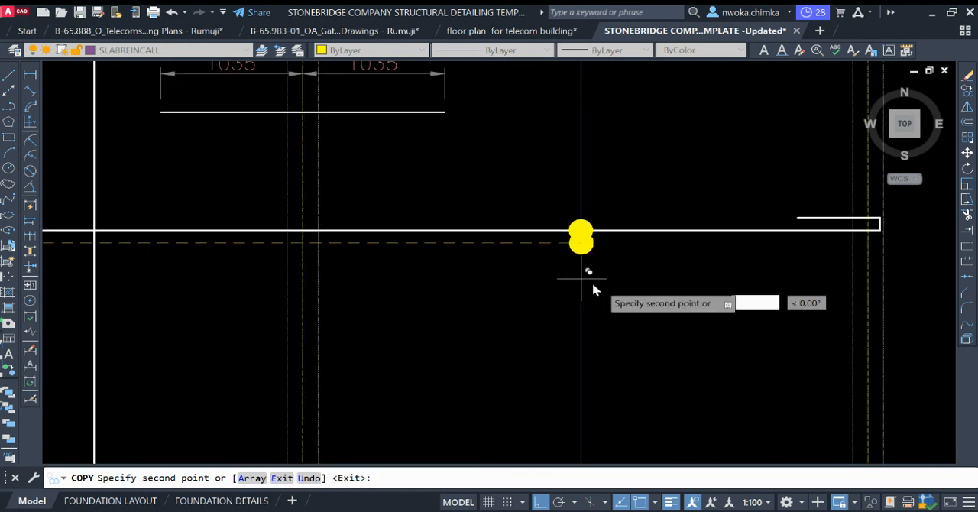
pyautogui.press('Escape')
# Step: Draw a vertical line about 4270 mm long upward from the telecom callout's upper arrow tip, extending past grid B
pyautogui.scroll(-8, 614, 269)
pyautogui.scroll(-6, 633, 261)
pyautogui.scroll(10, 443, 221)
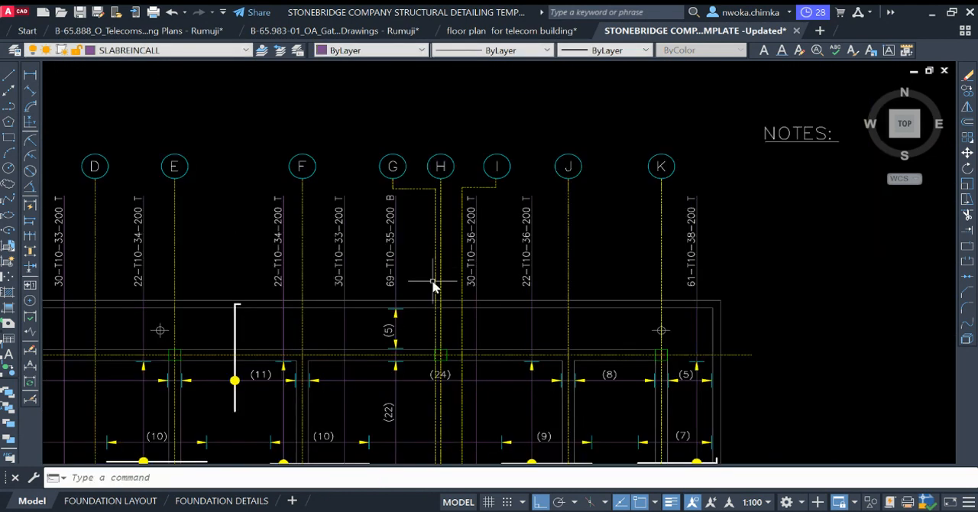
pyautogui.scroll(2, 477, 159)
pyautogui.scroll(-2, 368, 217)
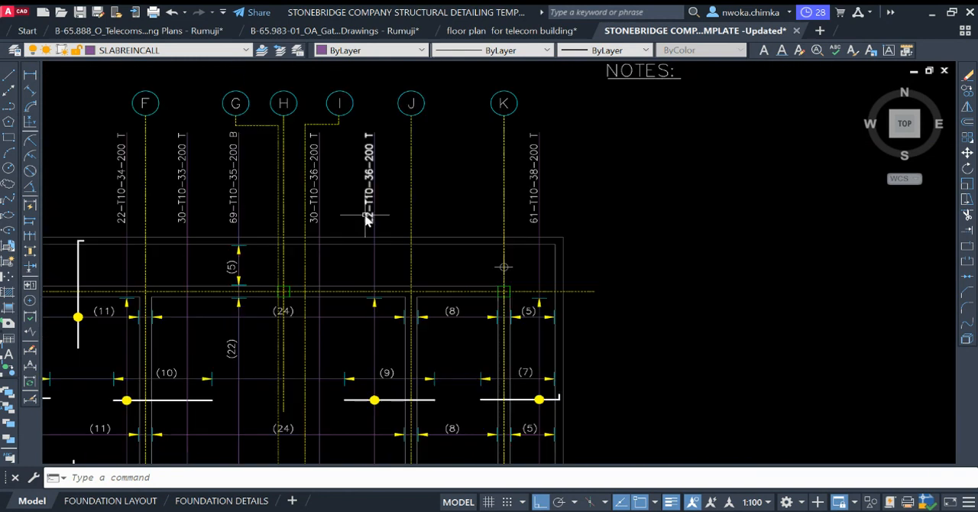
pyautogui.press('Return')
pyautogui.scroll(-5, 633, 257)
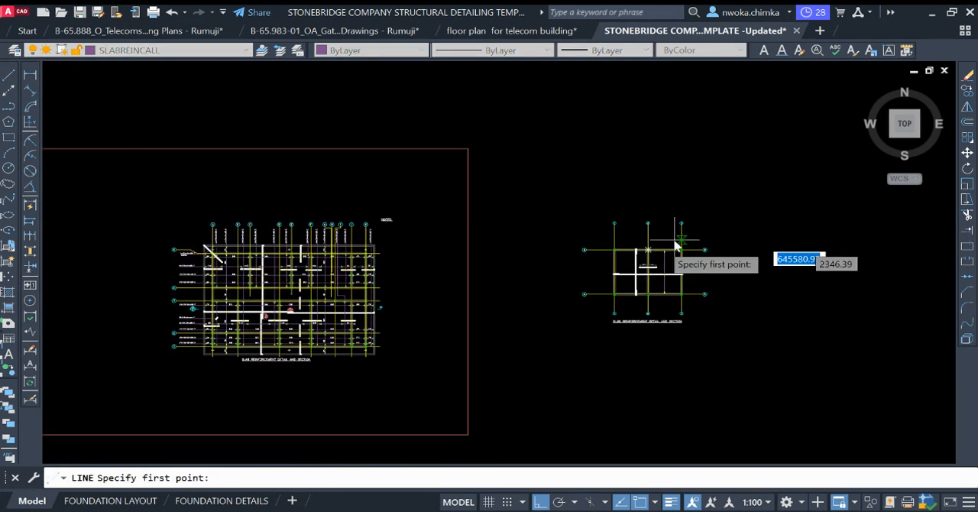
pyautogui.scroll(8, 739, 238)
pyautogui.scroll(6, 739, 238)
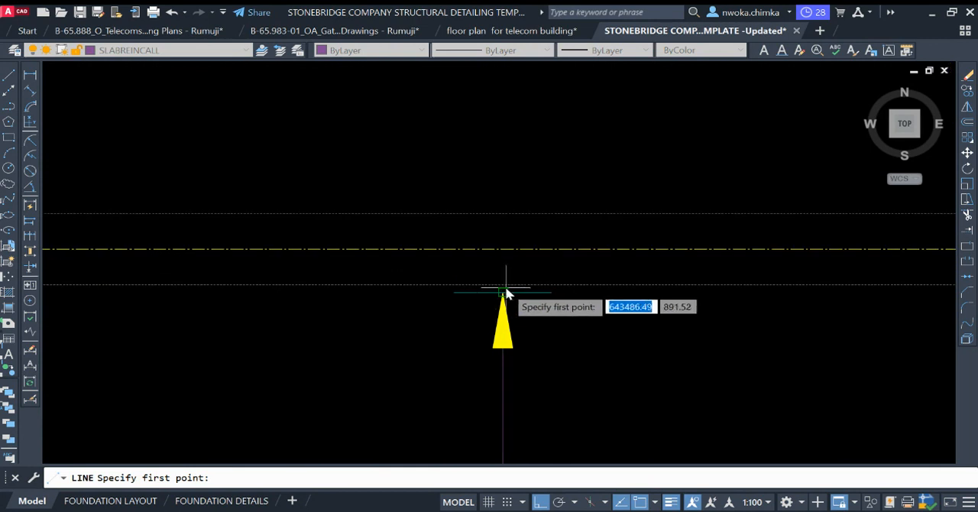
pyautogui.click(502, 297)
pyautogui.scroll(-4, 508, 199)
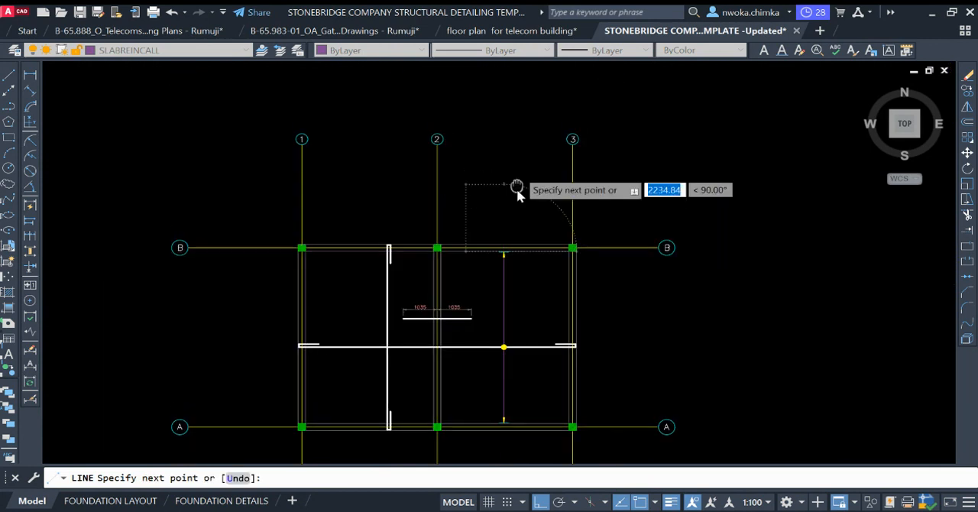
pyautogui.press('Escape')
# Step: Copy the bar label 22-T10-36-200 T from the reference slab detail to beside the extended telecom callout line
pyautogui.scroll(-6, 504, 229)
pyautogui.scroll(10, 456, 223)
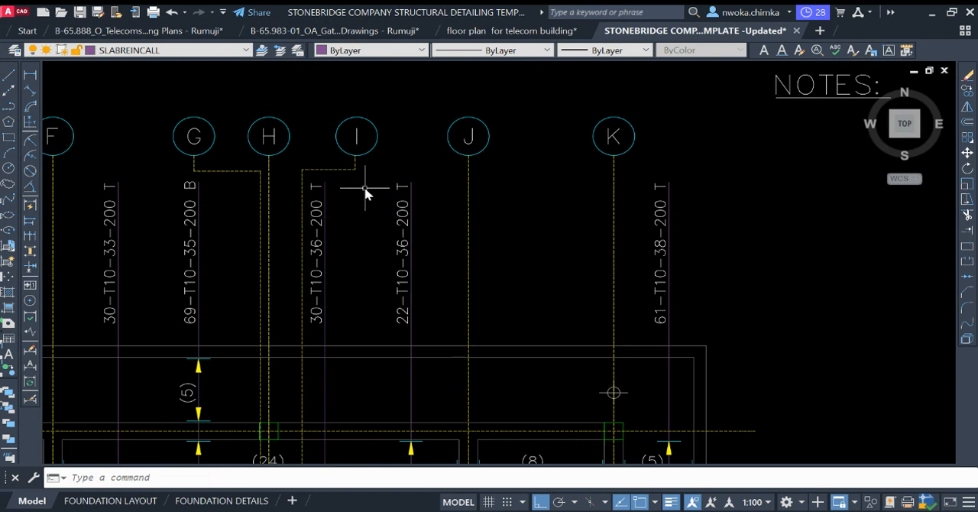
pyautogui.write('co')
pyautogui.press('space')
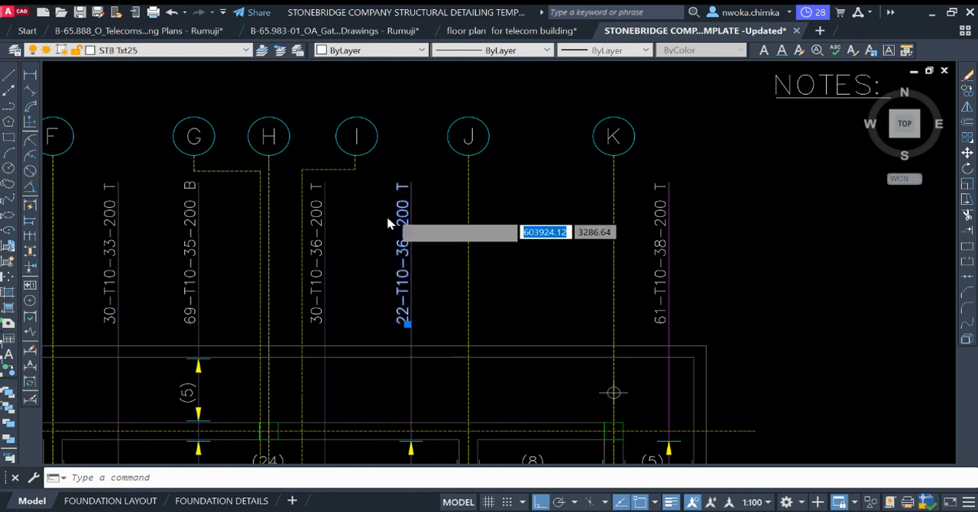
pyautogui.click(411, 182)
pyautogui.scroll(-6, 245, 214)
pyautogui.scroll(-2, 320, 218)
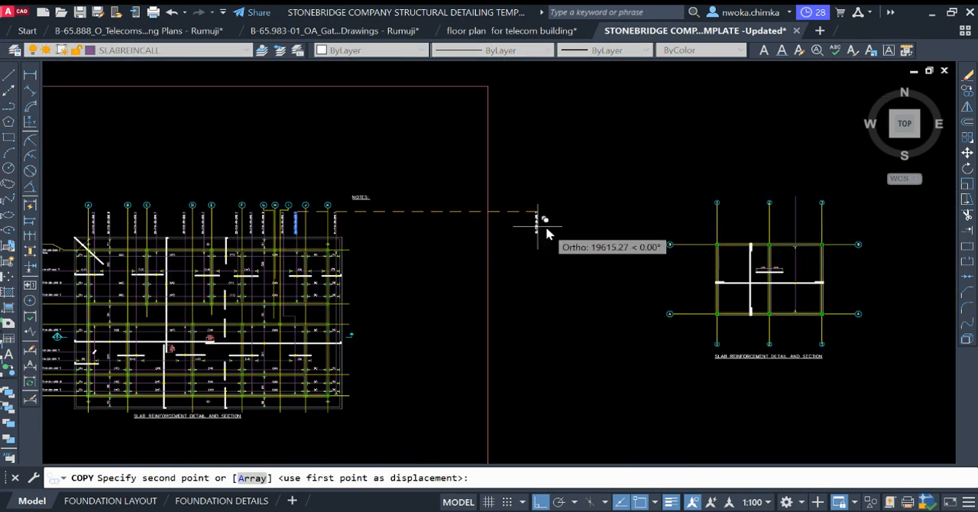
pyautogui.moveTo(753, 233); pyautogui.dragTo(512, 233, button='middle')
pyautogui.scroll(4, 553, 214)
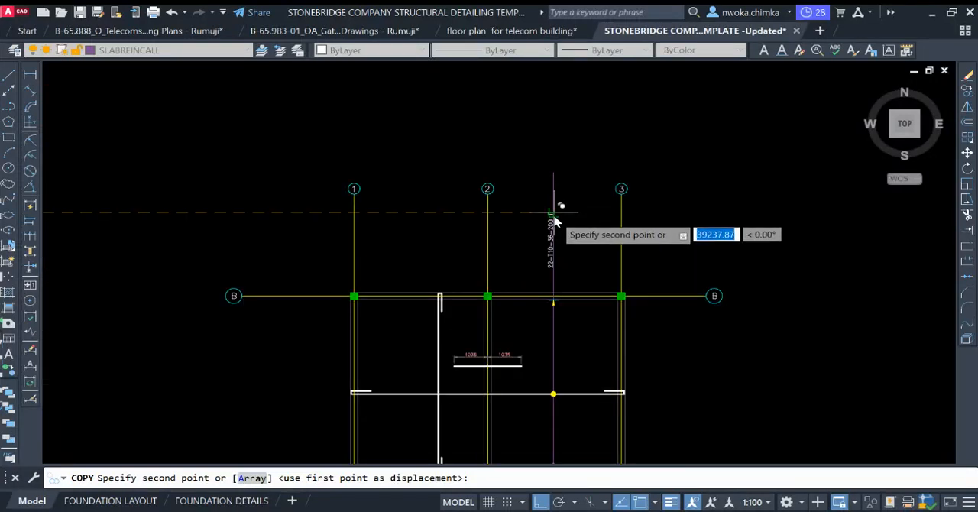
pyautogui.click(553, 218)
pyautogui.scroll(4, 550, 222)
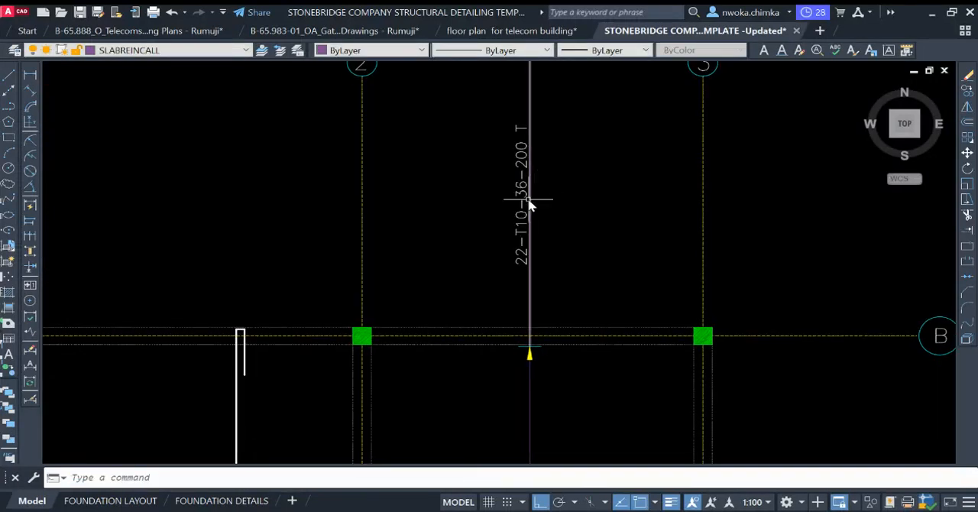
# Step: Shorten the extended callout line so its upper end sits just above the copied bar label
pyautogui.moveTo(528, 200); pyautogui.dragTo(515, 306, button='middle')
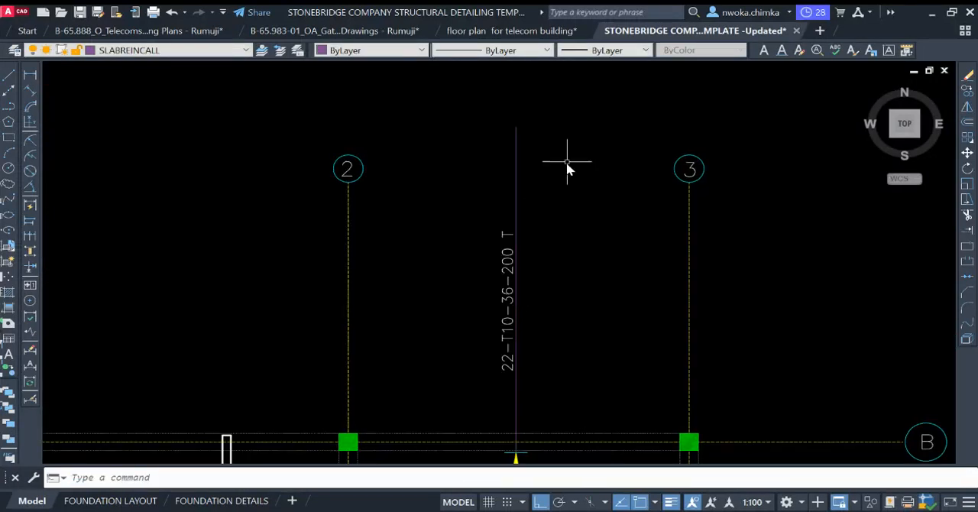
pyautogui.click(516, 127)
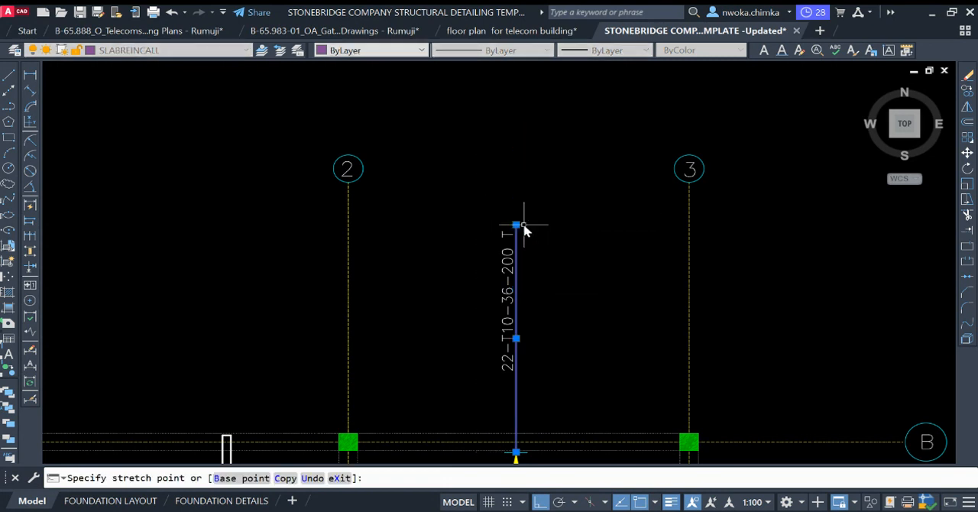
pyautogui.click(519, 220)
# Step: Add a vertical linear dimension between the telecom callout line's upper and lower end ticks, placed beside the line
pyautogui.scroll(-2, 535, 212)
pyautogui.moveTo(533, 268); pyautogui.dragTo(504, 193, button='middle')
pyautogui.scroll(-2, 505, 195)
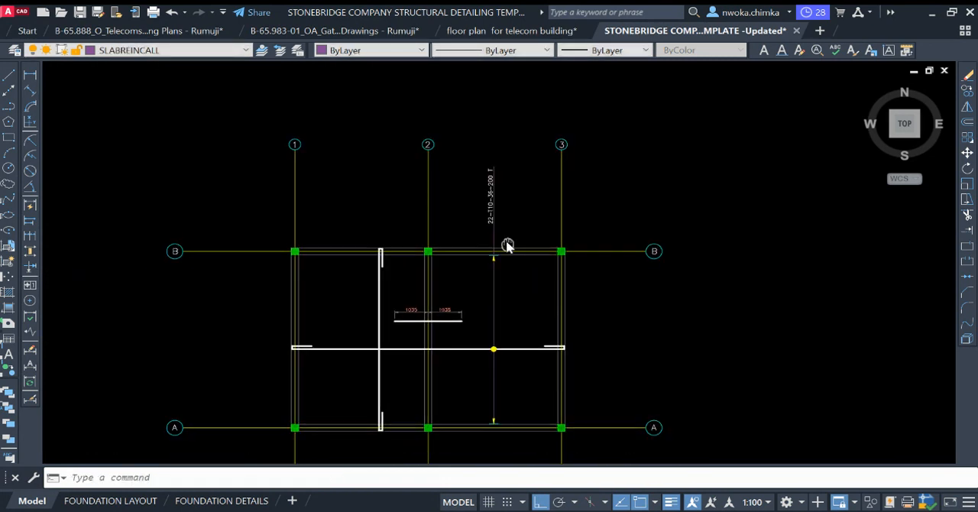
pyautogui.moveTo(507, 245); pyautogui.dragTo(505, 183, button='middle')
pyautogui.scroll(2, 503, 222)
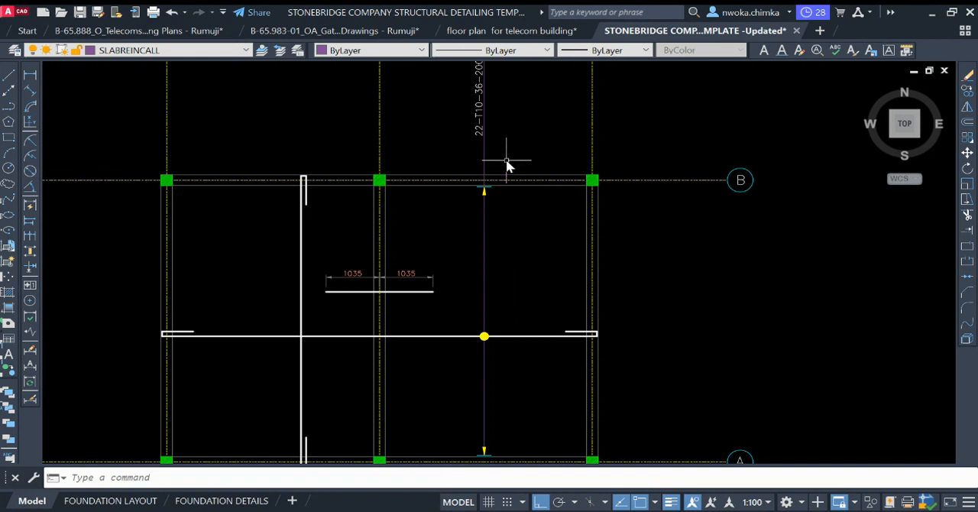
pyautogui.moveTo(483, 306); pyautogui.dragTo(478, 249, button='middle')
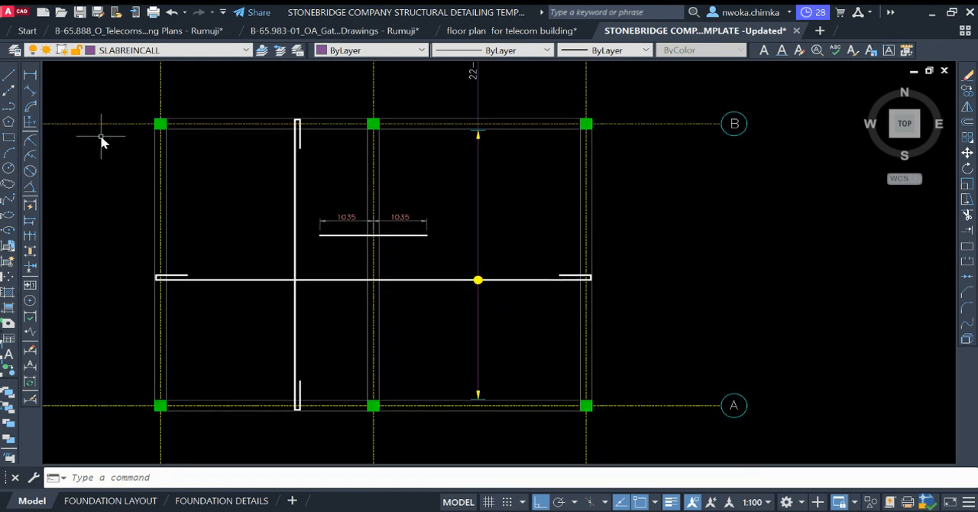
pyautogui.click(30, 75)
pyautogui.scroll(4, 487, 138)
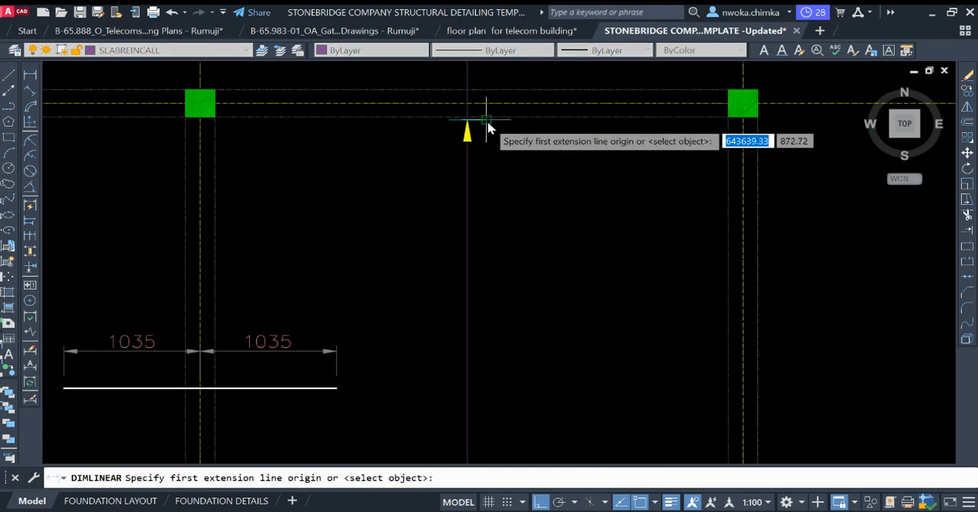
pyautogui.click(486, 120)
pyautogui.scroll(-4, 488, 125)
pyautogui.scroll(4, 497, 389)
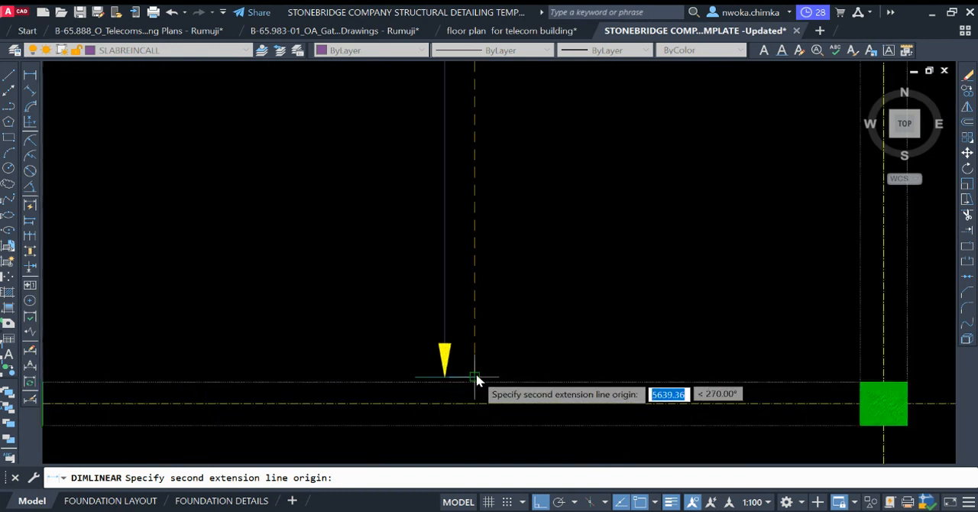
pyautogui.click(475, 376)
pyautogui.scroll(-4, 477, 374)
pyautogui.moveTo(539, 308); pyautogui.dragTo(531, 343, button='middle')
pyautogui.click(532, 321)
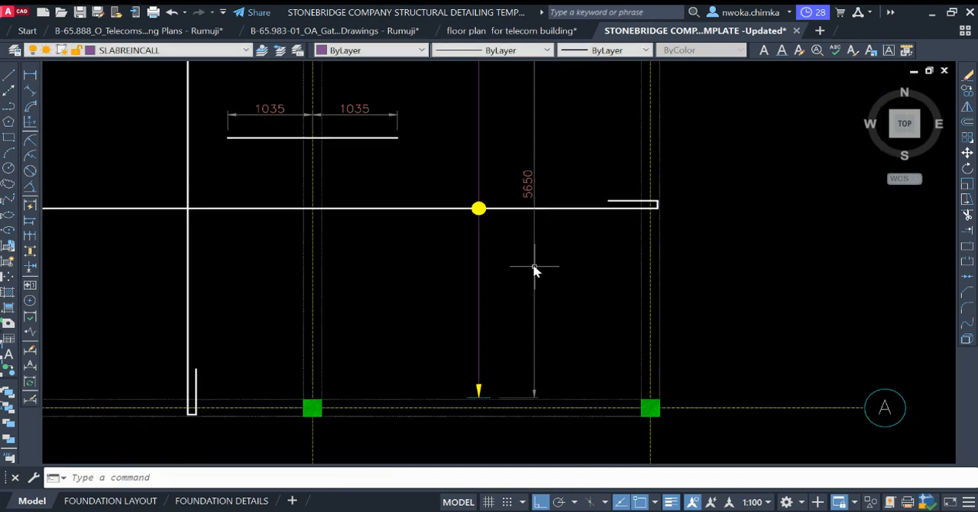
# Step: Examine the vertical dimension beside the callout line for the length over which the bars are distributed
pyautogui.scroll(3, 541, 177)
pyautogui.scroll(2, 541, 177)
pyautogui.scroll(-2, 470, 247)
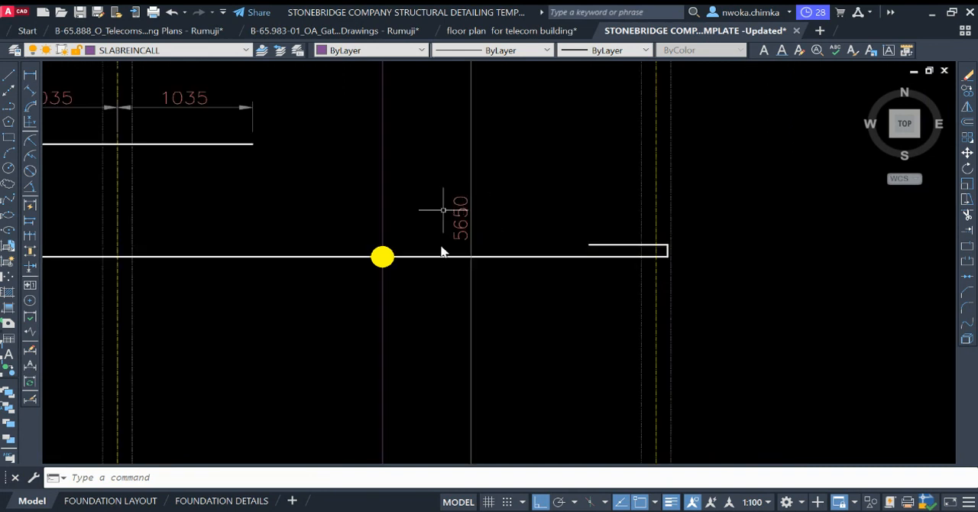
pyautogui.scroll(-1, 459, 244)
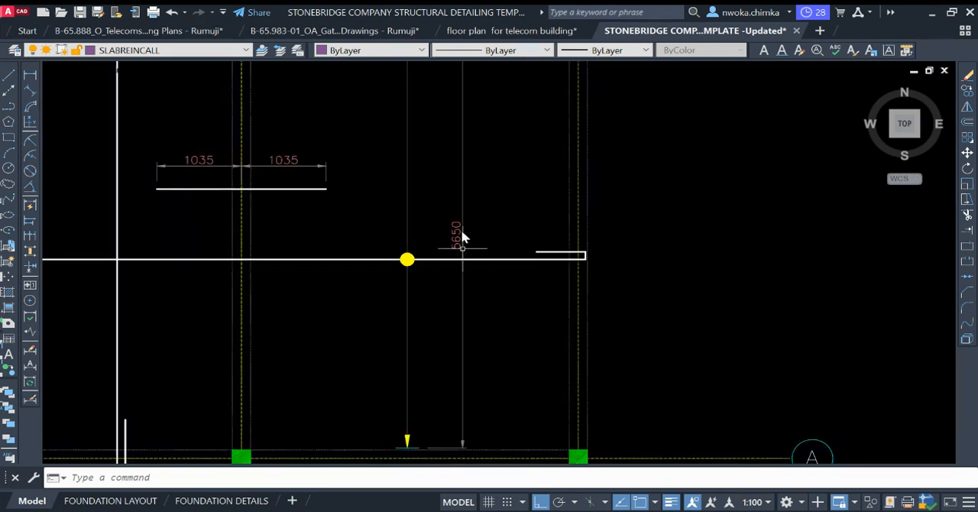
pyautogui.click(533, 243)
pyautogui.click(508, 285)
pyautogui.press('Escape')
pyautogui.scroll(-3, 508, 283)
pyautogui.moveTo(572, 278); pyautogui.dragTo(538, 281, button='middle')
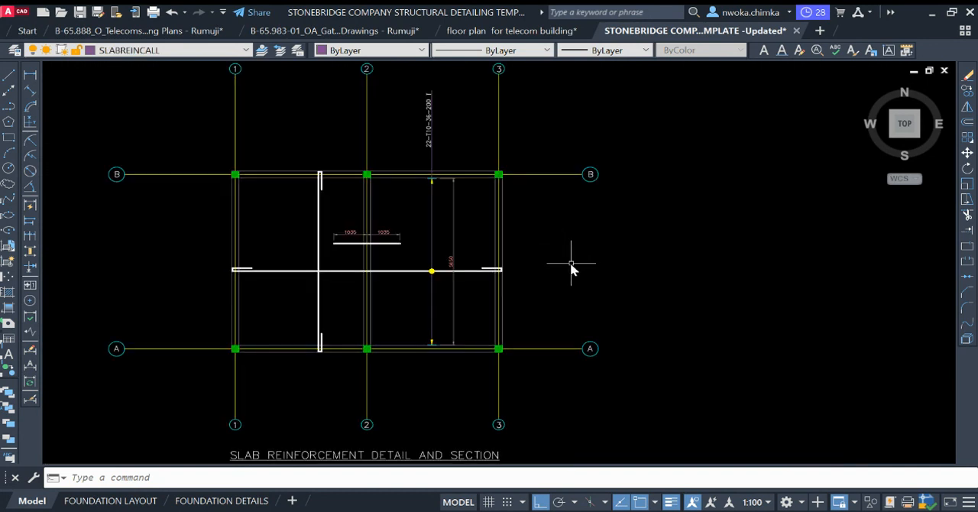
# Step: Open the quick calculator and enter the distribution length 5650 followed by a division sign
pyautogui.write('QC')
pyautogui.press('Return')
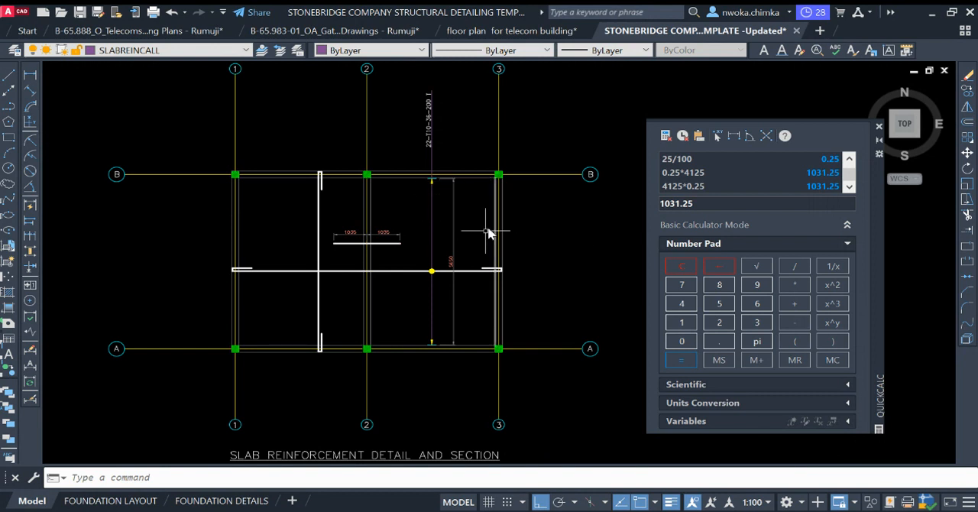
pyautogui.scroll(4, 466, 233)
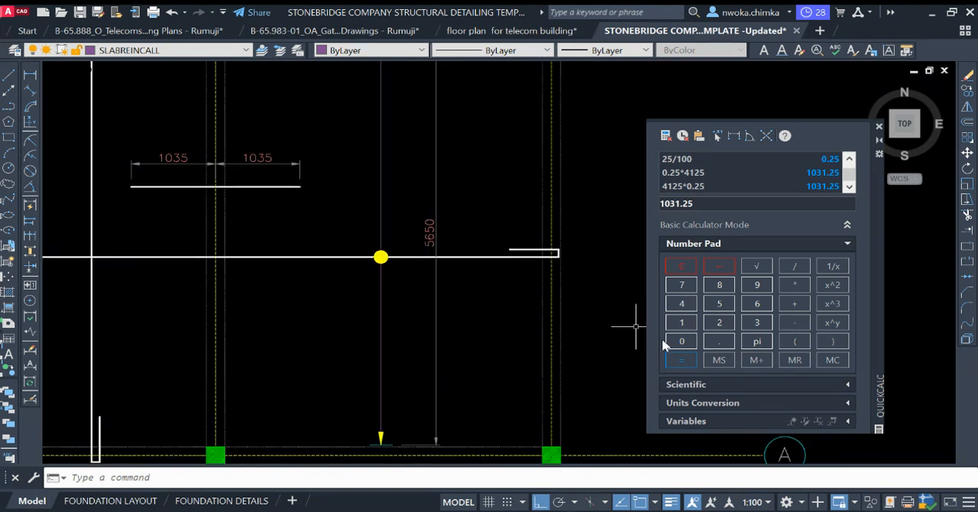
pyautogui.click(719, 304)
pyautogui.click(757, 303)
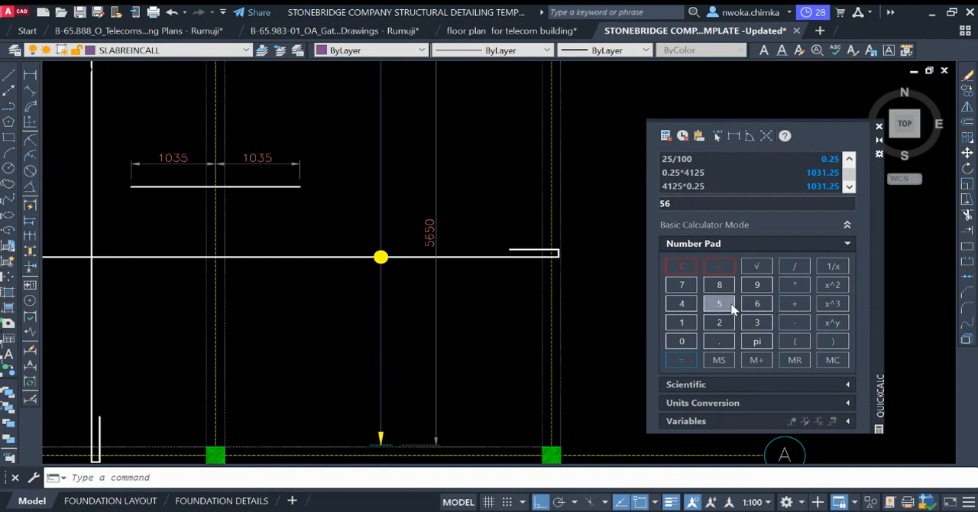
pyautogui.click(719, 304)
pyautogui.click(682, 341)
# Step: Examine the copied bar label and callout line for the bar count, diameter, mark and spacing they represent
pyautogui.scroll(-2, 394, 298)
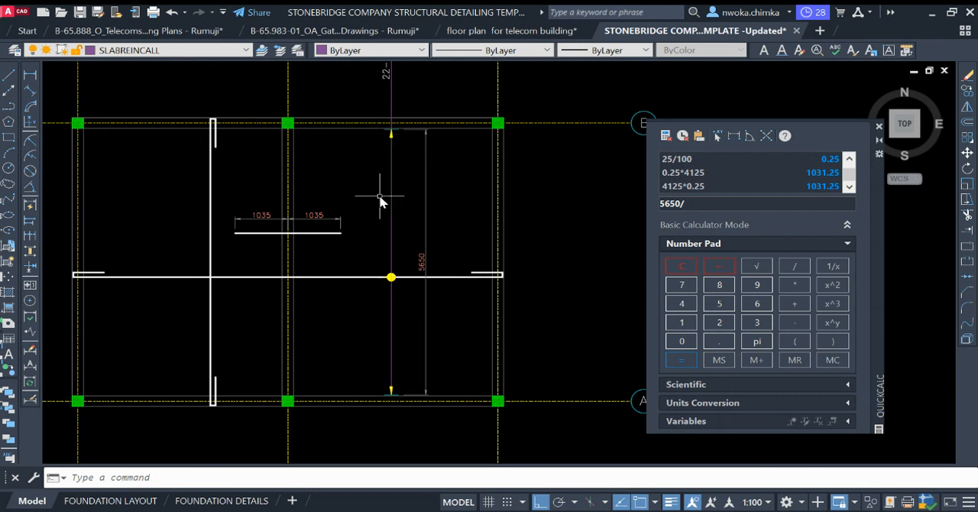
pyautogui.scroll(-2, 384, 182)
pyautogui.moveTo(389, 163); pyautogui.dragTo(377, 219, button='middle')
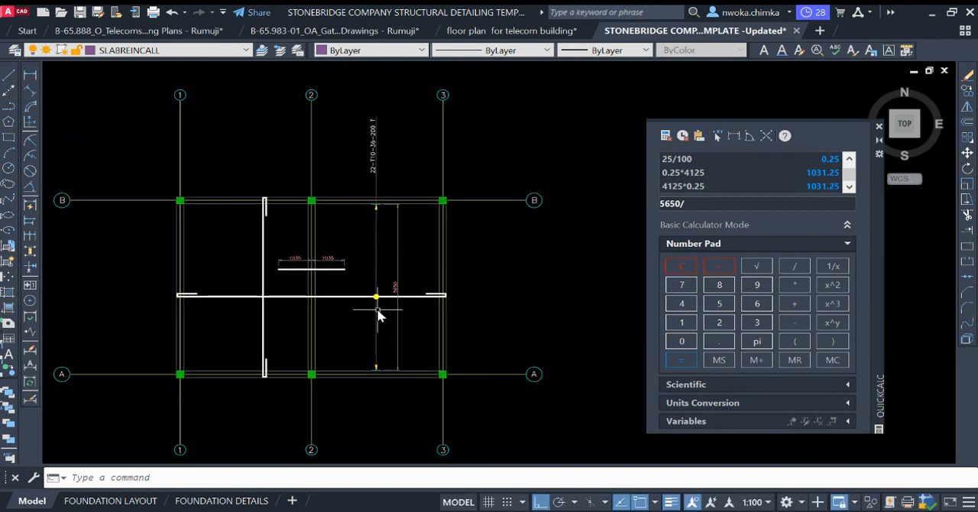
pyautogui.scroll(5, 398, 210)
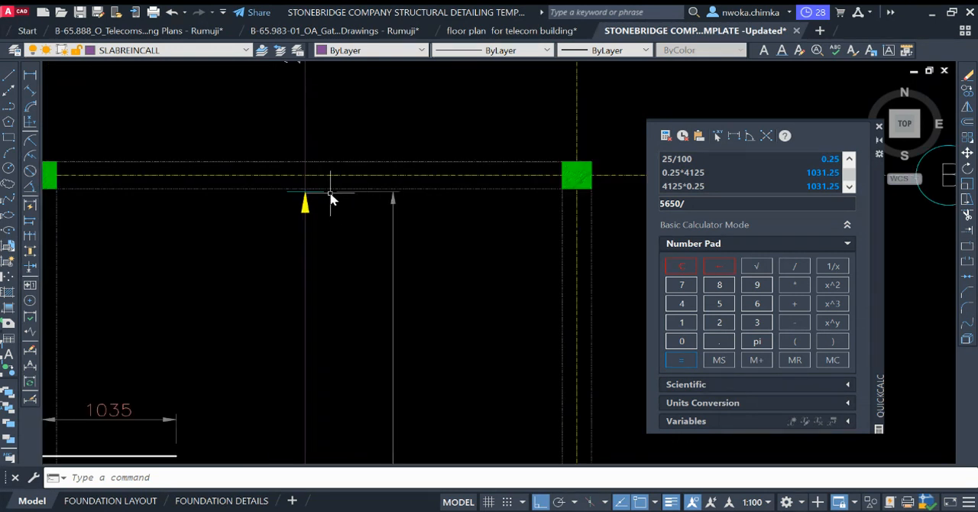
pyautogui.scroll(-3, 363, 290)
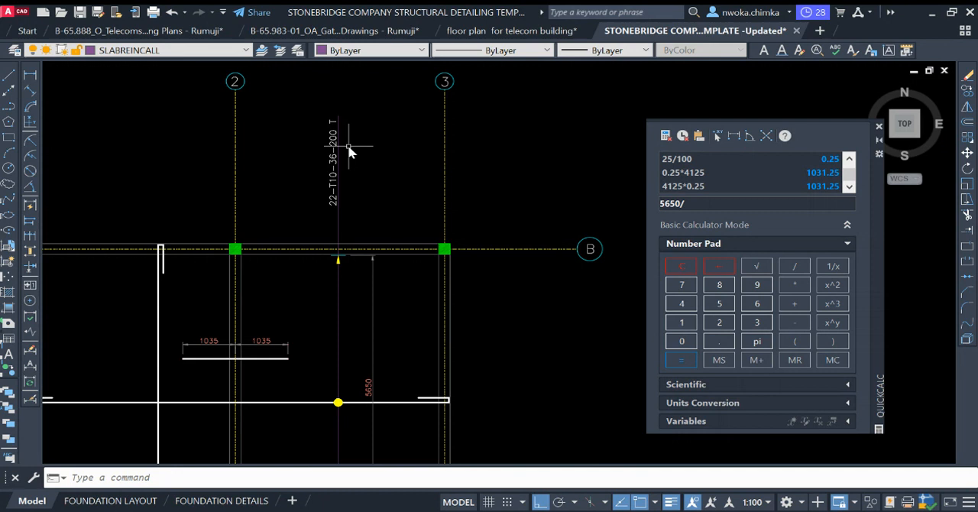
pyautogui.scroll(2, 348, 144)
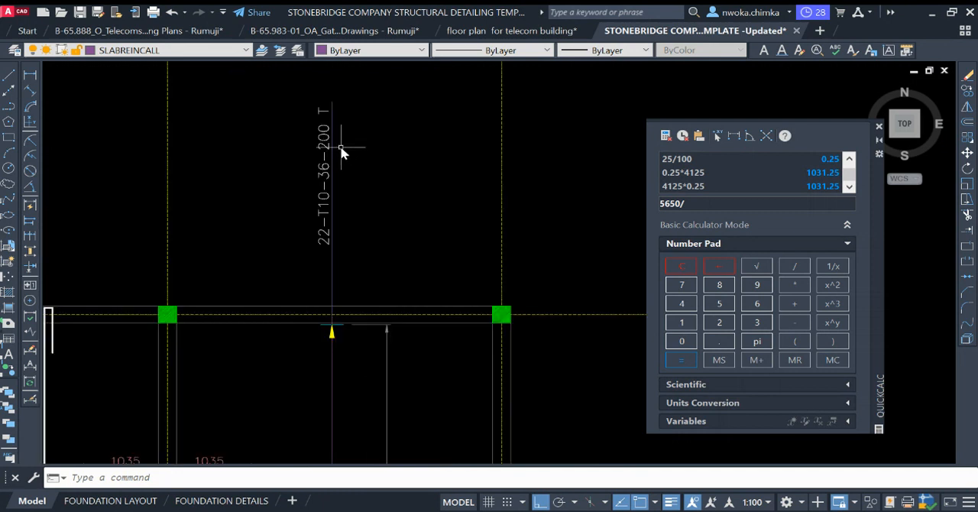
pyautogui.scroll(-2, 344, 149)
pyautogui.scroll(-2, 413, 278)
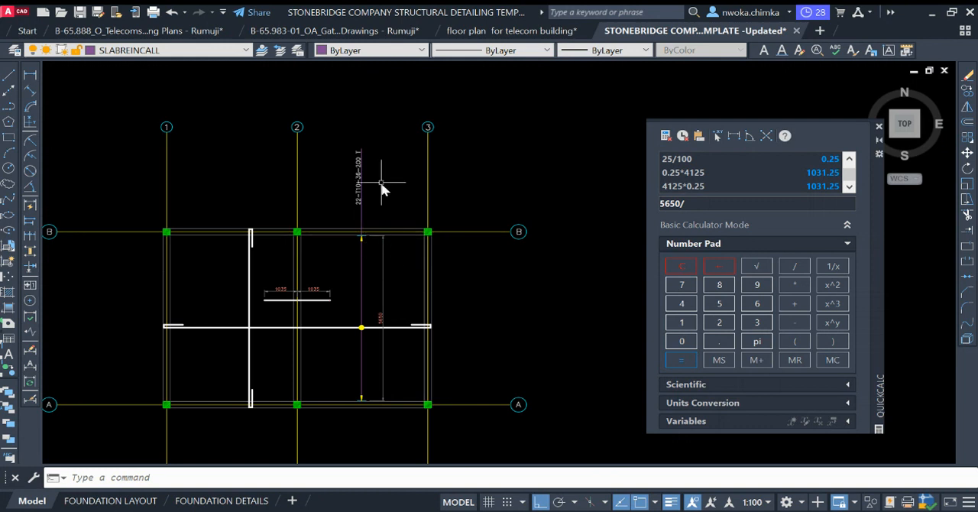
pyautogui.scroll(3, 367, 160)
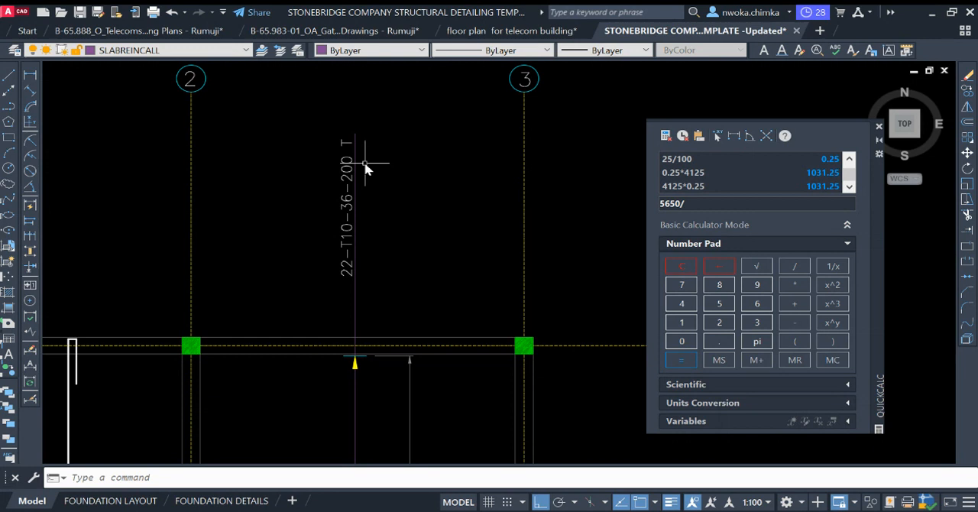
# Step: Complete the calculator expression by dividing the 5650 distribution length by the 200 bar spacing and evaluate it
pyautogui.scroll(-2, 366, 168)
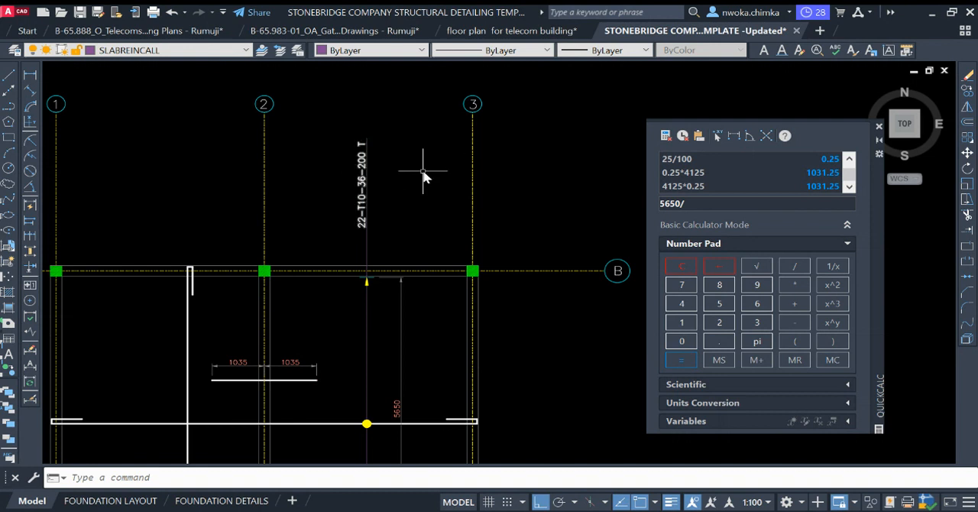
pyautogui.scroll(-2, 432, 268)
pyautogui.scroll(3, 414, 361)
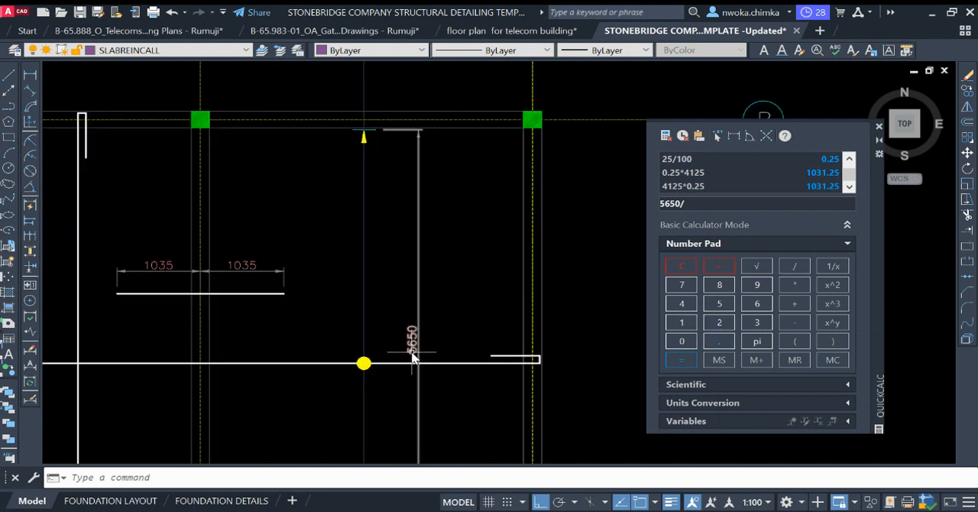
pyautogui.click(719, 324)
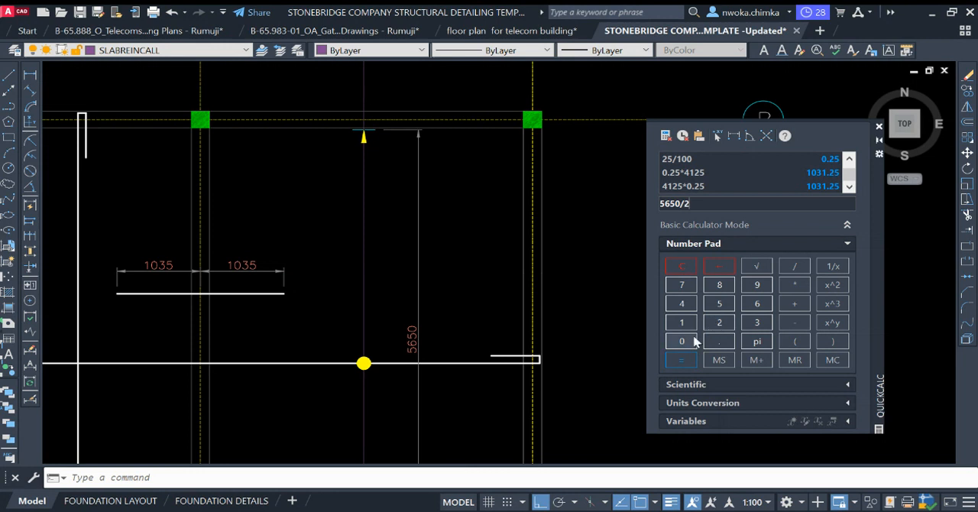
pyautogui.click(683, 343)
pyautogui.click(682, 360)
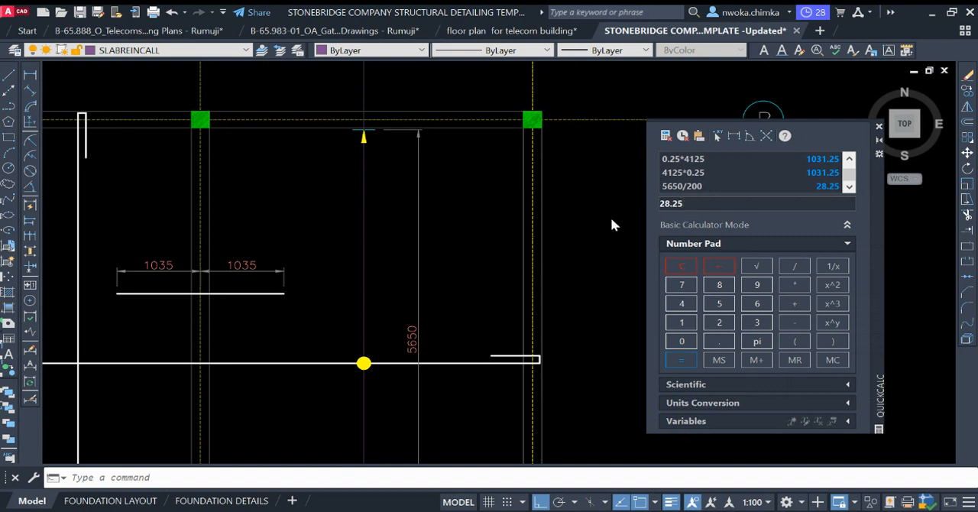
# Step: Edit the copied bar label above the vertical callout line to read 29-T12-02-200 T
pyautogui.scroll(-2, 464, 329)
pyautogui.scroll(2, 382, 197)
pyautogui.click(384, 200)
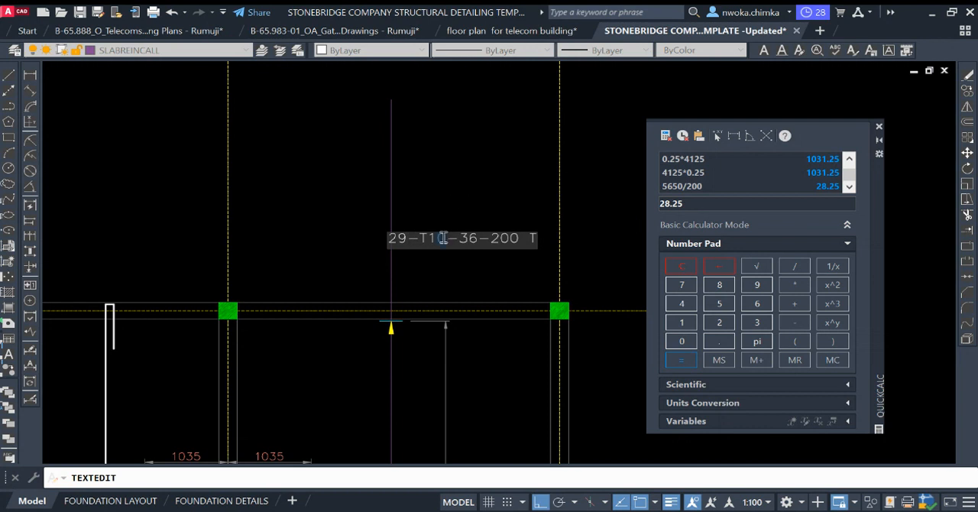
pyautogui.write('2')
pyautogui.write('02')
pyautogui.click(477, 176)
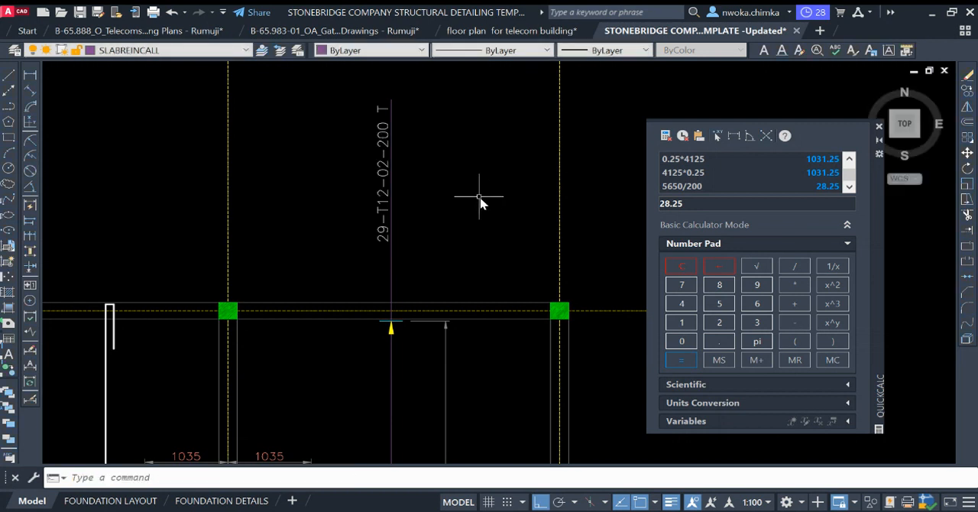
# Step: Delete the temporary 5650 vertical dimension beside the callout line
pyautogui.scroll(-2, 462, 183)
pyautogui.moveTo(437, 316); pyautogui.dragTo(426, 207, button='middle')
pyautogui.click(487, 222)
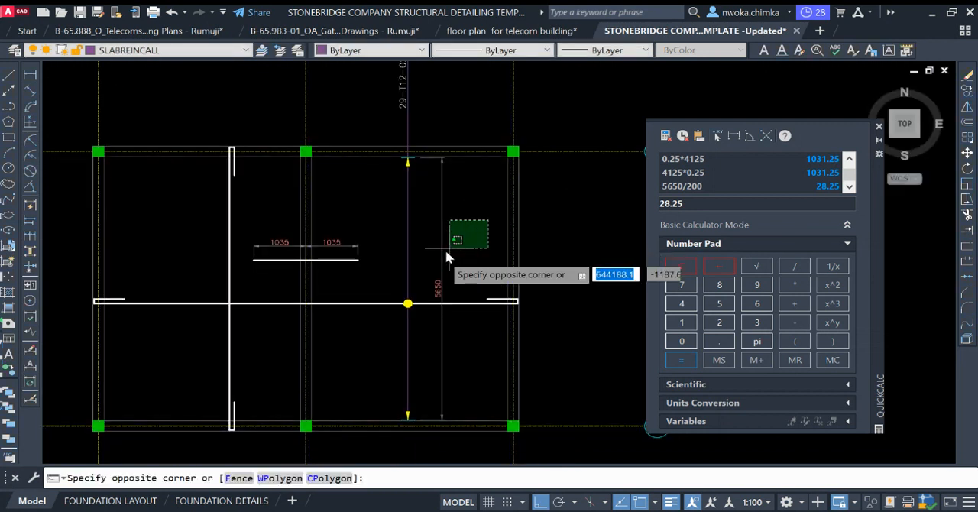
pyautogui.click(437, 258)
pyautogui.press('Delete')
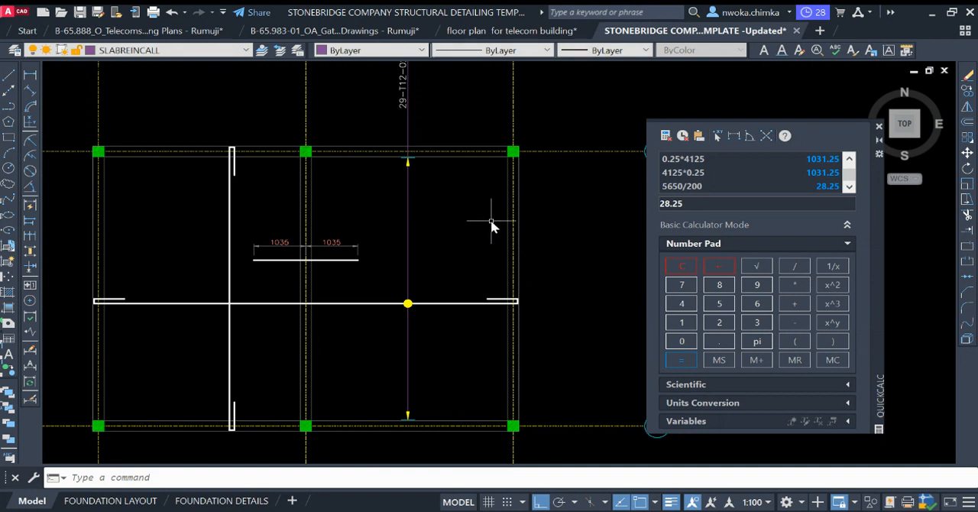
# Step: Draw a horizontal callout line below the long horizontal bar, from the inner beam face at grid 1 to the inner beam face at grid 3
pyautogui.scroll(-3, 348, 207)
pyautogui.scroll(1, 298, 222)
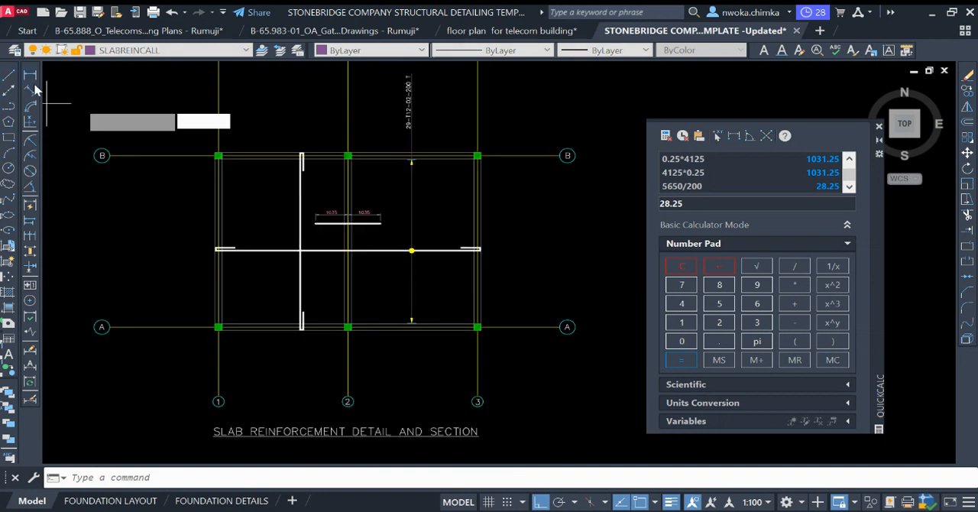
pyautogui.click(9, 76)
pyautogui.scroll(4, 222, 184)
pyautogui.scroll(-4, 221, 191)
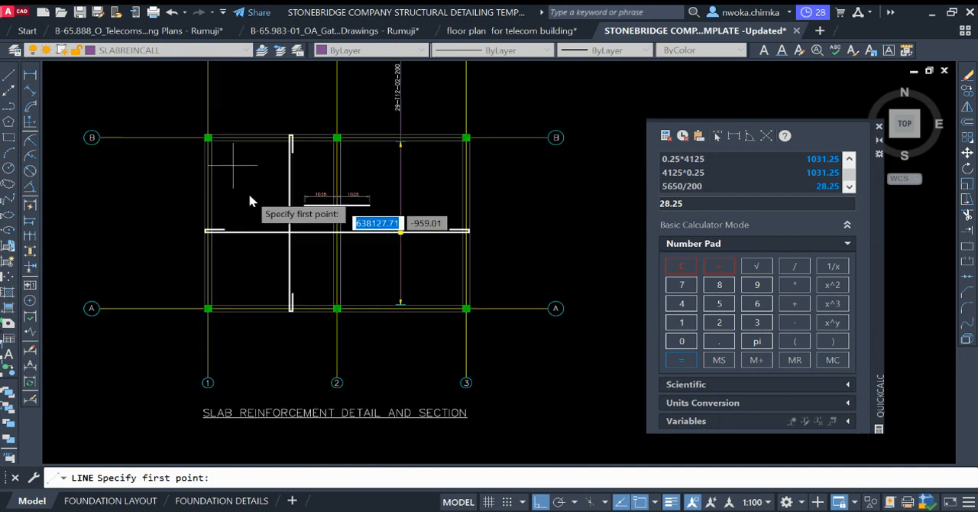
pyautogui.scroll(4, 229, 260)
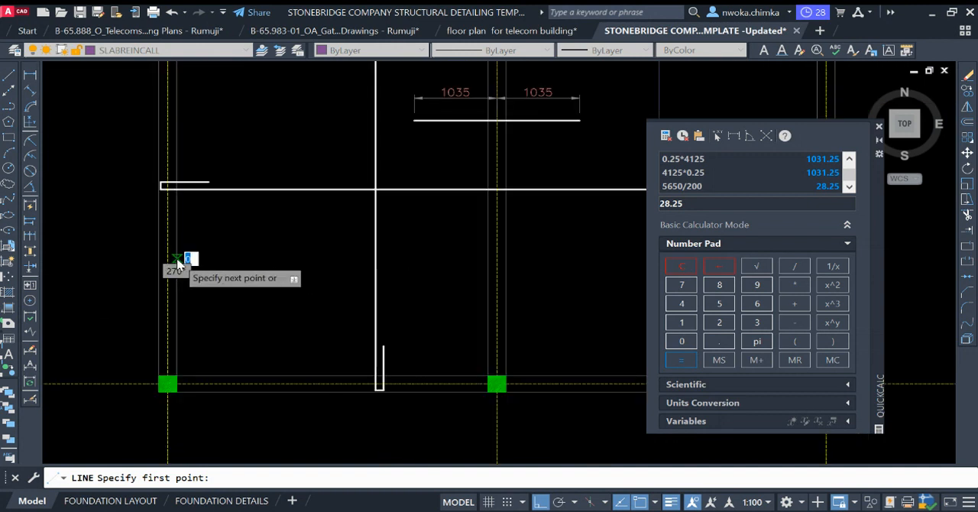
pyautogui.click(186, 260)
pyautogui.scroll(-4, 337, 284)
pyautogui.scroll(2, 436, 270)
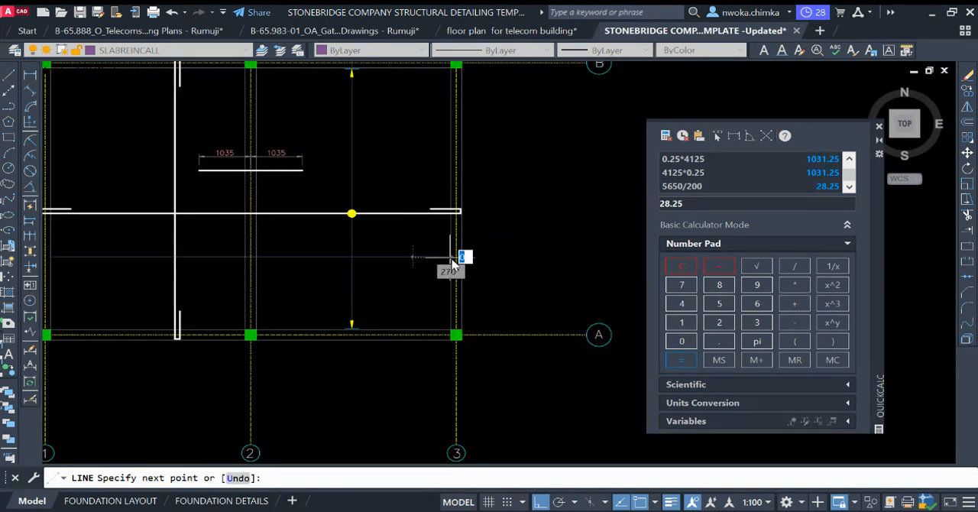
pyautogui.press('Escape')
# Step: Copy the yellow dot from the vertical callout line to where the new horizontal callout line crosses the vertical bar
pyautogui.scroll(-3, 367, 232)
pyautogui.scroll(3, 371, 230)
pyautogui.click(317, 207)
pyautogui.click(390, 264)
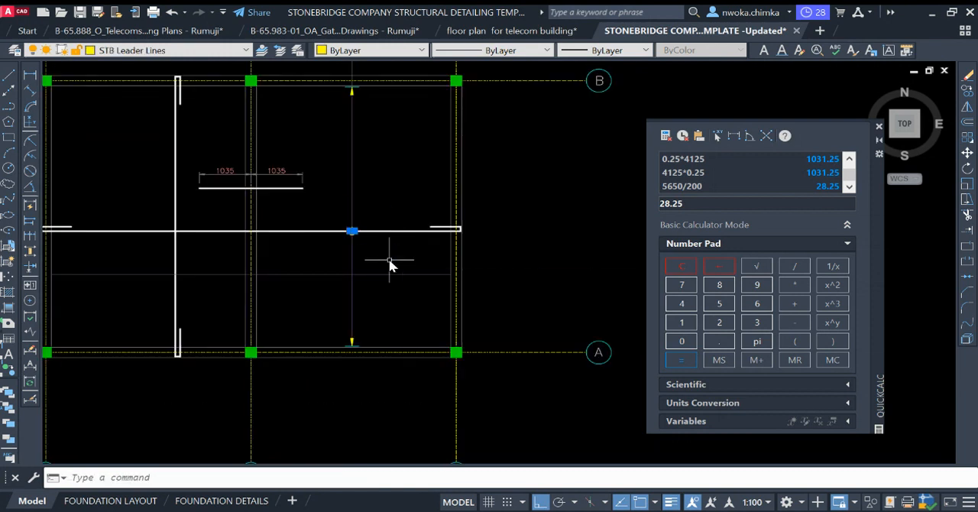
pyautogui.write('CO')
pyautogui.press('Return')
pyautogui.scroll(5, 295, 177)
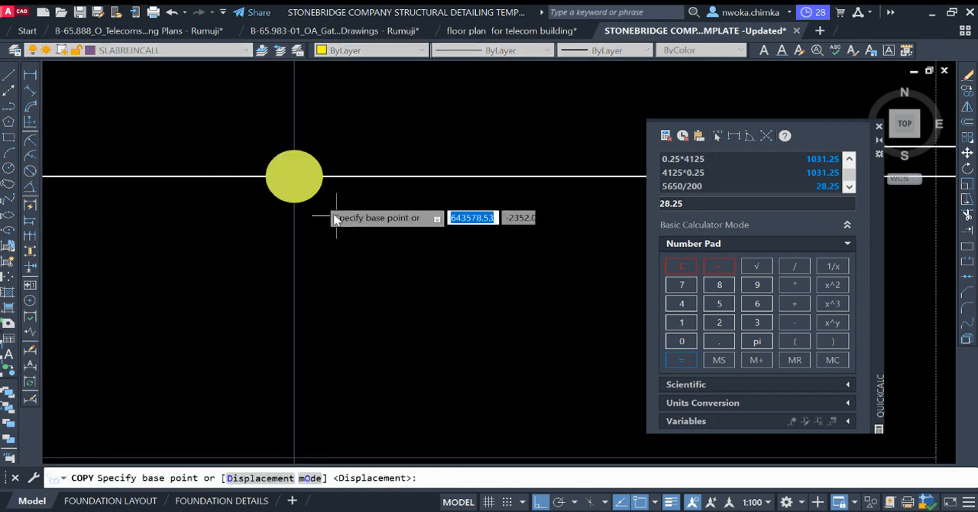
pyautogui.click(294, 177)
pyautogui.scroll(-5, 359, 229)
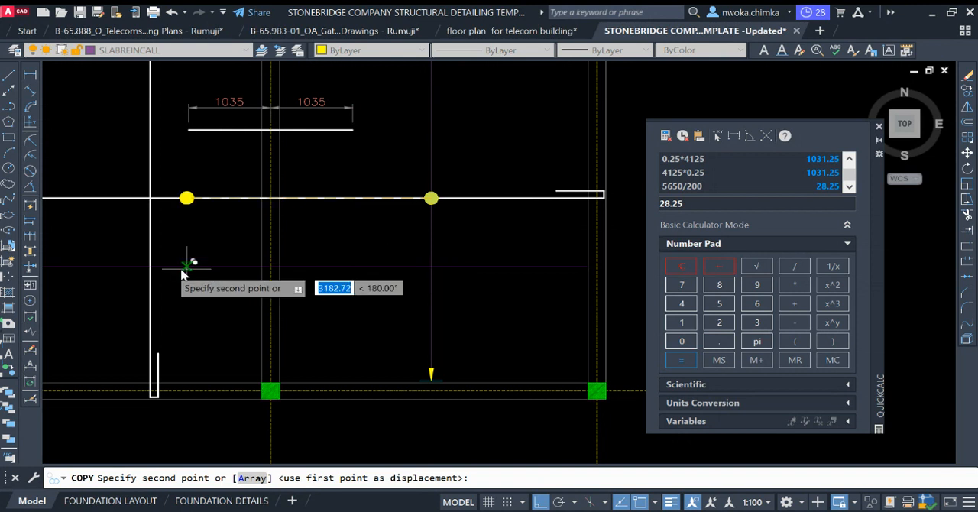
pyautogui.click(150, 267)
pyautogui.press('Return')
# Step: Shorten the horizontal callout line by 25 at its grid 1 end, away from the beam face
pyautogui.scroll(-4, 500, 241)
pyautogui.scroll(8, 300, 248)
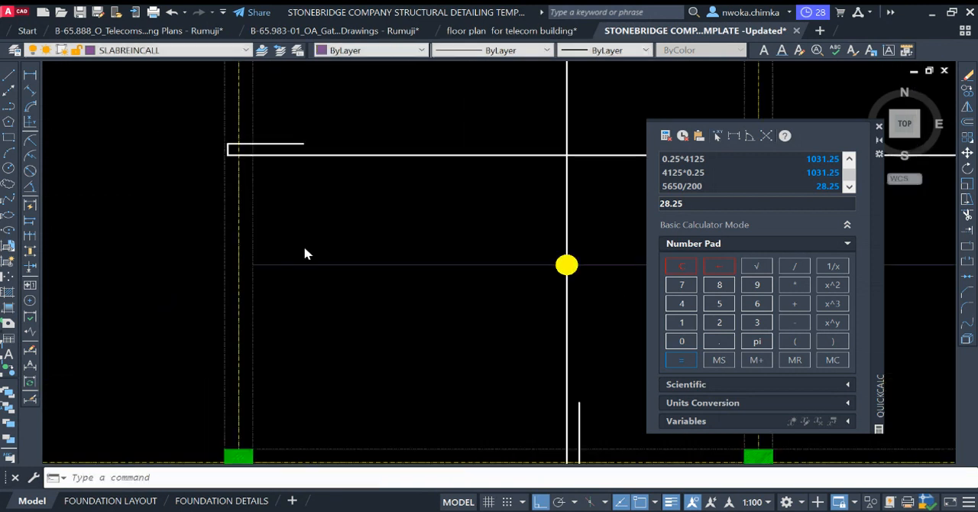
pyautogui.click(344, 231)
pyautogui.click(306, 309)
pyautogui.scroll(3, 232, 283)
pyautogui.scroll(2, 234, 291)
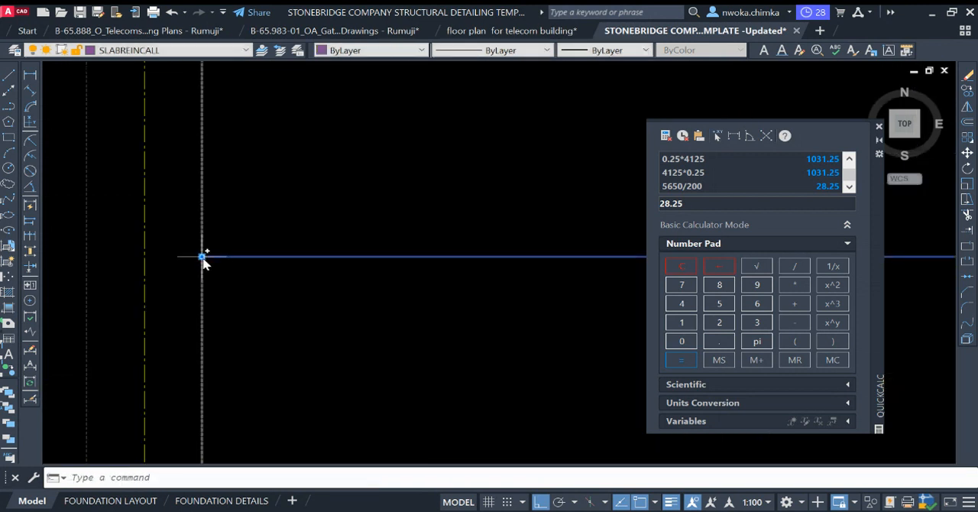
pyautogui.click(201, 258)
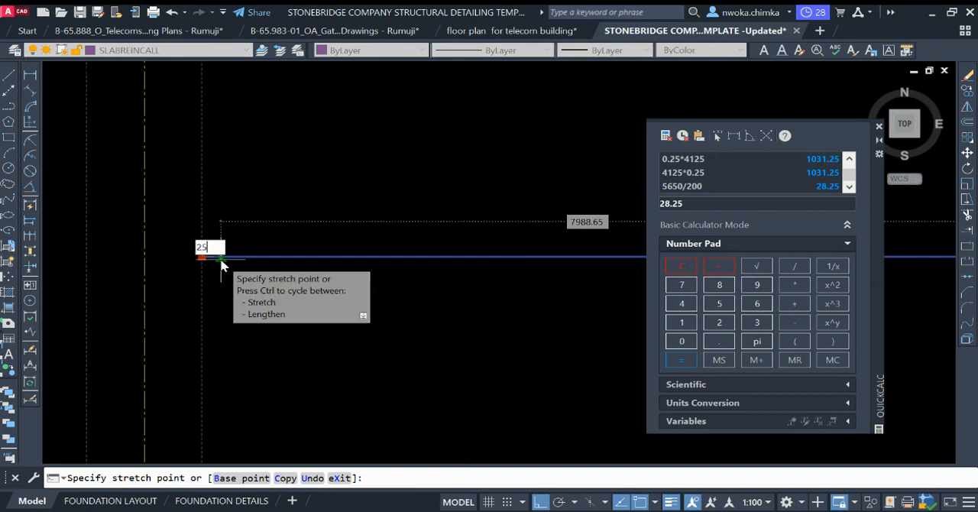
pyautogui.click(220, 261)
# Step: Shorten the horizontal callout line by 25 at its grid 3 end, away from the beam face
pyautogui.scroll(-3, 197, 276)
pyautogui.scroll(-3, 195, 271)
pyautogui.scroll(5, 500, 267)
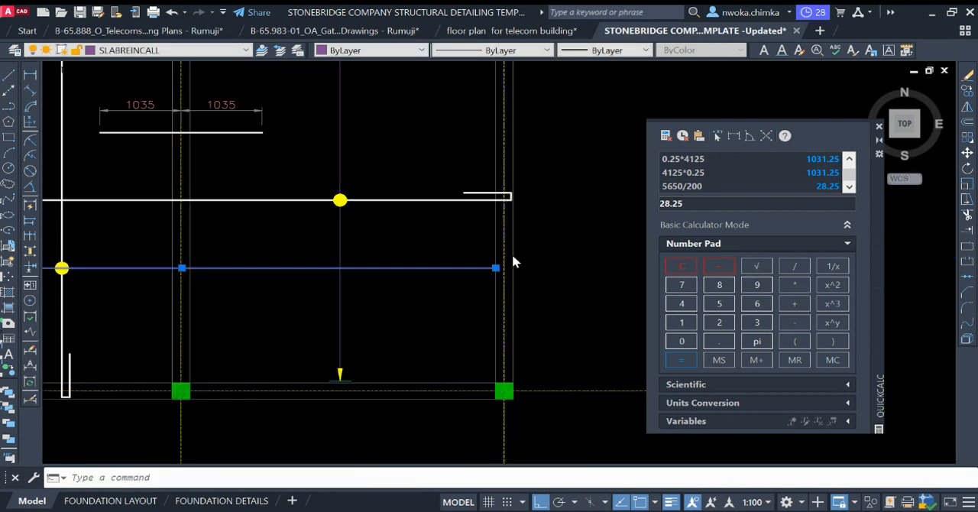
pyautogui.click(443, 294)
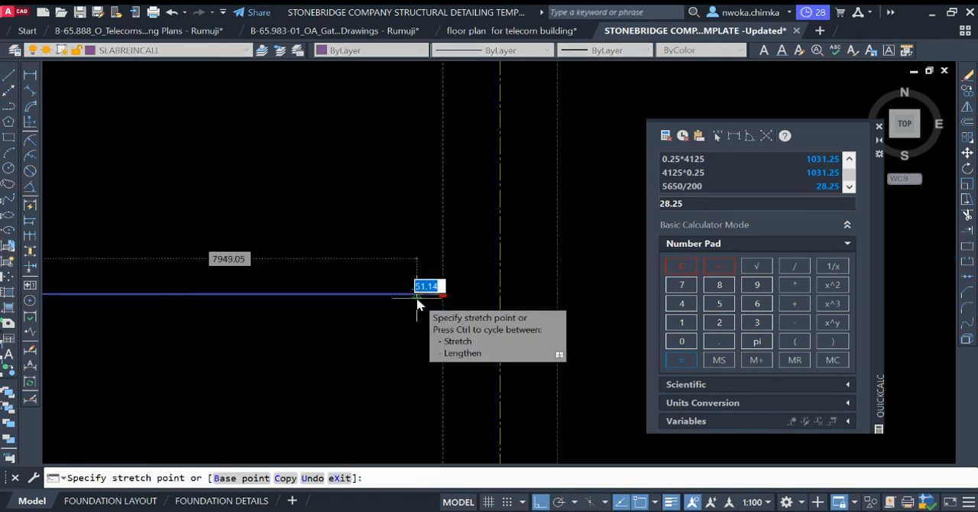
pyautogui.write('25')
pyautogui.press('Return')
pyautogui.scroll(-5, 541, 303)
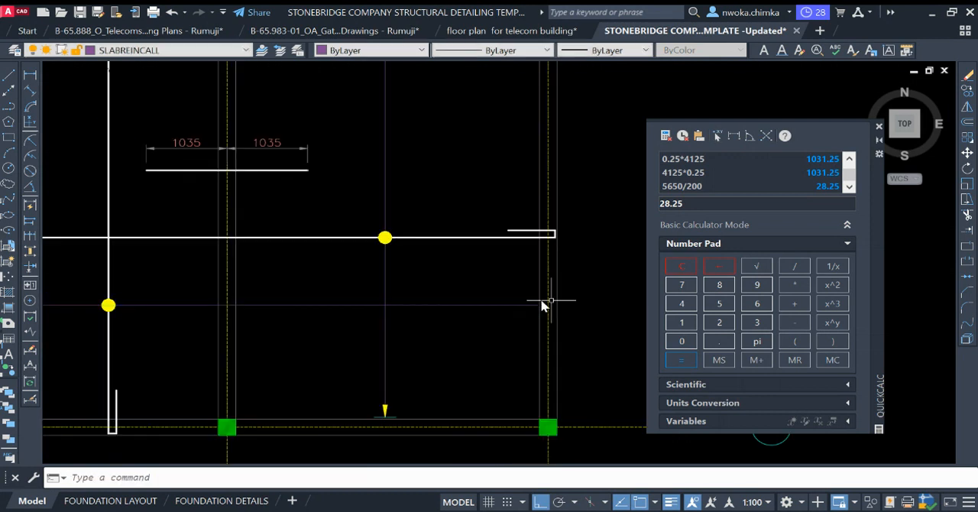
# Step: Copy the left-pointing arrowhead and tick from the (11) callout in the reference slab detail to the horizontal callout line's grid 1 end
pyautogui.moveTo(300, 289); pyautogui.dragTo(591, 291, button='middle')
pyautogui.scroll(-2, 591, 290)
pyautogui.moveTo(240, 280); pyautogui.dragTo(589, 223, button='middle')
pyautogui.scroll(-2, 589, 224)
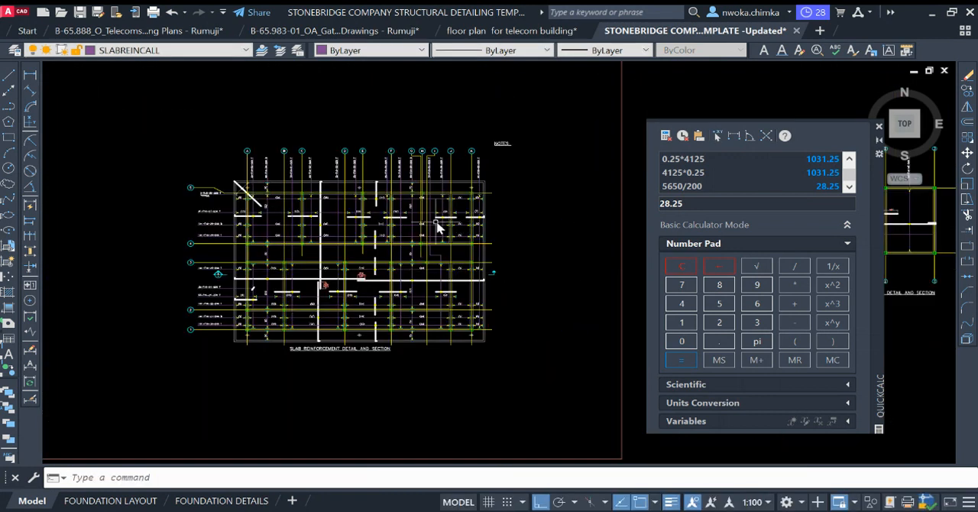
pyautogui.scroll(7, 253, 216)
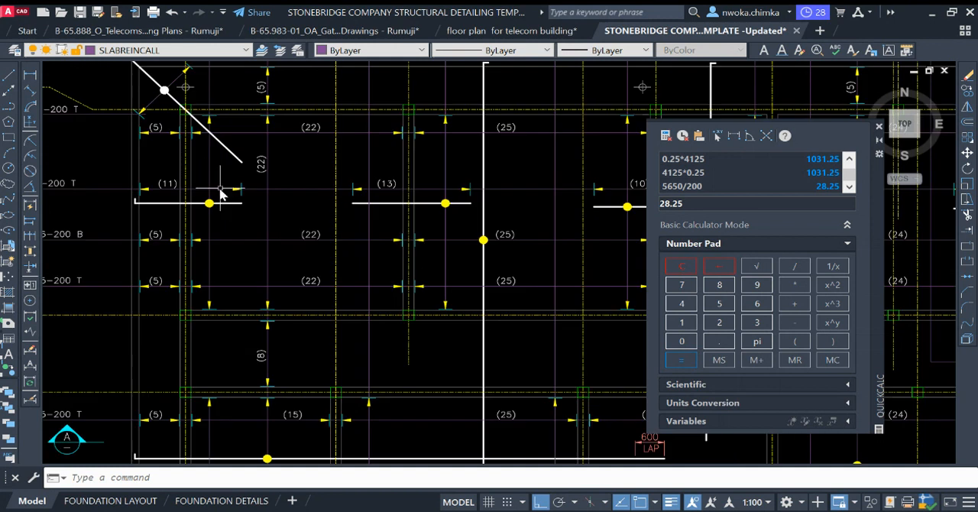
pyautogui.scroll(4, 222, 205)
pyautogui.click(203, 175)
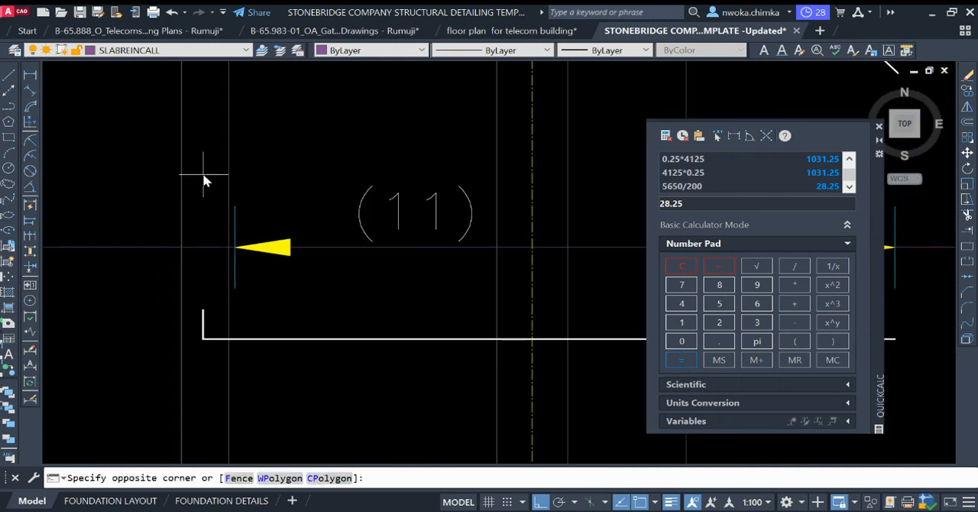
pyautogui.click(346, 301)
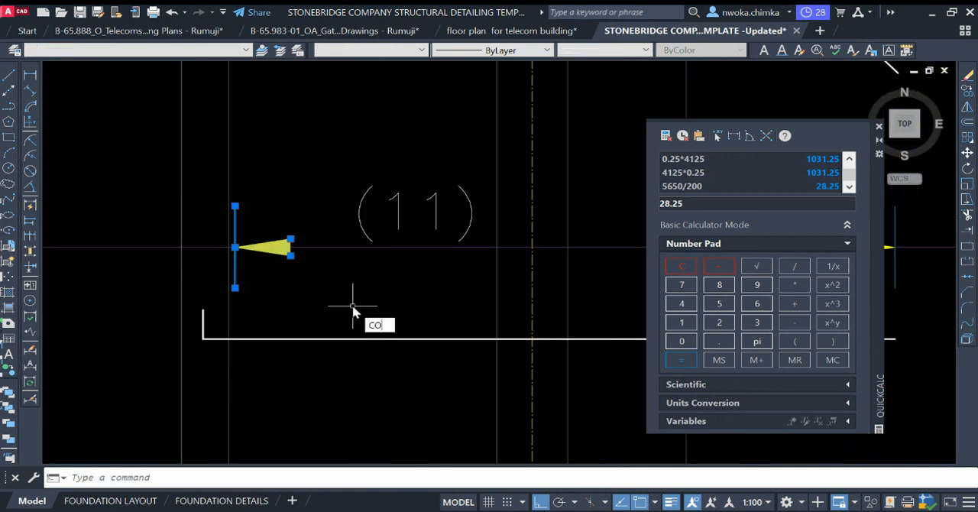
pyautogui.write('co')
pyautogui.press('Return')
pyautogui.scroll(6, 214, 255)
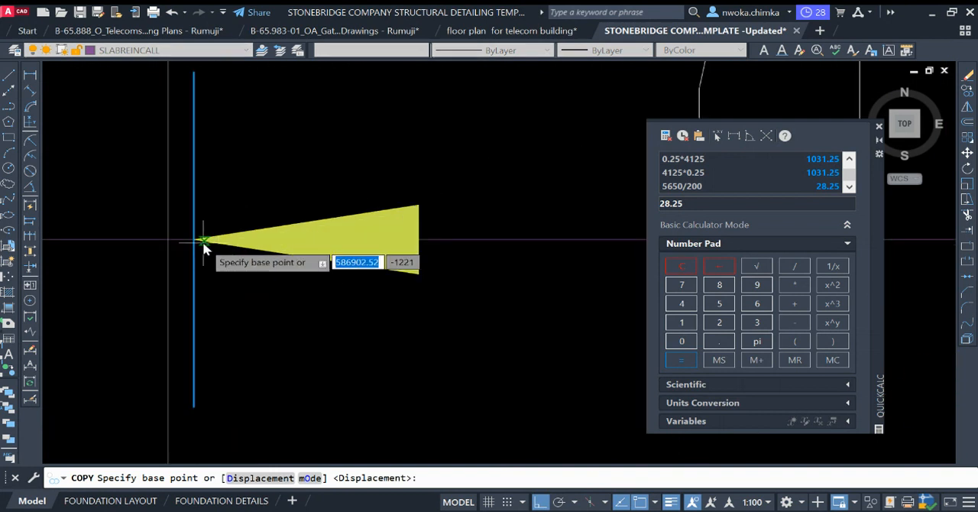
pyautogui.click(202, 241)
pyautogui.scroll(-10, 222, 230)
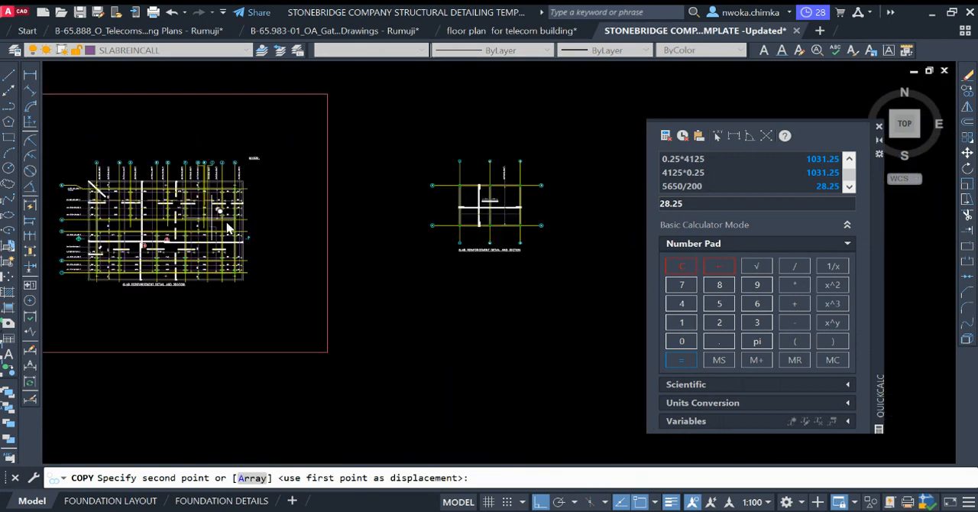
pyautogui.scroll(8, 444, 244)
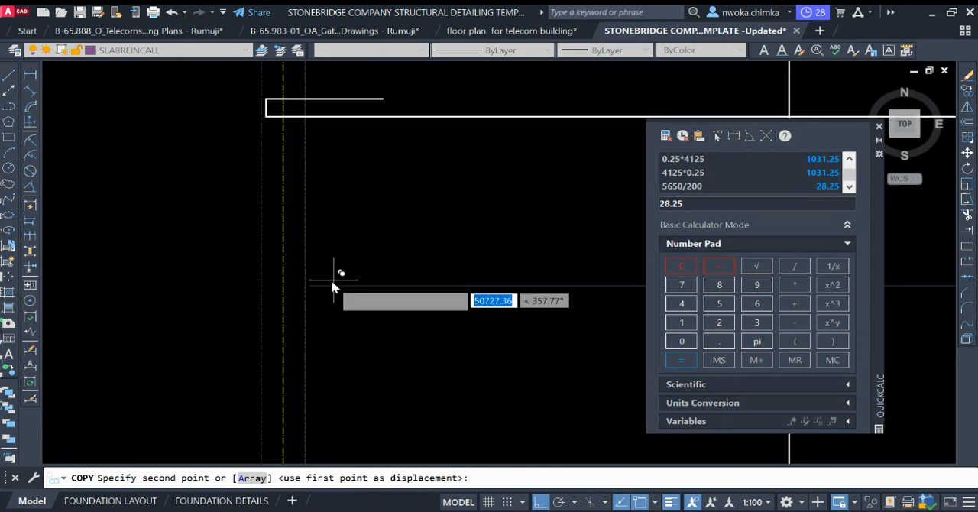
pyautogui.click(331, 285)
pyautogui.scroll(-6, 458, 258)
pyautogui.press('Escape')
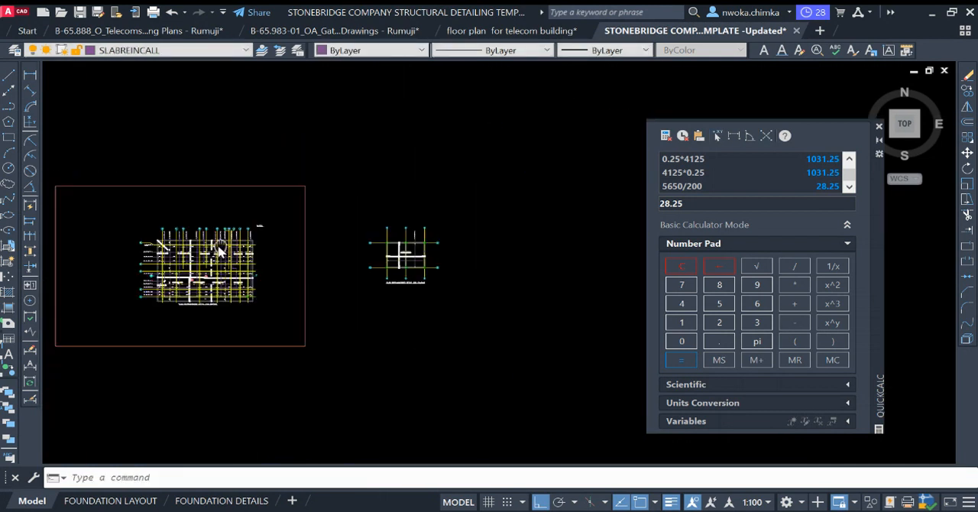
# Step: Copy the right-pointing arrowhead and tick from the (7) callout in the reference slab detail to the horizontal callout line's grid 3 end
pyautogui.scroll(10, 237, 248)
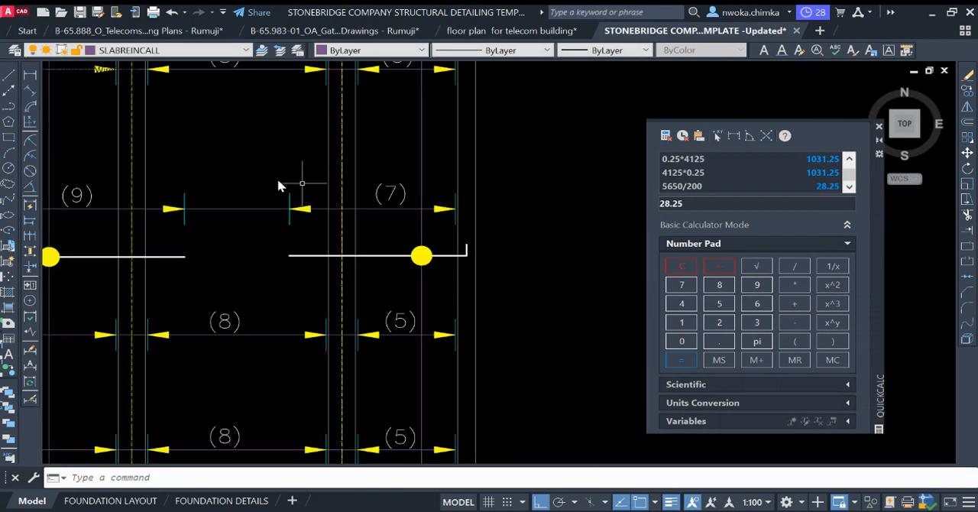
pyautogui.scroll(-3, 278, 186)
pyautogui.scroll(6, 345, 176)
pyautogui.click(291, 134)
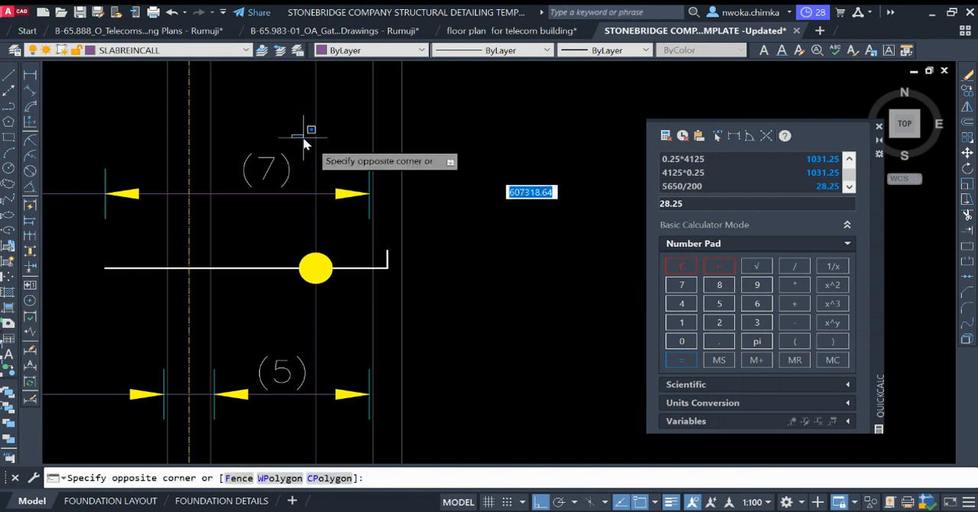
pyautogui.click(446, 241)
pyautogui.press('Return')
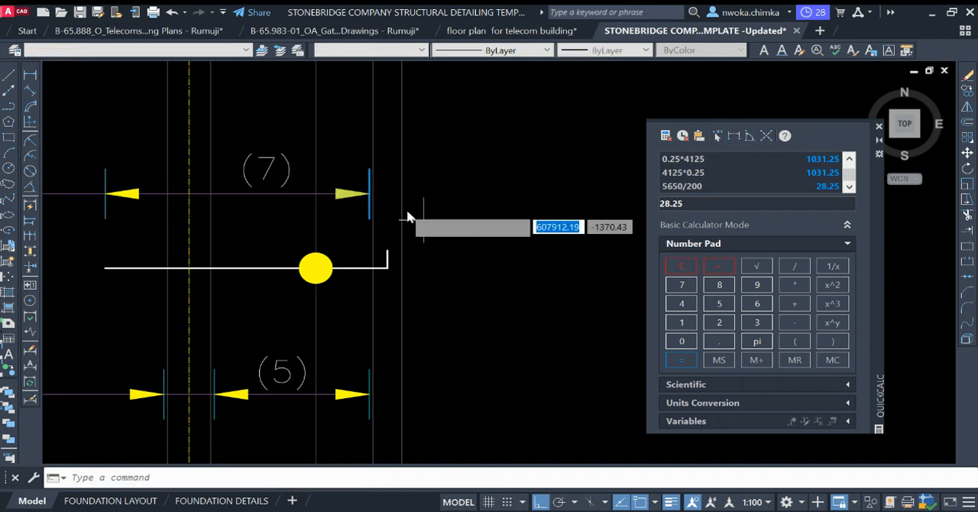
pyautogui.scroll(5, 393, 194)
pyautogui.click(312, 214)
pyautogui.scroll(-10, 214, 207)
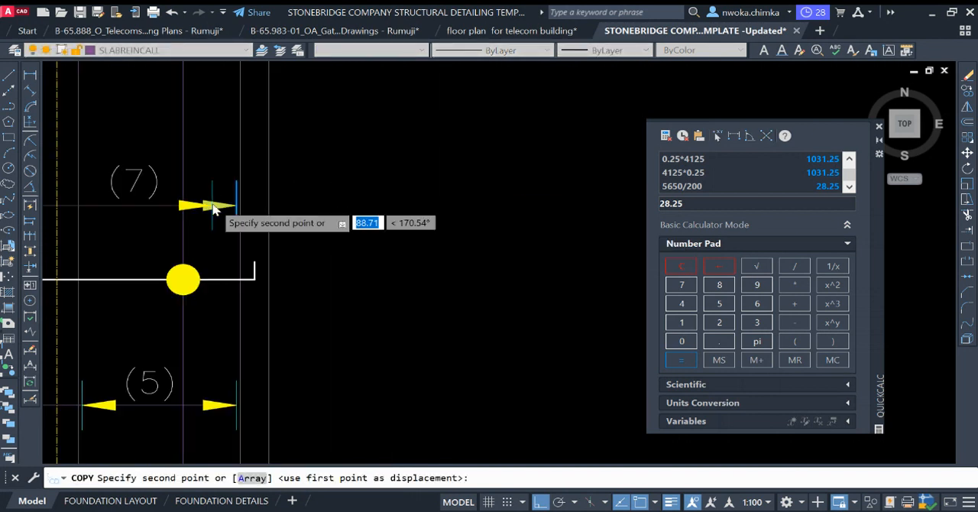
pyautogui.scroll(10, 453, 255)
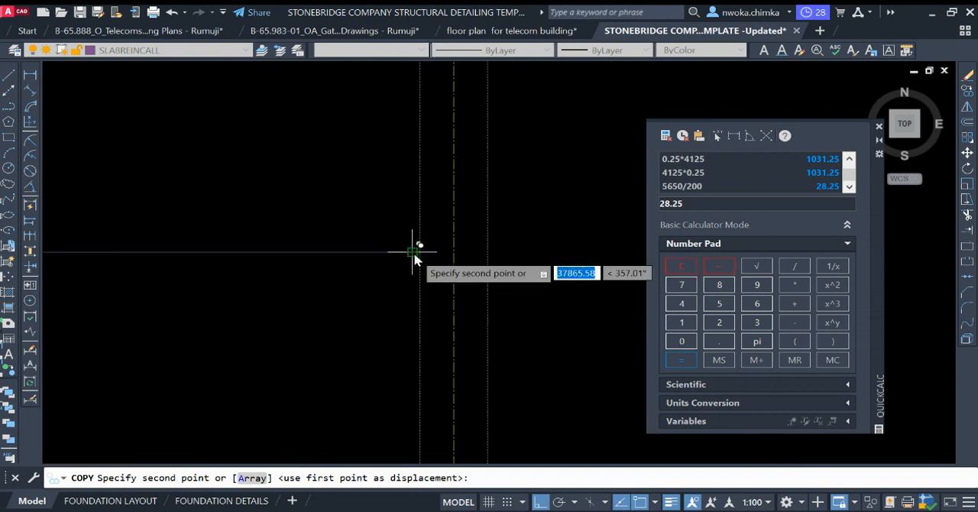
pyautogui.click(413, 260)
pyautogui.press('Return')
pyautogui.scroll(-3, 490, 267)
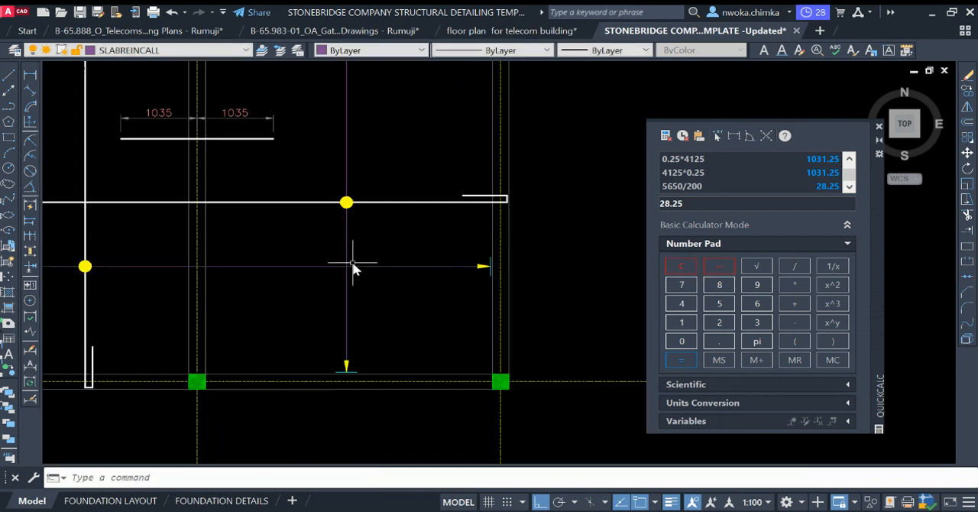
# Step: Copy the pair of facing arrowheads and ticks from the reference slab detail's beam crossing to the horizontal callout line at grid 2
pyautogui.scroll(-3, 376, 267)
pyautogui.scroll(3, 385, 271)
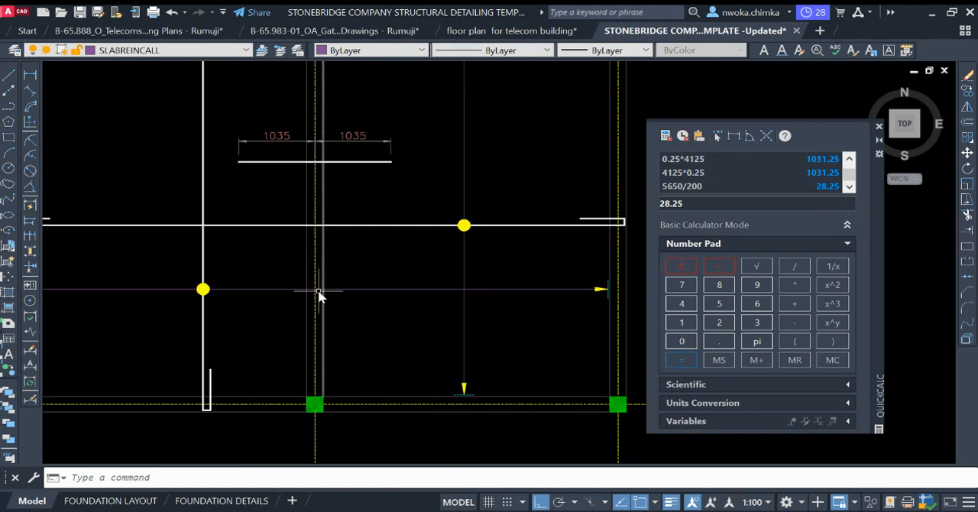
pyautogui.scroll(-4, 318, 183)
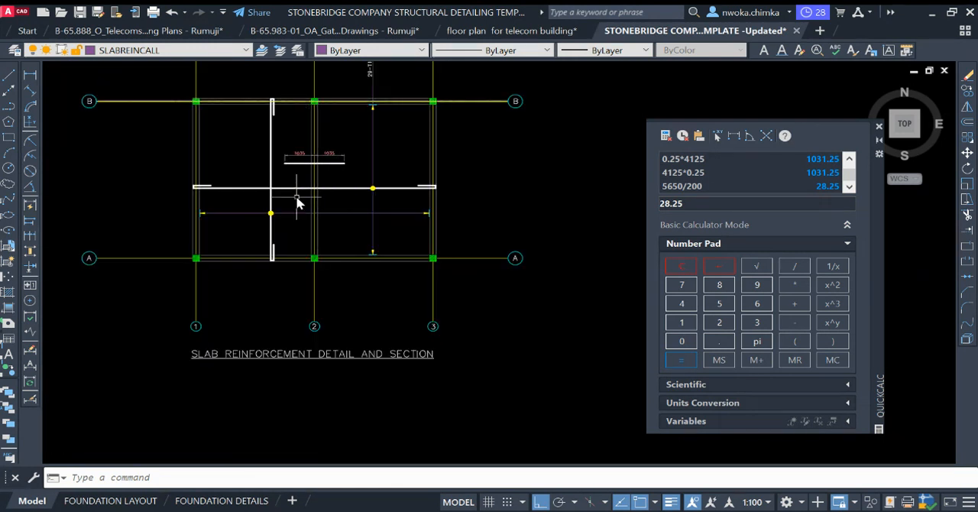
pyautogui.scroll(-2, 260, 228)
pyautogui.moveTo(258, 227); pyautogui.dragTo(318, 230, button='middle')
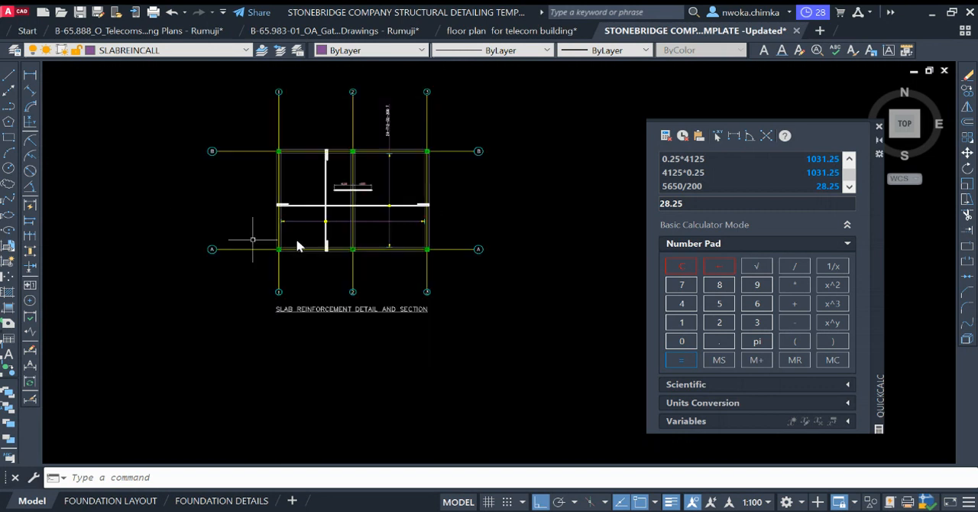
pyautogui.scroll(-4, 211, 250)
pyautogui.moveTo(214, 254); pyautogui.dragTo(511, 248, button='middle')
pyautogui.scroll(4, 447, 261)
pyautogui.scroll(6, 435, 254)
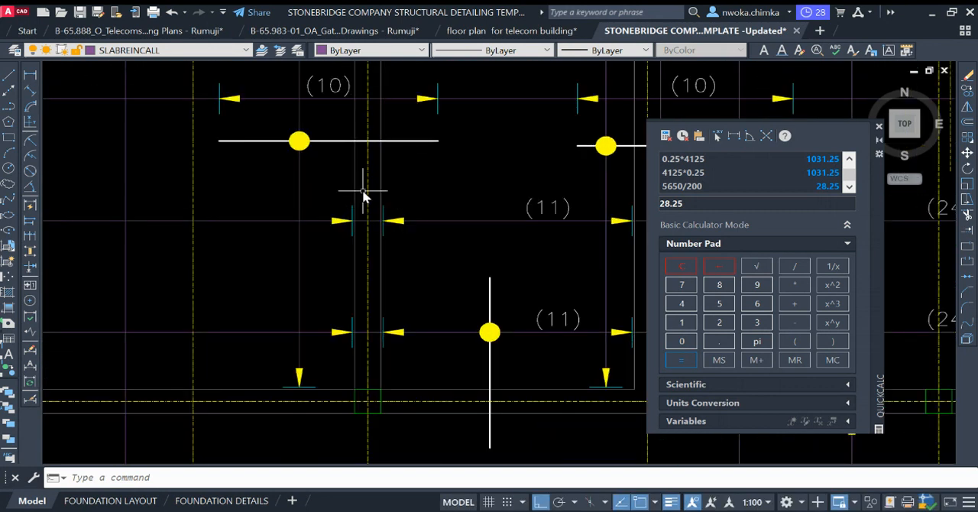
pyautogui.scroll(-5, 378, 187)
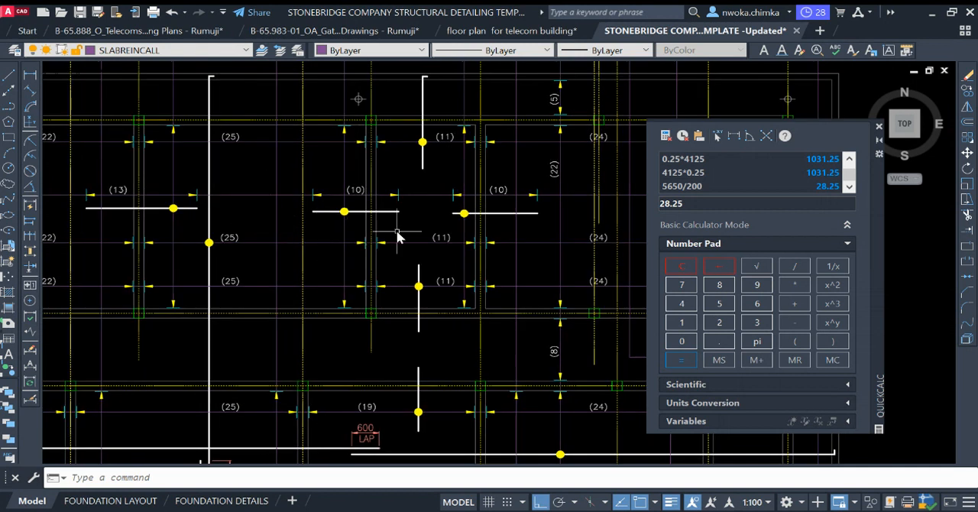
pyautogui.scroll(4, 393, 237)
pyautogui.click(326, 204)
pyautogui.click(462, 289)
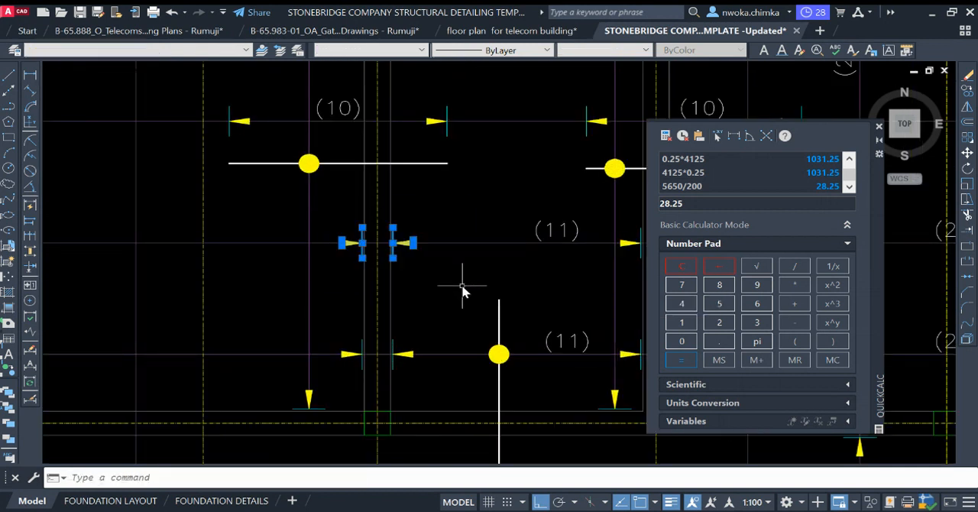
pyautogui.write('CO')
pyautogui.press('Return')
pyautogui.scroll(5, 360, 260)
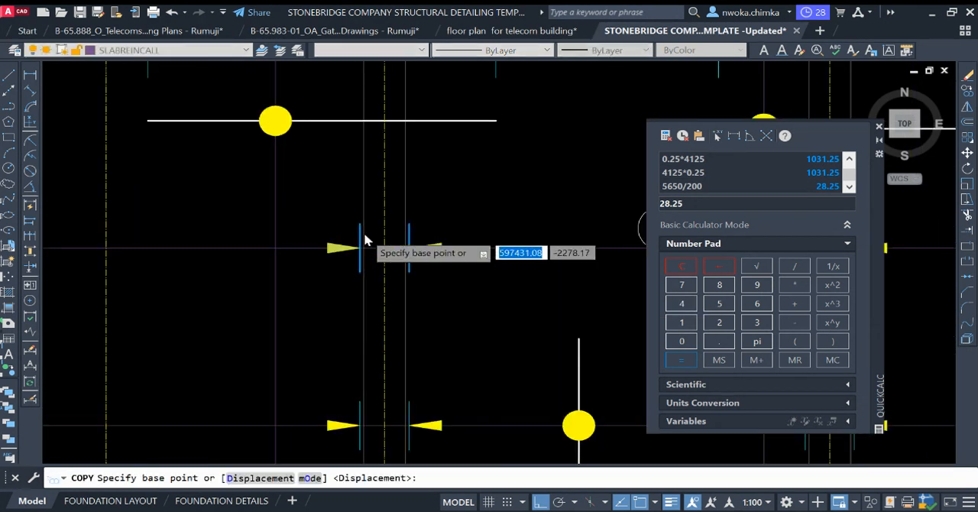
pyautogui.click(359, 279)
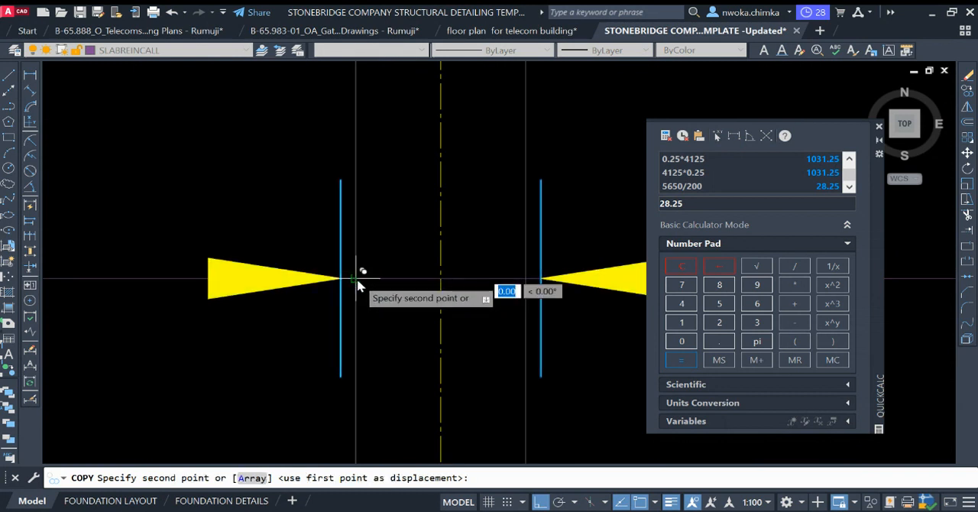
pyautogui.scroll(-6, 359, 279)
pyautogui.scroll(2, 308, 215)
pyautogui.scroll(-8, 308, 216)
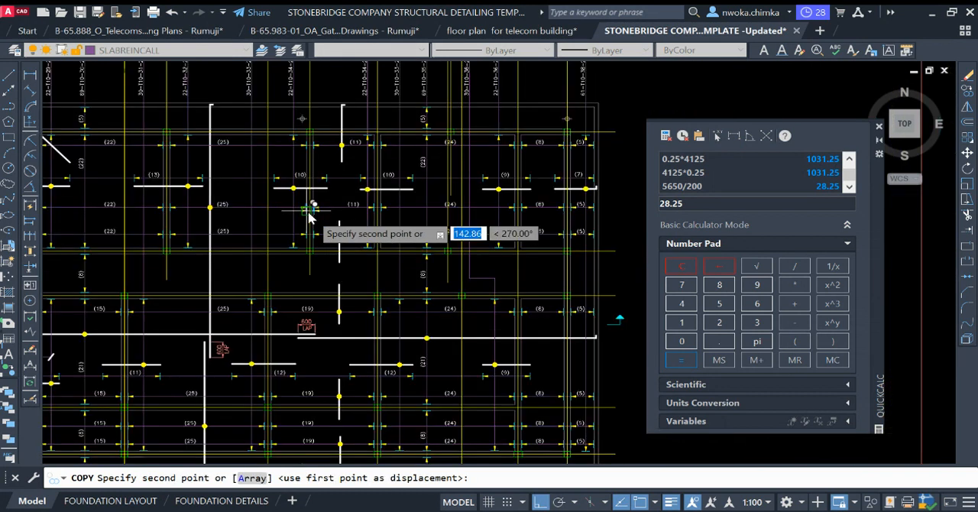
pyautogui.scroll(8, 410, 228)
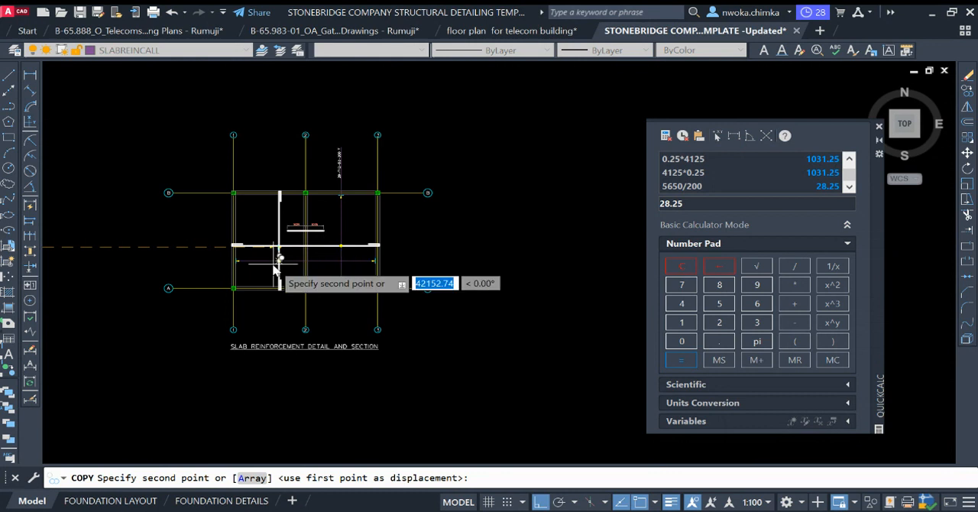
pyautogui.click(339, 253)
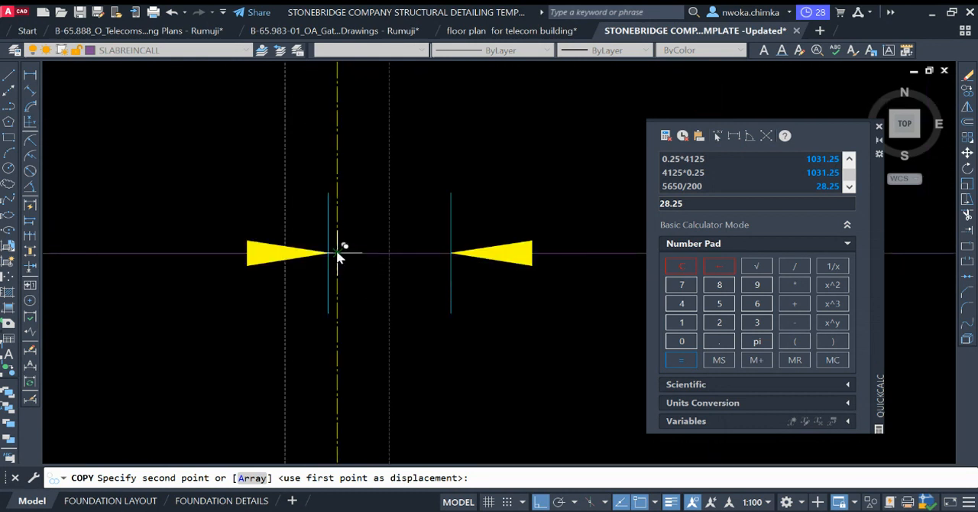
pyautogui.press('Escape')
# Step: Move the copied arrowhead and tick on the grid 1 side so its tip meets the near face of the grid 2 beam
pyautogui.scroll(-4, 302, 222)
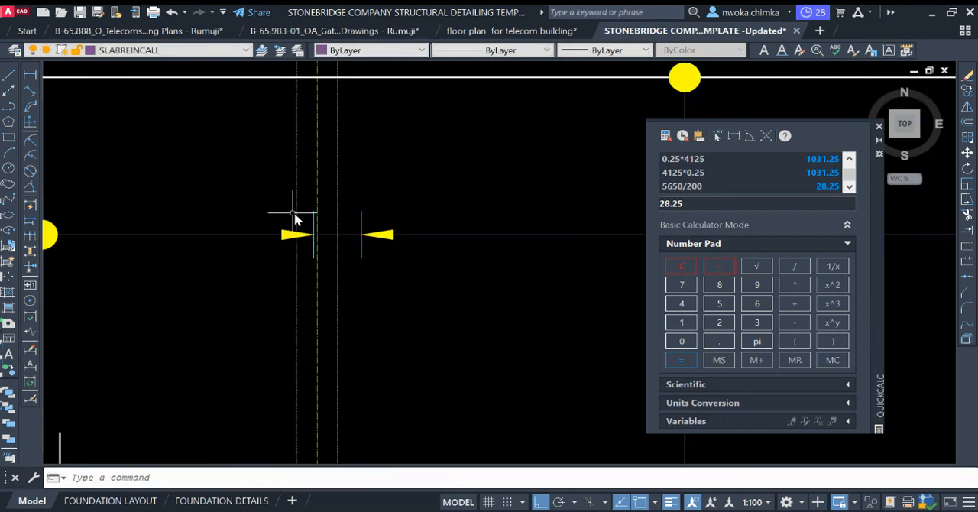
pyautogui.scroll(3, 255, 191)
pyautogui.click(252, 190)
pyautogui.click(459, 378)
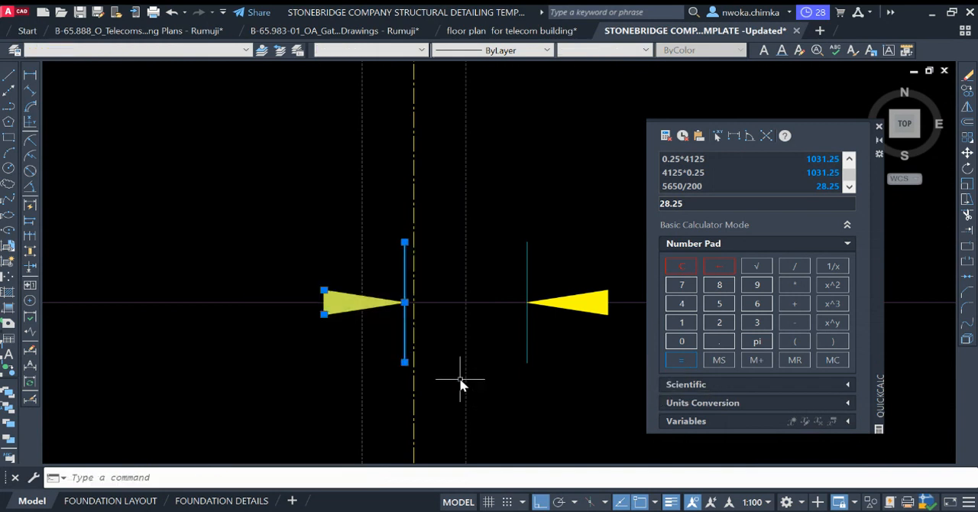
pyautogui.write('m')
pyautogui.press('Return')
pyautogui.scroll(4, 412, 319)
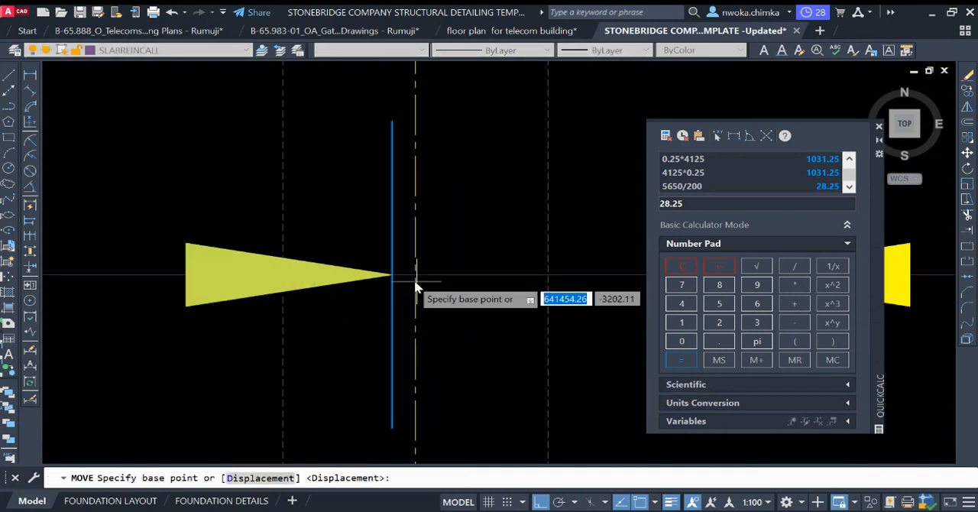
pyautogui.click(395, 274)
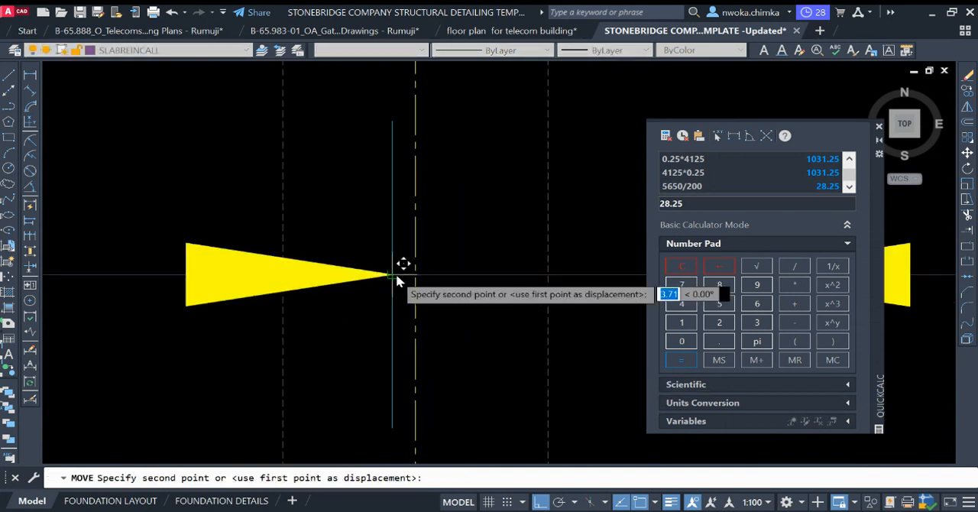
pyautogui.click(284, 276)
# Step: Offset that arrowhead and tick slightly away from the grid 2 beam face, towards grid 1
pyautogui.scroll(-2, 373, 248)
pyautogui.click(226, 163)
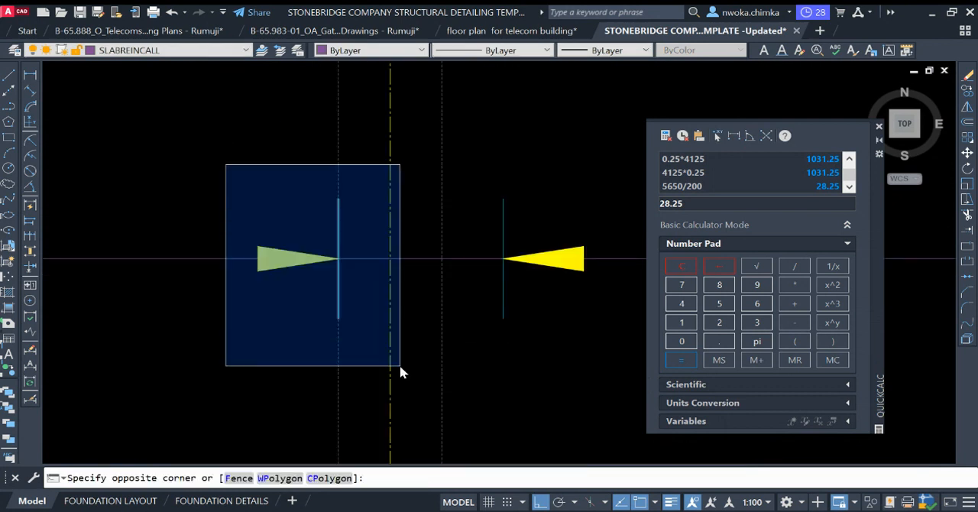
pyautogui.click(400, 371)
pyautogui.write('m')
pyautogui.press('Return')
pyautogui.scroll(3, 327, 259)
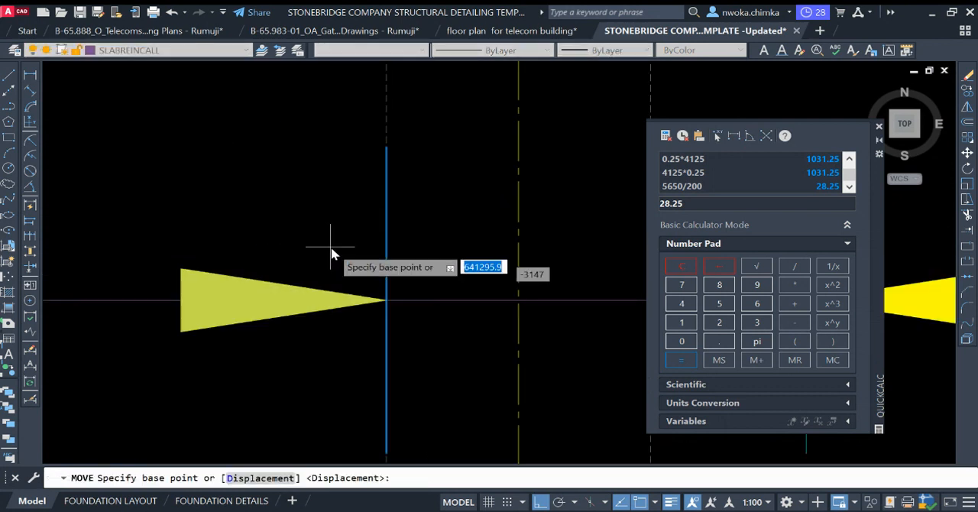
pyautogui.click(386, 303)
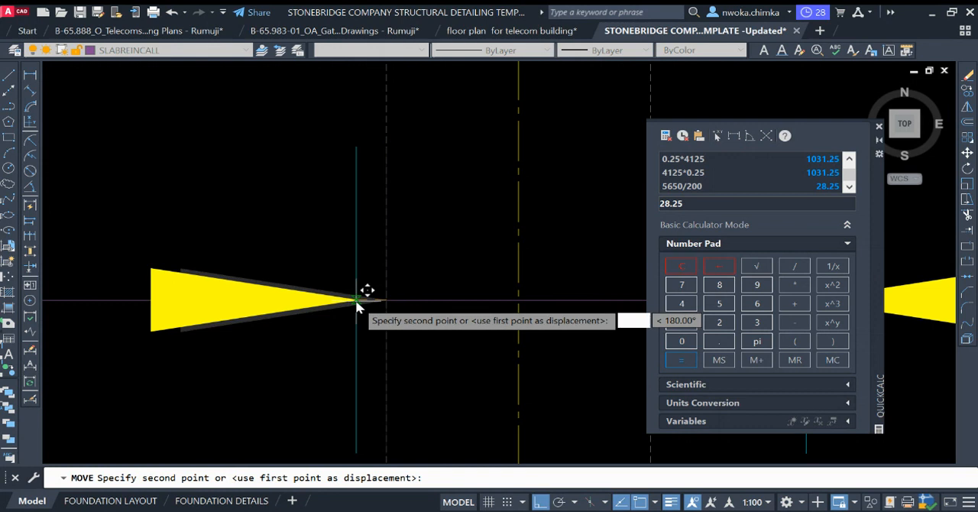
pyautogui.press('Return')
# Step: Delete the copied arrowhead and tick on the grid 3 side of the grid 2 beam
pyautogui.scroll(-5, 277, 265)
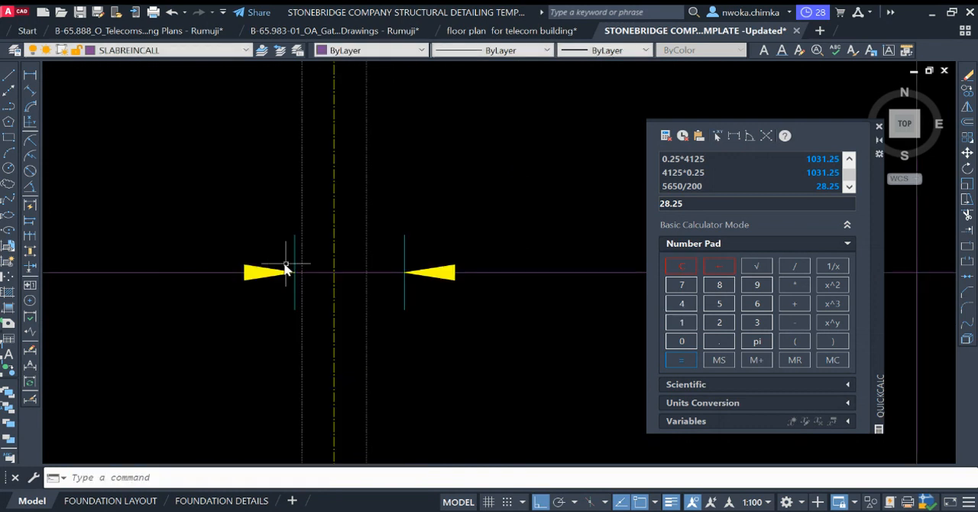
pyautogui.click(376, 232)
pyautogui.click(511, 373)
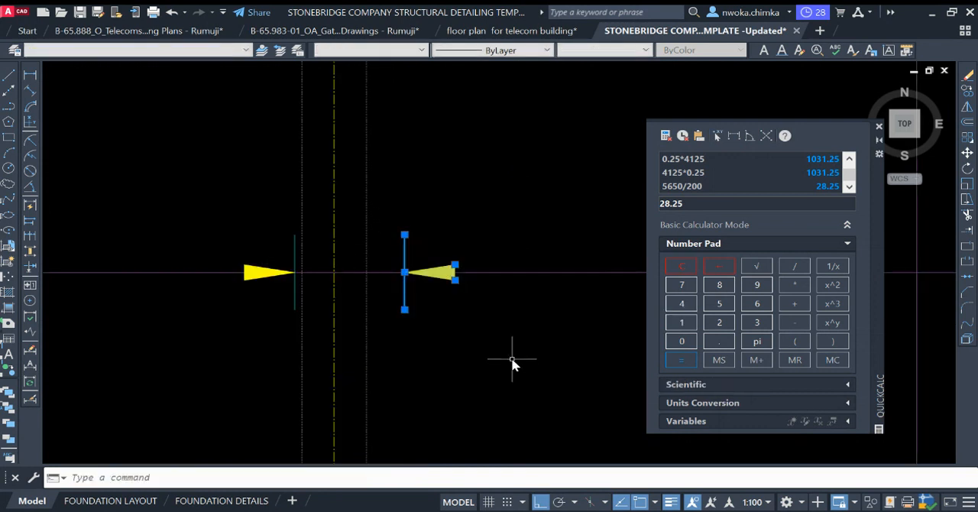
pyautogui.press('Delete')
# Step: Mirror the remaining arrowhead and tick about the grid 2 centreline, keeping the original
pyautogui.click(174, 186)
pyautogui.click(331, 319)
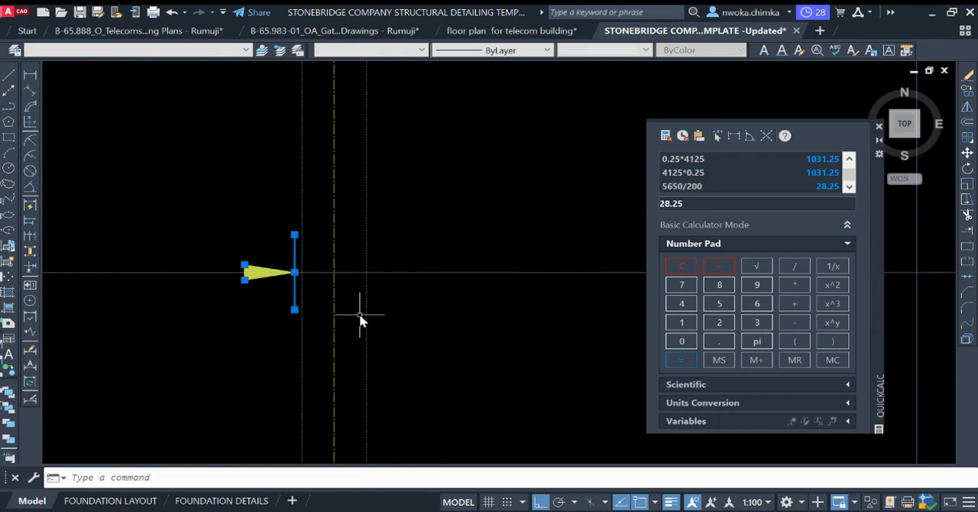
pyautogui.press('Return')
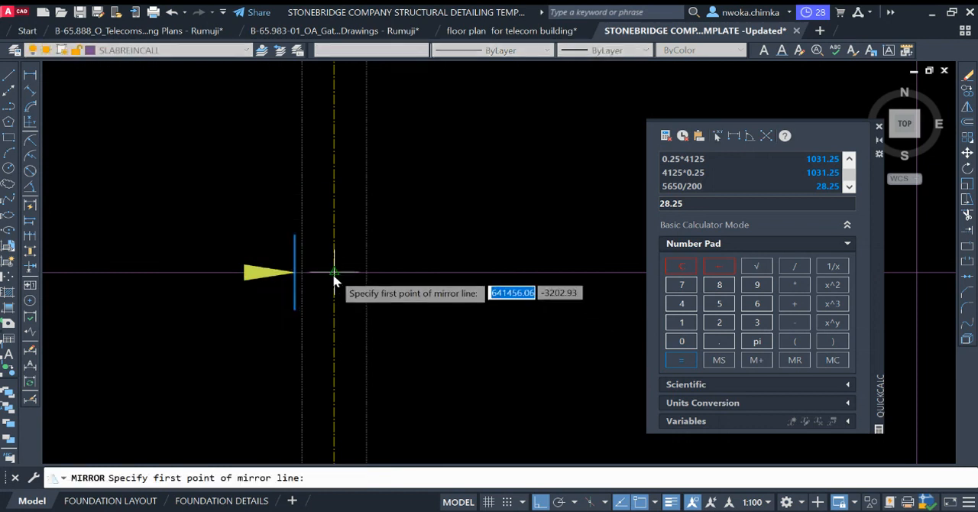
pyautogui.click(334, 275)
pyautogui.click(342, 221)
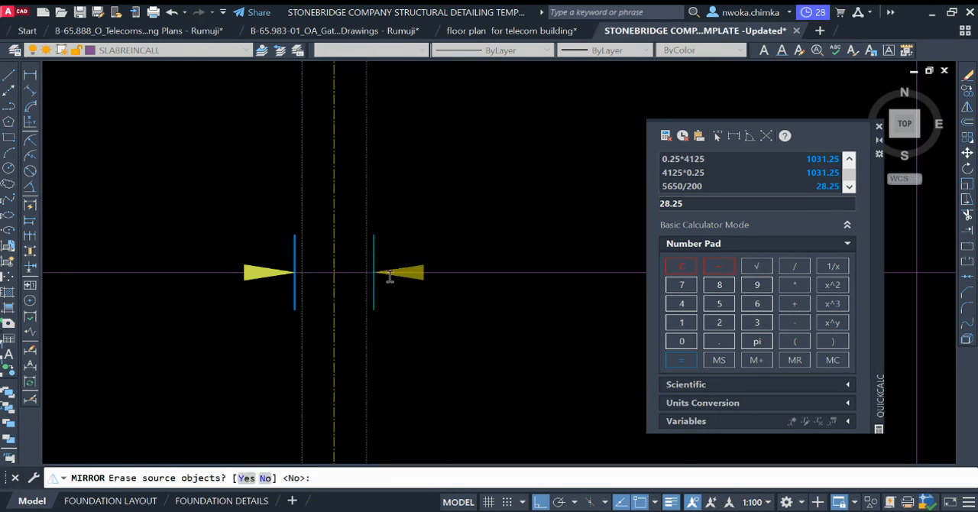
pyautogui.press('Return')
# Step: Copy the (25) bar-count label from the reference slab detail to above the callout line between grids 1 and 2, with Ortho off
pyautogui.scroll(-3, 376, 300)
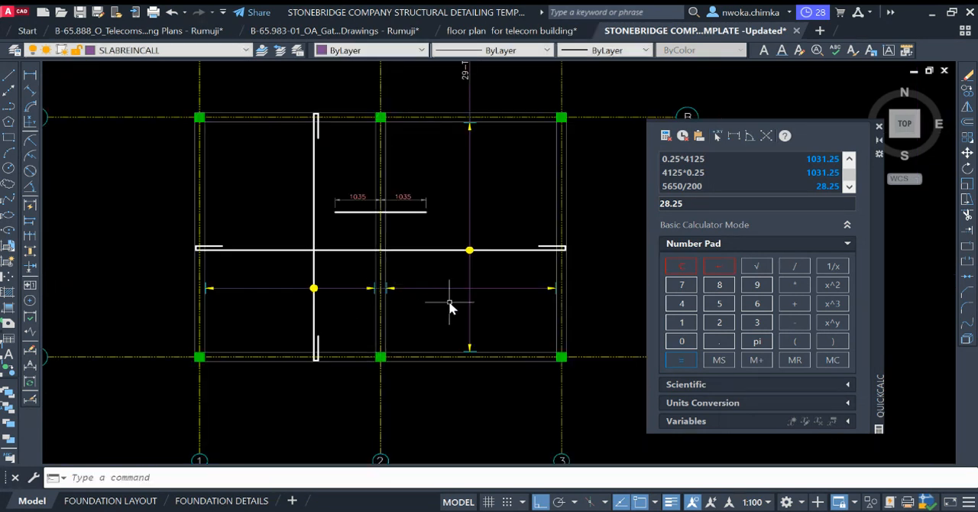
pyautogui.scroll(-4, 450, 305)
pyautogui.scroll(6, 291, 255)
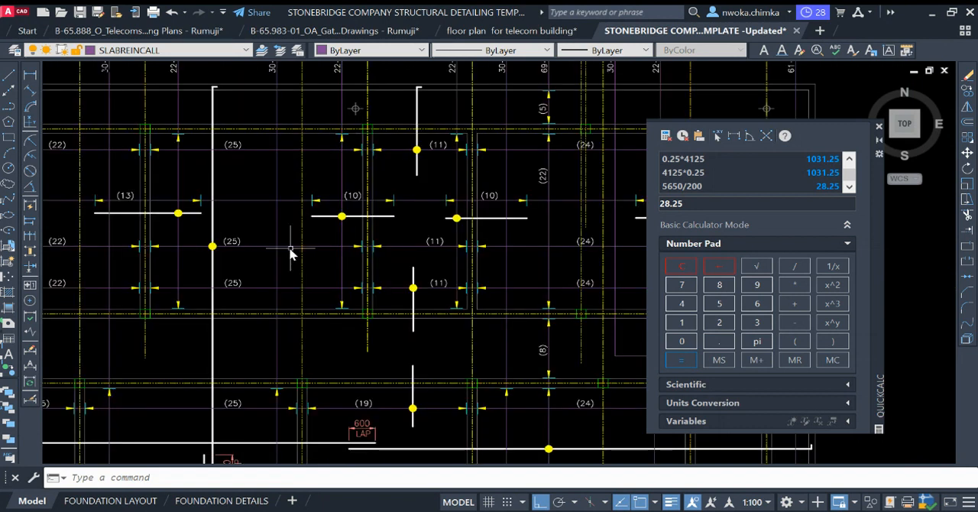
pyautogui.scroll(2, 240, 244)
pyautogui.click(258, 242)
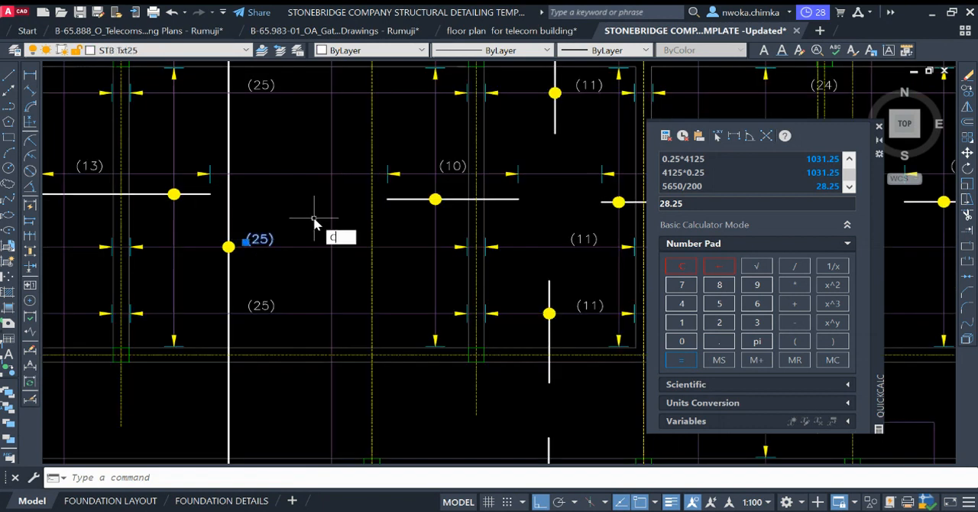
pyautogui.press('Return')
pyautogui.click(258, 239)
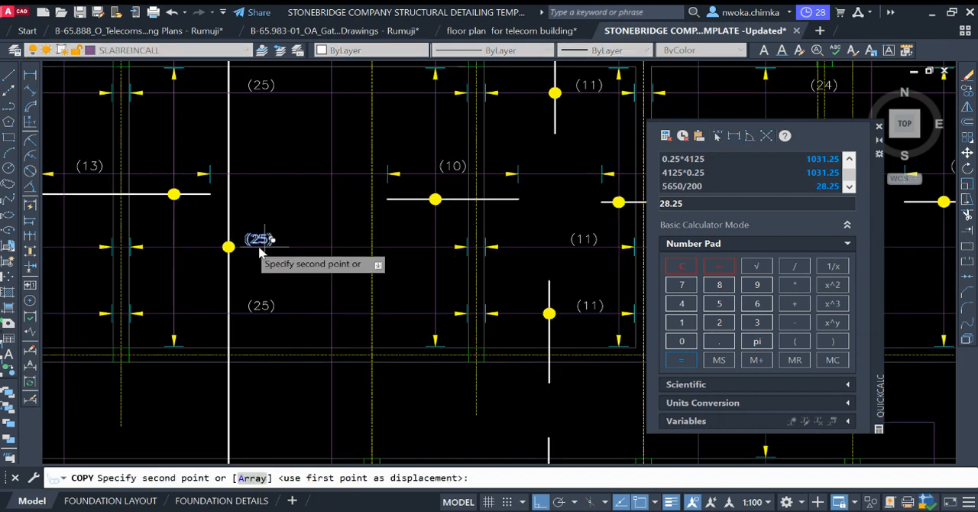
pyautogui.scroll(-5, 211, 222)
pyautogui.scroll(-1, 211, 222)
pyautogui.scroll(4, 497, 224)
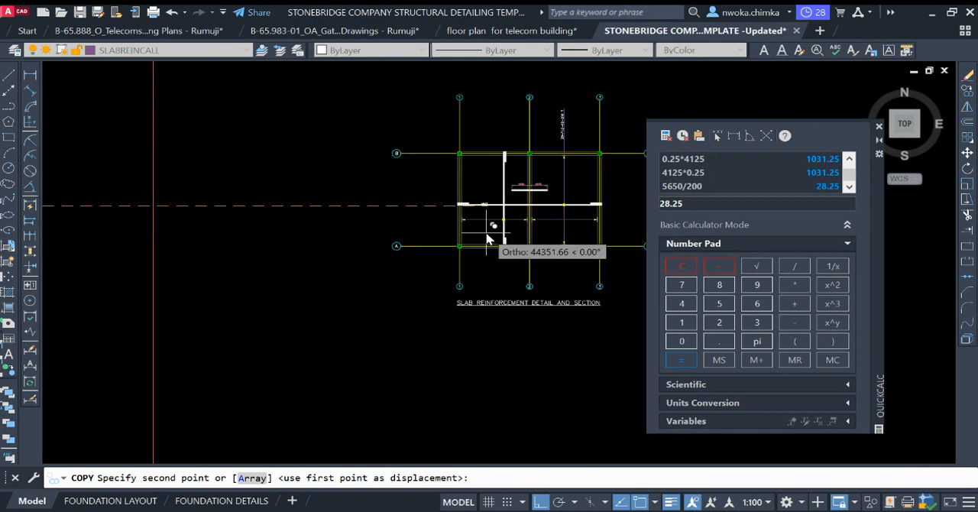
pyautogui.press('F8')
pyautogui.scroll(8, 514, 250)
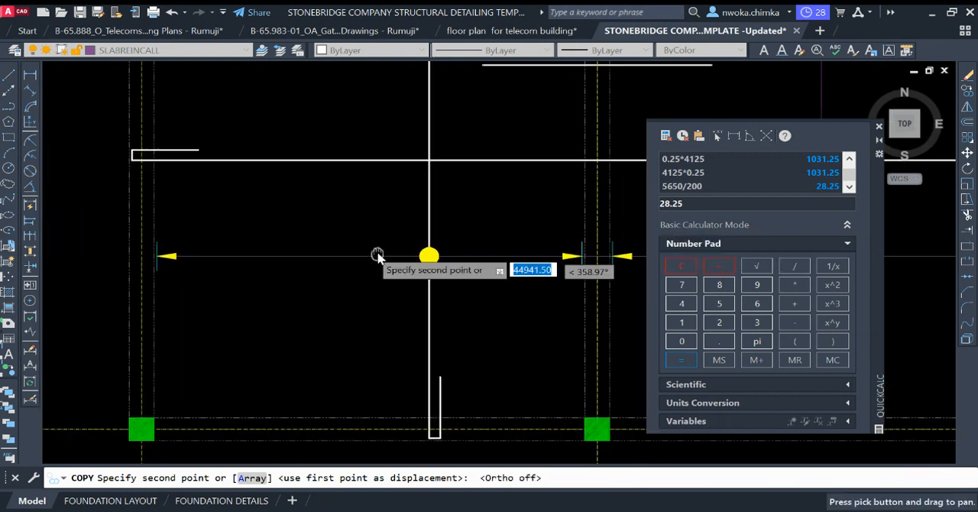
pyautogui.scroll(-1, 361, 264)
pyautogui.click(357, 265)
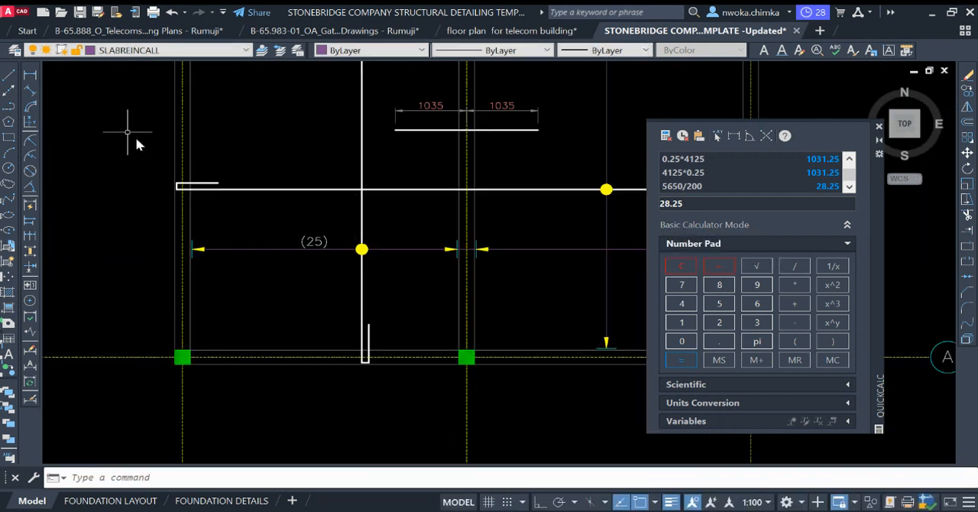
# Step: Add a linear dimension between the callout ticks of the grid 1 to 2 bay, placed above the (25) label
pyautogui.click(28, 79)
pyautogui.scroll(4, 207, 233)
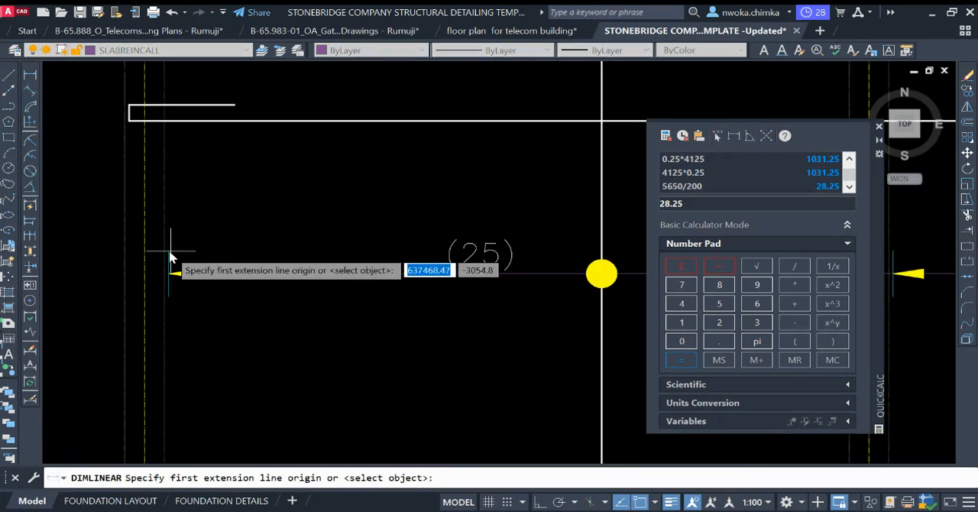
pyautogui.click(171, 251)
pyautogui.scroll(-4, 143, 248)
pyautogui.scroll(2, 406, 249)
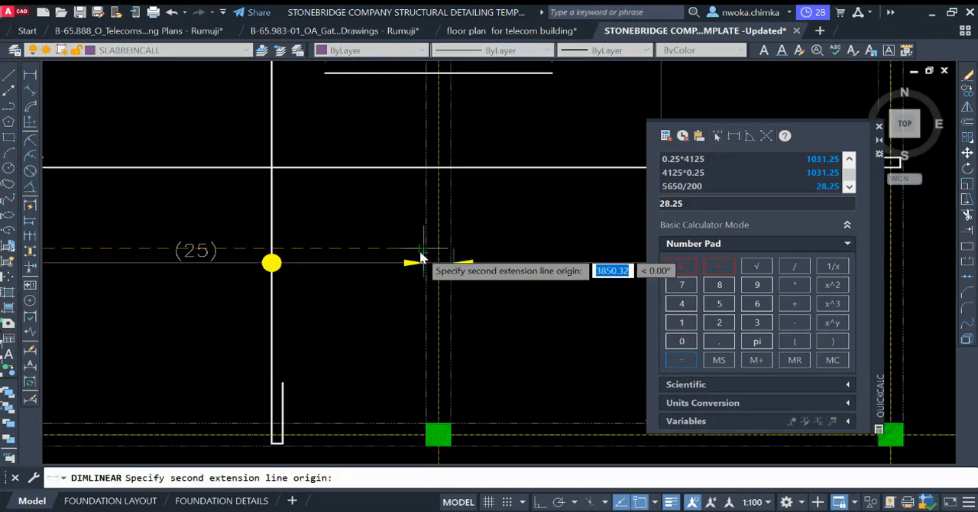
pyautogui.click(415, 262)
pyautogui.scroll(2, 181, 226)
pyautogui.click(231, 218)
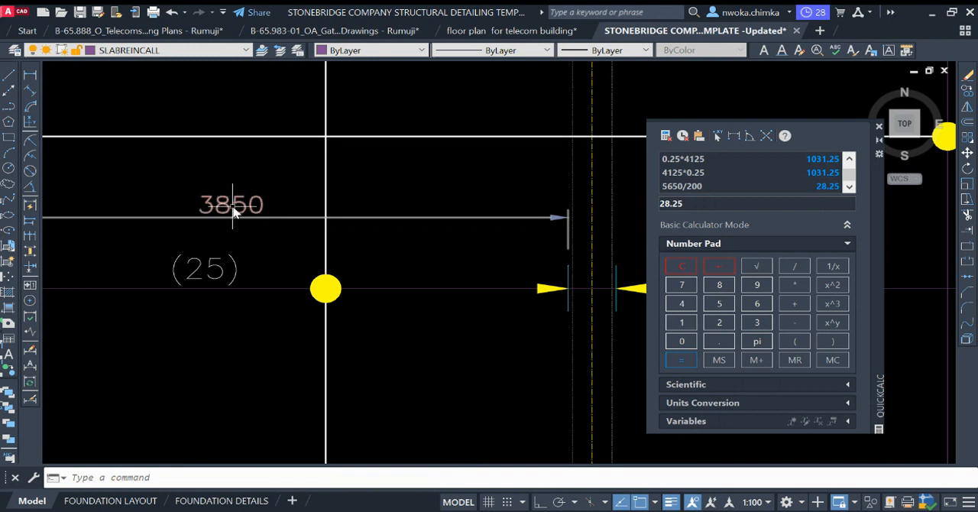
pyautogui.scroll(-2, 374, 243)
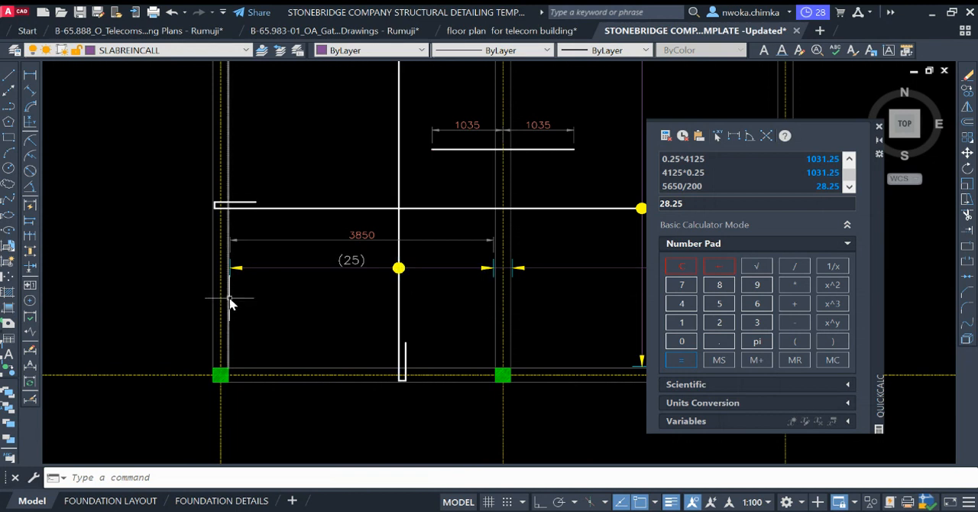
pyautogui.scroll(4, 344, 229)
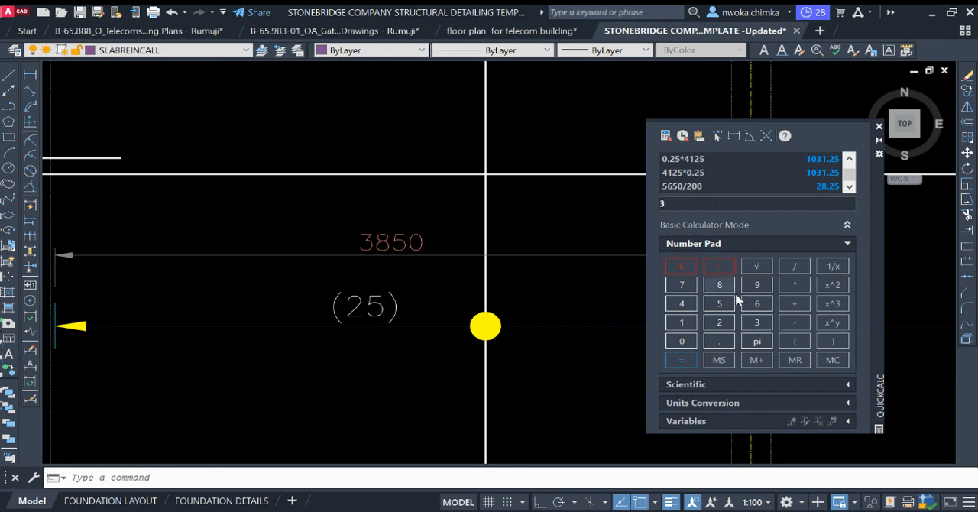
# Step: Calculate 3850/200 and change the bar-count label between grids 1 and 2 to (20)
pyautogui.click(719, 304)
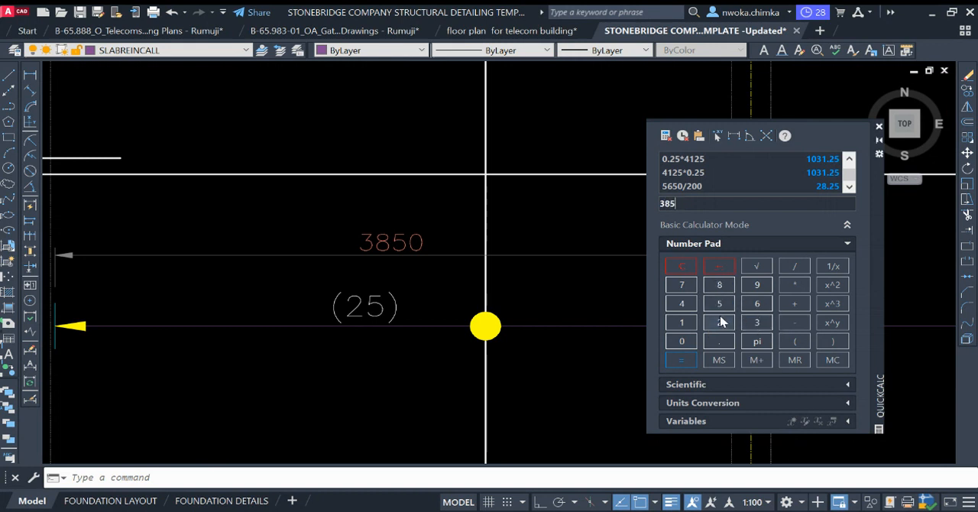
pyautogui.click(686, 358)
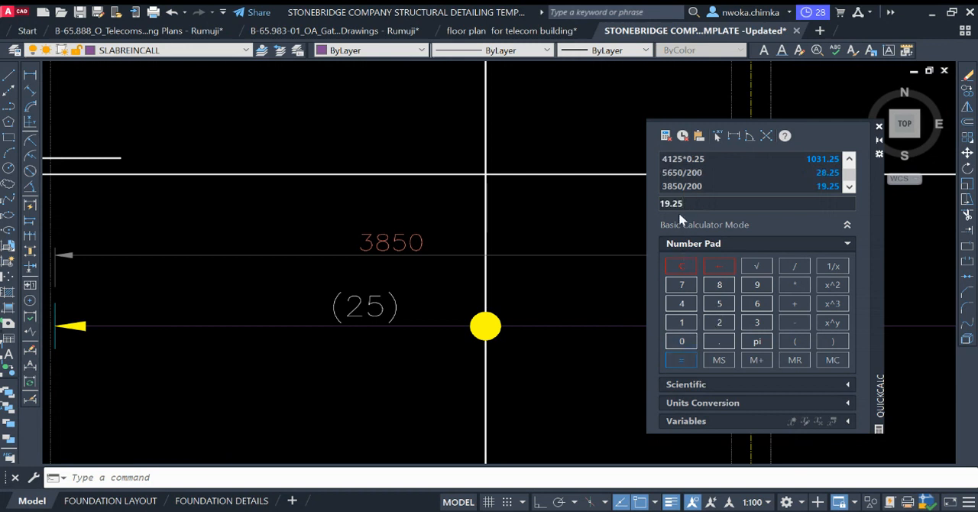
pyautogui.click(386, 306)
pyautogui.click(386, 306)
pyautogui.click(384, 305)
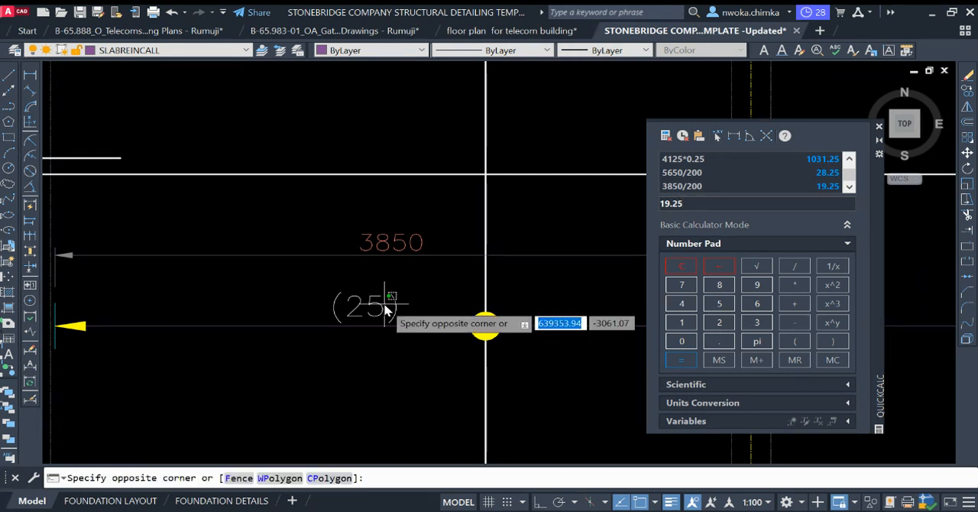
pyautogui.click(385, 305)
pyautogui.doubleClick(382, 306)
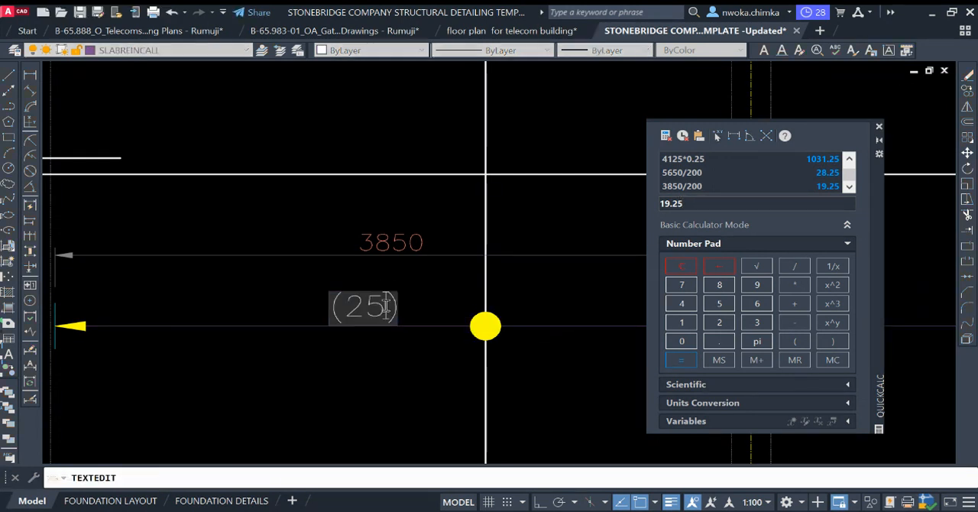
pyautogui.press('BackSpace')
pyautogui.click(373, 334)
pyautogui.scroll(-4, 314, 328)
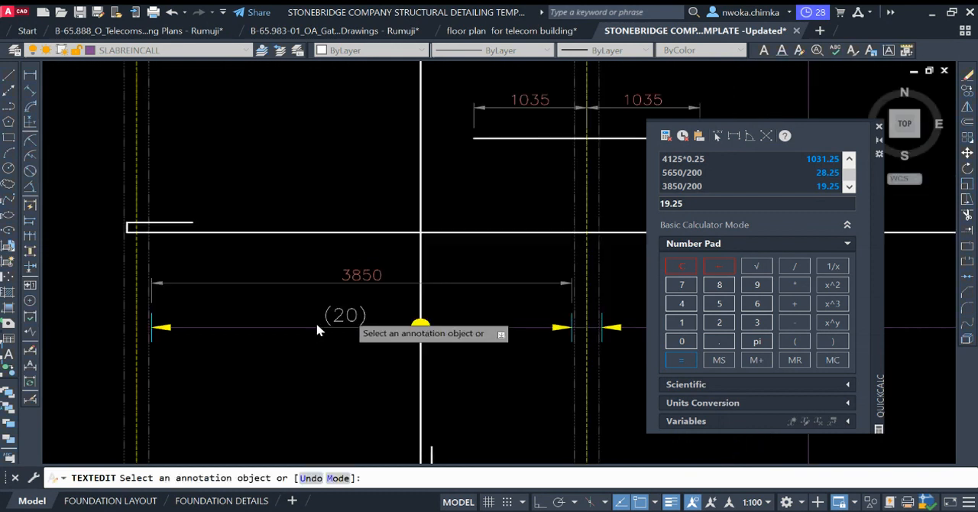
pyautogui.press('Escape')
# Step: Delete the linear dimension above the (20) label and add one between the callout ticks of the grid 2 to 3 bay
pyautogui.click(427, 298)
pyautogui.press('Return')
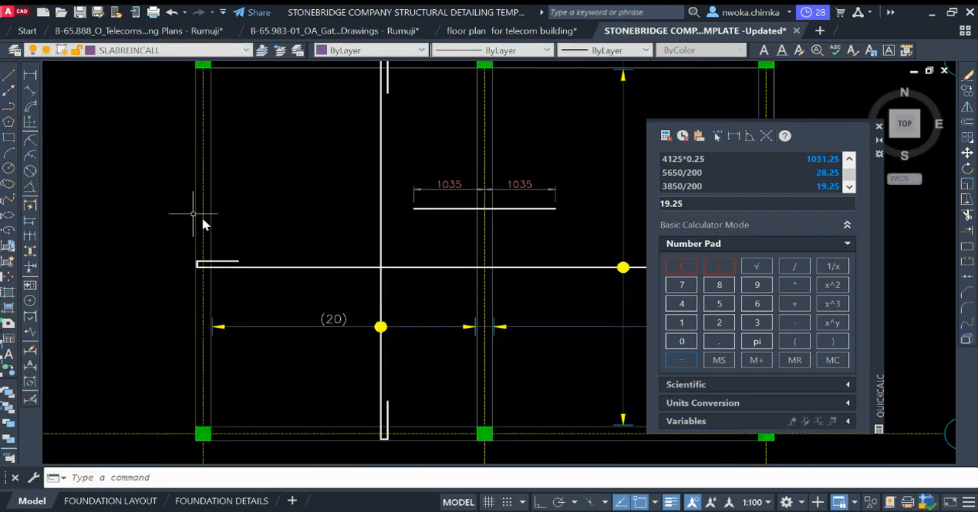
pyautogui.click(31, 75)
pyautogui.scroll(5, 437, 278)
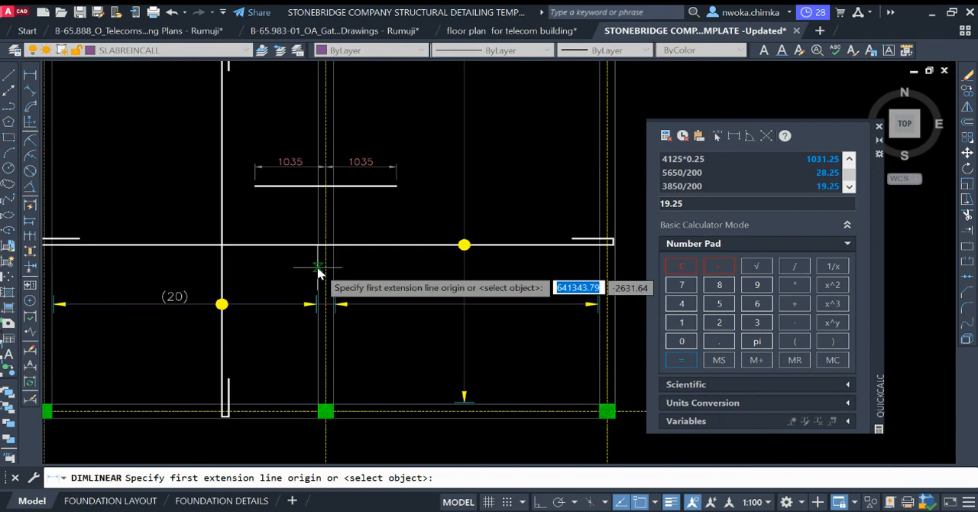
pyautogui.click(306, 302)
pyautogui.scroll(-3, 445, 317)
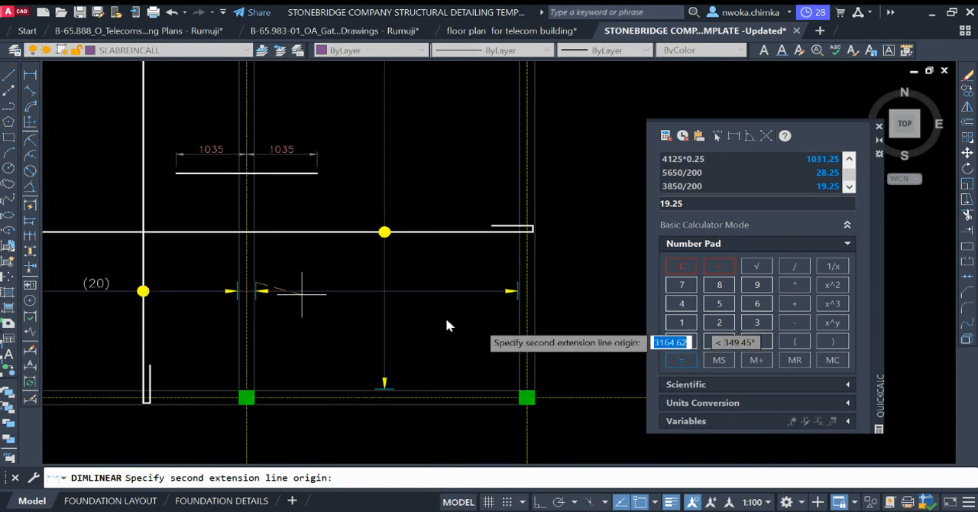
pyautogui.scroll(4, 533, 278)
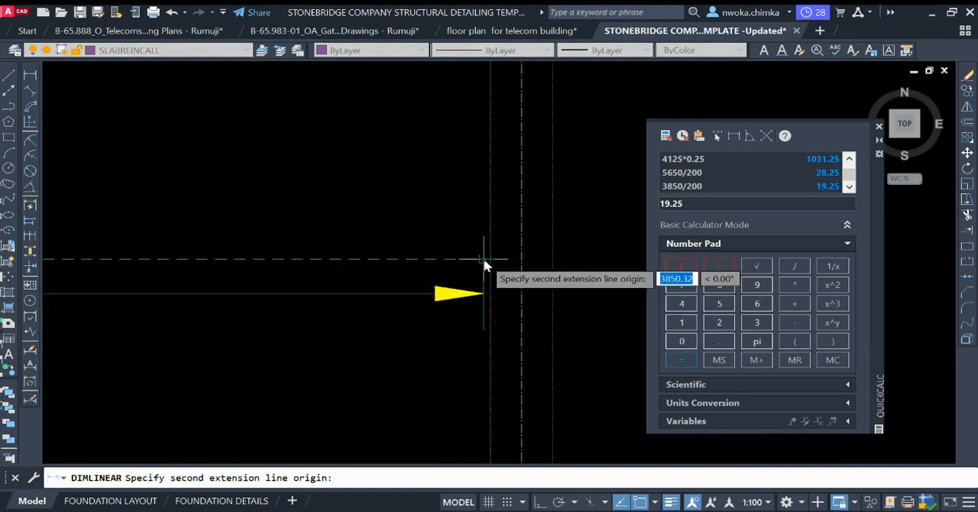
pyautogui.click(486, 266)
pyautogui.scroll(-3, 428, 260)
pyautogui.click(273, 243)
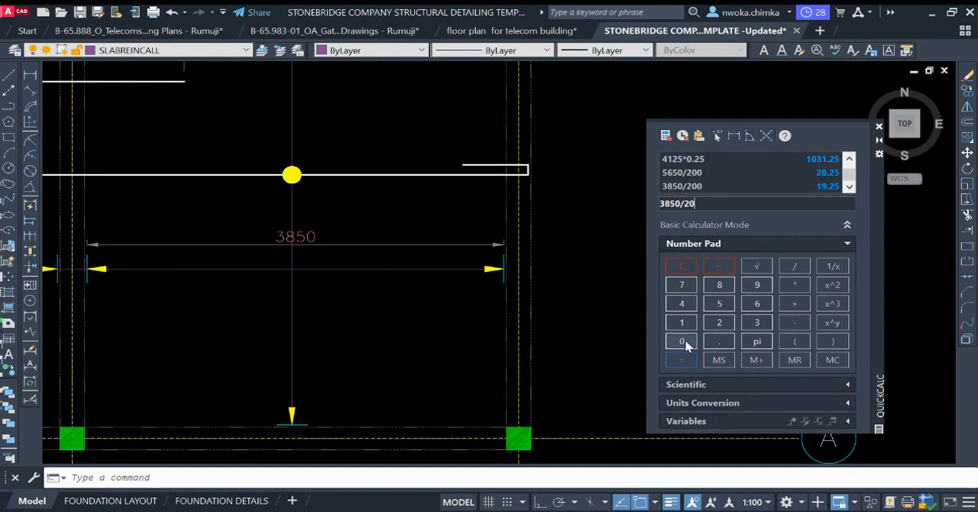
# Step: Calculate 3850/200 for the grid 2 to 3 bay and delete the temporary linear dimension above its callout line
pyautogui.click(684, 362)
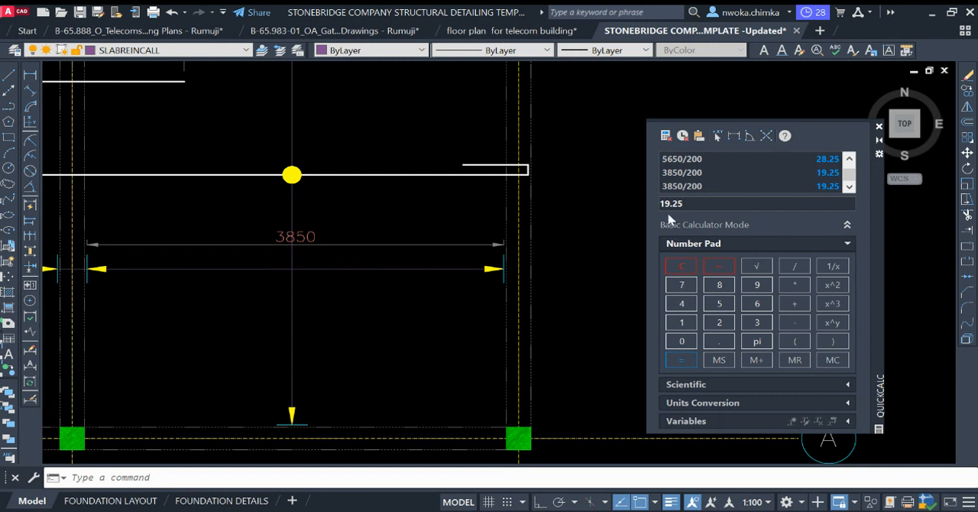
pyautogui.moveTo(421, 242); pyautogui.dragTo(505, 213, button='middle')
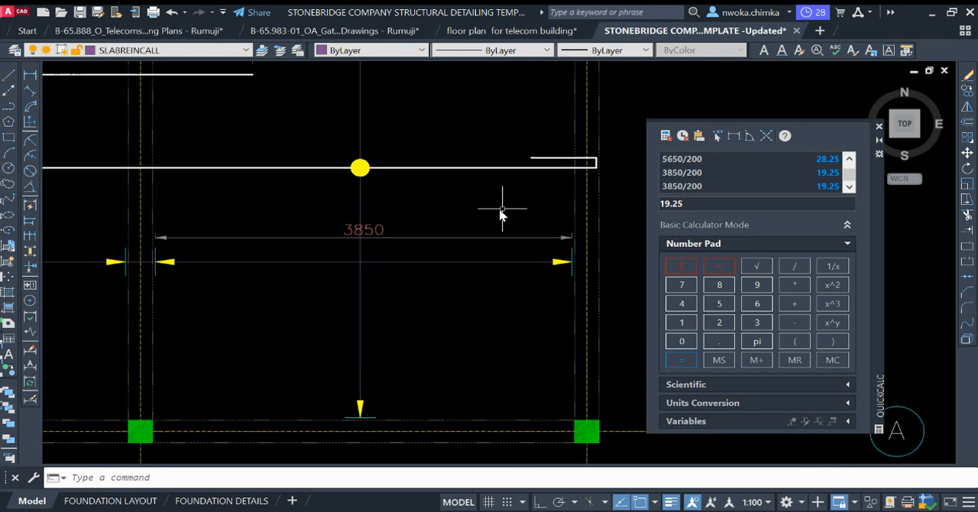
pyautogui.click(443, 224)
pyautogui.click(441, 243)
pyautogui.press('space')
pyautogui.scroll(-4, 539, 223)
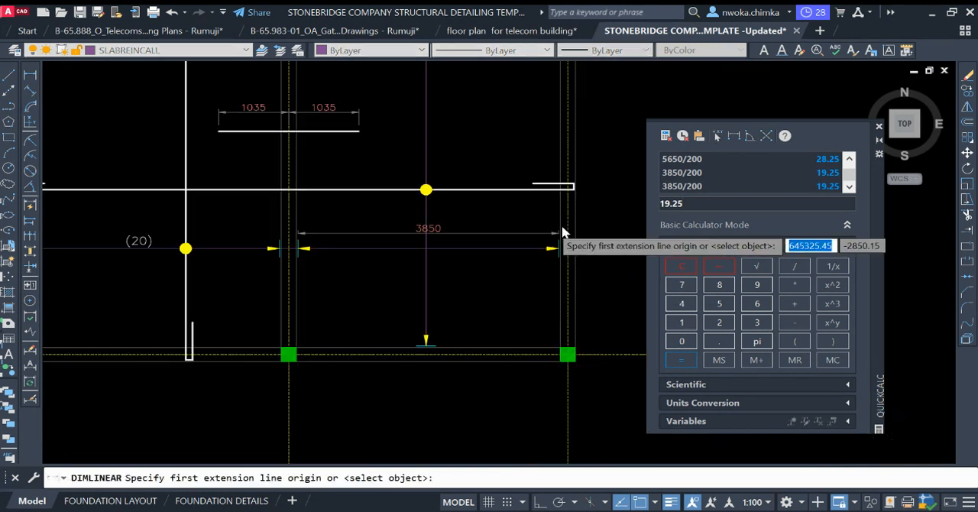
pyautogui.press('Escape')
# Step: Copy the (20) bar-count label straight across to above the callout line between grids 2 and 3
pyautogui.scroll(2, 327, 230)
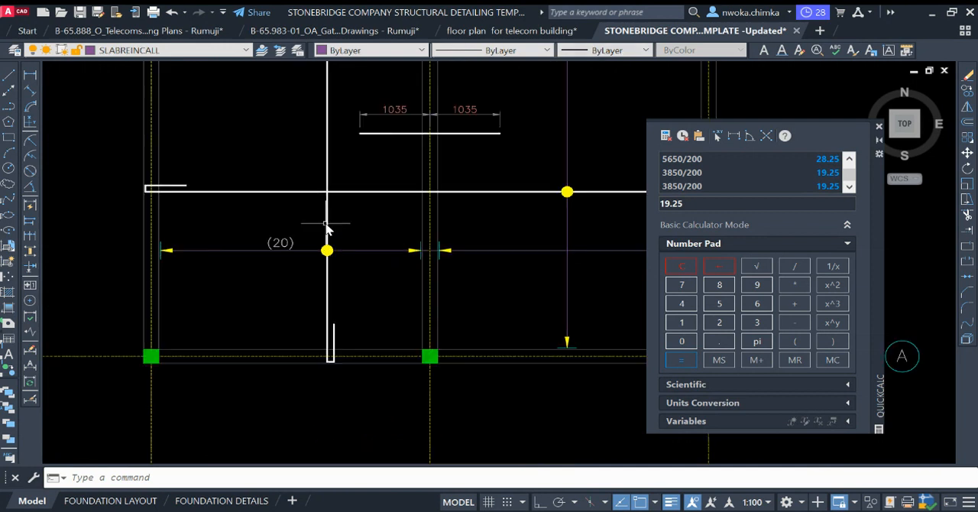
pyautogui.press('Return')
pyautogui.click(289, 255)
pyautogui.scroll(-2, 276, 279)
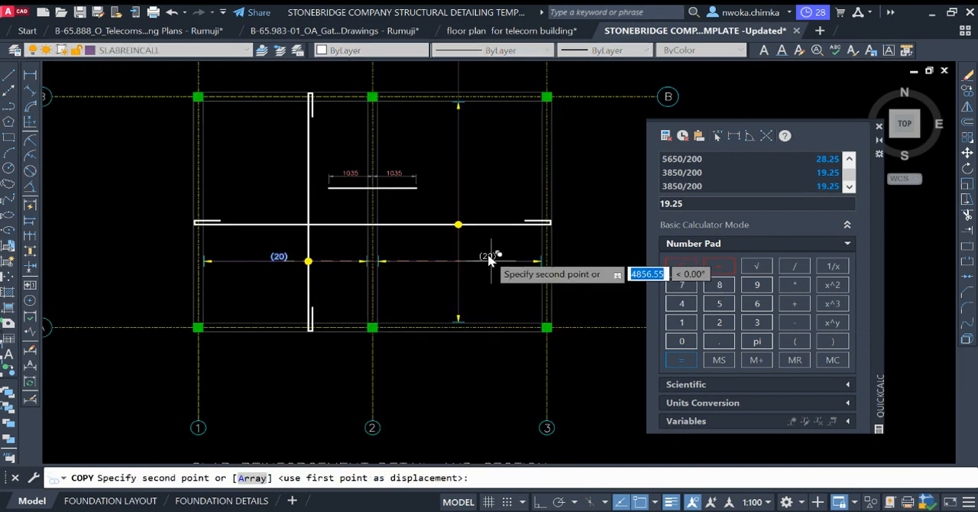
pyautogui.scroll(2, 482, 260)
pyautogui.click(527, 249)
pyautogui.press('Escape')
pyautogui.scroll(-2, 528, 247)
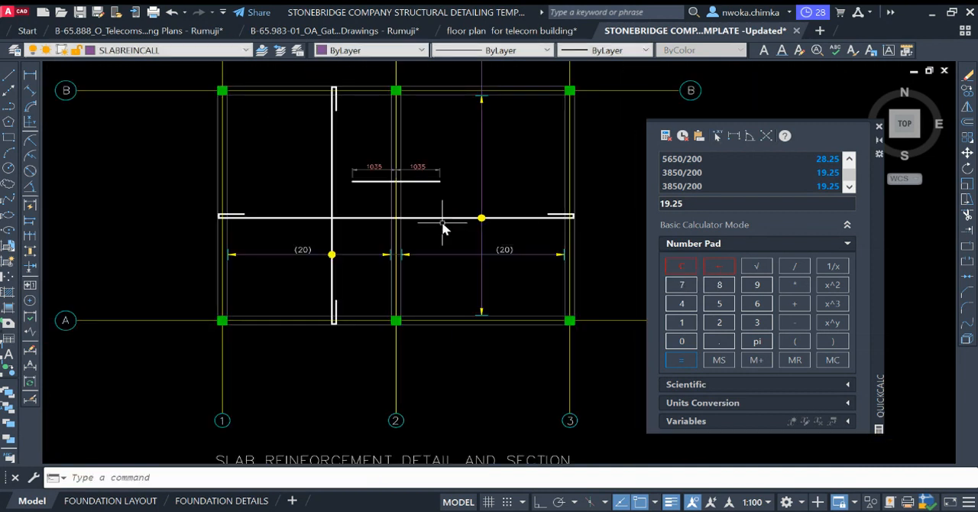
# Step: With Ortho on, draw a horizontal line about 3800 mm long from the grid 1 callout tick outward beyond the slab edge
pyautogui.click(11, 79)
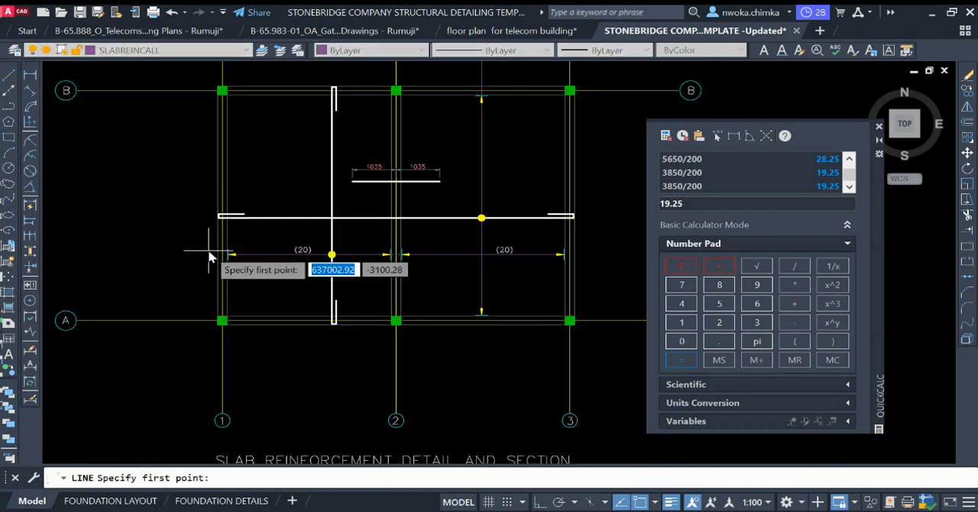
pyautogui.scroll(4, 260, 262)
pyautogui.click(260, 262)
pyautogui.scroll(-4, 367, 258)
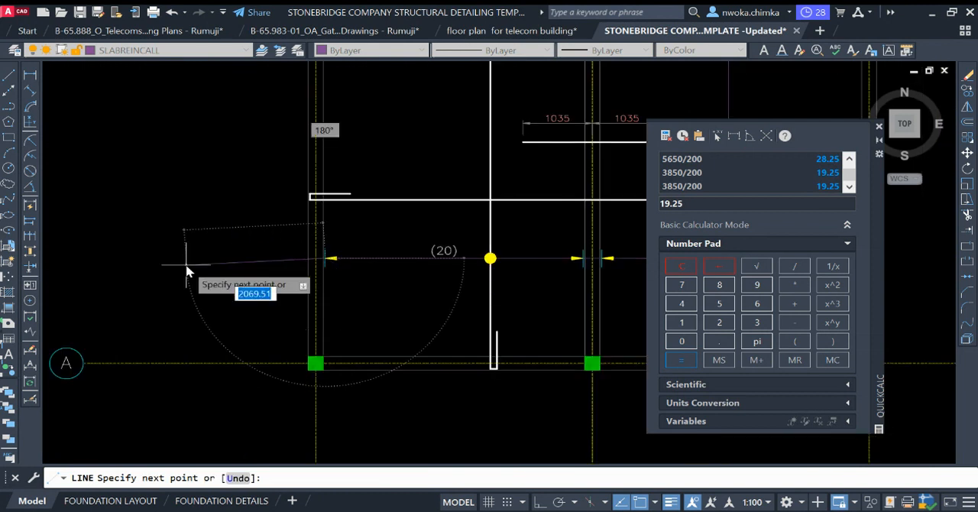
pyautogui.press('F8')
pyautogui.scroll(-2, 165, 266)
pyautogui.press('Escape')
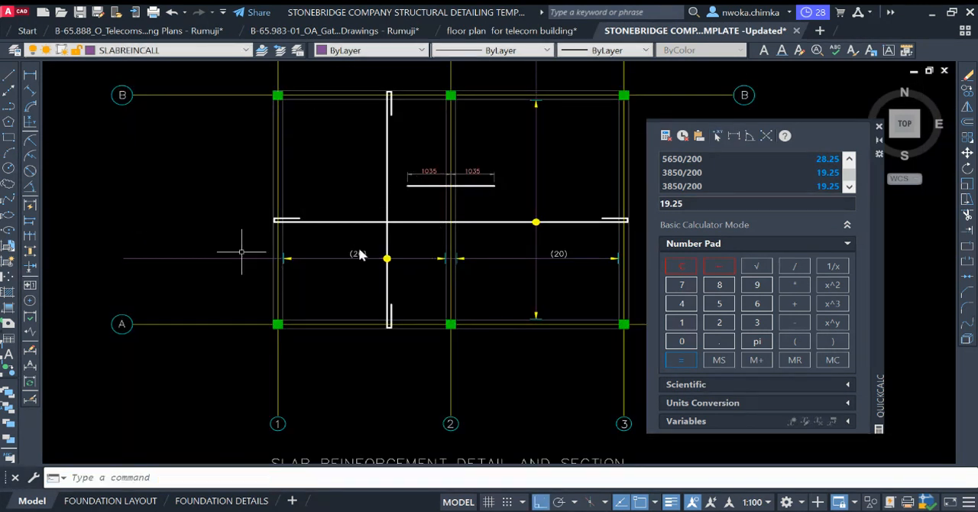
# Step: Copy the 101-T10-26-200 B bar label from the reference slab detail onto the callout line extension outside grid 1
pyautogui.scroll(-5, 306, 253)
pyautogui.scroll(3, 146, 243)
pyautogui.scroll(6, 141, 217)
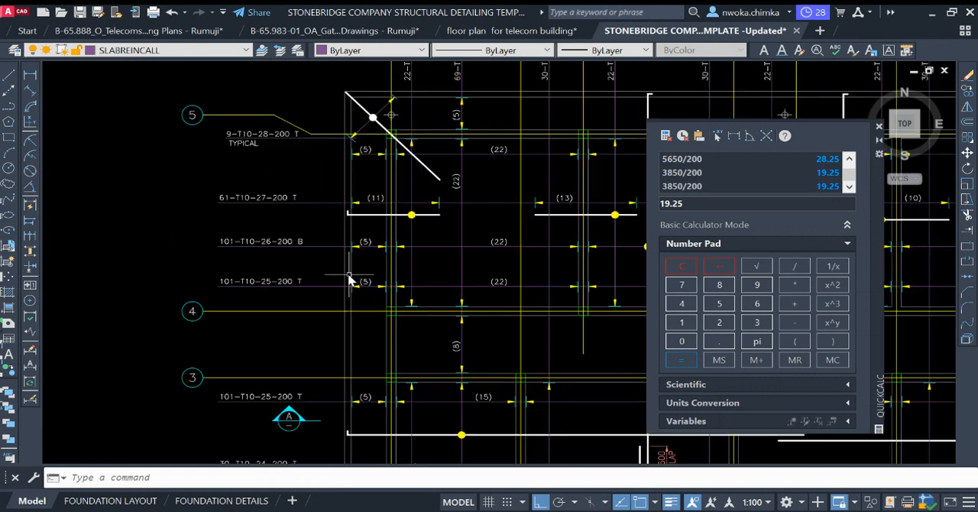
pyautogui.click(262, 229)
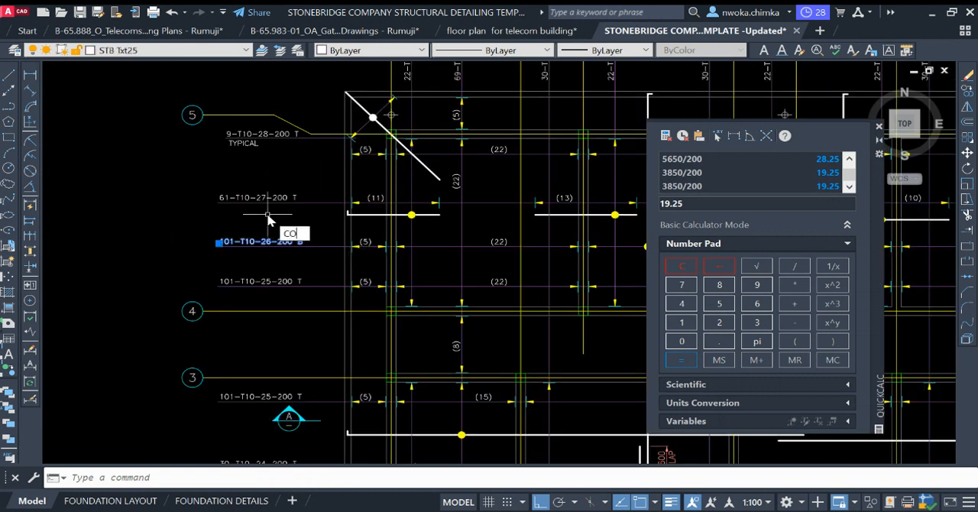
pyautogui.write('co')
pyautogui.press('Return')
pyautogui.scroll(3, 221, 252)
pyautogui.click(229, 276)
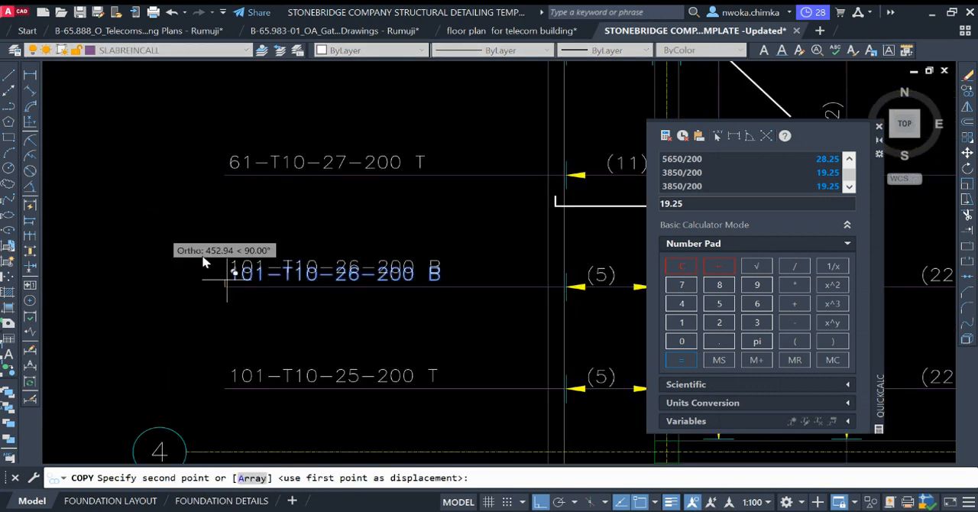
pyautogui.scroll(-8, 203, 262)
pyautogui.scroll(5, 288, 273)
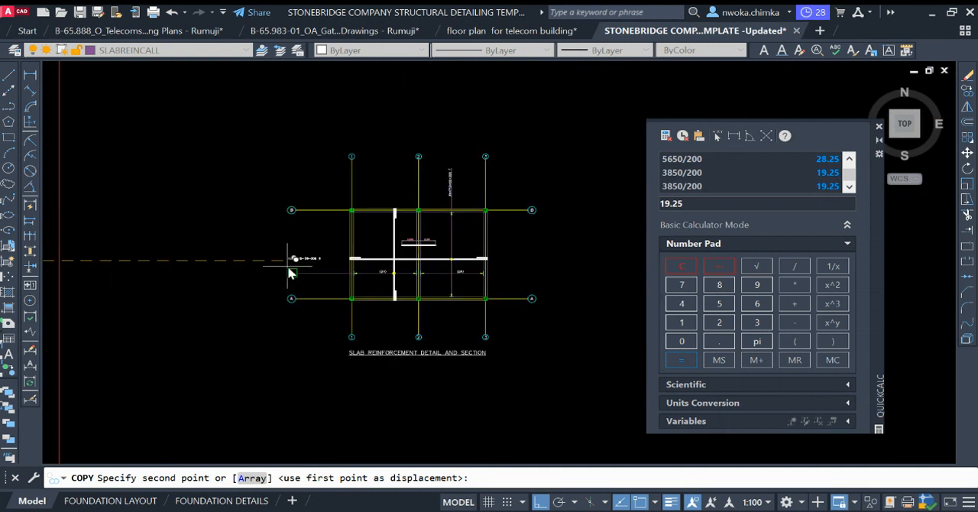
pyautogui.scroll(5, 290, 274)
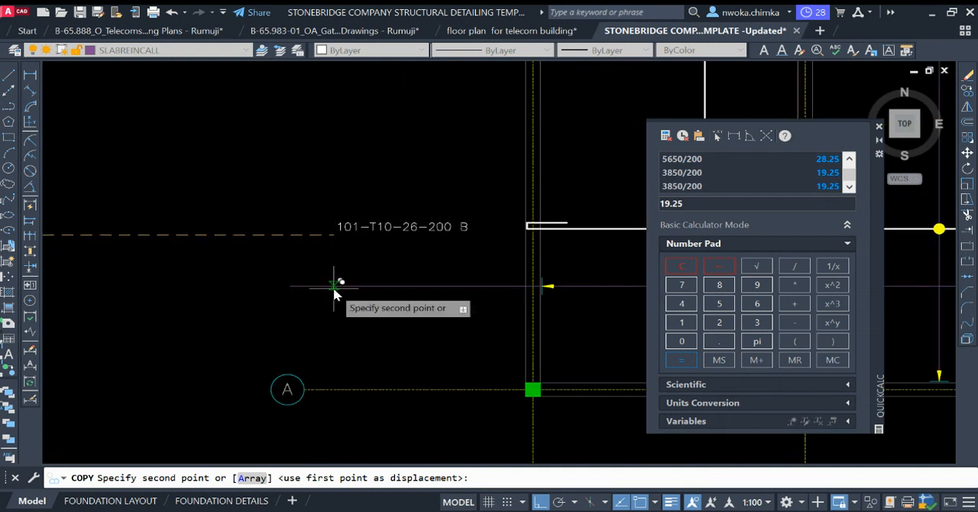
pyautogui.click(334, 290)
pyautogui.press('Escape')
# Step: Shorten the callout line extension so its outer end aligns with the start of the copied bar label
pyautogui.click(319, 247)
pyautogui.click(304, 300)
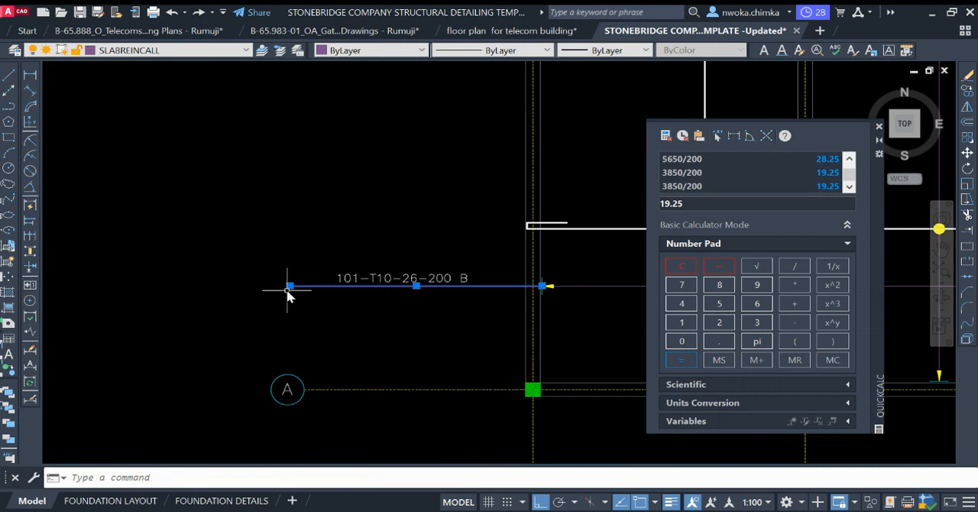
pyautogui.click(289, 287)
pyautogui.scroll(4, 354, 295)
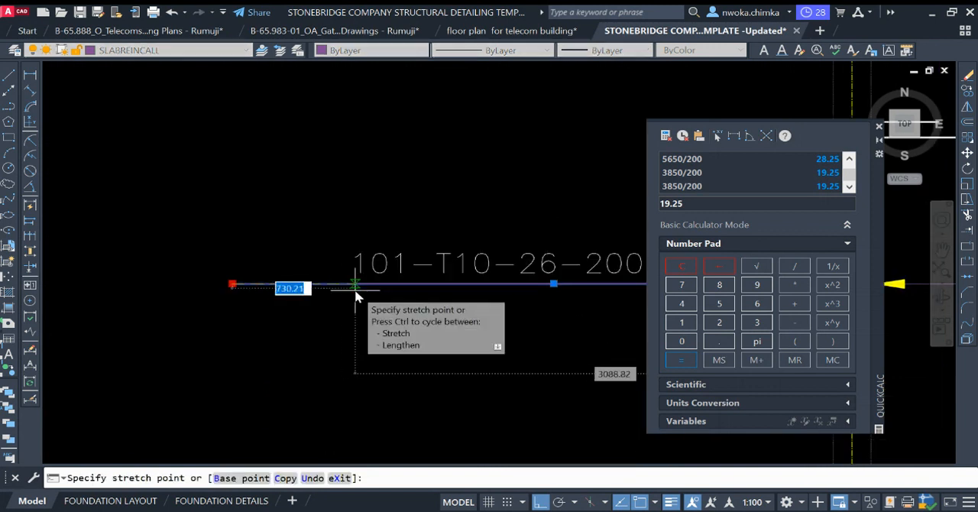
pyautogui.click(355, 291)
pyautogui.press('Escape')
pyautogui.scroll(-6, 237, 266)
pyautogui.moveTo(450, 259); pyautogui.dragTo(359, 264, button='middle')
pyautogui.moveTo(455, 290); pyautogui.dragTo(366, 283, button='middle')
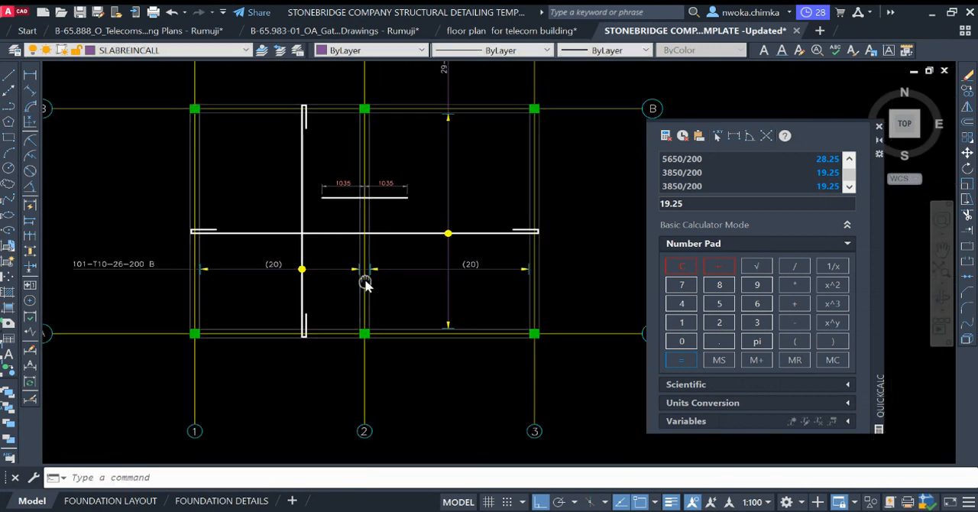
# Step: Change the copied bar label outside grid 1 to read 101-T12-01-200 B
pyautogui.scroll(5, 171, 250)
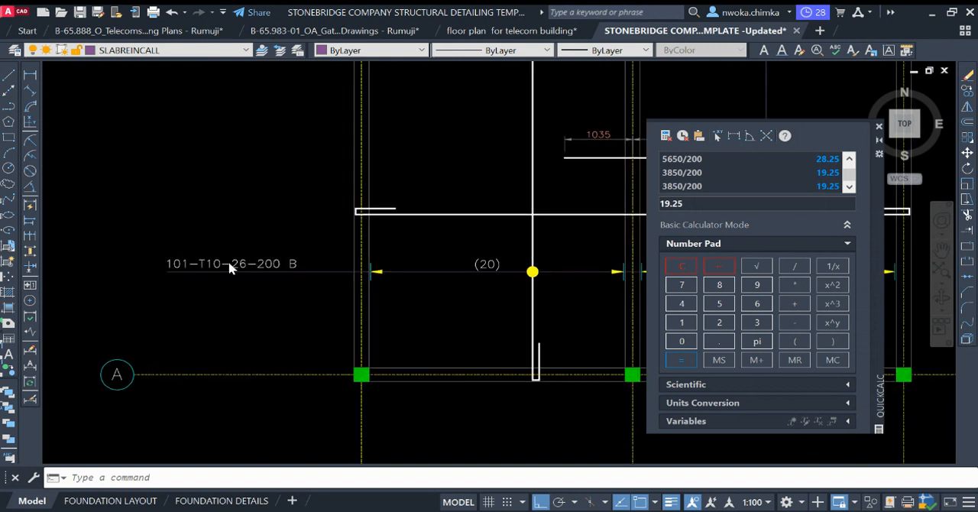
pyautogui.scroll(-3, 201, 266)
pyautogui.scroll(5, 200, 267)
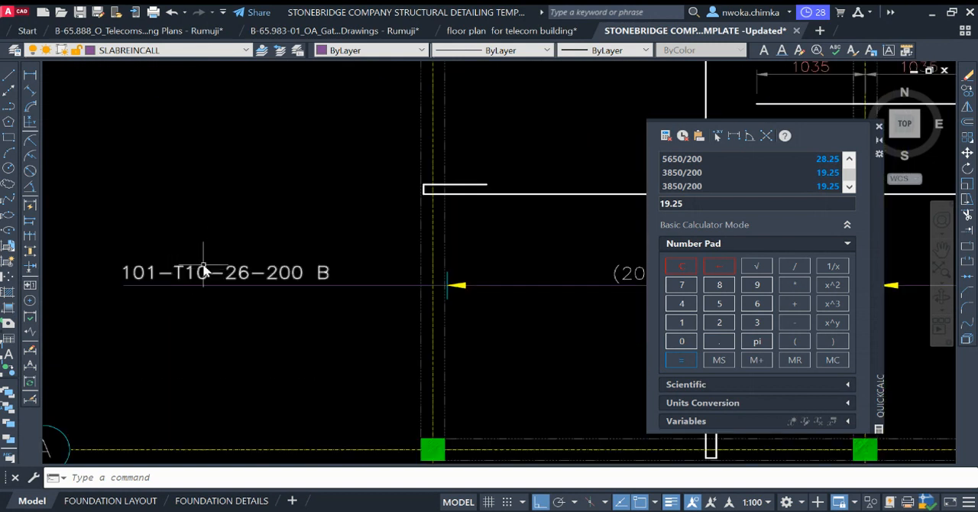
pyautogui.click(204, 272)
pyautogui.doubleClick(205, 268)
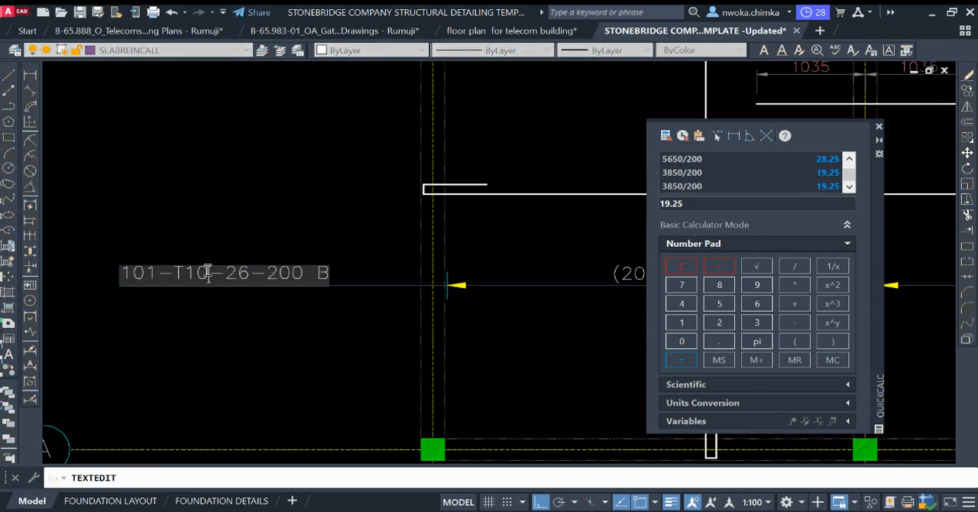
pyautogui.click(207, 270)
pyautogui.press('BackSpace')
pyautogui.write('2')
pyautogui.scroll(-5, 250, 273)
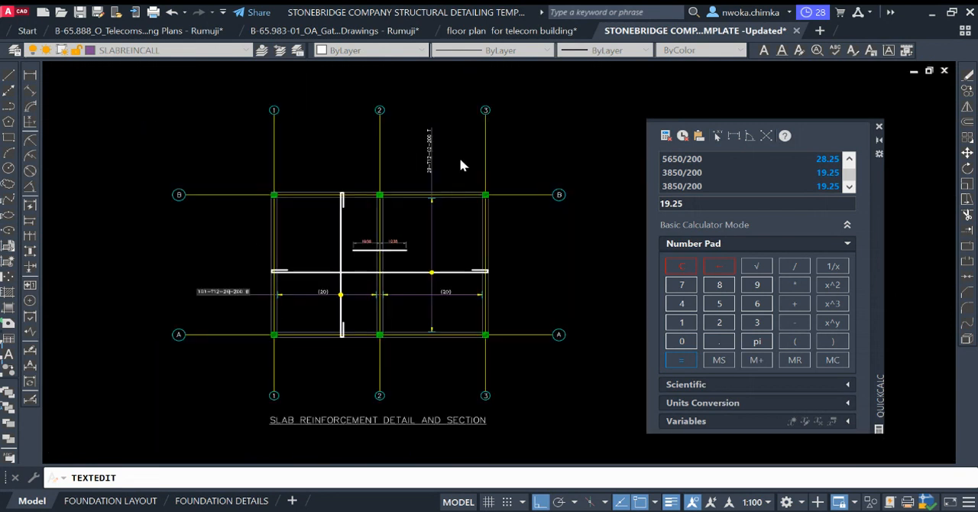
pyautogui.scroll(5, 459, 158)
pyautogui.scroll(-5, 306, 260)
pyautogui.scroll(5, 273, 275)
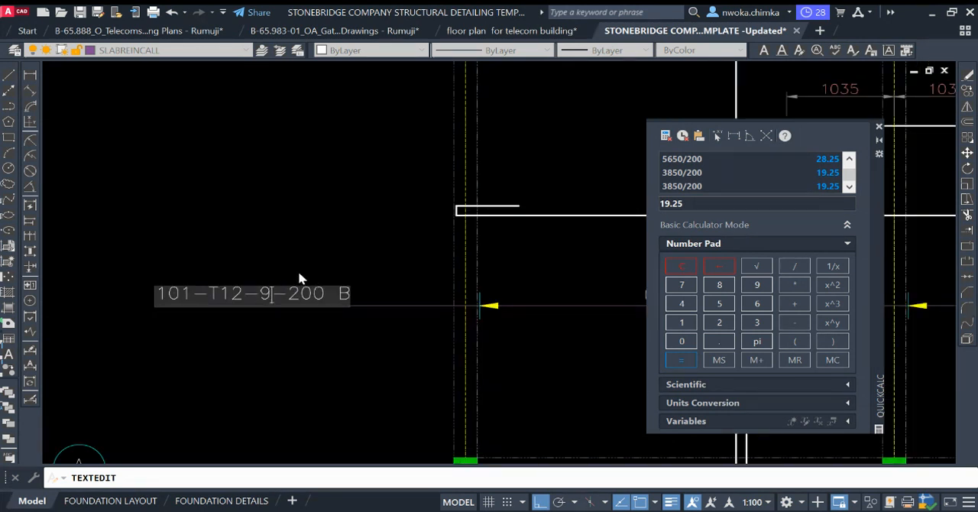
pyautogui.write('01')
pyautogui.click(310, 230)
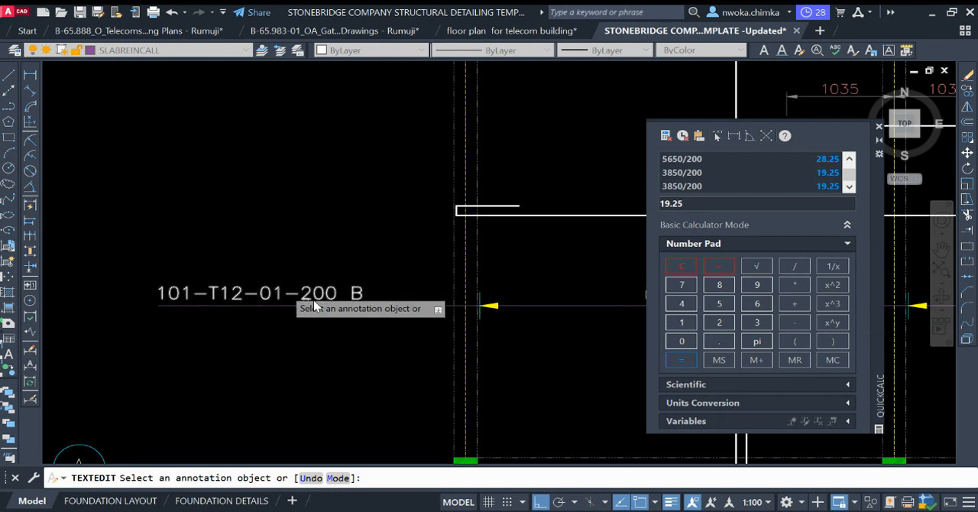
pyautogui.scroll(-5, 310, 283)
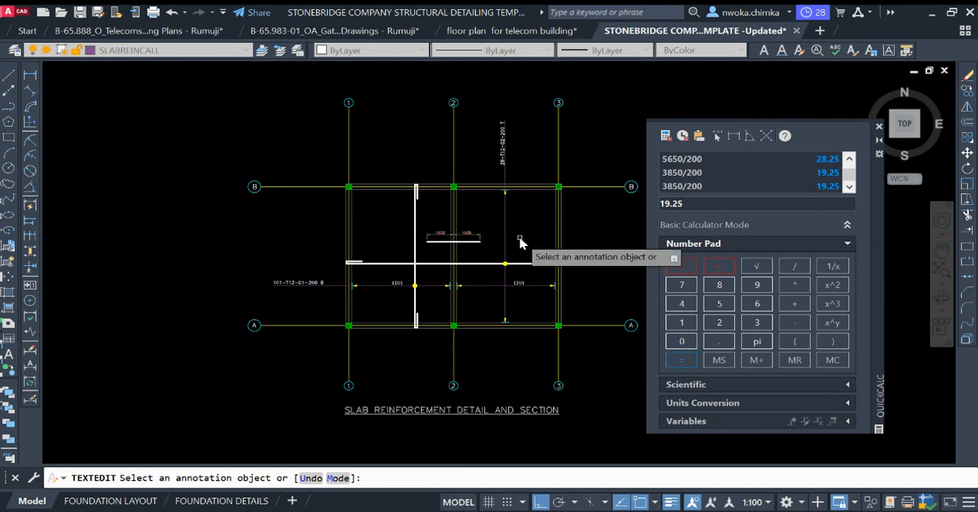
pyautogui.scroll(5, 302, 284)
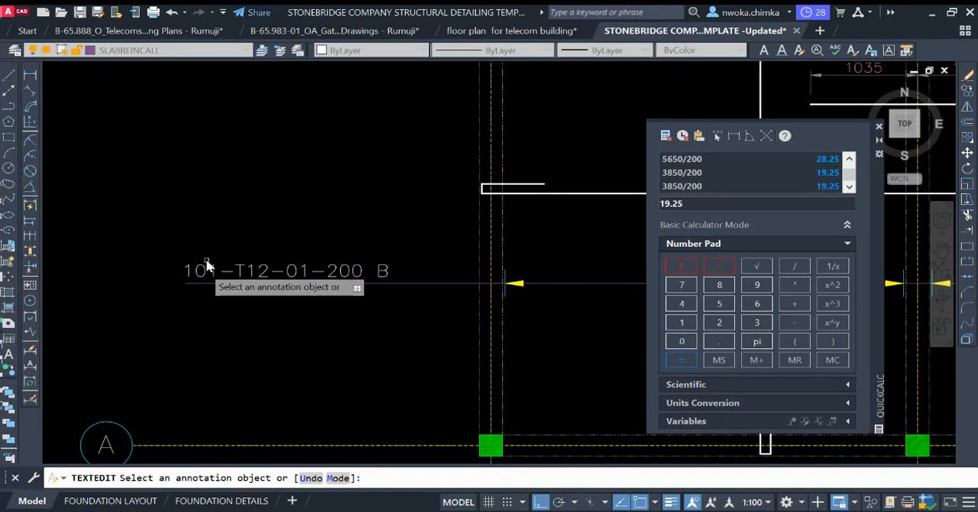
# Step: Change the bar label on the callout line outside grid 1 to read 20-T12-01-200 B
pyautogui.scroll(-1, 230, 266)
pyautogui.scroll(1, 519, 272)
pyautogui.scroll(-1, 172, 275)
pyautogui.press('Escape')
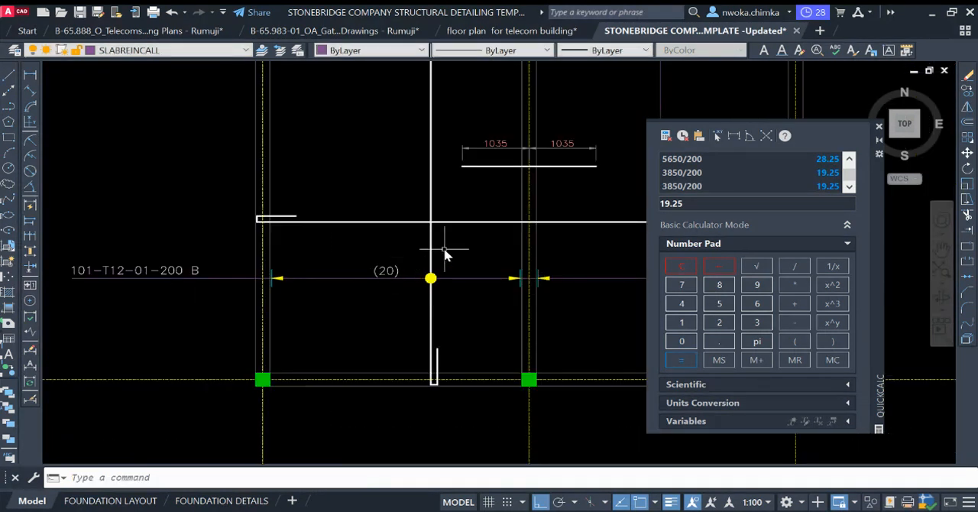
pyautogui.scroll(-1, 467, 245)
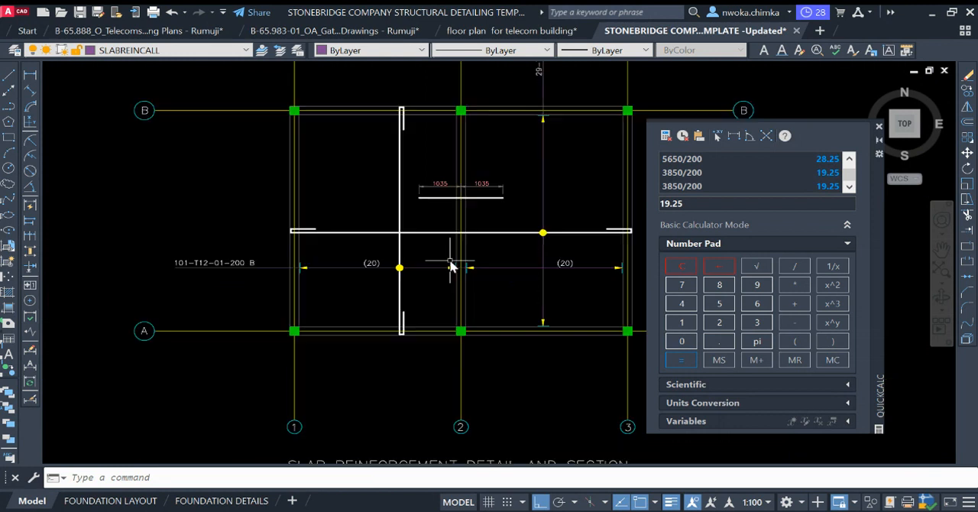
pyautogui.scroll(1, 184, 262)
pyautogui.moveTo(321, 297); pyautogui.dragTo(55, 249, button='middle')
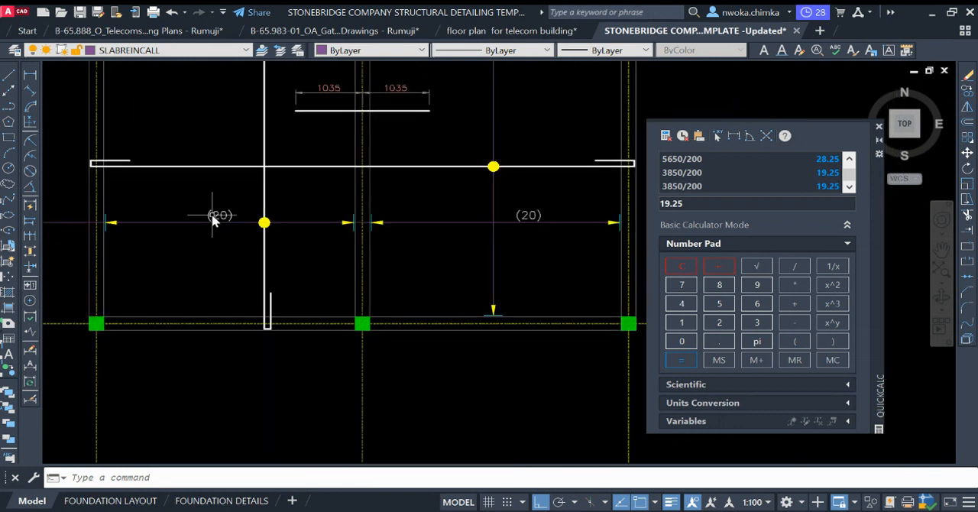
pyautogui.scroll(-1, 309, 271)
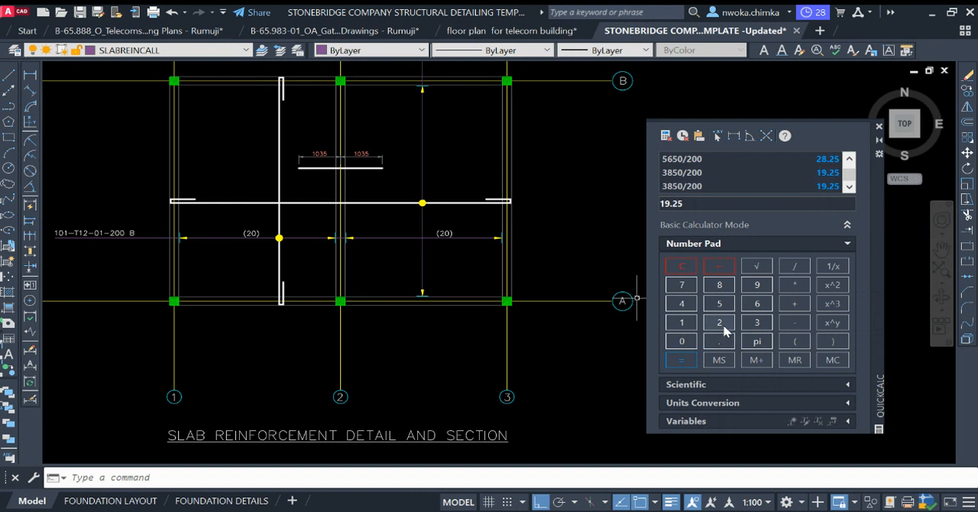
pyautogui.moveTo(440, 223); pyautogui.dragTo(576, 231, button='middle')
pyautogui.scroll(4, 147, 240)
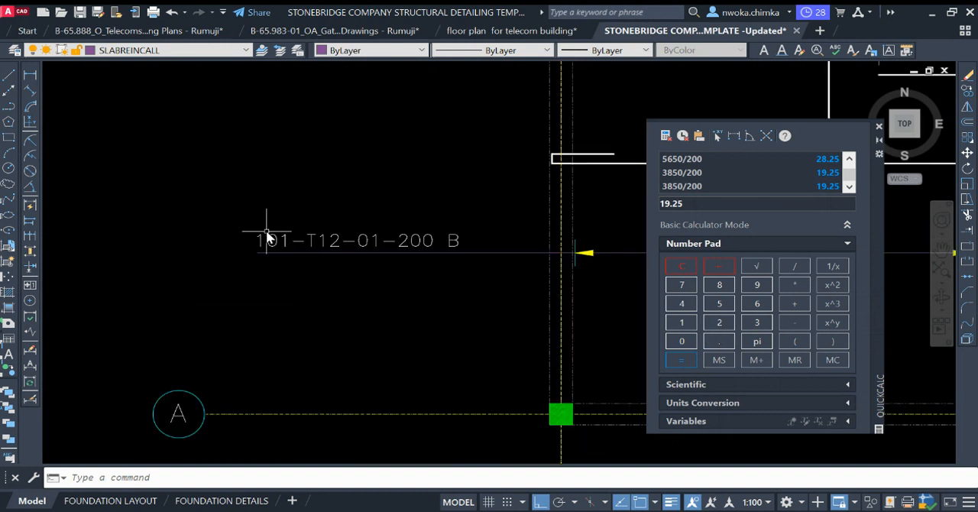
pyautogui.doubleClick(289, 241)
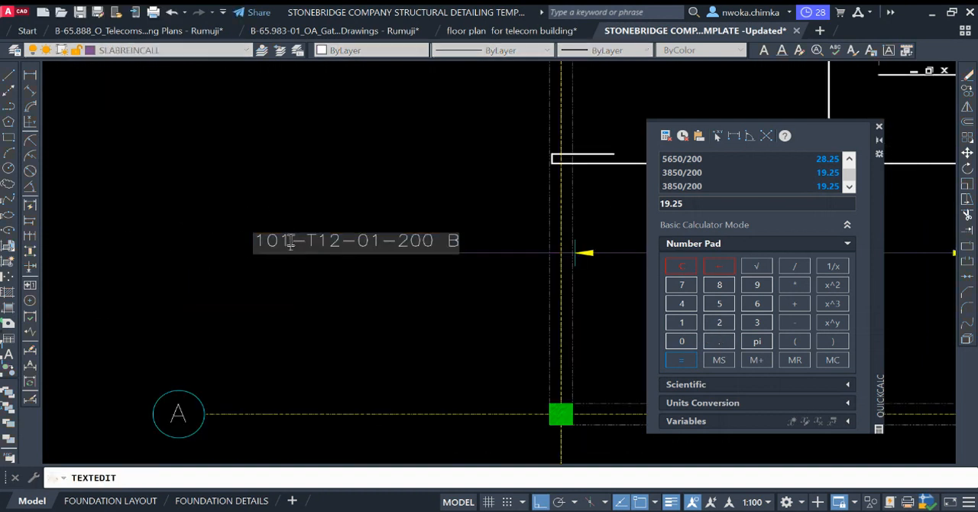
pyautogui.write('20')
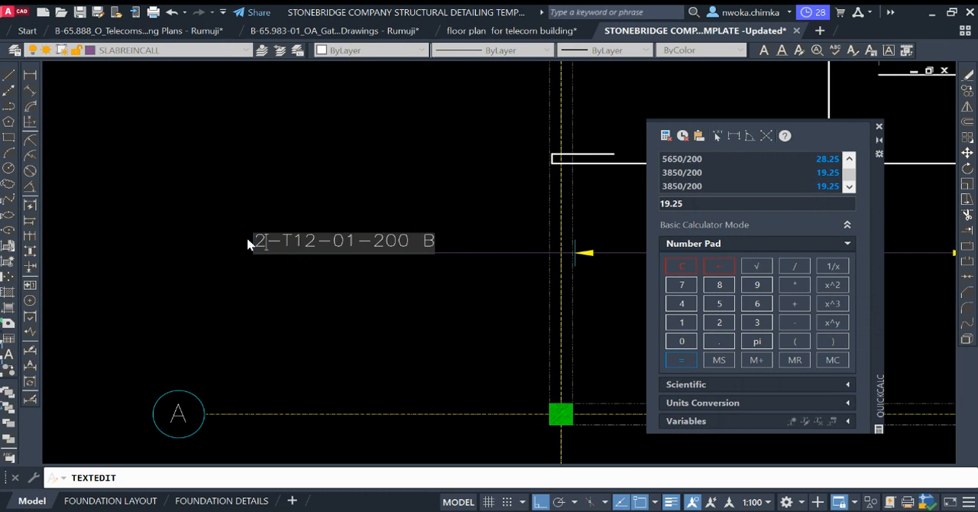
pyautogui.press('Return')
pyautogui.press('Escape')
# Step: Move the 20-T12-01-200 B label slightly toward the slab so it lines up with the callout line's outer end
pyautogui.scroll(-5, 278, 260)
pyautogui.scroll(3, 295, 258)
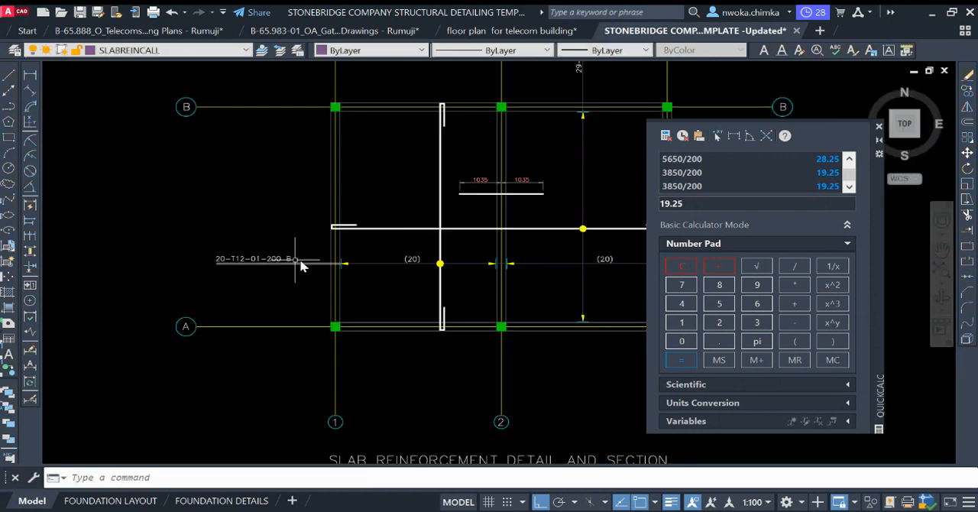
pyautogui.scroll(2, 282, 257)
pyautogui.click(283, 258)
pyautogui.click(253, 237)
pyautogui.write('M')
pyautogui.press('Return')
pyautogui.click(234, 196)
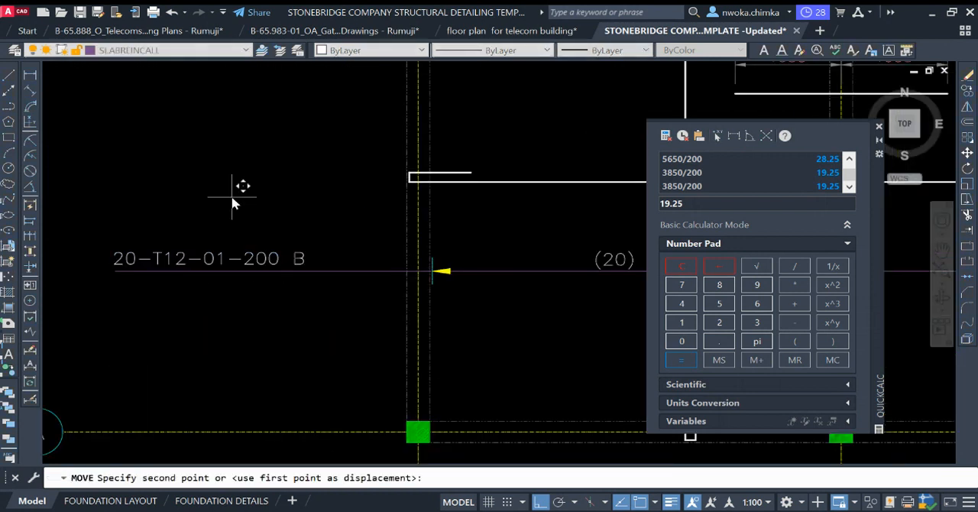
pyautogui.click(238, 197)
pyautogui.scroll(-2, 159, 220)
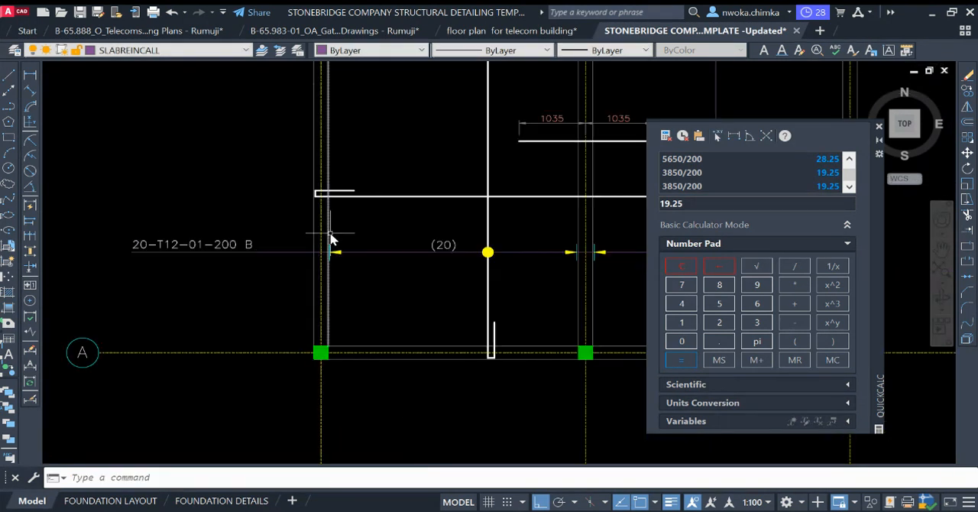
# Step: Highlight the inner beam edges along grids 1 and 3 to examine the extent of the horizontal callout
pyautogui.click(330, 239)
pyautogui.scroll(-3, 313, 241)
pyautogui.scroll(1, 207, 241)
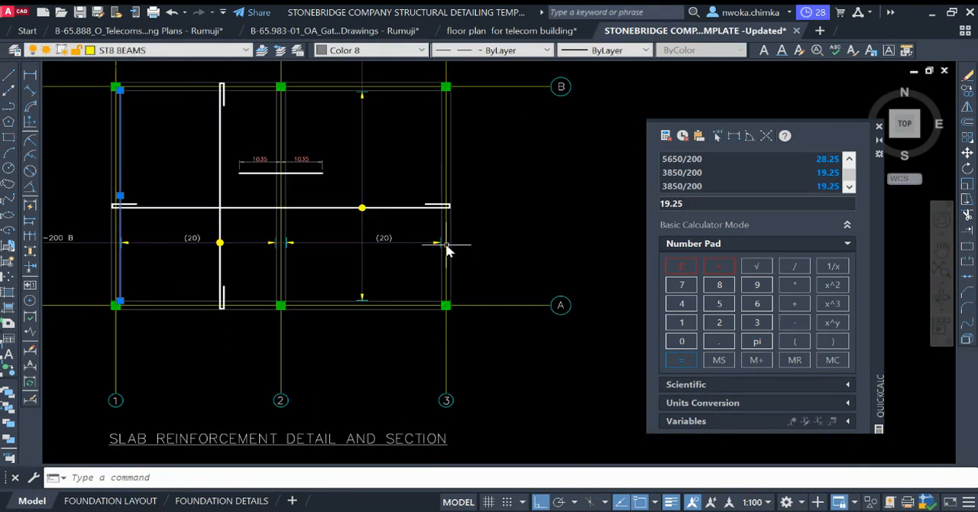
pyautogui.click(441, 236)
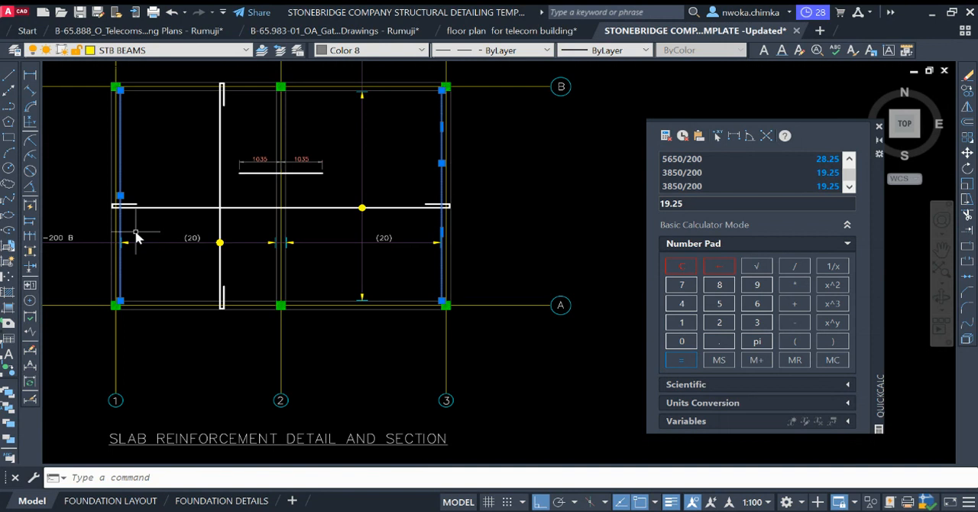
pyautogui.moveTo(392, 279); pyautogui.dragTo(472, 285, button='middle')
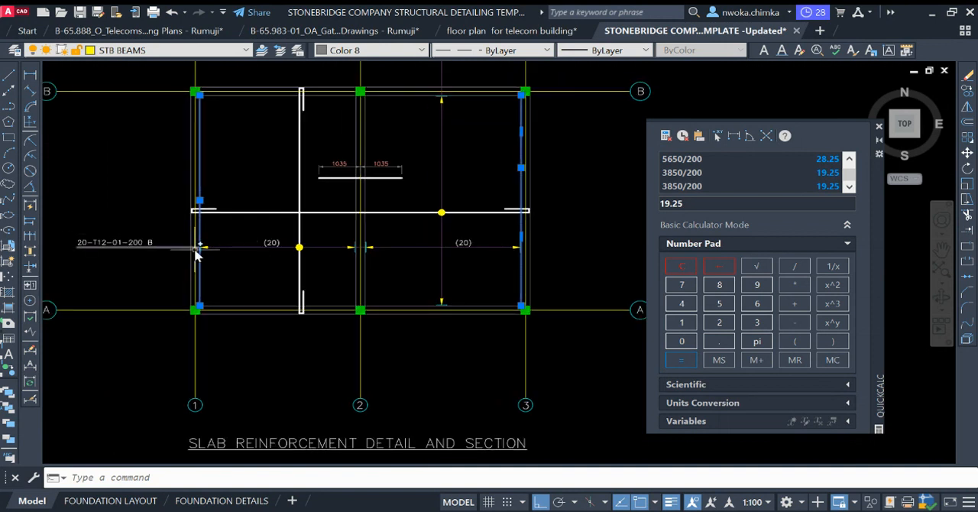
pyautogui.press('Escape')
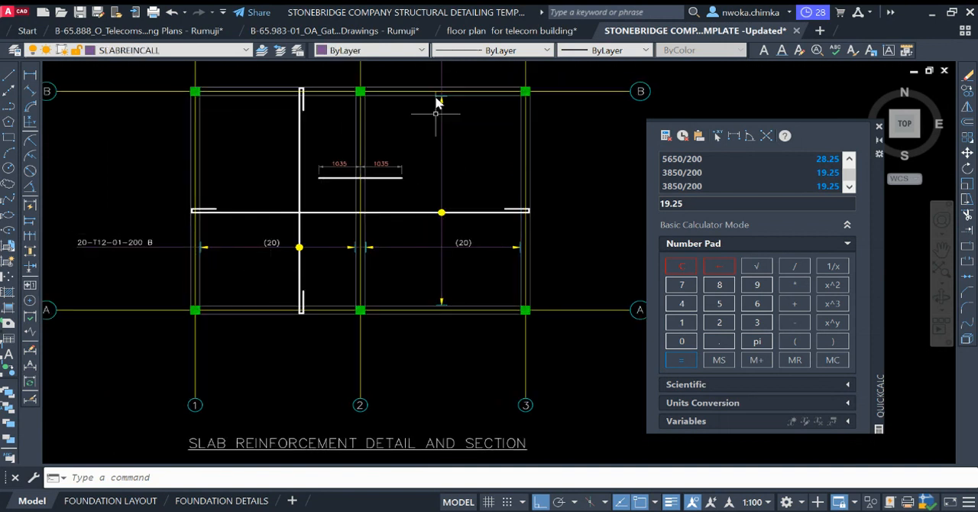
# Step: Highlight the inner beam edges along grids A and B to examine the extent of the vertical callout and its label
pyautogui.moveTo(432, 265); pyautogui.dragTo(410, 384, button='middle')
pyautogui.scroll(2, 418, 184)
pyautogui.scroll(-4, 414, 151)
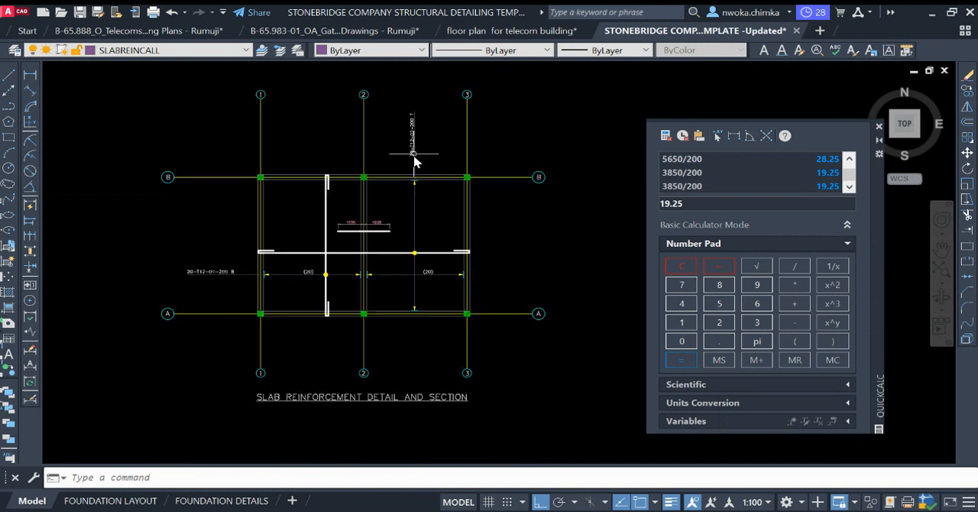
pyautogui.scroll(4, 405, 314)
pyautogui.click(404, 313)
pyautogui.moveTo(405, 313); pyautogui.dragTo(404, 441, button='middle')
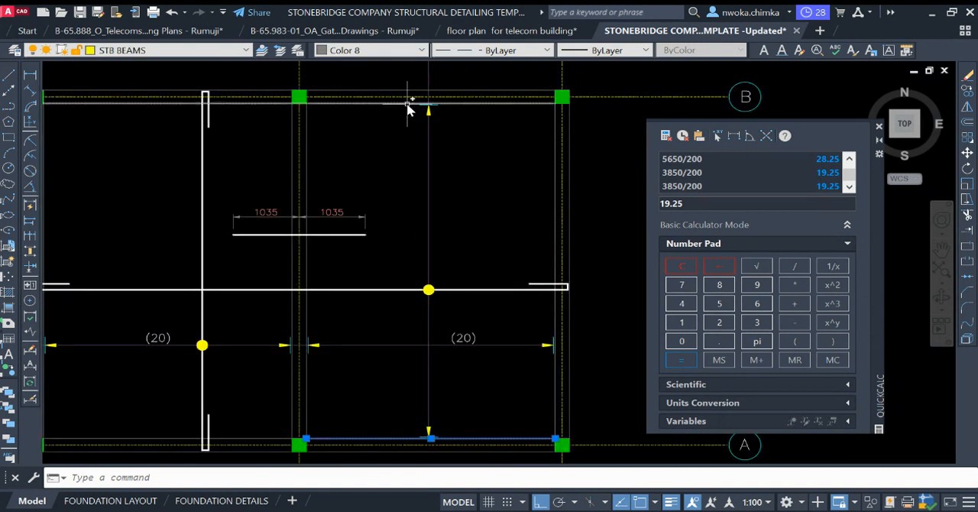
pyautogui.scroll(-3, 411, 159)
pyautogui.moveTo(411, 159)
pyautogui.mouseDown(button='middle')
pyautogui.moveTo(401, 294)
pyautogui.moveTo(401, 279)
pyautogui.mouseUp(button='middle')
pyautogui.scroll(4, 392, 191)
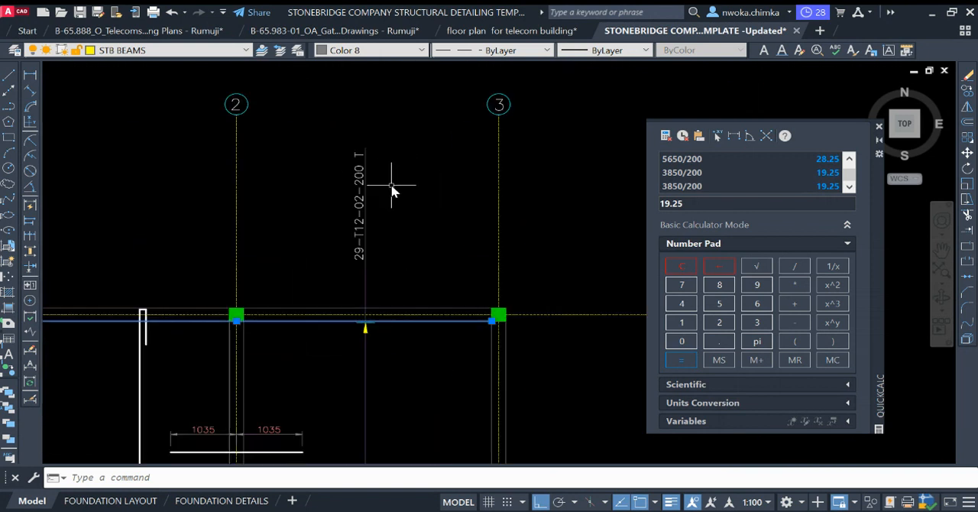
pyautogui.press('Escape')
pyautogui.scroll(-4, 397, 175)
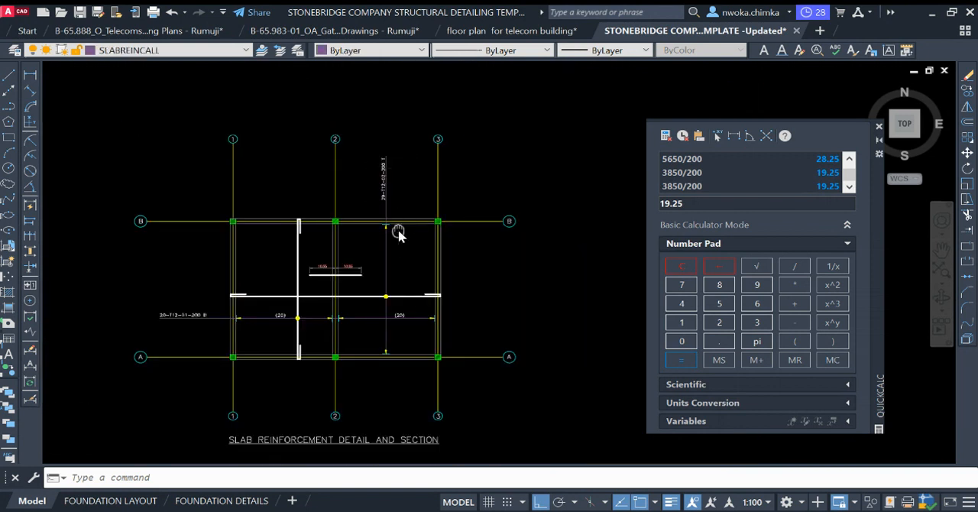
pyautogui.moveTo(398, 233); pyautogui.dragTo(398, 217, button='middle')
pyautogui.scroll(4, 375, 218)
pyautogui.scroll(-4, 375, 226)
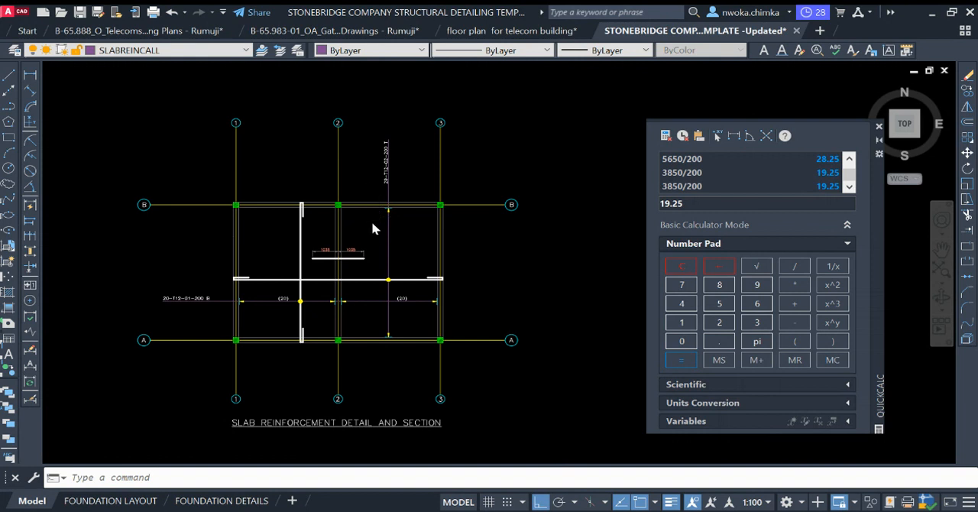
pyautogui.scroll(2, 372, 222)
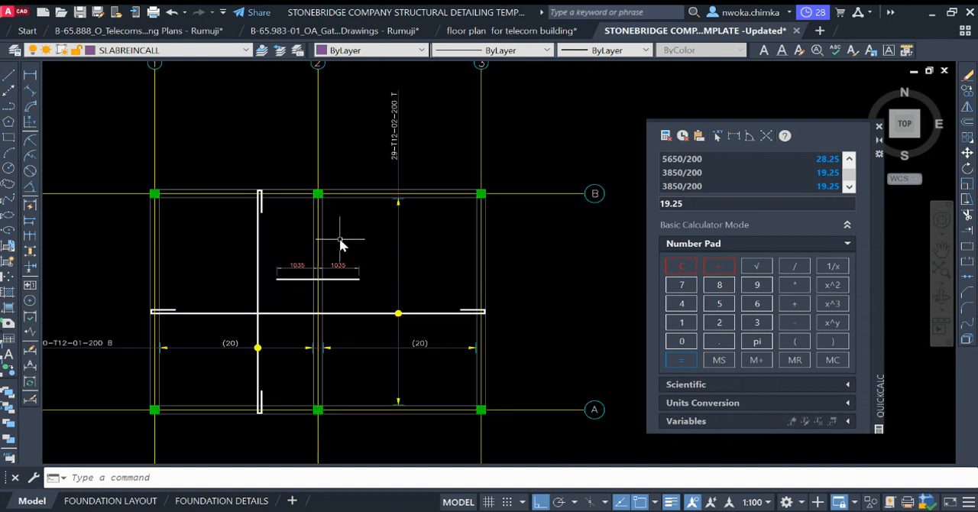
pyautogui.scroll(-2, 335, 263)
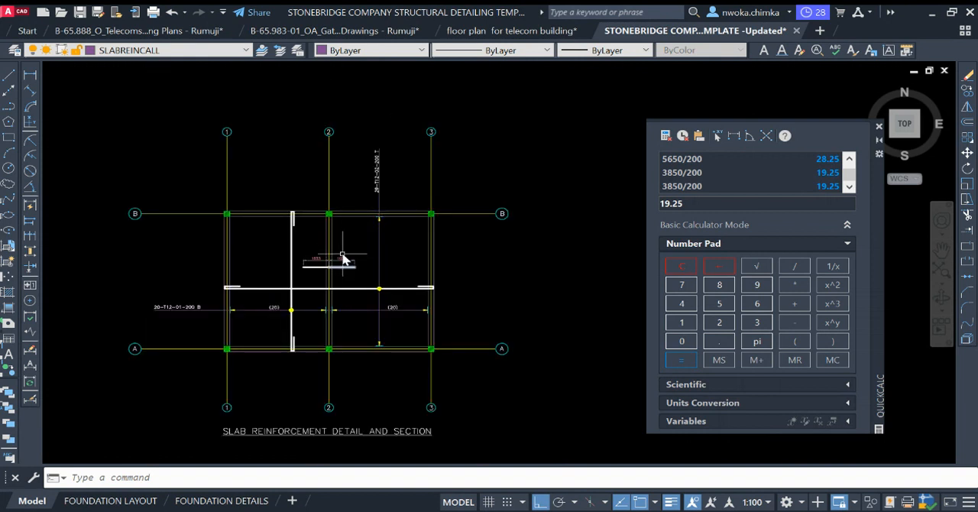
# Step: Draw a vertical callout line about 5700 mm long across the short top bar beside grid 2, between the inner beam faces at grids A and B
pyautogui.scroll(2, 354, 289)
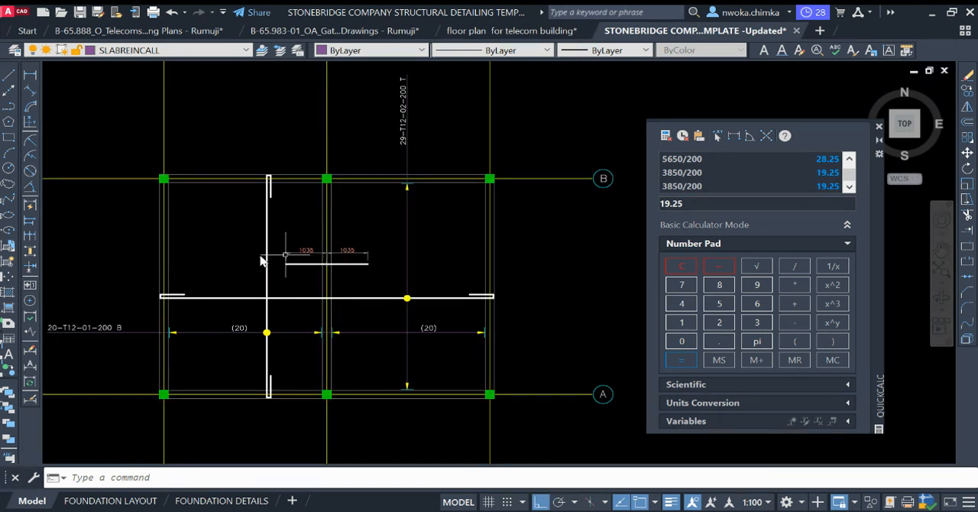
pyautogui.click(6, 77)
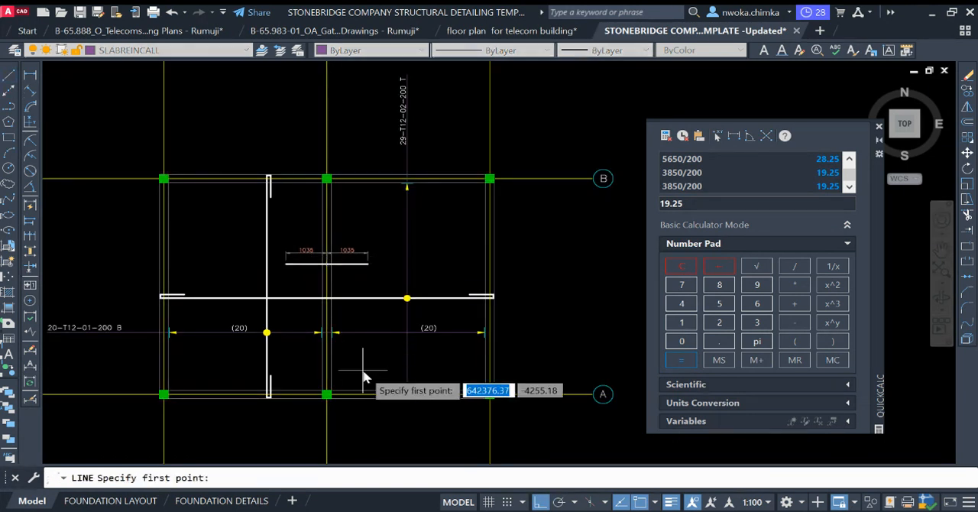
pyautogui.scroll(2, 366, 371)
pyautogui.click(343, 400)
pyautogui.moveTo(330, 221); pyautogui.dragTo(329, 338, button='middle')
pyautogui.press('Escape')
# Step: Shorten both ends of the new vertical callout line so they stop just short of the beam faces at grids A and B
pyautogui.scroll(4, 345, 202)
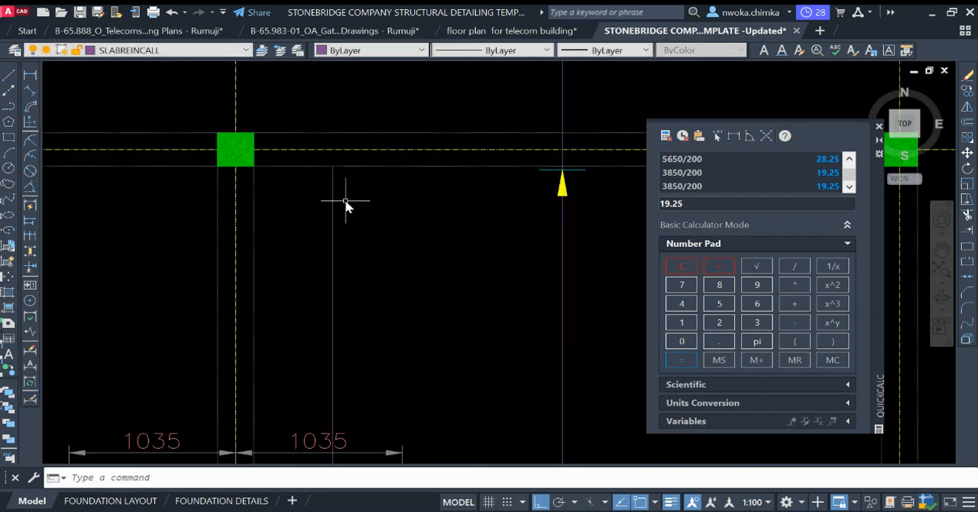
pyautogui.click(333, 166)
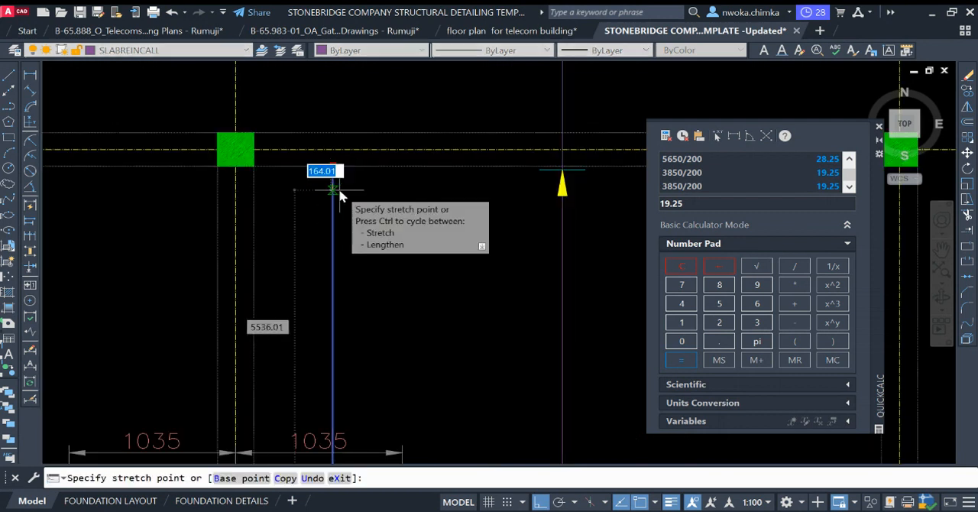
pyautogui.scroll(2, 340, 191)
pyautogui.scroll(-5, 340, 195)
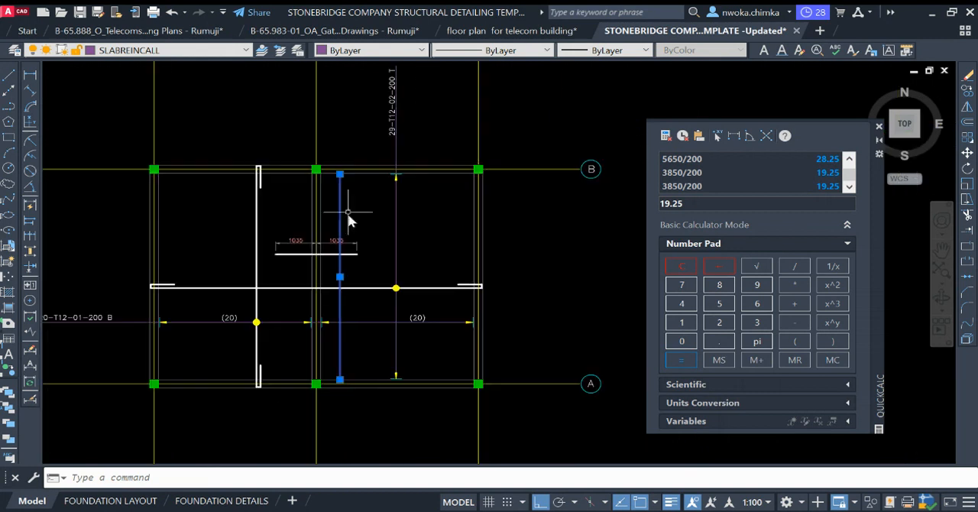
pyautogui.scroll(5, 343, 262)
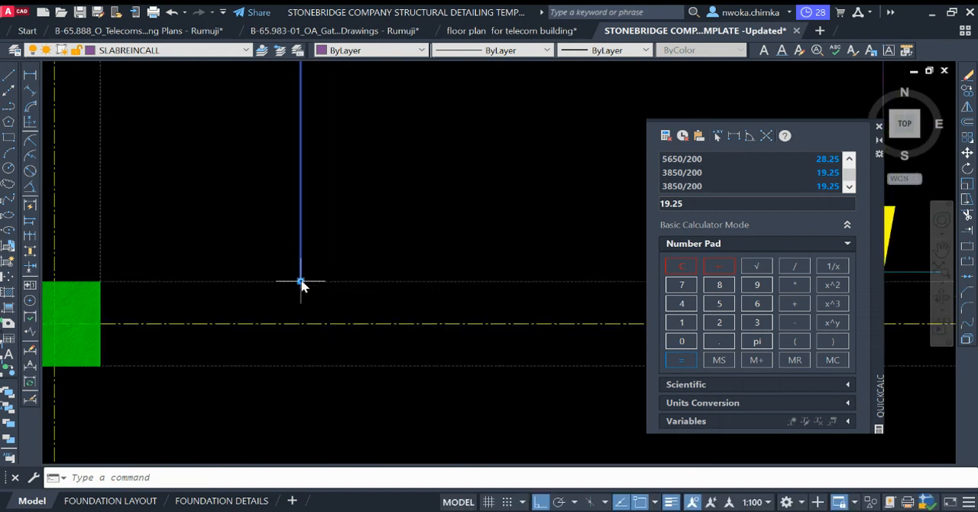
pyautogui.click(302, 281)
pyautogui.write('25')
pyautogui.press('Return')
# Step: Copy the lower arrowhead and tick from the (5) callout in the reference slab detail to the new callout line's end near grid A
pyautogui.scroll(-10, 428, 288)
pyautogui.moveTo(328, 283); pyautogui.dragTo(659, 234, button='middle')
pyautogui.scroll(10, 334, 212)
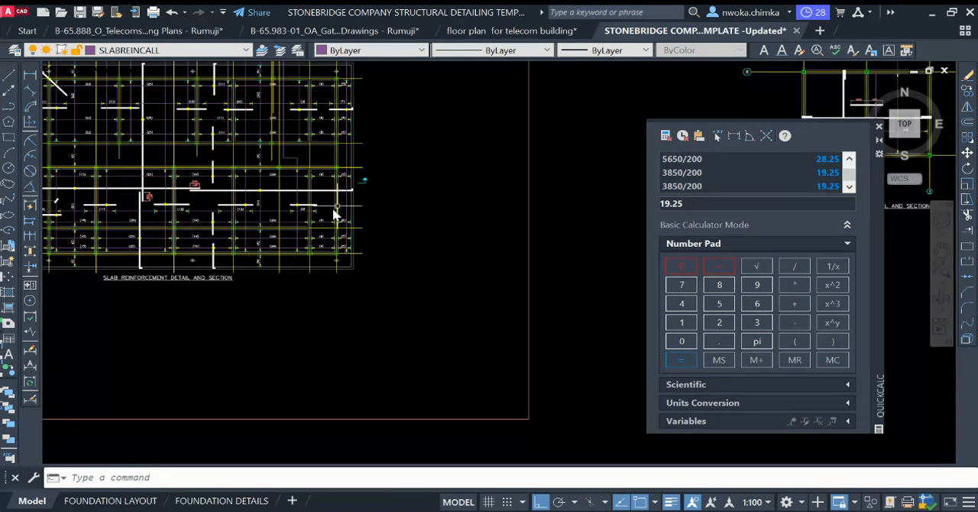
pyautogui.click(193, 292)
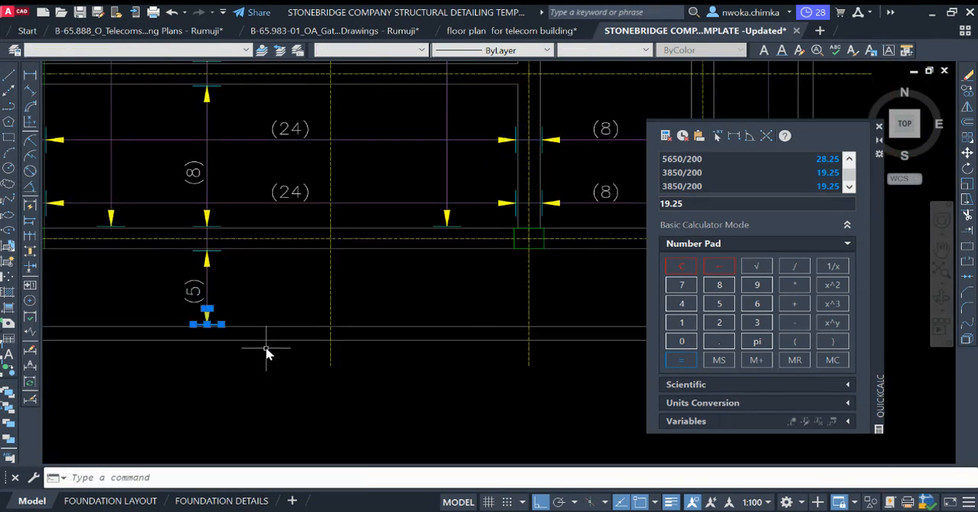
pyautogui.write('co')
pyautogui.press('Return')
pyautogui.scroll(4, 229, 341)
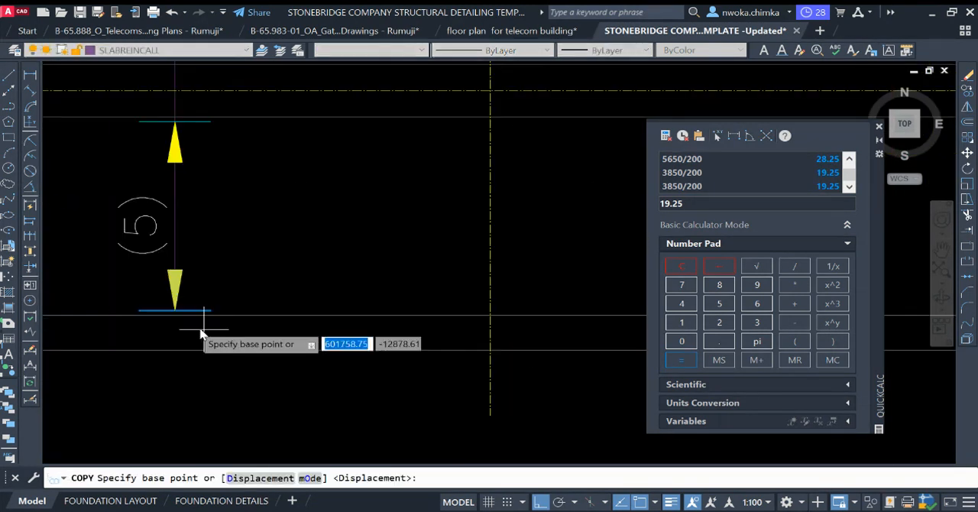
pyautogui.click(176, 311)
pyautogui.scroll(-5, 225, 302)
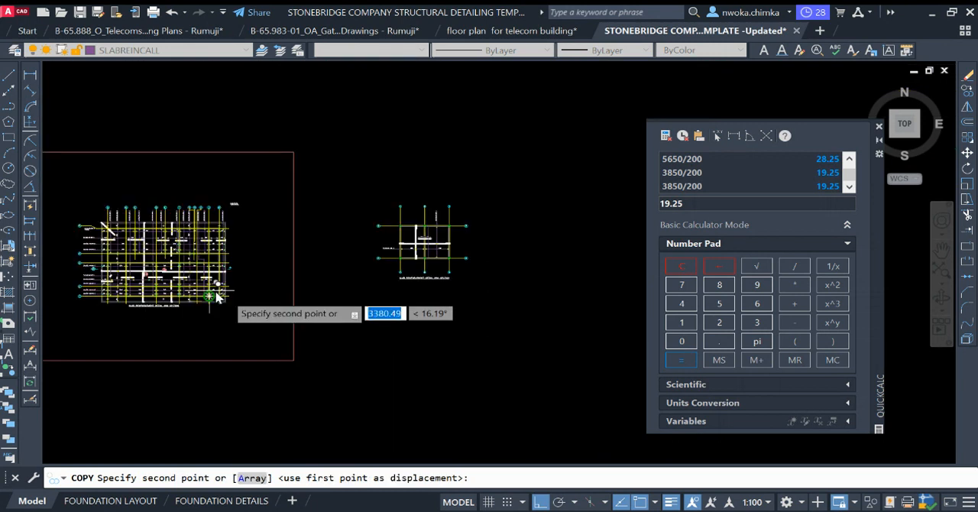
pyautogui.scroll(-2, 404, 277)
pyautogui.scroll(4, 113, 283)
pyautogui.scroll(8, 113, 283)
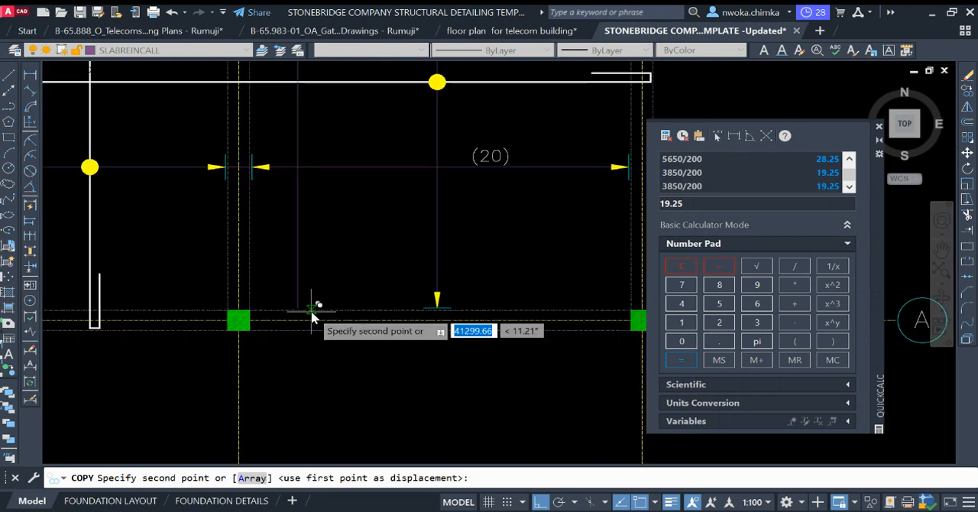
pyautogui.click(273, 307)
pyautogui.scroll(-9, 463, 312)
pyautogui.press('Escape')
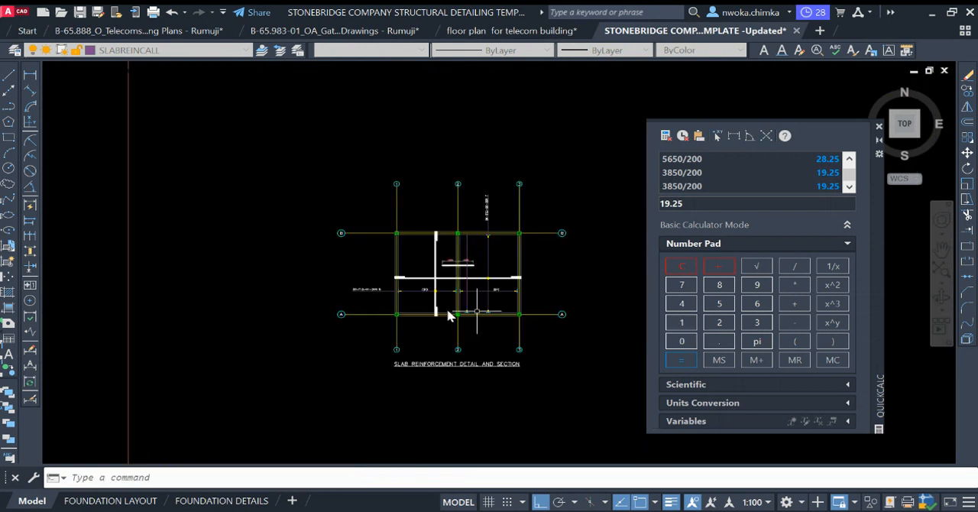
# Step: Copy the upper arrowhead and tick from the (5) callout in the reference slab detail to the new callout line's end near grid B
pyautogui.scroll(-3, 405, 303)
pyautogui.scroll(5, 176, 290)
pyautogui.scroll(5, 246, 276)
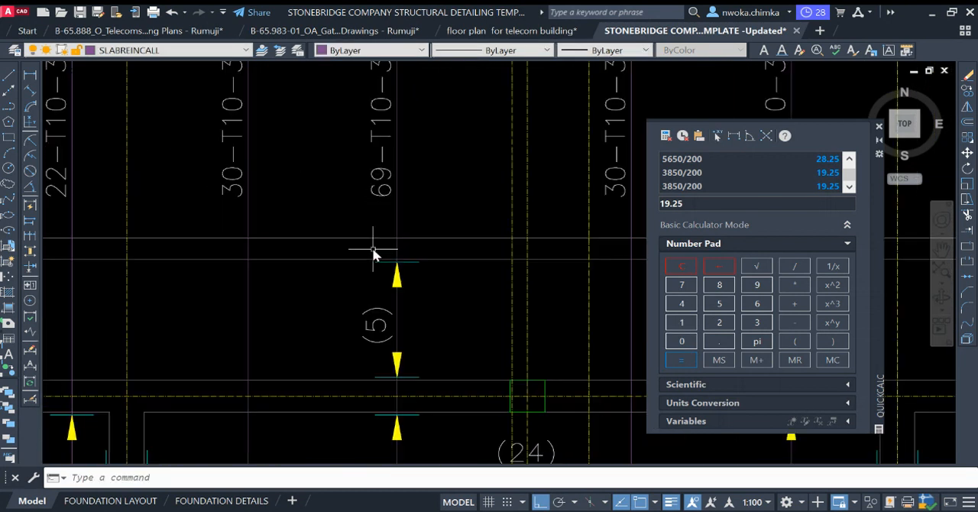
pyautogui.click(356, 250)
pyautogui.click(445, 310)
pyautogui.write('co')
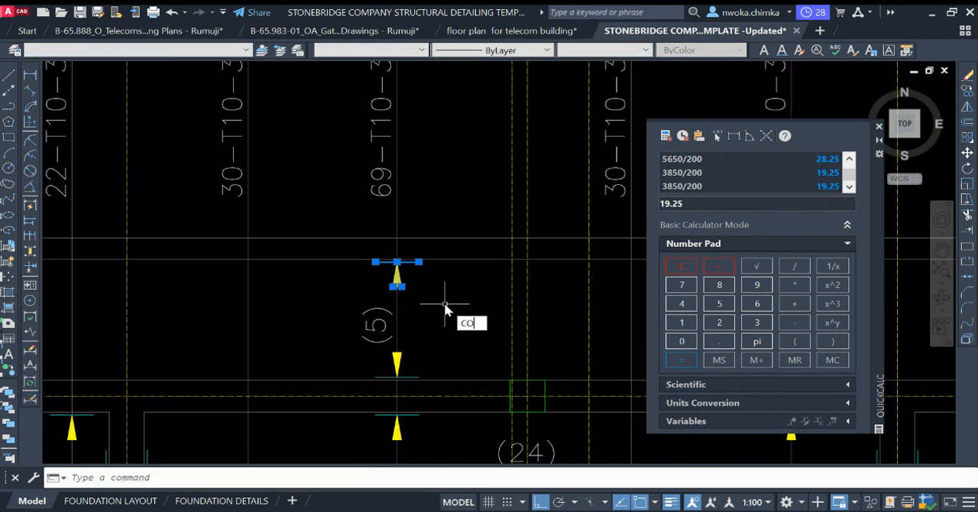
pyautogui.press('Return')
pyautogui.scroll(4, 340, 263)
pyautogui.click(340, 263)
pyautogui.scroll(-6, 290, 279)
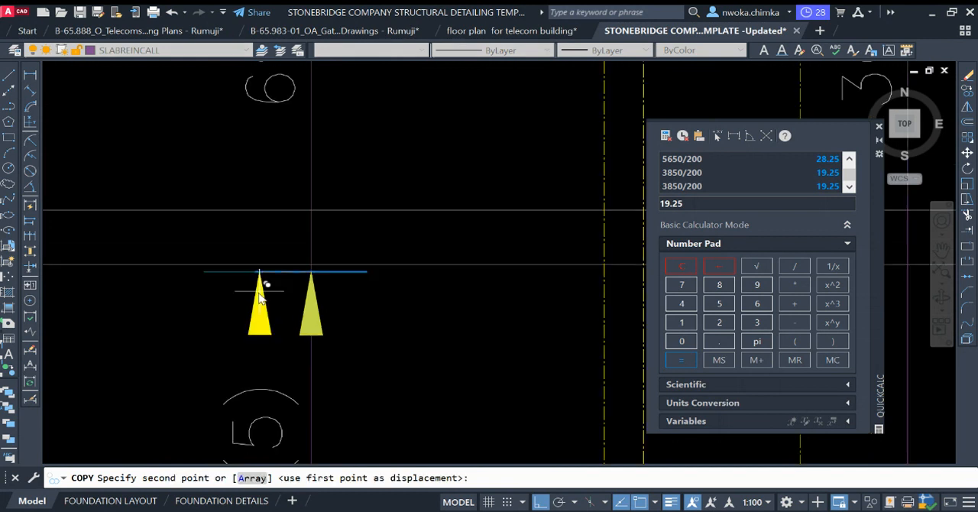
pyautogui.scroll(3, 398, 299)
pyautogui.scroll(5, 445, 296)
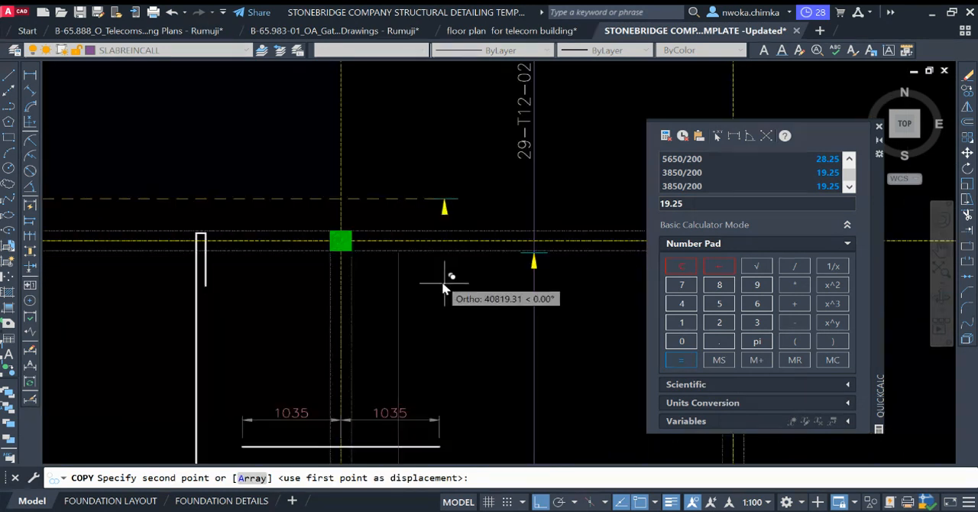
pyautogui.scroll(4, 398, 260)
pyautogui.click(399, 253)
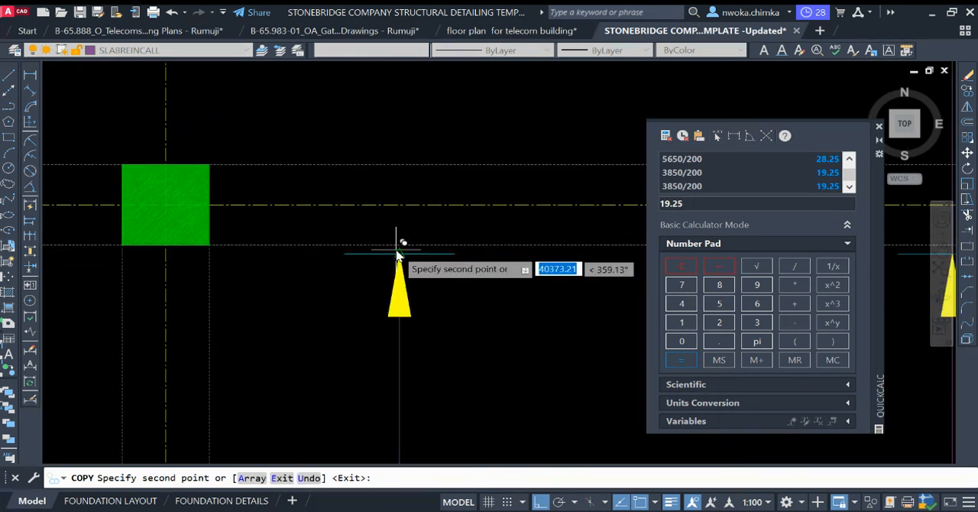
pyautogui.press('Escape')
# Step: Copy the 22-T10-34-200 T label and its leader line near grid E of the reference detail to the new callout's arrow tip near grid B
pyautogui.scroll(-10, 445, 251)
pyautogui.moveTo(445, 253); pyautogui.dragTo(531, 250, button='middle')
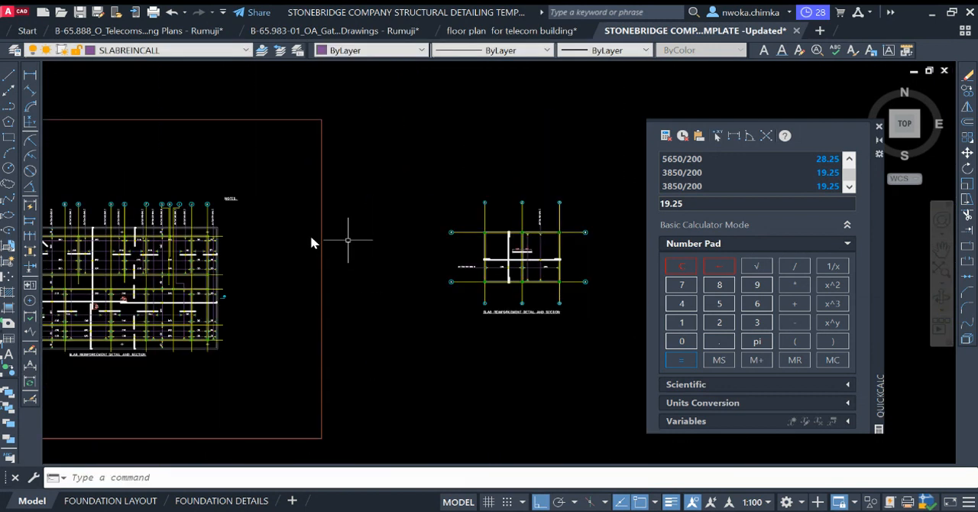
pyautogui.scroll(8, 290, 221)
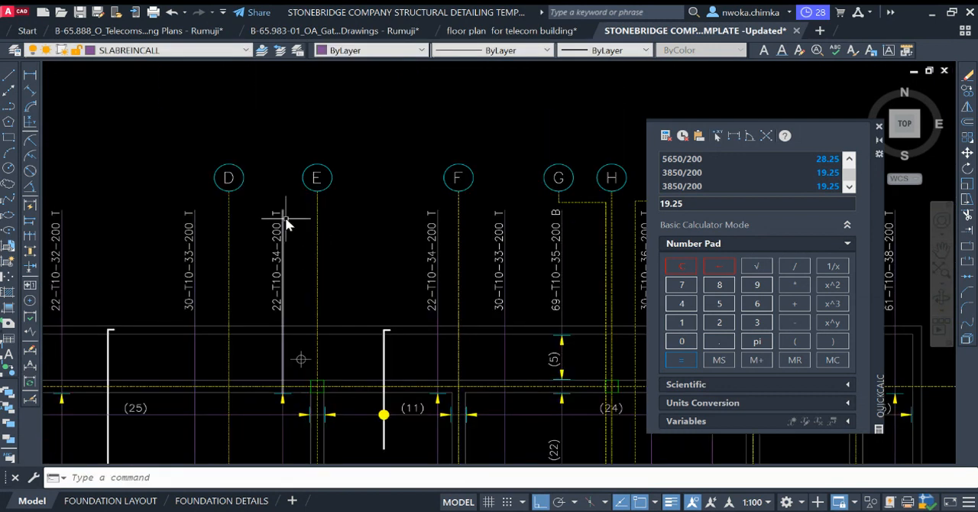
pyautogui.moveTo(297, 225); pyautogui.dragTo(261, 243)
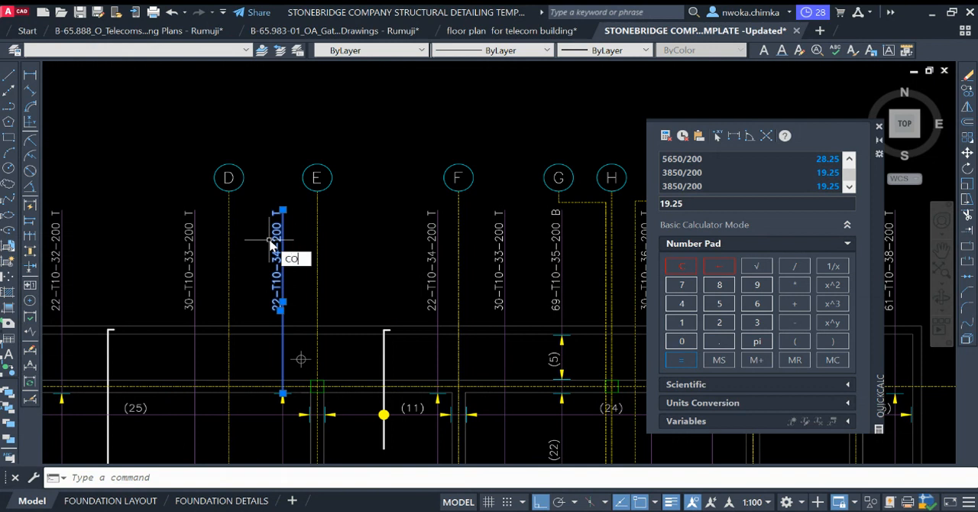
pyautogui.press('Return')
pyautogui.scroll(5, 234, 396)
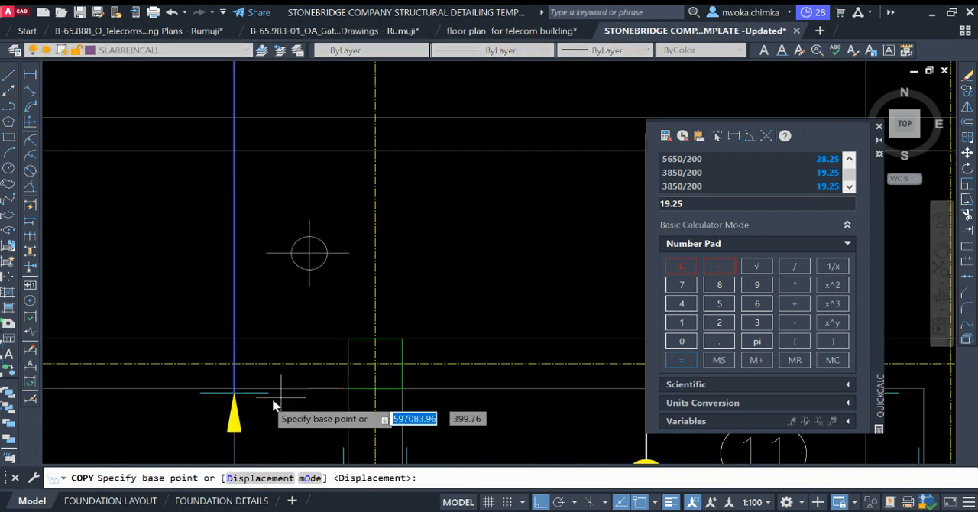
pyautogui.click(234, 396)
pyautogui.scroll(-6, 234, 396)
pyautogui.scroll(4, 312, 308)
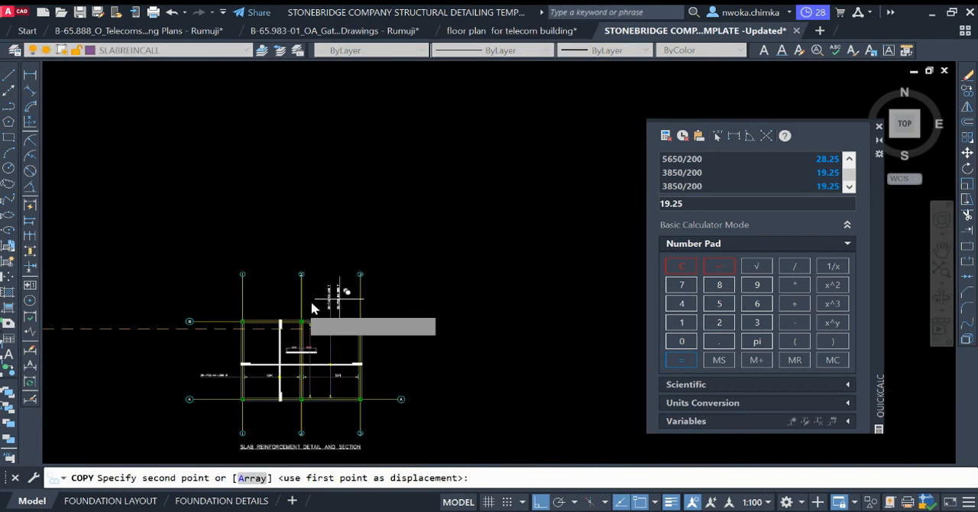
pyautogui.scroll(6, 312, 308)
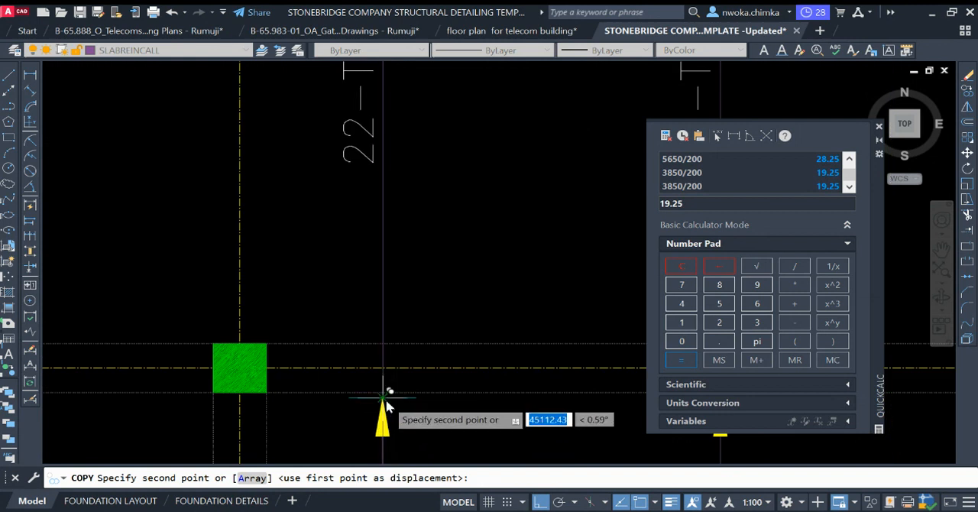
pyautogui.click(387, 406)
# Step: Move the copied 22-T10-34-200 T label straight down its leader line, roughly level with the 29-T12-02-200 T label
pyautogui.scroll(-5, 420, 383)
pyautogui.scroll(5, 415, 207)
pyautogui.click(395, 246)
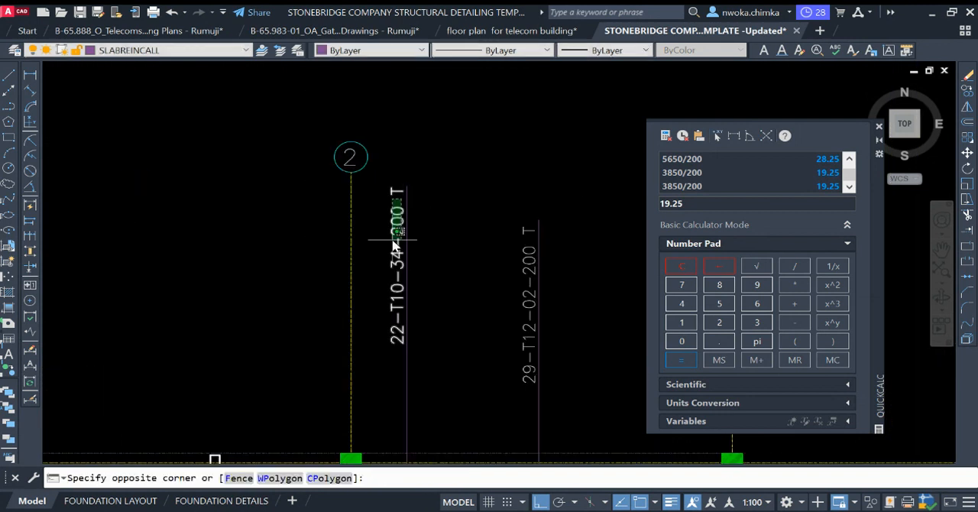
pyautogui.click(408, 220)
pyautogui.write('M')
pyautogui.press('Return')
pyautogui.click(443, 173)
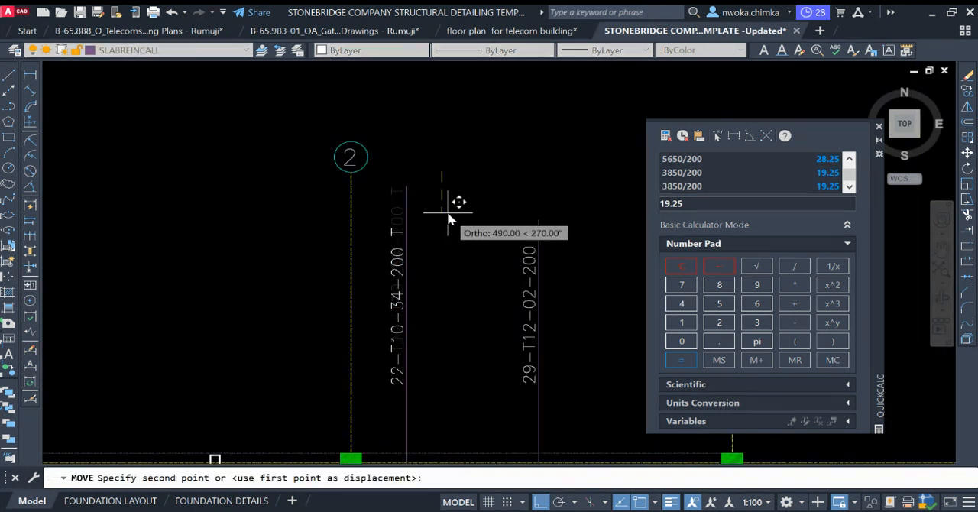
pyautogui.click(450, 233)
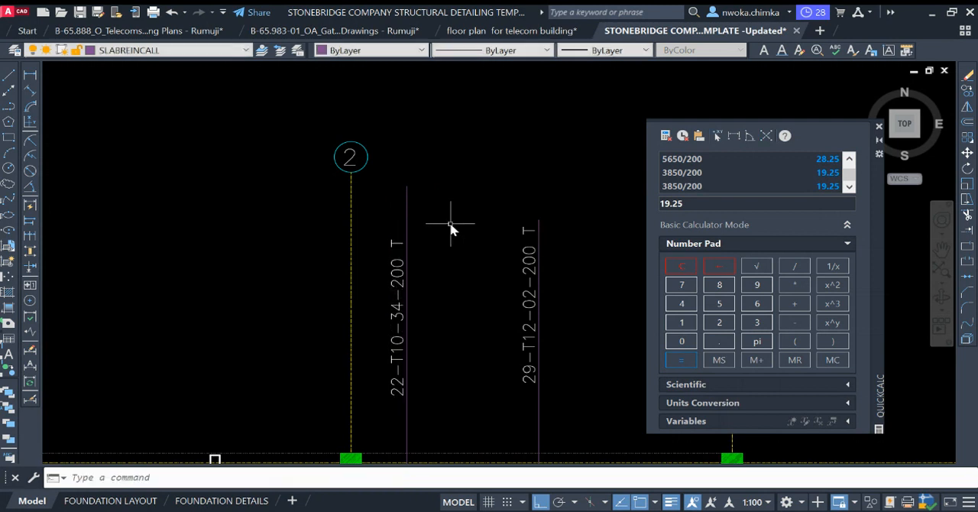
# Step: Draw a horizontal construction line through the upper end of the 29-T12-02-200 T leader line
pyautogui.write('XL')
pyautogui.press('Return')
pyautogui.write('H')
pyautogui.press('Return')
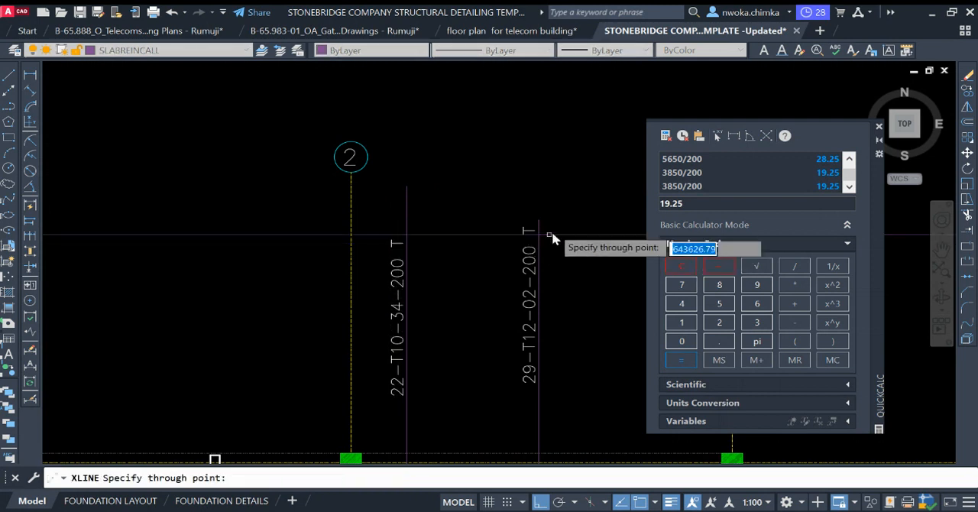
pyautogui.click(540, 219)
pyautogui.press('Escape')
# Step: Trim the upper end of the 22-T10-34-200 T leader line at the horizontal construction line
pyautogui.click(547, 216)
pyautogui.click(575, 234)
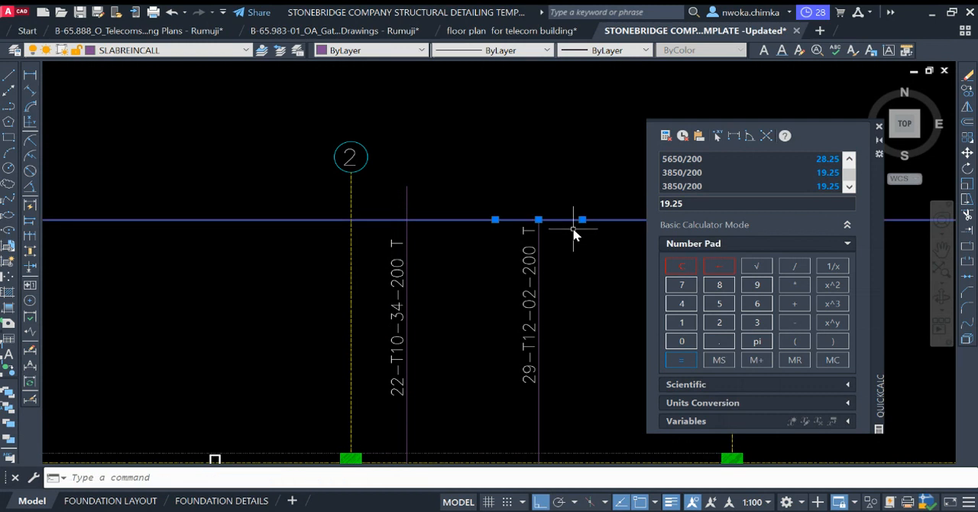
pyautogui.write('TR')
pyautogui.press('Return')
pyautogui.click(413, 200)
pyautogui.click(400, 207)
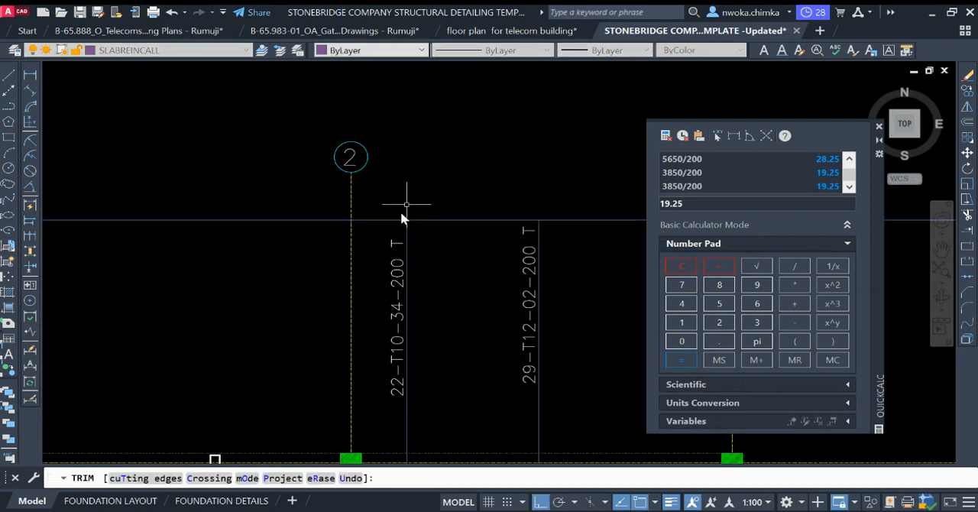
pyautogui.press('Escape')
# Step: Move the 22-T10-34-200 T label slightly up so it lines up with the 29-T12-02-200 T label
pyautogui.click(399, 246)
pyautogui.press('Return')
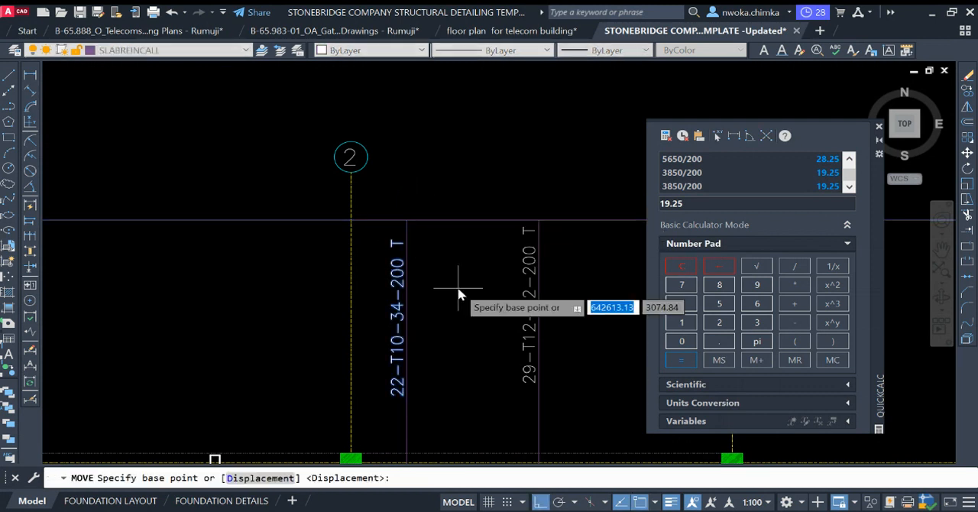
pyautogui.click(459, 289)
pyautogui.click(464, 276)
# Step: Delete the horizontal construction line across the upper ends of the two leader lines
pyautogui.click(476, 221)
pyautogui.click(465, 245)
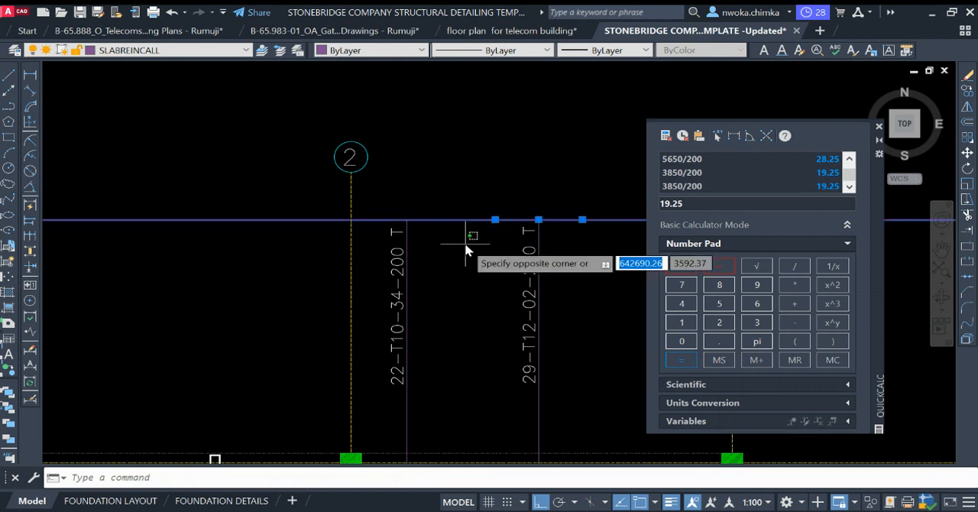
pyautogui.click(470, 204)
pyautogui.press('Delete')
# Step: Copy the yellow dot from the long horizontal bar to where the short top bar crosses the new vertical callout line
pyautogui.scroll(-2, 470, 202)
pyautogui.moveTo(462, 279); pyautogui.dragTo(451, 227, button='middle')
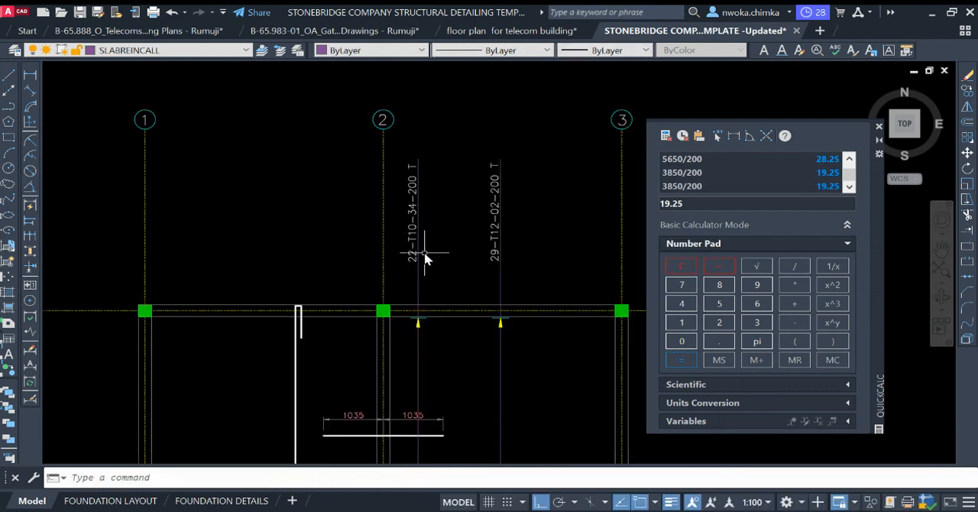
pyautogui.moveTo(423, 295); pyautogui.dragTo(403, 168, button='middle')
pyautogui.click(462, 287)
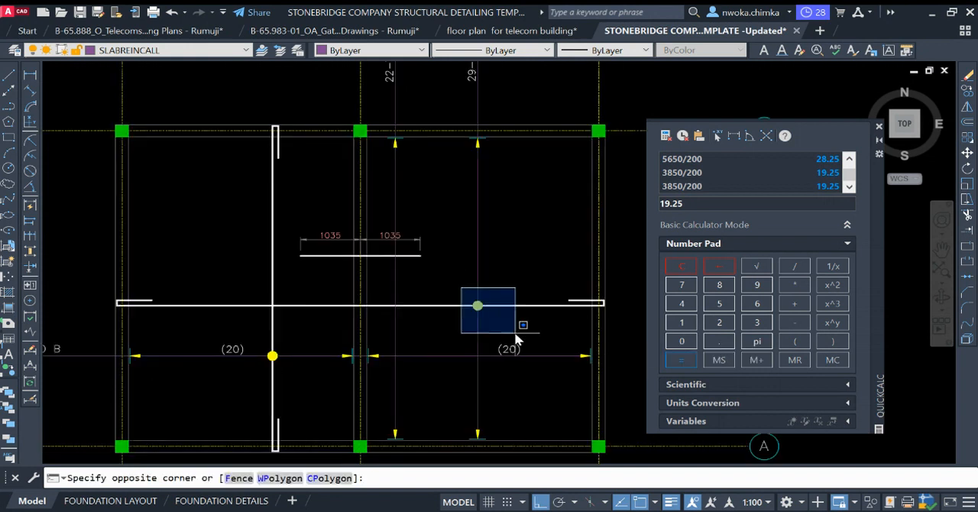
pyautogui.click(505, 325)
pyautogui.press('Return')
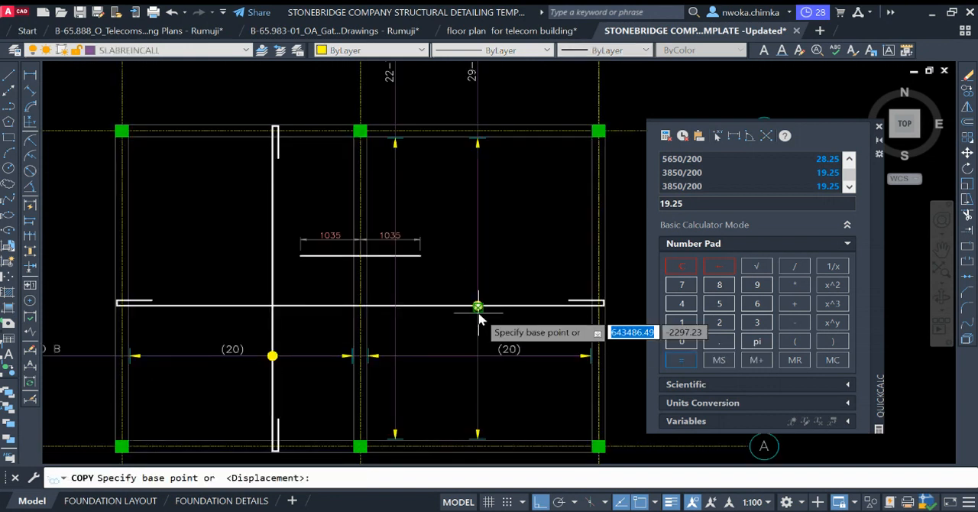
pyautogui.scroll(3, 476, 318)
pyautogui.click(476, 284)
pyautogui.scroll(-4, 521, 342)
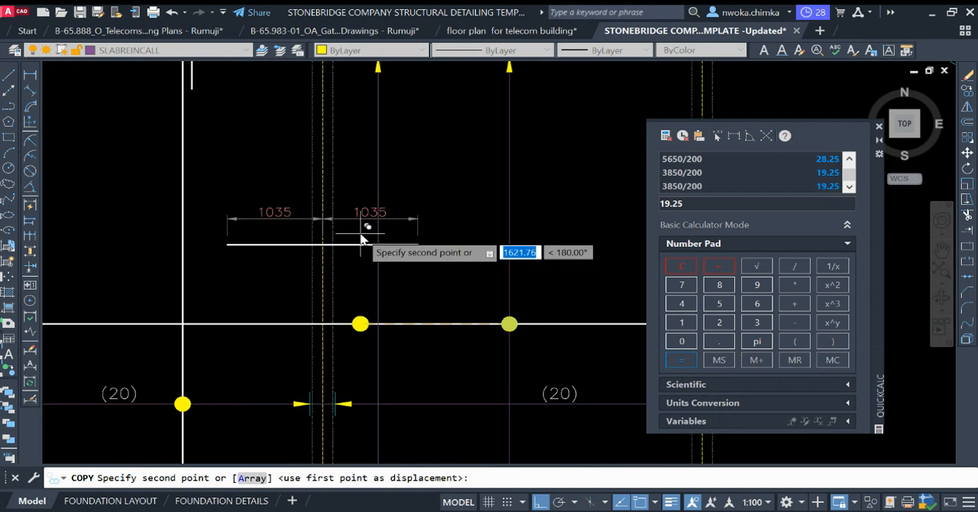
pyautogui.click(377, 244)
pyautogui.press('Escape')
pyautogui.moveTo(435, 270)
pyautogui.mouseDown(button='middle')
pyautogui.moveTo(420, 279)
pyautogui.moveTo(423, 304)
pyautogui.mouseUp(button='middle')
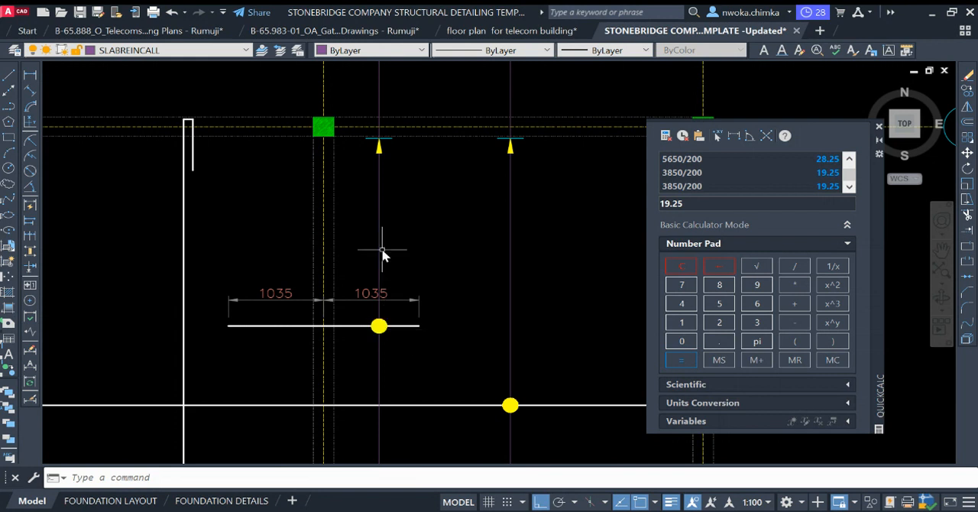
# Step: Add a vertical linear dimension between the new callout's end ticks at grids A and B, placed between the two vertical callouts
pyautogui.scroll(-2, 408, 237)
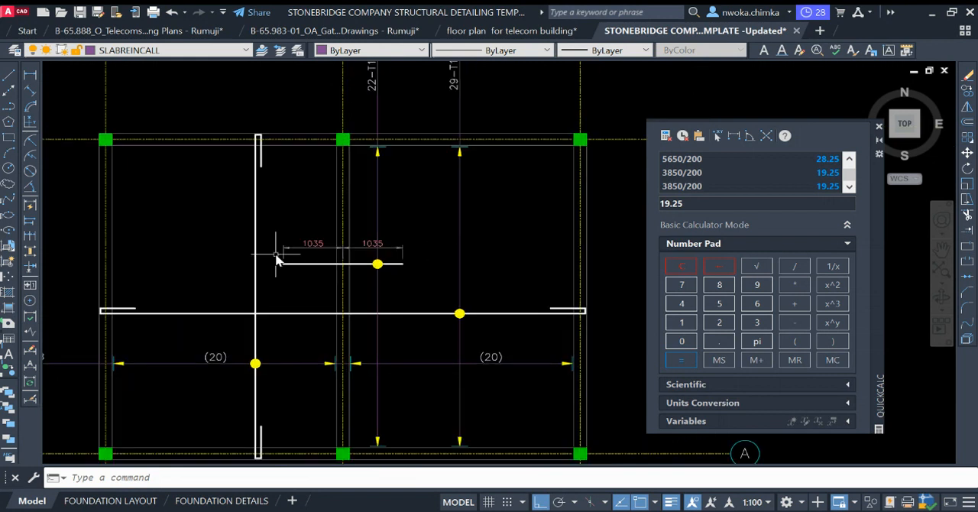
pyautogui.click(31, 76)
pyautogui.scroll(4, 388, 154)
pyautogui.click(376, 137)
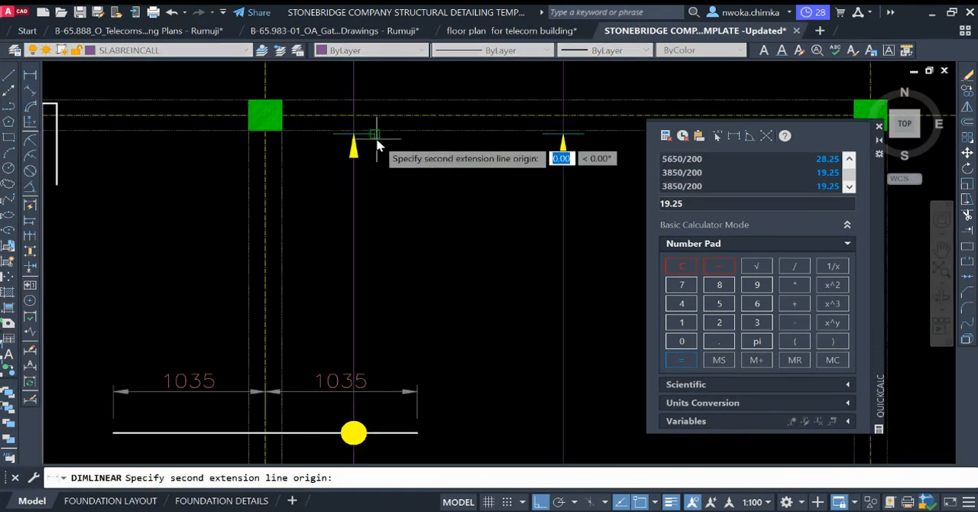
pyautogui.scroll(-4, 386, 168)
pyautogui.scroll(4, 411, 452)
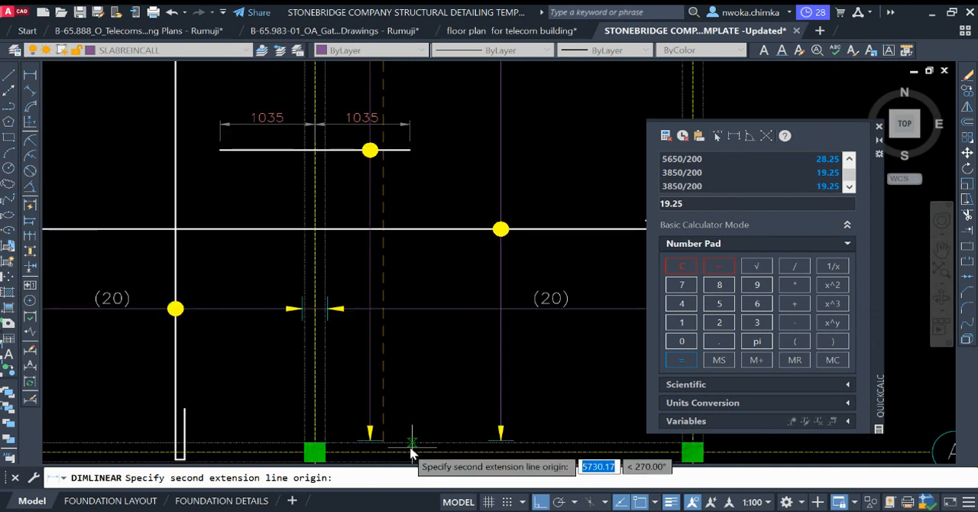
pyautogui.click(370, 437)
pyautogui.scroll(-4, 404, 225)
pyautogui.scroll(2, 405, 227)
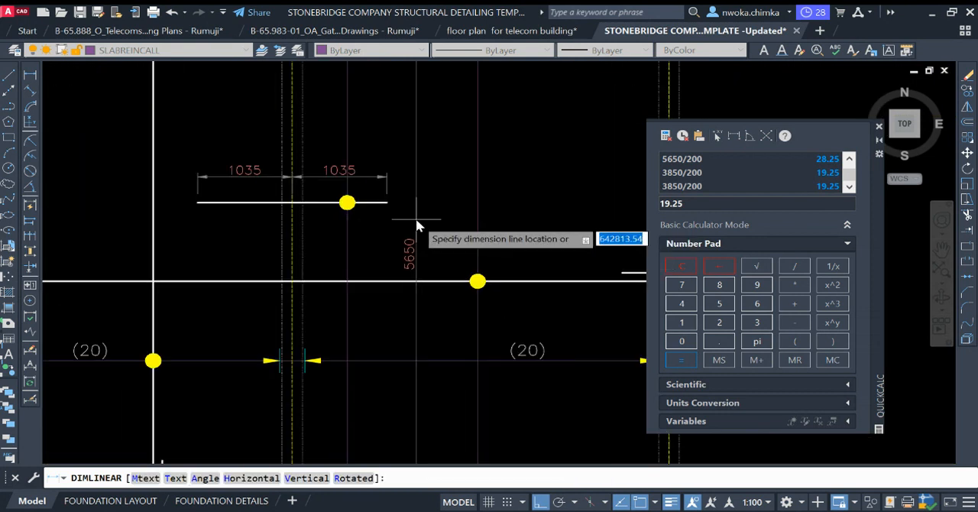
pyautogui.click(416, 226)
# Step: Change the 29-T12-02-200 T label to read 29-T12-02-200 B
pyautogui.scroll(-3, 384, 210)
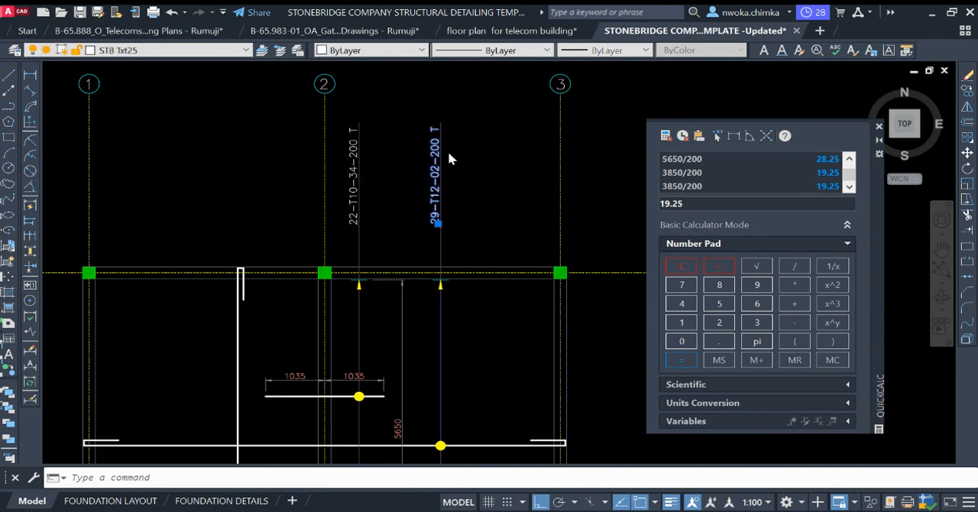
pyautogui.scroll(2, 537, 218)
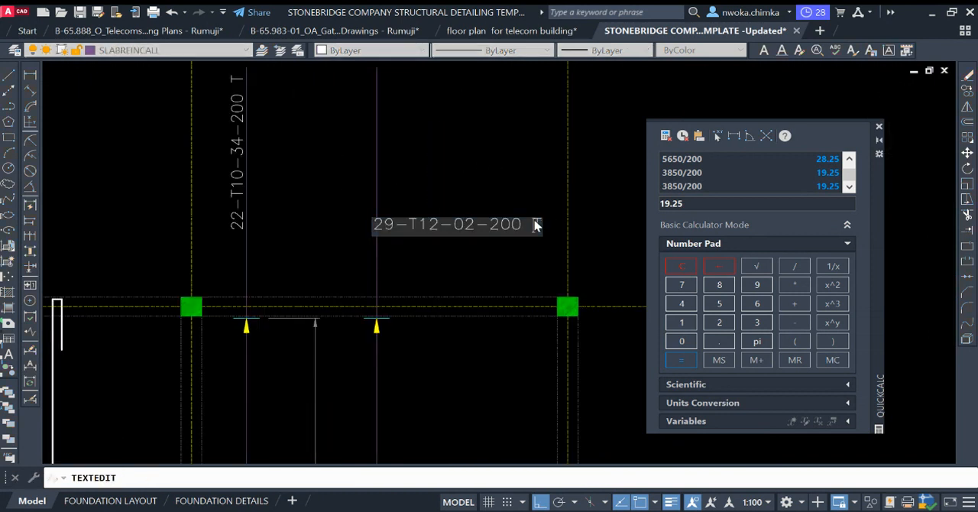
pyautogui.click(515, 155)
pyautogui.scroll(-4, 516, 156)
pyautogui.press('Escape')
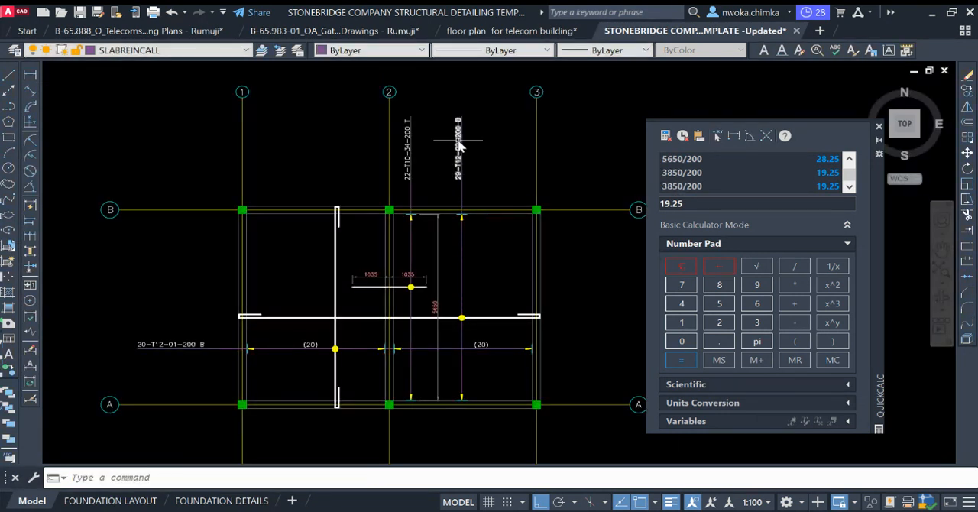
# Step: Highlight the long horizontal bar spanning grids 1 to 3 to examine which bars the bottom labels describe
pyautogui.click(484, 317)
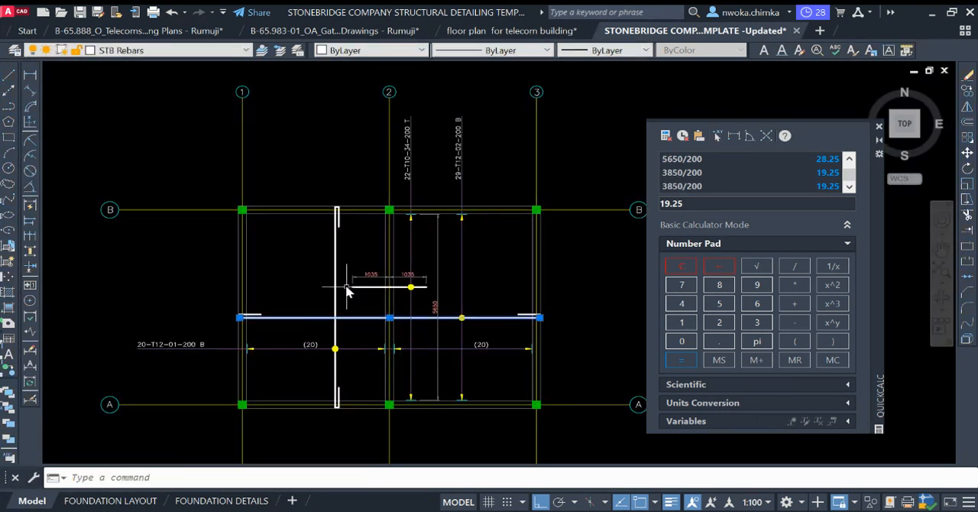
pyautogui.click(347, 248)
pyautogui.press('Escape')
pyautogui.press('Escape')
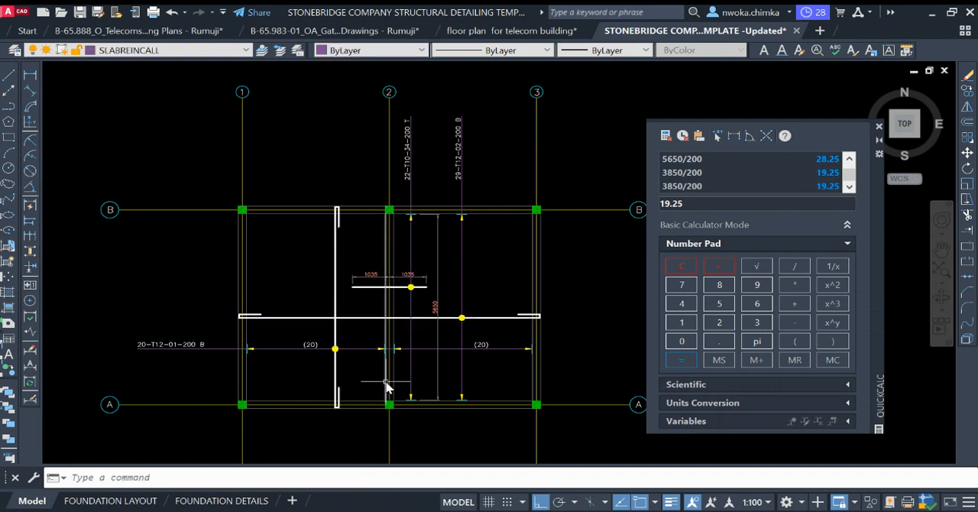
# Step: Change the bar spacing in the 22-T10-34-200 T label beside grid 2 to 175
pyautogui.moveTo(422, 200); pyautogui.dragTo(411, 255, button='middle')
pyautogui.scroll(2, 411, 184)
pyautogui.scroll(-2, 401, 198)
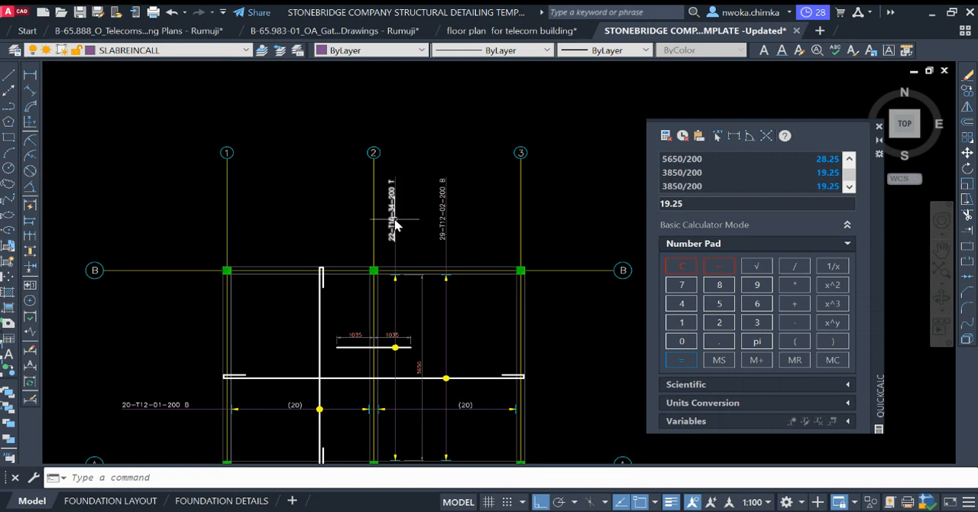
pyautogui.scroll(4, 394, 202)
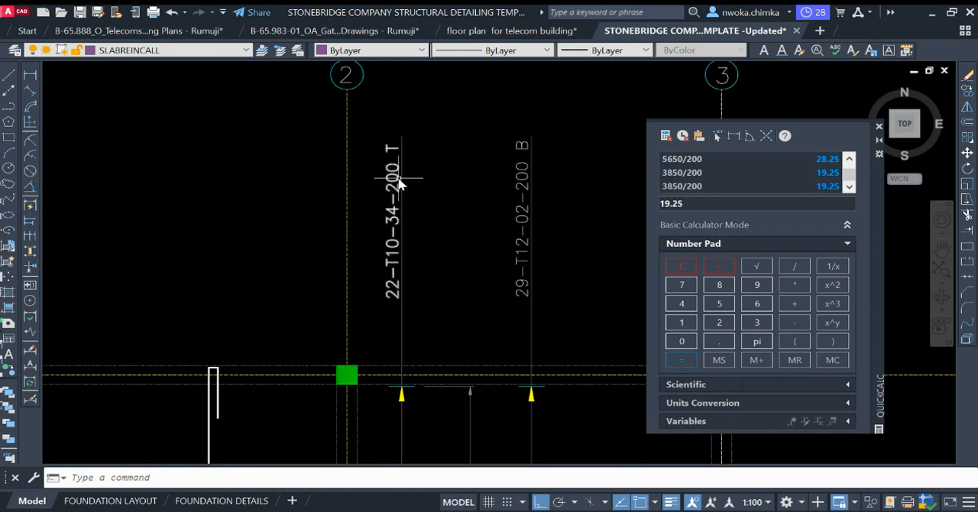
pyautogui.doubleClick(399, 181)
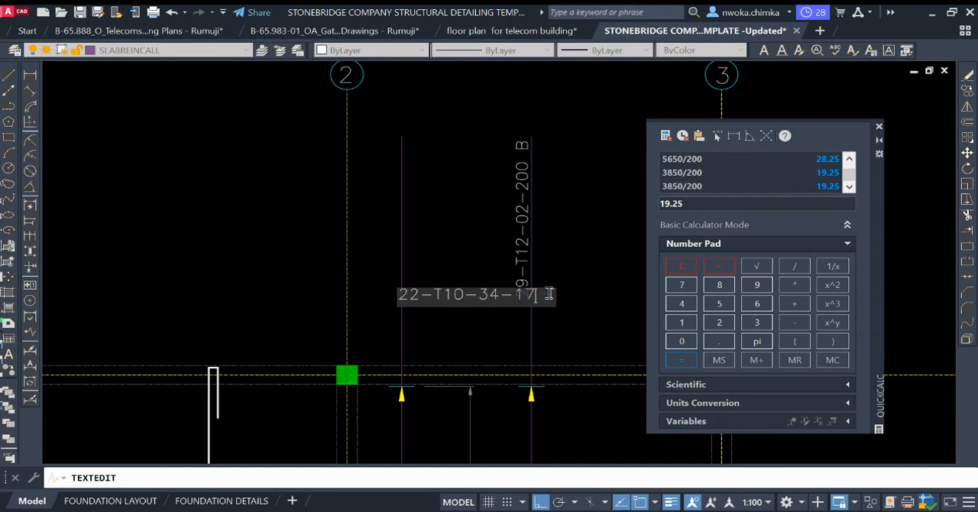
pyautogui.press('Return')
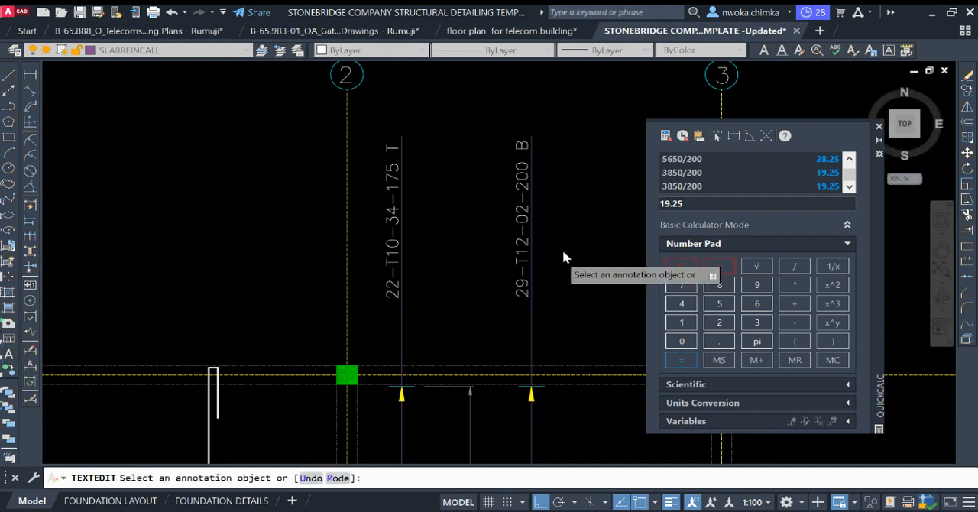
pyautogui.press('Escape')
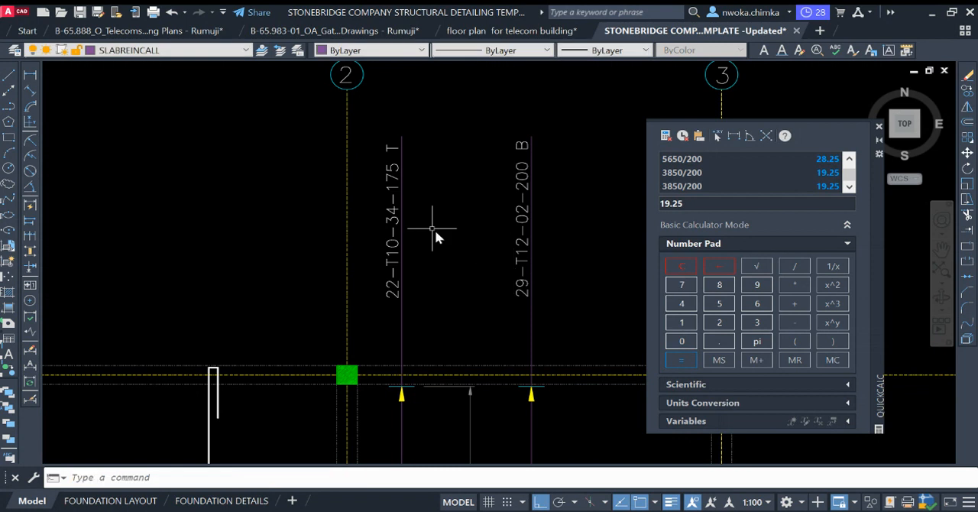
# Step: Set the bar mark in the top bar's vertical callout label to 03, making it read 22-T10-03-175 T
pyautogui.click(398, 219)
pyautogui.press('Return')
pyautogui.scroll(-4, 478, 242)
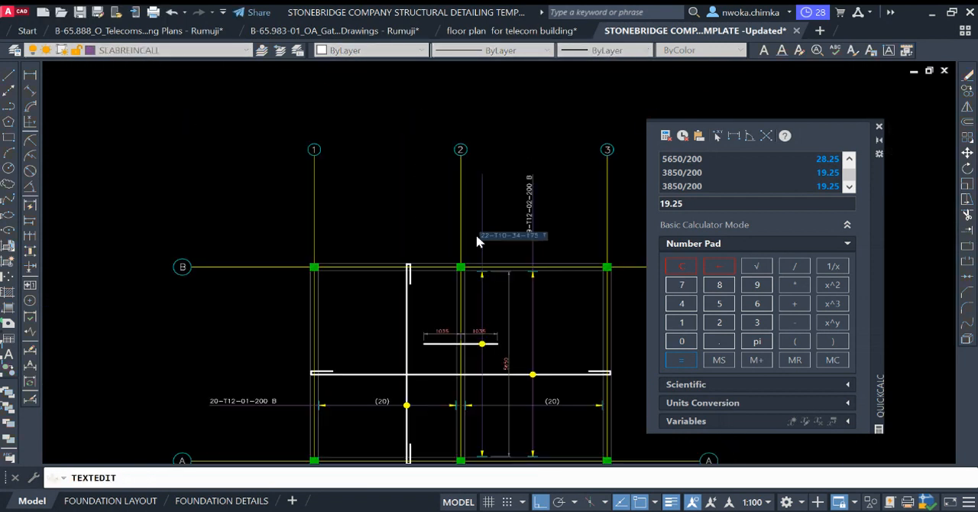
pyautogui.scroll(6, 525, 195)
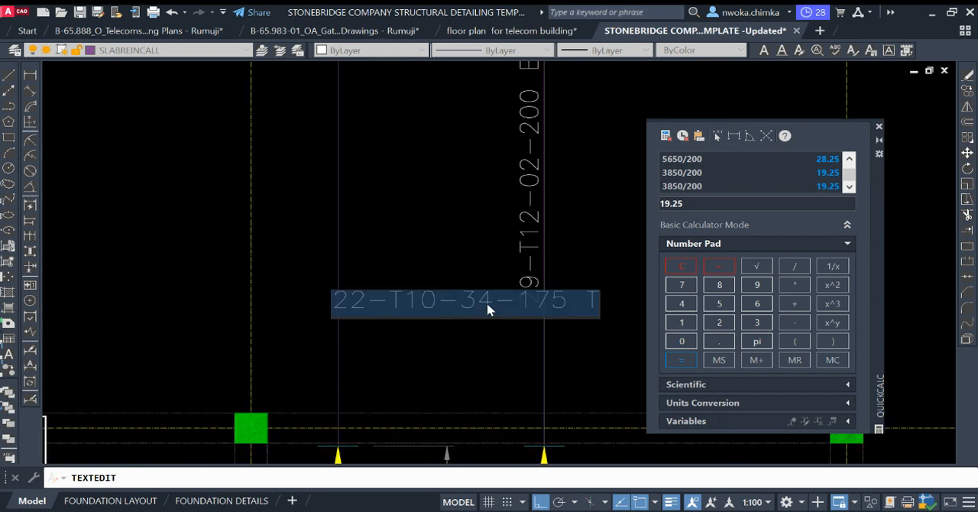
pyautogui.click(492, 296)
pyautogui.press('BackSpace')
pyautogui.press('BackSpace')
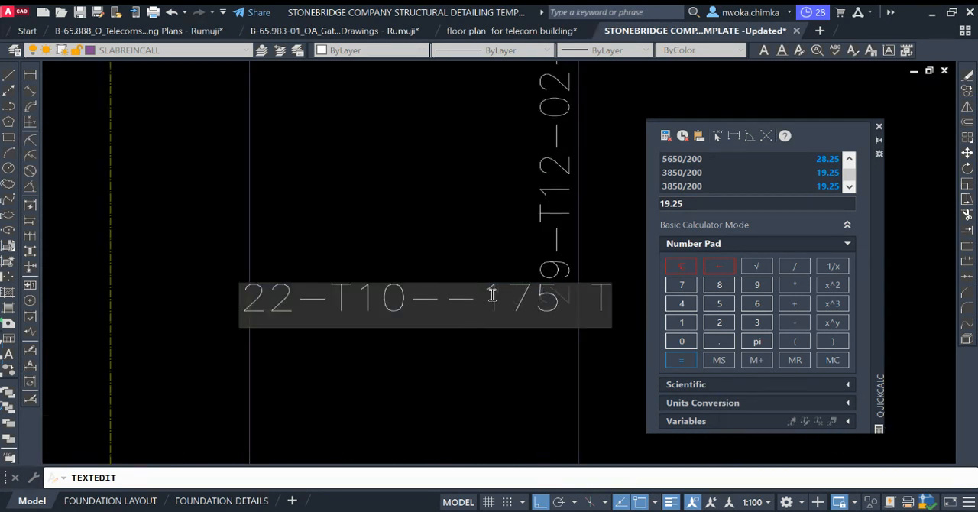
pyautogui.write('03')
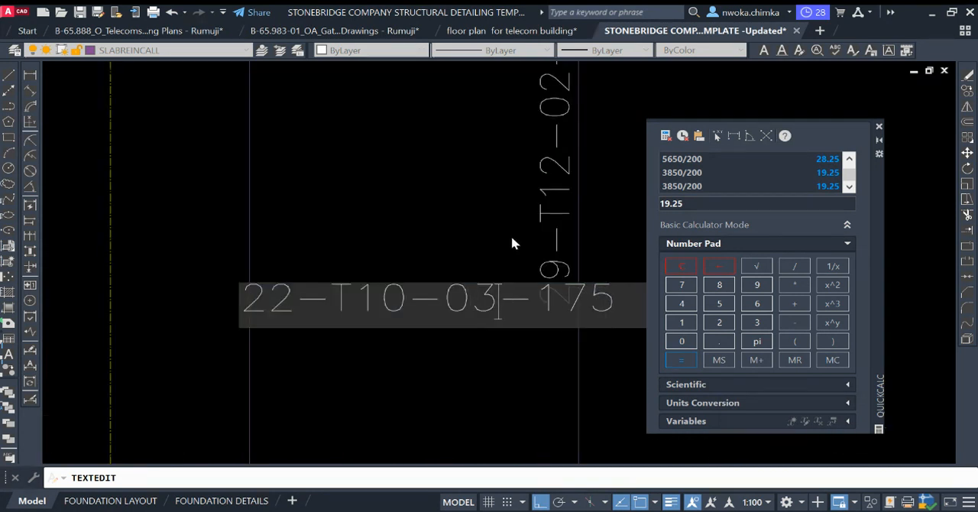
pyautogui.click(511, 235)
pyautogui.scroll(-2, 393, 217)
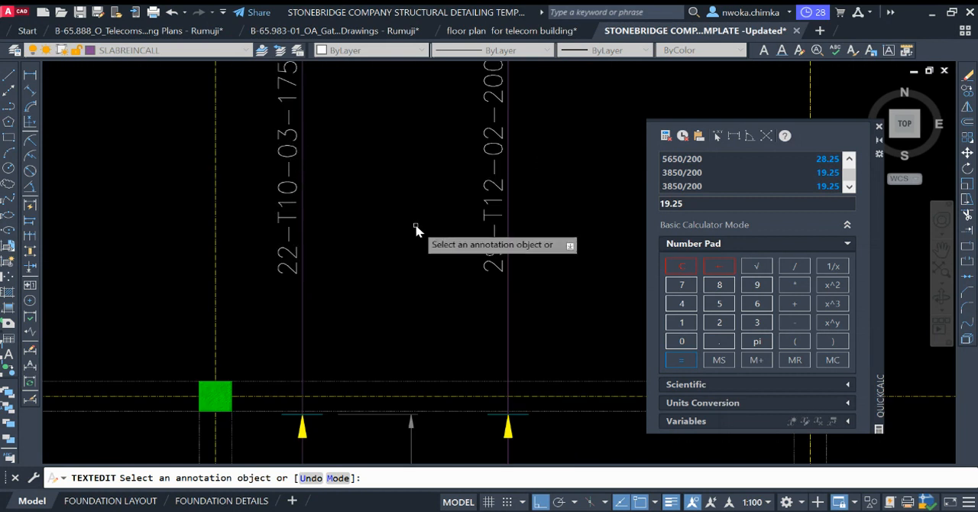
pyautogui.scroll(-2, 403, 254)
pyautogui.press('Escape')
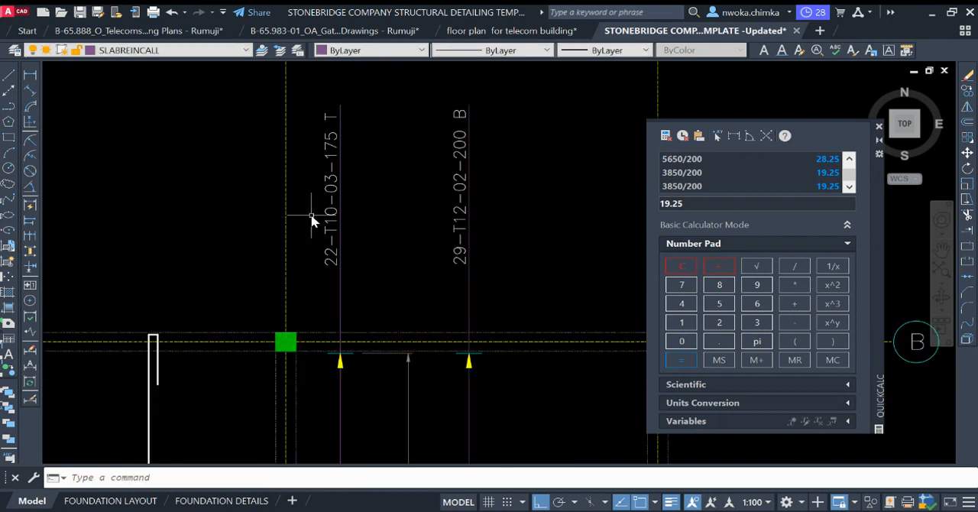
# Step: Change the bar size in the top bar's callout label to T12, making it read 22-T12-03-175 T
pyautogui.scroll(2, 312, 220)
pyautogui.click(348, 219)
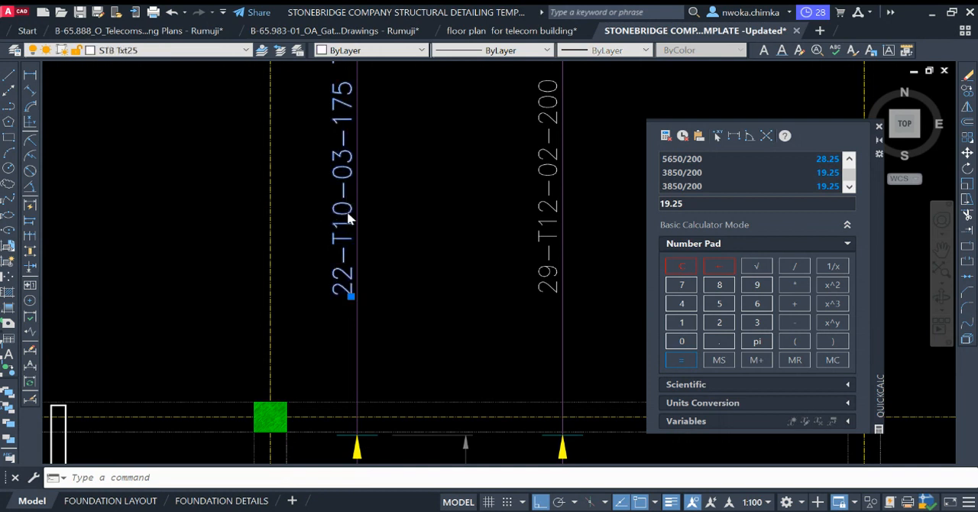
pyautogui.doubleClick(348, 216)
pyautogui.click(449, 281)
pyautogui.press('BackSpace')
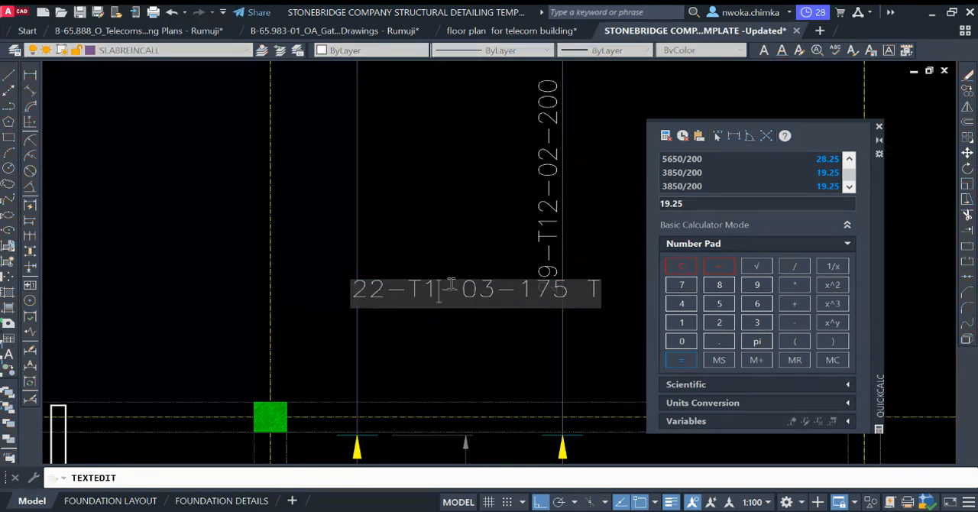
pyautogui.write('2')
pyautogui.click(426, 205)
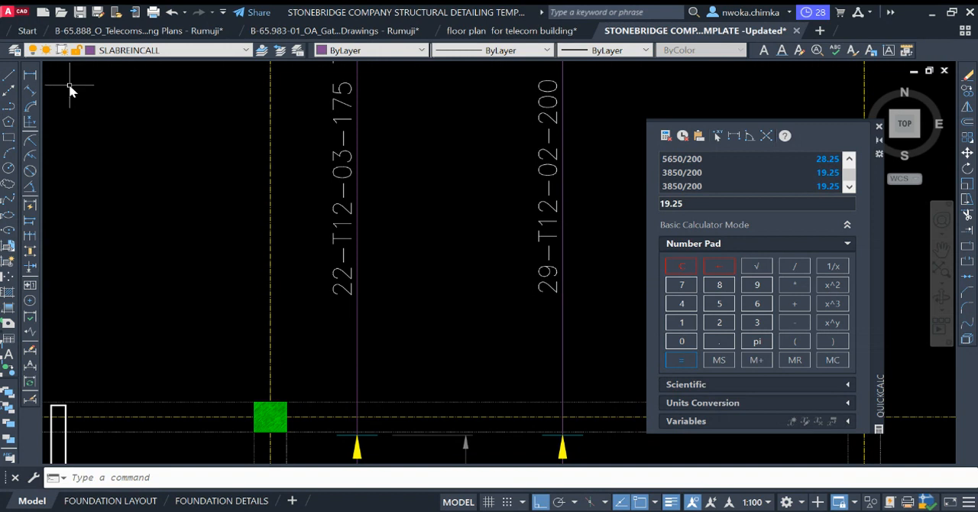
# Step: Calculate the number of top bars by dividing the 5650 span dimension by the 175 spacing
pyautogui.scroll(-4, 425, 127)
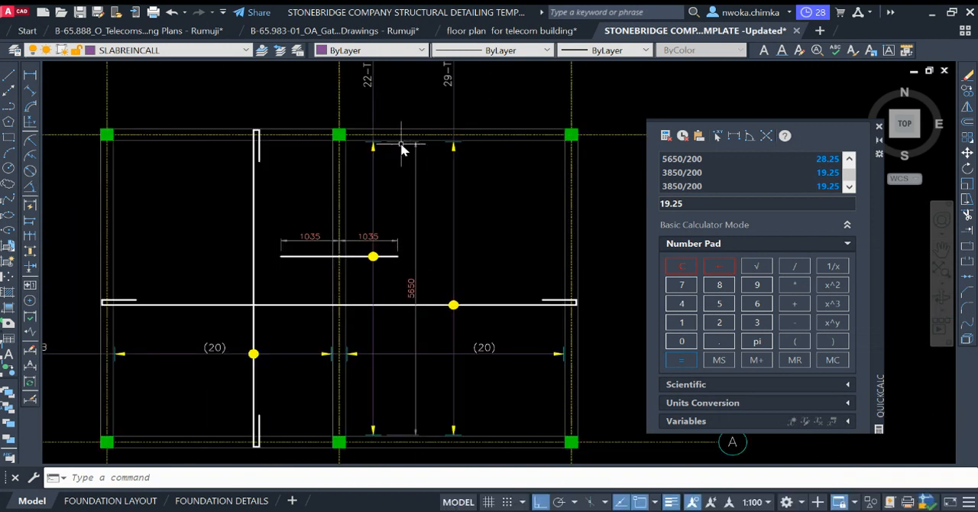
pyautogui.moveTo(403, 149); pyautogui.dragTo(396, 175, button='middle')
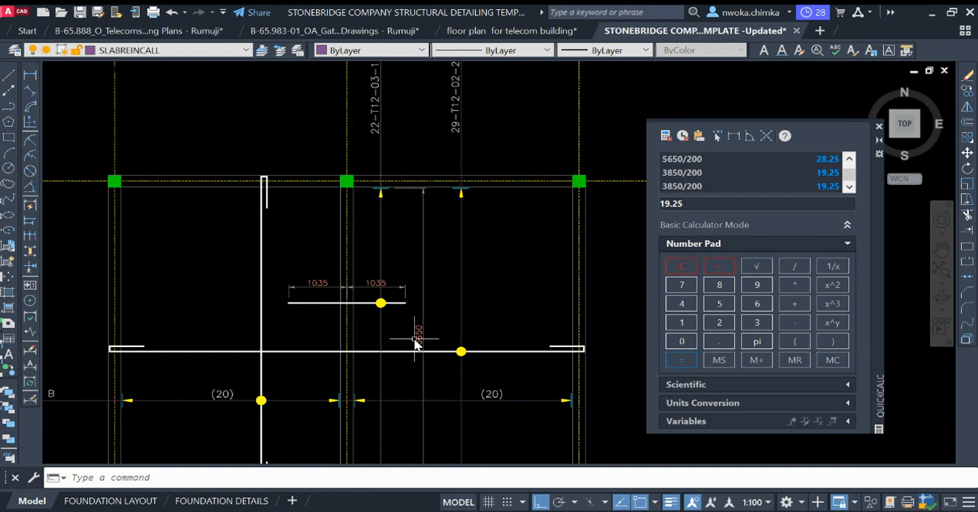
pyautogui.scroll(4, 415, 344)
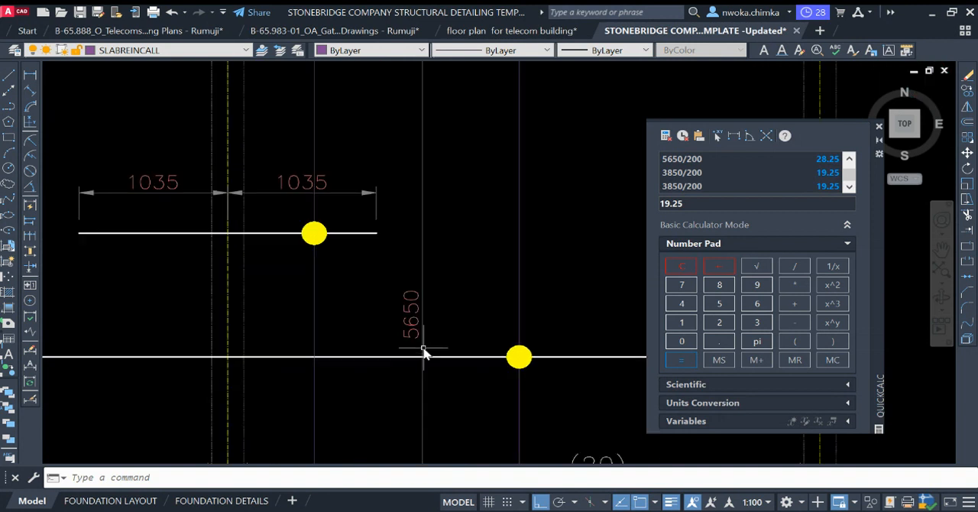
pyautogui.click(719, 305)
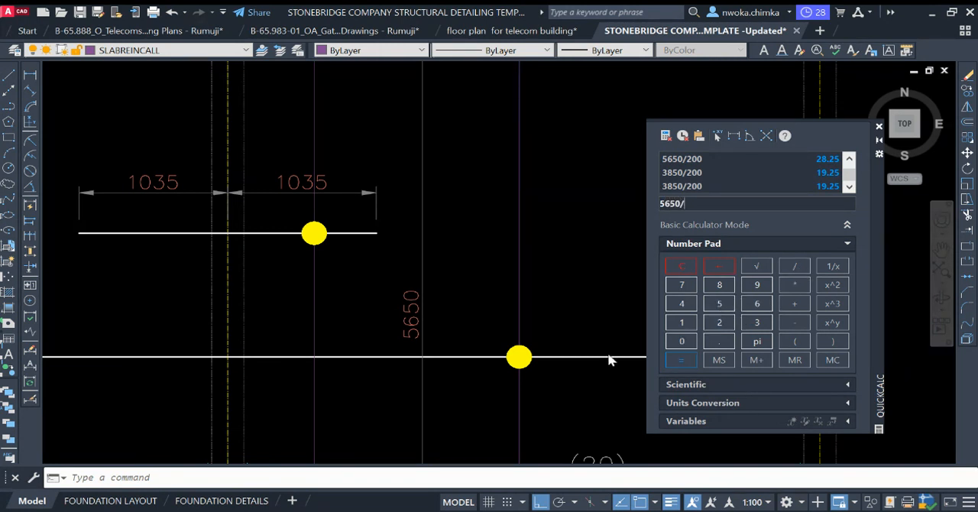
pyautogui.scroll(-4, 502, 349)
pyautogui.moveTo(431, 182); pyautogui.dragTo(421, 269, button='middle')
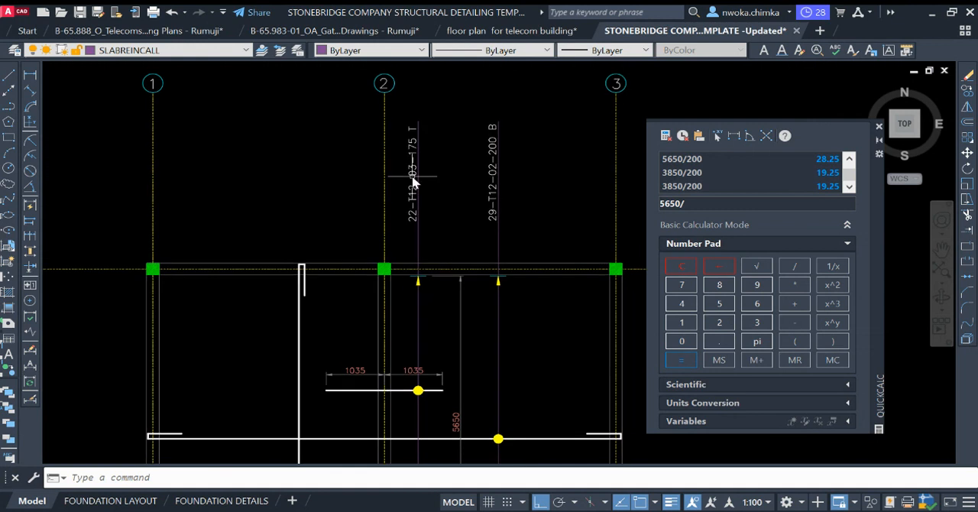
pyautogui.scroll(2, 411, 163)
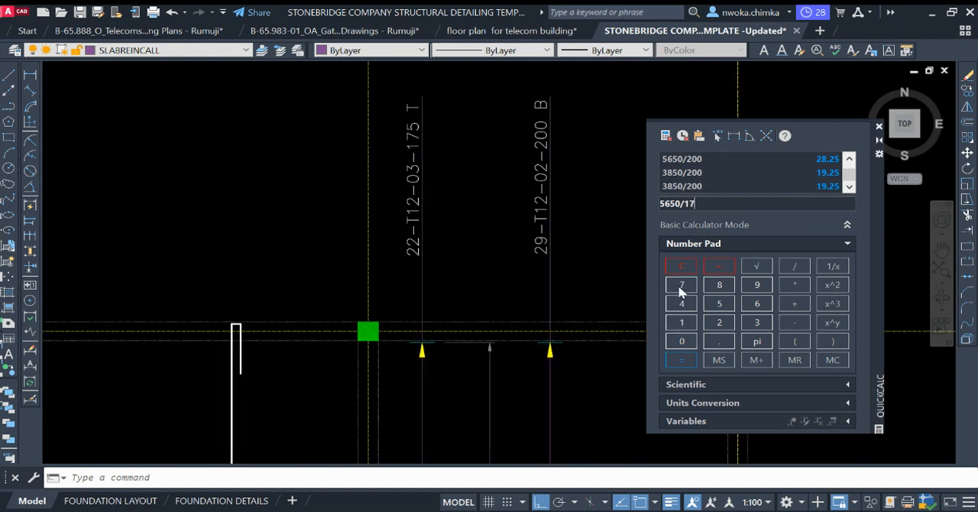
pyautogui.click(694, 366)
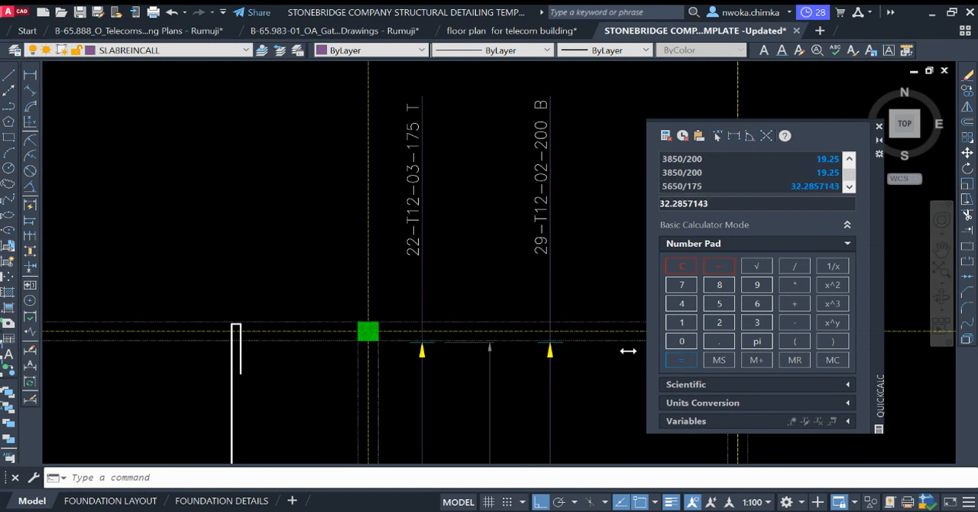
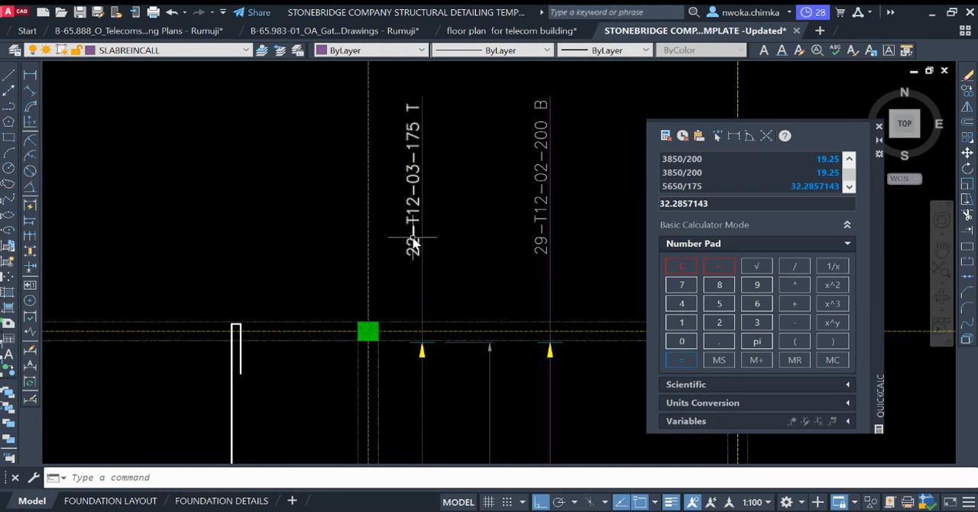
# Step: Set the bar count in the top bar's callout label to 33, making it read 33-T12-03-175 T
pyautogui.doubleClick(436, 249)
pyautogui.click(442, 250)
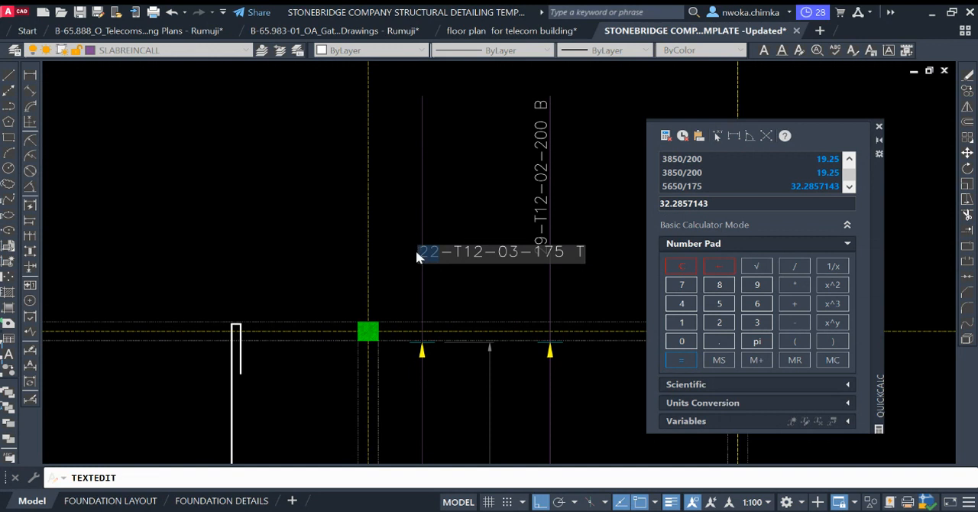
pyautogui.write('33')
pyautogui.click(472, 219)
pyautogui.scroll(-4, 511, 178)
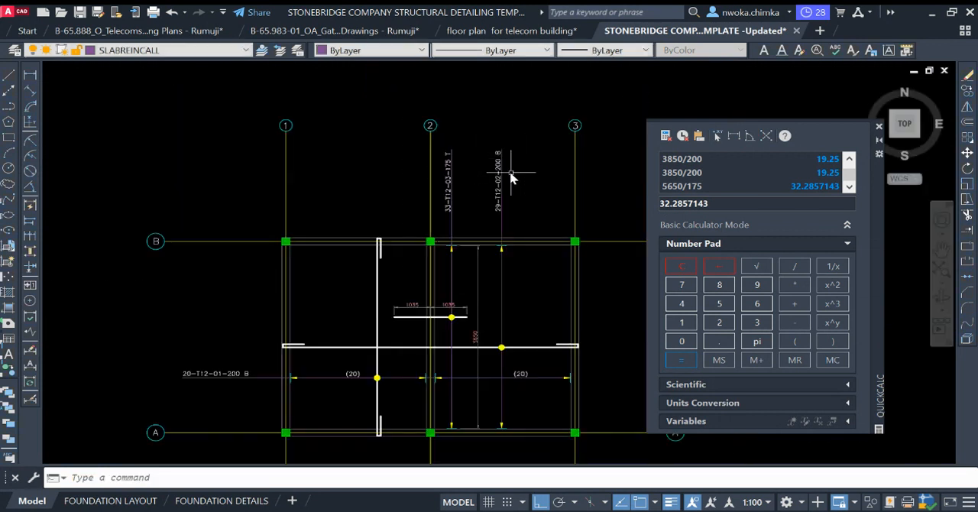
# Step: Stretch the upper grid bubbles 1, 2 and 3 down towards the slab by about 2500 units, shortening their grid lines
pyautogui.moveTo(507, 184); pyautogui.dragTo(436, 149, button='middle')
pyautogui.scroll(2, 436, 149)
pyautogui.scroll(-2, 436, 149)
pyautogui.moveTo(426, 293)
pyautogui.mouseDown(button='middle')
pyautogui.moveTo(476, 275)
pyautogui.moveTo(474, 210)
pyautogui.mouseUp(button='middle')
pyautogui.click(575, 122)
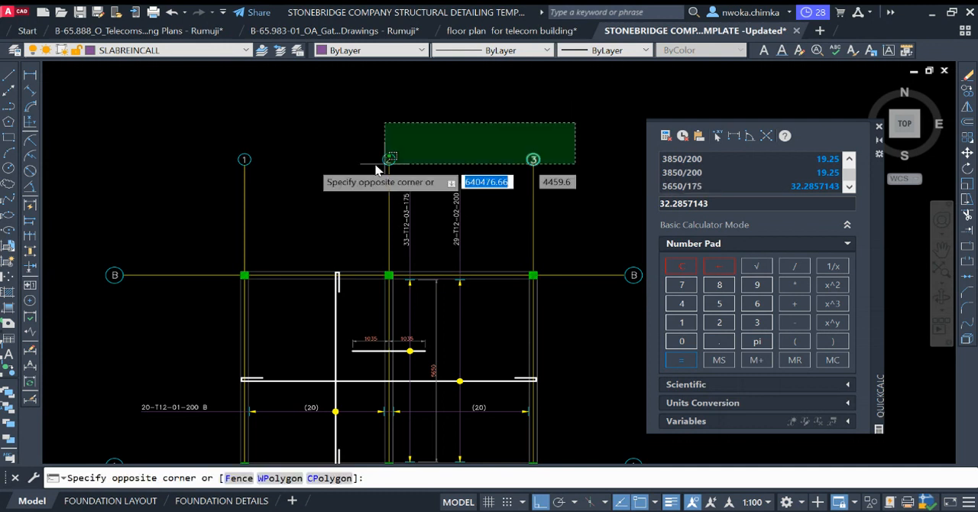
pyautogui.click(183, 178)
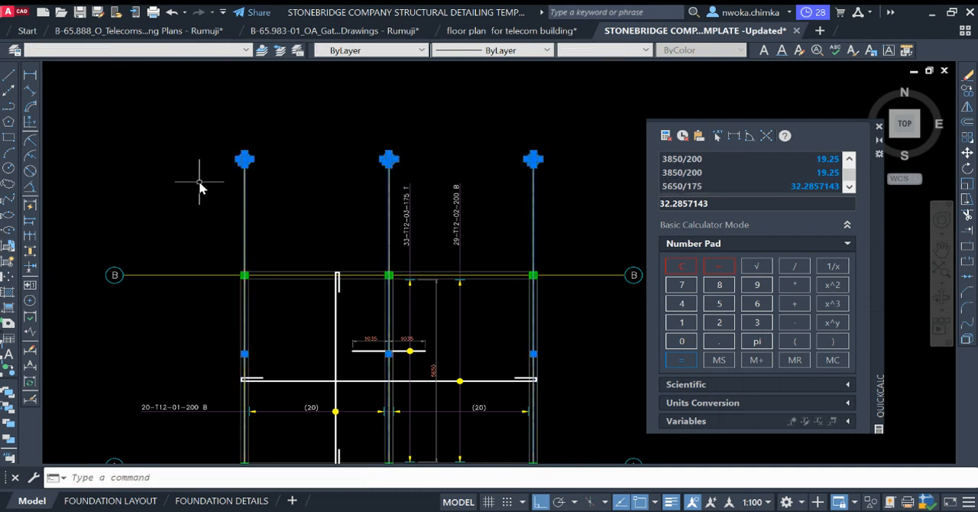
pyautogui.write('s')
pyautogui.press('Return')
pyautogui.click(597, 159)
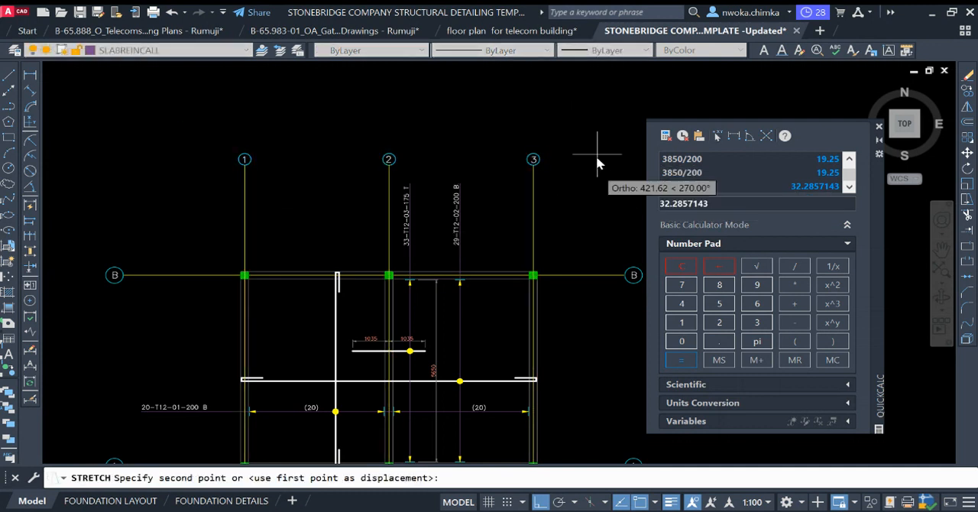
pyautogui.click(582, 238)
pyautogui.scroll(-2, 441, 124)
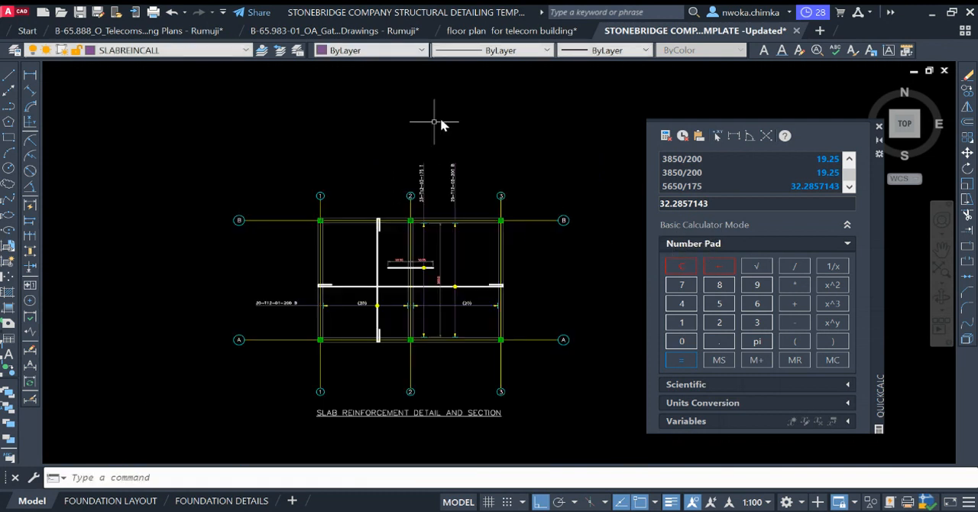
# Step: Stretch grid bubbles B and A beside grid 1 inwards towards the slab, shortening their grid lines
pyautogui.click(246, 220)
pyautogui.click(233, 316)
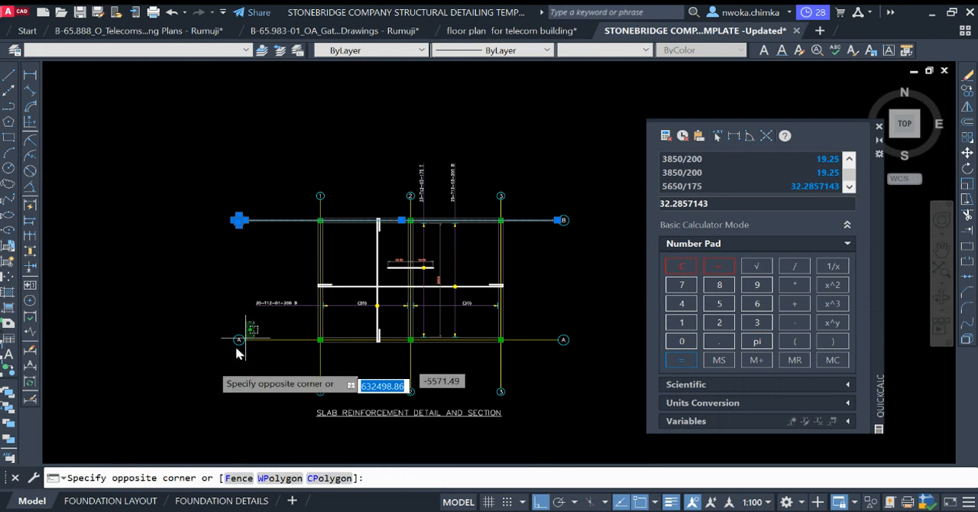
pyautogui.click(202, 369)
pyautogui.write('S')
pyautogui.press('Return')
pyautogui.click(197, 371)
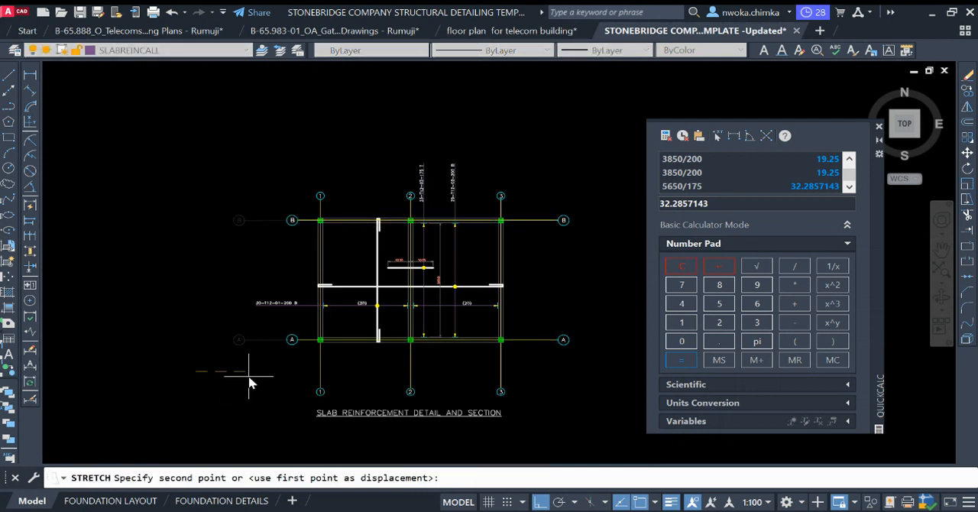
pyautogui.click(248, 375)
pyautogui.moveTo(363, 353)
pyautogui.mouseDown(button='middle')
pyautogui.moveTo(350, 230)
pyautogui.moveTo(369, 290)
pyautogui.mouseUp(button='middle')
pyautogui.scroll(2, 355, 128)
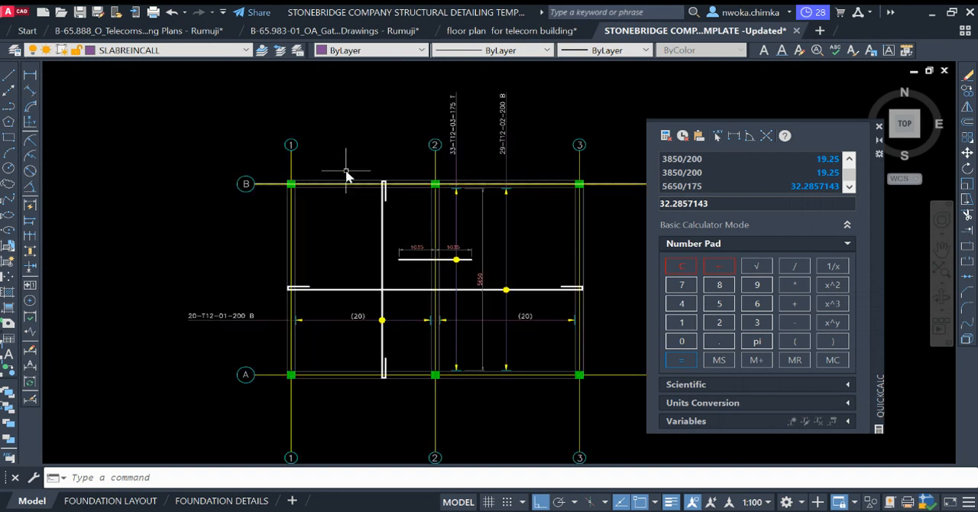
pyautogui.scroll(-2, 339, 175)
# Step: Stretch the lower grid bubbles 1, 2 and 3 up towards the slab by about 1750 units
pyautogui.click(538, 333)
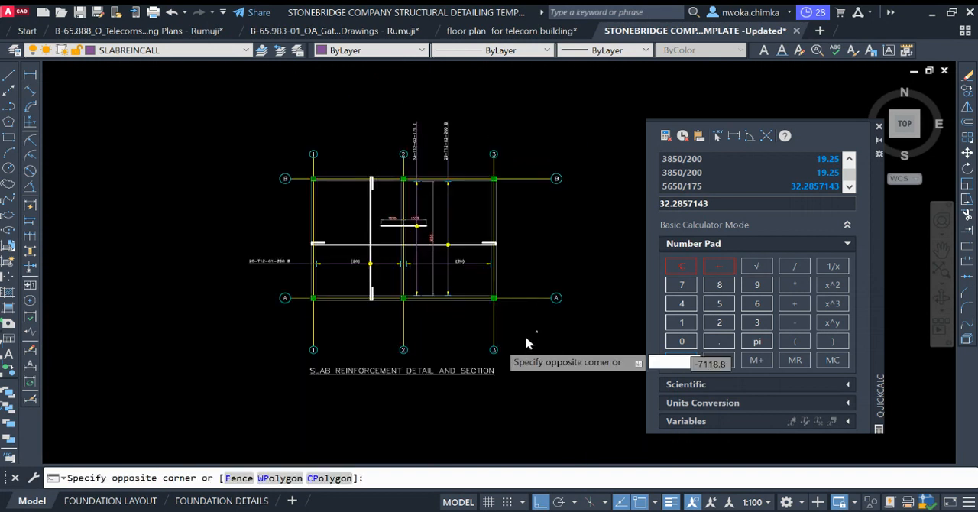
pyautogui.click(280, 358)
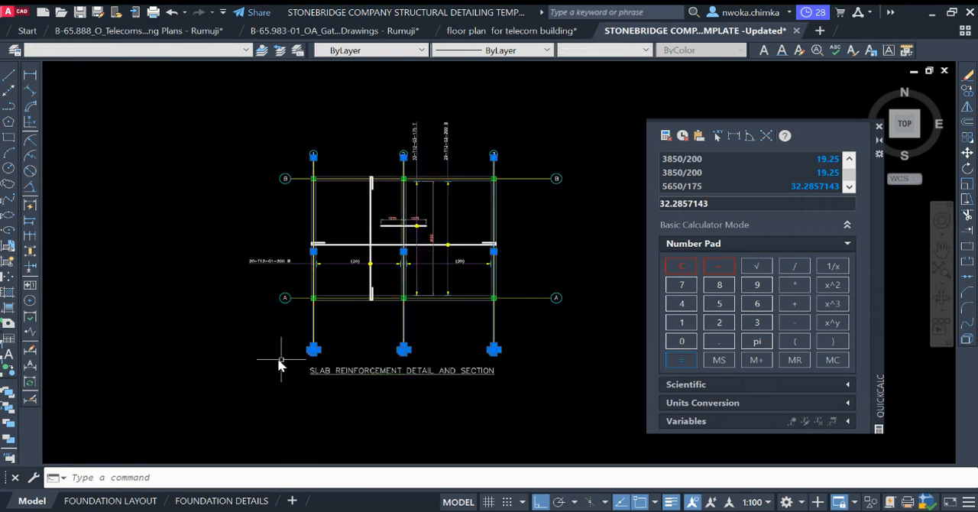
pyautogui.press('Return')
pyautogui.click(263, 357)
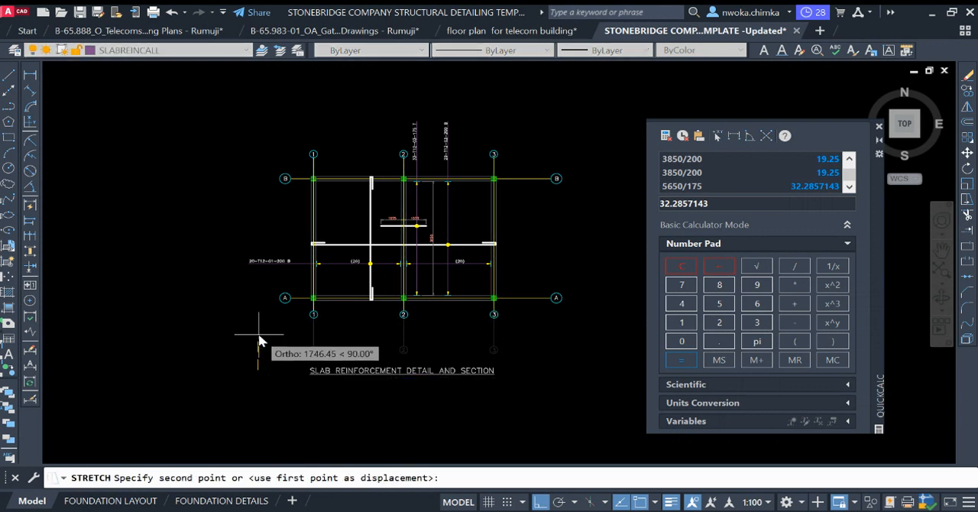
pyautogui.click(261, 339)
pyautogui.click(530, 142)
pyautogui.click(603, 330)
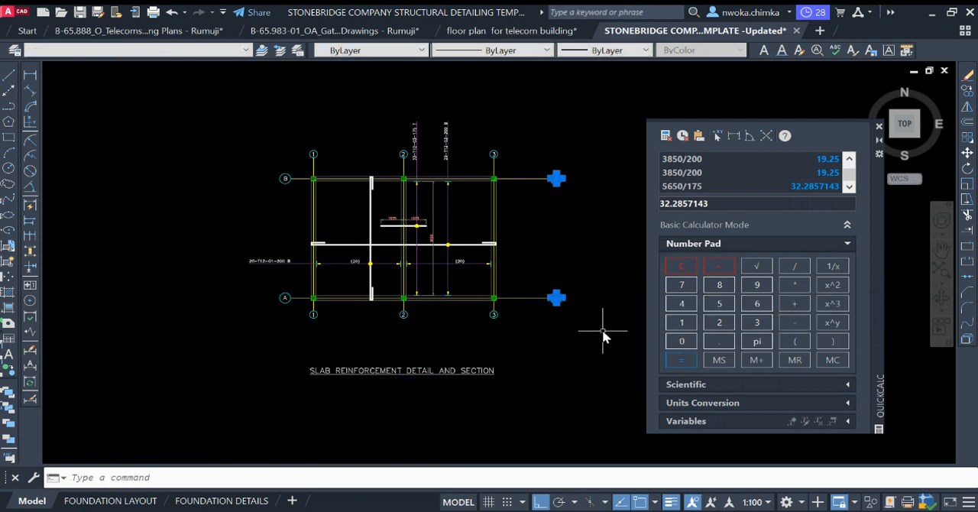
pyautogui.press('Return')
pyautogui.click(609, 239)
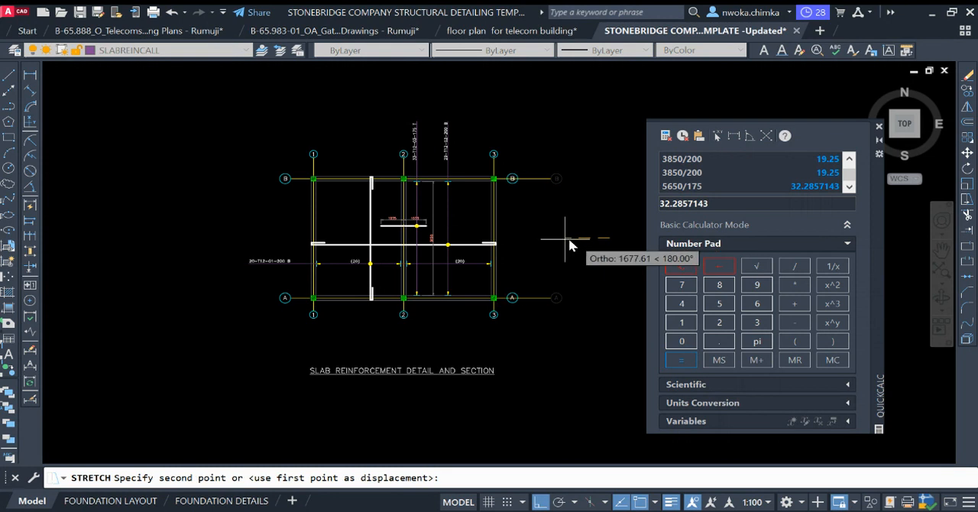
pyautogui.click(574, 233)
# Step: Stretch grid bubbles B and A beyond grid 3, together with their grid lines, inwards towards the slab
pyautogui.click(586, 153)
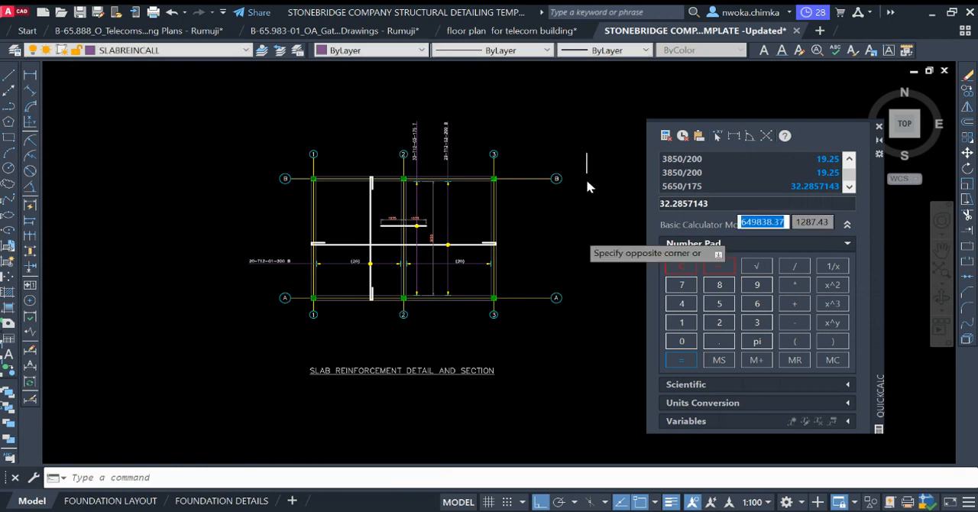
pyautogui.click(535, 336)
pyautogui.press('Return')
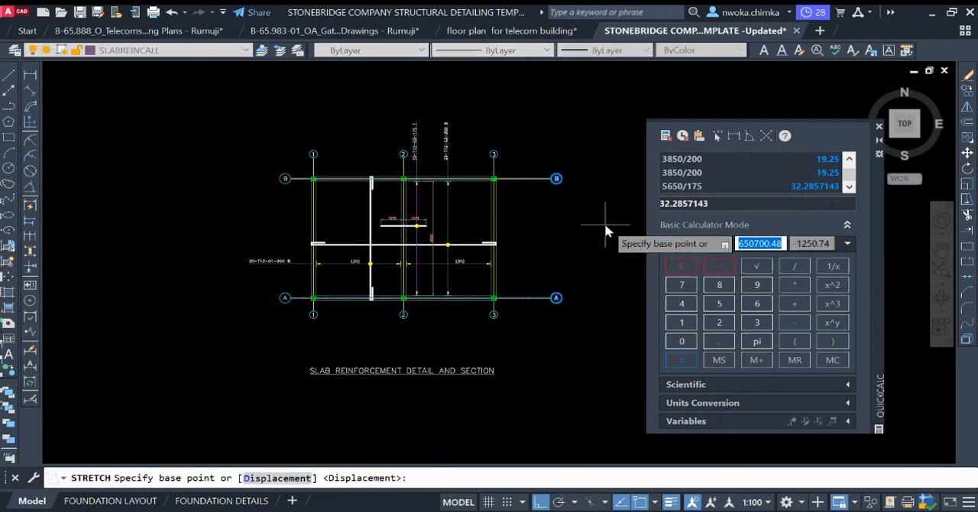
pyautogui.click(605, 223)
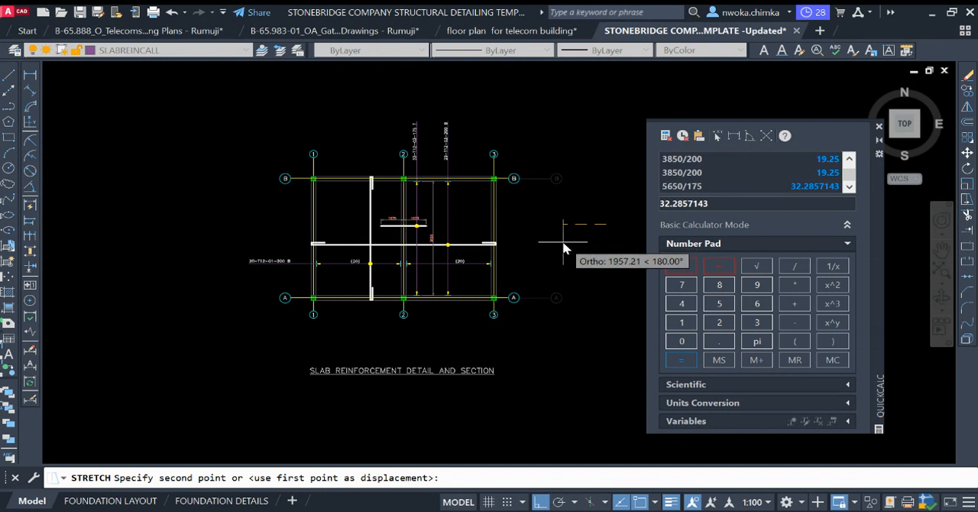
pyautogui.click(567, 243)
pyautogui.scroll(2, 383, 222)
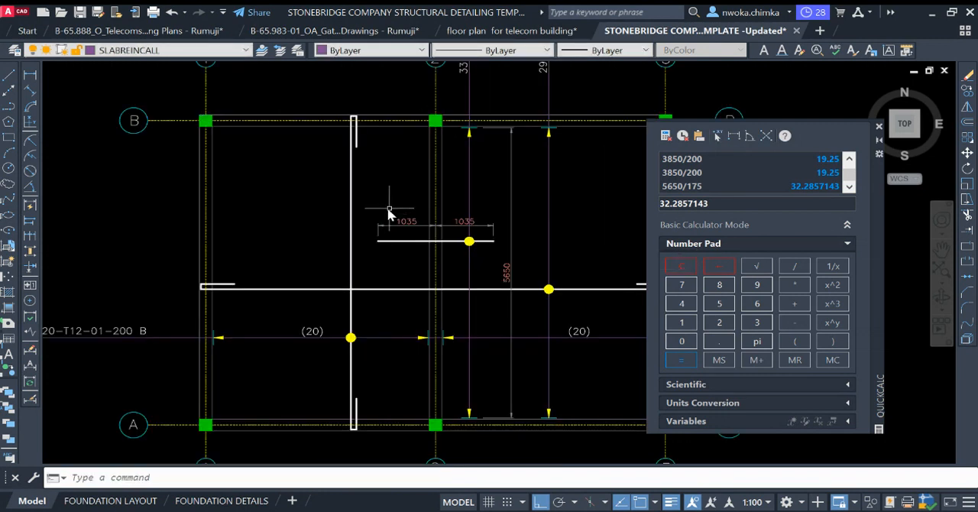
# Step: Erase the vertical 5650 dimension between the top and bottom bar callout lines
pyautogui.click(503, 175)
pyautogui.press('Escape')
pyautogui.click(503, 167)
pyautogui.press('Escape')
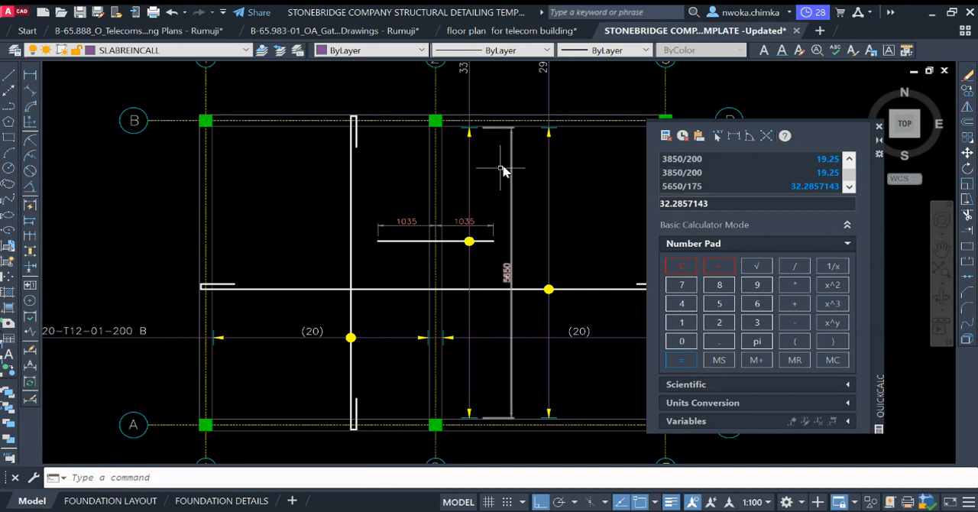
pyautogui.write('e')
pyautogui.press('Return')
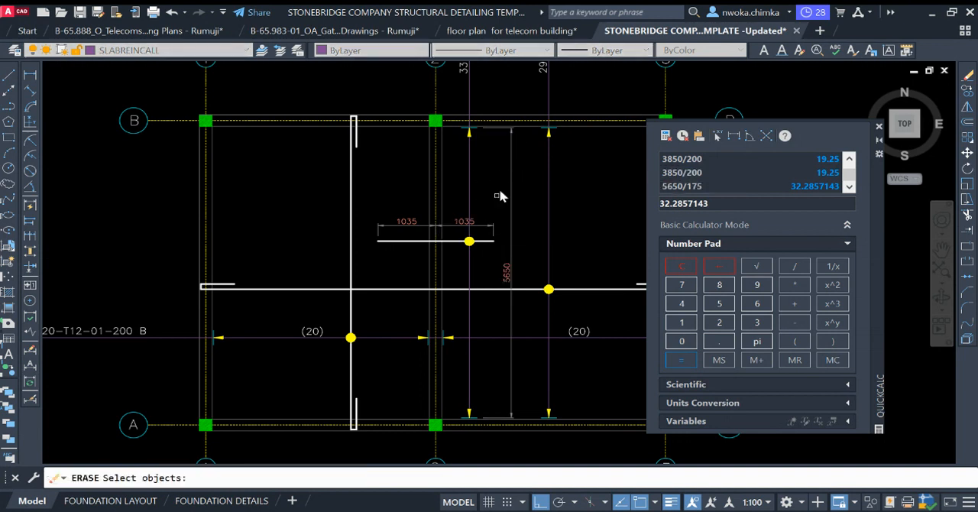
pyautogui.press('Escape')
pyautogui.click(509, 164)
pyautogui.write('e')
pyautogui.press('Return')
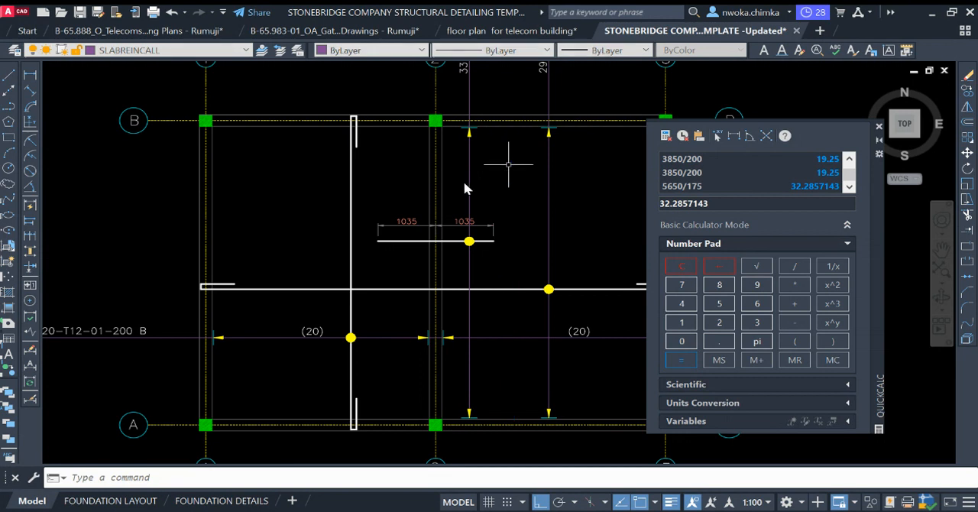
# Step: Move the SLAB REINFORCEMENT DETAIL AND SECTION title straight up by about 1600 units, closer to the lower grid bubbles
pyautogui.scroll(-2, 457, 198)
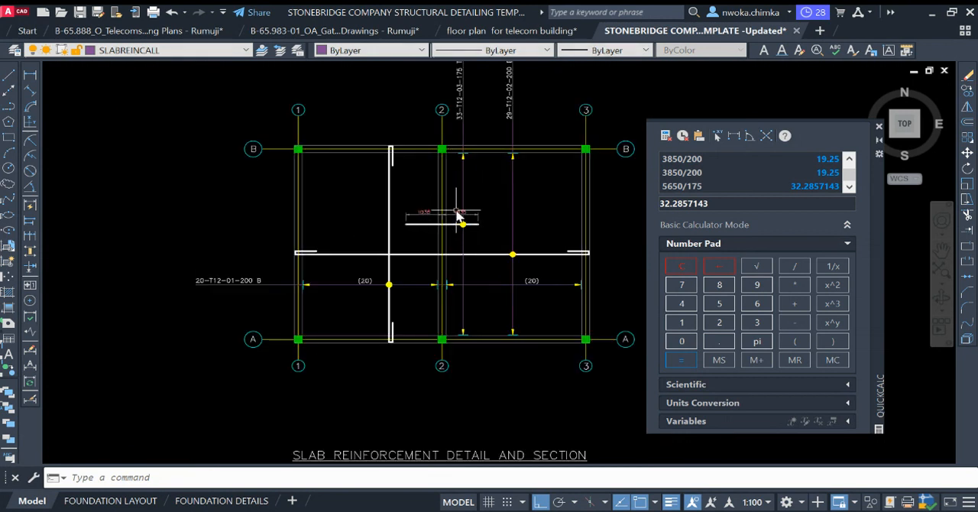
pyautogui.moveTo(452, 217); pyautogui.dragTo(436, 246, button='middle')
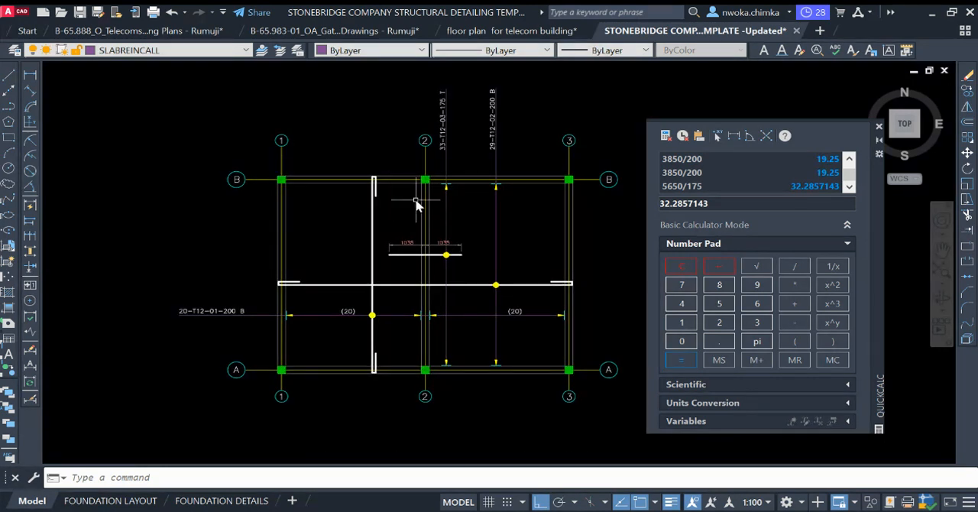
pyautogui.scroll(-2, 415, 207)
pyautogui.scroll(2, 375, 184)
pyautogui.scroll(2, 281, 168)
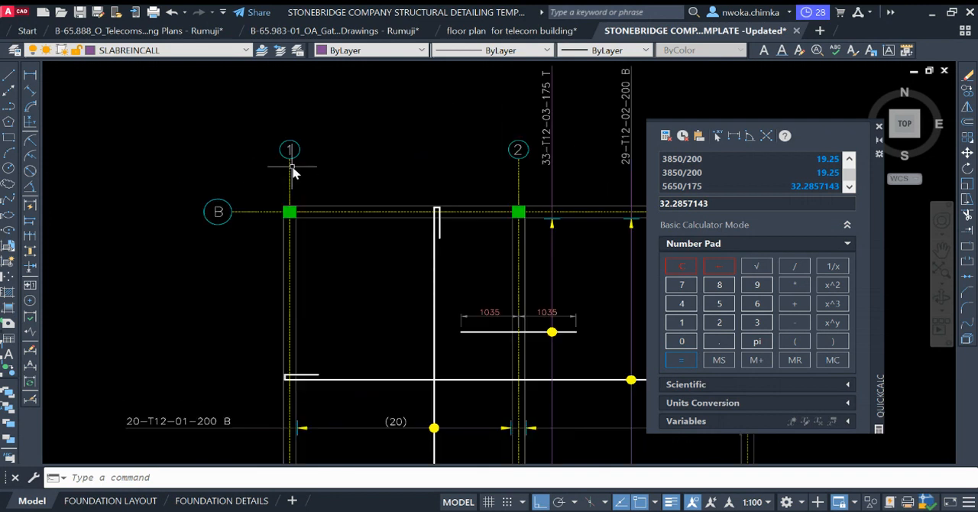
pyautogui.scroll(-4, 289, 166)
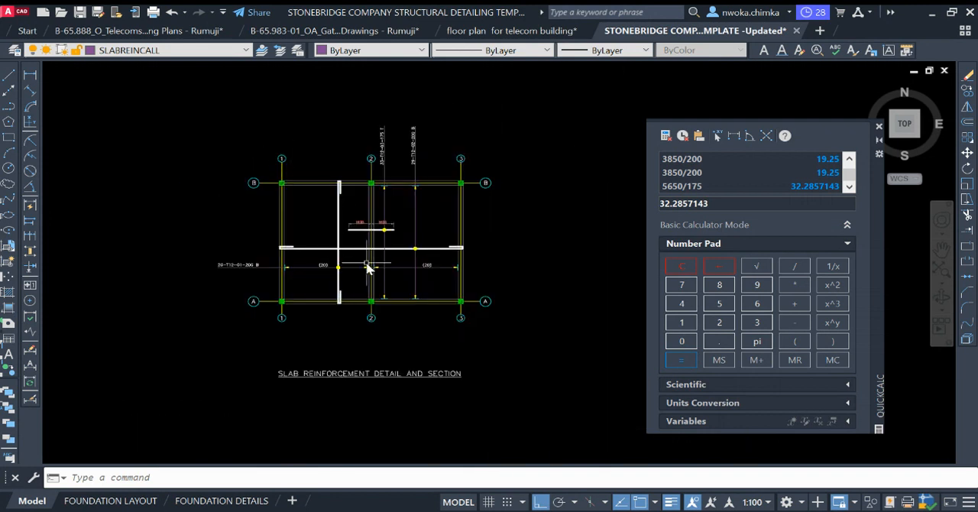
pyautogui.click(417, 371)
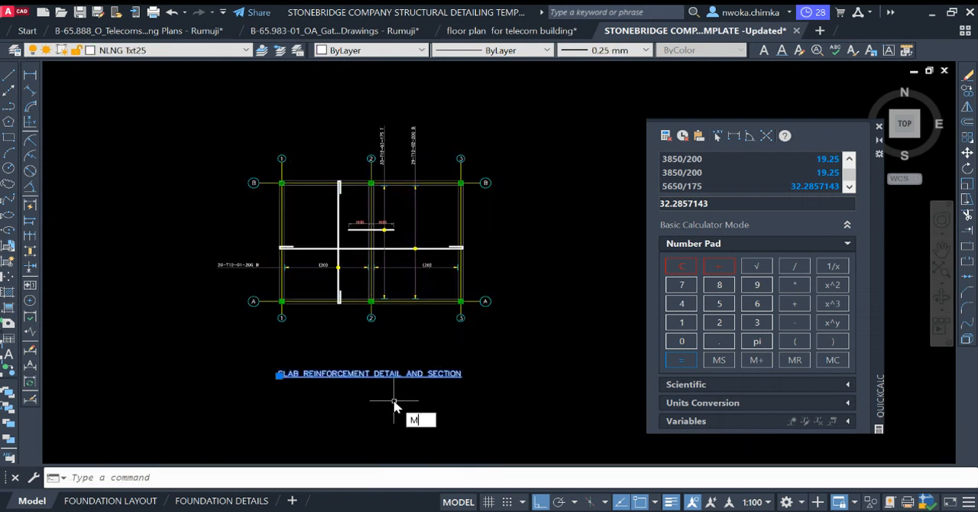
pyautogui.press('Return')
pyautogui.click(451, 441)
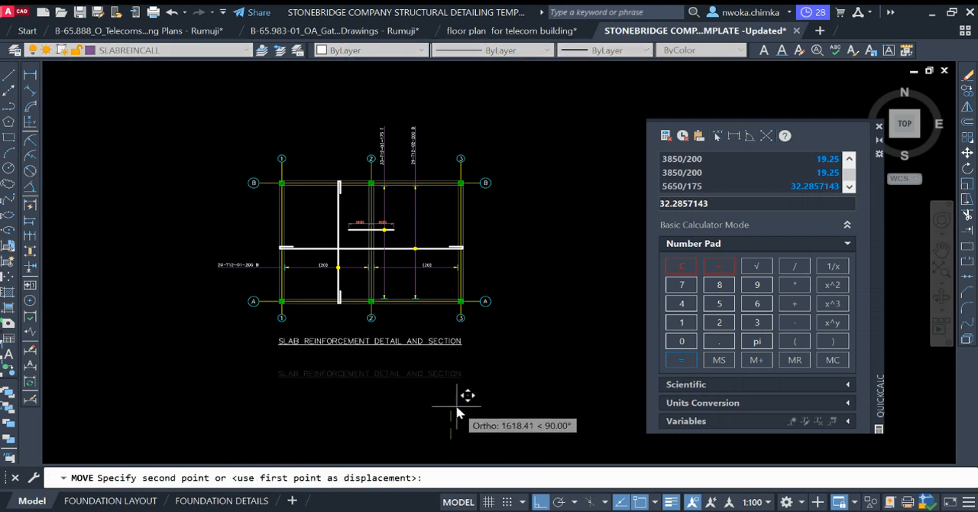
pyautogui.click(456, 414)
pyautogui.scroll(2, 327, 222)
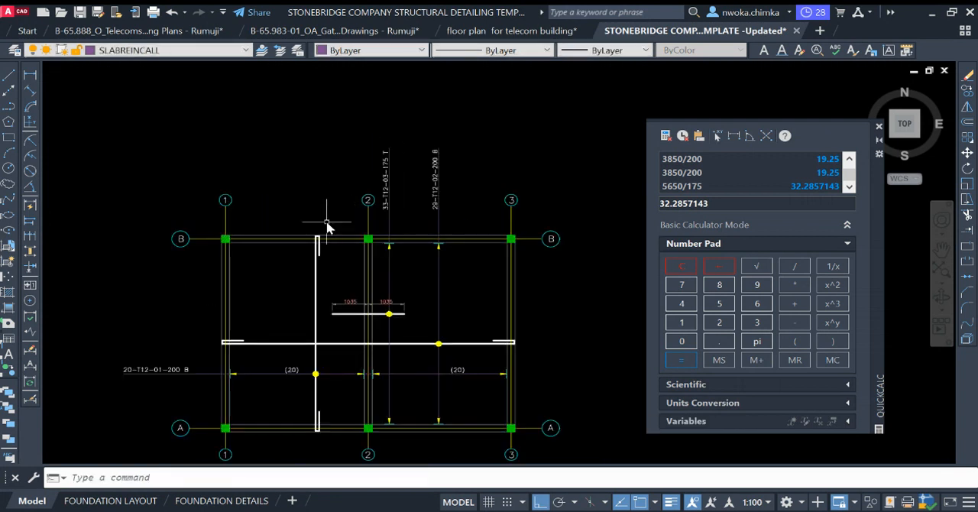
# Step: Copy the whole slab reinforcement detail with its title to an empty area, using the column at grid A/1 as base point
pyautogui.moveTo(335, 312); pyautogui.dragTo(313, 259, button='middle')
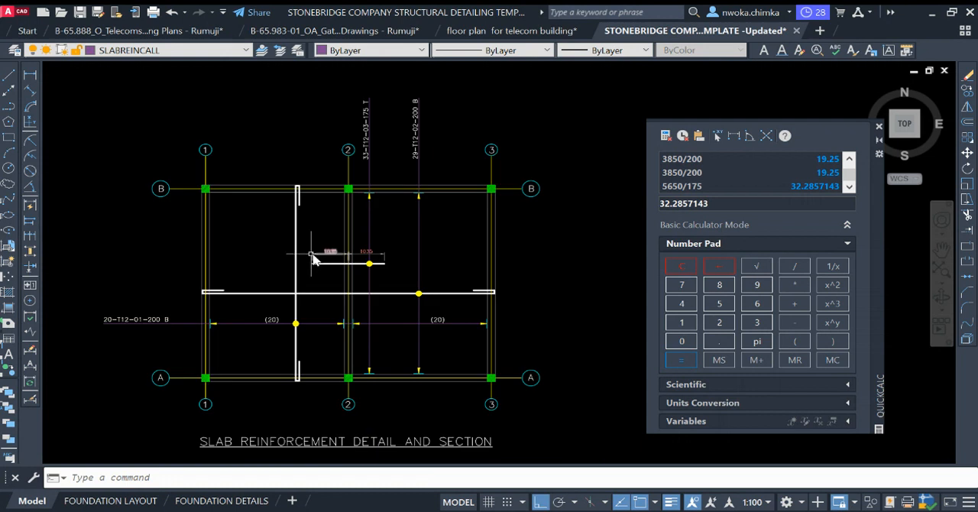
pyautogui.scroll(-1, 309, 257)
pyautogui.scroll(6, 245, 289)
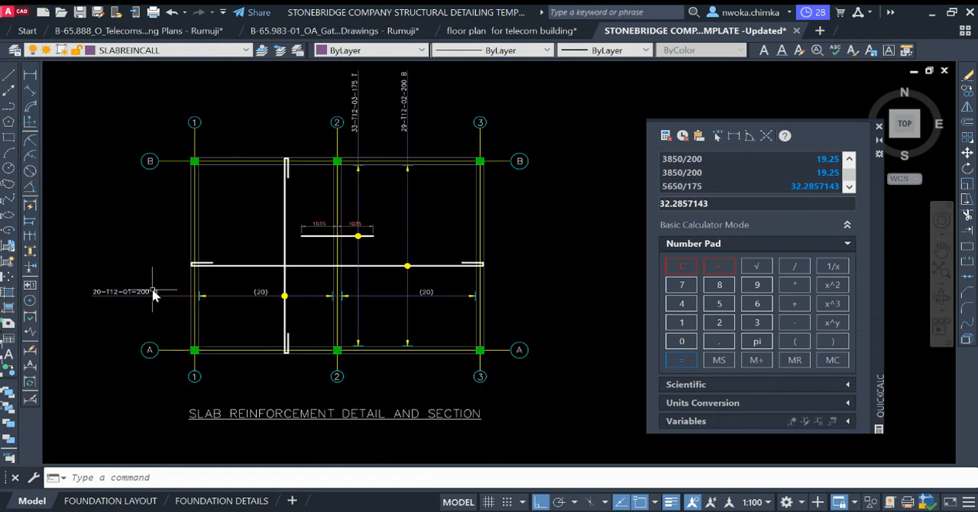
pyautogui.scroll(-6, 153, 282)
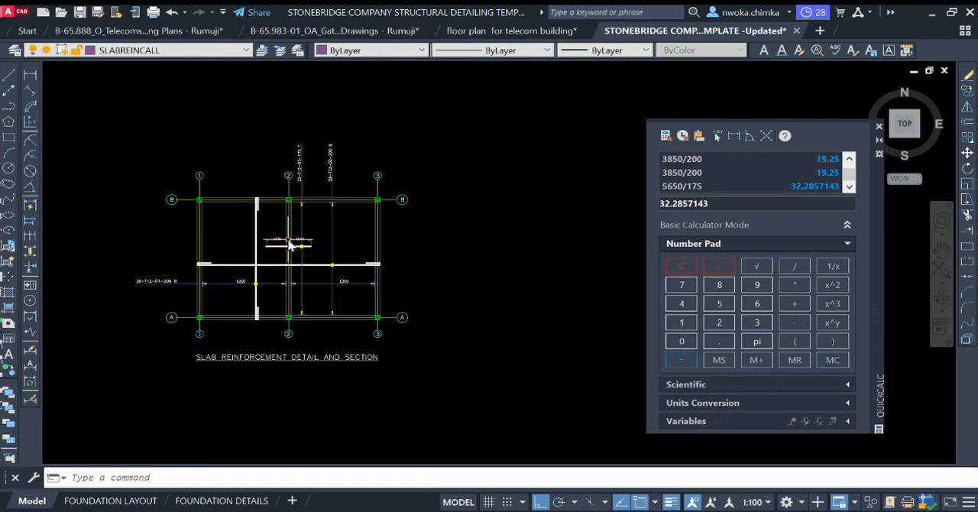
pyautogui.click(440, 129)
pyautogui.click(98, 374)
pyautogui.write('co')
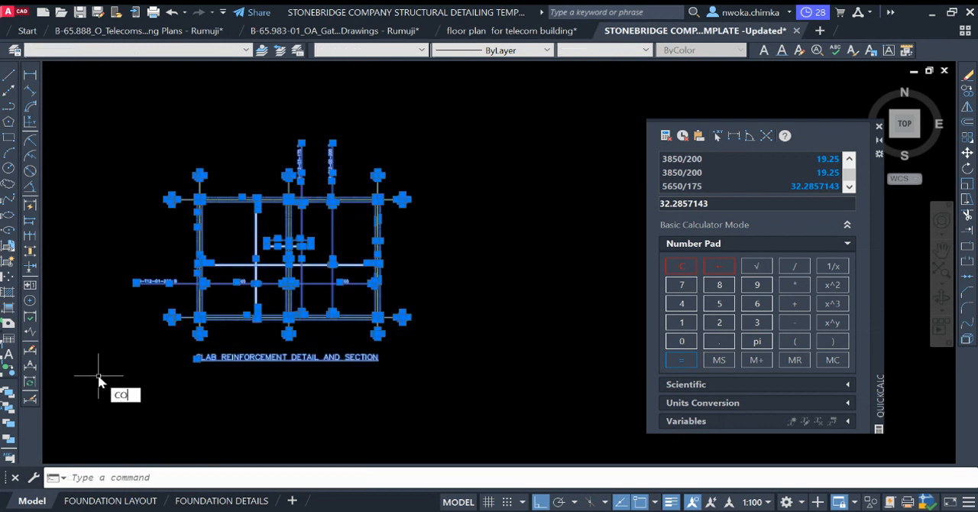
pyautogui.press('Return')
pyautogui.click(199, 316)
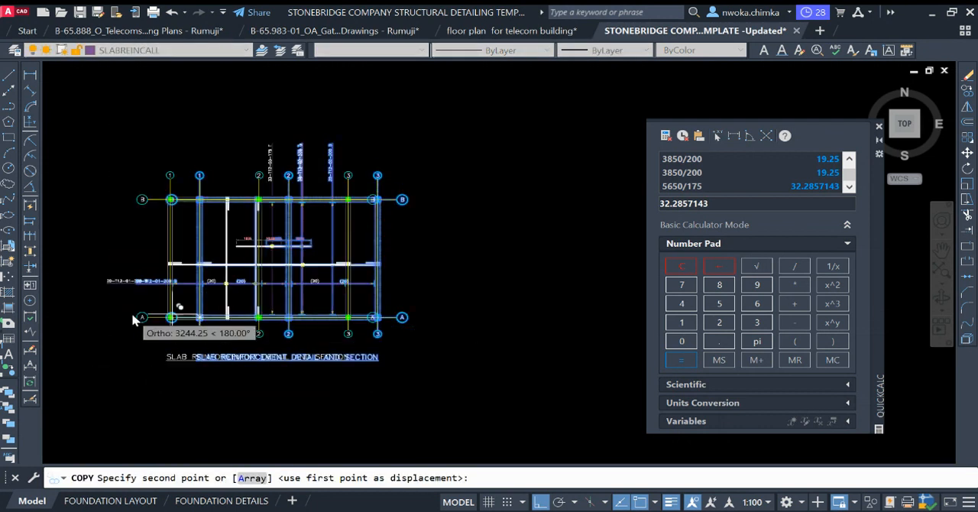
pyautogui.scroll(-4, 142, 316)
pyautogui.click(348, 327)
pyautogui.press('Return')
pyautogui.scroll(5, 365, 320)
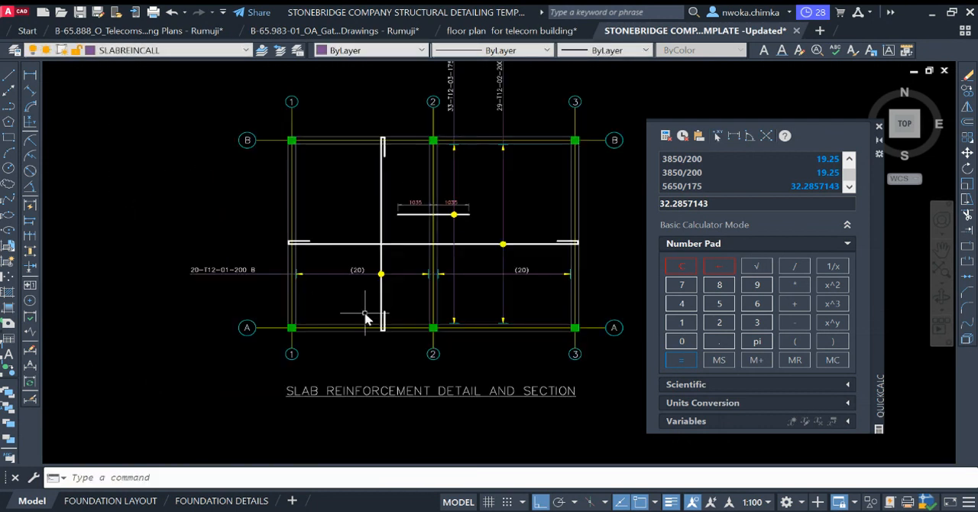
pyautogui.scroll(2, 374, 271)
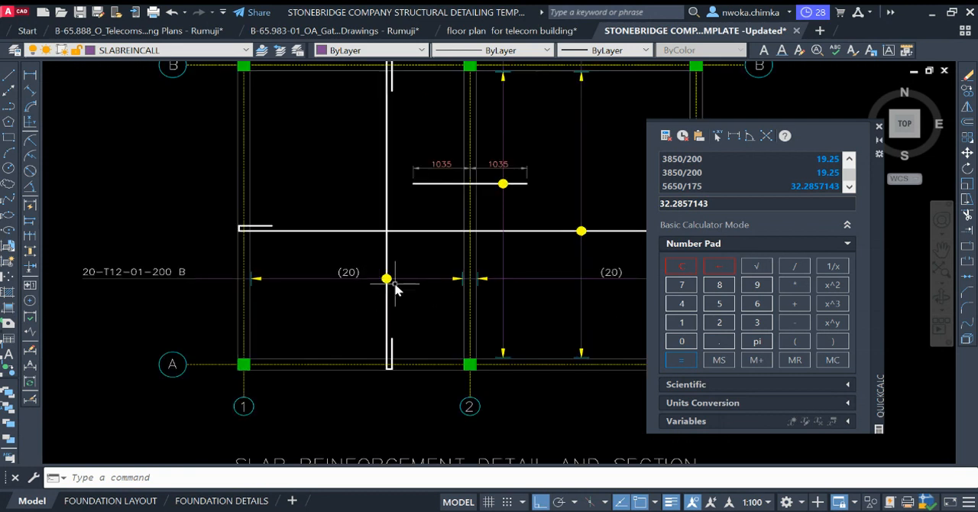
pyautogui.scroll(2, 350, 275)
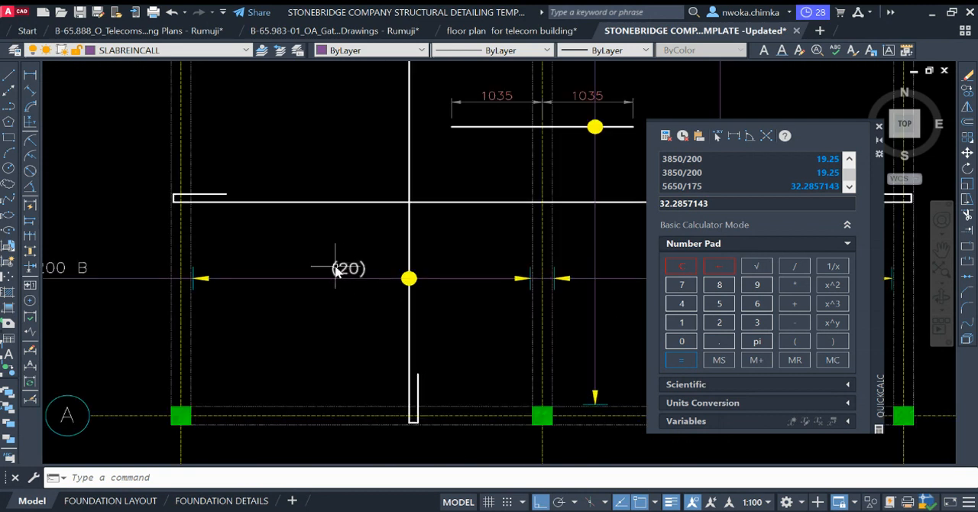
pyautogui.click(426, 295)
pyautogui.click(392, 334)
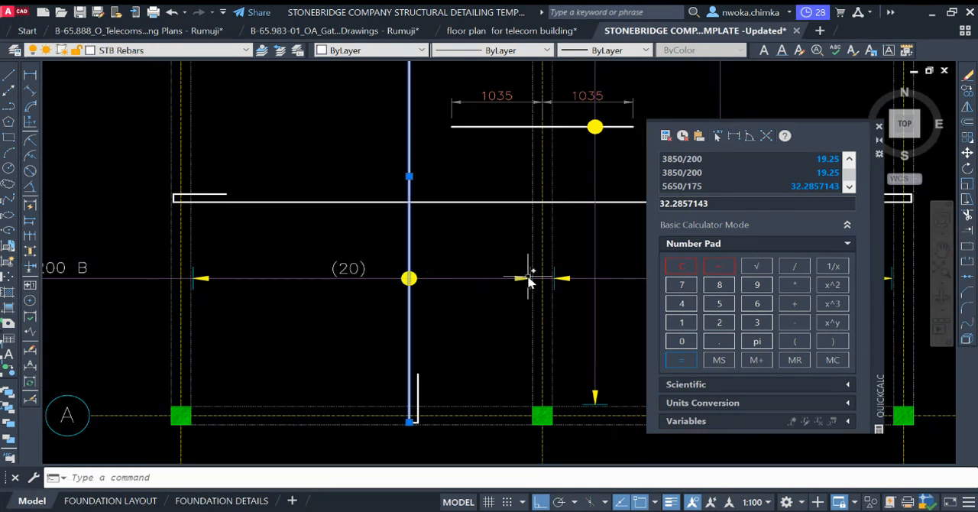
pyautogui.scroll(-2, 405, 279)
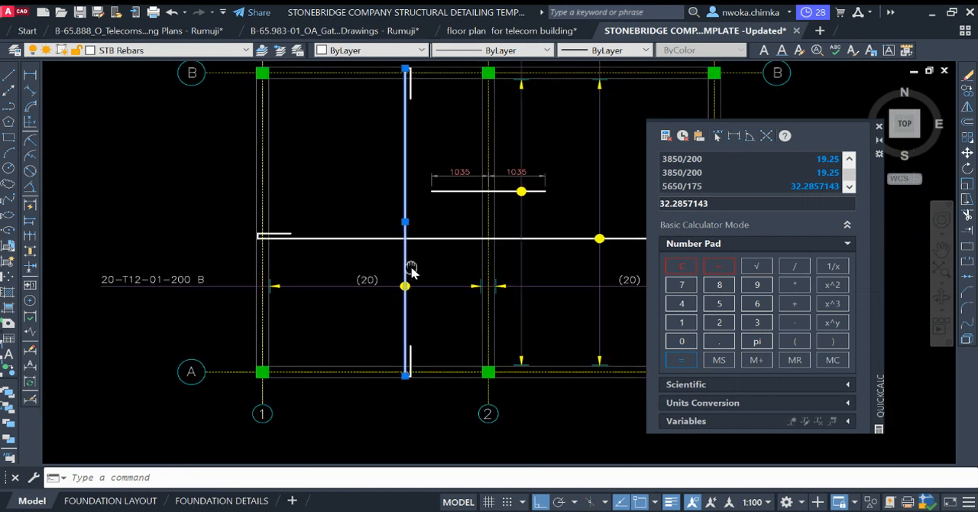
pyautogui.press('Escape')
# Step: Try to convert the vertical bottom bar between grids 1 and 2, including both hooked ends, into a block named DFW
pyautogui.click(387, 83)
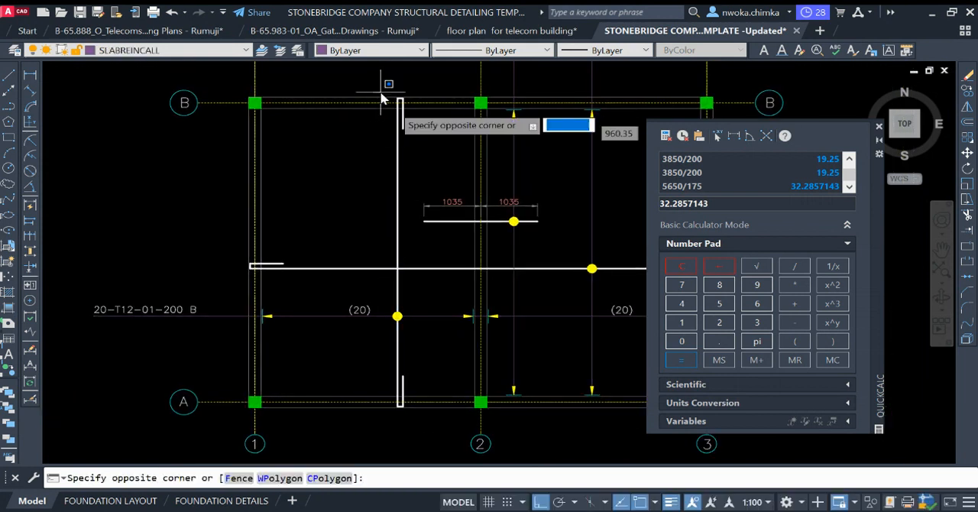
pyautogui.click(428, 150)
pyautogui.click(423, 171)
pyautogui.click(390, 191)
pyautogui.click(373, 357)
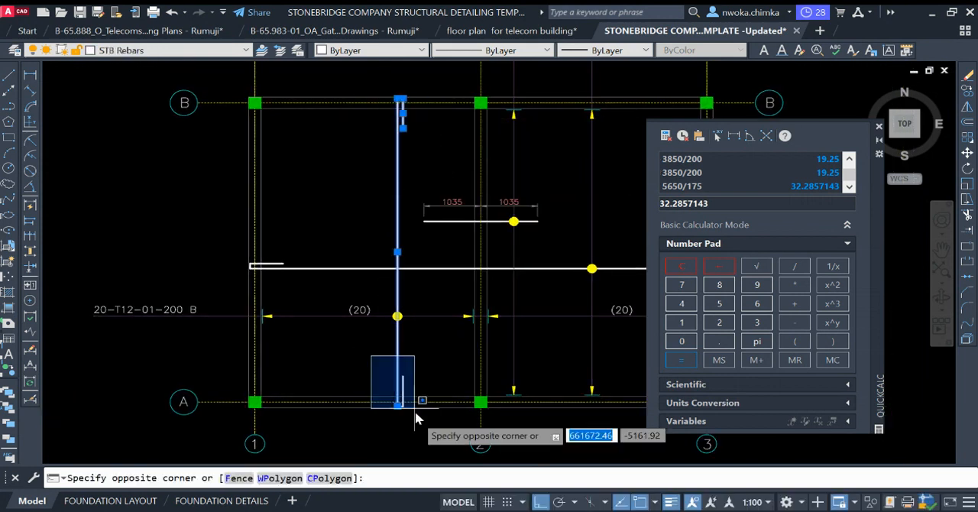
pyautogui.click(415, 410)
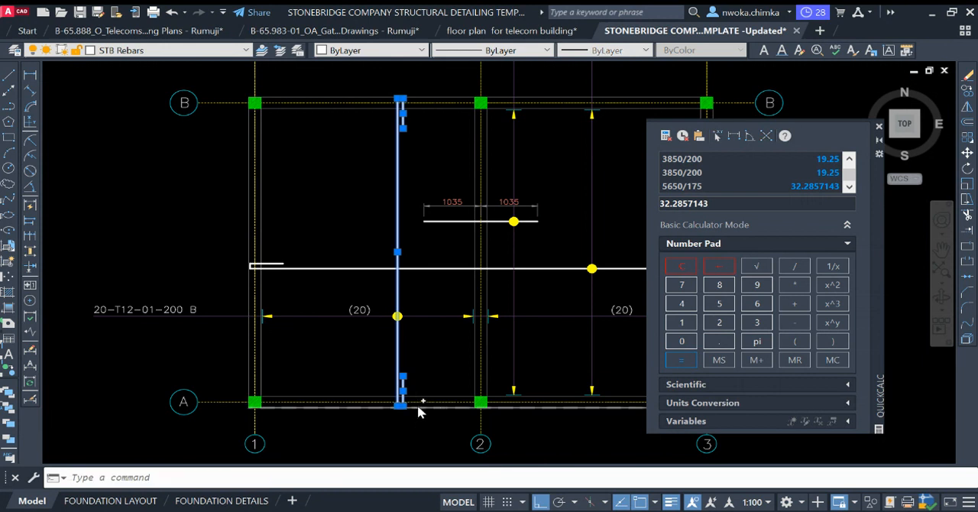
pyautogui.write('b')
pyautogui.press('Return')
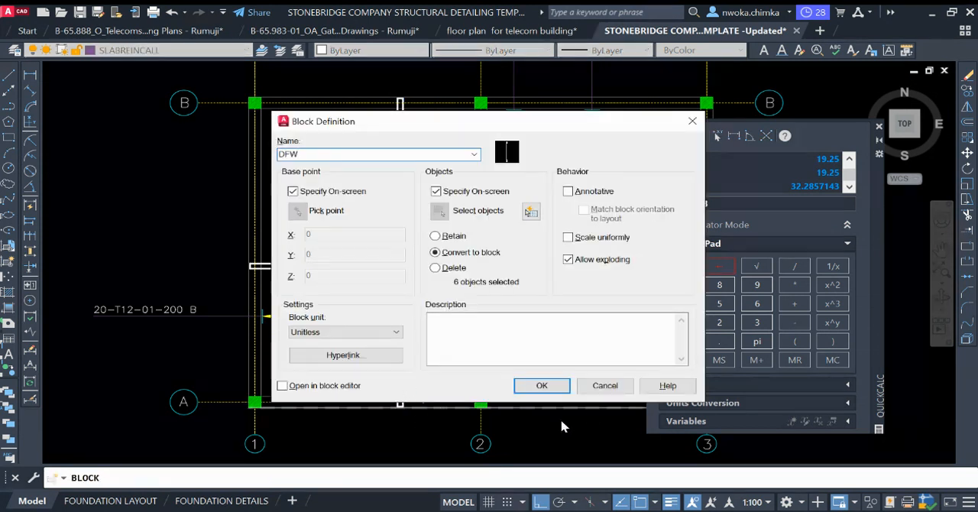
pyautogui.click(541, 385)
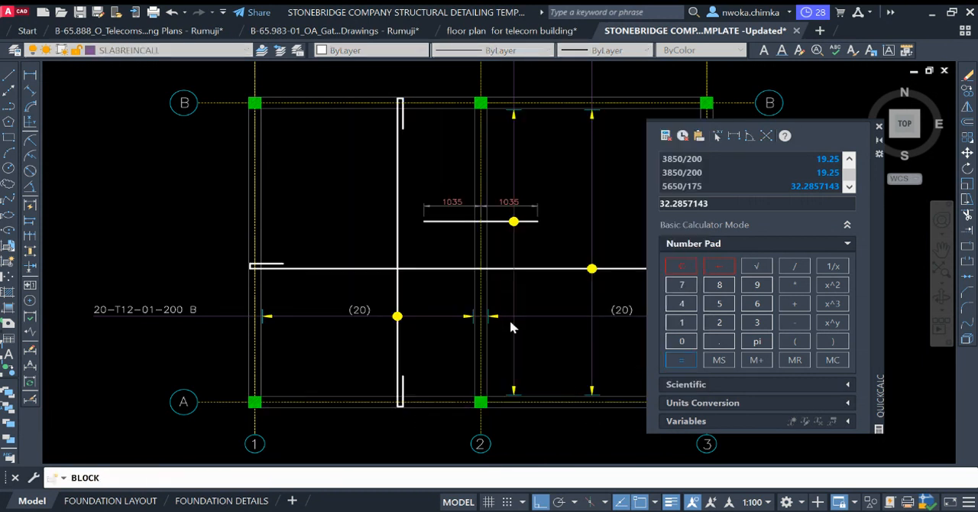
pyautogui.click(421, 170)
pyautogui.click(410, 157)
pyautogui.click(395, 168)
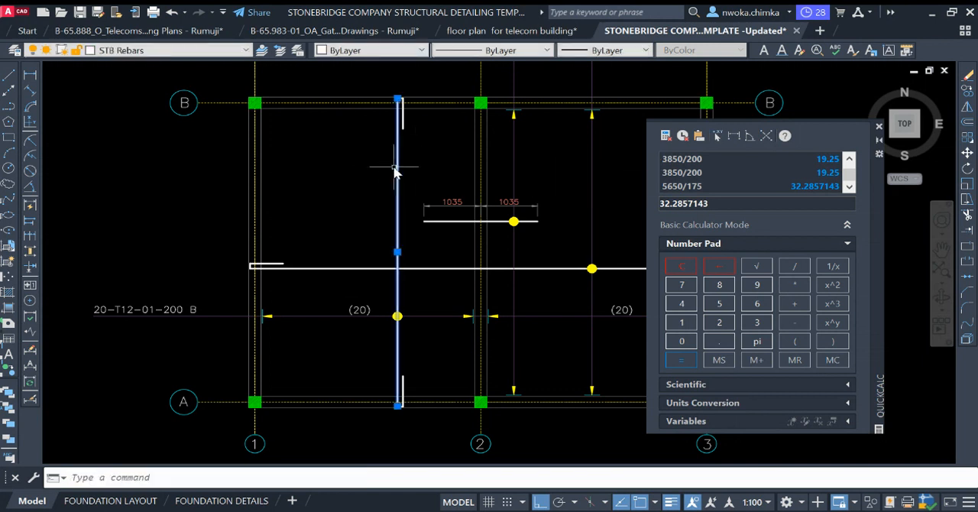
pyautogui.press('Escape')
# Step: Try once more to group the same vertical bar and its hooked ends as a block, with a base point near the bar's middle
pyautogui.click(357, 84)
pyautogui.click(433, 157)
pyautogui.click(432, 153)
pyautogui.click(369, 171)
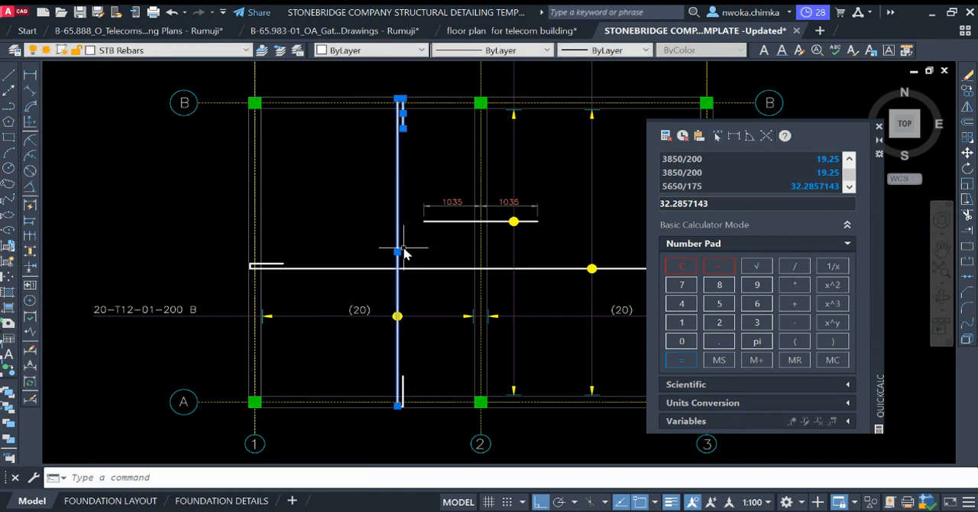
pyautogui.click(369, 350)
pyautogui.click(422, 413)
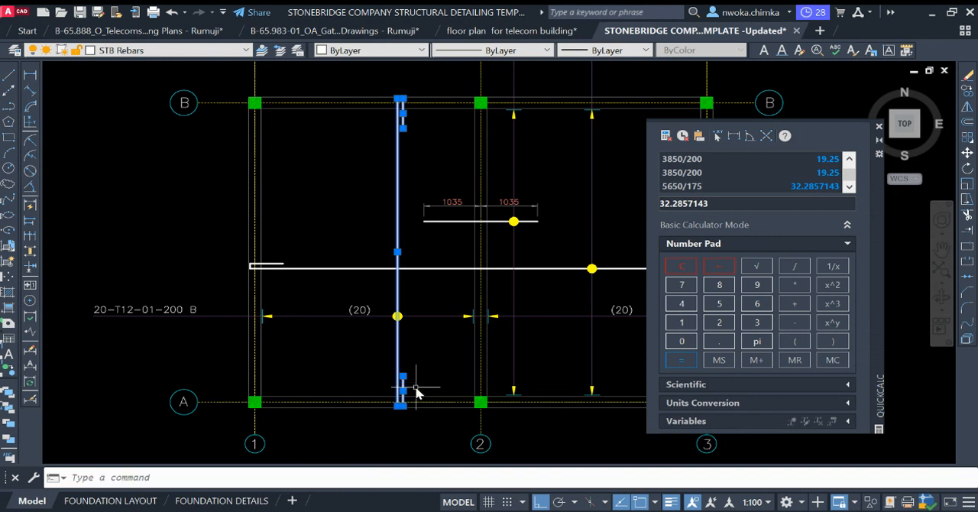
pyautogui.click(373, 364)
pyautogui.click(430, 415)
pyautogui.write('b')
pyautogui.press('Return')
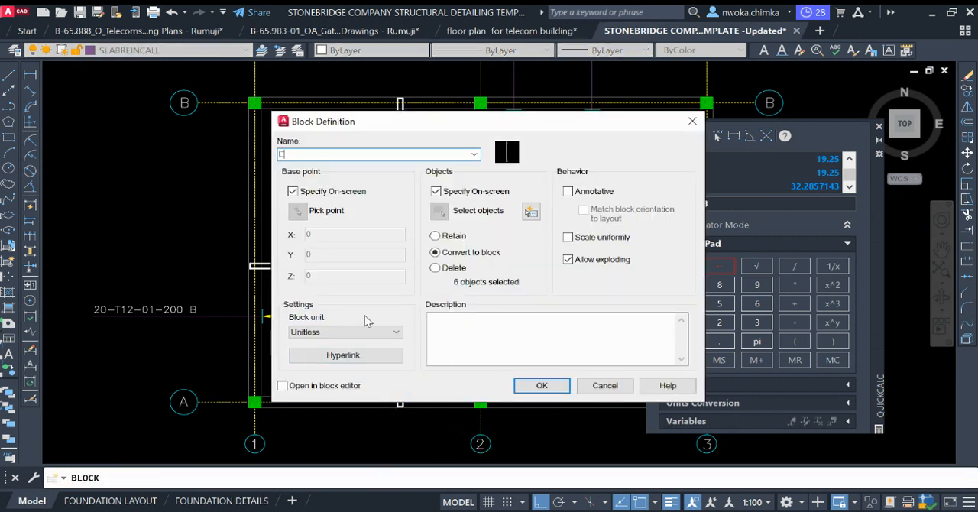
pyautogui.click(526, 385)
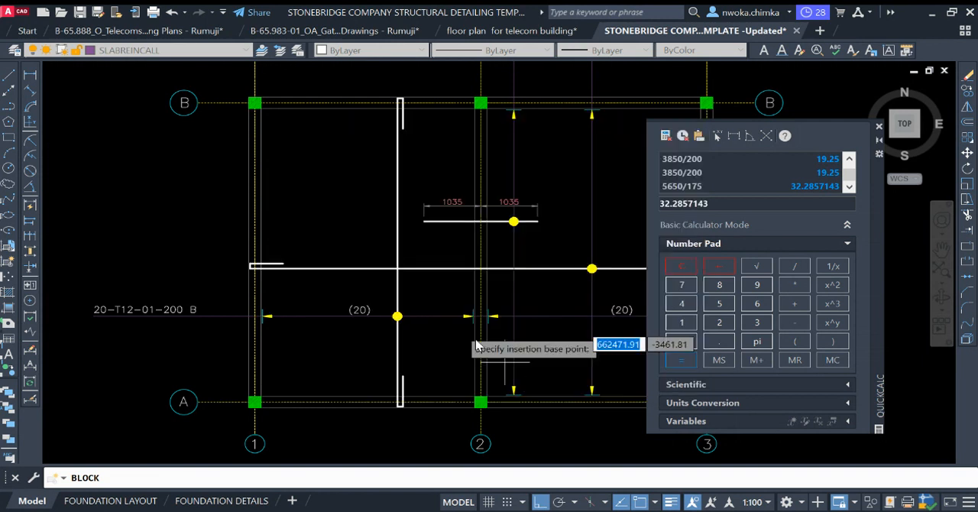
pyautogui.click(414, 260)
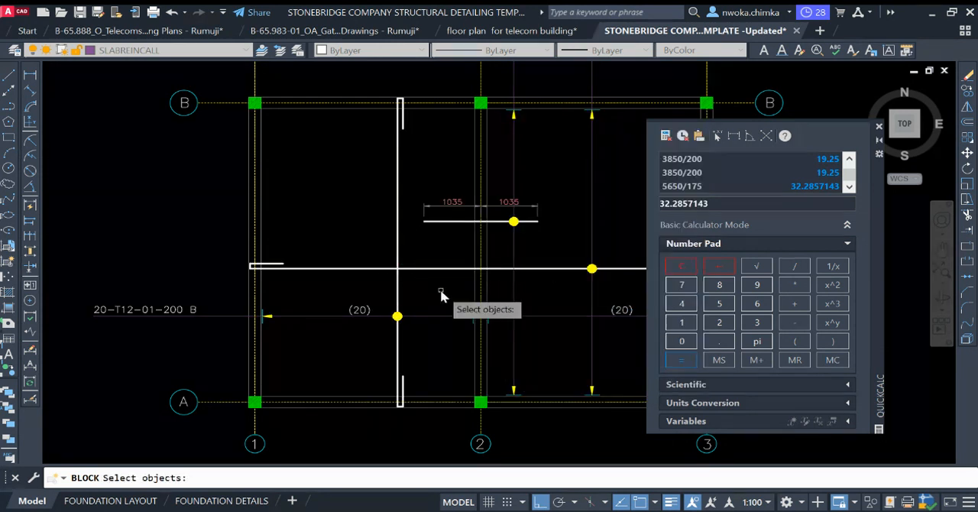
pyautogui.press('Return')
# Step: Move the vertical bar with both hooked ends about 2466 units left, from the yellow dot to the callout's arrow tip beside grid 1
pyautogui.click(398, 248)
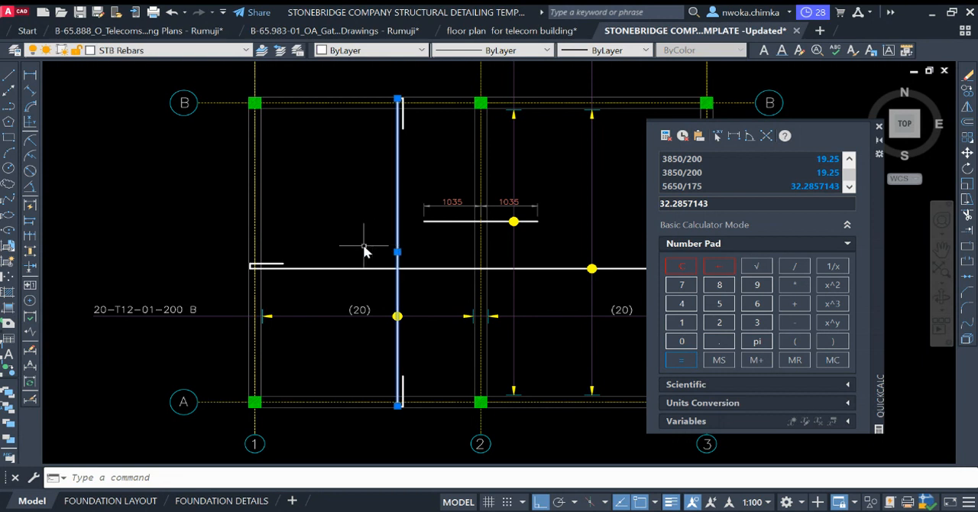
pyautogui.click(368, 94)
pyautogui.click(414, 144)
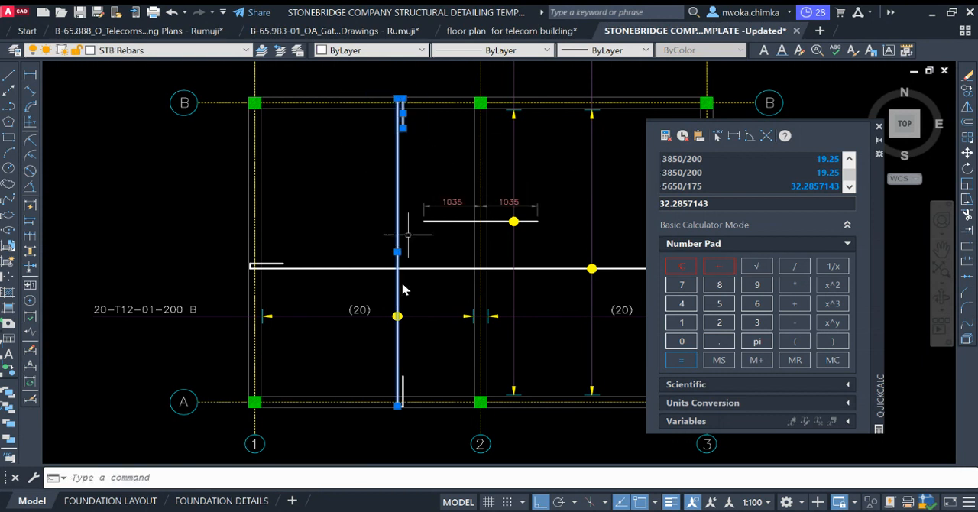
pyautogui.click(380, 354)
pyautogui.click(430, 414)
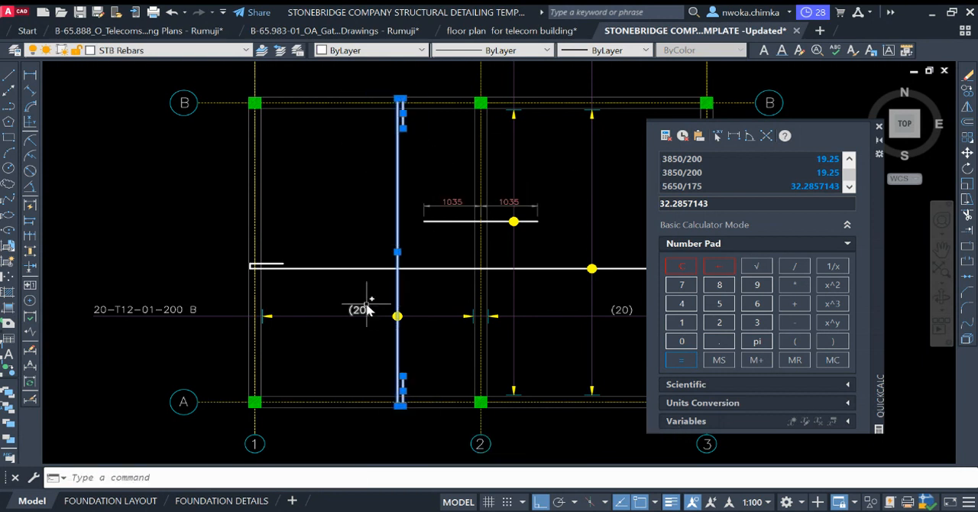
pyautogui.write('m')
pyautogui.press('Return')
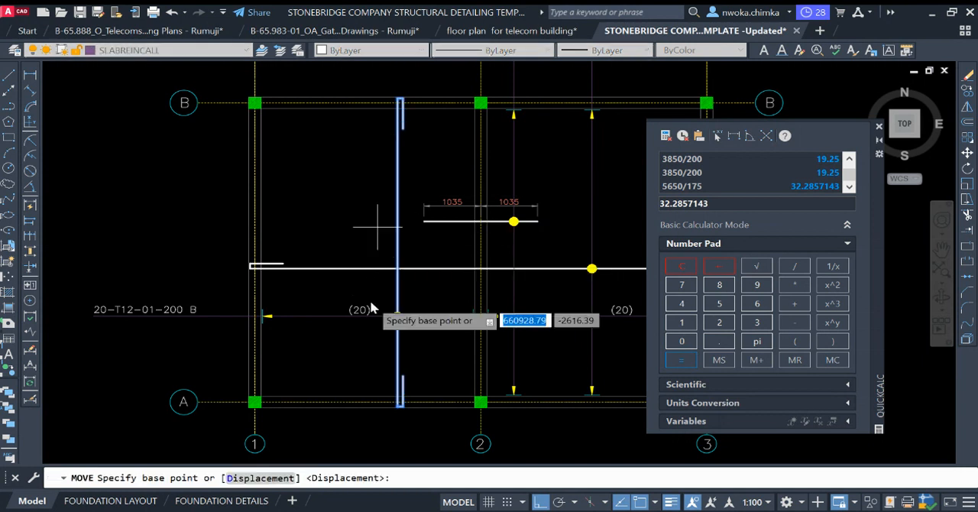
pyautogui.scroll(3, 396, 318)
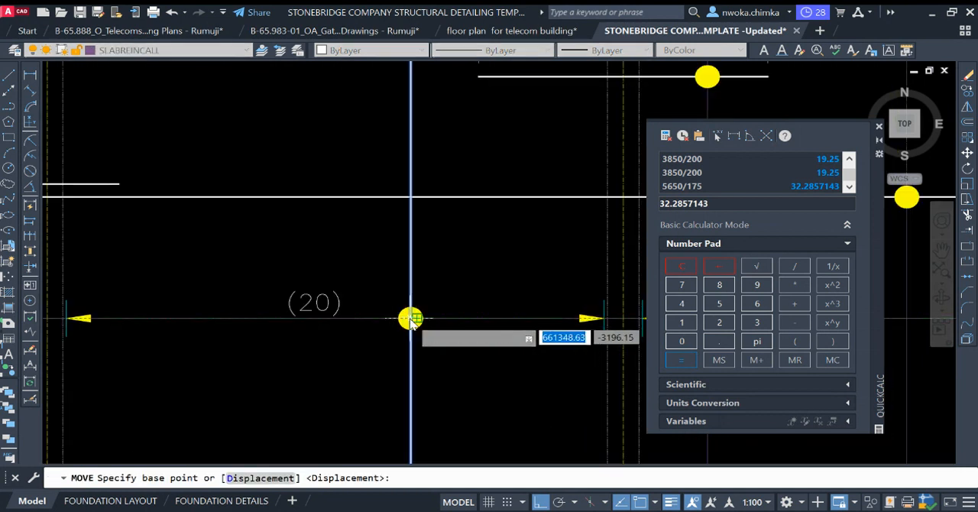
pyautogui.click(409, 318)
pyautogui.scroll(-3, 423, 309)
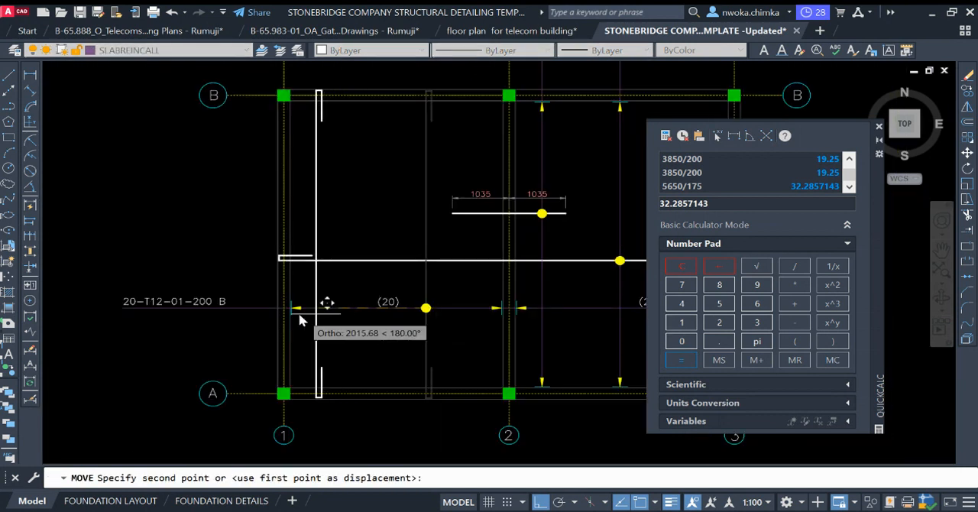
pyautogui.scroll(4, 305, 301)
pyautogui.scroll(2, 293, 306)
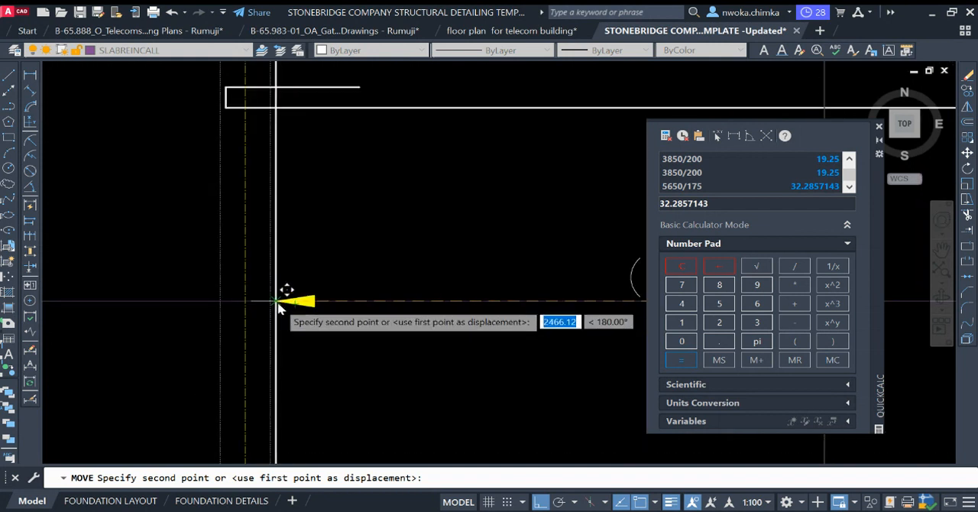
pyautogui.click(279, 302)
pyautogui.scroll(-3, 317, 220)
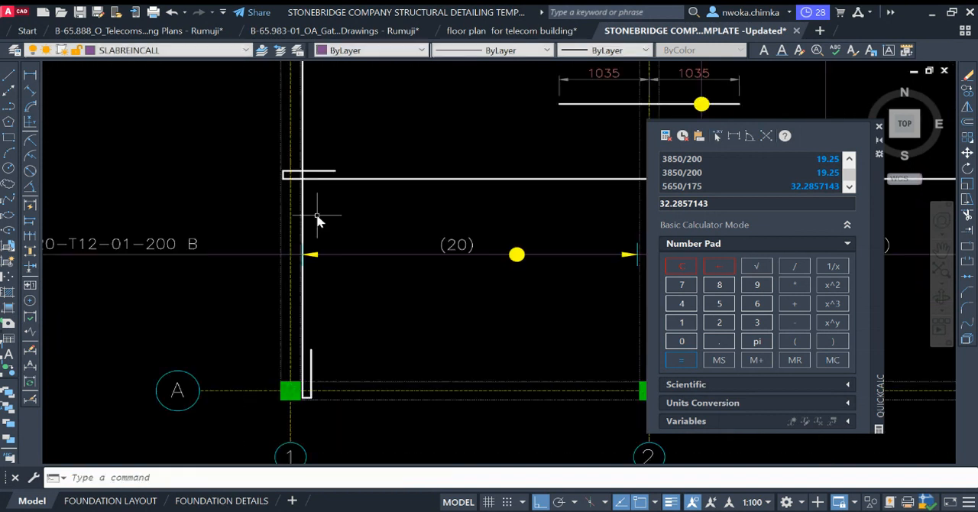
# Step: Select the complete vertical bar beside grid 1, including the hooked ends at grids A and B
pyautogui.scroll(3, 314, 386)
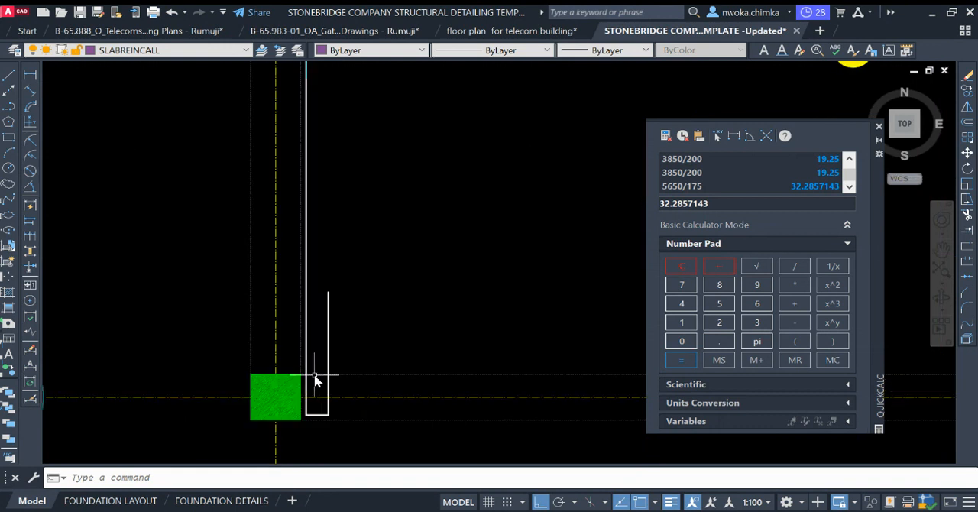
pyautogui.scroll(2, 341, 361)
pyautogui.click(344, 343)
pyautogui.click(298, 334)
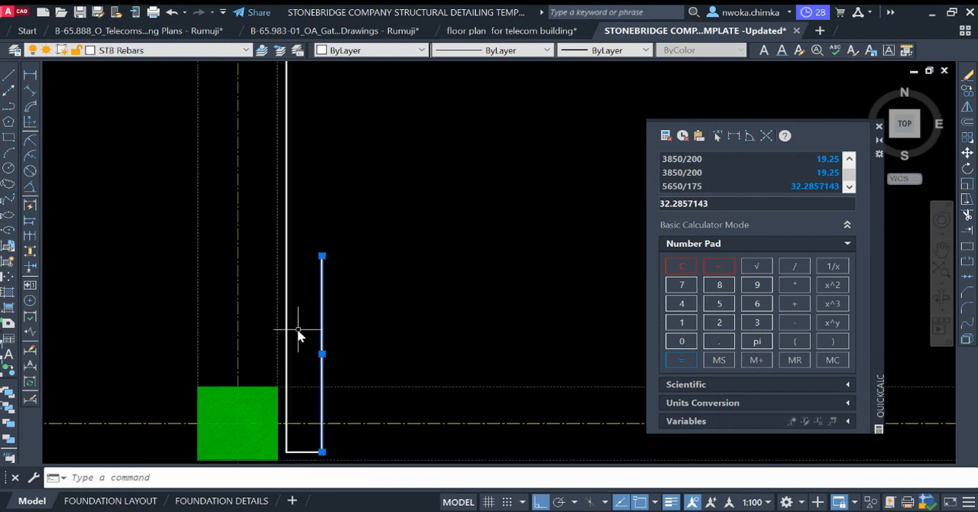
pyautogui.click(287, 337)
pyautogui.scroll(-2, 307, 267)
pyautogui.scroll(4, 308, 369)
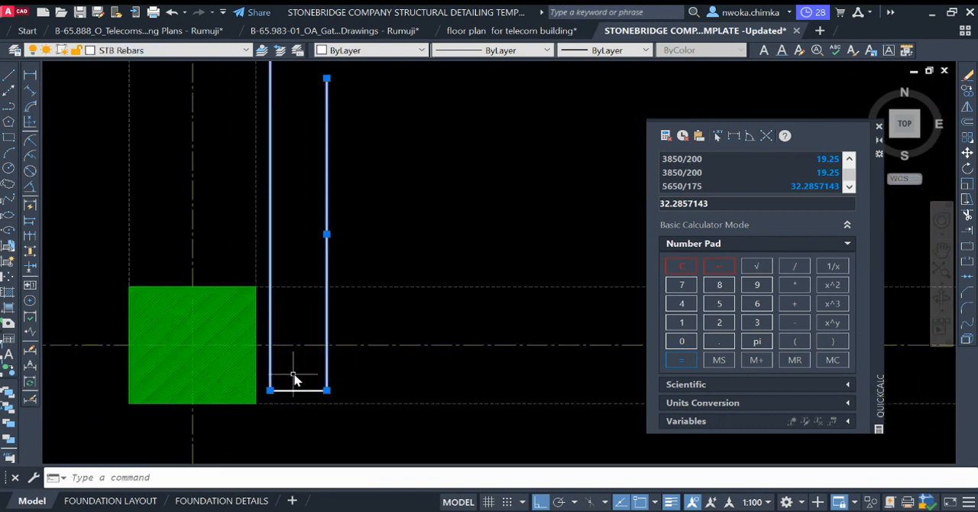
pyautogui.click(267, 385)
pyautogui.click(330, 403)
pyautogui.scroll(-5, 325, 396)
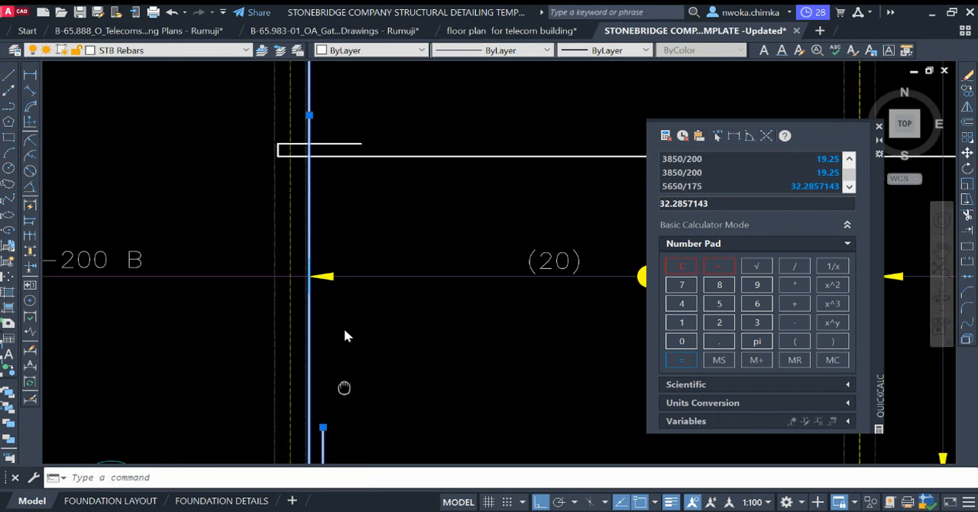
pyautogui.scroll(8, 328, 237)
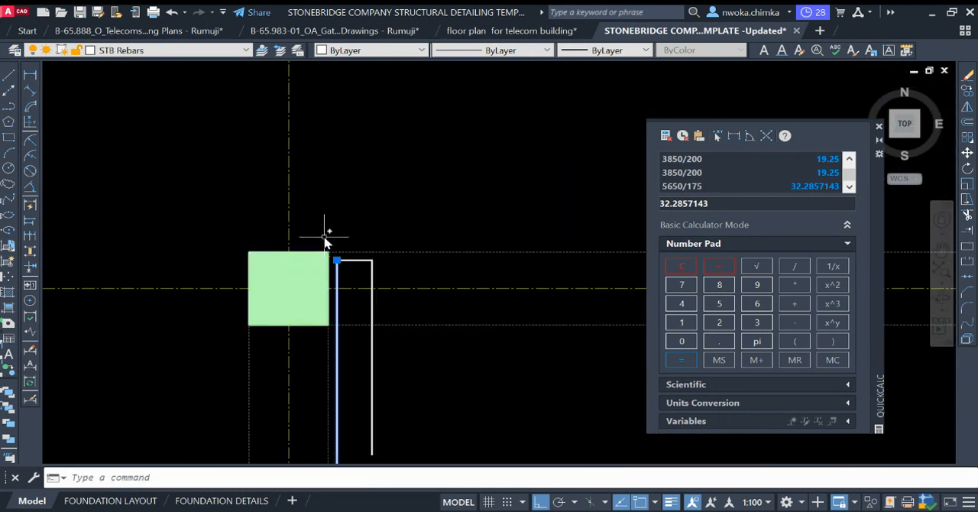
pyautogui.click(328, 231)
pyautogui.scroll(-3, 331, 229)
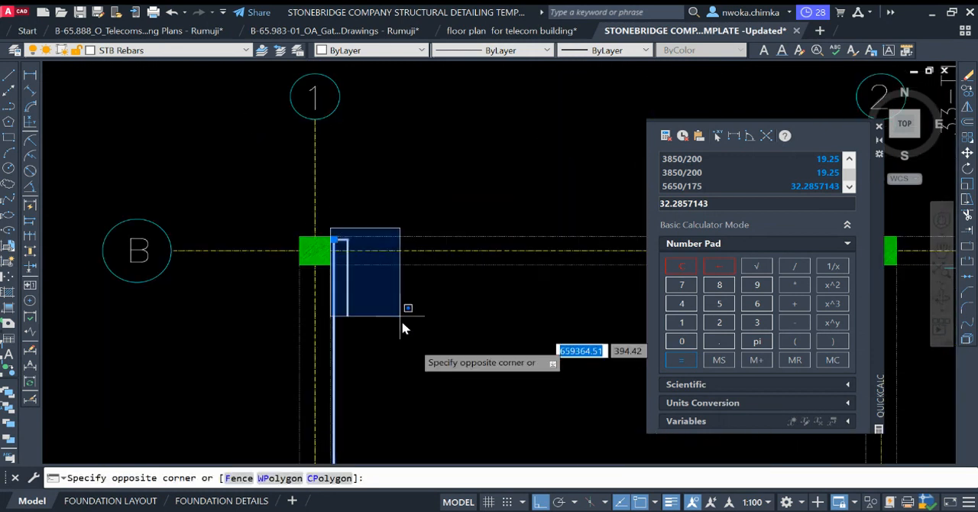
pyautogui.click(404, 324)
pyautogui.scroll(-5, 295, 226)
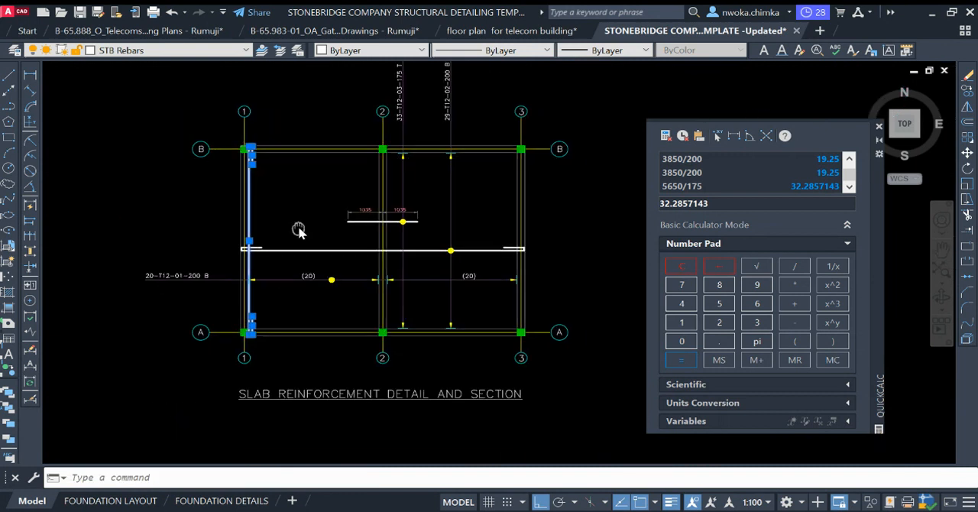
pyautogui.scroll(3, 299, 227)
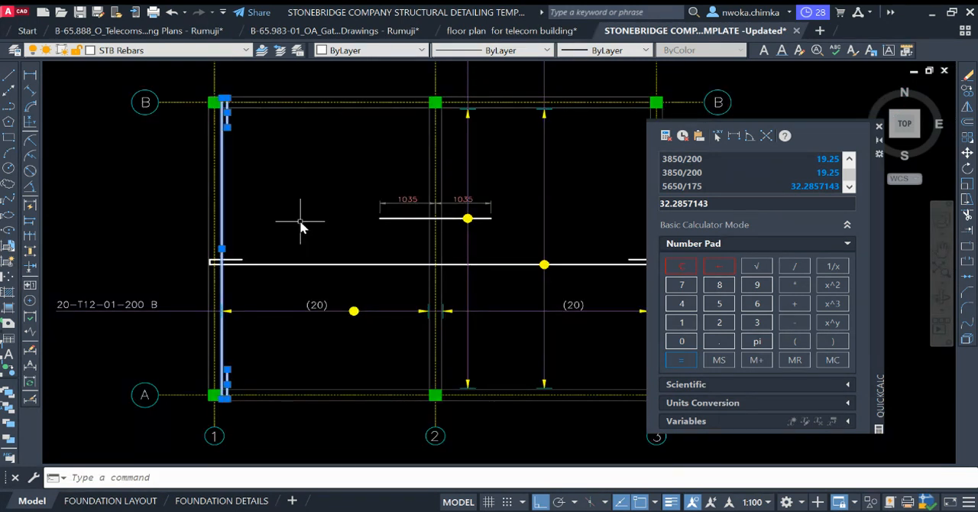
# Step: Copy the selected bar 200 units to the right, using a point on the bar just below its upper hook as base point
pyautogui.press('Return')
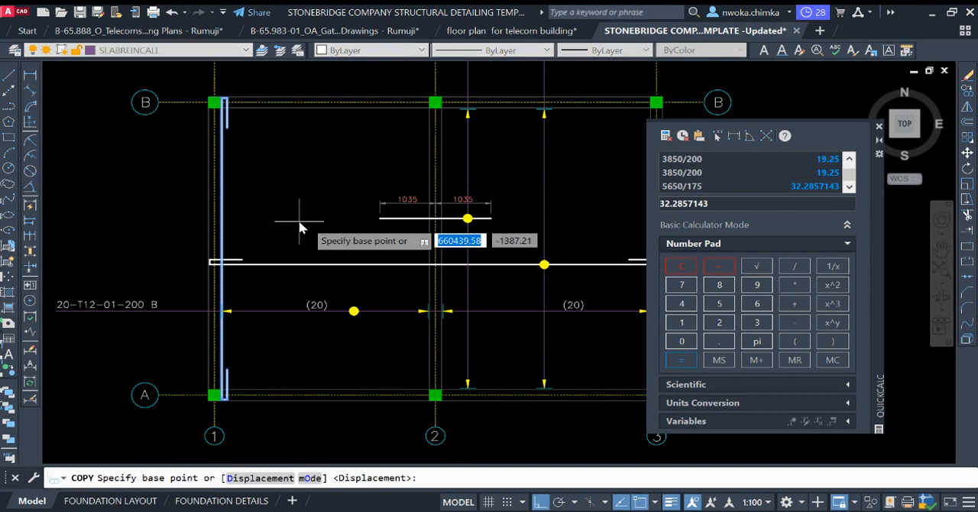
pyautogui.scroll(-2, 321, 208)
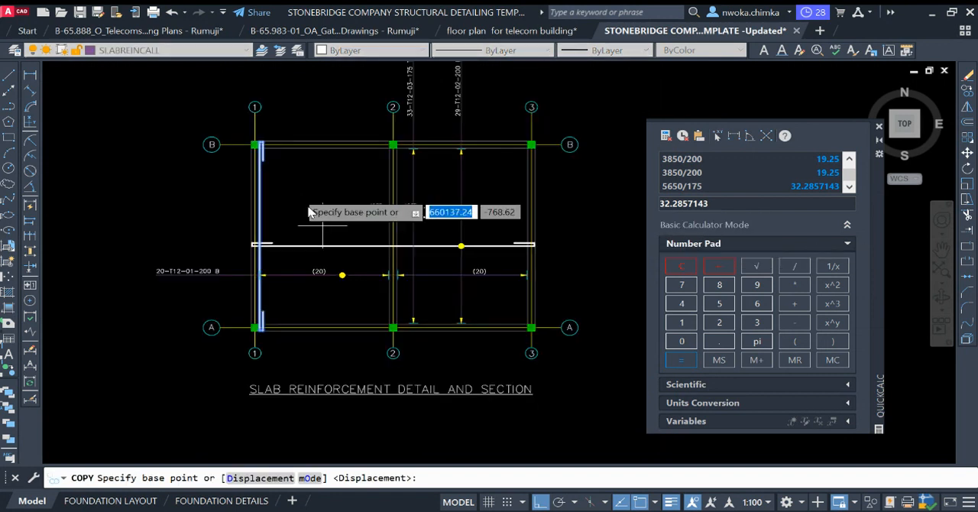
pyautogui.scroll(2, 271, 287)
pyautogui.scroll(3, 103, 271)
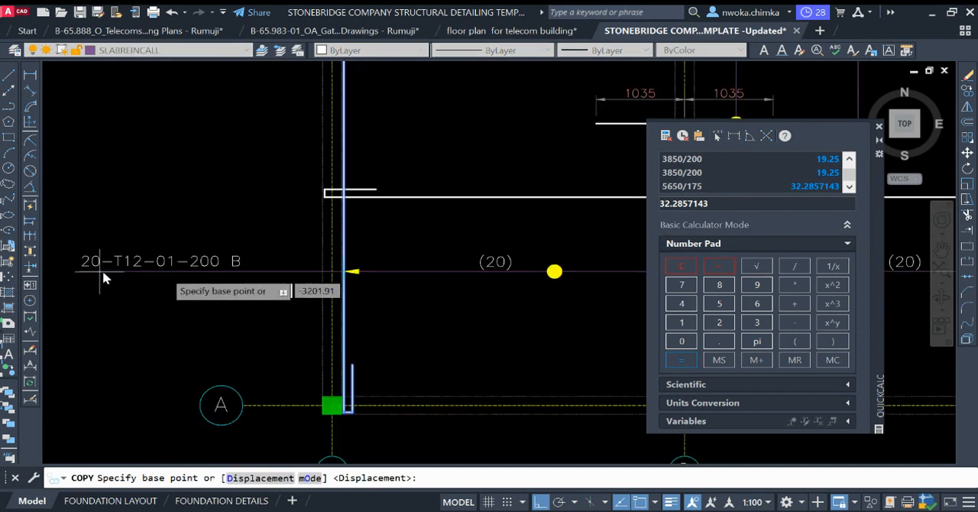
pyautogui.scroll(-5, 230, 275)
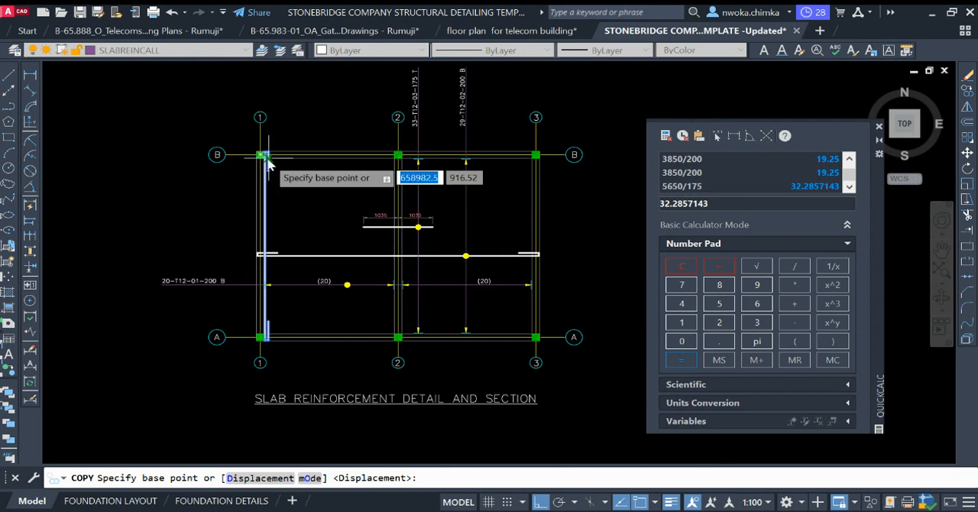
pyautogui.scroll(3, 261, 155)
pyautogui.scroll(-4, 262, 163)
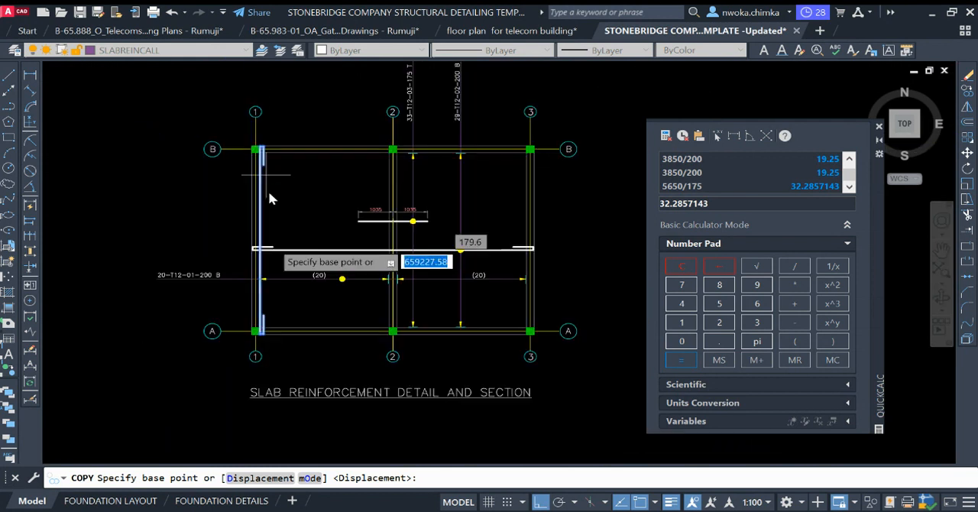
pyautogui.scroll(5, 263, 291)
pyautogui.scroll(3, 245, 292)
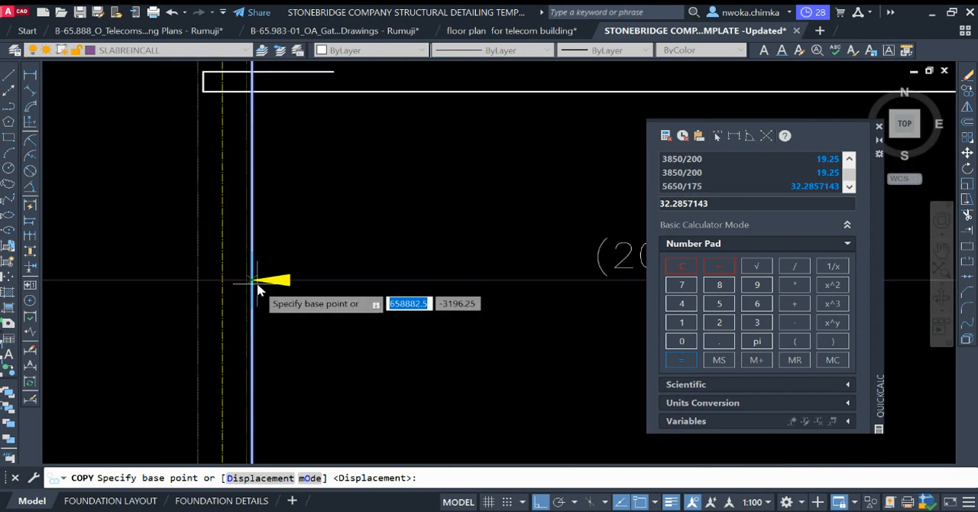
pyautogui.scroll(-2, 253, 283)
pyautogui.moveTo(285, 187)
pyautogui.mouseDown(button='middle')
pyautogui.moveTo(273, 321)
pyautogui.moveTo(247, 362)
pyautogui.mouseUp(button='middle')
pyautogui.scroll(-2, 249, 120)
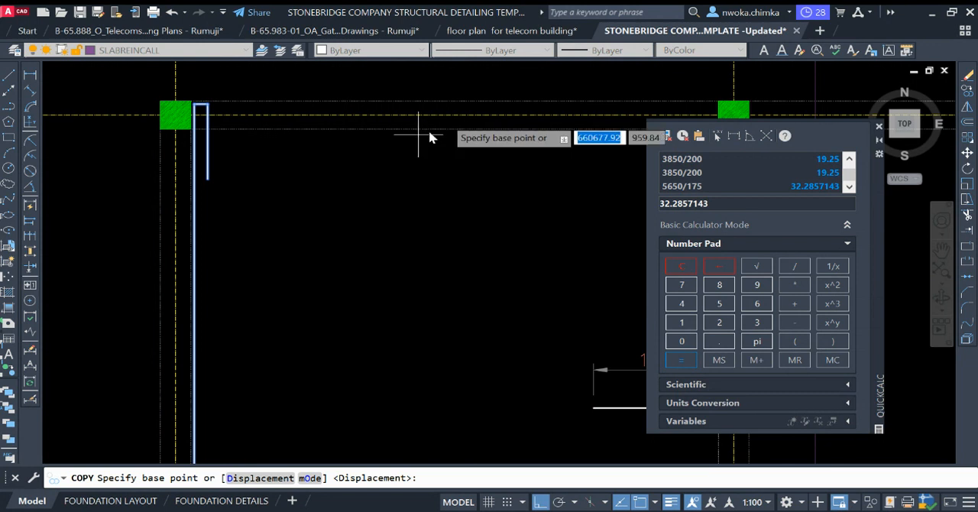
pyautogui.moveTo(530, 128); pyautogui.dragTo(453, 156, button='middle')
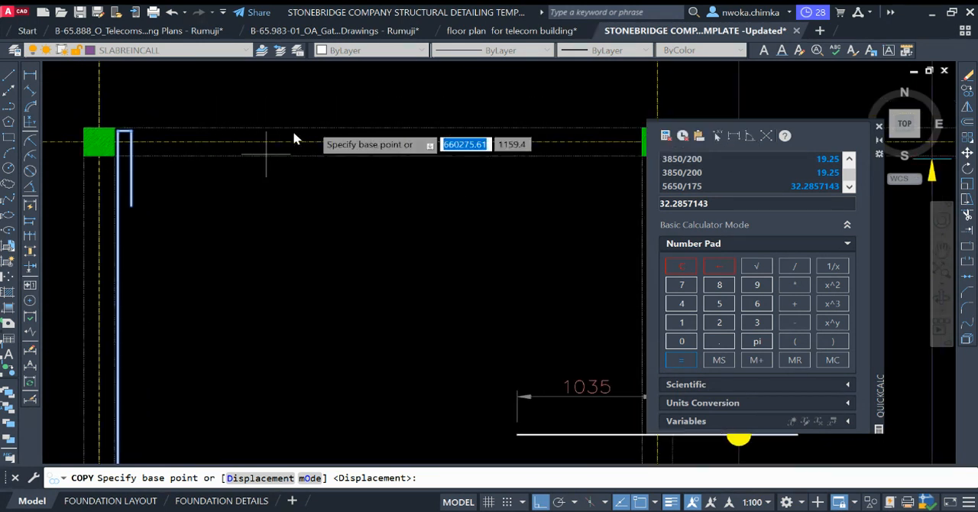
pyautogui.scroll(2, 118, 247)
pyautogui.click(119, 247)
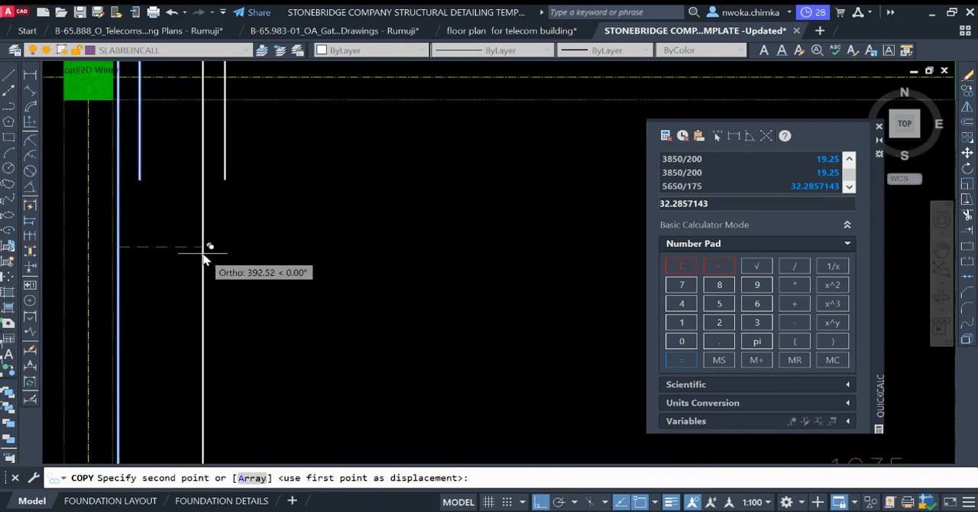
pyautogui.write('200')
pyautogui.press('Return')
pyautogui.scroll(-2, 252, 262)
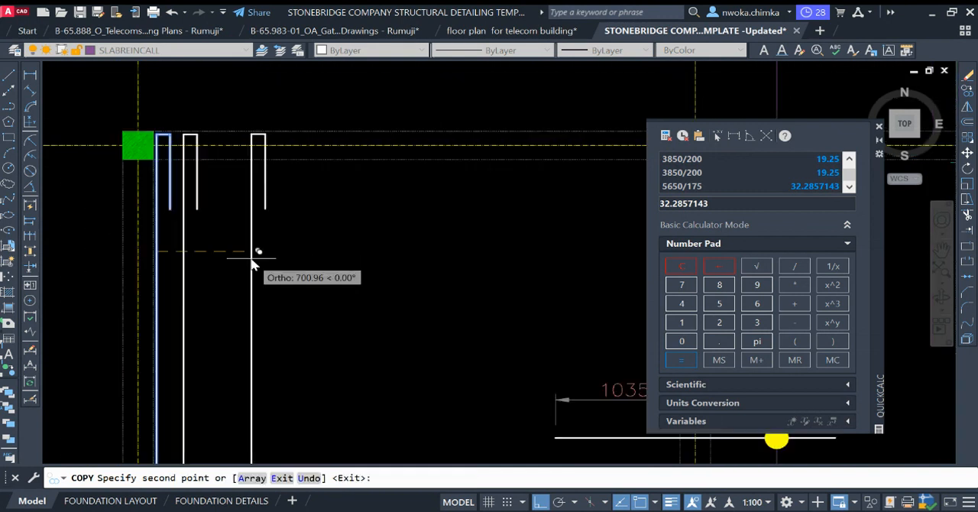
# Step: Place further copies of the hooked bar 400, 600 and 800 units to the right of the original
pyautogui.write('400')
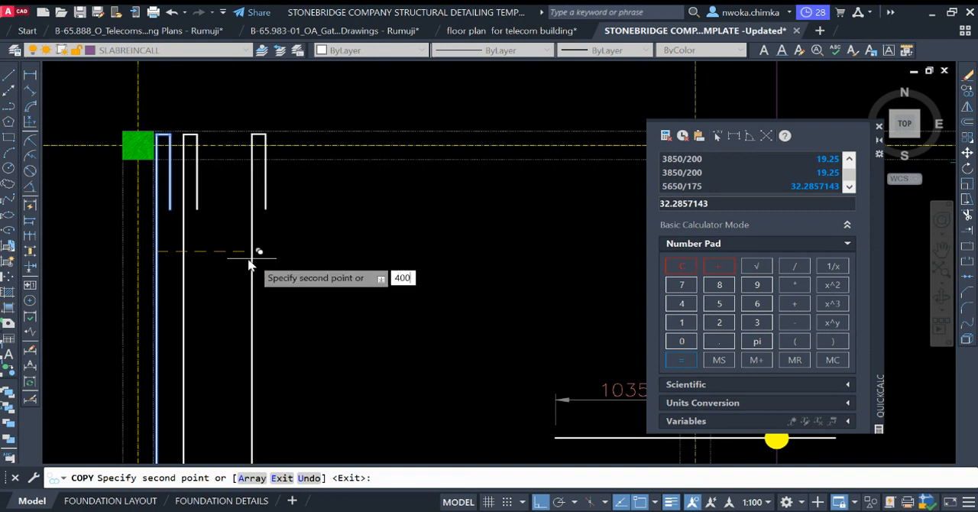
pyautogui.press('Return')
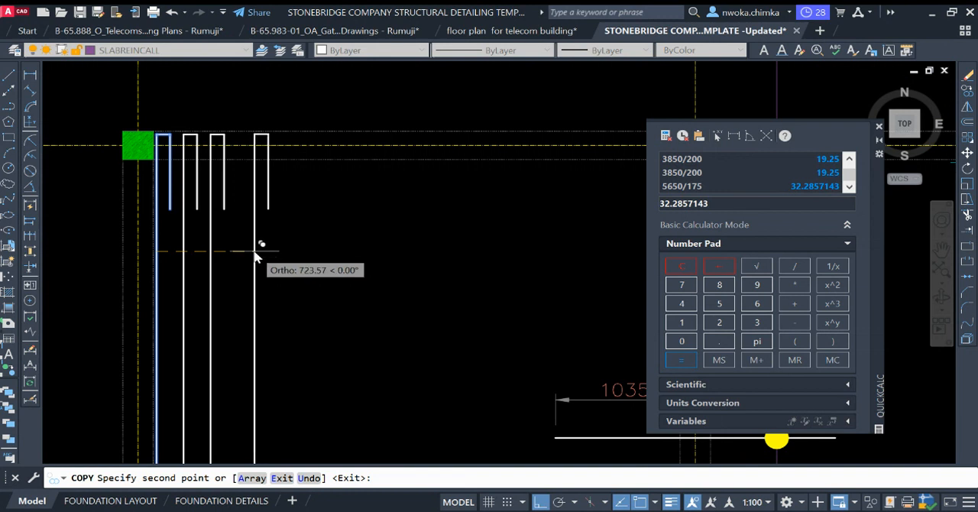
pyautogui.write('400')
pyautogui.press('Return')
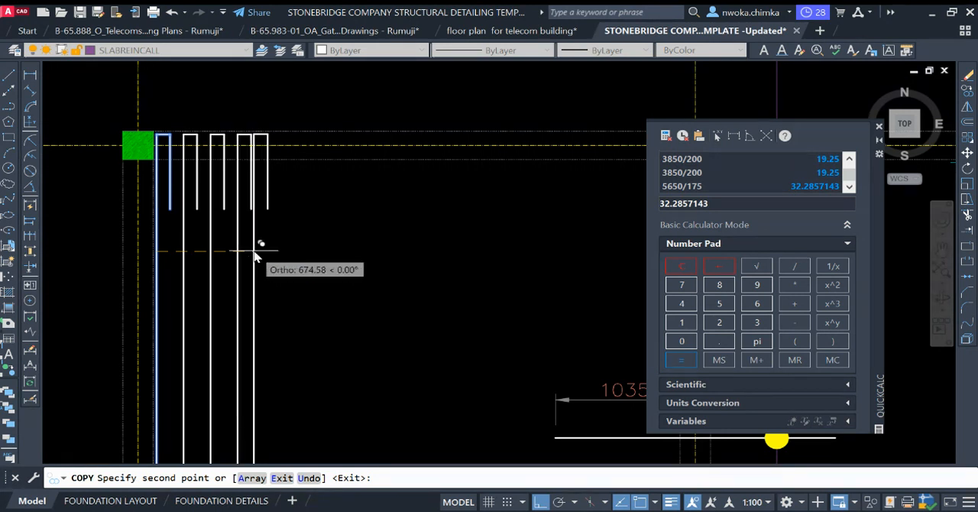
pyautogui.write('8')
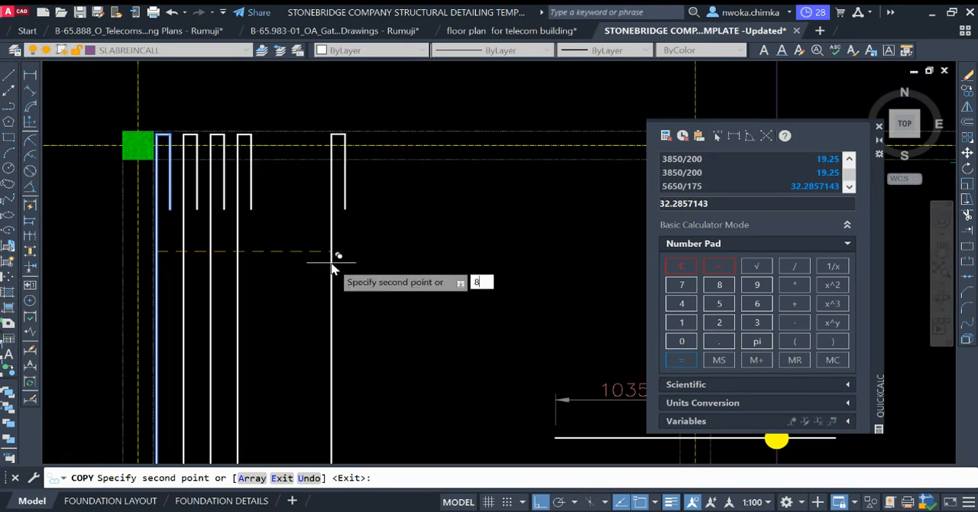
pyautogui.write('00')
pyautogui.press('Return')
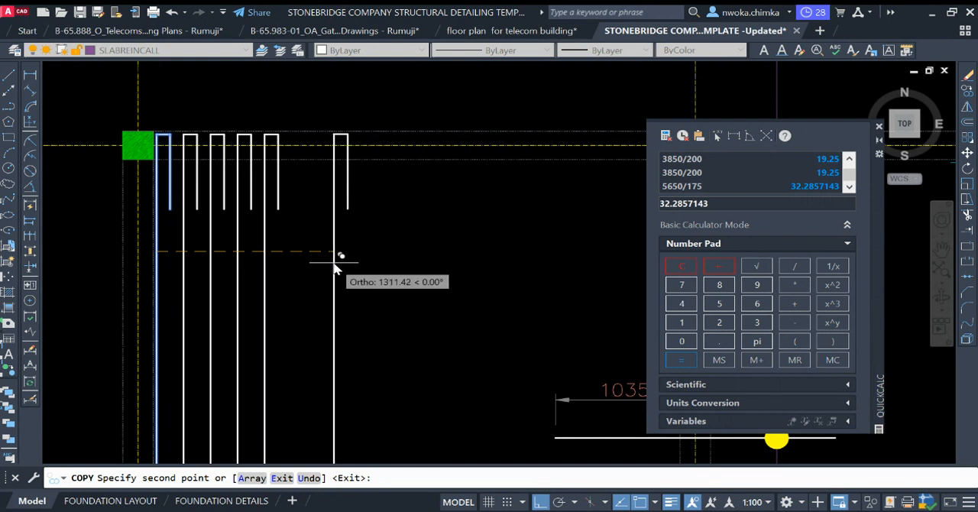
# Step: Continue the bar row with copies 1000 and 1200 units to the right of the original bar
pyautogui.write('100')
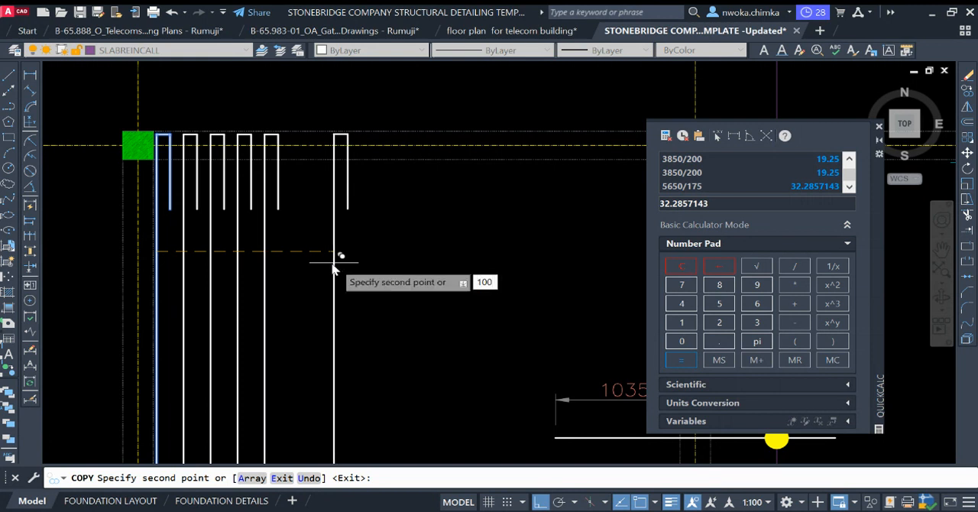
pyautogui.write('0')
pyautogui.press('Return')
pyautogui.scroll(-3, 336, 263)
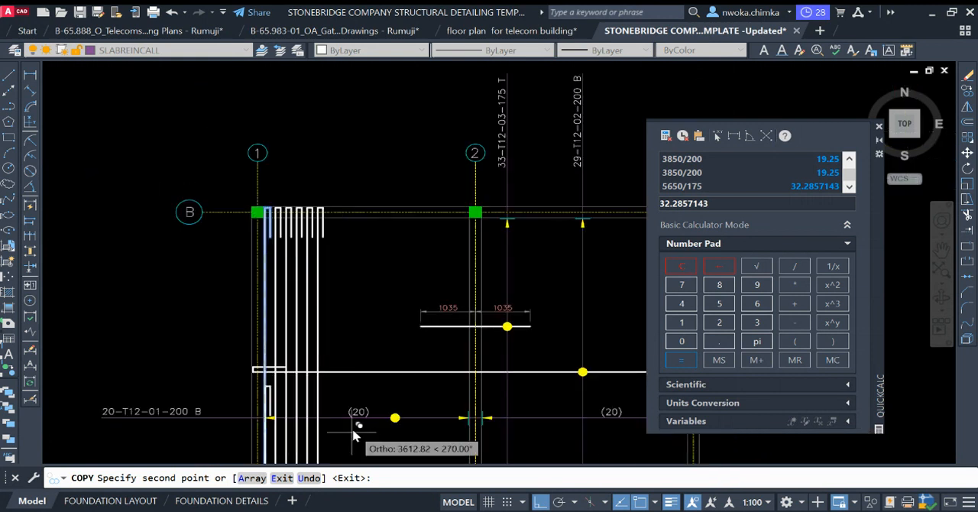
pyautogui.scroll(2, 361, 428)
pyautogui.scroll(-2, 364, 419)
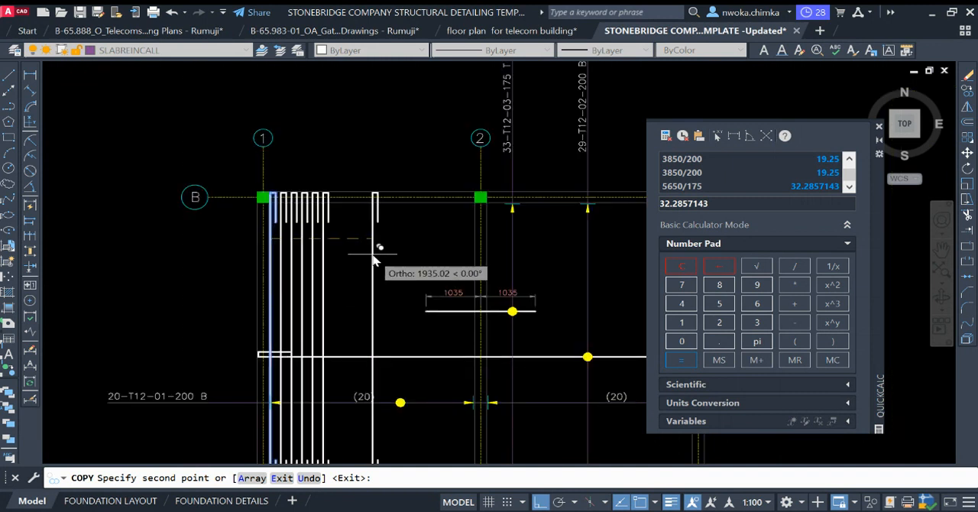
pyautogui.write('1200')
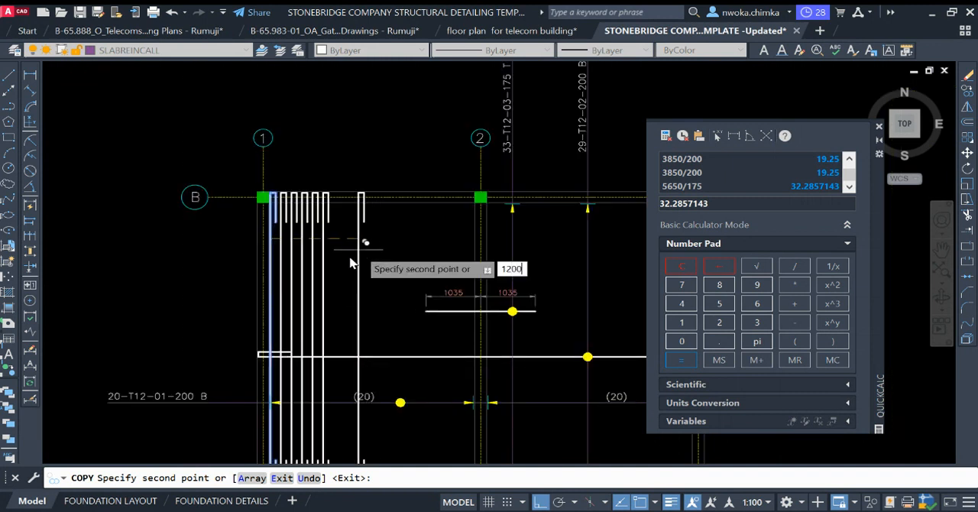
pyautogui.press('Return')
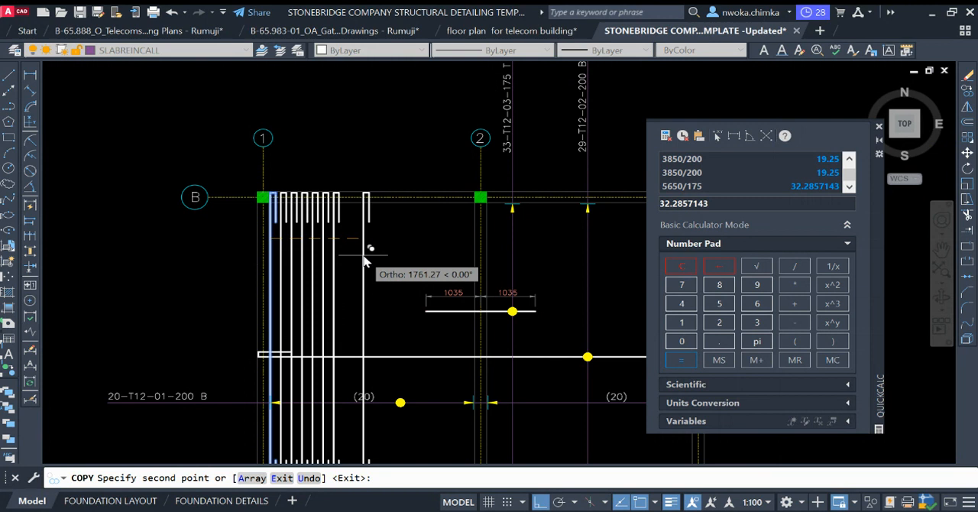
# Step: Add copies of the hooked bar at 1400, 1600 and 1800 units to the right of the original
pyautogui.write('1400')
pyautogui.press('Return')
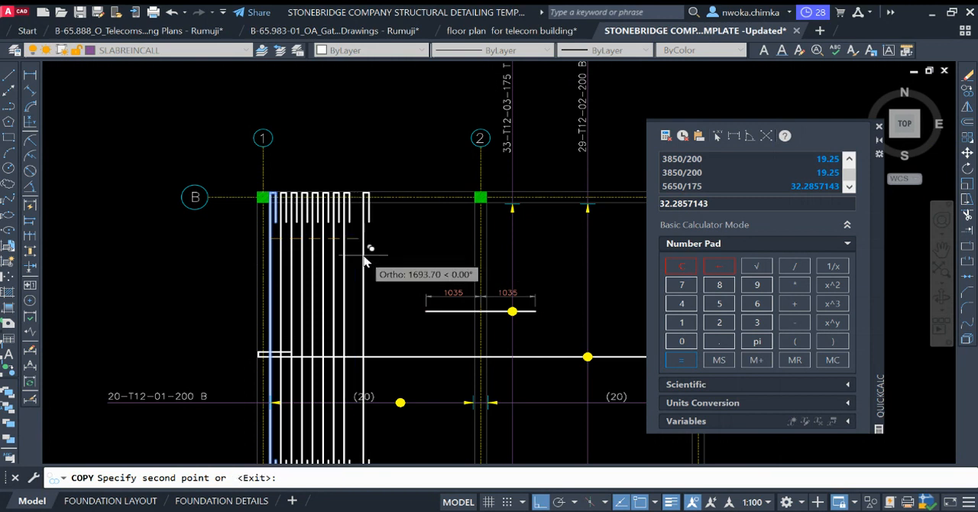
pyautogui.write('1600')
pyautogui.press('Return')
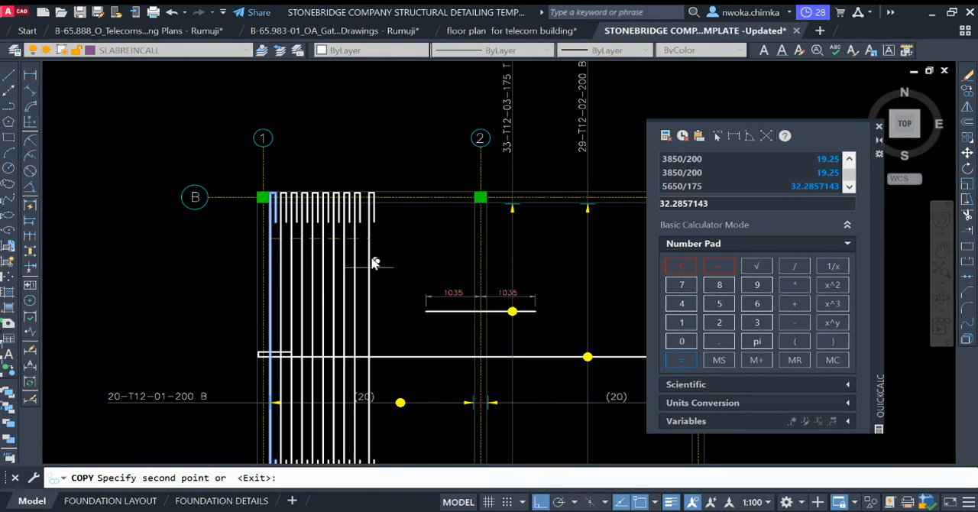
pyautogui.write('18')
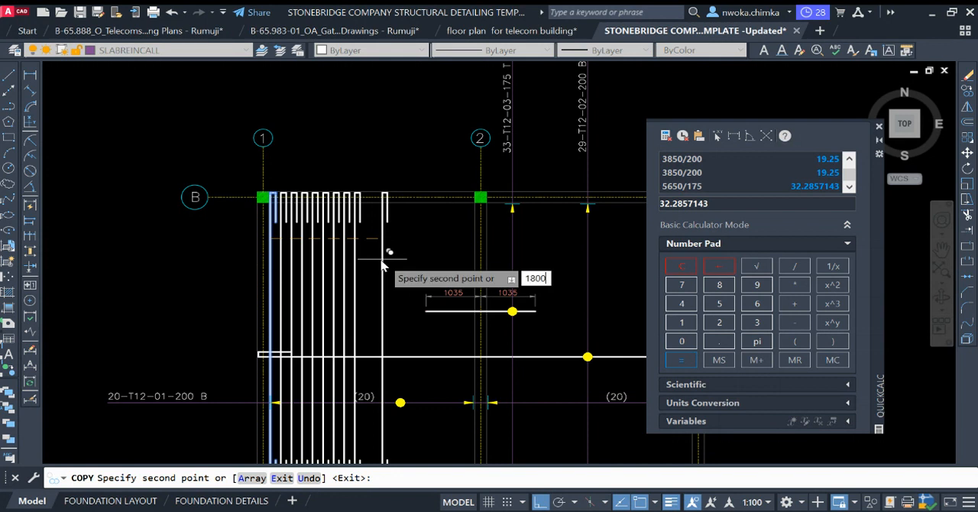
pyautogui.write('00')
pyautogui.press('Return')
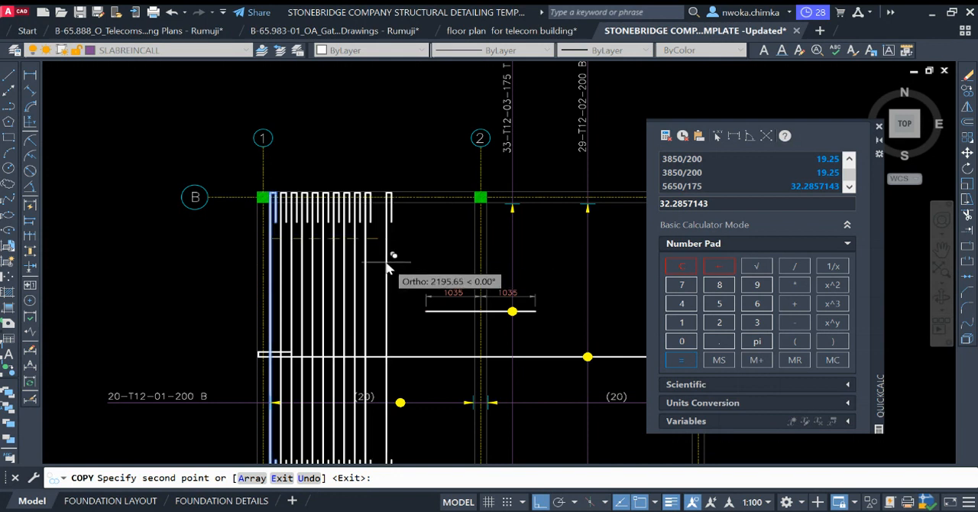
# Step: Place copies of the hooked bar 2000 and 2200 units to the right of the original
pyautogui.write('20')
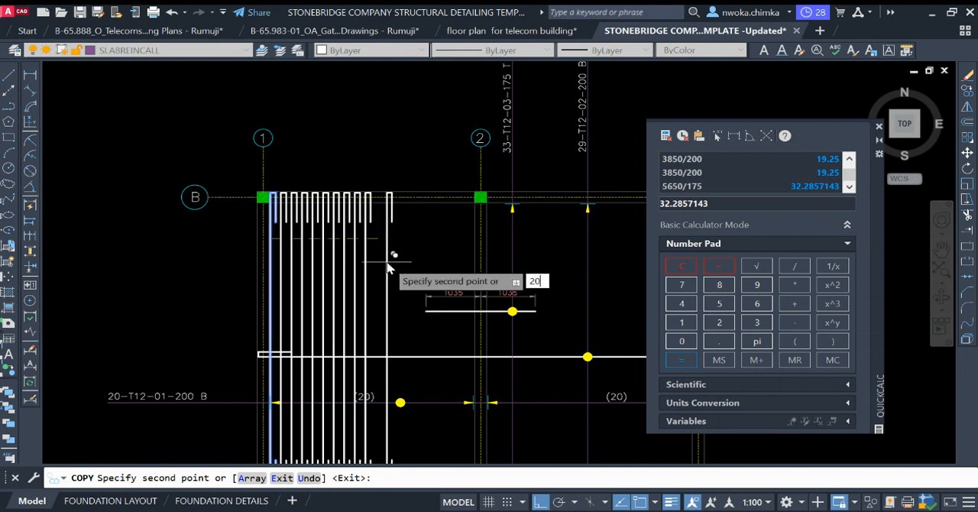
pyautogui.write('00')
pyautogui.press('Return')
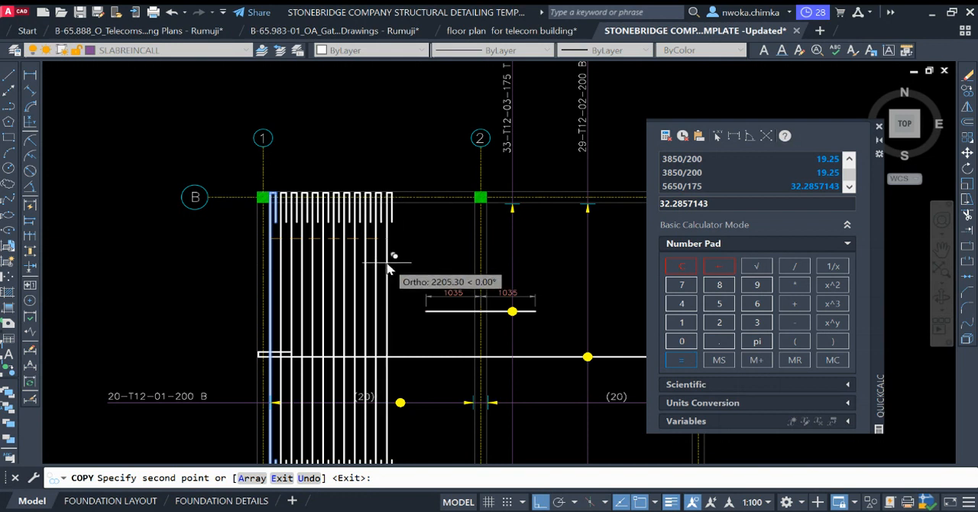
pyautogui.write('2254.38')
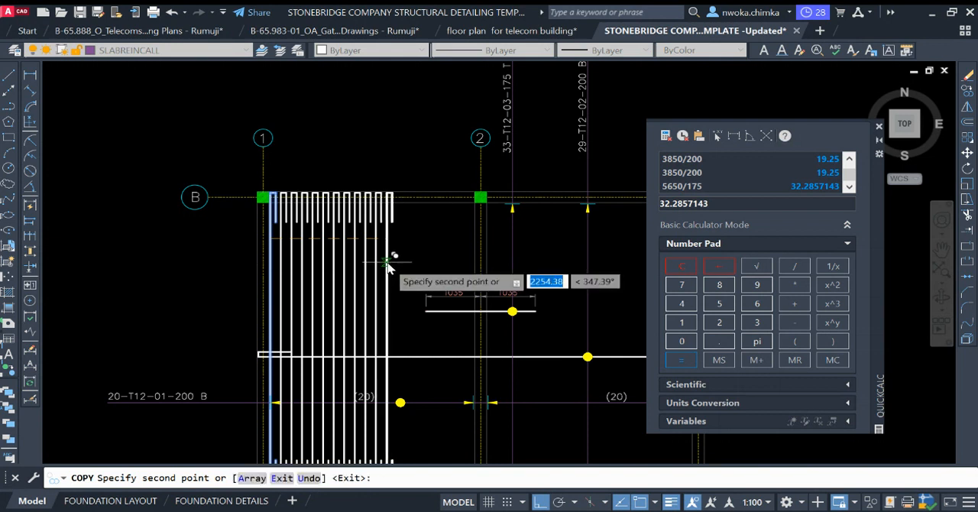
pyautogui.press('Return')
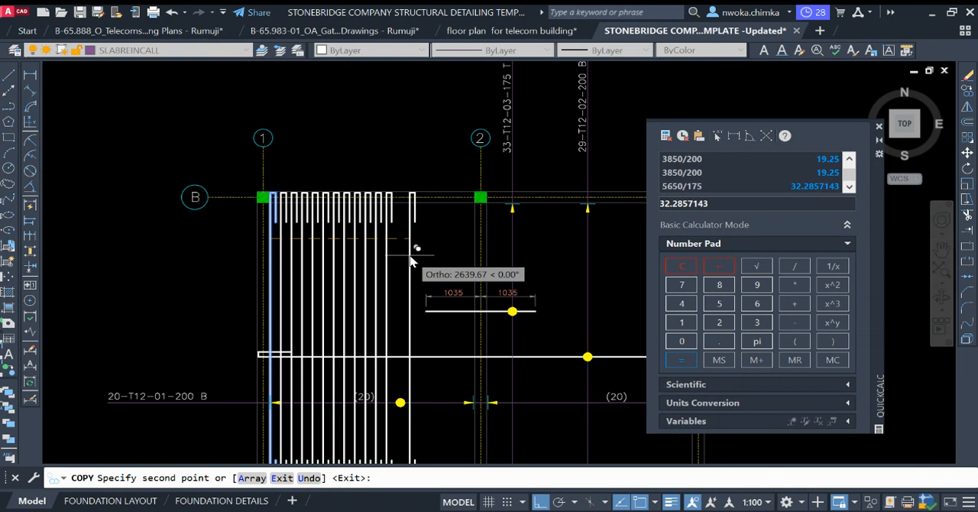
# Step: Extend the bar row with copies 2400, 2600 and 2800 units to the right of the original bar
pyautogui.write('240')
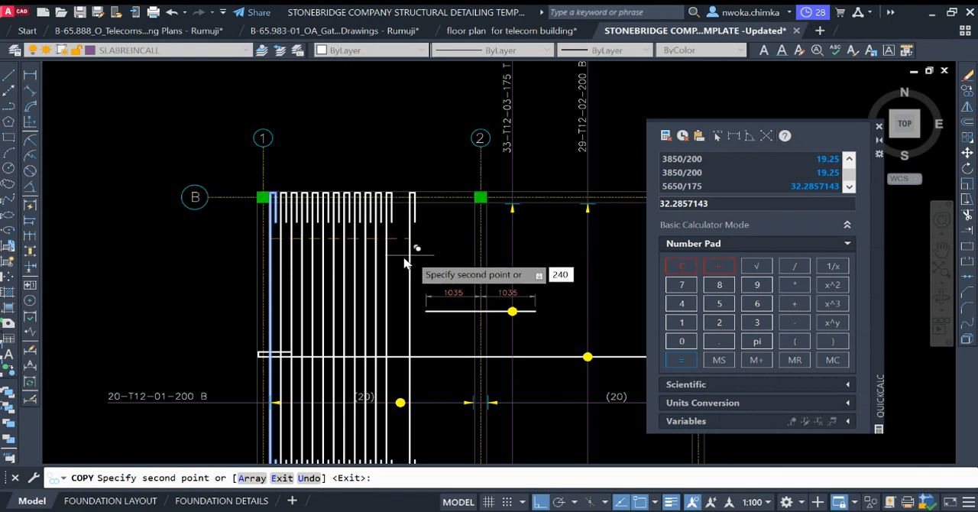
pyautogui.write('0')
pyautogui.press('Return')
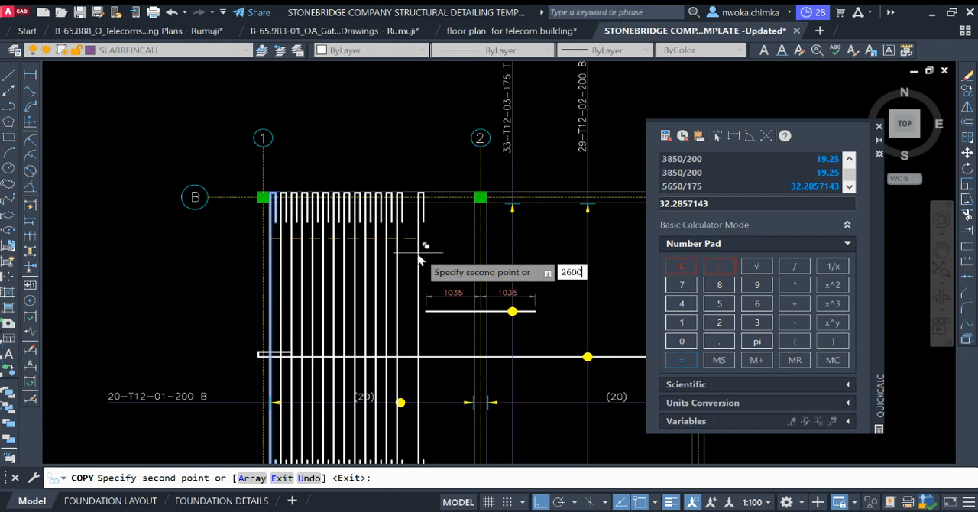
pyautogui.press('Return')
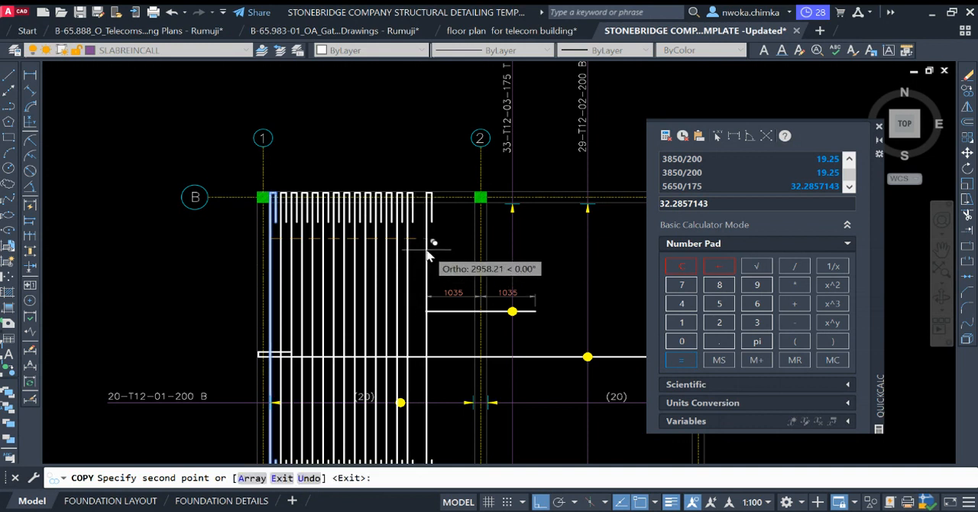
pyautogui.write('2800')
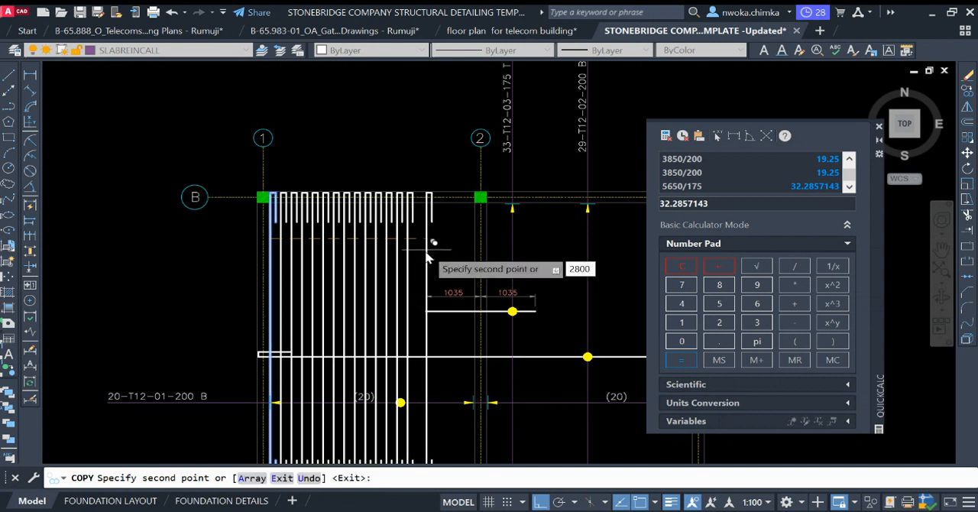
pyautogui.press('Return')
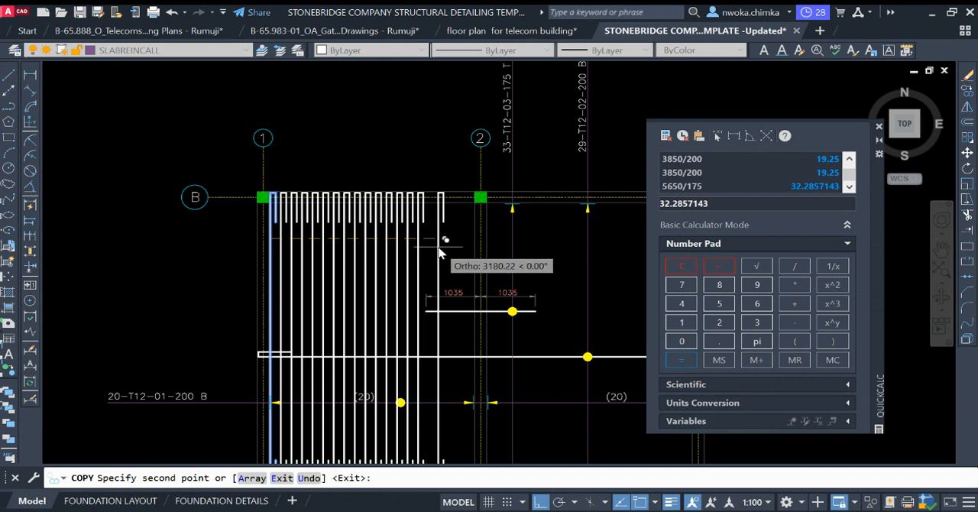
# Step: Add copies of the hooked bar at 3000 and 3200 units to the right of the original
pyautogui.write('3')
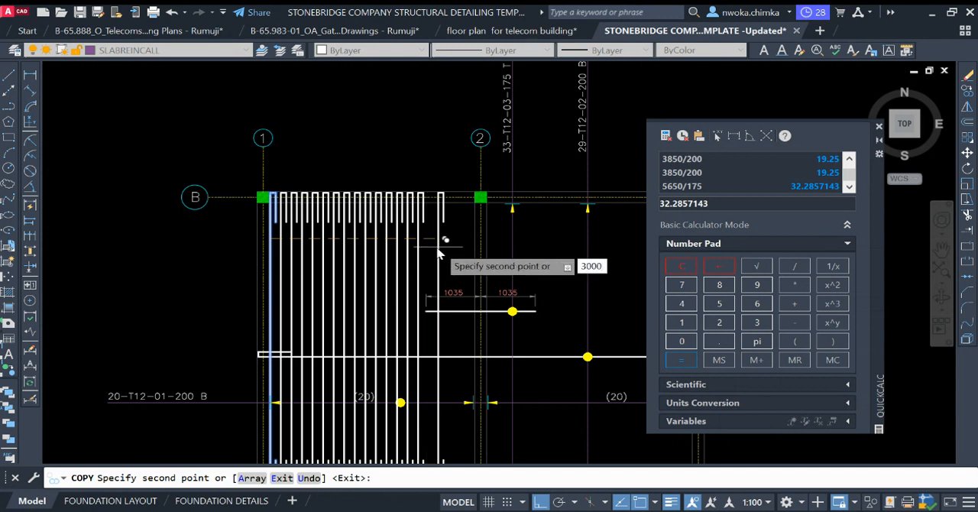
pyautogui.write('000')
pyautogui.press('Return')
pyautogui.write('3850/')
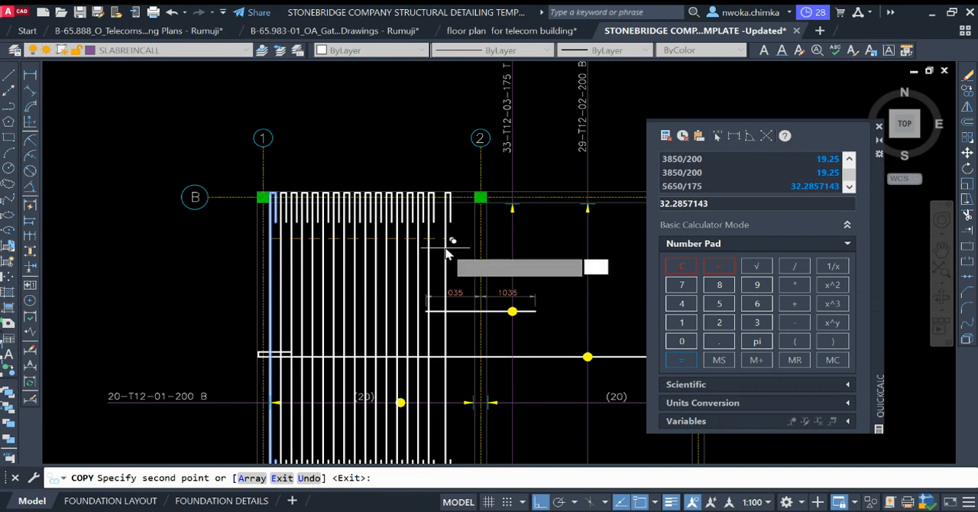
pyautogui.write('200')
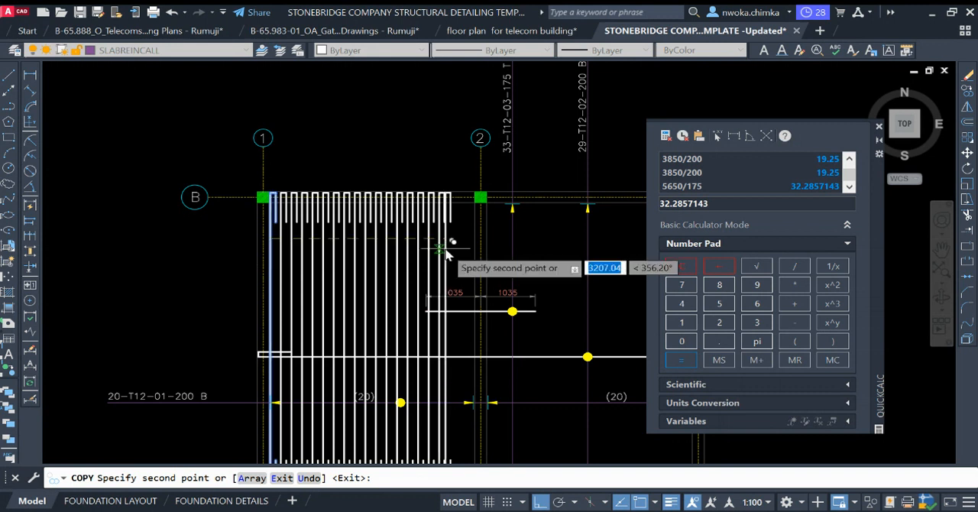
pyautogui.press('Return')
# Step: Try to place a hooked bar copy at a distance of 3400 units from the original, and undo that copy
pyautogui.write('34')
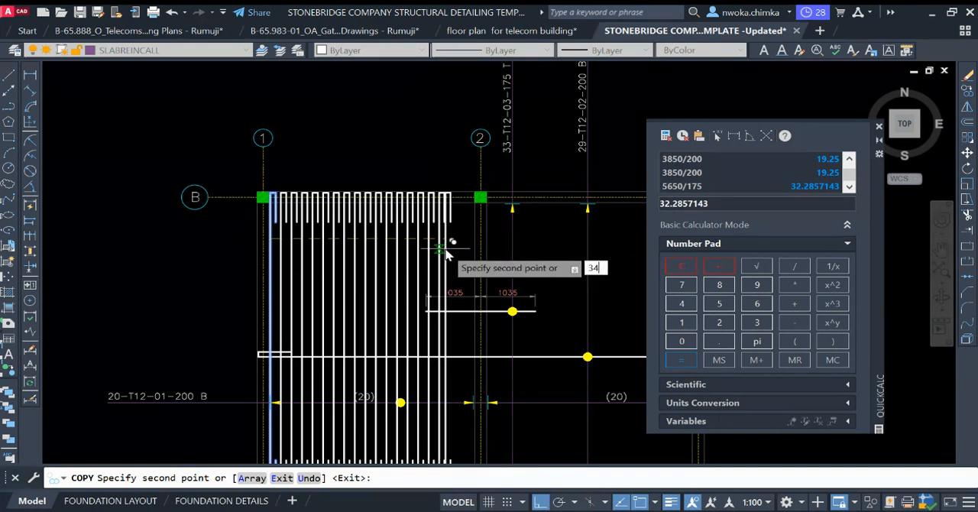
pyautogui.write('00')
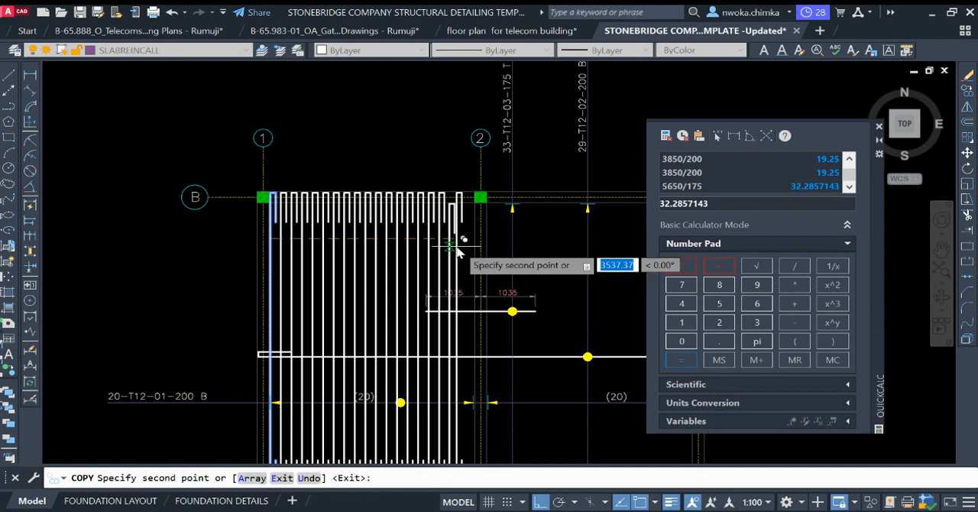
pyautogui.press('Return')
pyautogui.scroll(2, 458, 249)
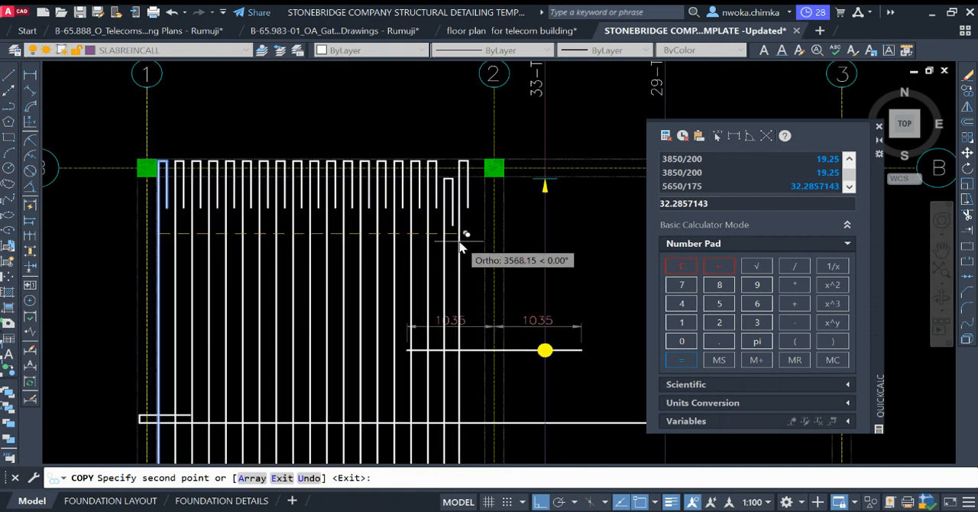
pyautogui.scroll(-2, 459, 244)
pyautogui.scroll(2, 458, 245)
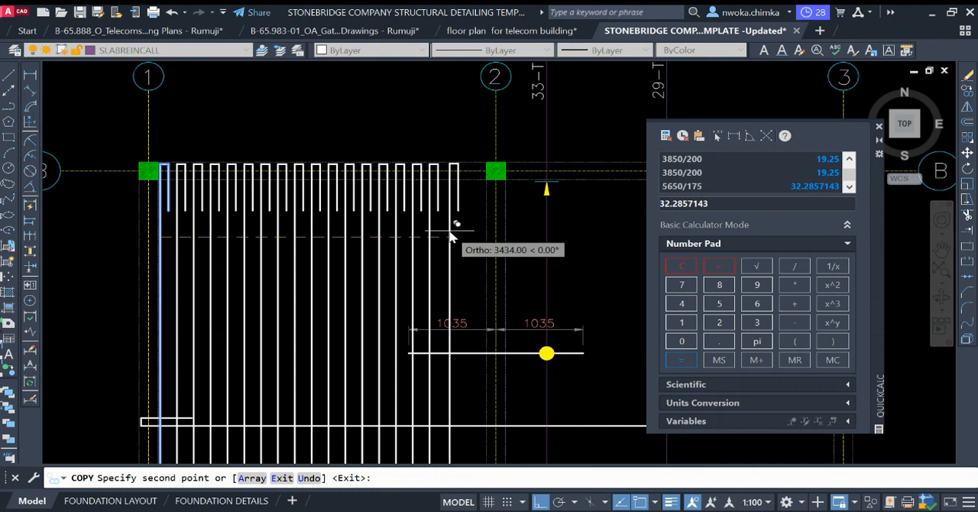
# Step: Place hooked bar copies 3400 and 3600 units horizontally to the right of the original
pyautogui.write('3400')
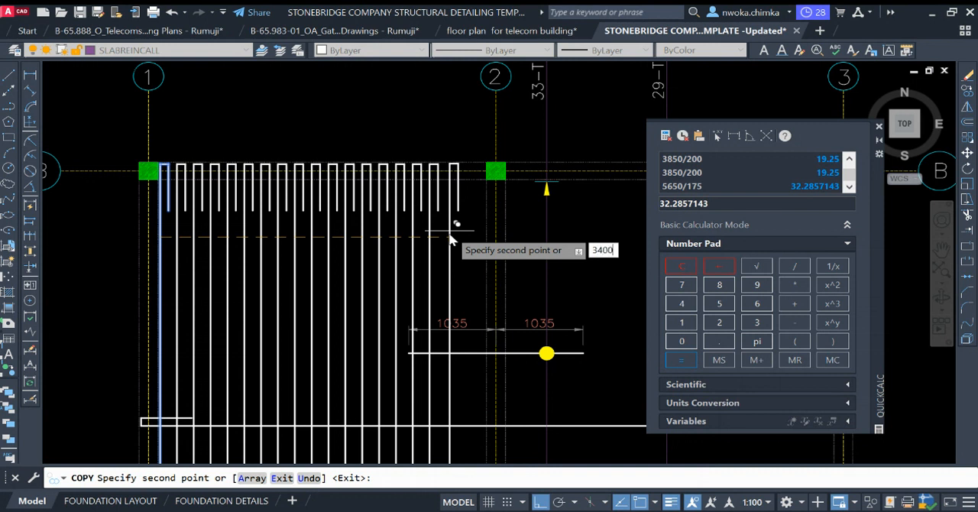
pyautogui.press('Return')
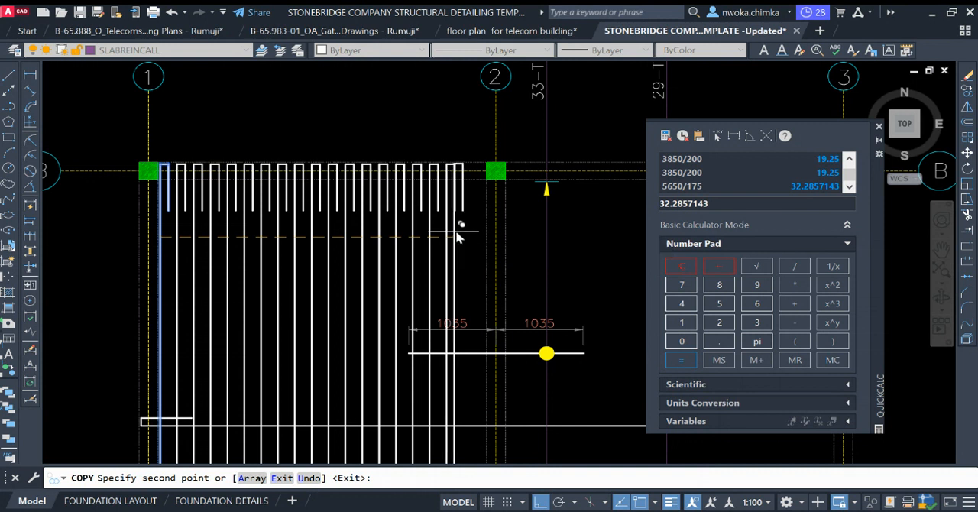
pyautogui.scroll(2, 453, 238)
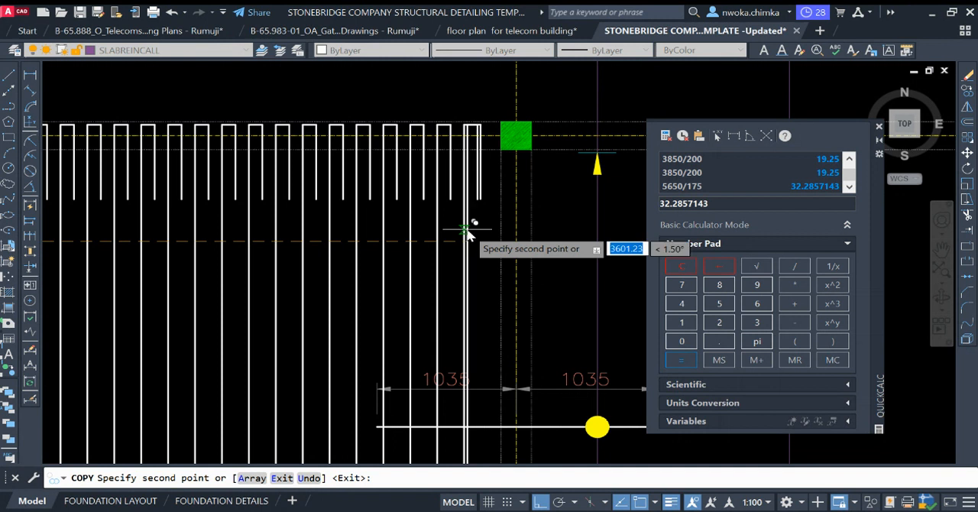
pyautogui.scroll(2, 475, 241)
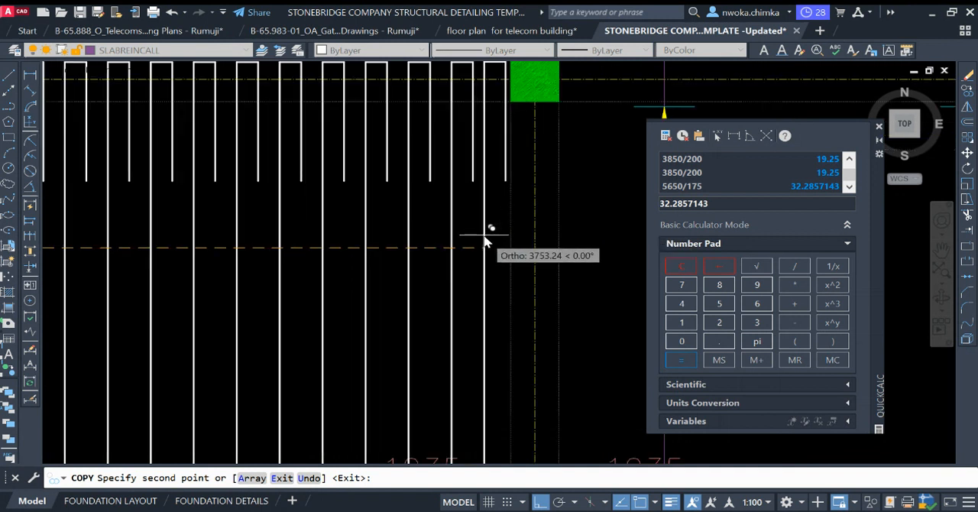
# Step: Place the last hooked bar copy at the arrow tip ending the callout range beside grid 2, and finish copying
pyautogui.scroll(-3, 495, 233)
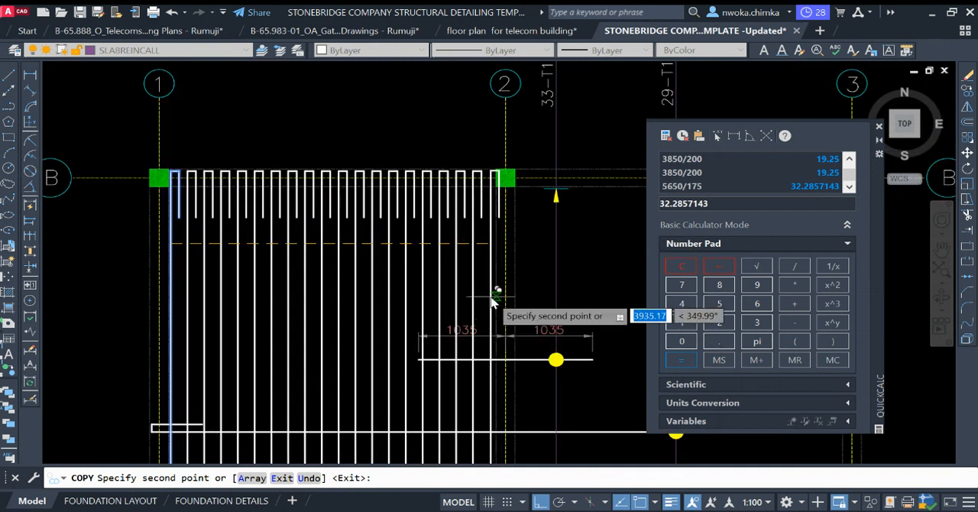
pyautogui.moveTo(499, 270); pyautogui.dragTo(500, 217, button='middle')
pyautogui.moveTo(506, 308); pyautogui.dragTo(498, 206, button='middle')
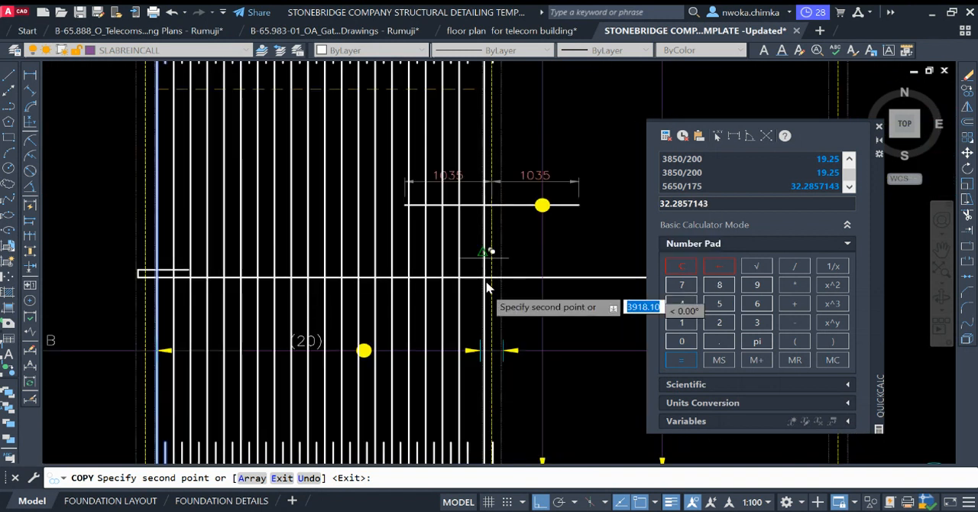
pyautogui.scroll(2, 474, 348)
pyautogui.scroll(2, 480, 357)
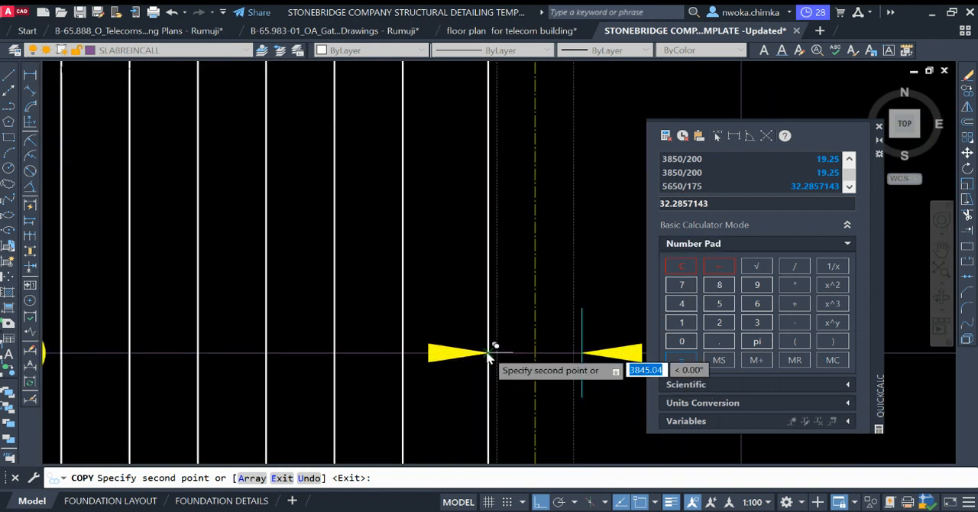
pyautogui.scroll(-2, 497, 344)
pyautogui.scroll(2, 496, 347)
pyautogui.scroll(1, 493, 350)
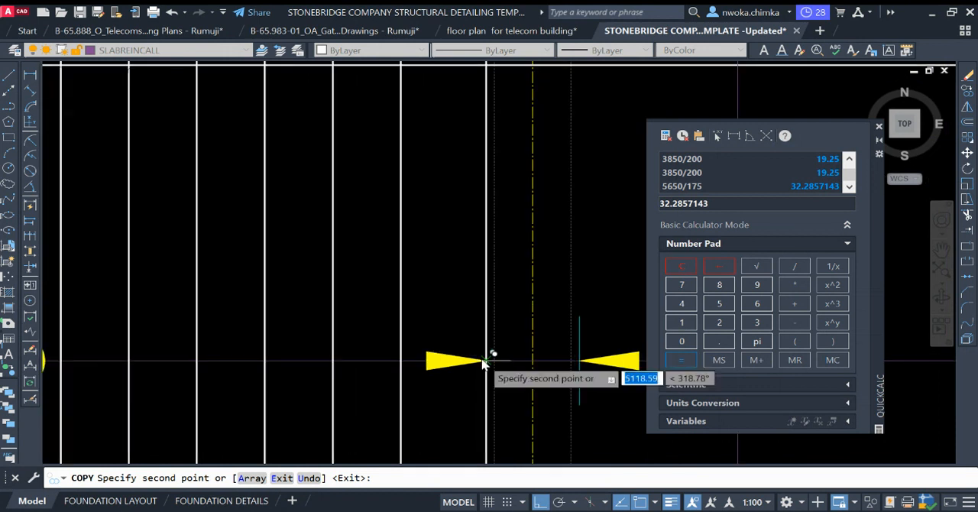
pyautogui.scroll(1, 487, 336)
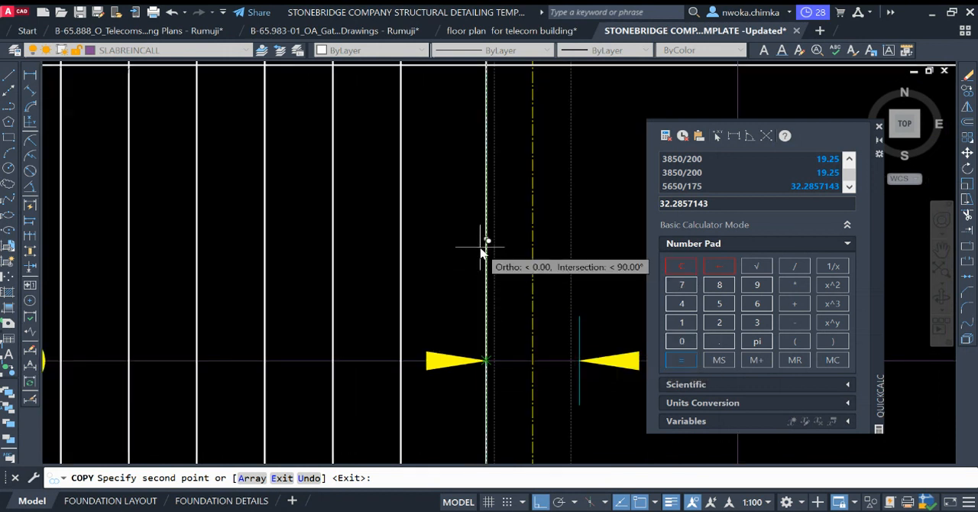
pyautogui.scroll(-4, 481, 252)
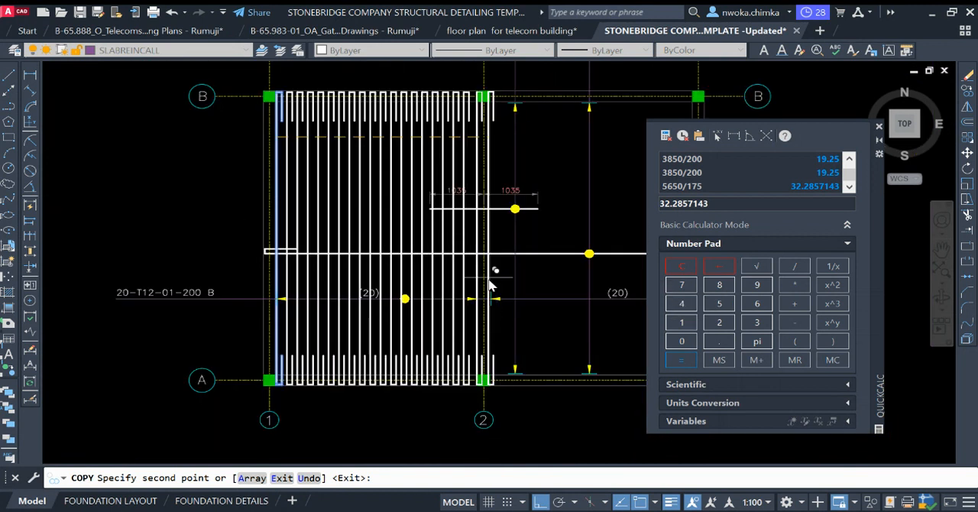
pyautogui.moveTo(508, 269); pyautogui.dragTo(505, 294, button='middle')
pyautogui.press('Escape')
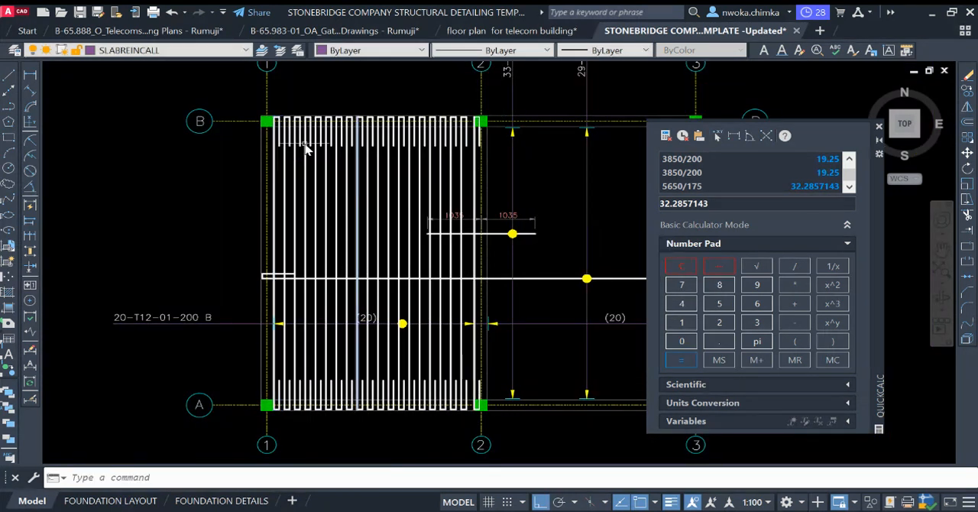
# Step: Select all the vertical hooked bars in the row between grids 1 and 2, from the original to the last copy
pyautogui.scroll(5, 306, 149)
pyautogui.click(255, 171)
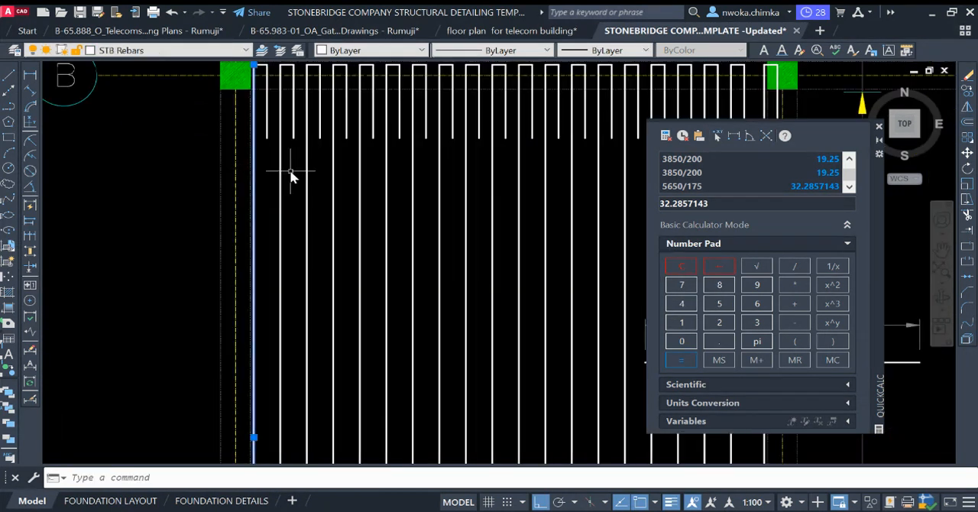
pyautogui.click(291, 171)
pyautogui.click(279, 172)
pyautogui.click(319, 180)
pyautogui.click(304, 183)
pyautogui.click(344, 191)
pyautogui.click(324, 196)
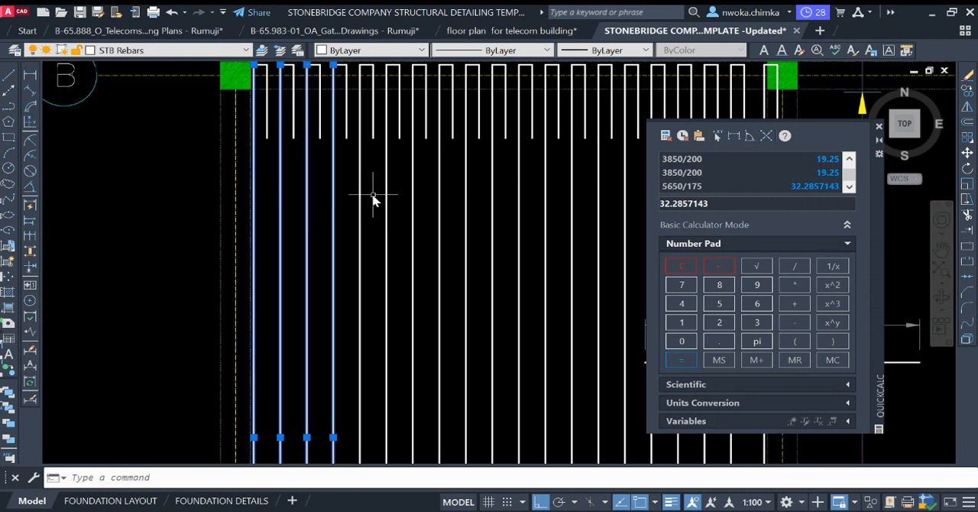
pyautogui.click(372, 194)
pyautogui.click(353, 200)
pyautogui.click(401, 202)
pyautogui.click(383, 208)
pyautogui.click(414, 209)
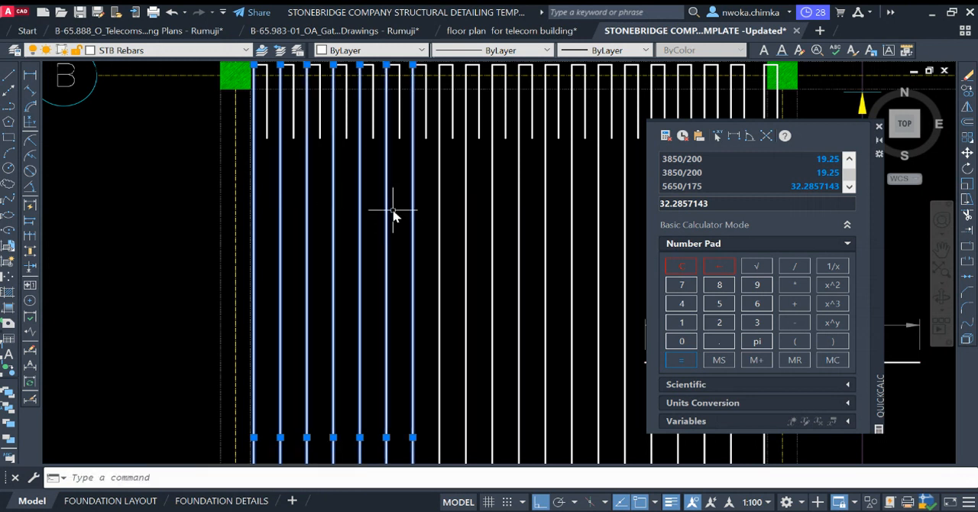
pyautogui.click(479, 207)
pyautogui.scroll(-3, 464, 212)
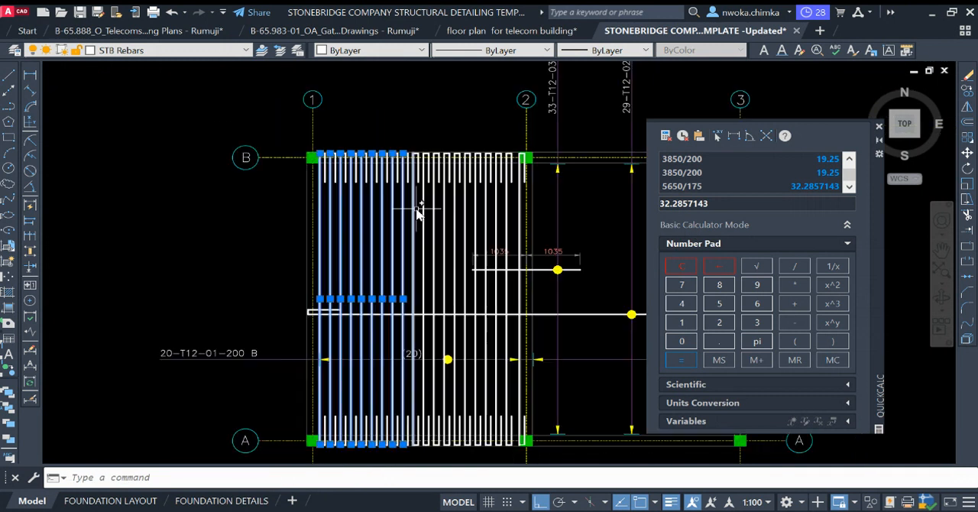
pyautogui.scroll(2, 417, 203)
pyautogui.click(415, 200)
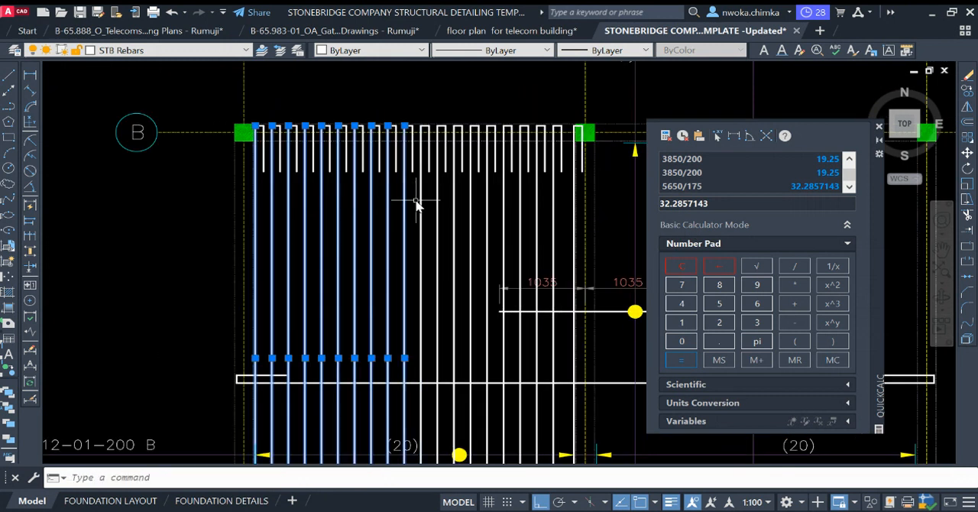
pyautogui.click(434, 200)
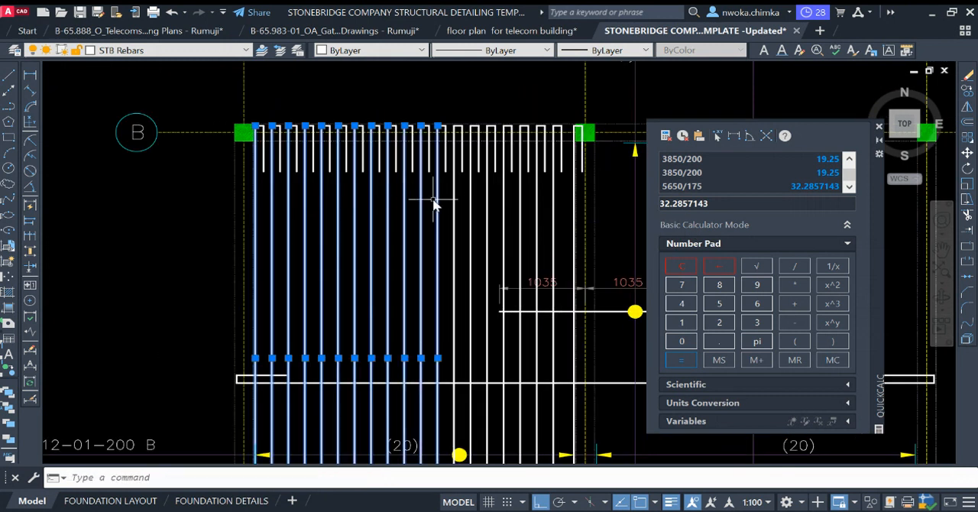
pyautogui.click(472, 203)
pyautogui.click(488, 203)
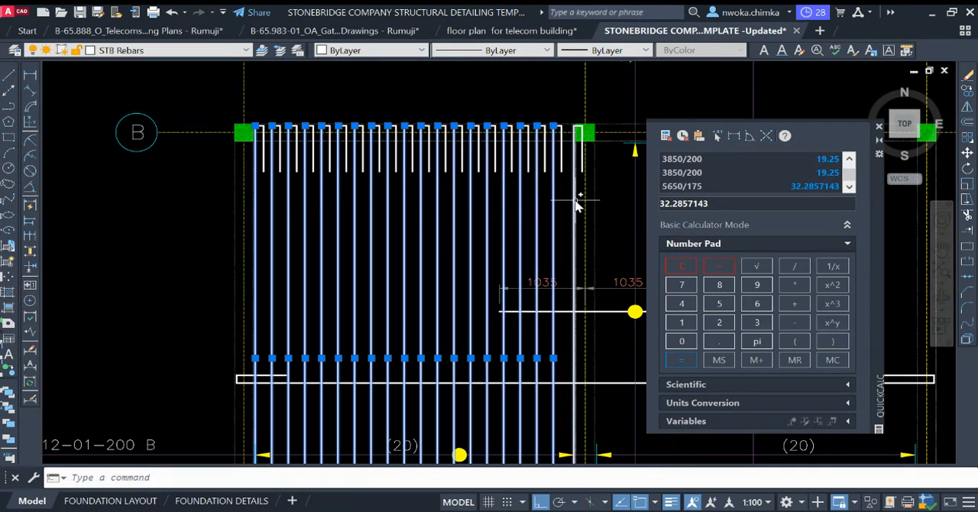
pyautogui.scroll(-3, 508, 178)
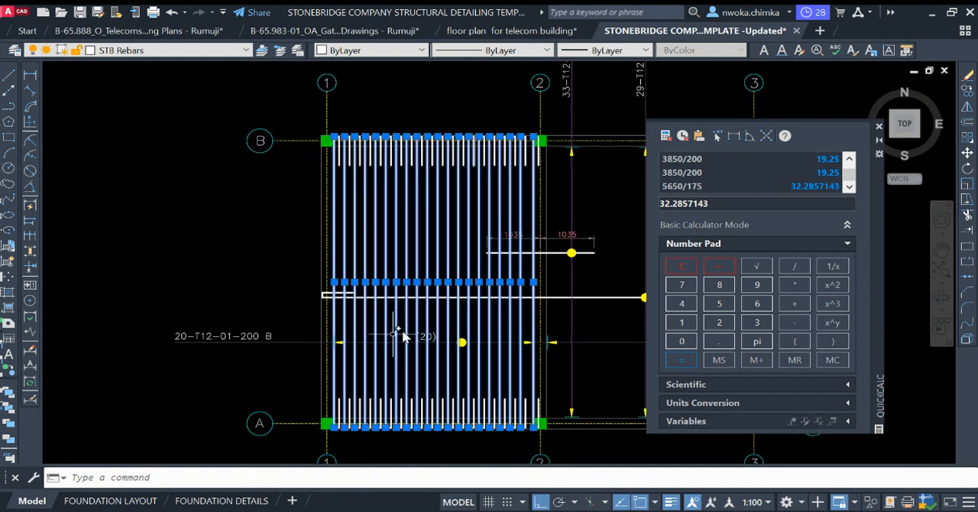
# Step: Change the bar callout beside grid 1 on the original slab layout to 40-T12-01-200 B
pyautogui.scroll(2, 223, 348)
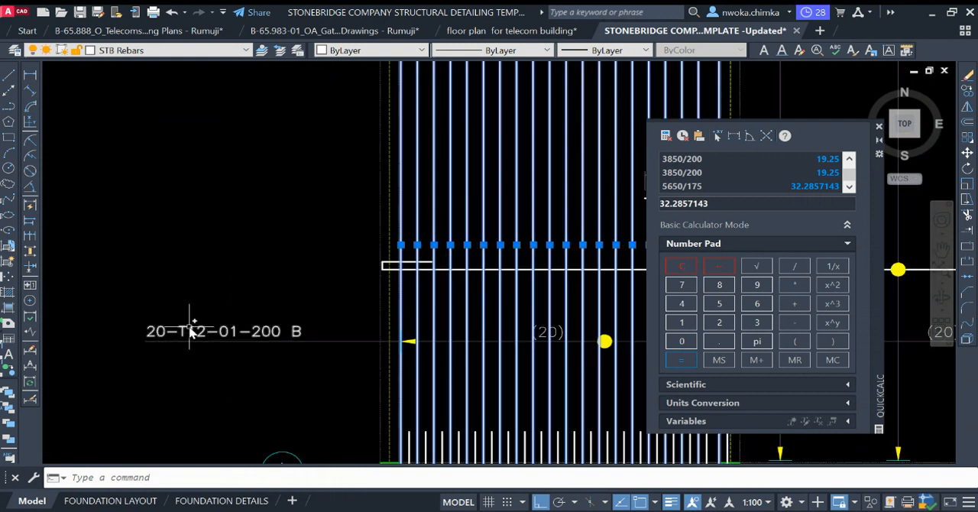
pyautogui.scroll(-4, 190, 328)
pyautogui.scroll(-2, 567, 306)
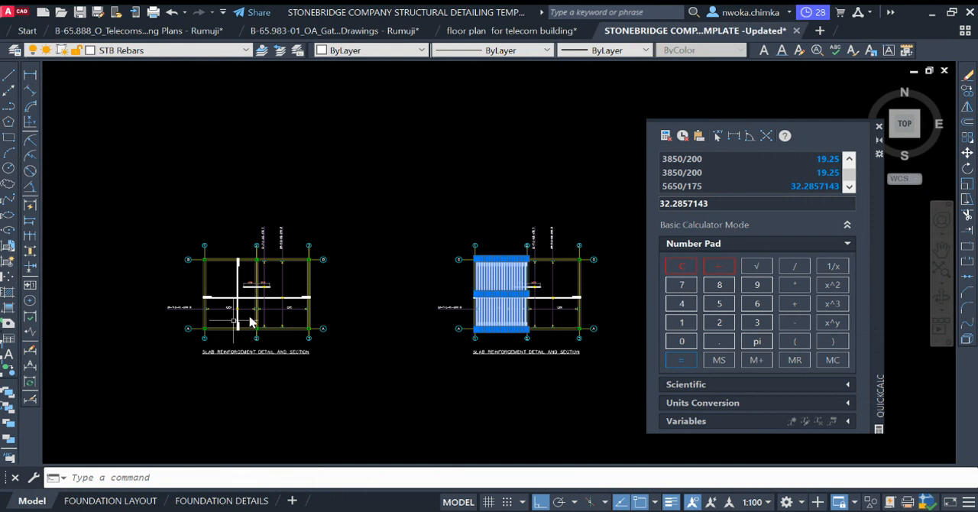
pyautogui.scroll(4, 175, 321)
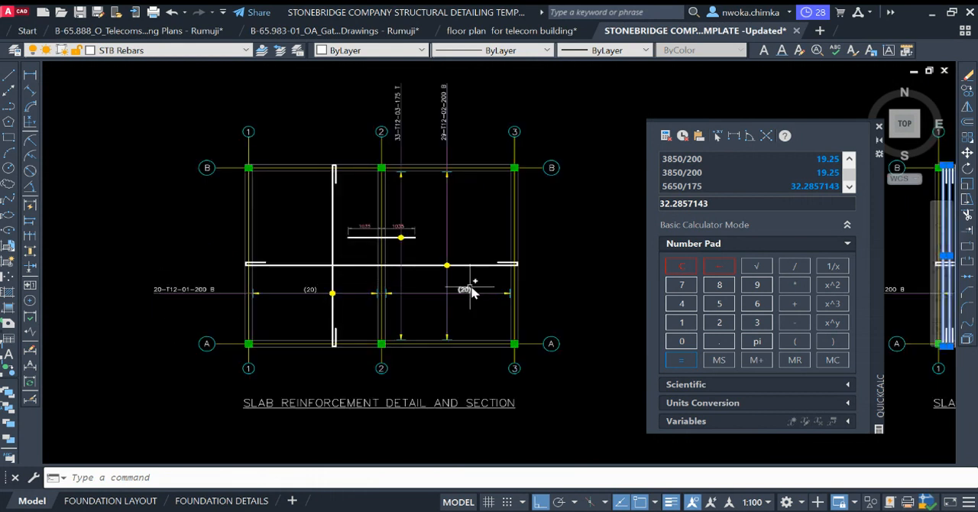
pyautogui.moveTo(509, 296); pyautogui.dragTo(525, 298, button='middle')
pyautogui.scroll(4, 182, 289)
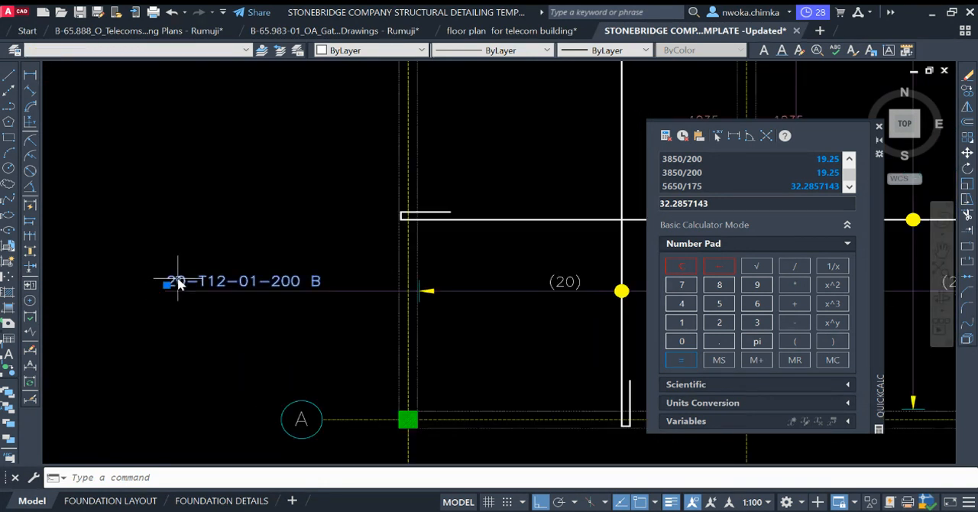
pyautogui.press('Escape')
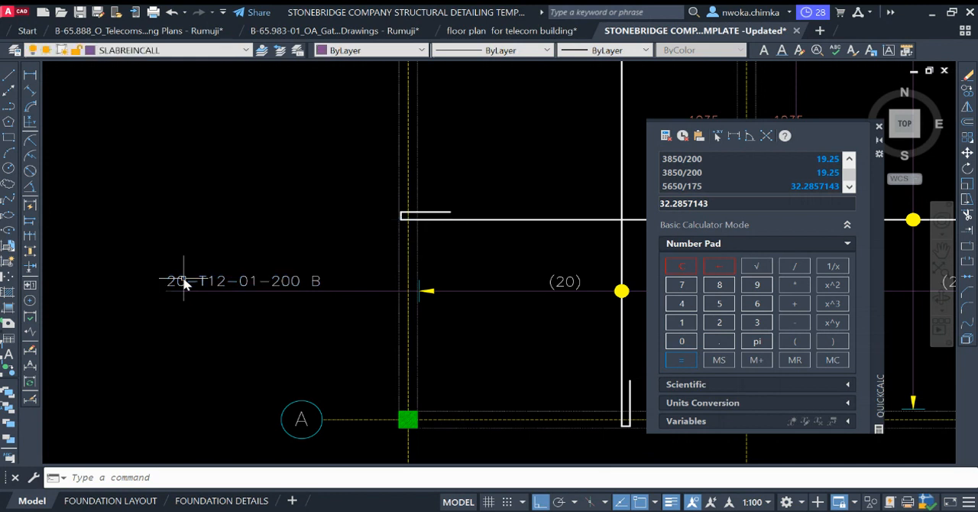
pyautogui.doubleClick(181, 281)
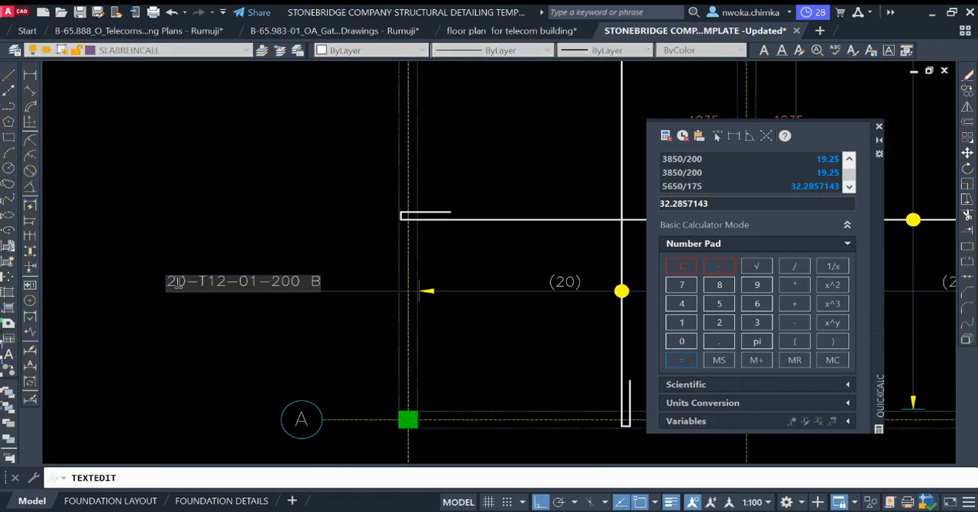
pyautogui.click(152, 311)
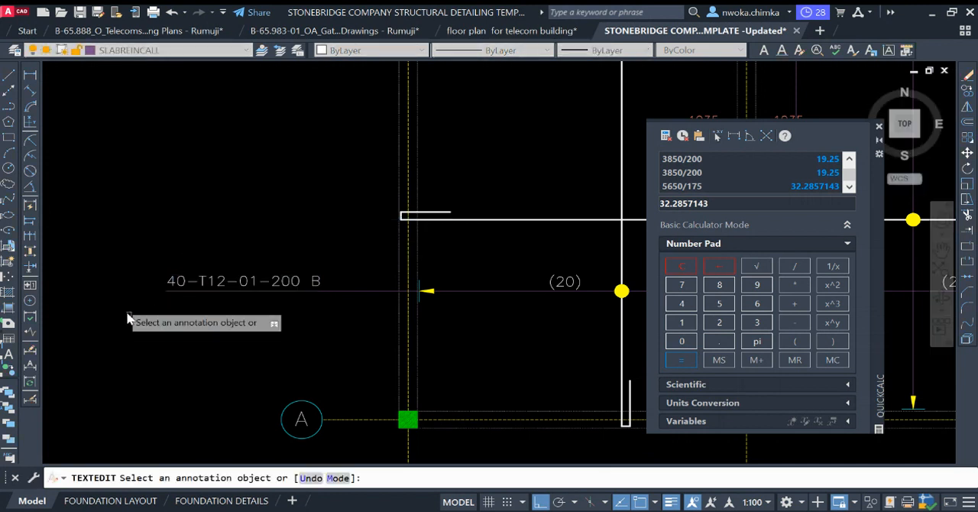
pyautogui.scroll(-5, 158, 300)
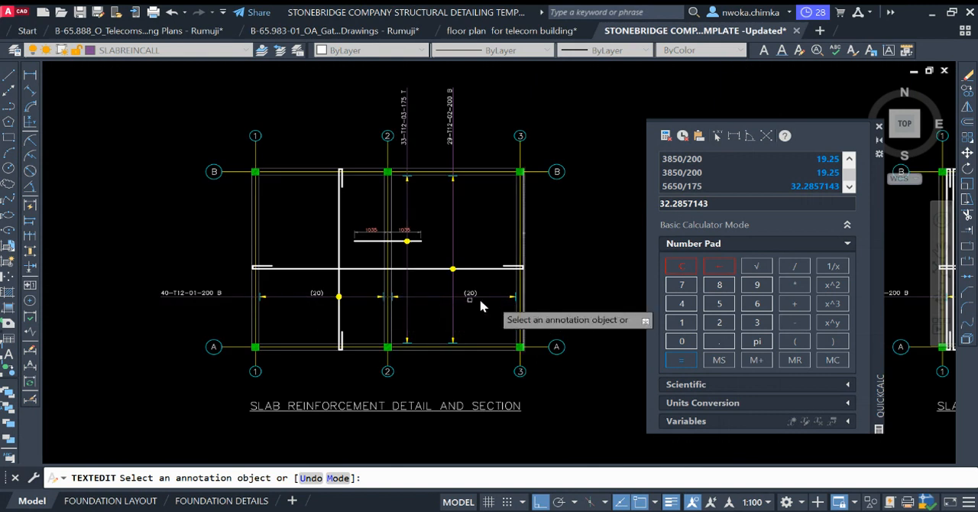
pyautogui.press('Escape')
# Step: Examine the row of hooked bars on the copied layout and the callout ranges on both sides of grid 2
pyautogui.scroll(-4, 419, 279)
pyautogui.scroll(4, 418, 279)
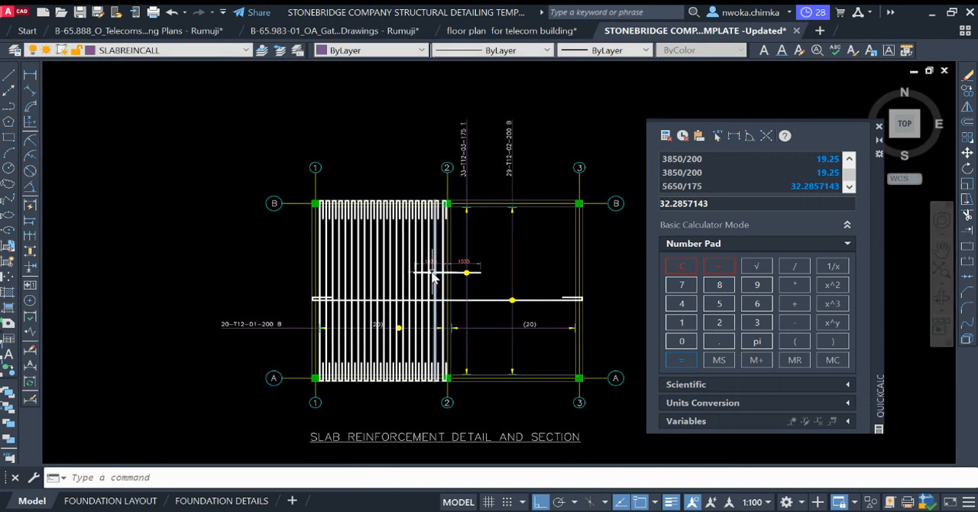
pyautogui.scroll(-1, 382, 220)
pyautogui.scroll(2, 346, 265)
pyautogui.scroll(-2, 328, 266)
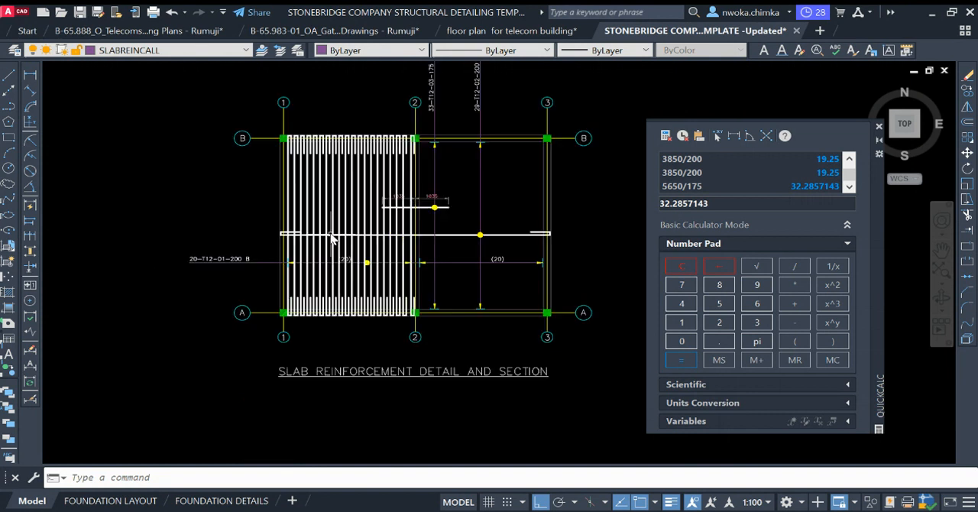
pyautogui.scroll(2, 418, 249)
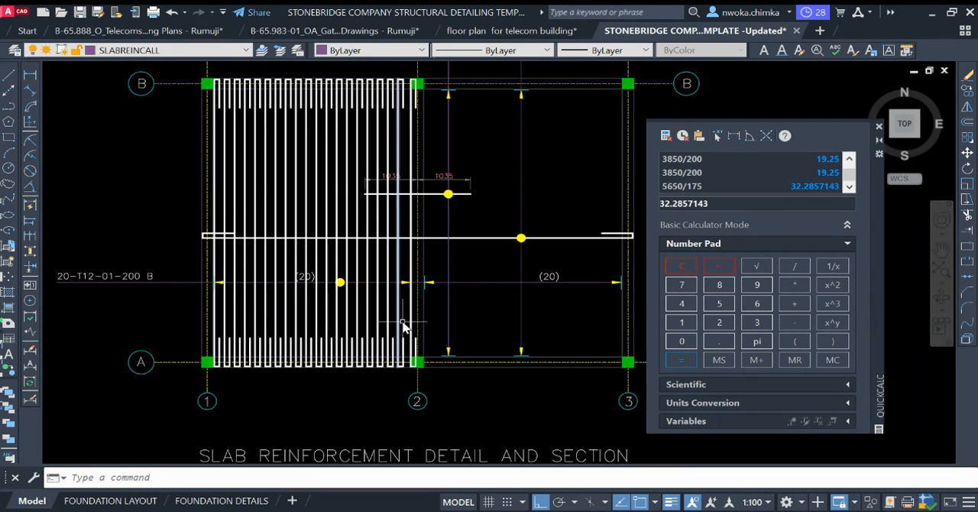
pyautogui.scroll(2, 260, 350)
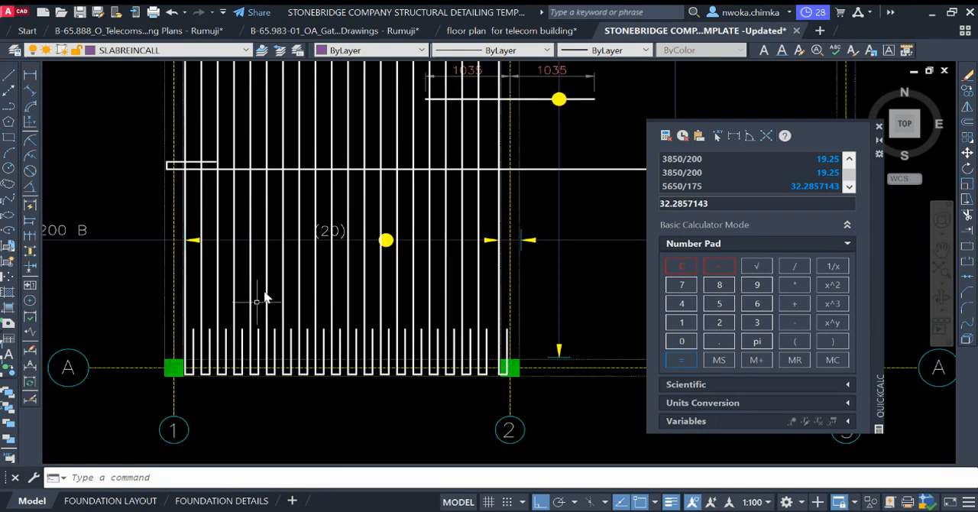
pyautogui.scroll(-5, 264, 298)
pyautogui.scroll(5, 361, 285)
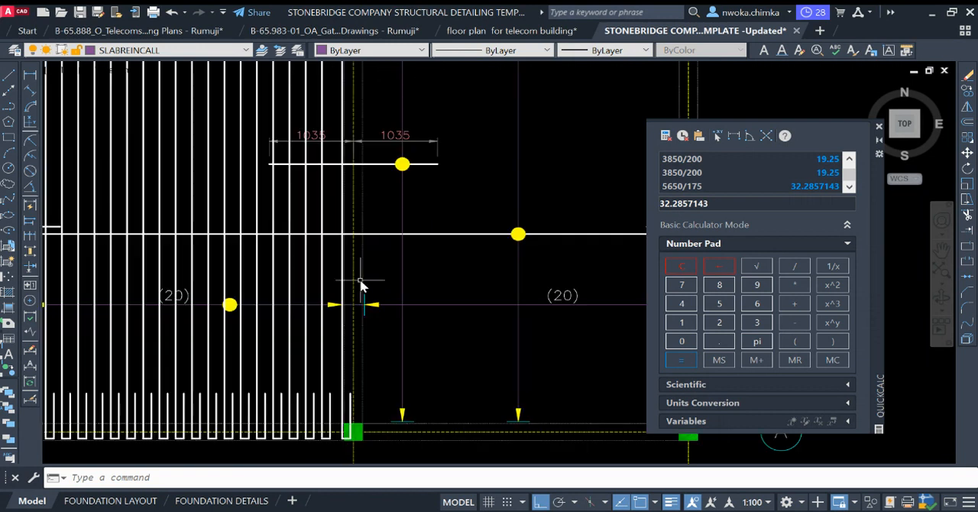
pyautogui.scroll(-5, 365, 281)
pyautogui.scroll(5, 353, 116)
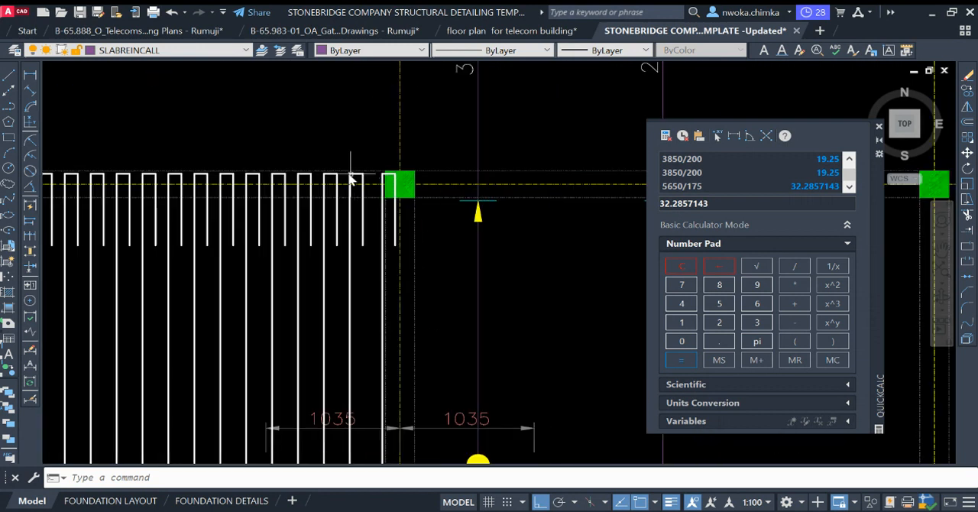
# Step: Select the full hooked bar second from the end beside grid 2, including its hooks at both ends
pyautogui.scroll(2, 351, 178)
pyautogui.click(334, 157)
pyautogui.click(395, 311)
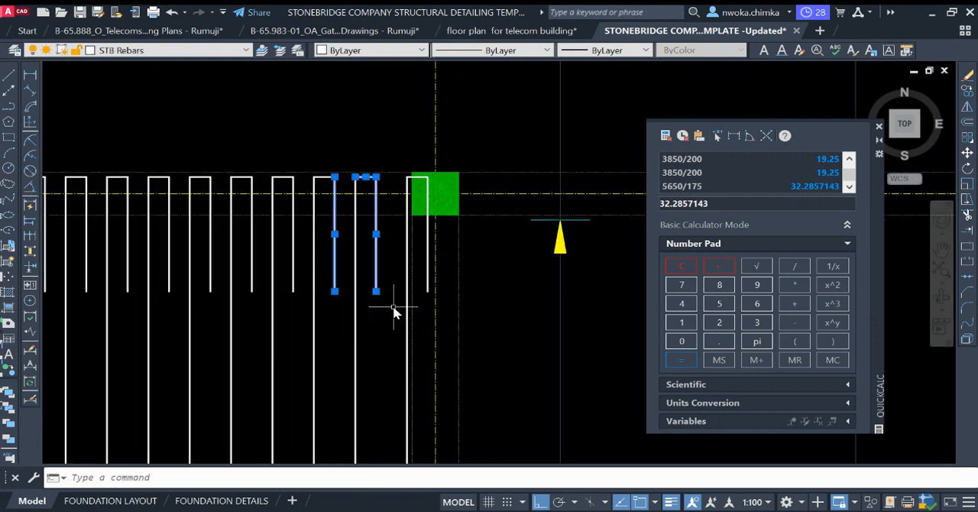
pyautogui.click(364, 309)
pyautogui.click(354, 199)
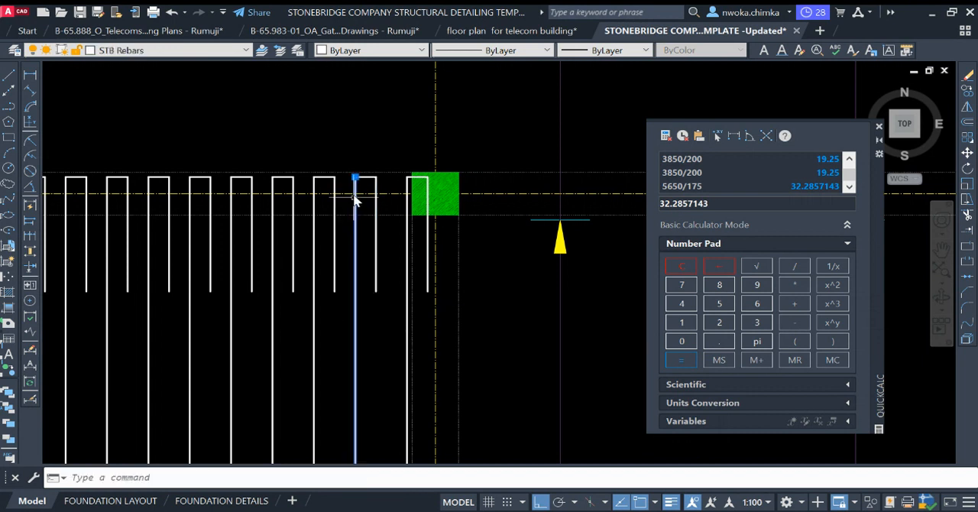
pyautogui.click(388, 222)
pyautogui.click(366, 235)
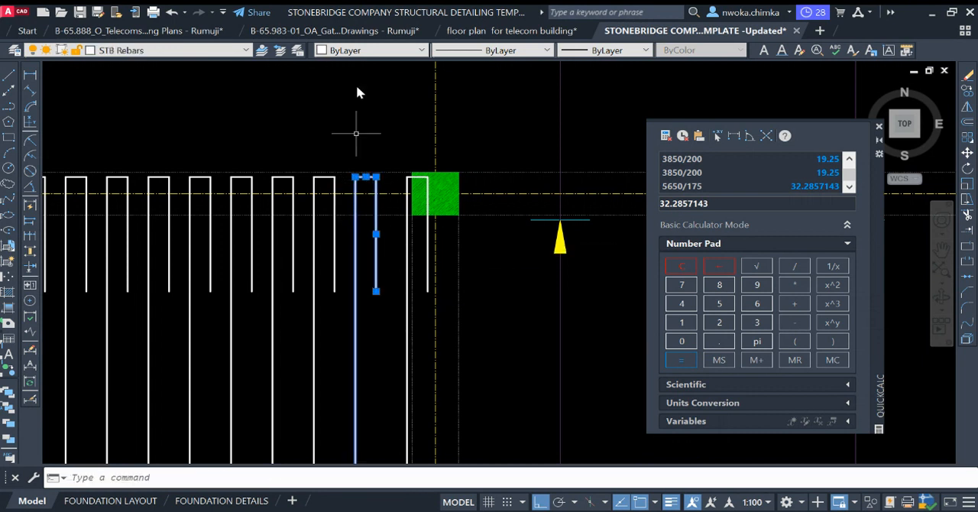
pyautogui.scroll(-3, 362, 73)
pyautogui.moveTo(367, 396); pyautogui.dragTo(367, 104, button='middle')
pyautogui.scroll(2, 383, 228)
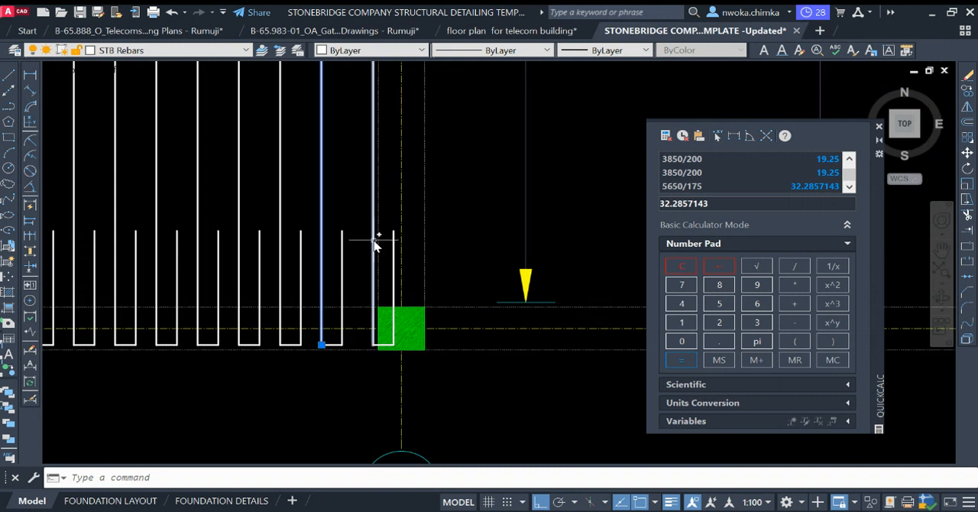
pyautogui.click(360, 239)
pyautogui.click(340, 250)
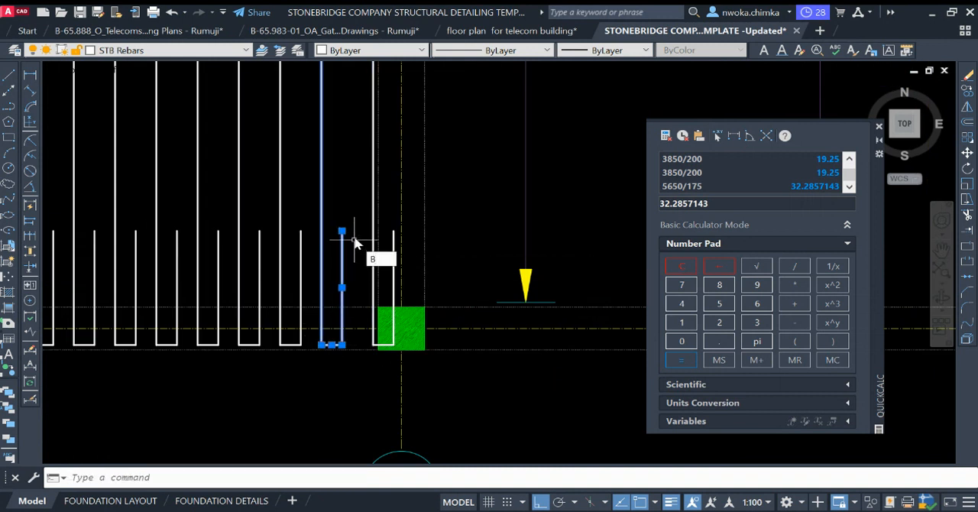
# Step: Try to define the selected hooked bar as a block named EEW, and cancel the command at object selection
pyautogui.write('b')
pyautogui.press('Return')
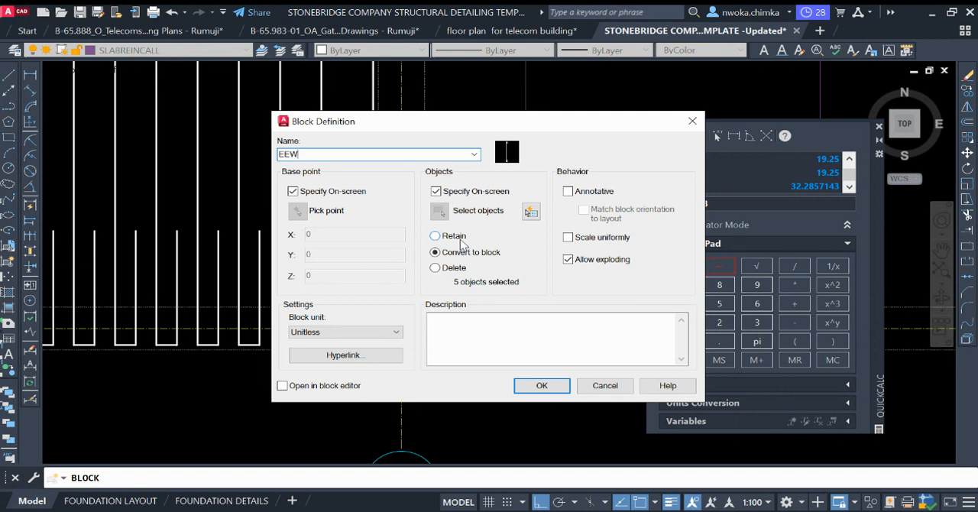
pyautogui.click(541, 386)
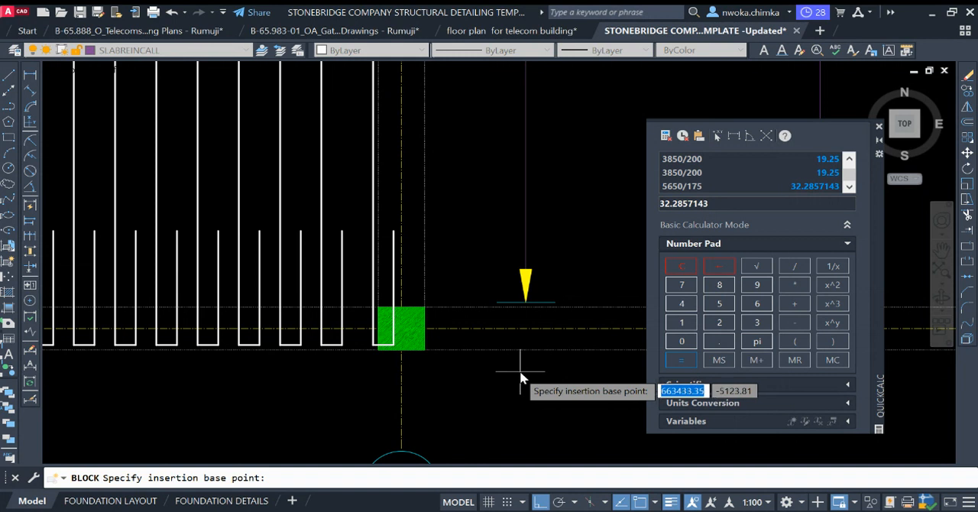
pyautogui.scroll(-4, 380, 337)
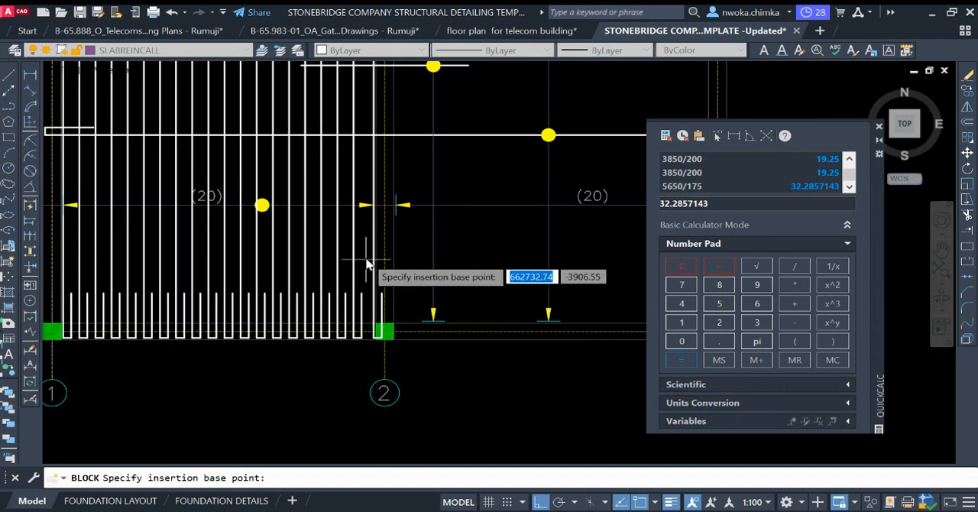
pyautogui.scroll(3, 344, 336)
pyautogui.click(337, 333)
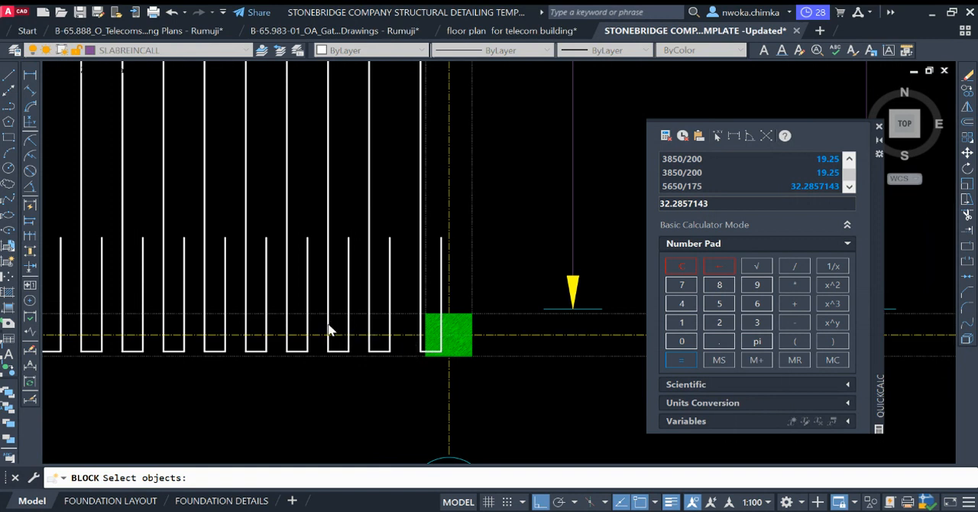
pyautogui.press('Escape')
# Step: Select the second-to-last hooked bar before grid 2 again, with its vertical length and both end hooks
pyautogui.scroll(-2, 339, 321)
pyautogui.click(379, 283)
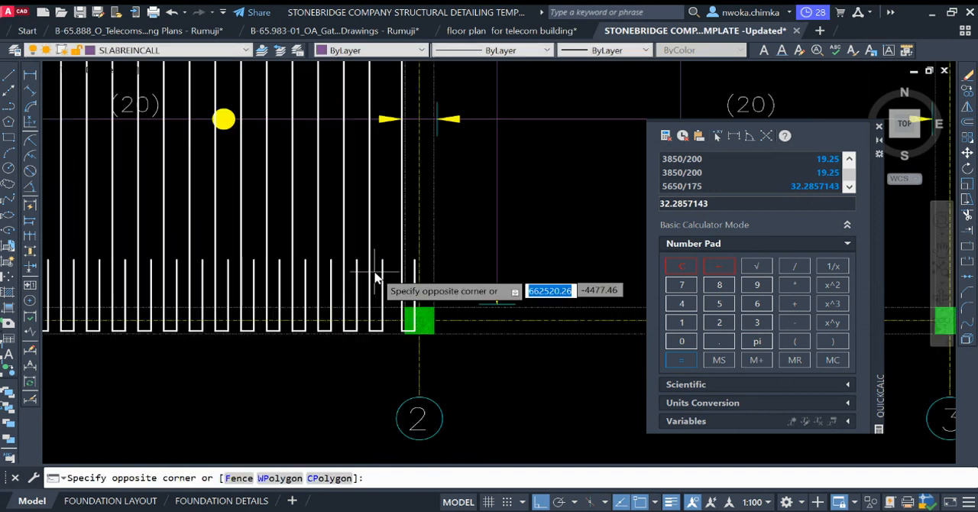
pyautogui.click(385, 267)
pyautogui.scroll(-2, 390, 269)
pyautogui.moveTo(399, 253); pyautogui.dragTo(399, 395, button='middle')
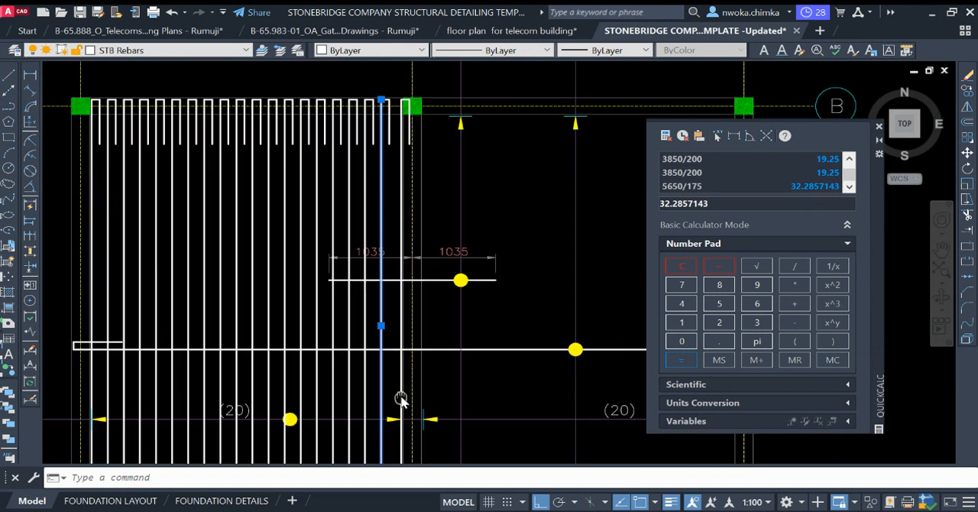
pyautogui.scroll(4, 382, 88)
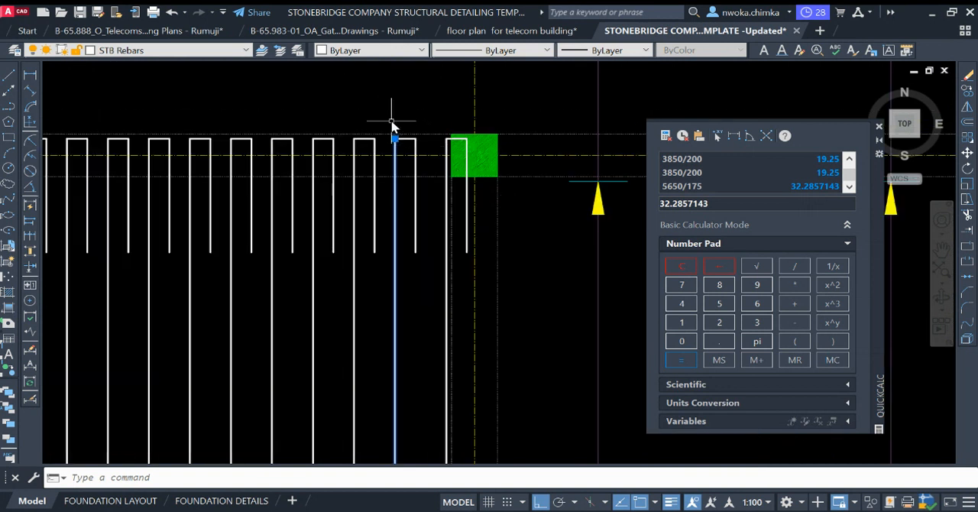
pyautogui.click(392, 122)
pyautogui.click(434, 274)
pyautogui.scroll(-4, 412, 97)
pyautogui.moveTo(448, 307); pyautogui.dragTo(412, 152, button='middle')
pyautogui.scroll(3, 367, 375)
pyautogui.click(368, 353)
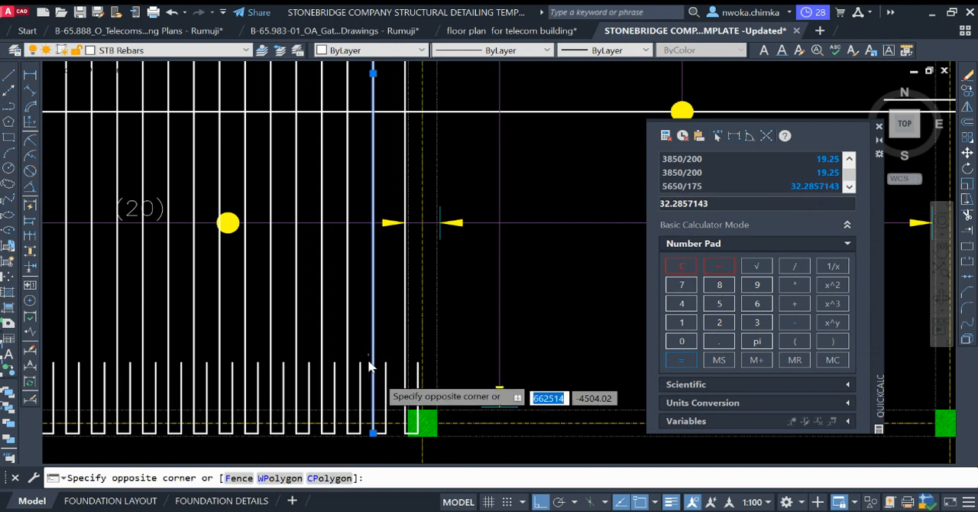
pyautogui.click(403, 457)
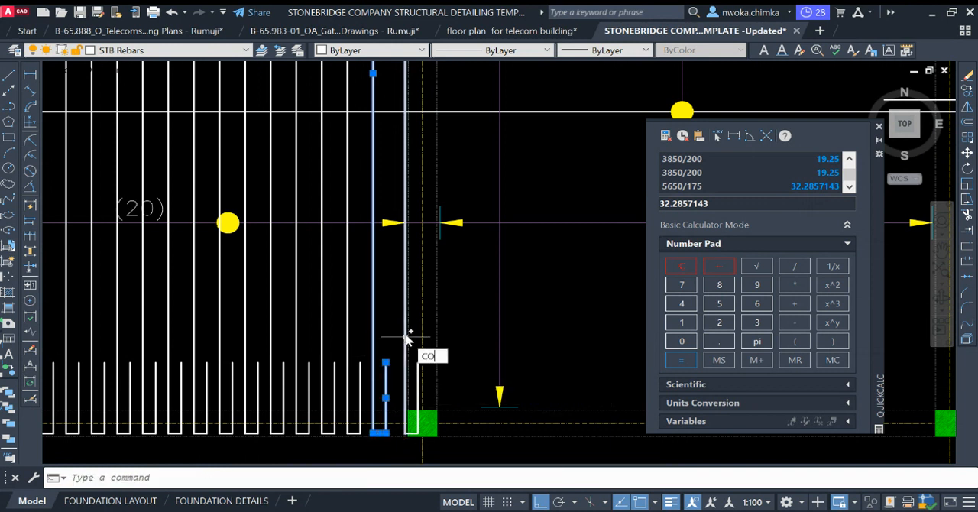
# Step: Copy the selected hooked bar to the arrow tip starting the callout range between grids 2 and 3
pyautogui.write('CO')
pyautogui.press('Return')
pyautogui.scroll(3, 390, 277)
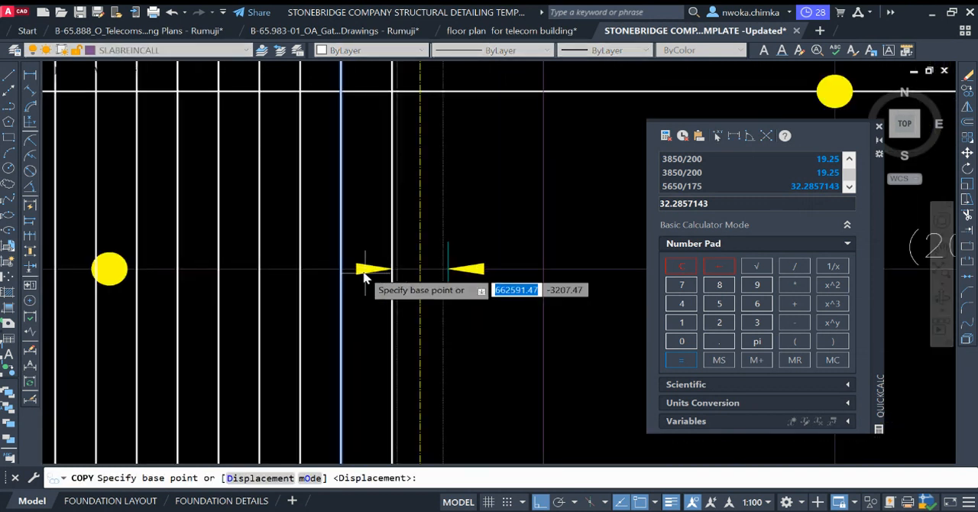
pyautogui.click(357, 269)
pyautogui.scroll(2, 465, 274)
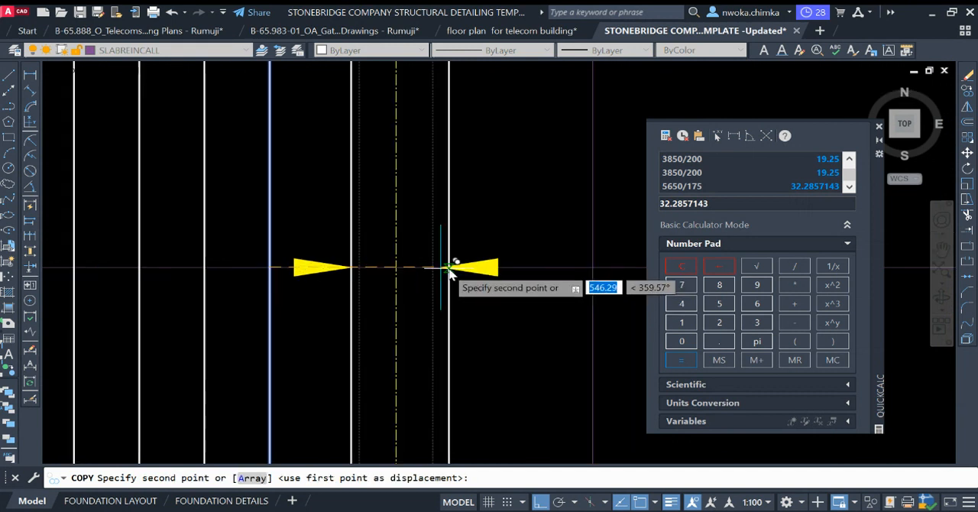
pyautogui.click(449, 269)
pyautogui.scroll(-2, 390, 295)
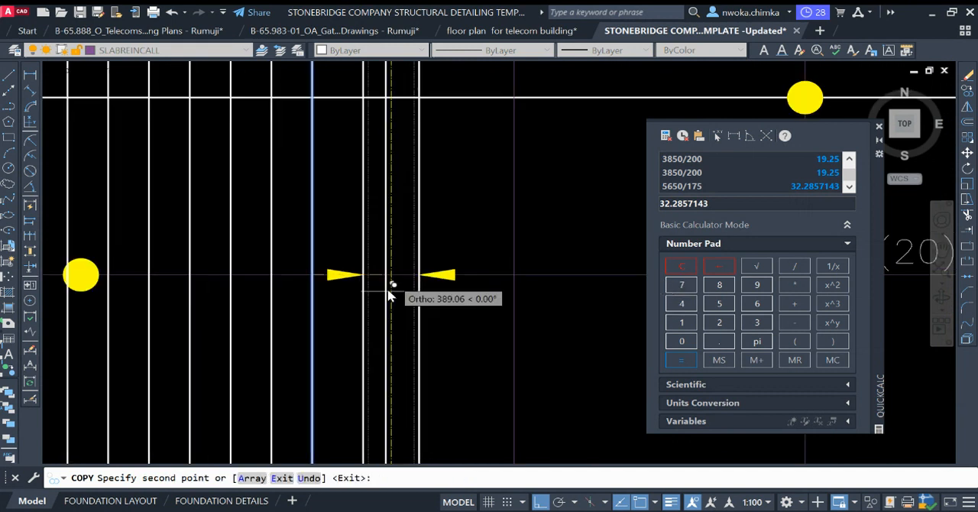
pyautogui.scroll(-1, 391, 283)
pyautogui.scroll(-2, 406, 256)
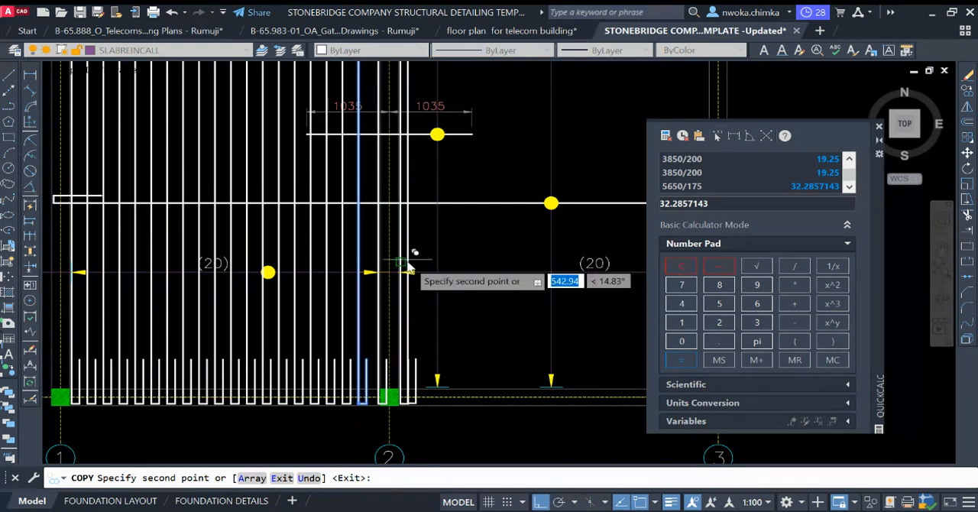
pyautogui.scroll(2, 408, 272)
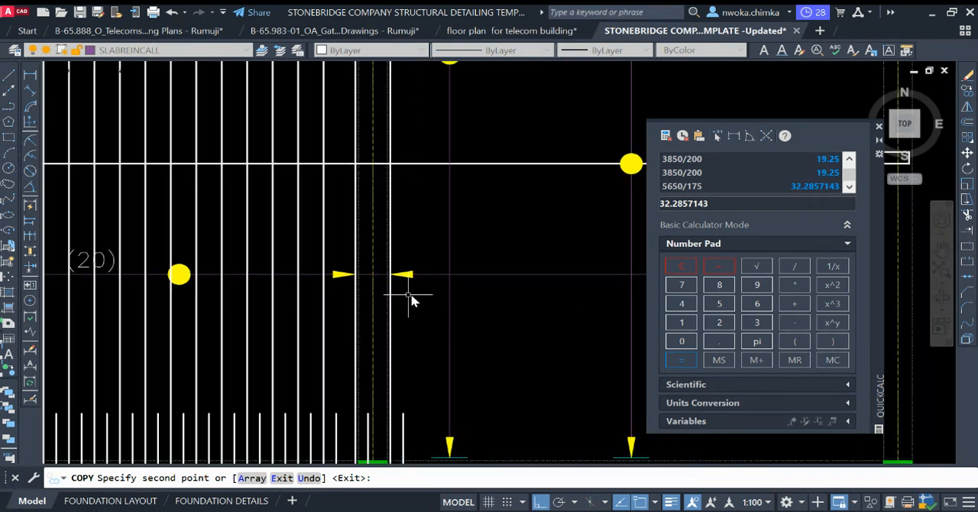
pyautogui.press('Escape')
pyautogui.moveTo(414, 308); pyautogui.dragTo(385, 155, button='middle')
pyautogui.scroll(2, 375, 295)
pyautogui.click(405, 267)
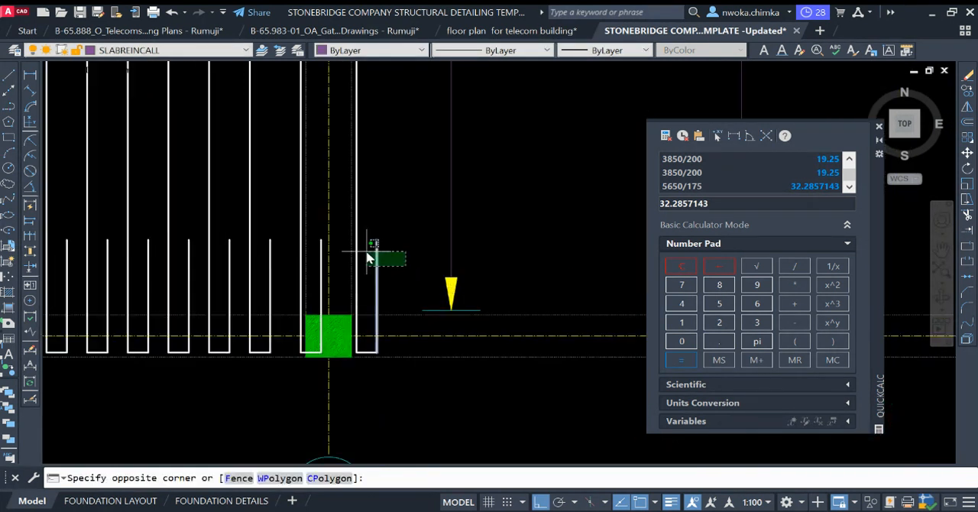
pyautogui.click(361, 264)
pyautogui.click(360, 262)
pyautogui.click(388, 281)
pyautogui.scroll(-2, 446, 283)
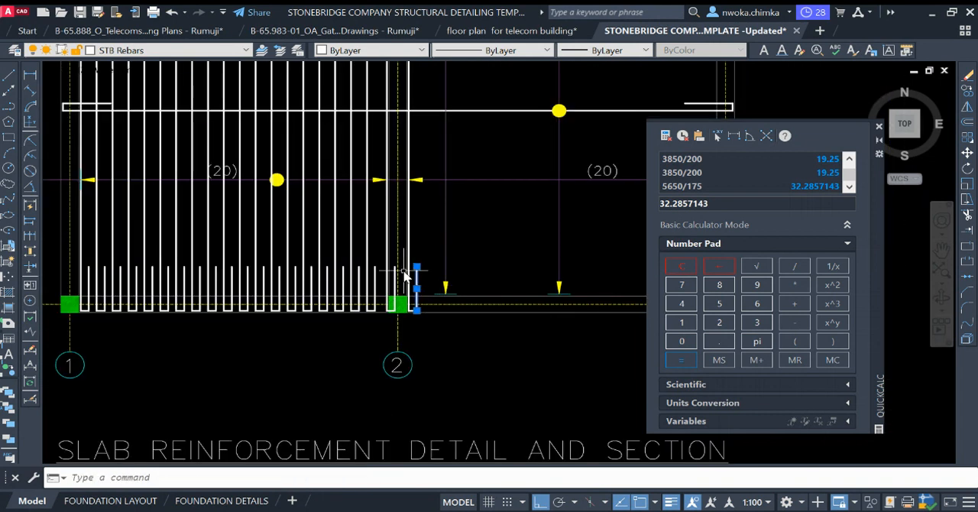
pyautogui.scroll(-1, 402, 264)
pyautogui.moveTo(288, 169); pyautogui.dragTo(305, 245, button='middle')
pyautogui.scroll(2, 243, 95)
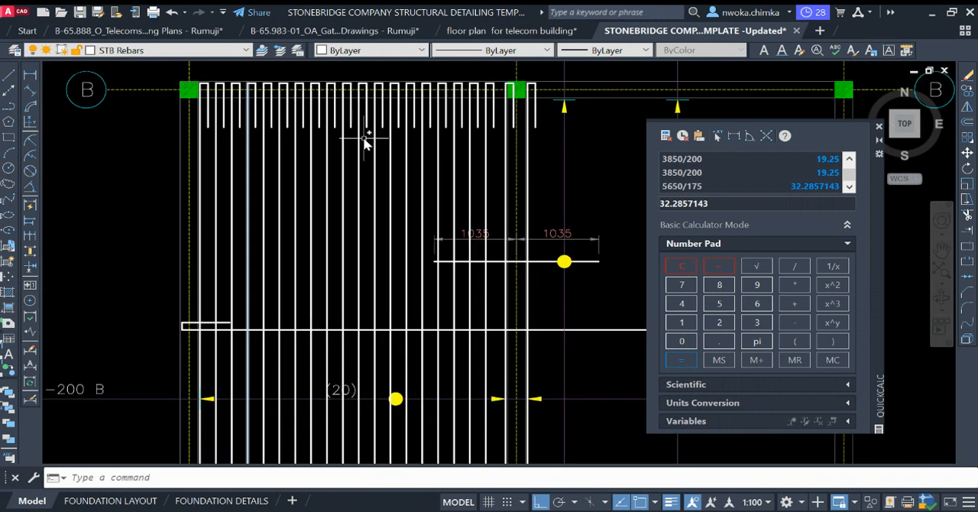
pyautogui.press('Escape')
# Step: Select the grid B hooks and vertical lengths of the intermediate hooked bars between grids 1 and 2
pyautogui.moveTo(283, 102); pyautogui.dragTo(259, 142, button='middle')
pyautogui.scroll(2, 178, 105)
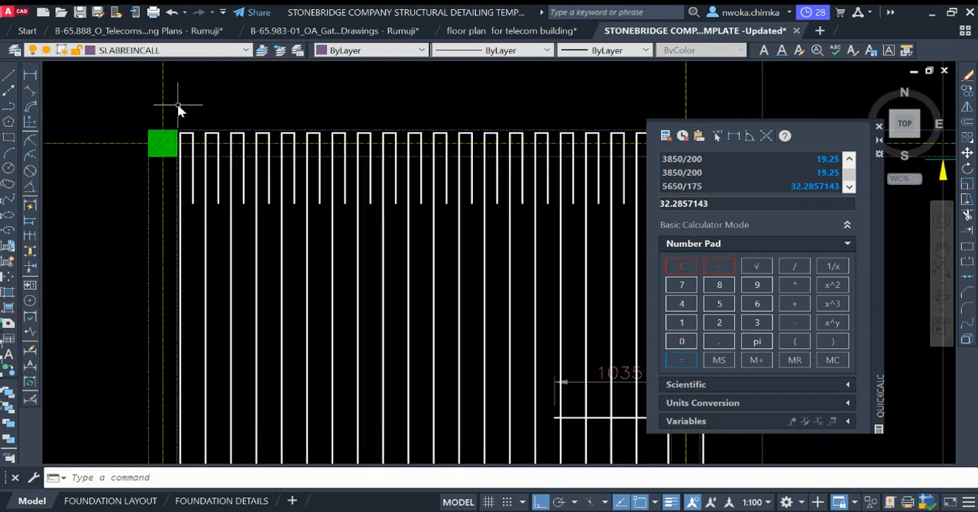
pyautogui.click(204, 111)
pyautogui.scroll(-2, 245, 134)
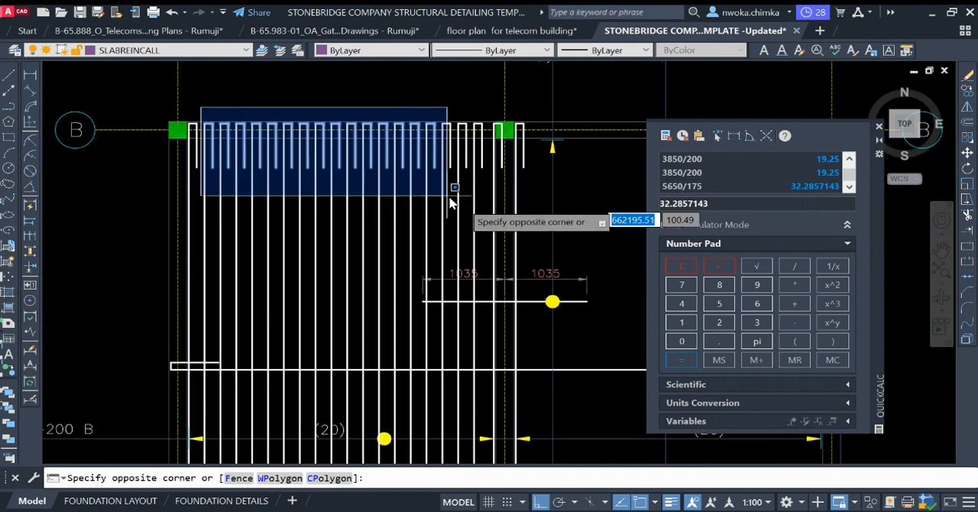
pyautogui.click(493, 217)
pyautogui.click(486, 208)
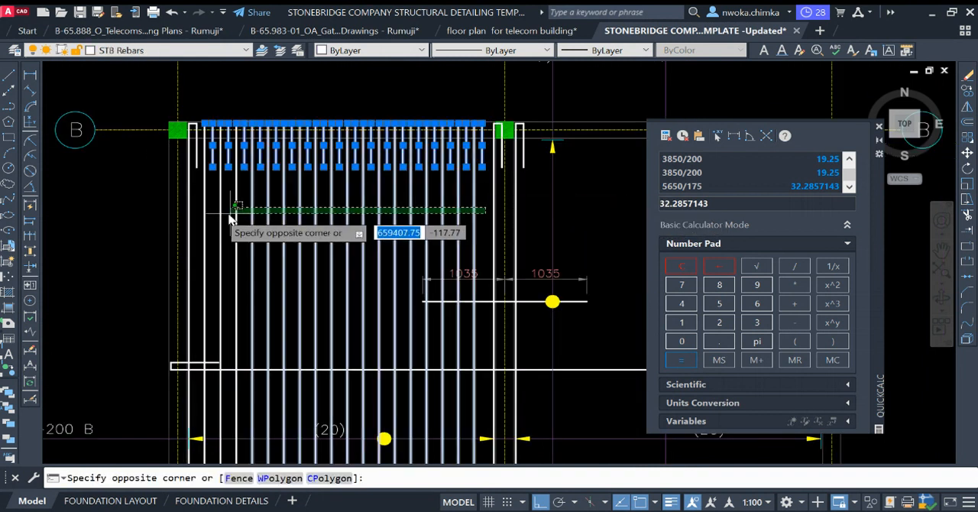
pyautogui.click(200, 222)
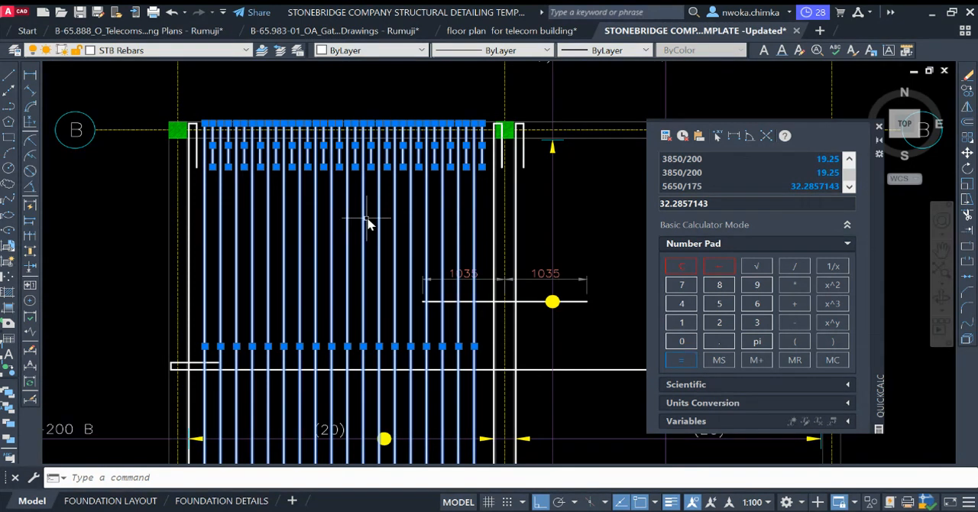
# Step: Add the vertical length of the last bar before grid 2 to the selection
pyautogui.moveTo(368, 221); pyautogui.dragTo(348, 92, button='middle')
pyautogui.scroll(4, 486, 214)
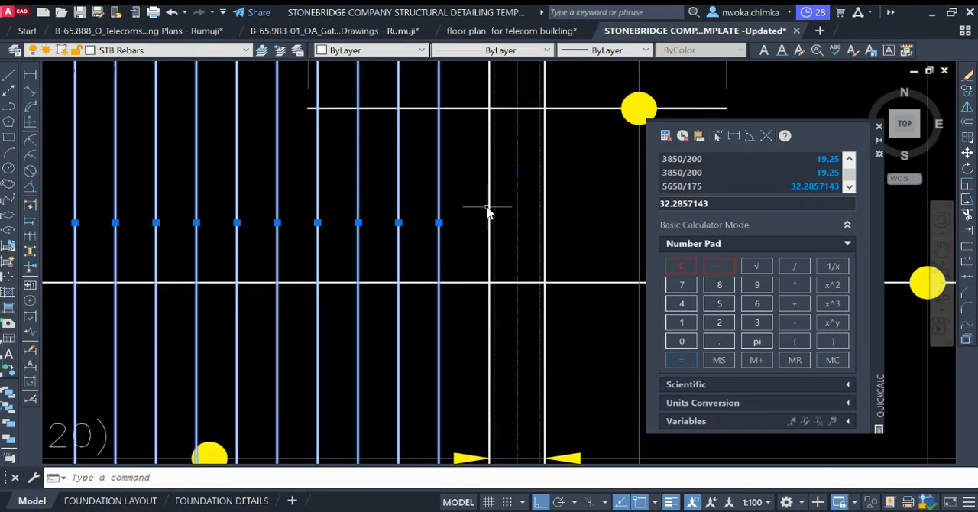
pyautogui.click(488, 212)
pyautogui.click(490, 197)
# Step: Add the upturned hook ends along grid A, from grid 2 back to grid 1, to the selection
pyautogui.scroll(-2, 490, 193)
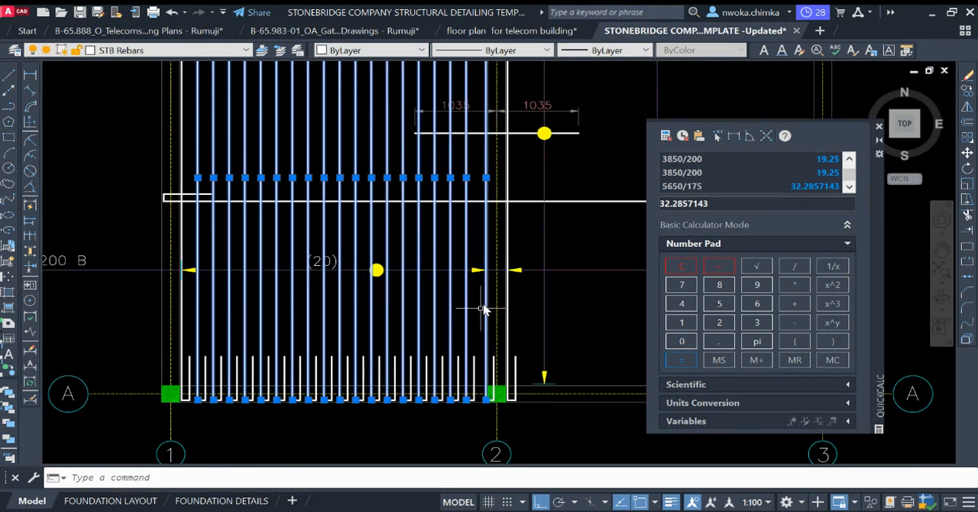
pyautogui.scroll(2, 485, 393)
pyautogui.moveTo(484, 393); pyautogui.dragTo(498, 277, button='middle')
pyautogui.scroll(2, 514, 268)
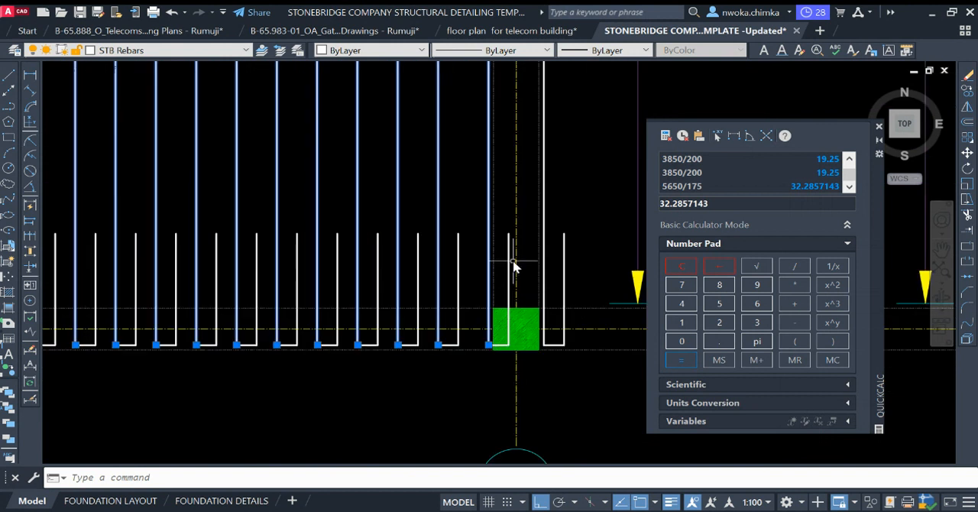
pyautogui.click(486, 264)
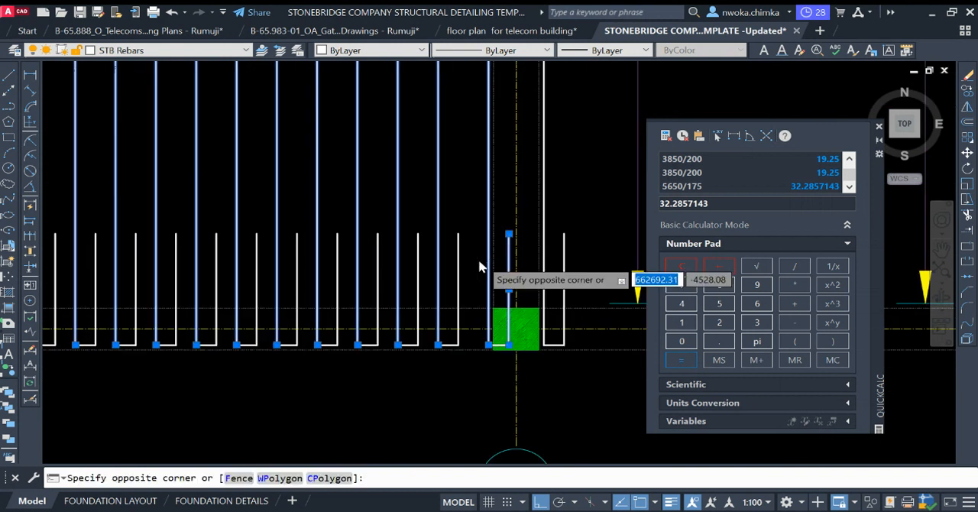
pyautogui.scroll(-4, 482, 268)
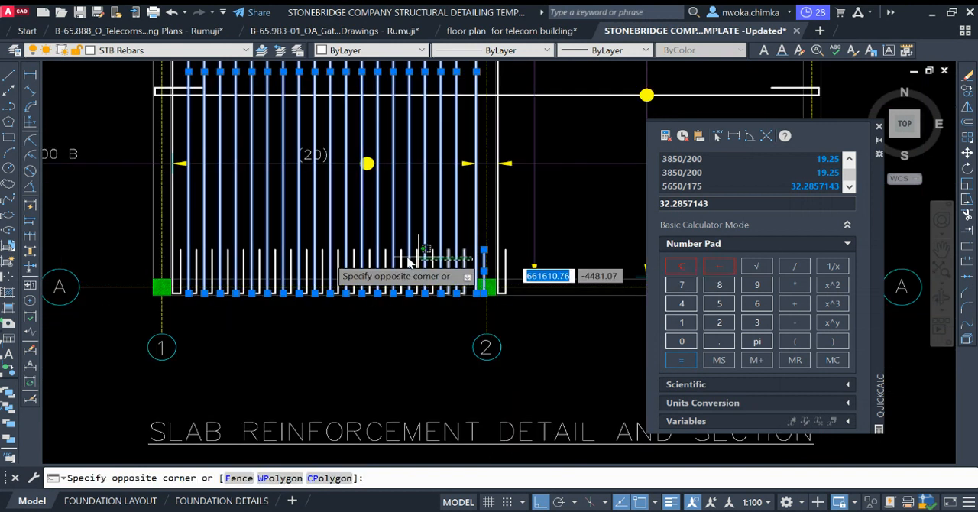
pyautogui.click(175, 263)
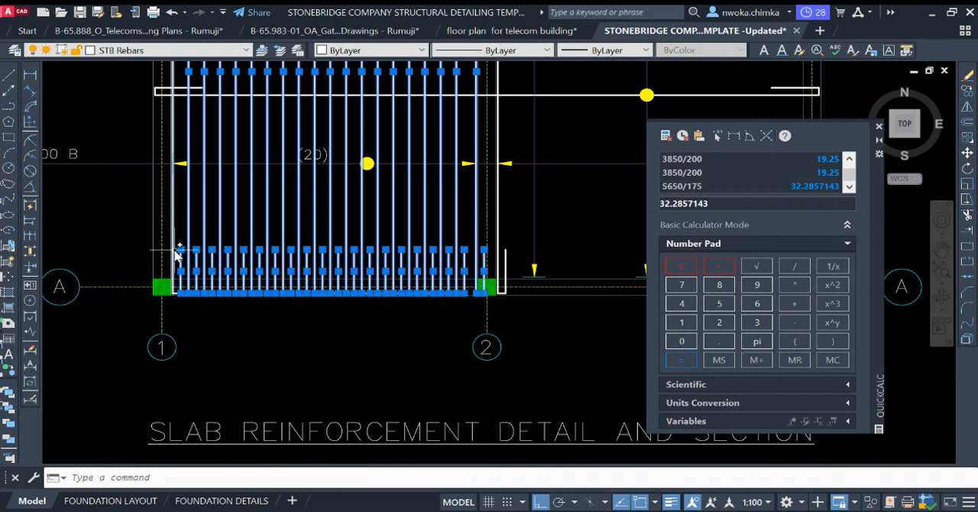
# Step: Add the remaining short hook segments along grid A near grids 1 and 2 to the bar selection
pyautogui.scroll(2, 176, 255)
pyautogui.scroll(2, 179, 324)
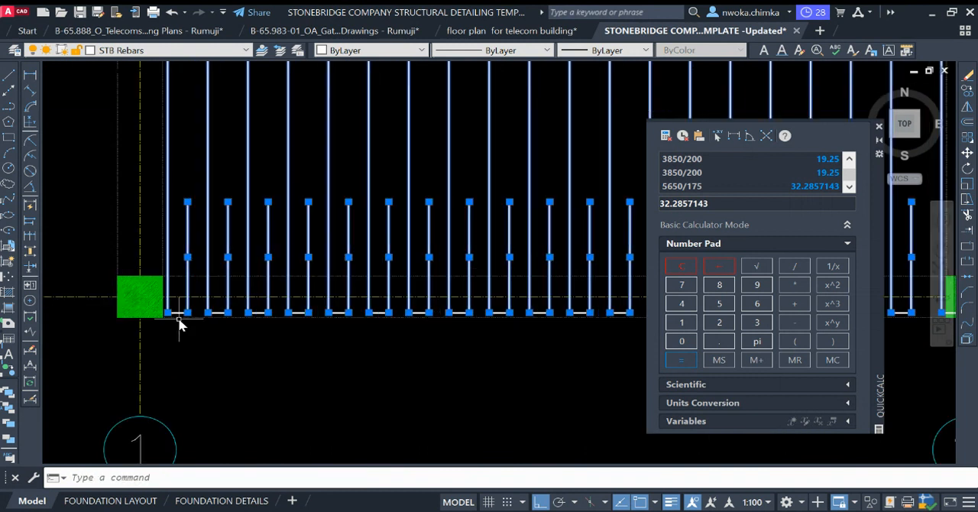
pyautogui.click(147, 274)
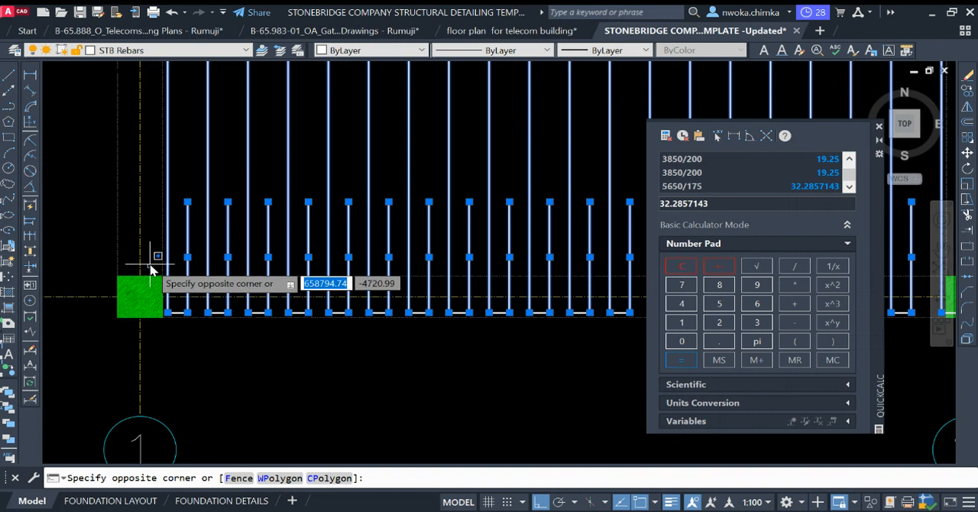
pyautogui.scroll(-3, 142, 279)
pyautogui.press('Escape')
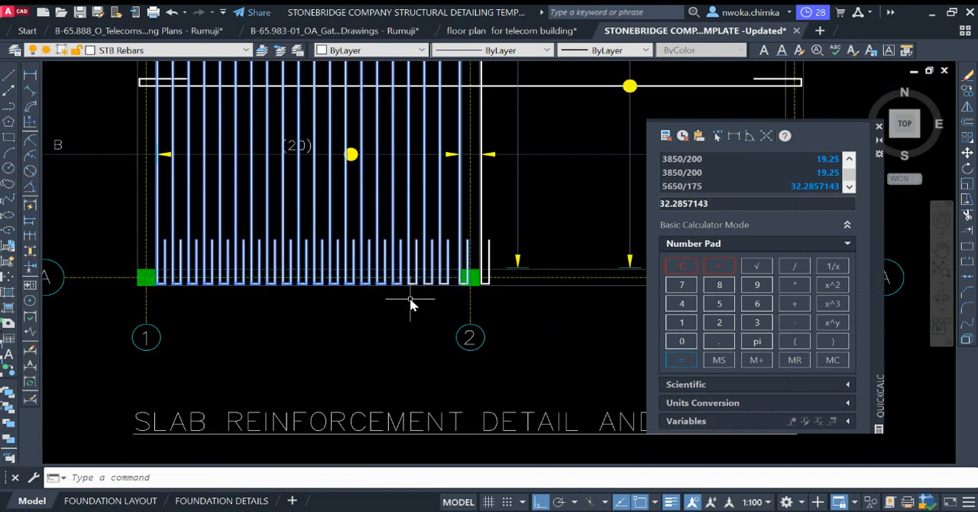
pyautogui.scroll(4, 410, 301)
pyautogui.click(341, 245)
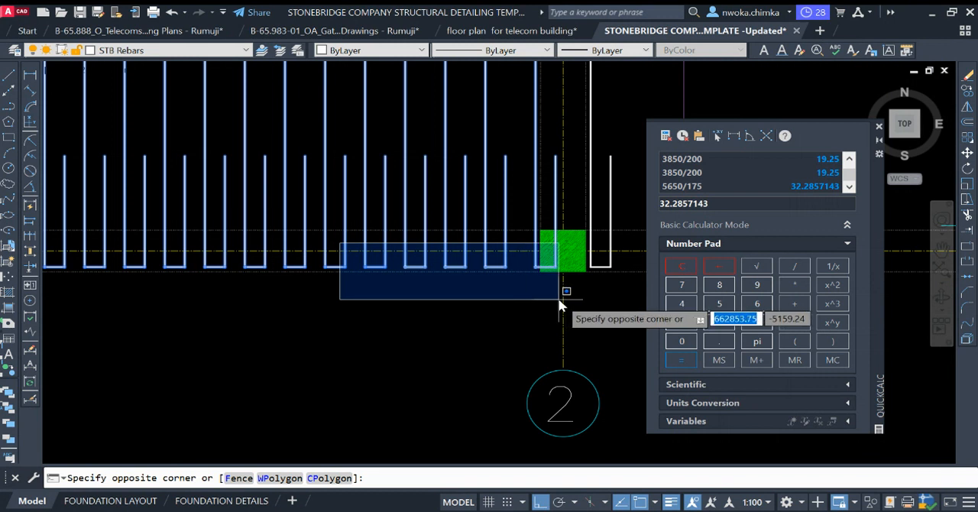
pyautogui.click(559, 300)
pyautogui.scroll(-4, 532, 314)
# Step: Compare the T12-01 bottom bar callout on the copied layout with the same callout on the original layout
pyautogui.moveTo(46, 165); pyautogui.dragTo(212, 213, button='middle')
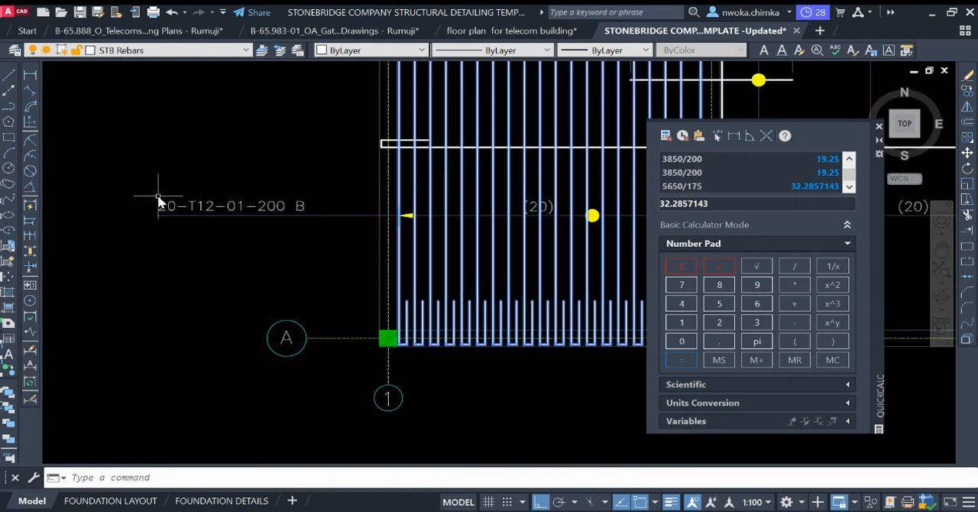
pyautogui.scroll(-5, 493, 258)
pyautogui.scroll(-2, 407, 242)
pyautogui.moveTo(187, 245); pyautogui.dragTo(384, 242, button='middle')
pyautogui.scroll(7, 175, 237)
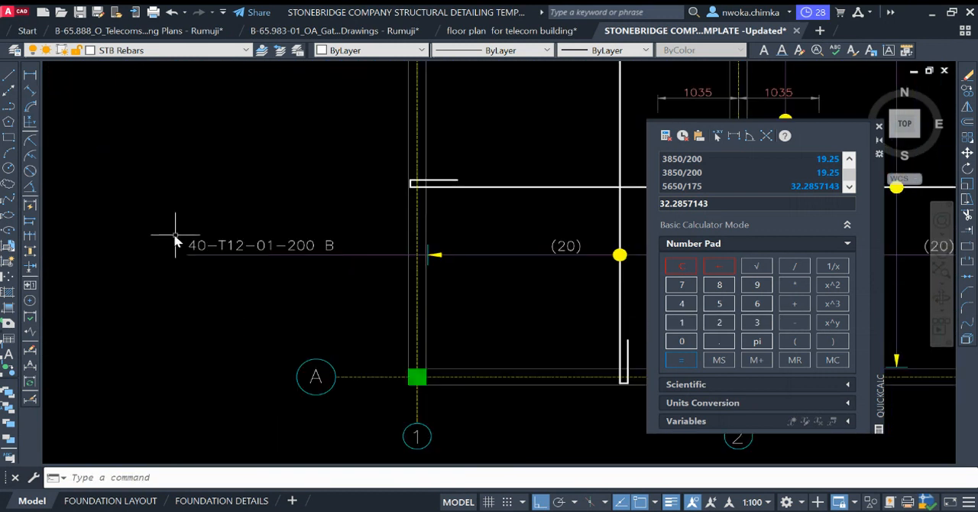
pyautogui.scroll(-2, 182, 246)
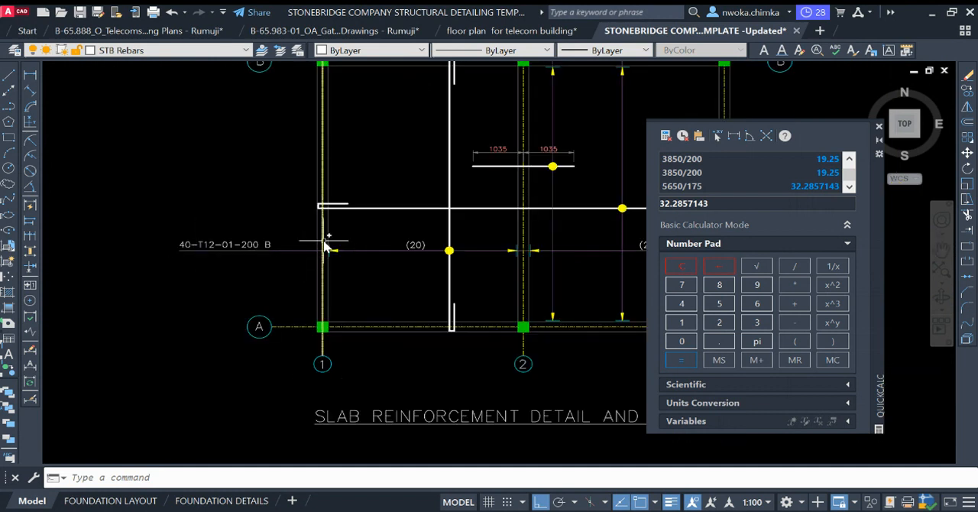
pyautogui.scroll(-4, 327, 243)
pyautogui.scroll(-3, 459, 244)
# Step: Add all remaining grid B hooks between grids 1 and 2 to the selection so the bay's bar set is complete
pyautogui.scroll(9, 250, 220)
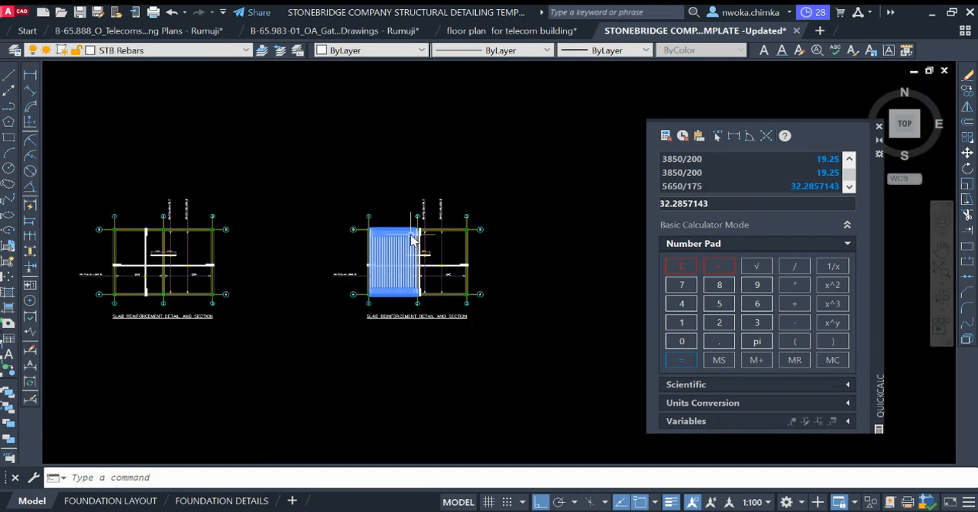
pyautogui.click(237, 197)
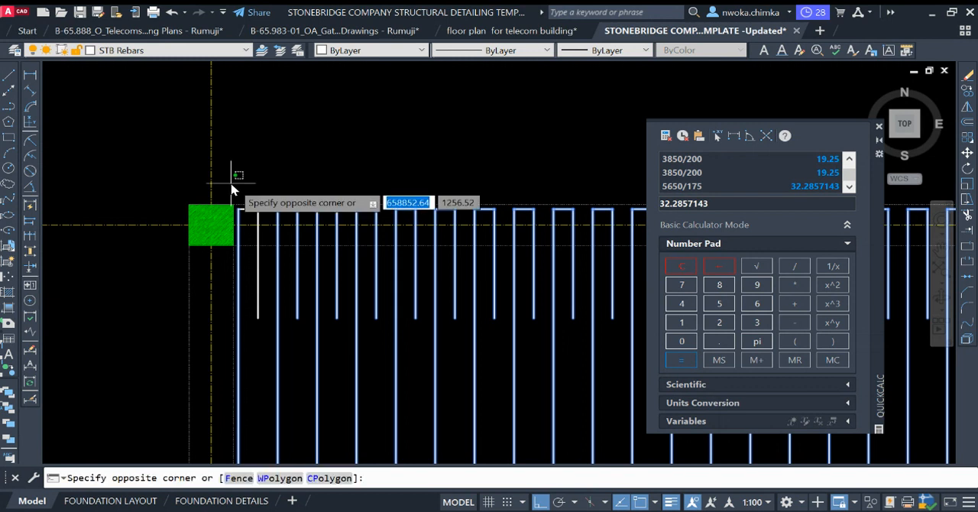
pyautogui.scroll(-3, 237, 192)
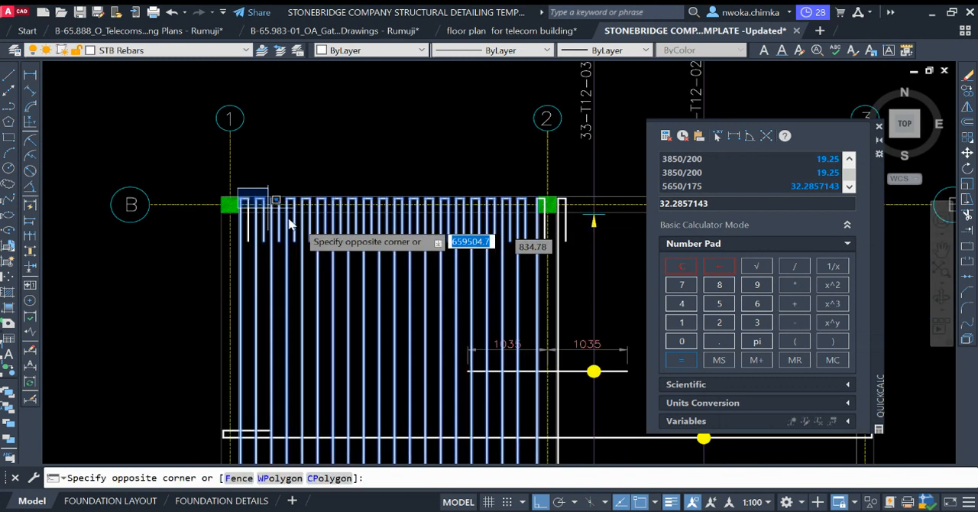
pyautogui.click(552, 266)
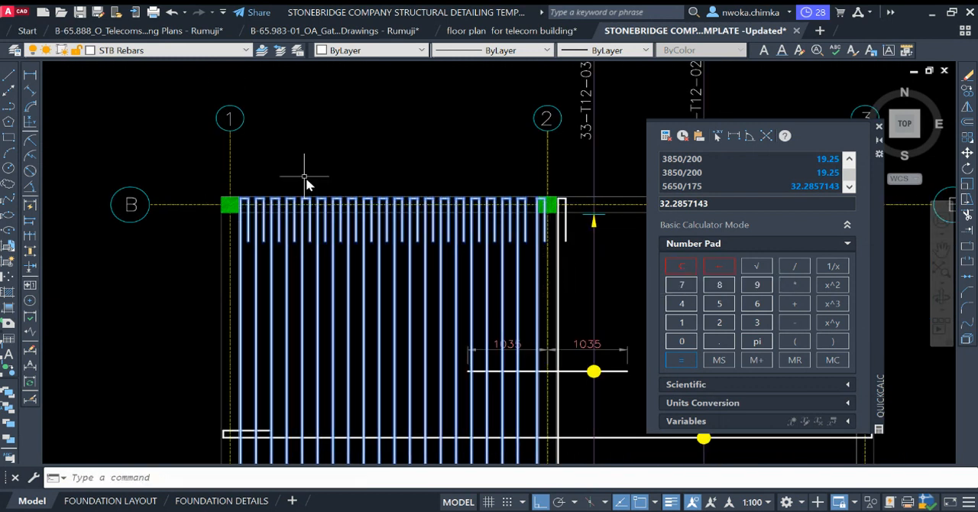
pyautogui.scroll(-3, 459, 218)
pyautogui.scroll(4, 430, 193)
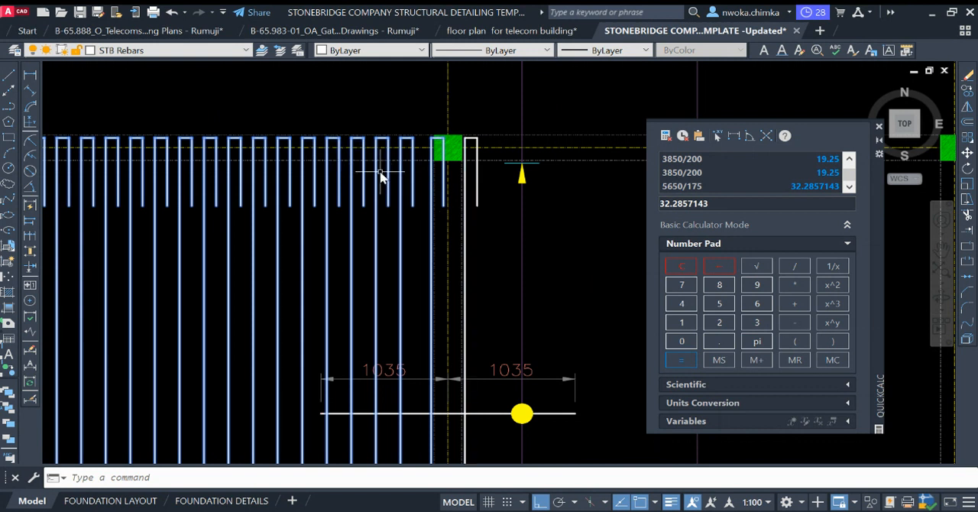
# Step: Copy the selected hooked bars from the top midpoint of column B1 to that of column B2, filling the bay between grids 2 and 3
pyautogui.press('Return')
pyautogui.scroll(-4, 462, 181)
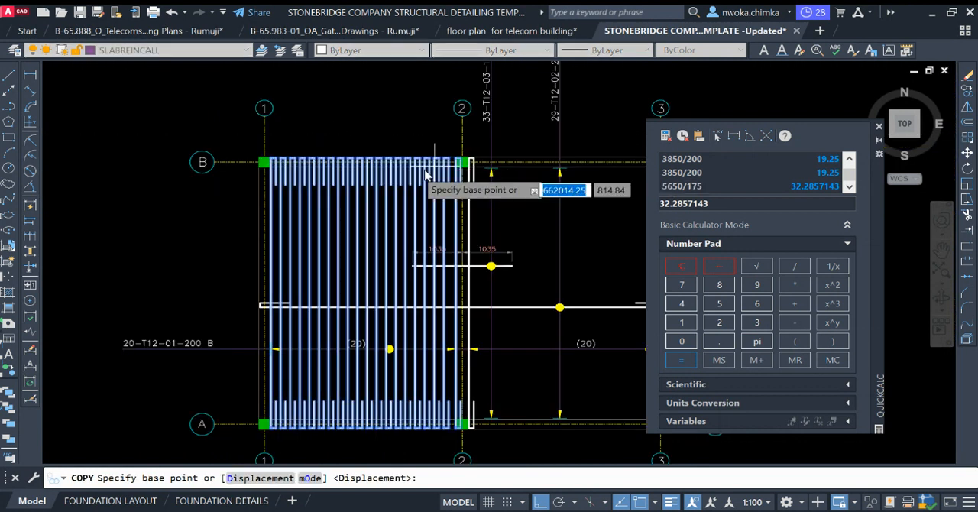
pyautogui.scroll(5, 264, 156)
pyautogui.scroll(2, 275, 156)
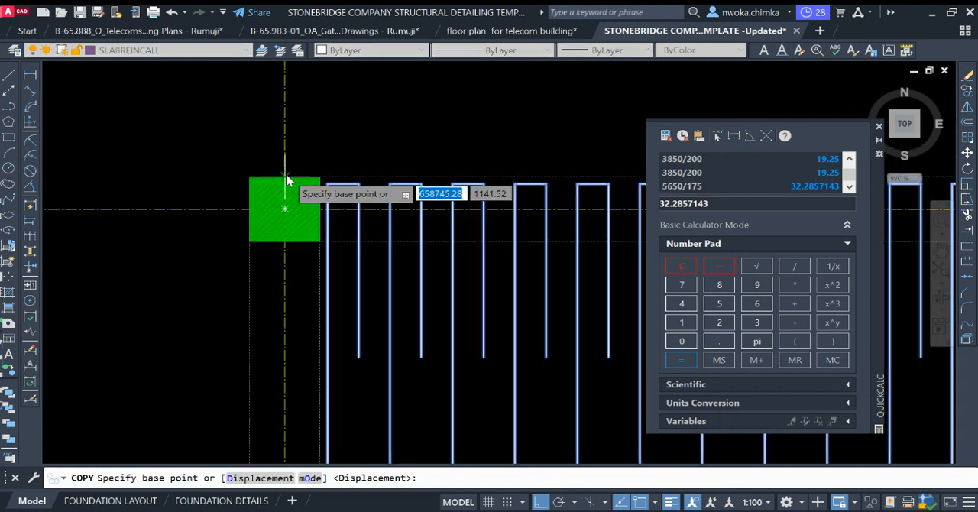
pyautogui.click(285, 177)
pyautogui.scroll(-4, 214, 160)
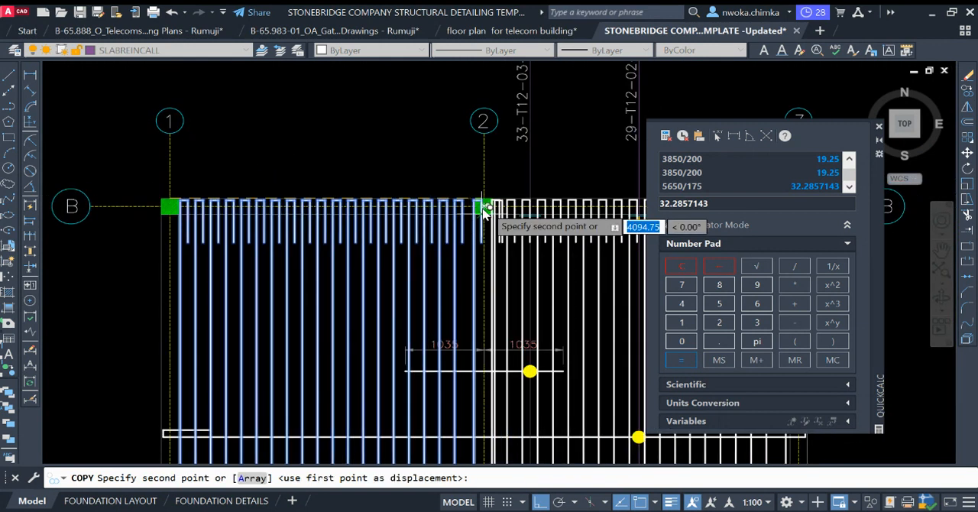
pyautogui.scroll(4, 484, 200)
pyautogui.click(486, 194)
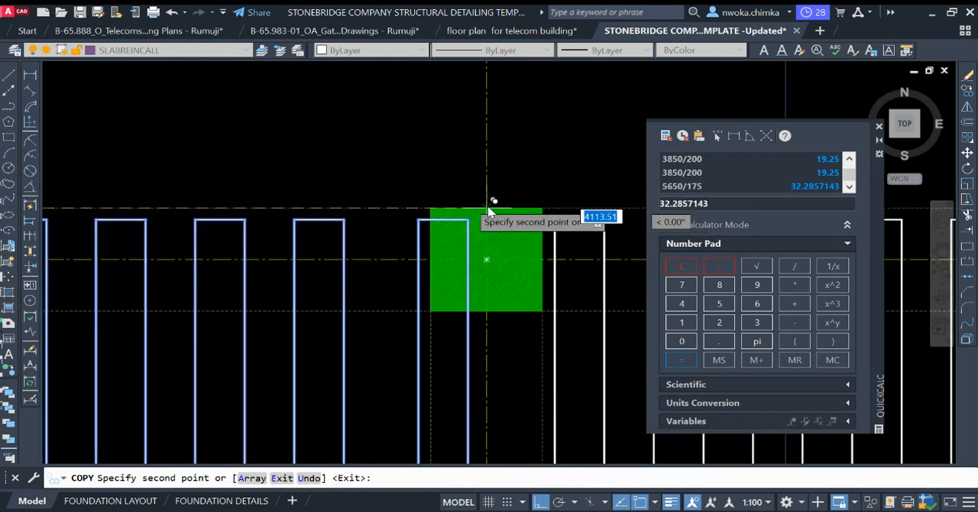
pyautogui.scroll(-5, 281, 155)
pyautogui.click(283, 153)
pyautogui.press('Return')
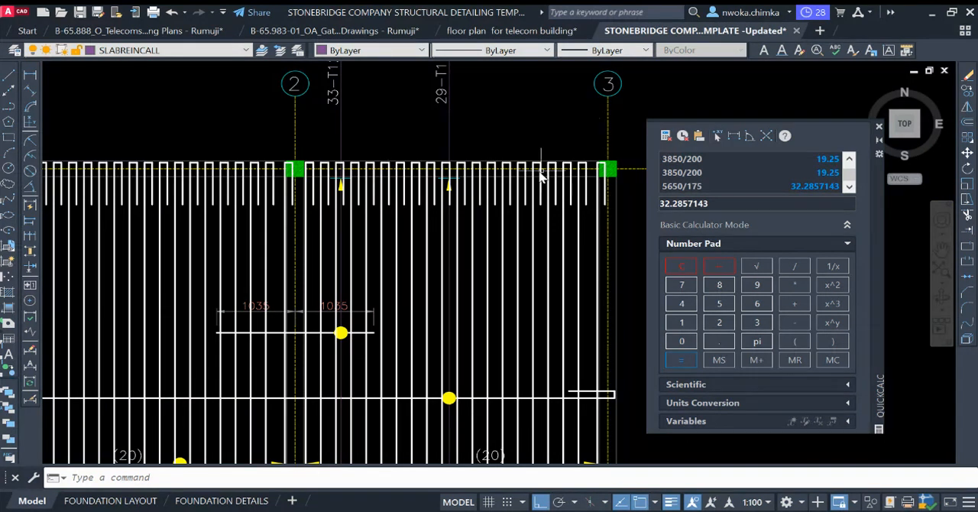
# Step: Select the long horizontal bar spanning grids 1 to 3, including the hooked ends at both grids
pyautogui.scroll(-3, 541, 177)
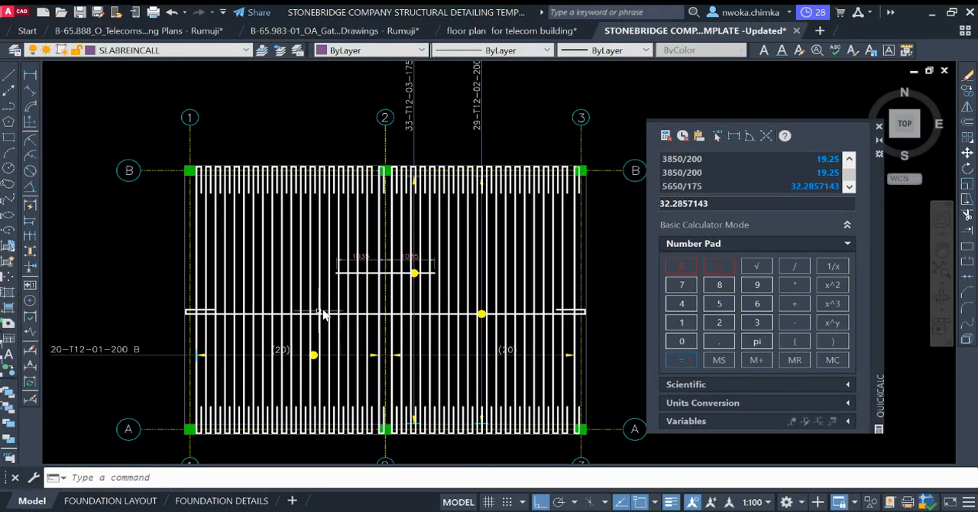
pyautogui.moveTo(329, 323); pyautogui.dragTo(319, 238, button='middle')
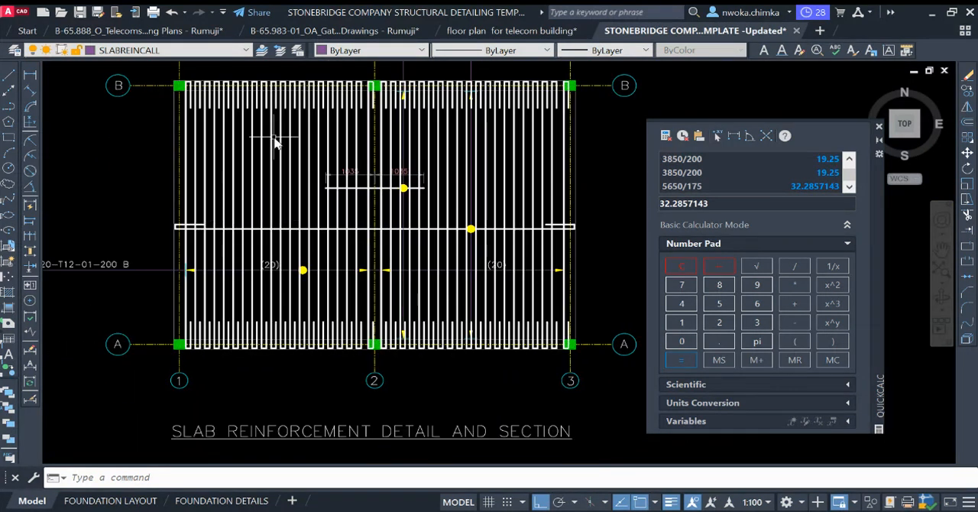
pyautogui.moveTo(425, 197); pyautogui.dragTo(425, 216, button='middle')
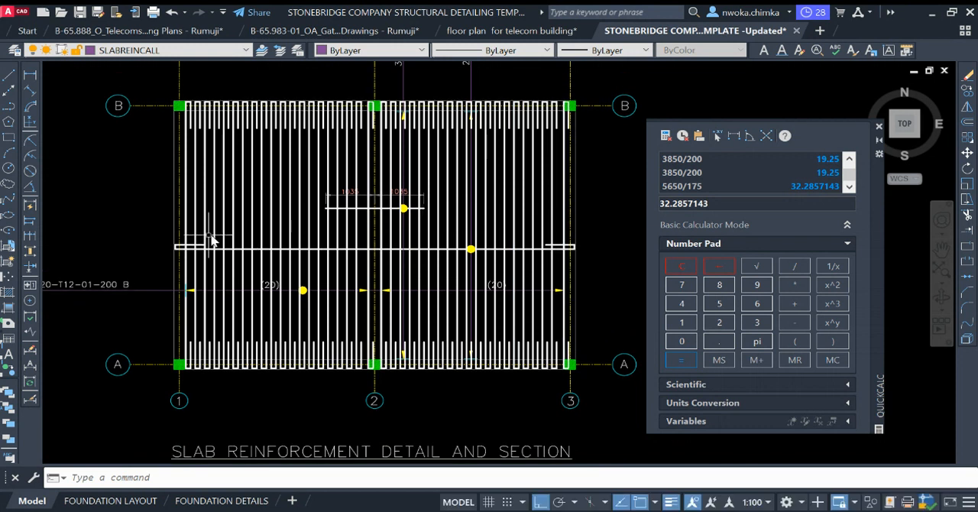
pyautogui.scroll(2, 169, 240)
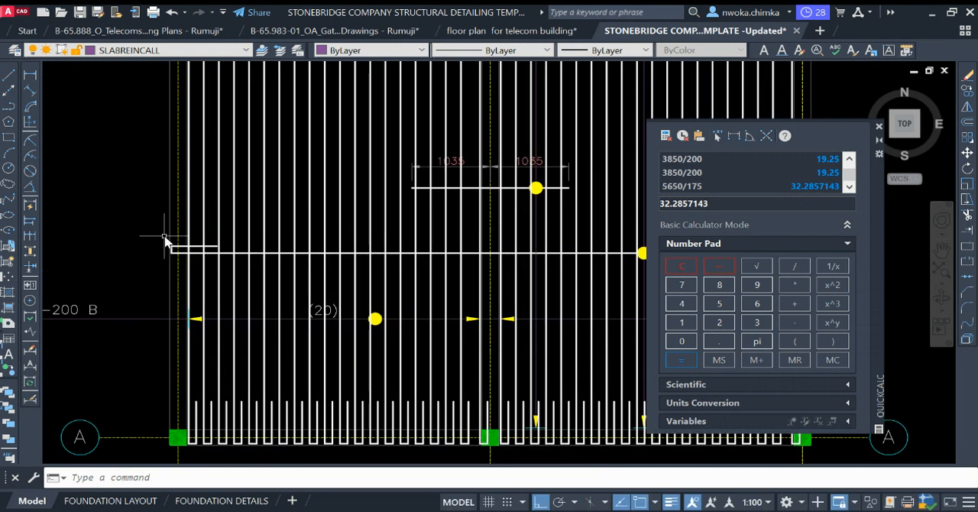
pyautogui.click(277, 269)
pyautogui.scroll(2, 271, 261)
pyautogui.scroll(-4, 261, 278)
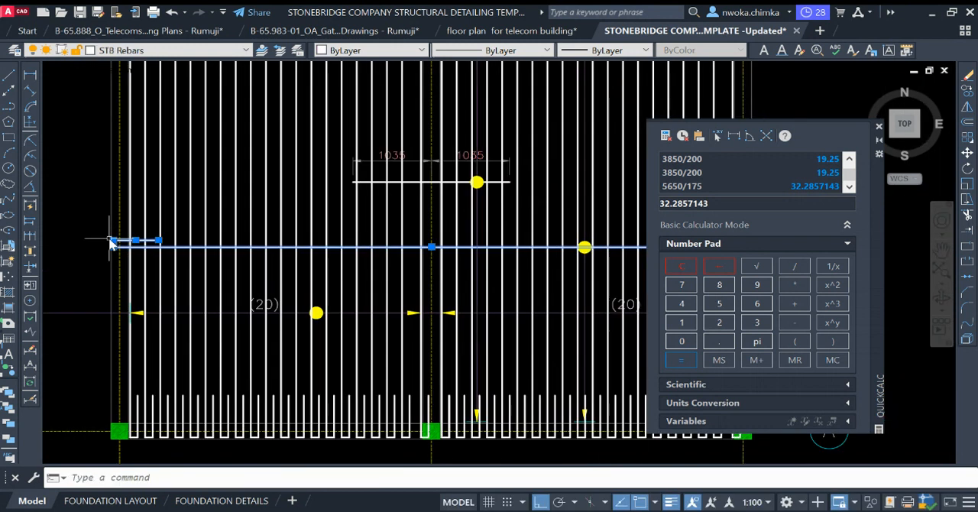
pyautogui.scroll(3, 328, 241)
pyautogui.click(349, 221)
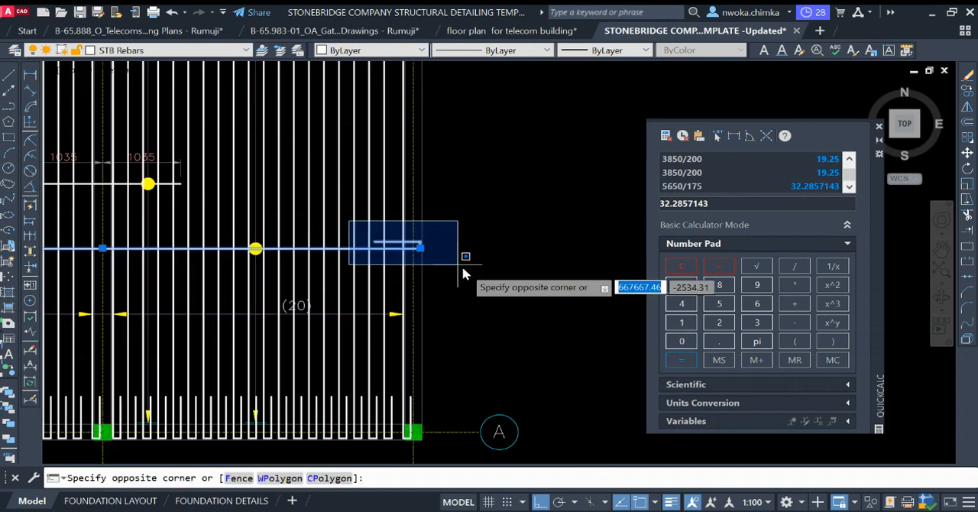
pyautogui.click(459, 264)
# Step: Set the colour of the selected horizontal hooked bar to red 237,31,36
pyautogui.scroll(-4, 503, 252)
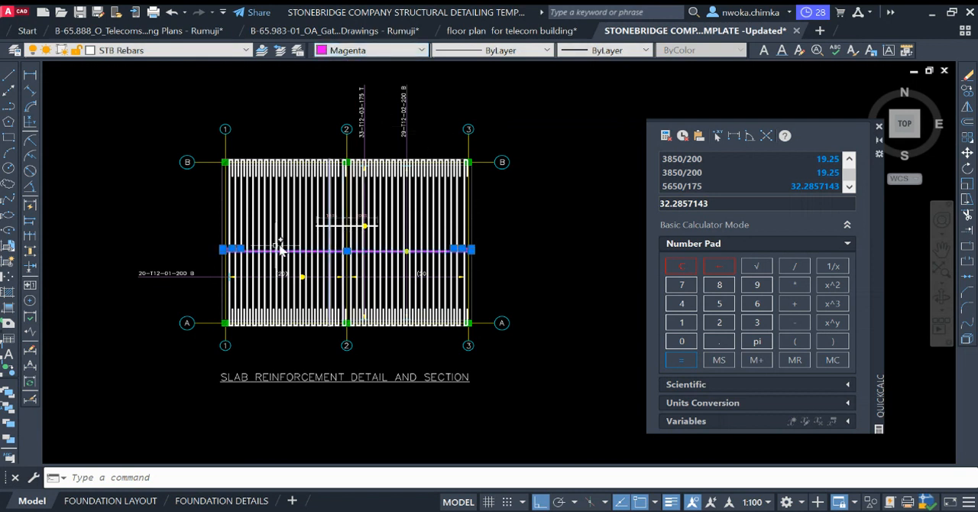
pyautogui.scroll(2, 249, 249)
pyautogui.scroll(-2, 364, 199)
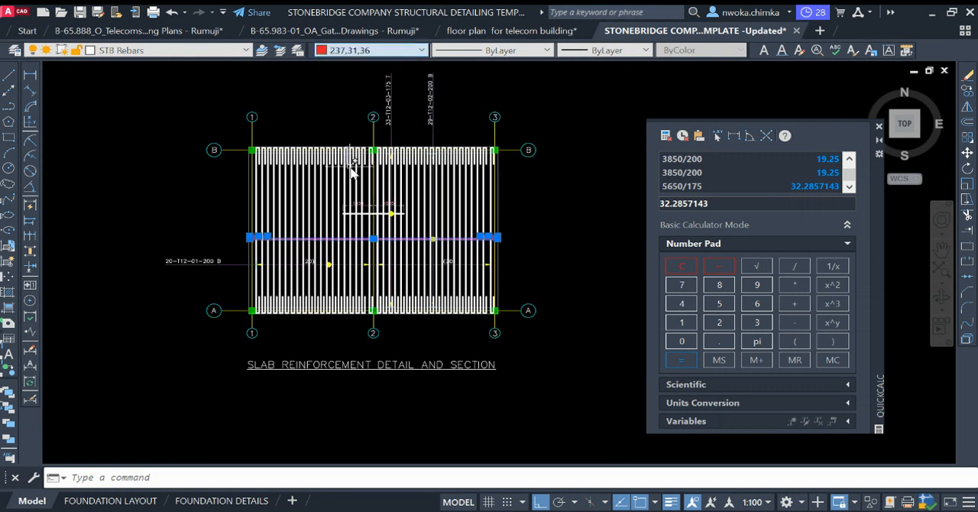
pyautogui.scroll(4, 340, 233)
pyautogui.scroll(-2, 260, 235)
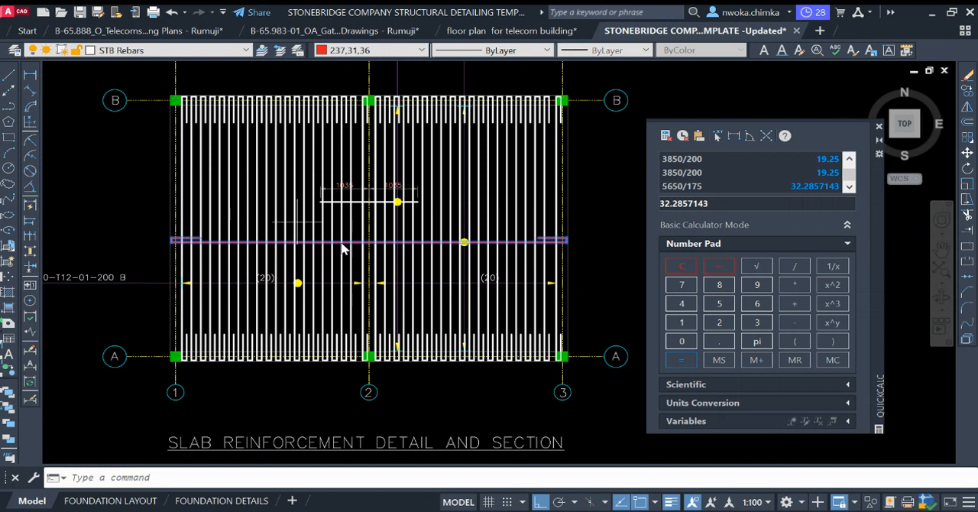
# Step: Move the red hooked bar straight down from the yellow dot to the 29-T12-02 range line's arrow tip near grid A
pyautogui.write('m')
pyautogui.press('space')
pyautogui.scroll(7, 465, 251)
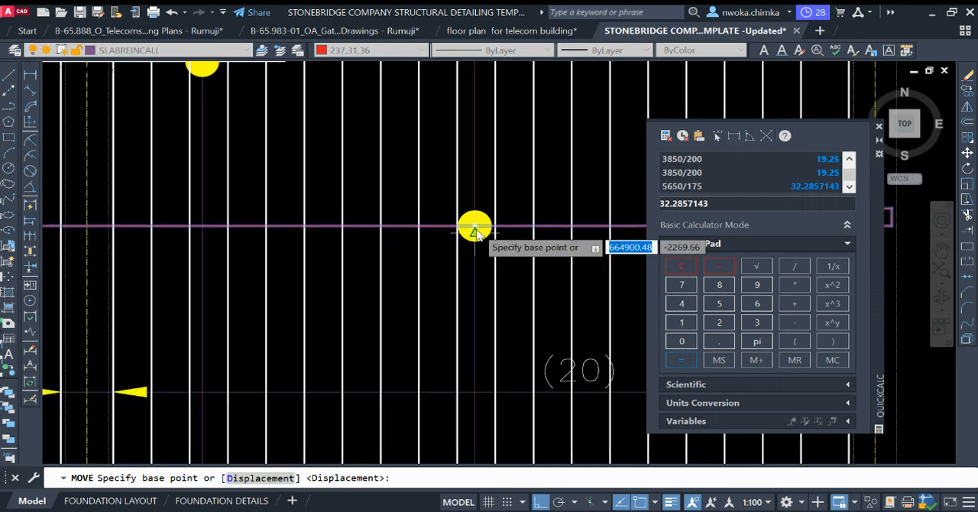
pyautogui.click(473, 233)
pyautogui.scroll(-4, 462, 214)
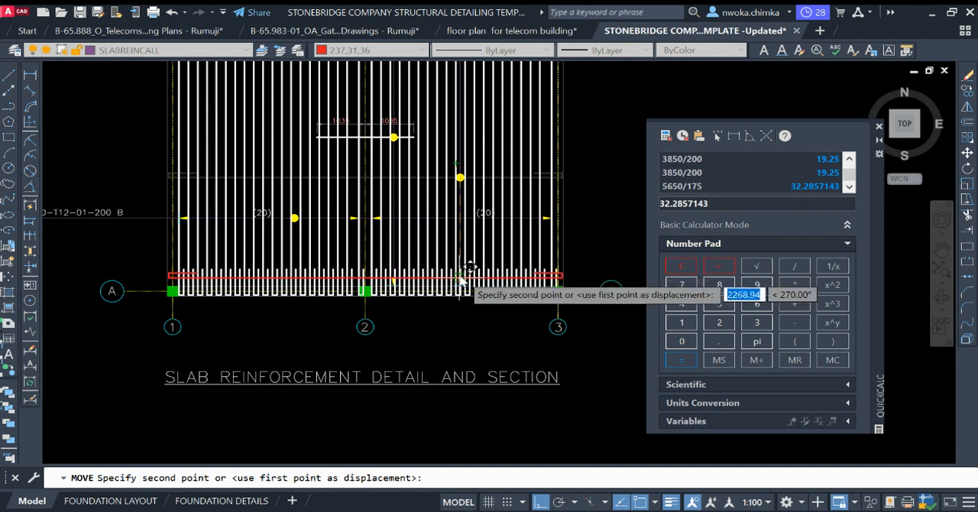
pyautogui.scroll(7, 466, 279)
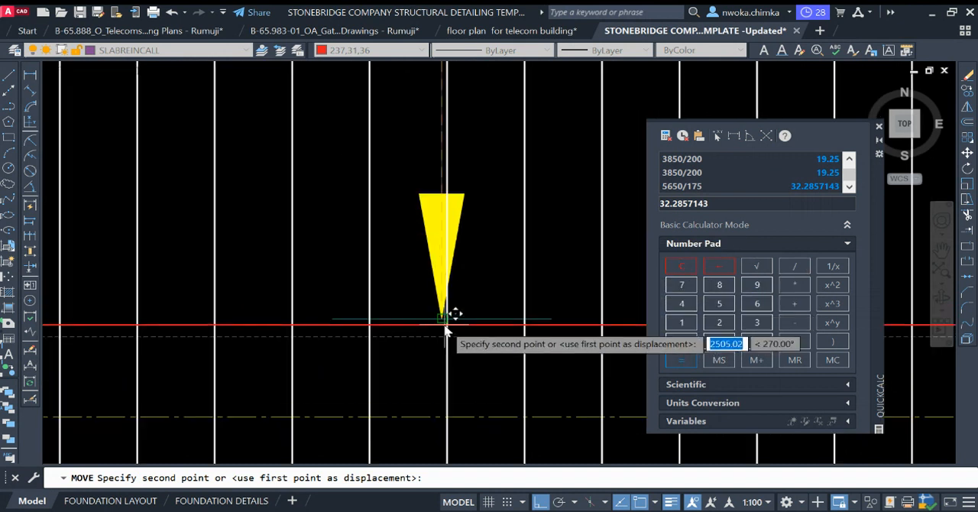
pyautogui.click(447, 322)
pyautogui.scroll(-2, 415, 292)
pyautogui.scroll(-4, 419, 282)
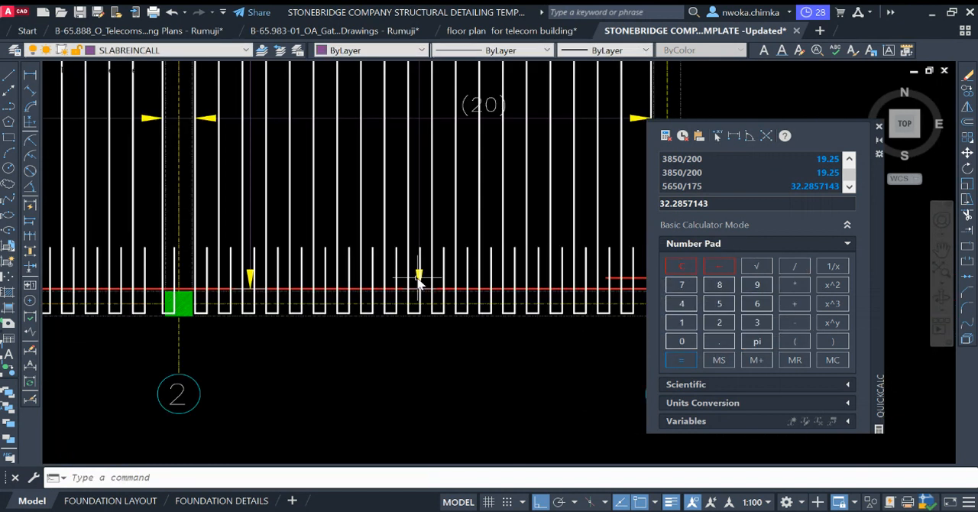
# Step: Select the red bar along grid A with its hooks at grids 3 and 1 and bring it in front of the vertical bars
pyautogui.scroll(4, 560, 283)
pyautogui.click(575, 269)
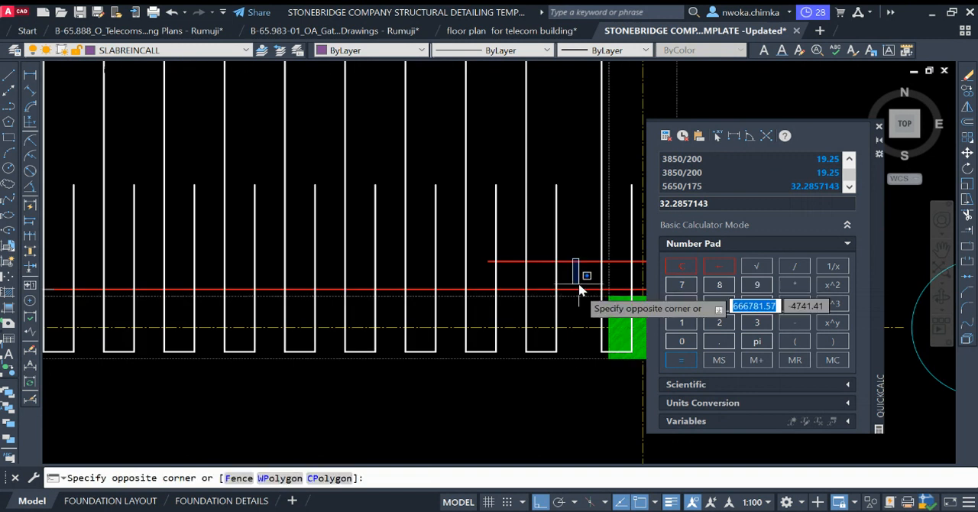
pyautogui.click(576, 292)
pyautogui.click(571, 262)
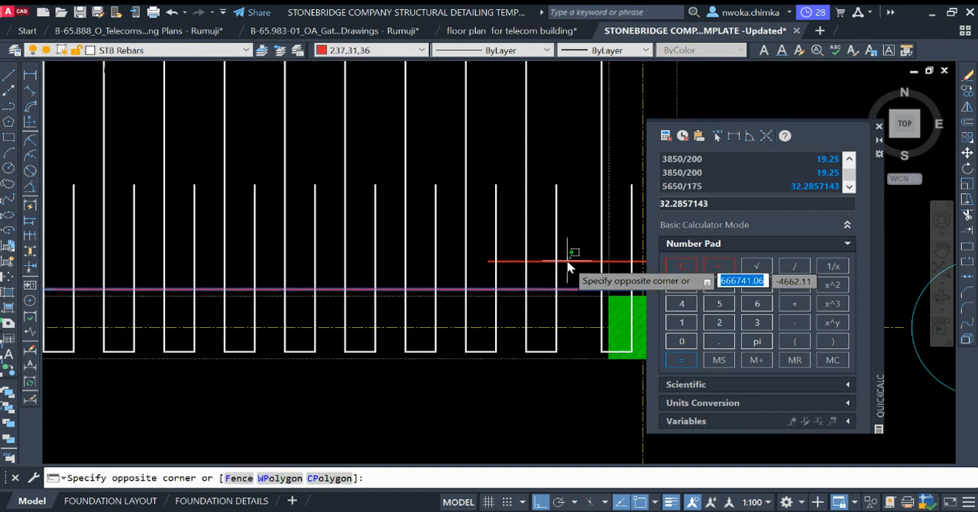
pyautogui.scroll(-4, 535, 256)
pyautogui.scroll(4, 477, 244)
pyautogui.click(546, 302)
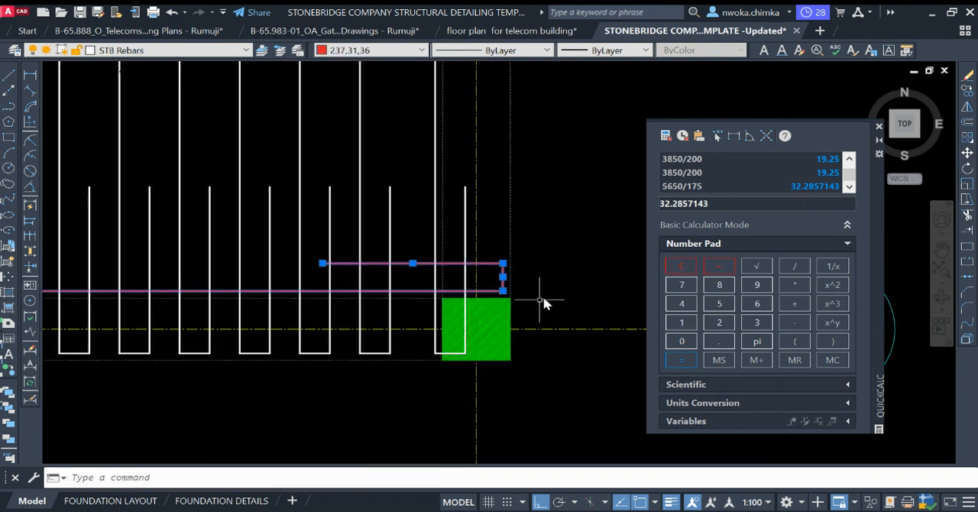
pyautogui.scroll(-4, 546, 302)
pyautogui.scroll(4, 382, 271)
pyautogui.click(163, 247)
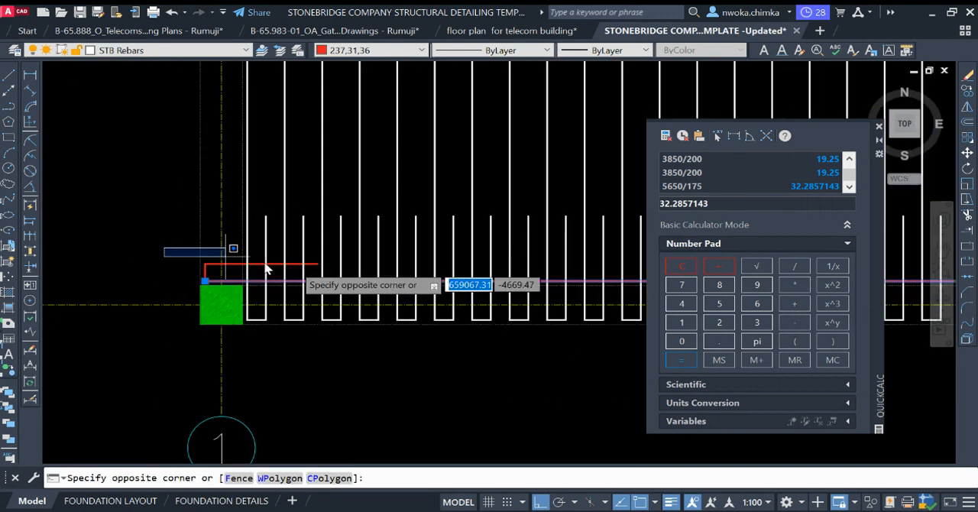
pyautogui.click(348, 285)
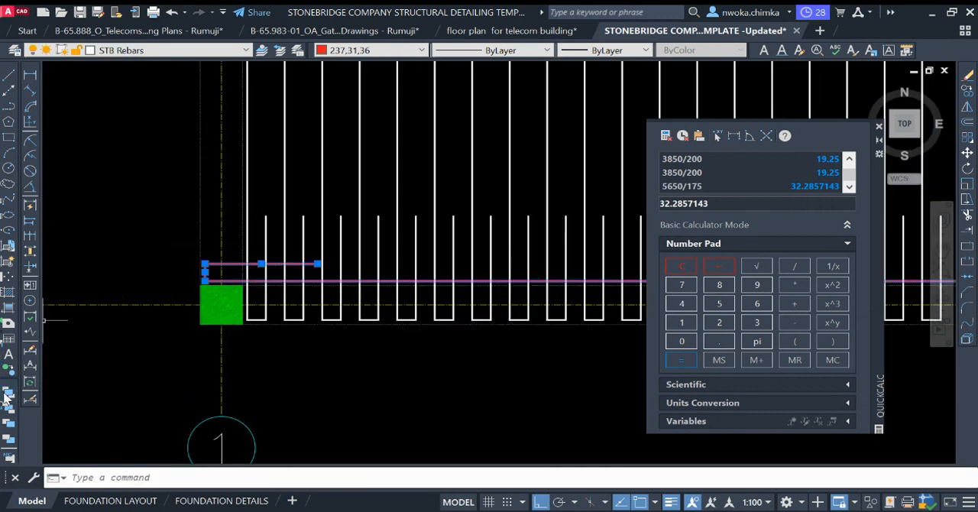
pyautogui.press('Escape')
# Step: Reselect the complete red bar near grid A, including the hook segments at grids 1 and 3
pyautogui.scroll(-3, 191, 264)
pyautogui.scroll(3, 181, 262)
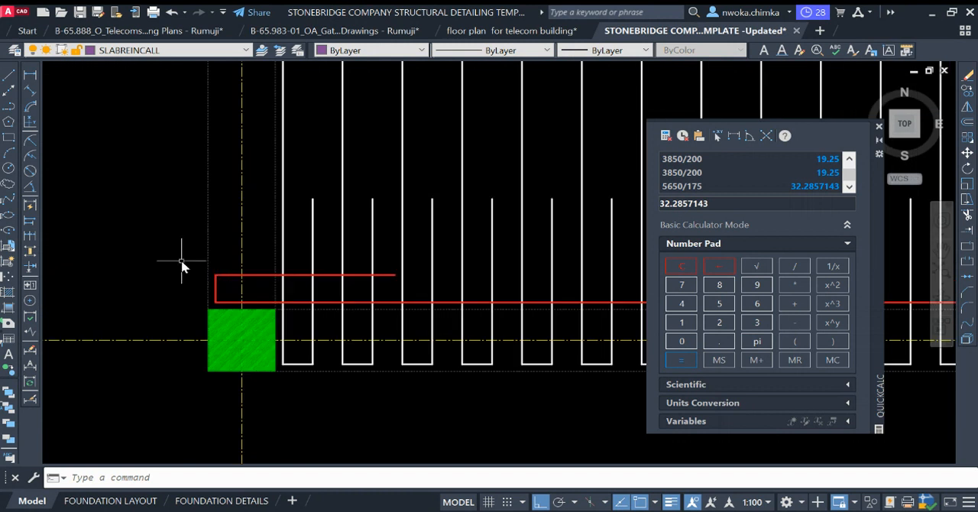
pyautogui.click(181, 261)
pyautogui.click(464, 312)
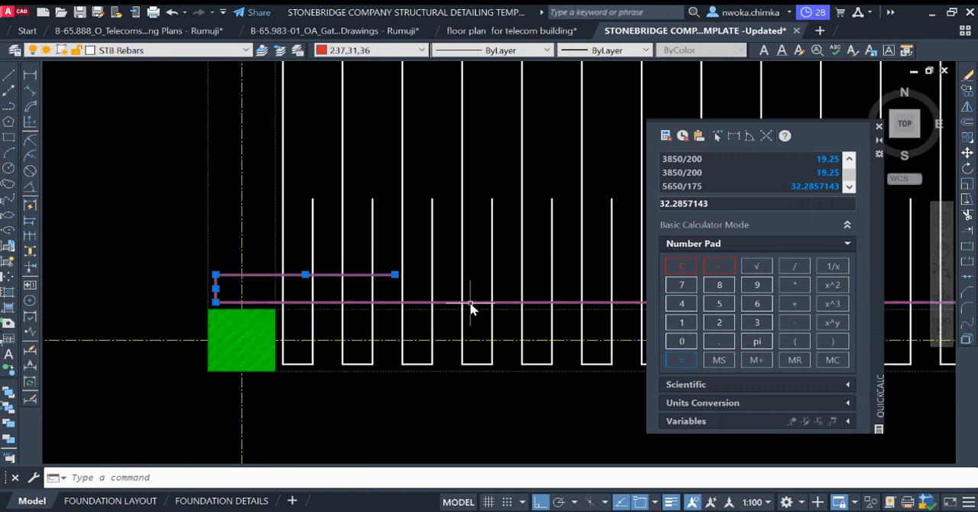
pyautogui.scroll(-2, 93, 264)
pyautogui.scroll(-5, 94, 256)
pyautogui.scroll(5, 519, 266)
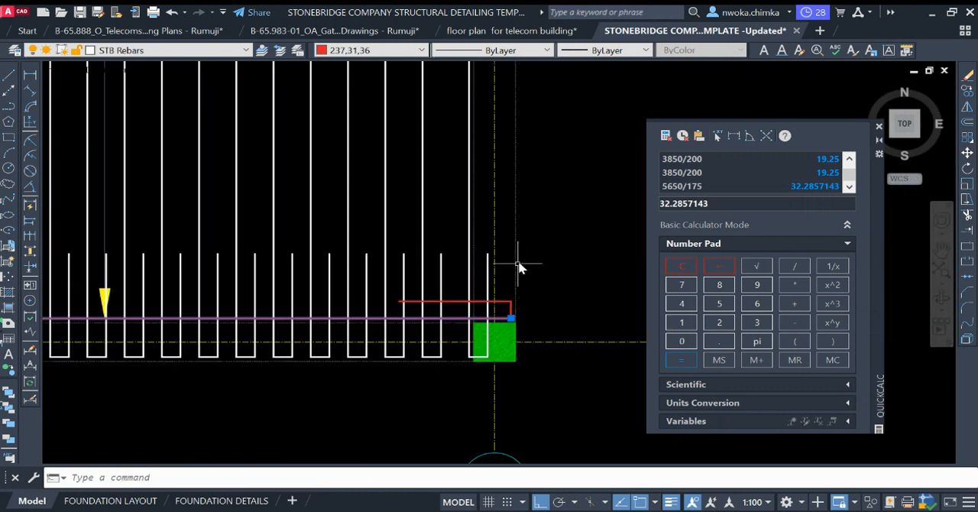
pyautogui.click(394, 281)
pyautogui.click(545, 324)
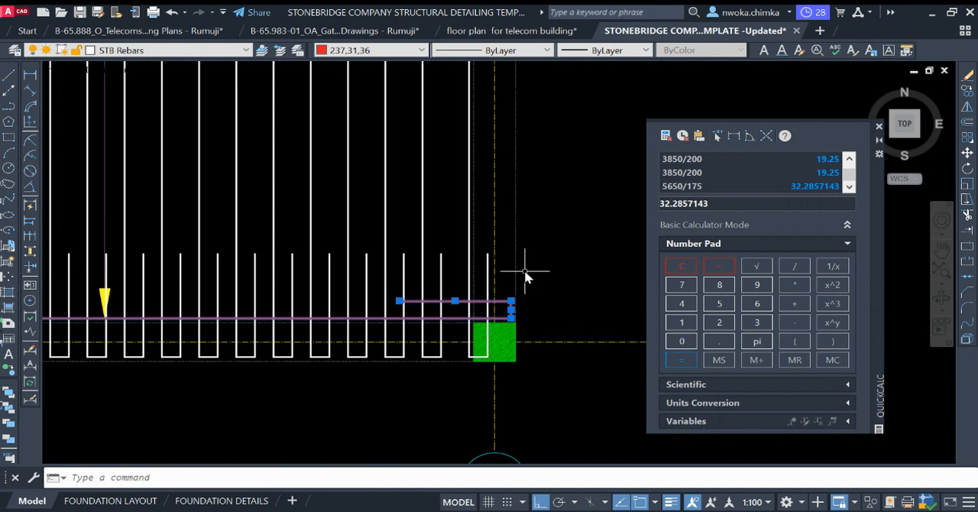
# Step: Copy the selected red hooked bar upward from grid A at offsets of 200, 400, 600 and 800
pyautogui.press('Return')
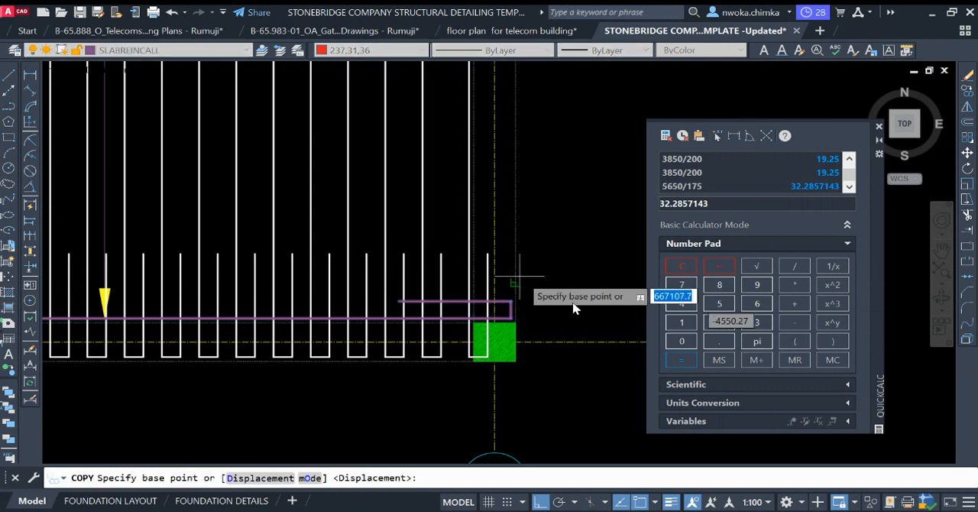
pyautogui.scroll(-2, 450, 327)
pyautogui.scroll(-4, 371, 328)
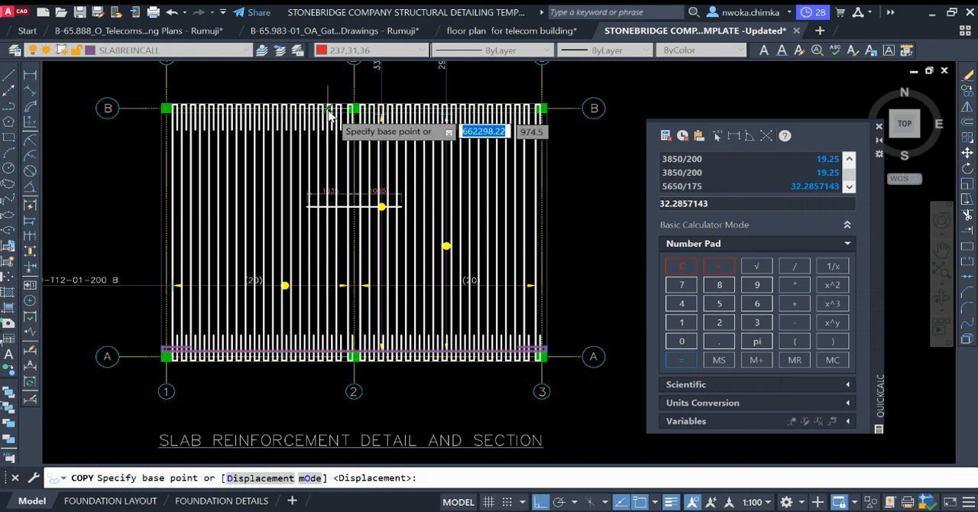
pyautogui.scroll(6, 248, 330)
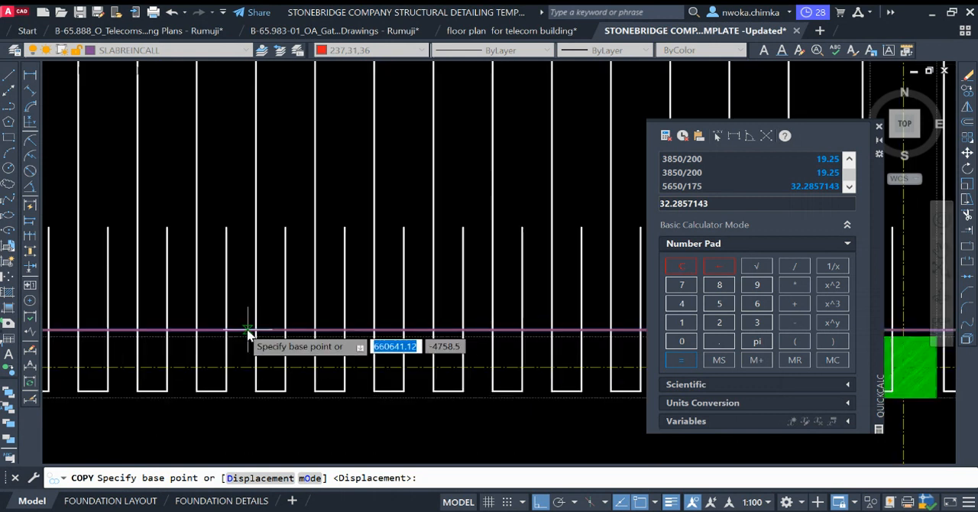
pyautogui.click(239, 331)
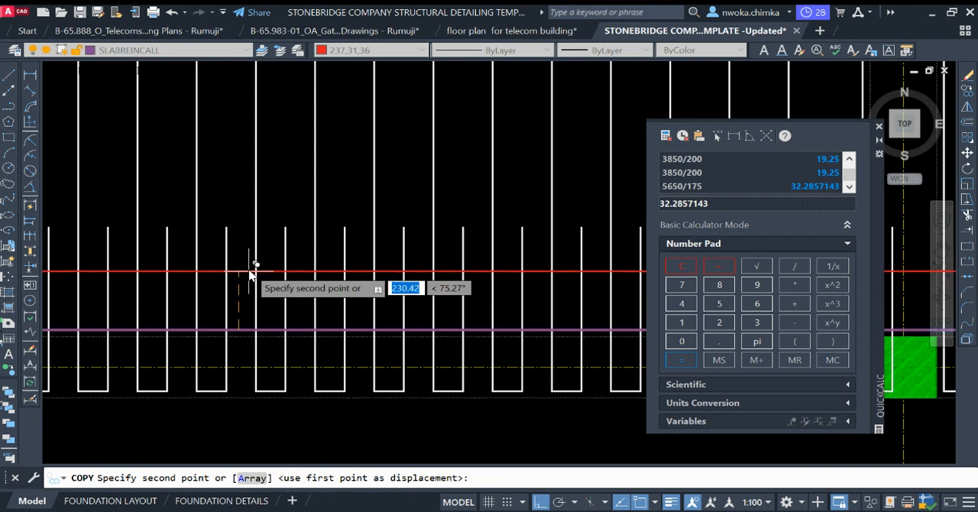
pyautogui.write('200')
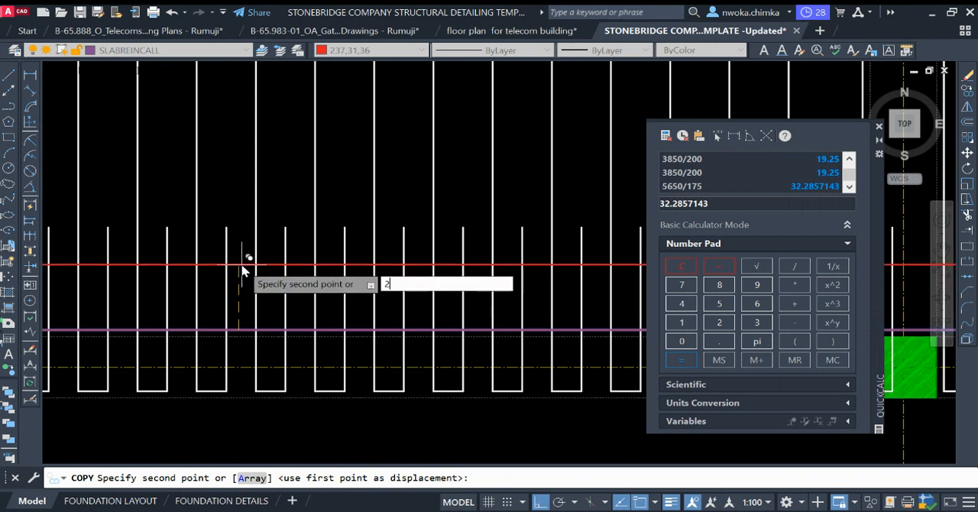
pyautogui.press('Return')
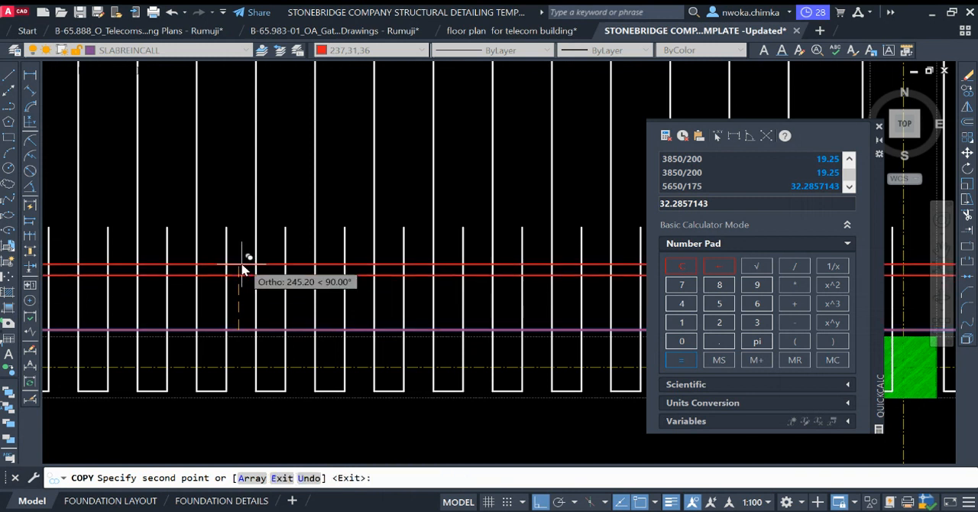
pyautogui.write('400')
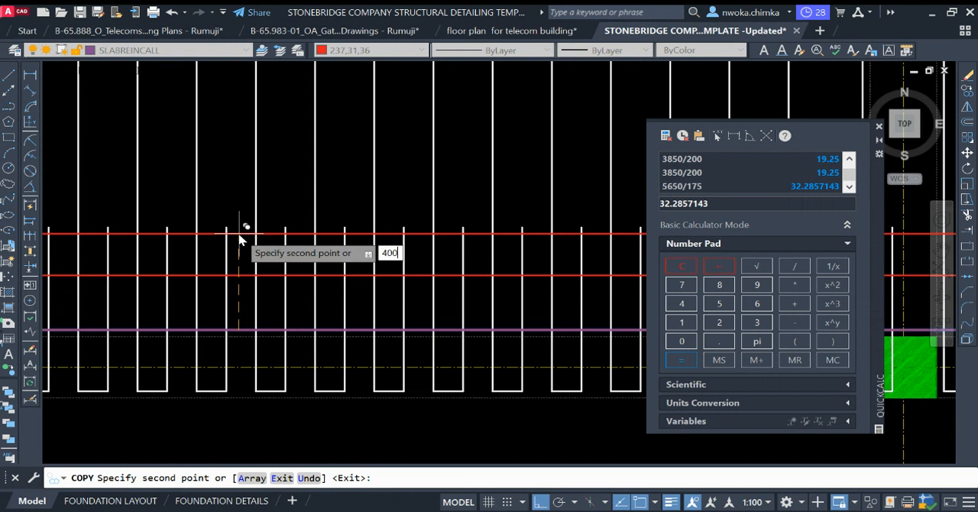
pyautogui.press('Return')
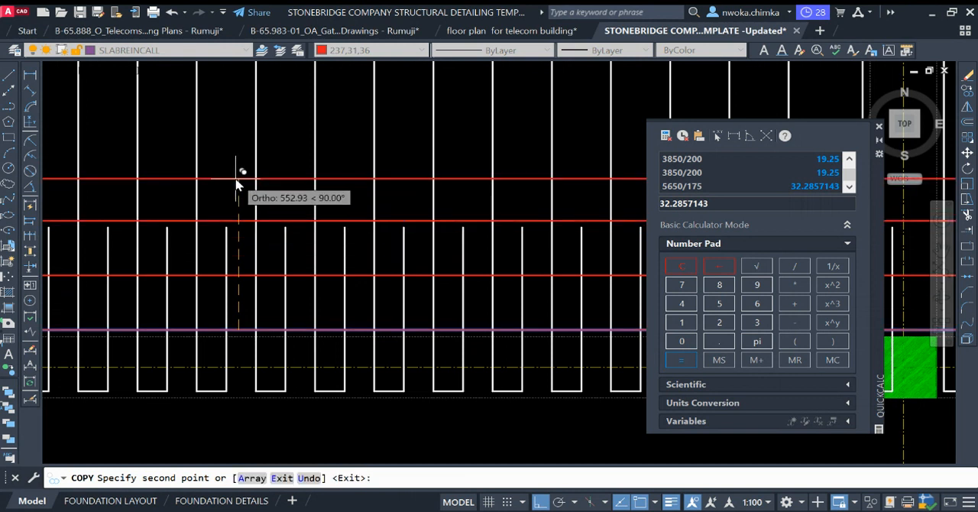
pyautogui.write('600')
pyautogui.press('Return')
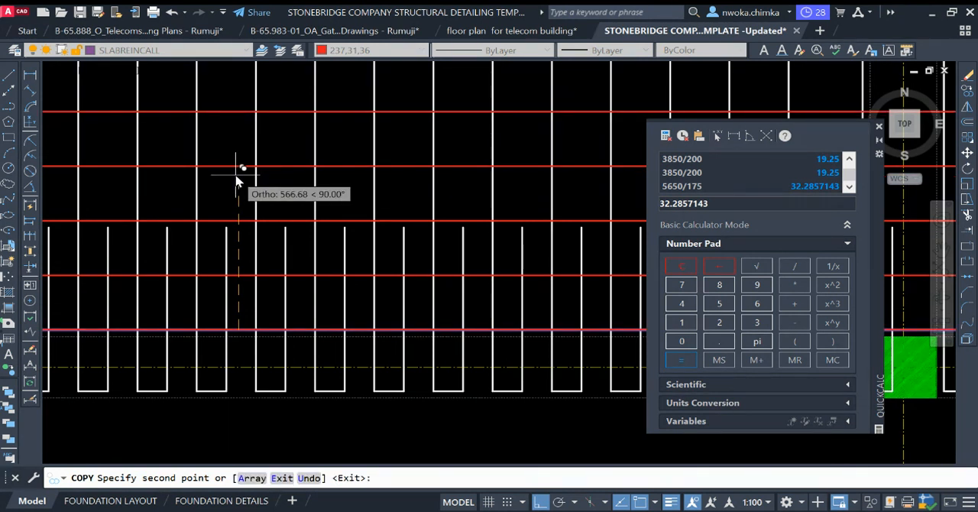
# Step: Copy the red hooked bar upward from grid A at offsets of 100, 1200 and 1400
pyautogui.write('100')
pyautogui.press('BackSpace')
pyautogui.press('BackSpace')
pyautogui.press('BackSpace')
pyautogui.write('1200')
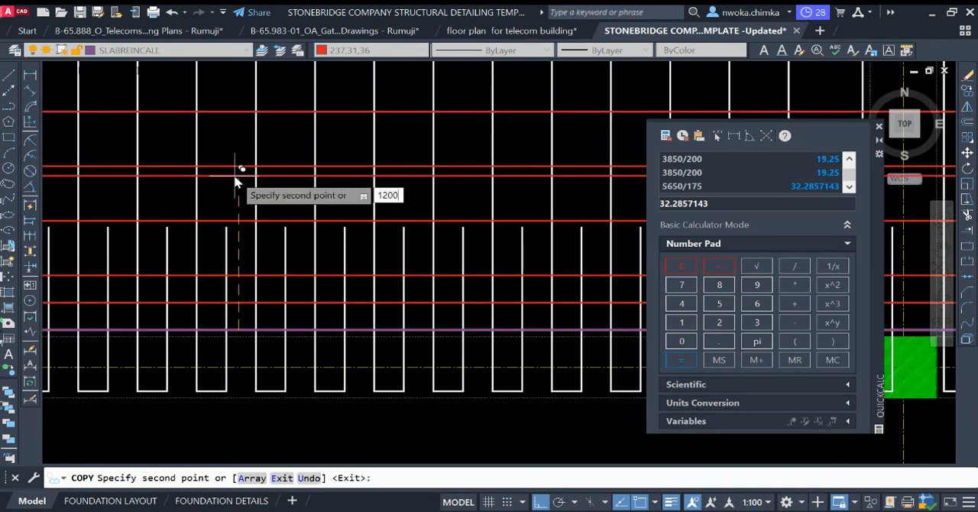
pyautogui.press('Return')
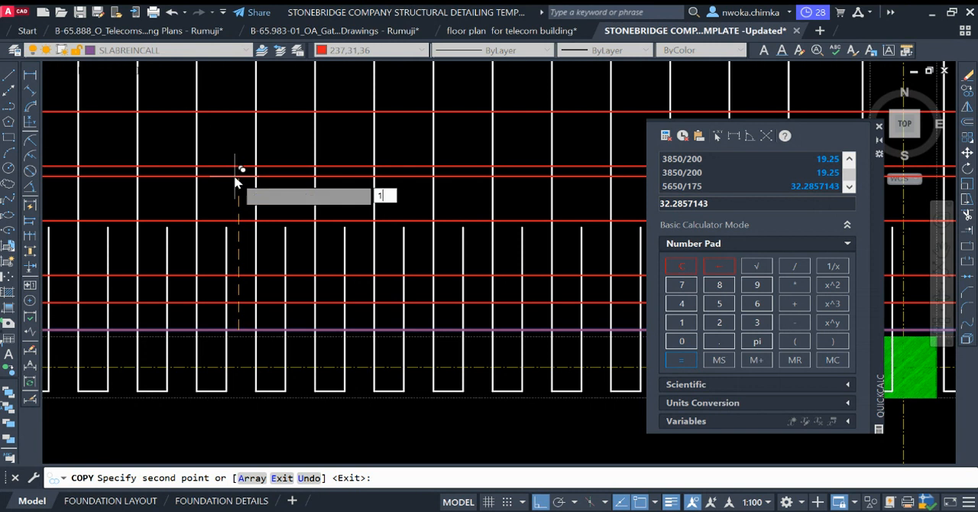
pyautogui.press('Return')
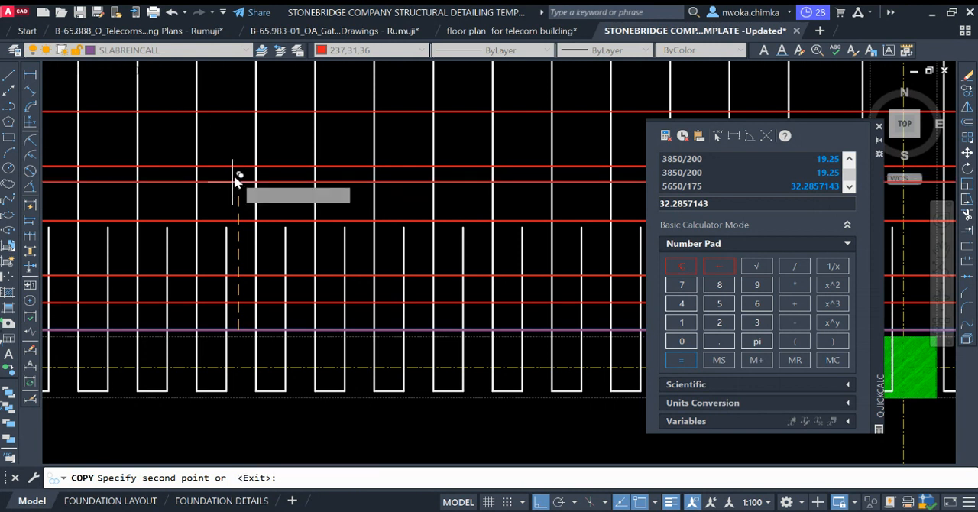
# Step: Place further copies of the red hooked bar above grid A at offsets of 1600, 1800 and 2000
pyautogui.write('160')
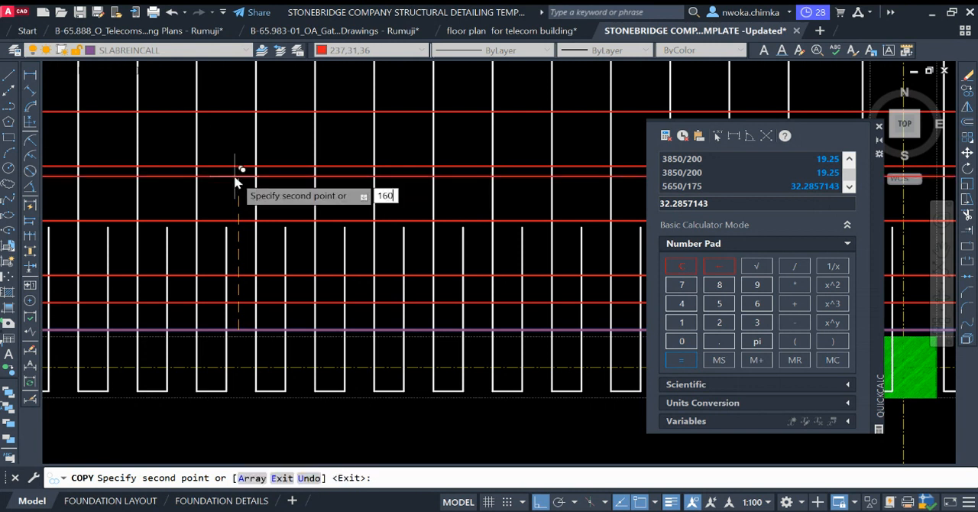
pyautogui.write('0')
pyautogui.press('Return')
pyautogui.write('18')
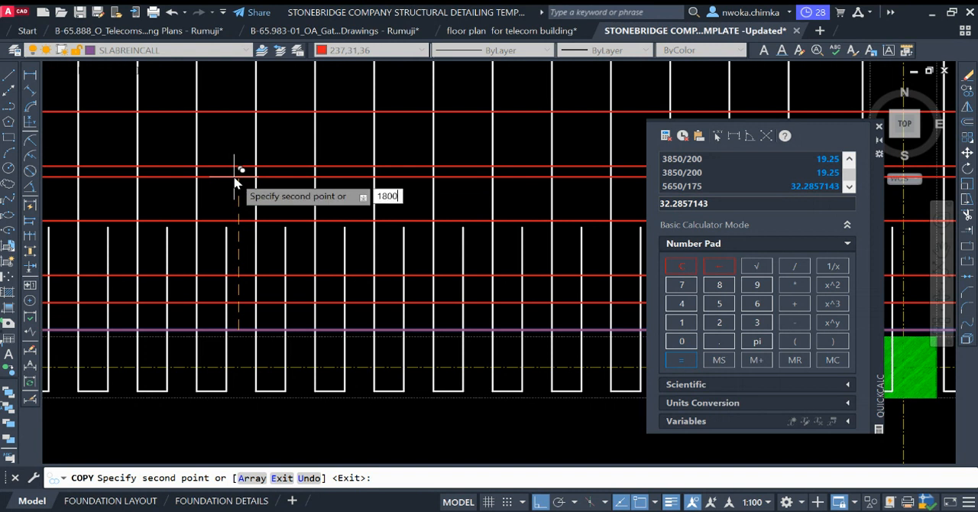
pyautogui.write('00')
pyautogui.press('Return')
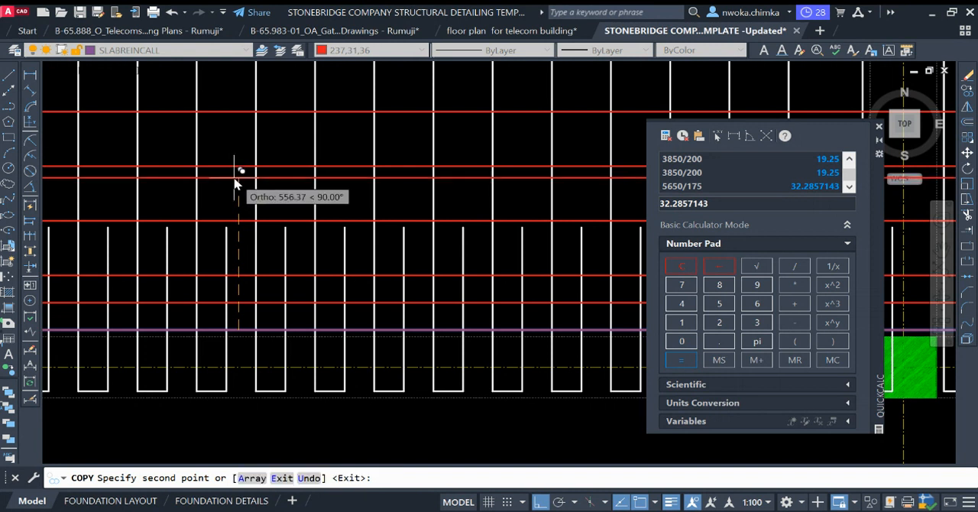
pyautogui.write('2')
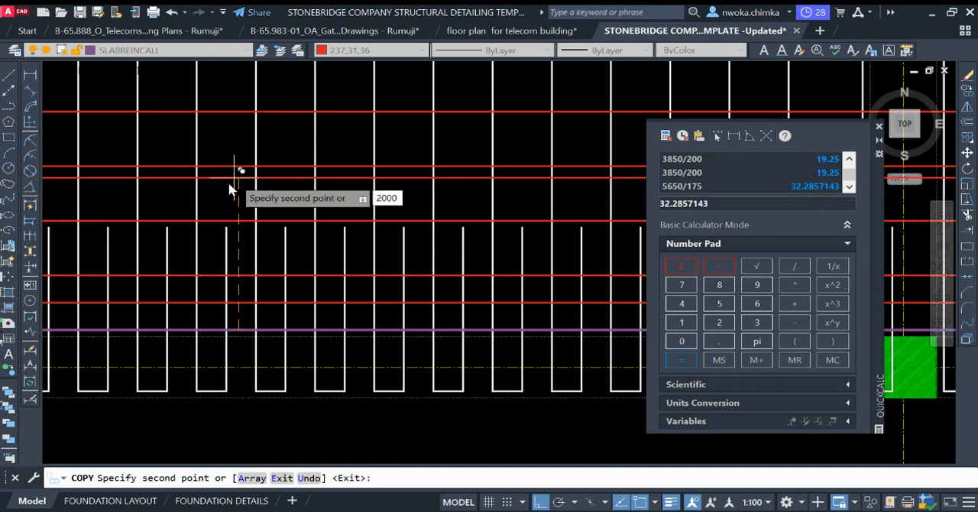
pyautogui.write('000')
pyautogui.press('Return')
# Step: Continue copying the red hooked bar above grid A at offsets of 2200 and 2400
pyautogui.scroll(-3, 238, 299)
pyautogui.scroll(2, 278, 263)
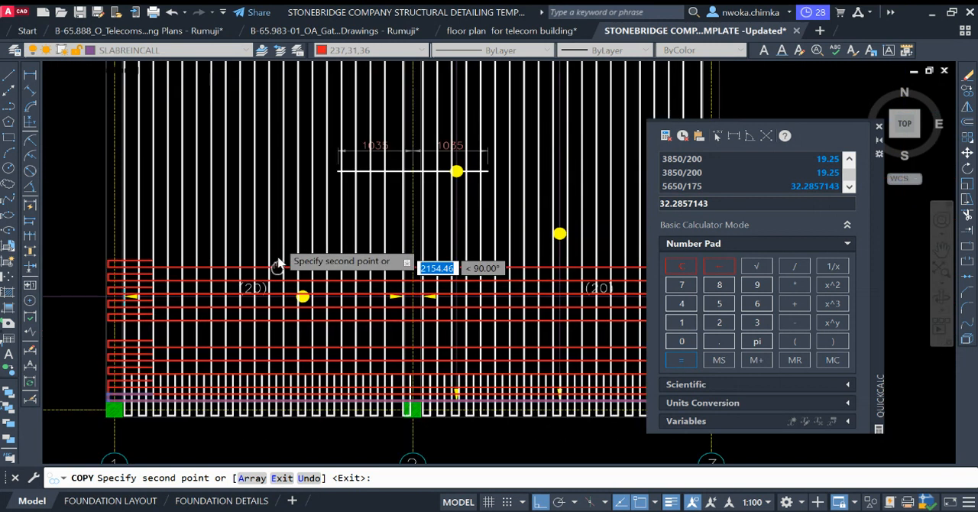
pyautogui.scroll(5, 278, 263)
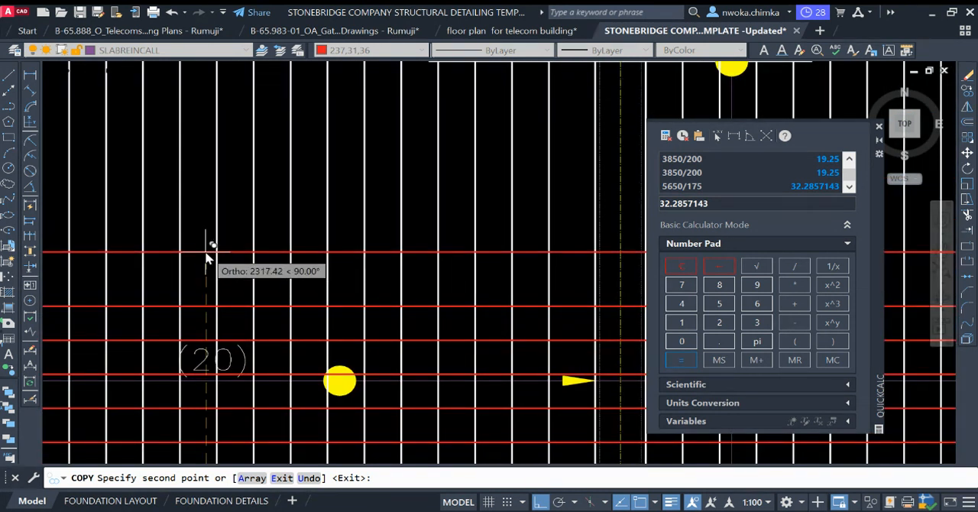
pyautogui.write('2200')
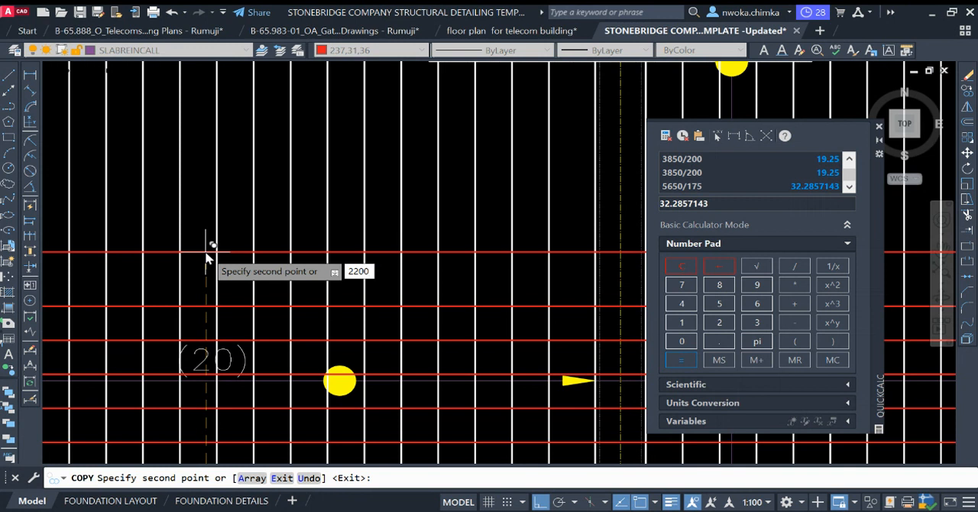
pyautogui.press('BackSpace')
pyautogui.press('BackSpace')
pyautogui.press('BackSpace')
pyautogui.press('BackSpace')
pyautogui.write('2')
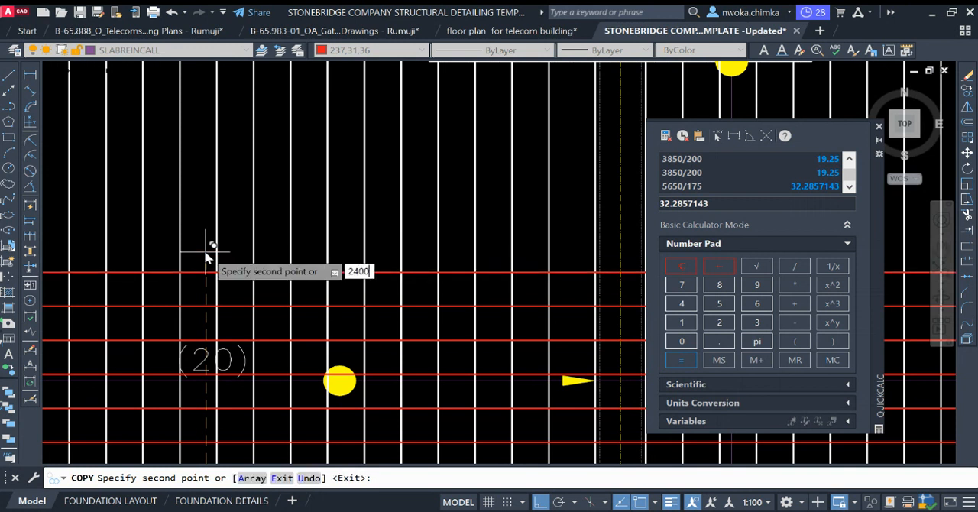
pyautogui.write('400')
pyautogui.press('BackSpace')
pyautogui.press('BackSpace')
pyautogui.press('BackSpace')
pyautogui.press('BackSpace')
# Step: Place copies of the red hooked bar above grid A at offsets of 2600, 2800 and 300
pyautogui.write('26')
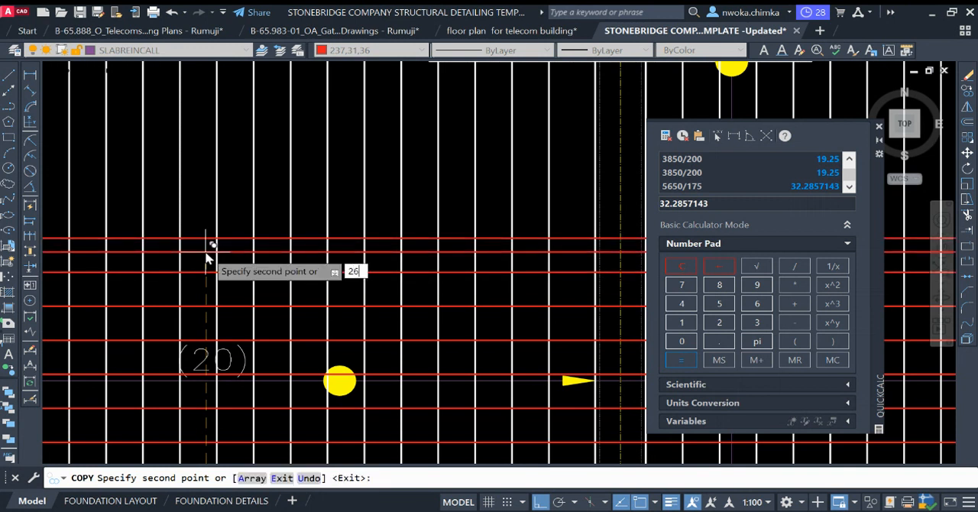
pyautogui.write('00')
pyautogui.press('Return')
pyautogui.write('2')
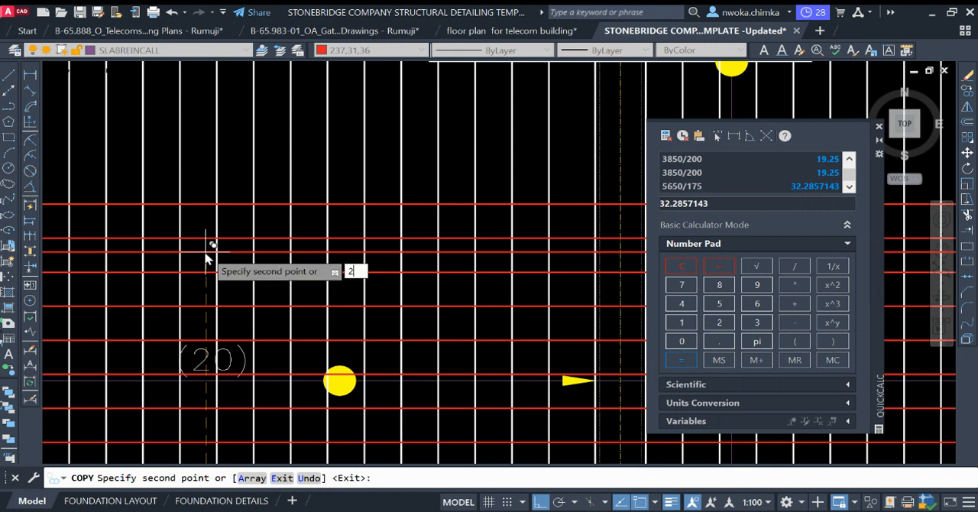
pyautogui.write('800')
pyautogui.press('Return')
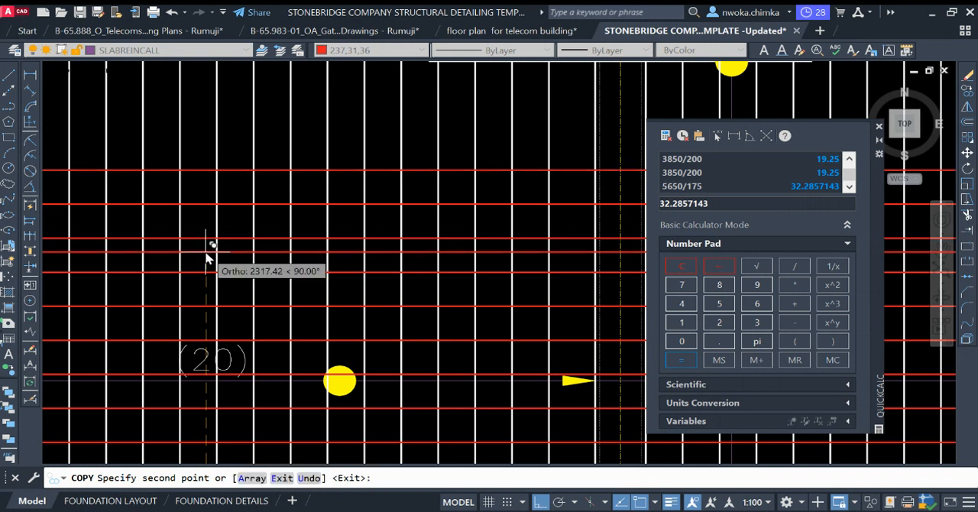
pyautogui.write('300')
# Step: Copy the red hooked bar upward from grid A at offsets of 3200, 3400, 3600, 3800 and 4000
pyautogui.scroll(-3, 229, 251)
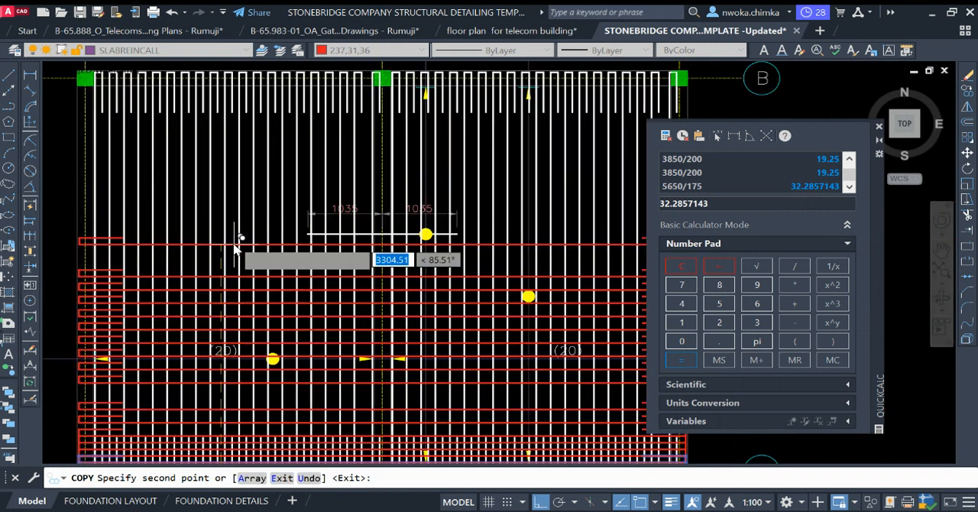
pyautogui.scroll(4, 218, 256)
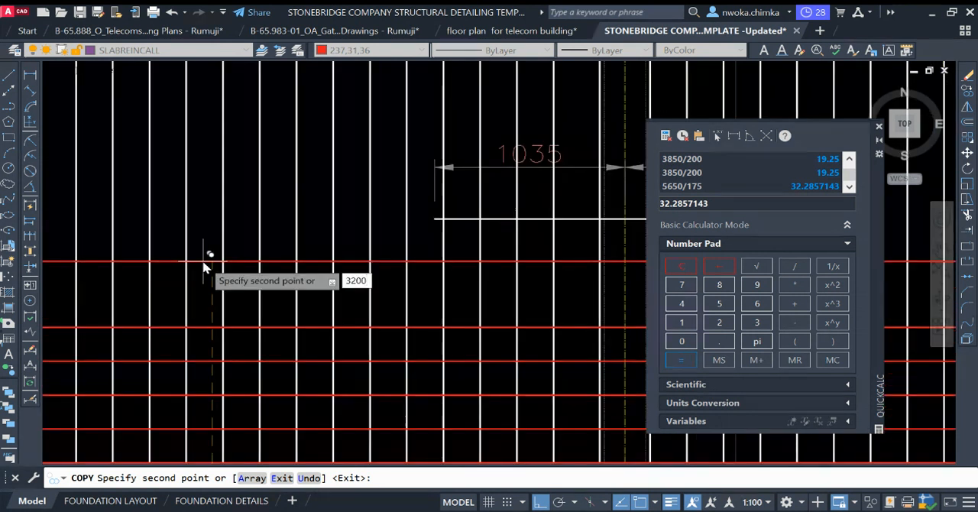
pyautogui.press('Return')
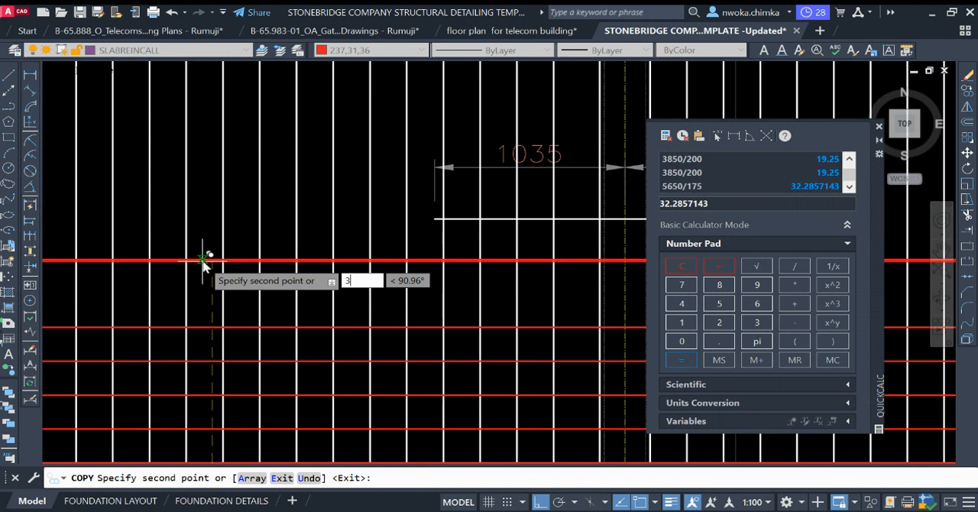
pyautogui.press('Return')
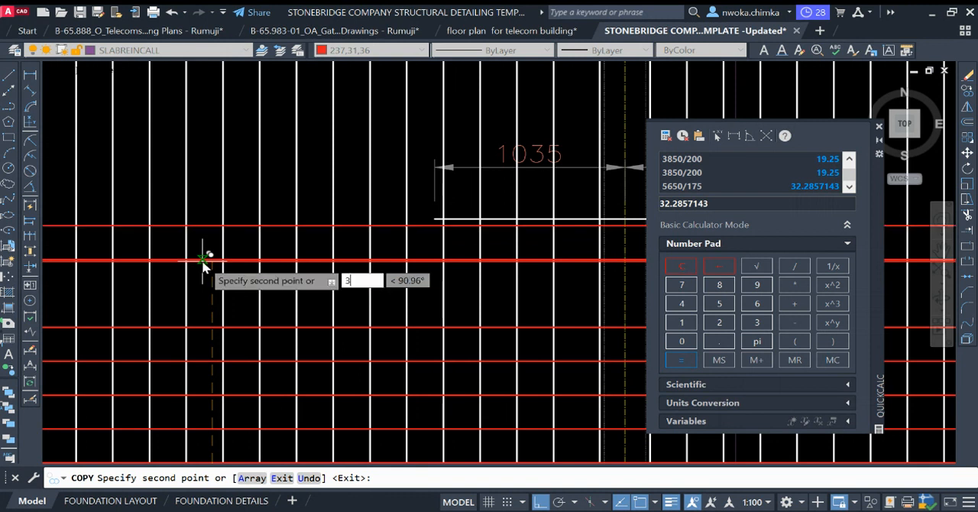
pyautogui.press('Return')
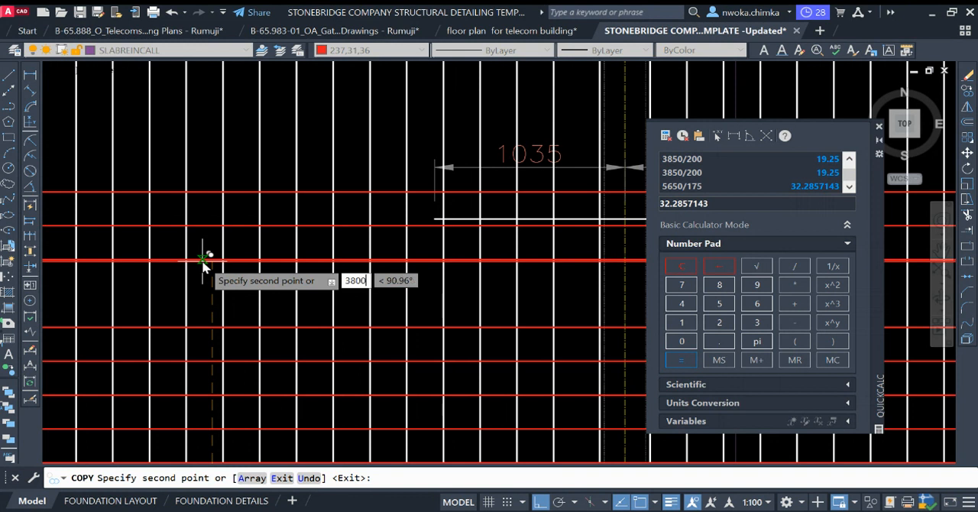
pyautogui.press('Return')
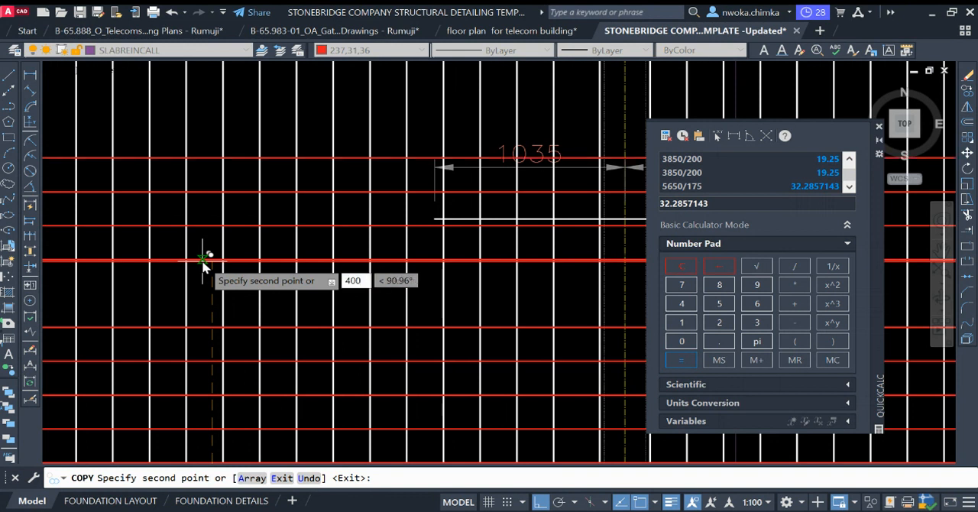
pyautogui.press('Return')
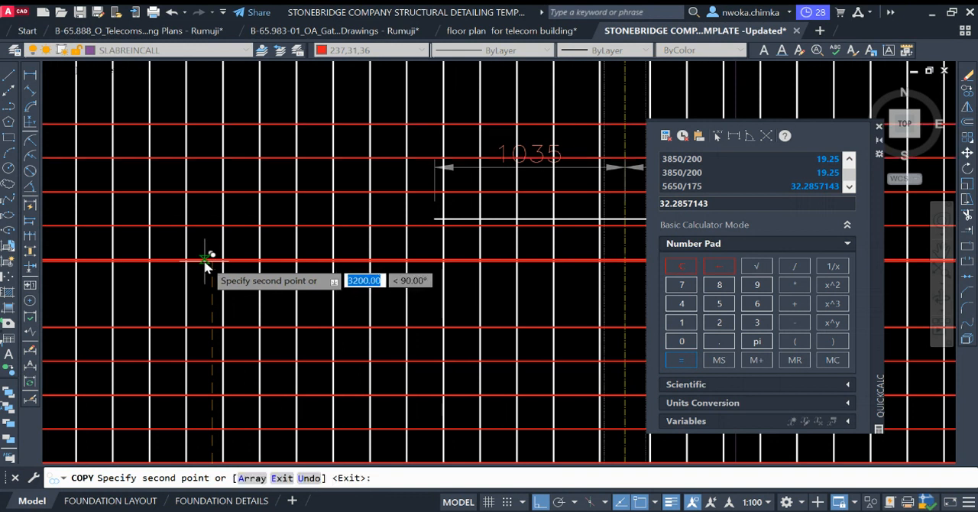
# Step: Examine the spacing and coverage of the copied red bars between grids A and B
pyautogui.scroll(-2, 205, 229)
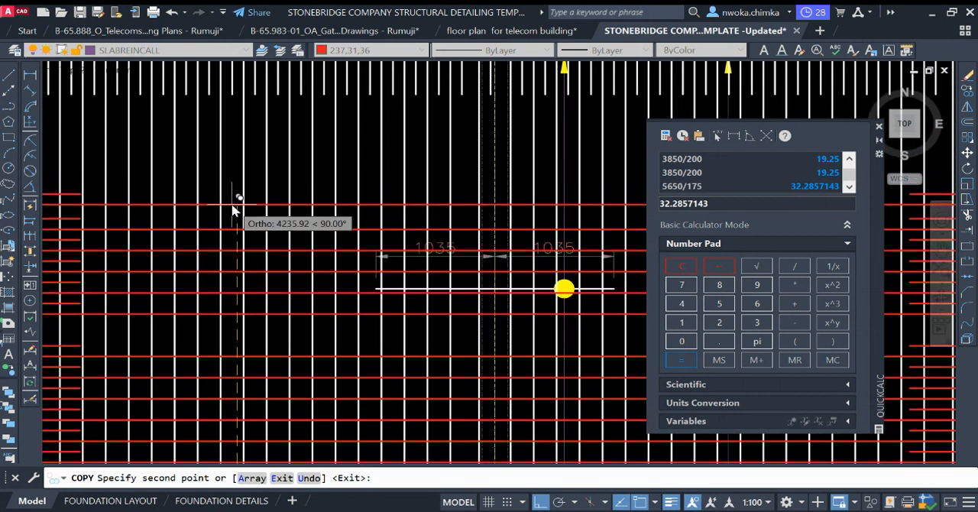
pyautogui.scroll(-4, 229, 200)
pyautogui.scroll(4, 363, 149)
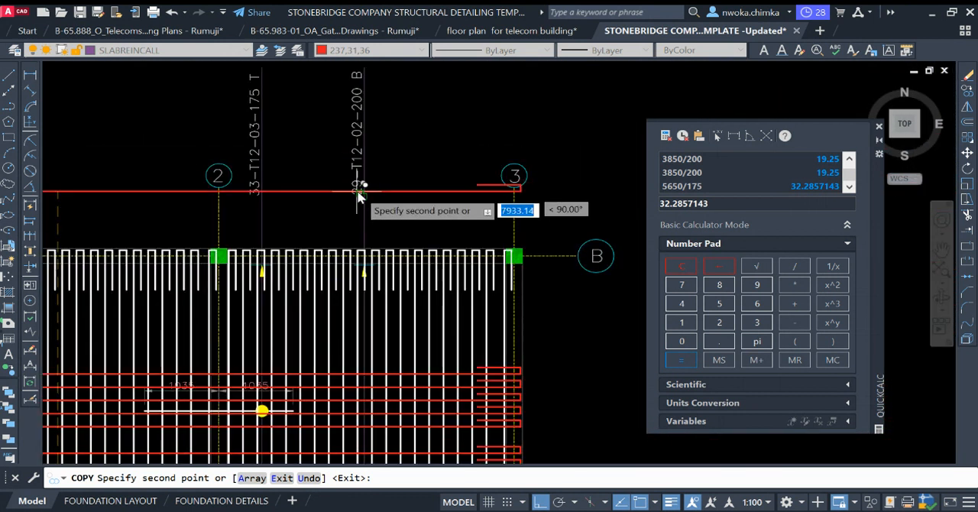
pyautogui.scroll(-3, 367, 200)
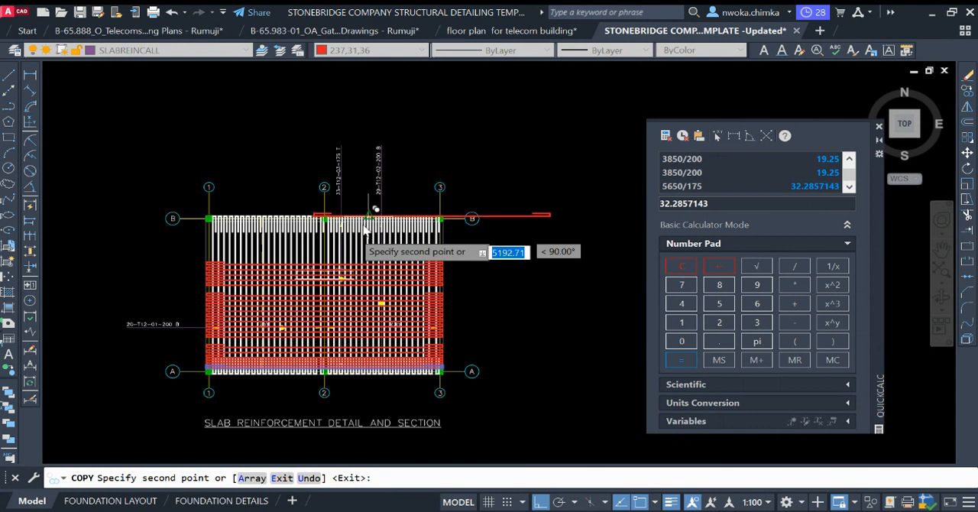
pyautogui.scroll(4, 279, 257)
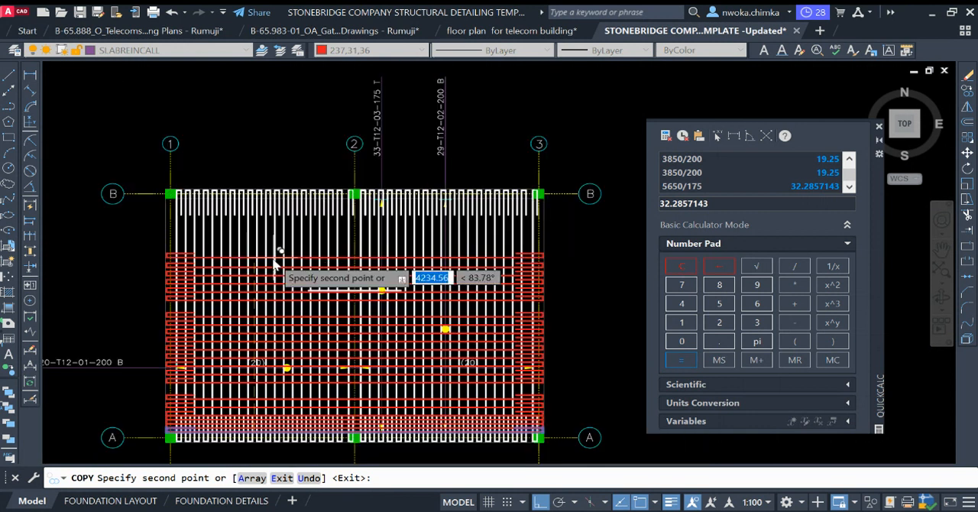
pyautogui.scroll(3, 246, 314)
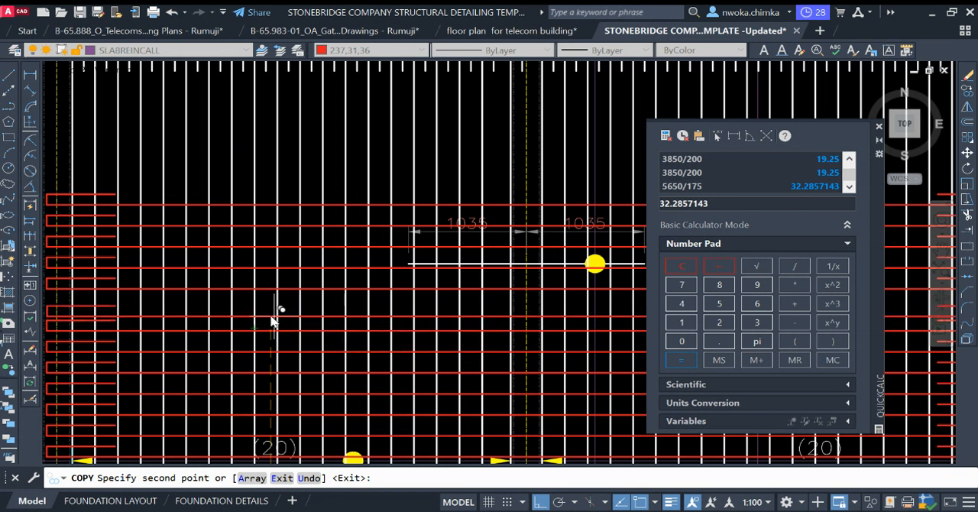
pyautogui.scroll(3, 270, 313)
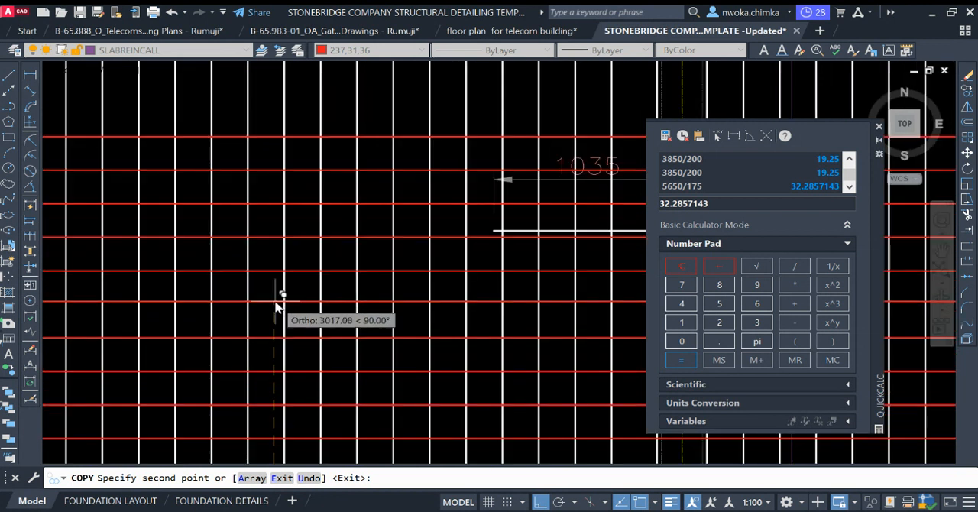
pyautogui.scroll(-3, 276, 305)
pyautogui.scroll(-2, 277, 234)
pyautogui.scroll(4, 274, 220)
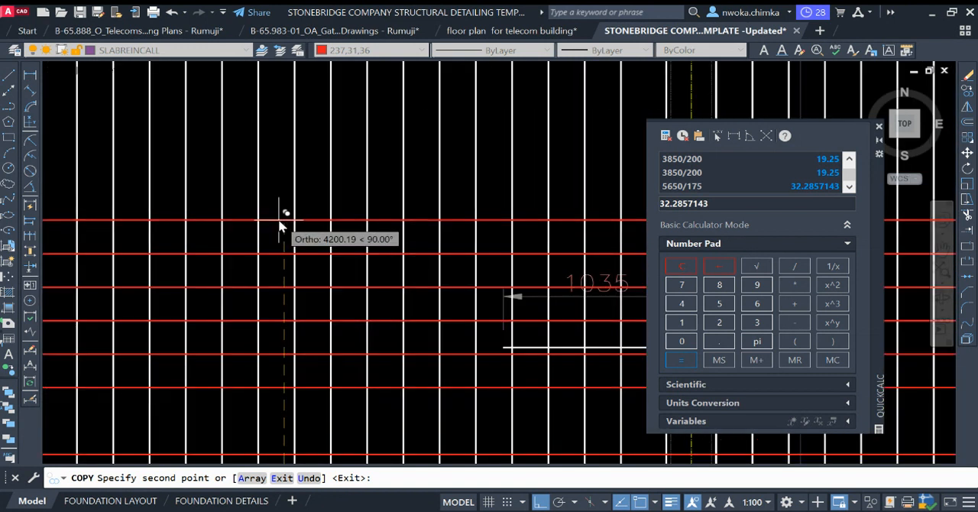
# Step: Copy the red hooked bar toward grid B at offsets of 4200 and 4400 from its position at grid A
pyautogui.write('4200')
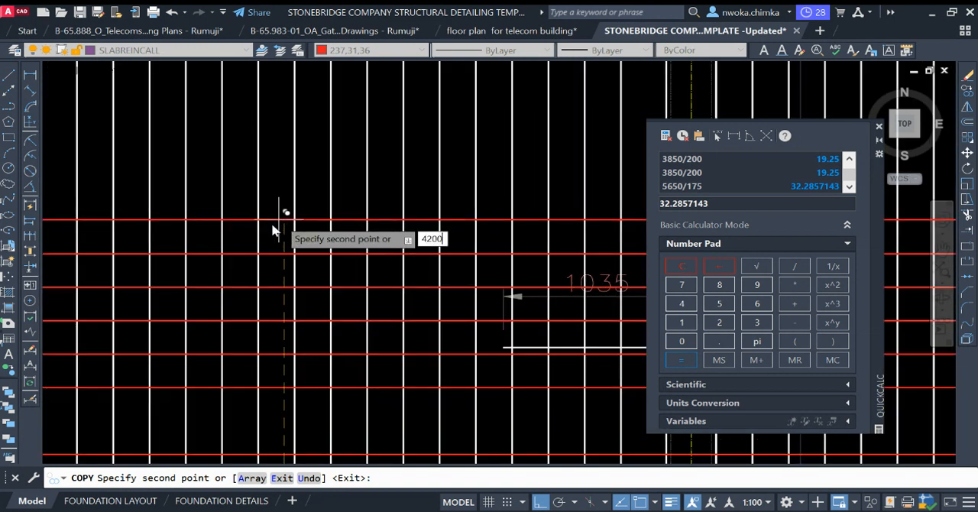
pyautogui.press('Return')
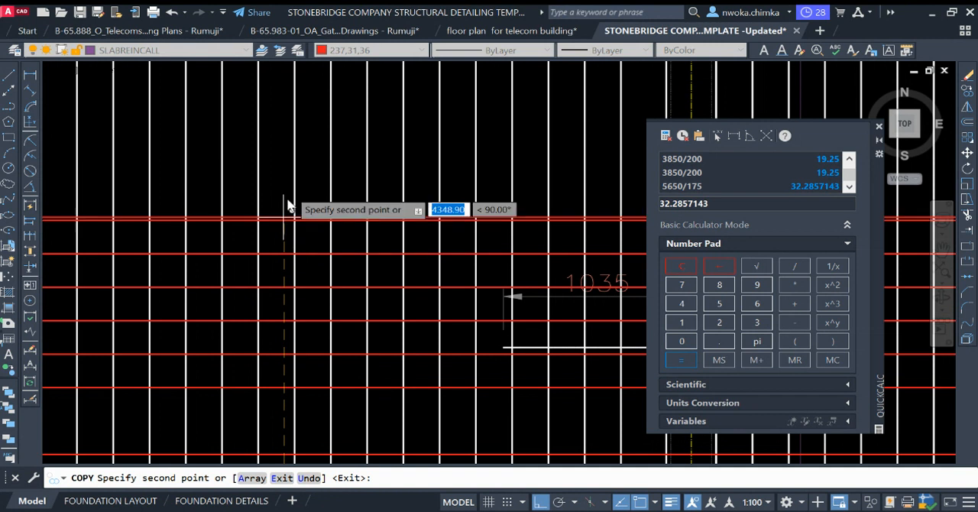
pyautogui.write('4')
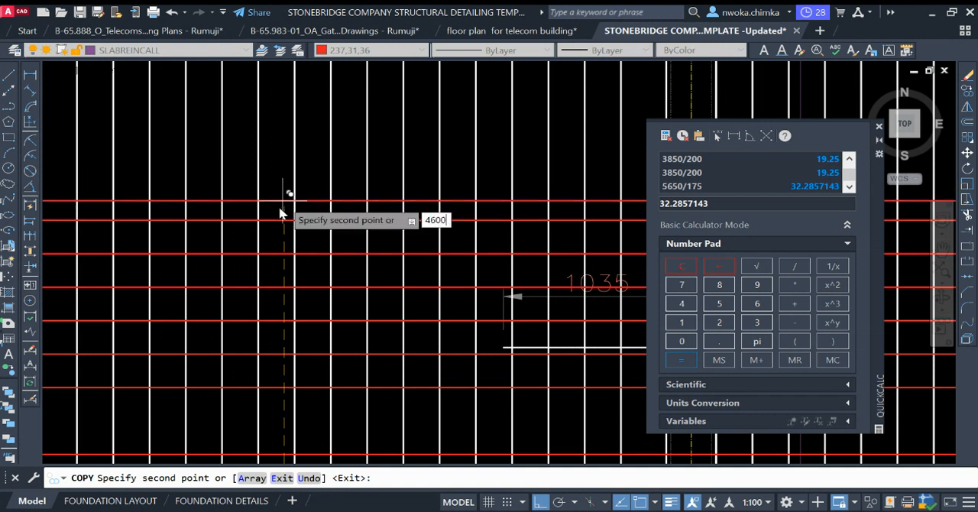
pyautogui.write('60')
pyautogui.press('BackSpace')
pyautogui.press('BackSpace')
pyautogui.write('4')
pyautogui.press('Return')
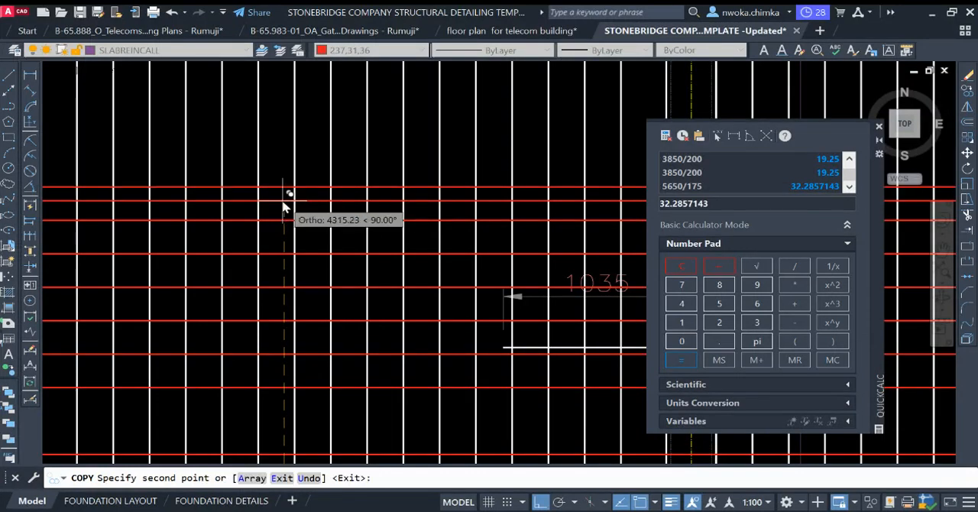
pyautogui.write('4600')
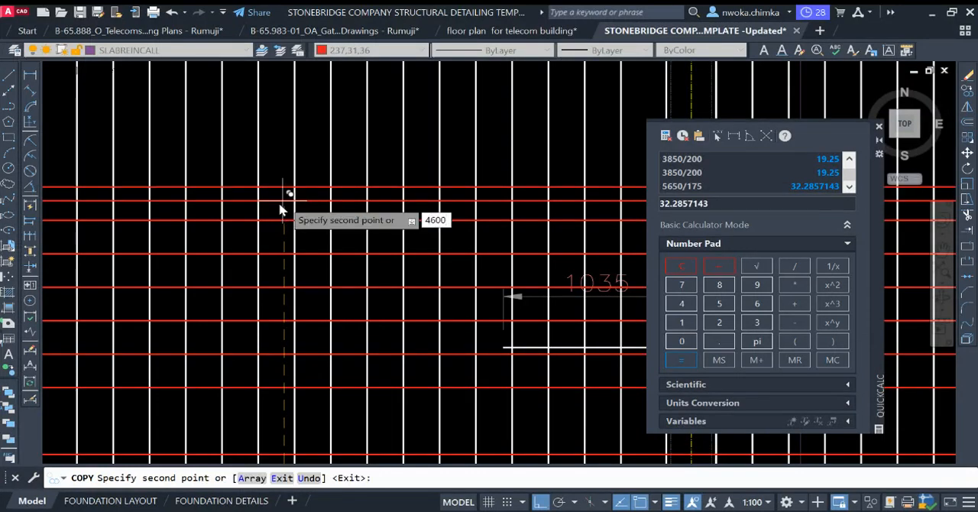
# Step: Copy the red hooked bar upward from its position at grid A at offsets of 4600, 4800 and 5000
pyautogui.press('Return')
pyautogui.write('4')
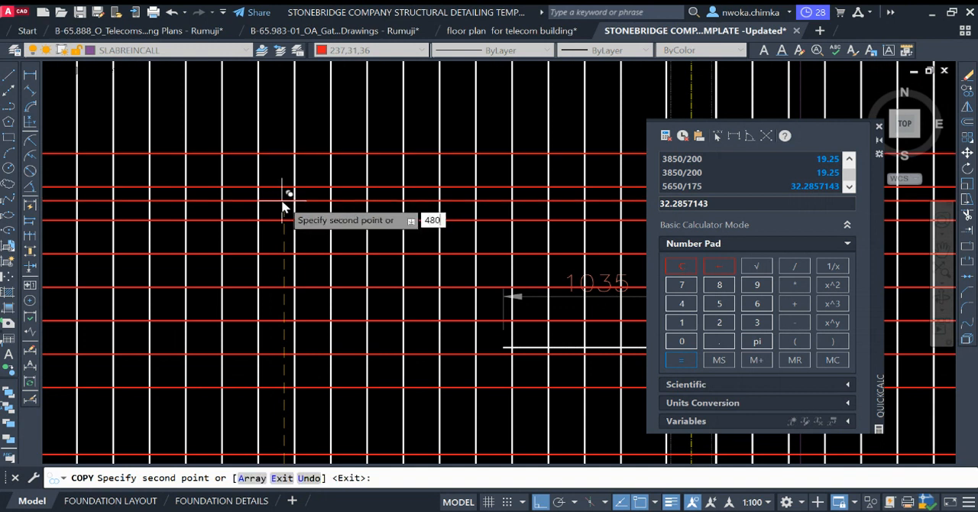
pyautogui.press('Return')
pyautogui.write('5')
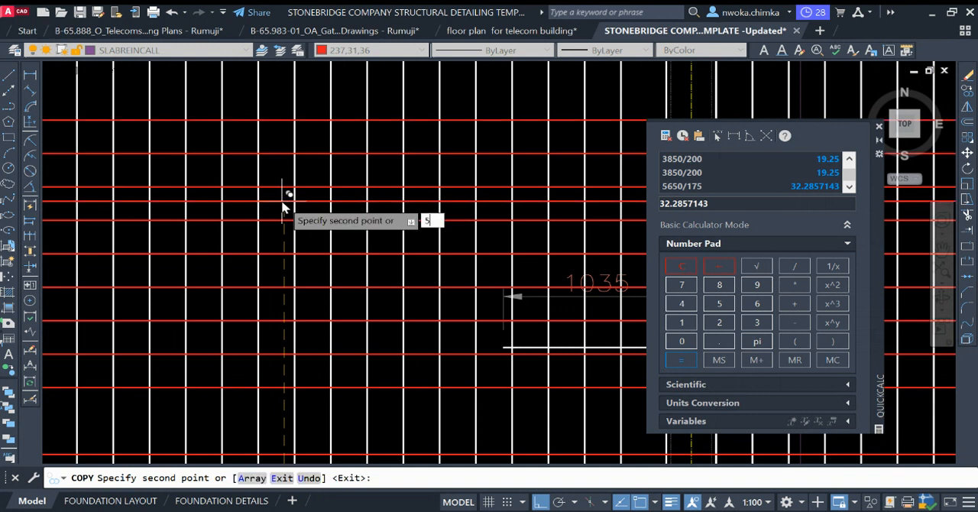
pyautogui.scroll(-5, 286, 195)
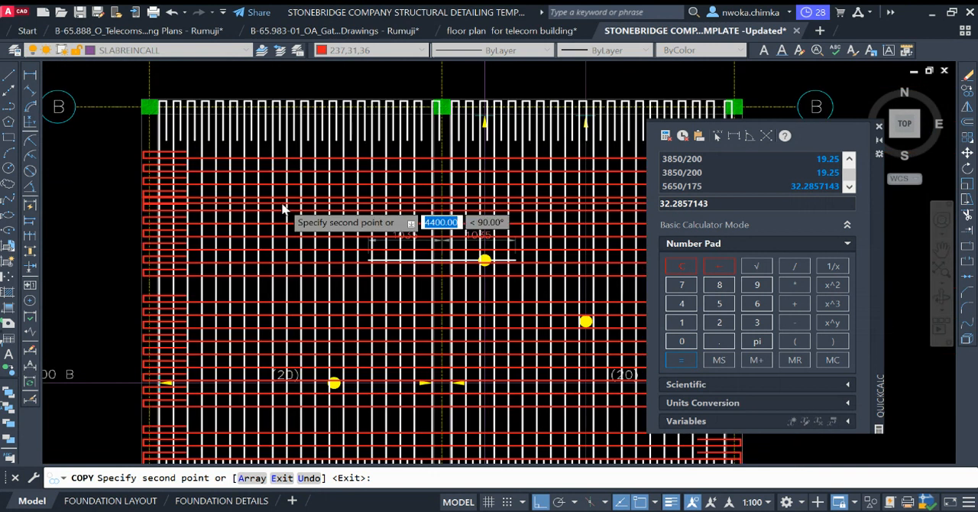
pyautogui.press('Return')
# Step: Place two more copies of the red hooked bar toward grid B at offsets of 5200 and 5400
pyautogui.scroll(2, 300, 183)
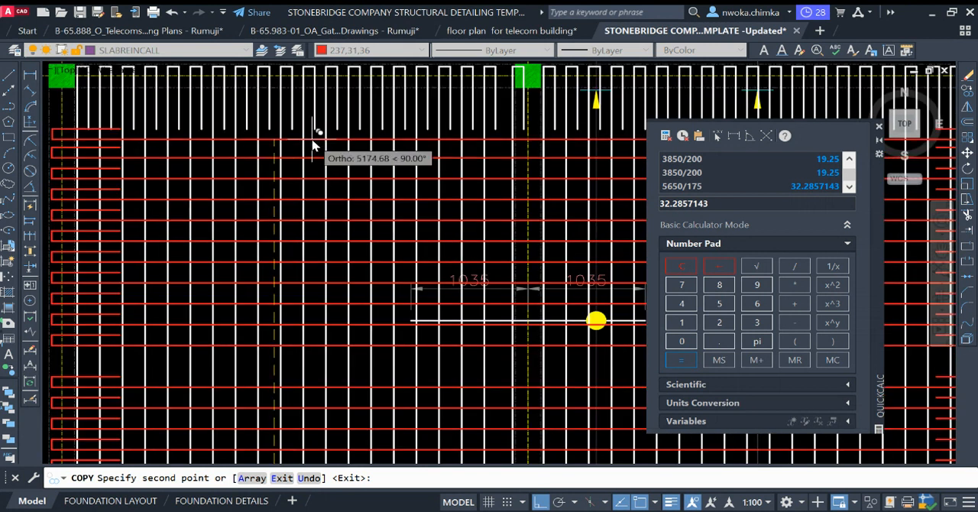
pyautogui.write('5206.43')
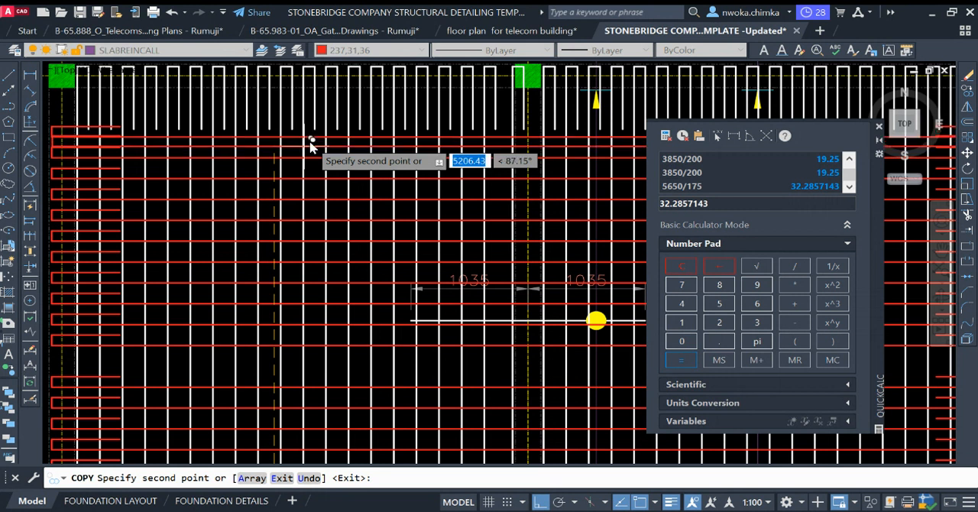
pyautogui.scroll(-3, 306, 149)
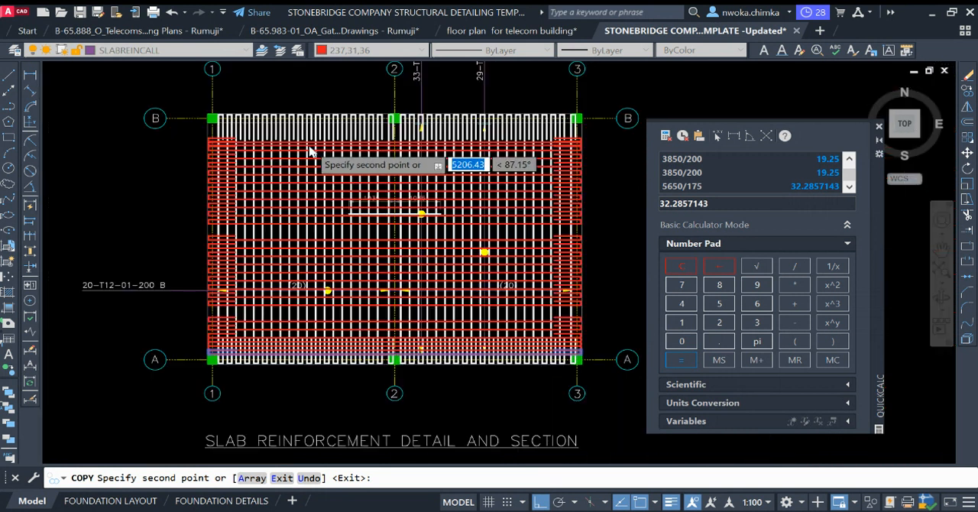
pyautogui.moveTo(312, 145); pyautogui.dragTo(311, 173, button='middle')
pyautogui.scroll(2, 318, 170)
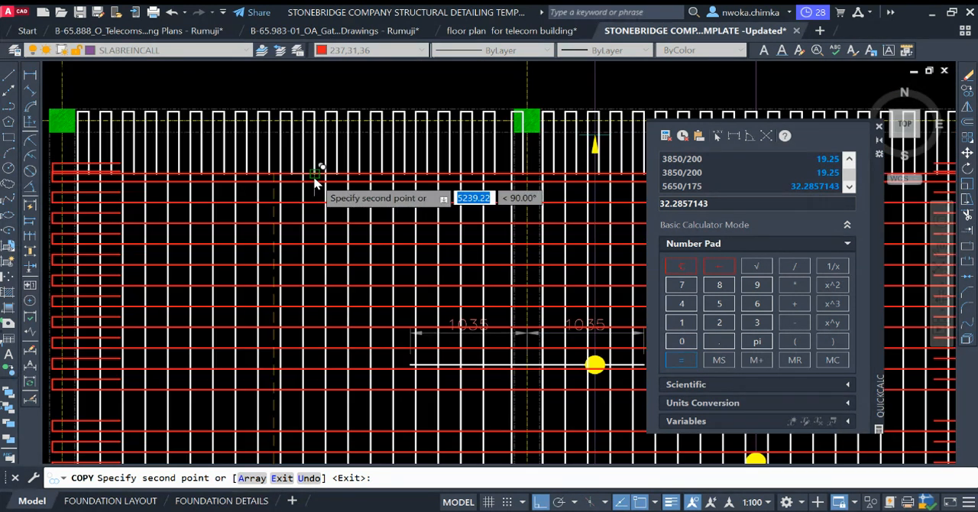
pyautogui.scroll(2, 272, 174)
pyautogui.scroll(2, 269, 175)
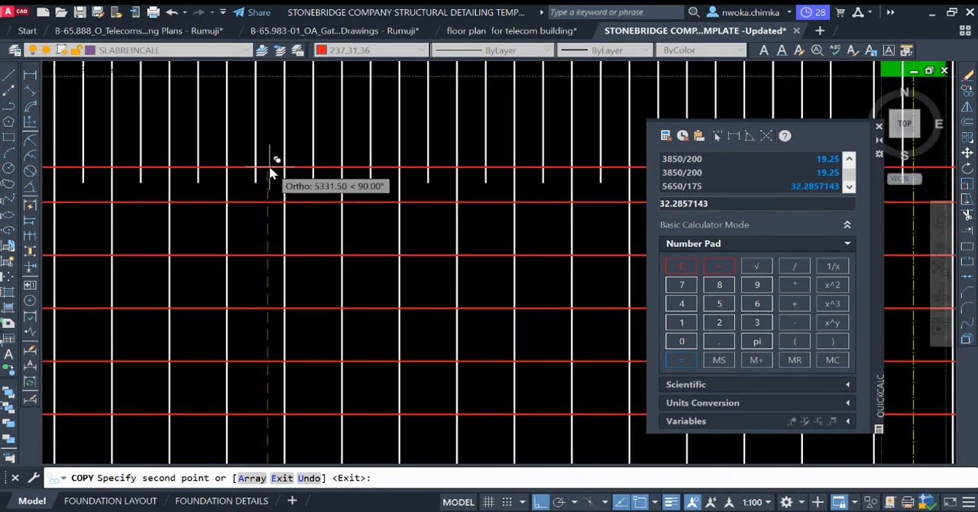
pyautogui.write('5400')
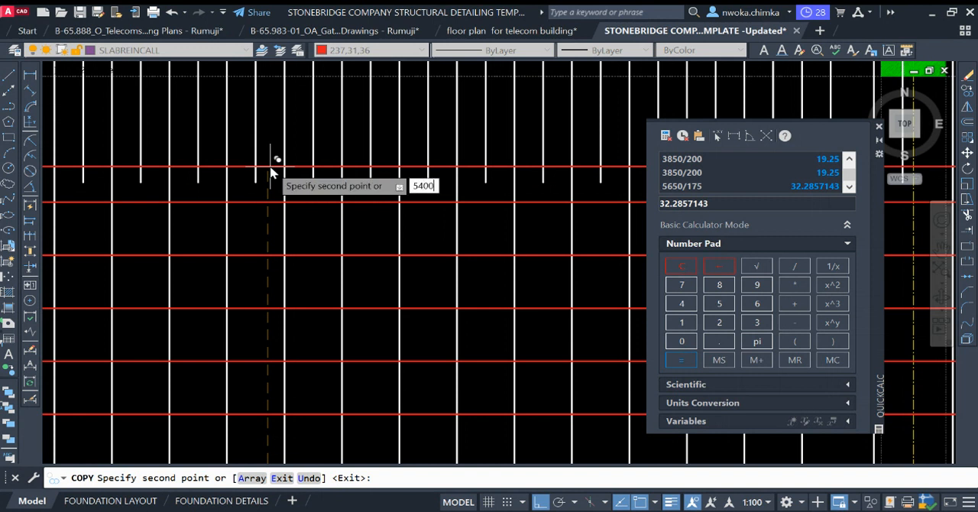
pyautogui.press('Return')
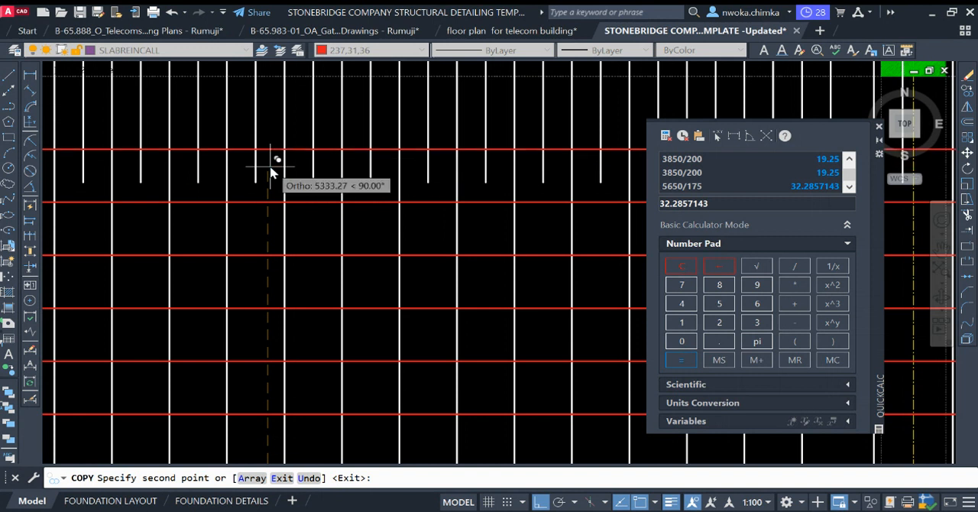
# Step: Place a copy of the red hooked bar just below grid B at an offset of 5600
pyautogui.scroll(-2, 271, 174)
pyautogui.moveTo(279, 152); pyautogui.dragTo(184, 158, button='middle')
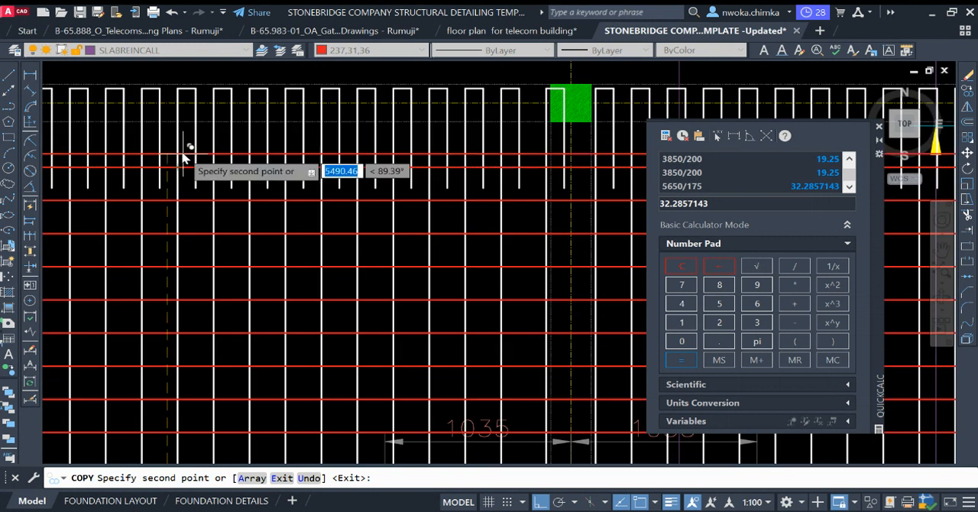
pyautogui.scroll(2, 184, 158)
pyautogui.scroll(2, 162, 159)
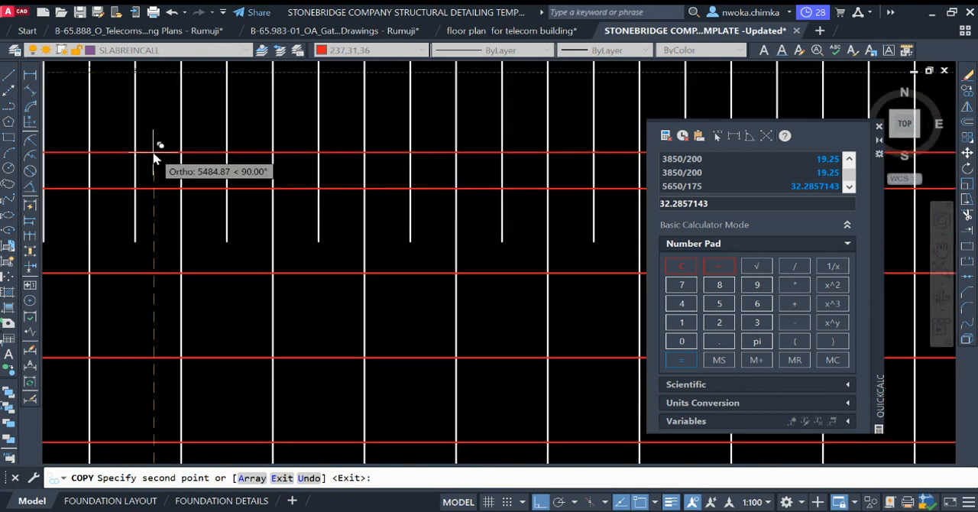
pyautogui.write('5600')
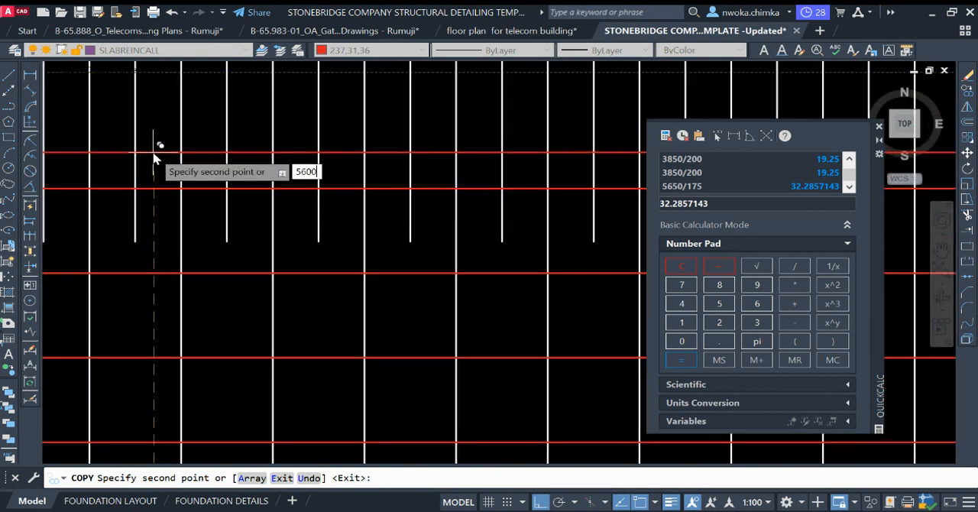
pyautogui.press('Return')
# Step: Inspect the red bars near the grid B columns, end the copying, and check the bar spacing down toward grid A
pyautogui.scroll(-4, 151, 191)
pyautogui.moveTo(271, 197); pyautogui.dragTo(117, 207, button='middle')
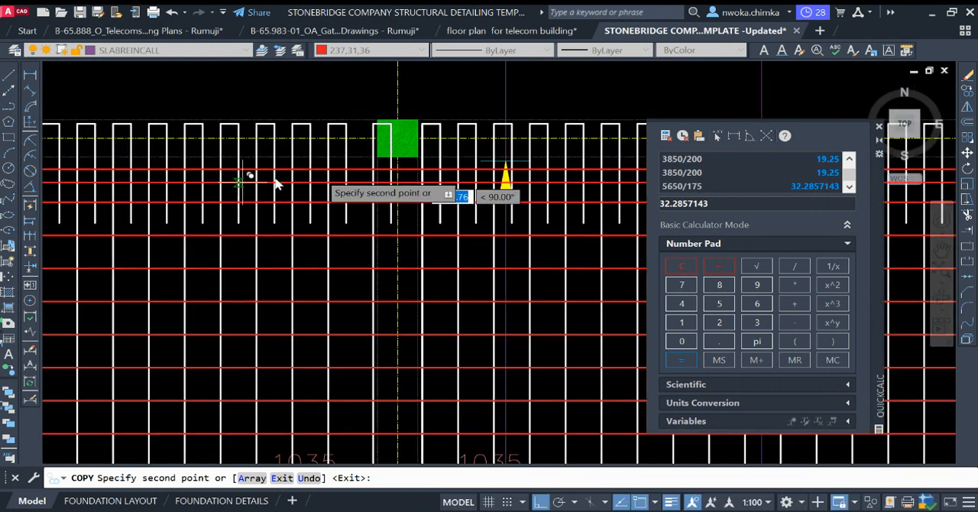
pyautogui.scroll(4, 503, 167)
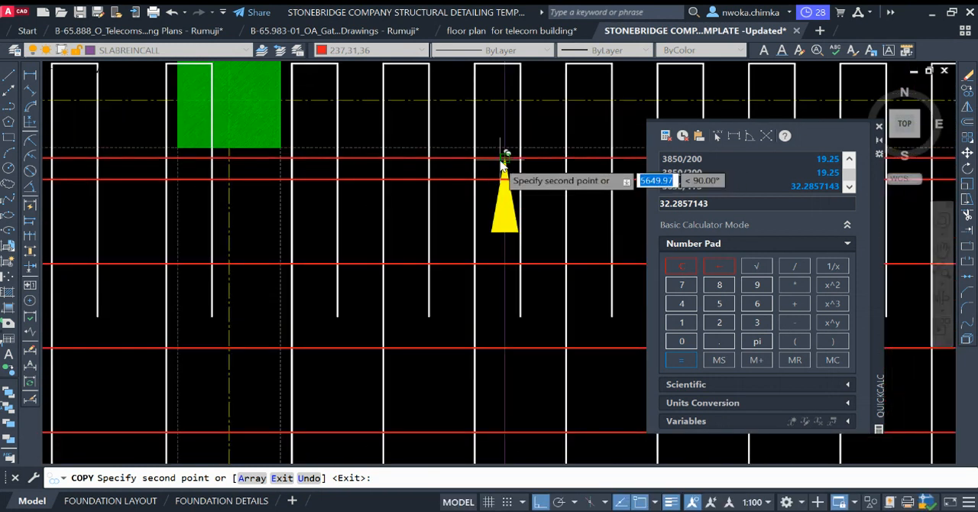
pyautogui.scroll(-4, 501, 165)
pyautogui.scroll(2, 502, 164)
pyautogui.scroll(-4, 465, 158)
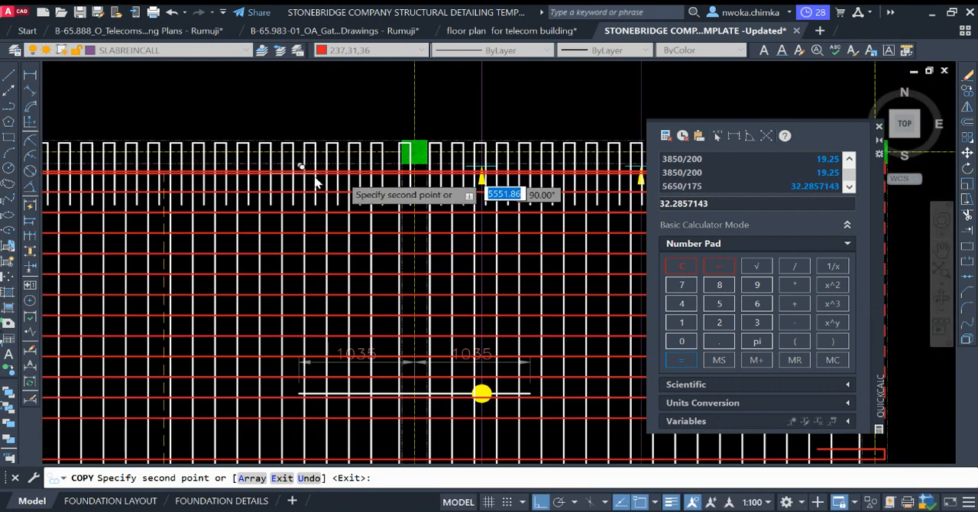
pyautogui.scroll(-4, 315, 183)
pyautogui.press('Escape')
pyautogui.scroll(2, 277, 210)
pyautogui.moveTo(238, 277); pyautogui.dragTo(268, 221, button='middle')
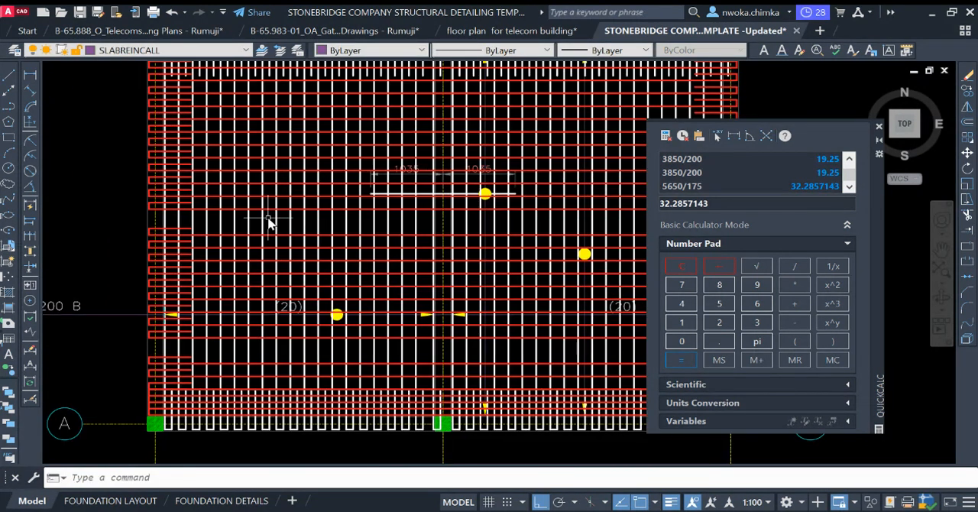
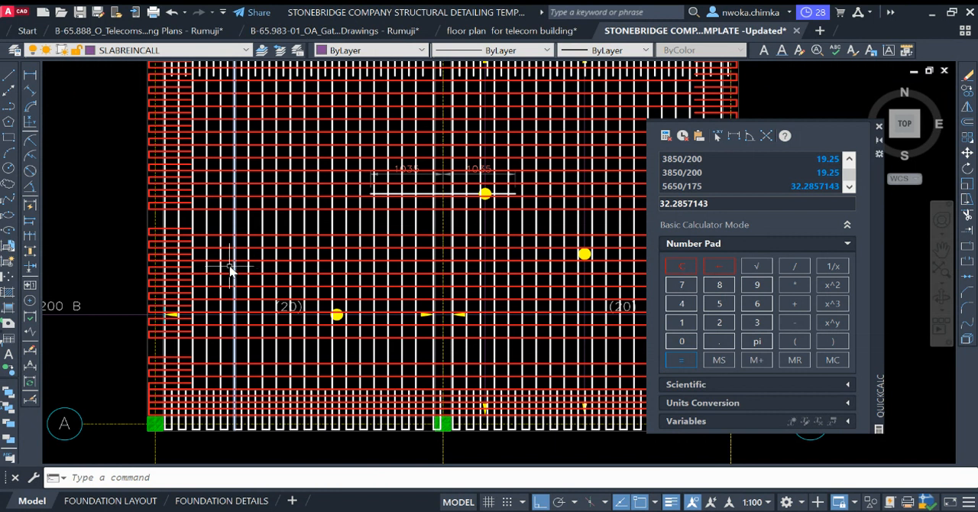
# Step: Measure the spacing across the mid-slab gap between the horizontal red bars
pyautogui.scroll(2, 198, 245)
pyautogui.click(30, 74)
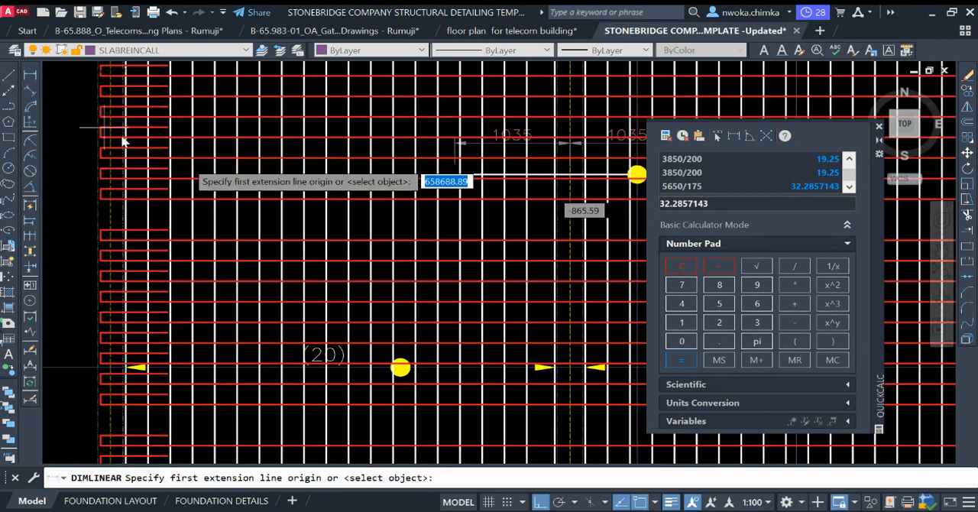
pyautogui.scroll(1, 352, 206)
pyautogui.click(359, 198)
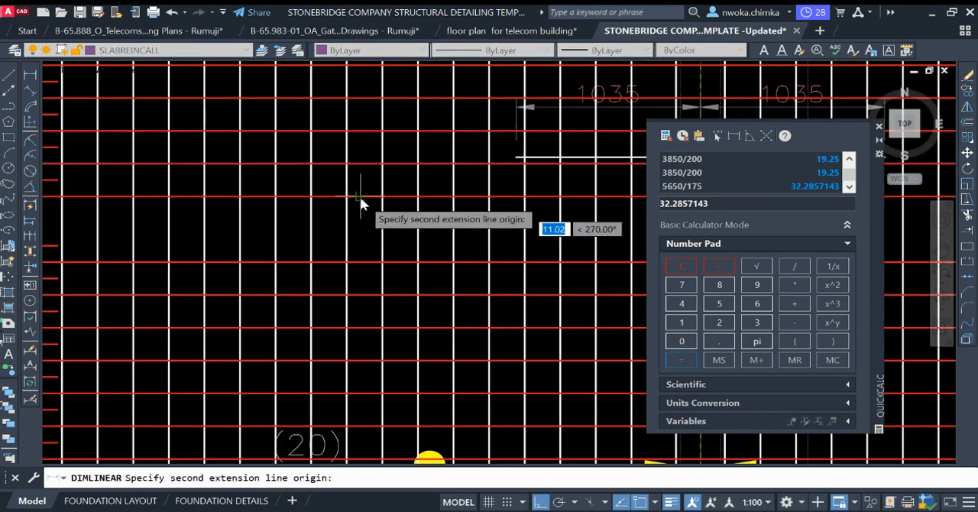
pyautogui.click(364, 260)
pyautogui.press('Escape')
pyautogui.scroll(-2, 366, 239)
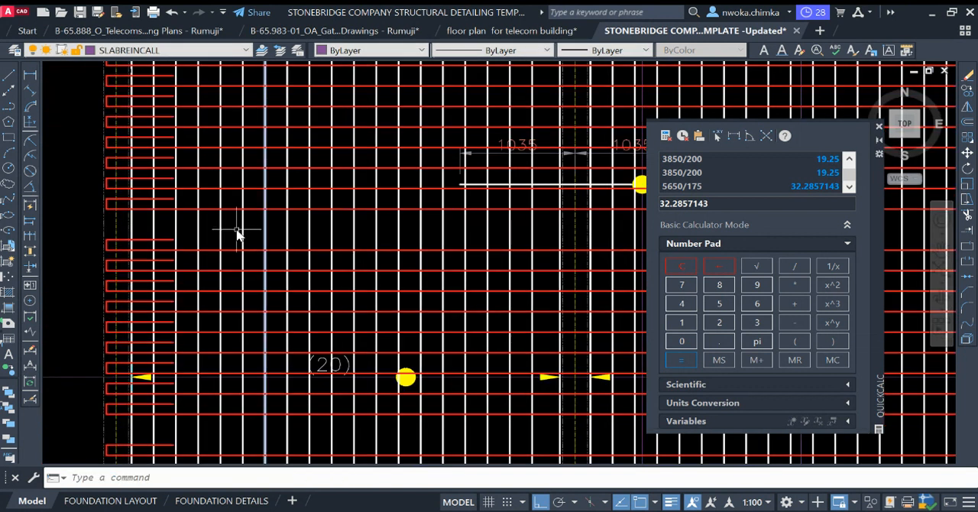
# Step: Copy the complete red bar above the mid-slab gap, including both end hooks, 200 downward
pyautogui.scroll(2, 92, 197)
pyautogui.click(96, 195)
pyautogui.click(245, 211)
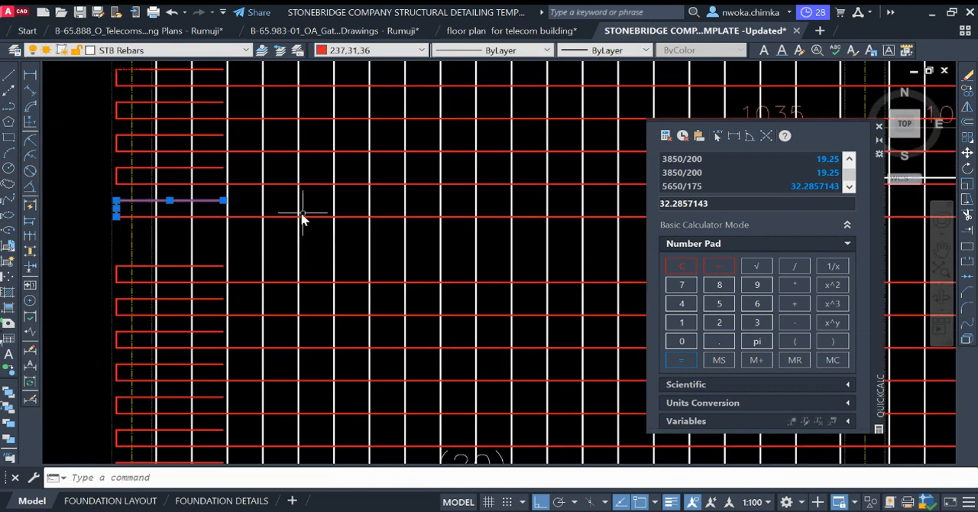
pyautogui.click(286, 209)
pyautogui.click(280, 242)
pyautogui.scroll(-2, 155, 228)
pyautogui.moveTo(382, 243); pyautogui.dragTo(142, 219, button='middle')
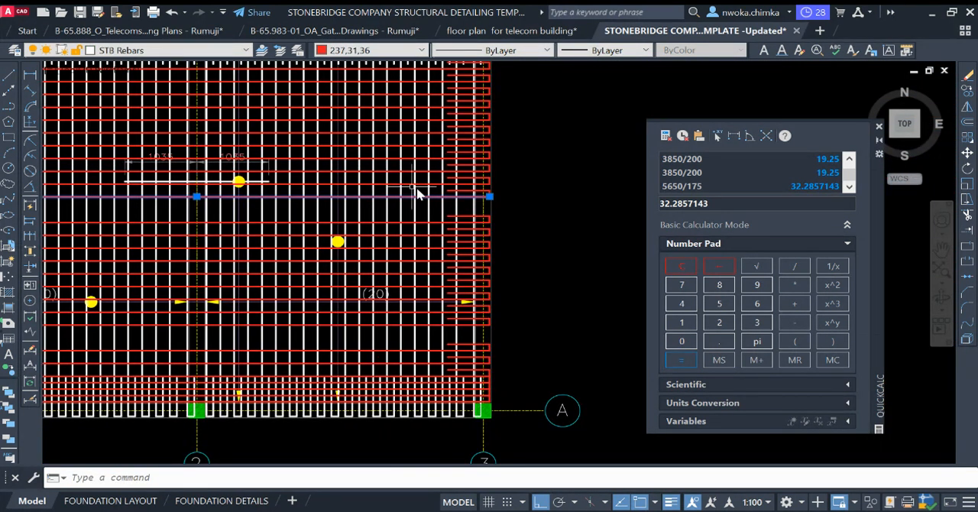
pyautogui.scroll(1, 483, 195)
pyautogui.scroll(2, 397, 180)
pyautogui.click(410, 180)
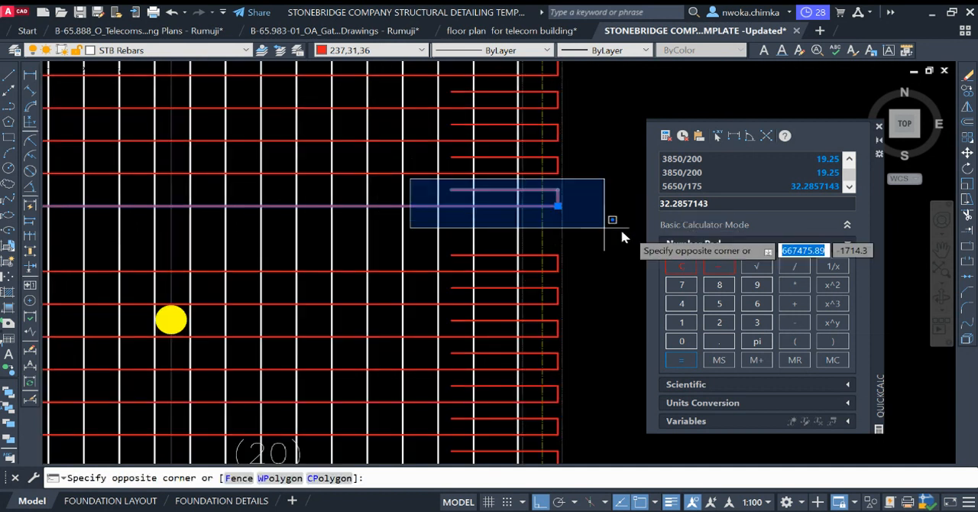
pyautogui.click(599, 228)
pyautogui.write('co')
pyautogui.press('Return')
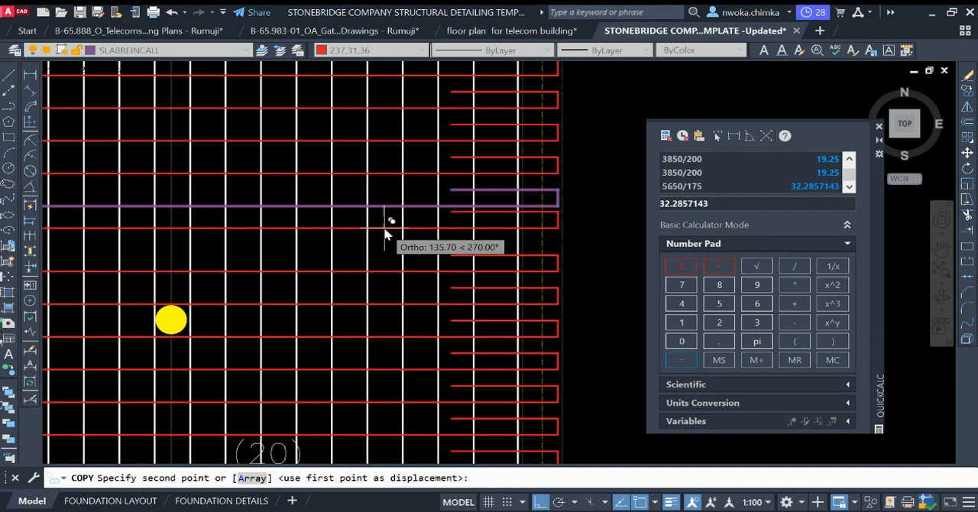
pyautogui.write('200')
pyautogui.press('Return')
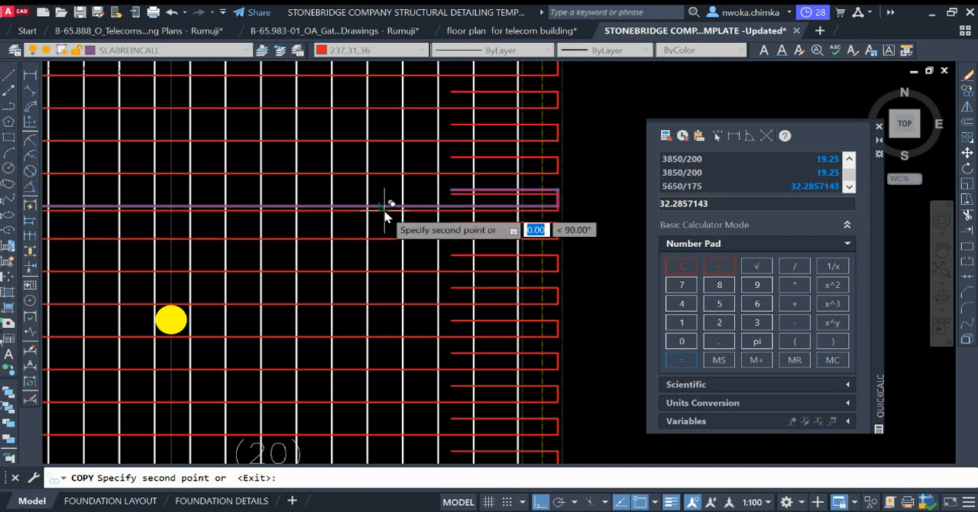
pyautogui.scroll(-5, 390, 237)
pyautogui.press('Escape')
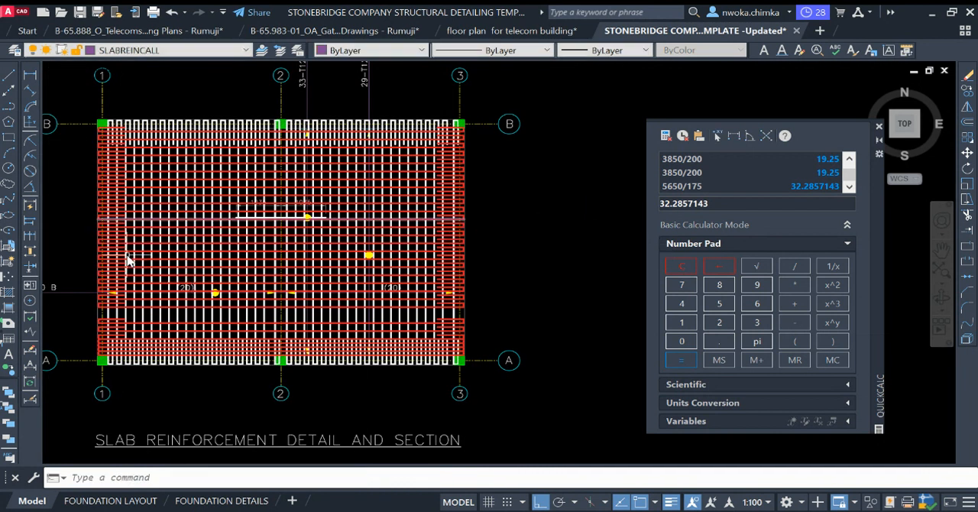
# Step: Try to measure the remaining gap between the horizontal red bars a little above grid A
pyautogui.scroll(4, 153, 324)
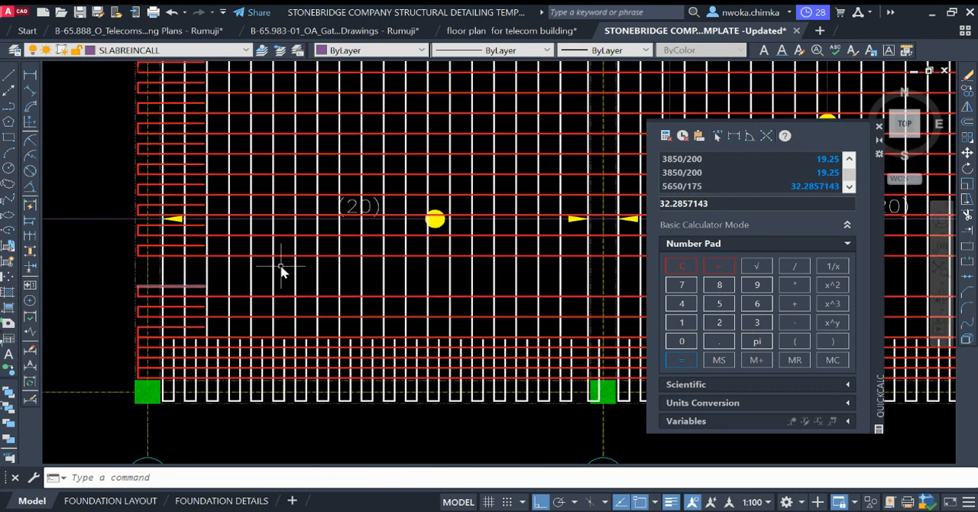
pyautogui.click(32, 78)
pyautogui.scroll(3, 321, 280)
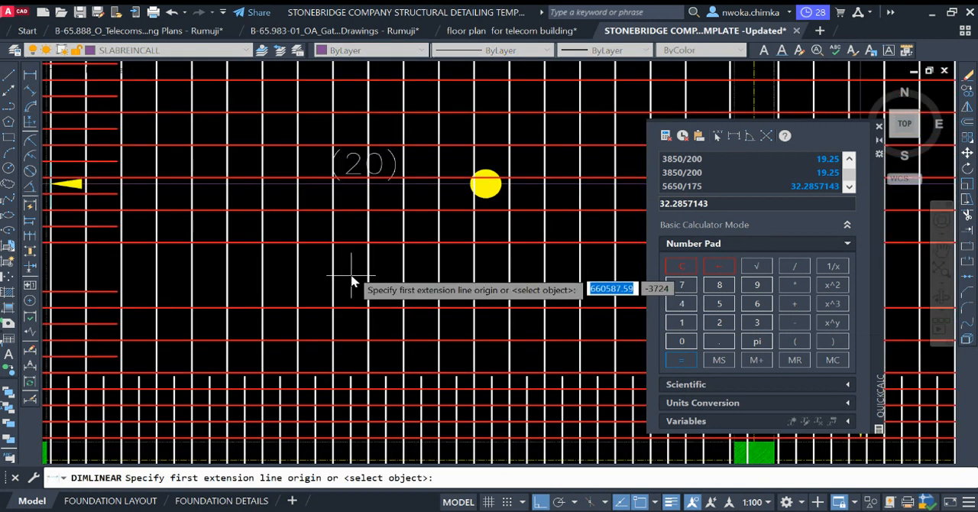
pyautogui.click(347, 243)
pyautogui.press('Escape')
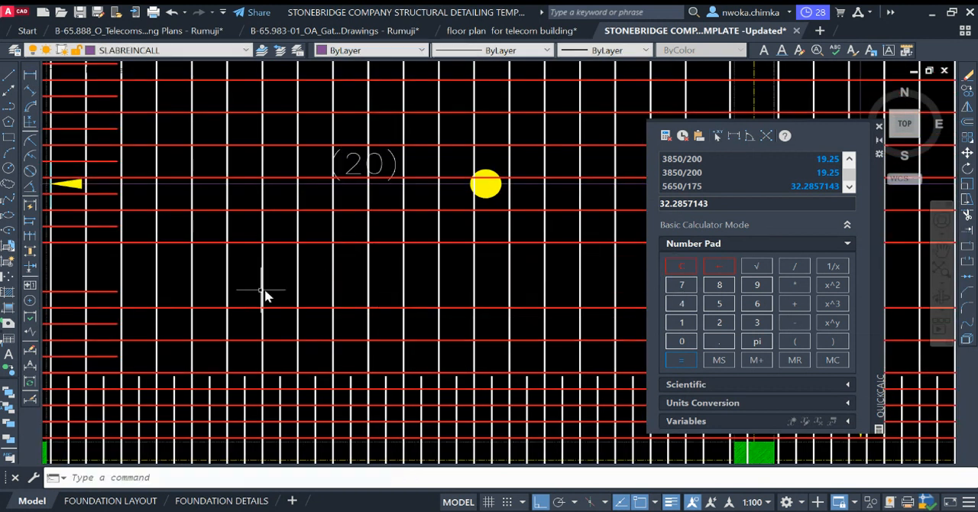
# Step: Copy the complete red bar below the gap near grid A, including both end hooks, 200 upward
pyautogui.scroll(-2, 264, 289)
pyautogui.click(87, 285)
pyautogui.click(208, 296)
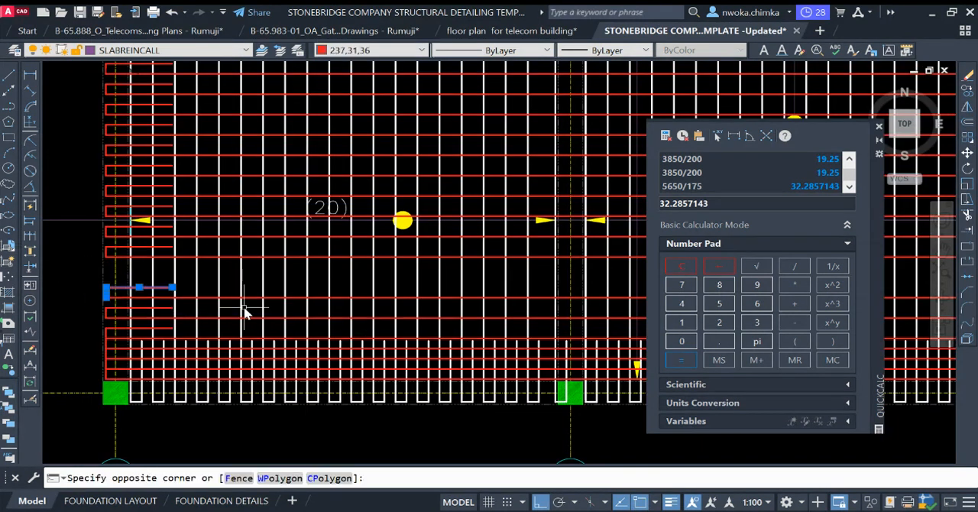
pyautogui.scroll(-5, 152, 304)
pyautogui.scroll(5, 527, 301)
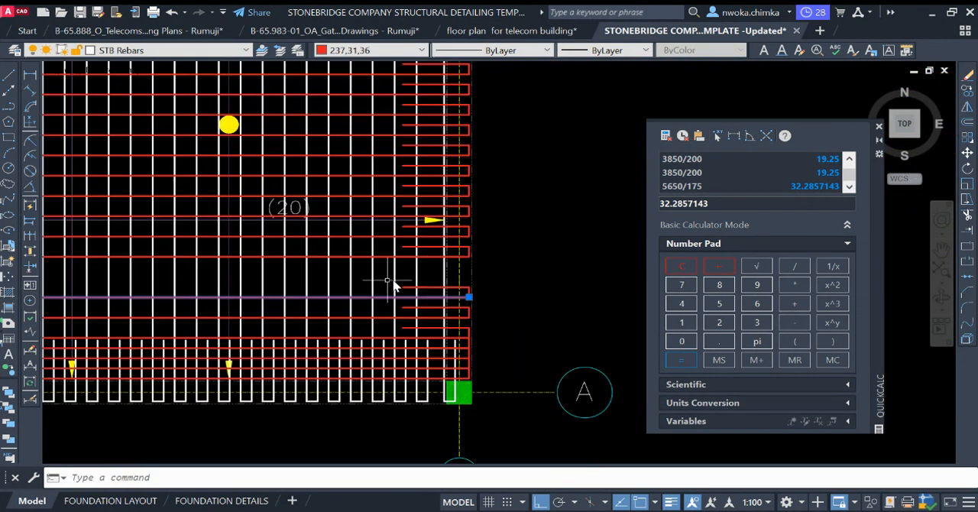
pyautogui.click(386, 287)
pyautogui.click(504, 308)
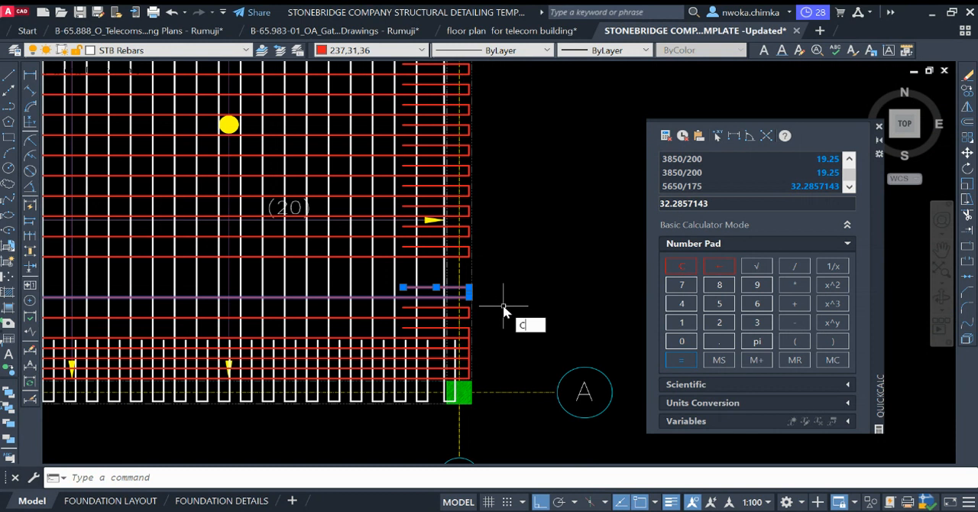
pyautogui.write('co')
pyautogui.press('Return')
pyautogui.scroll(3, 354, 296)
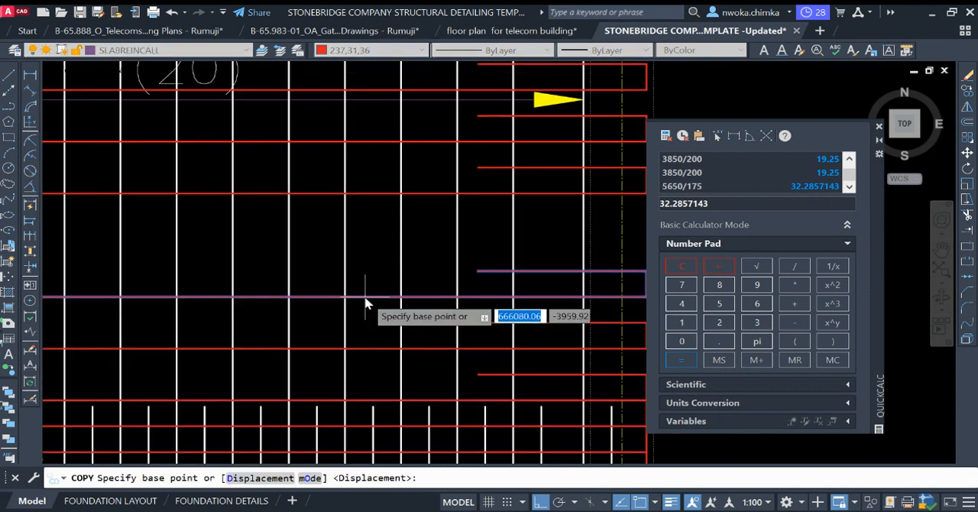
pyautogui.click(369, 302)
pyautogui.write('2')
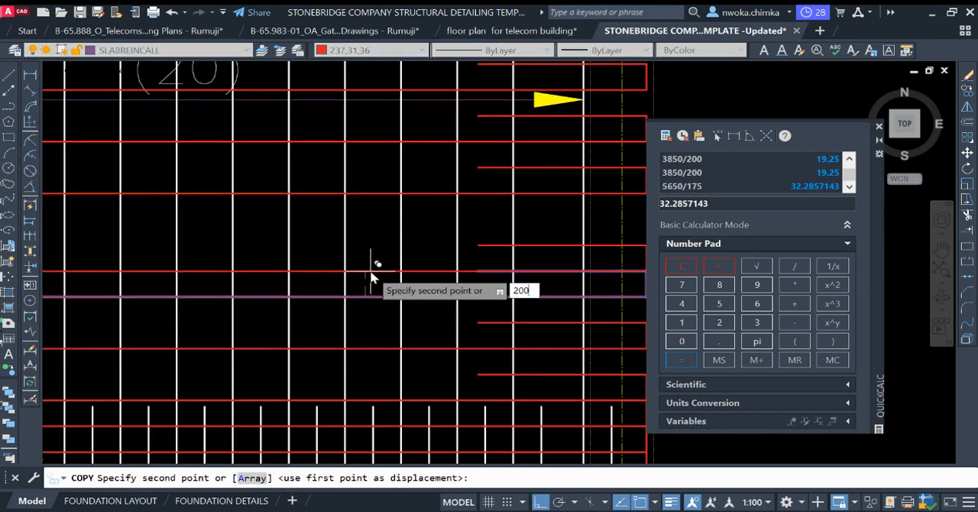
pyautogui.write('00')
pyautogui.press('Return')
pyautogui.press('Return')
pyautogui.scroll(-3, 472, 319)
pyautogui.scroll(-4, 479, 313)
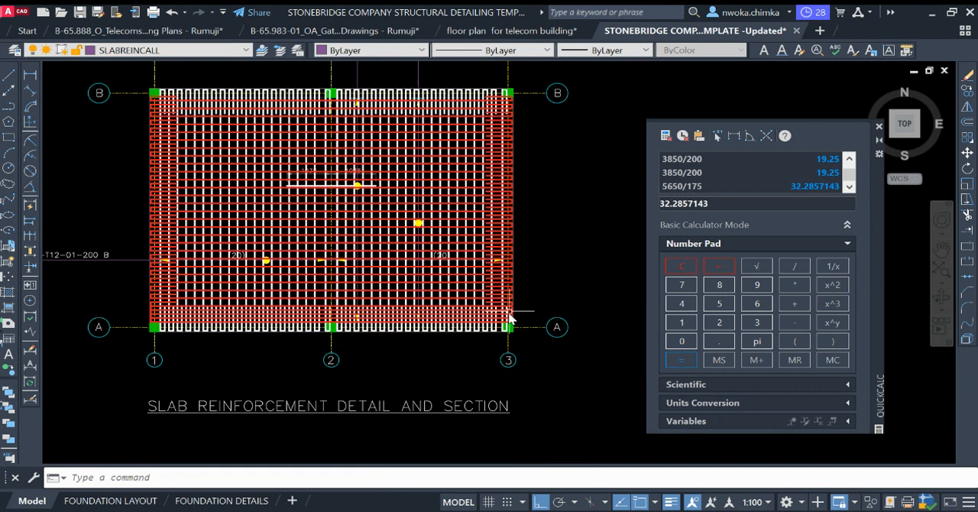
# Step: Check the red bar layout between grids A and B and the bar labels above grid B
pyautogui.scroll(4, 508, 119)
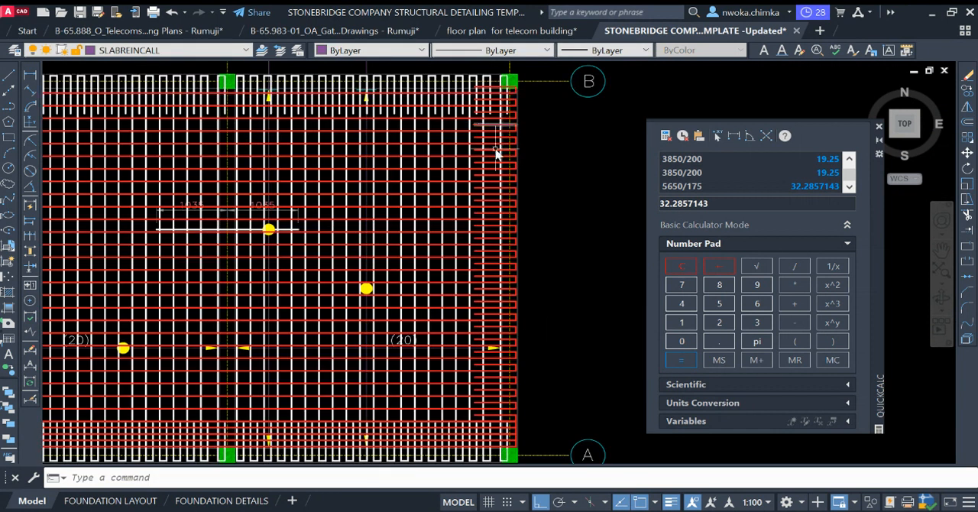
pyautogui.scroll(-3, 466, 159)
pyautogui.scroll(3, 405, 210)
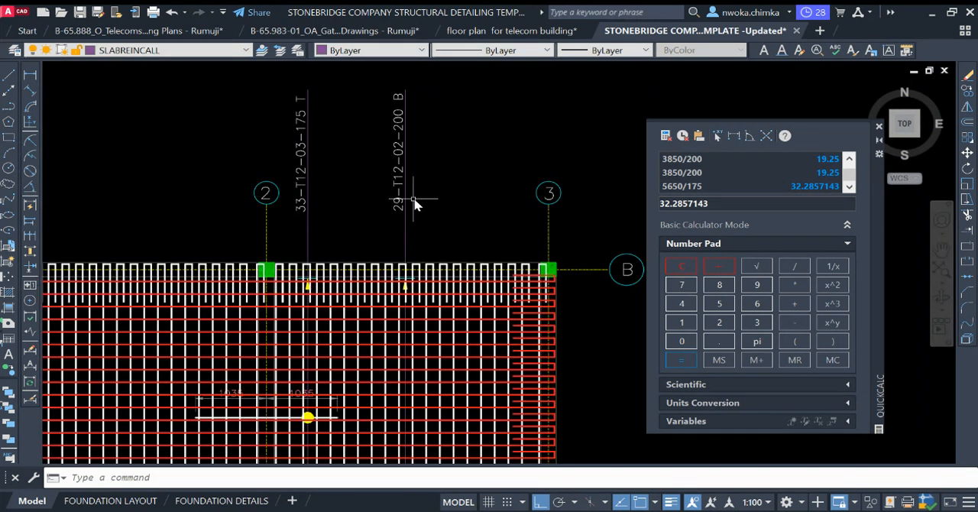
pyautogui.scroll(-4, 428, 172)
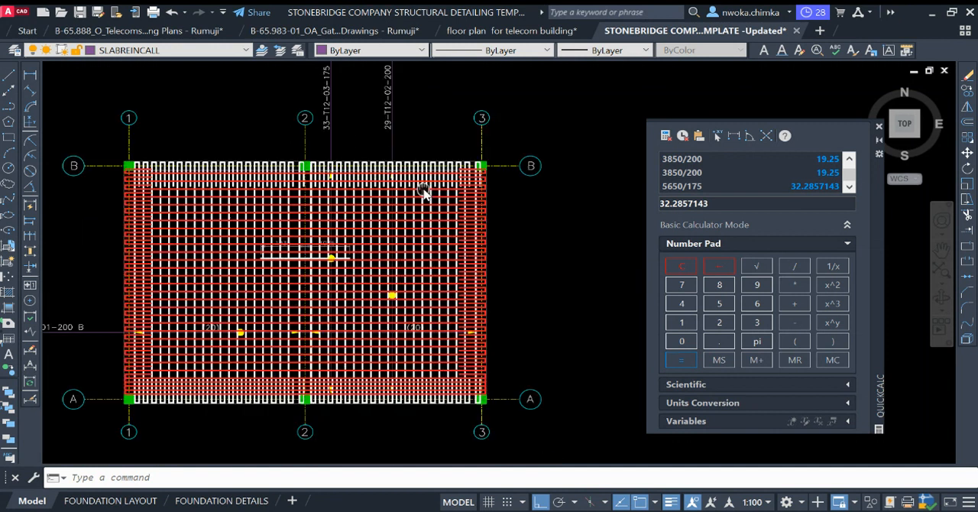
pyautogui.scroll(4, 469, 403)
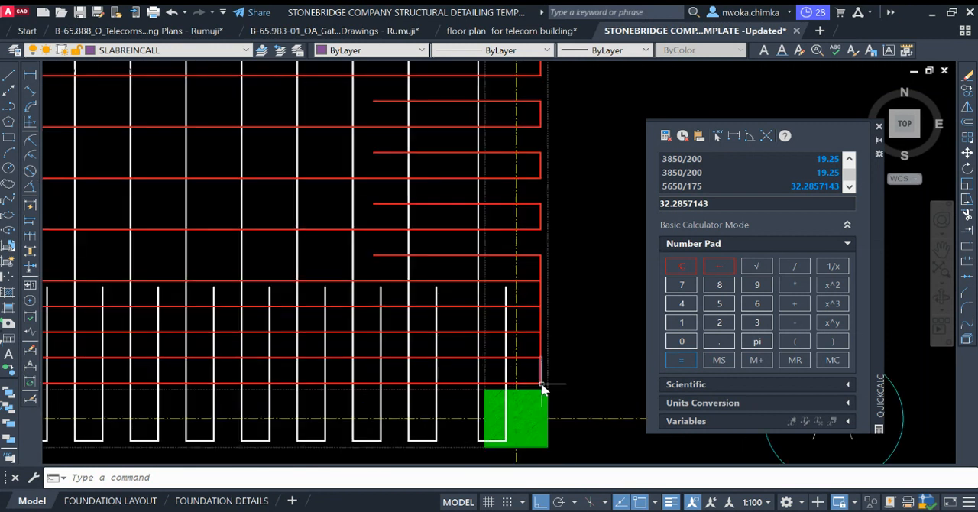
pyautogui.click(527, 392)
pyautogui.click(524, 358)
pyautogui.click(525, 355)
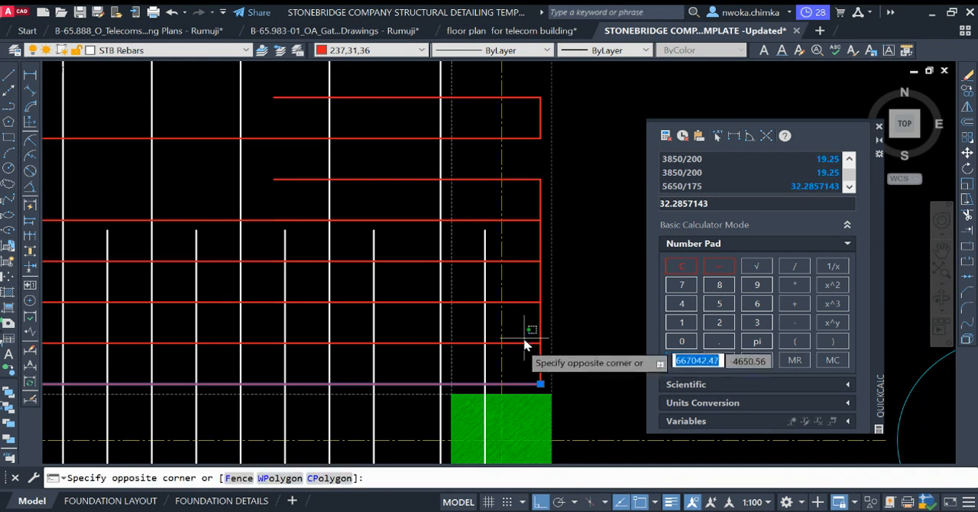
pyautogui.click(525, 338)
pyautogui.scroll(-2, 535, 317)
pyautogui.press('Escape')
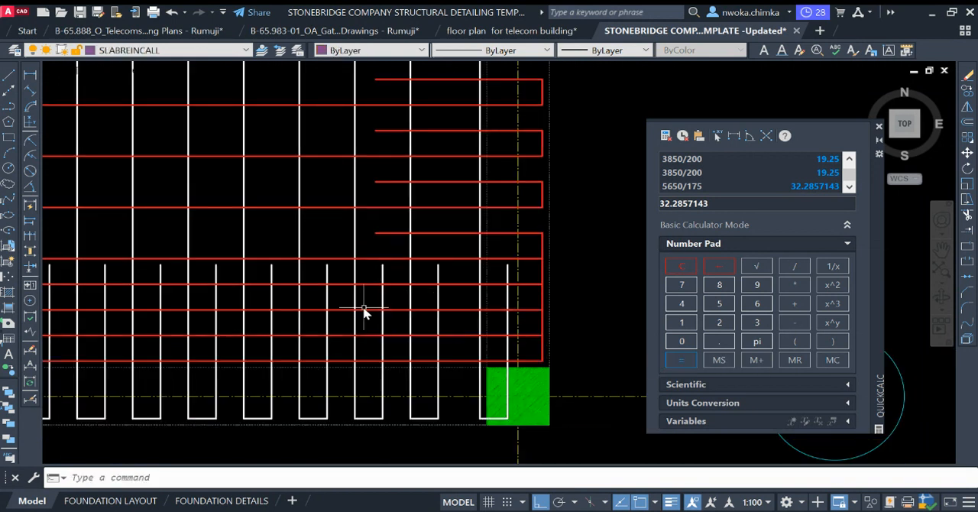
pyautogui.click(360, 310)
pyautogui.click(368, 334)
pyautogui.click(367, 357)
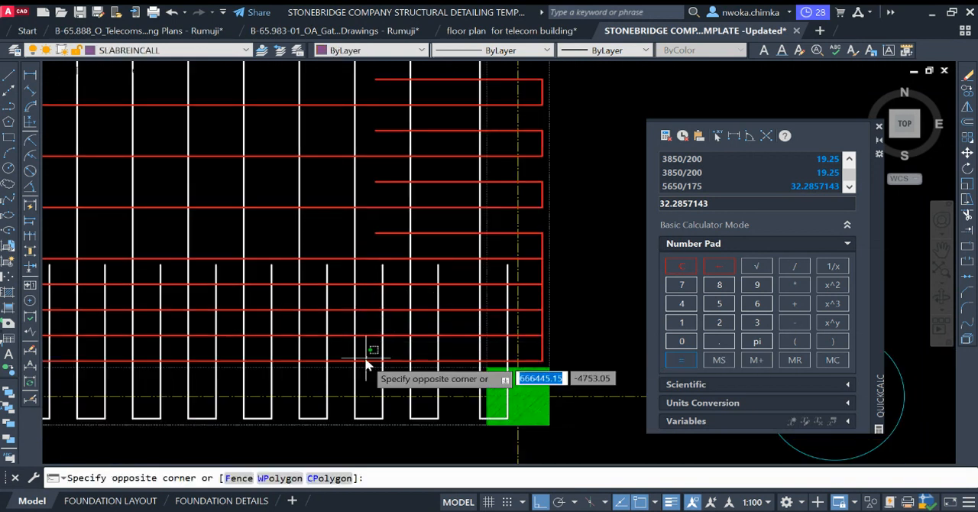
pyautogui.click(365, 360)
pyautogui.click(367, 333)
pyautogui.click(365, 332)
pyautogui.click(366, 310)
pyautogui.click(367, 308)
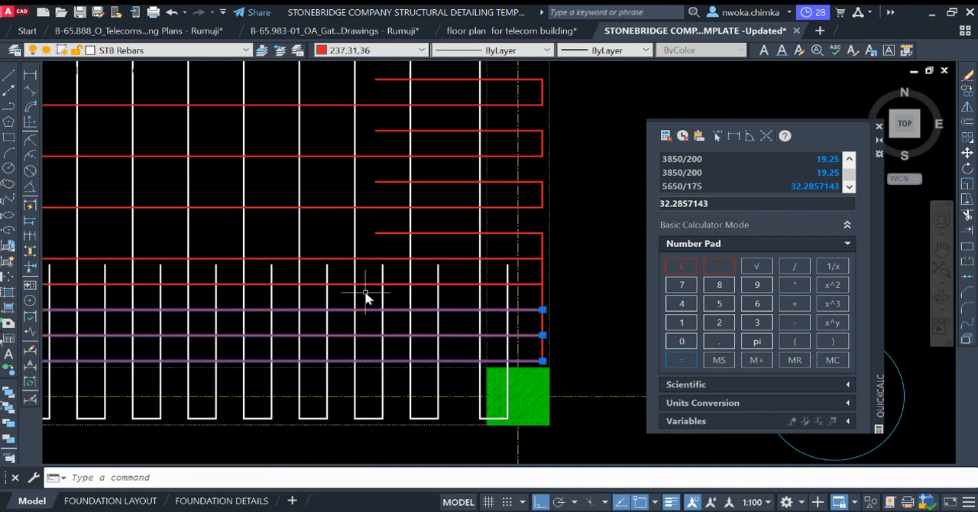
pyautogui.click(367, 284)
pyautogui.click(367, 281)
pyautogui.click(364, 258)
pyautogui.click(369, 240)
pyautogui.scroll(-4, 435, 391)
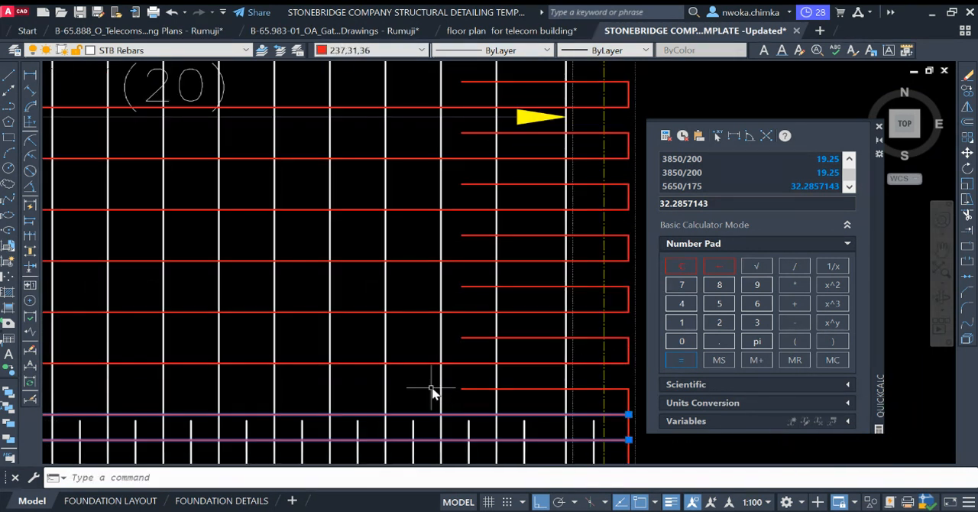
pyautogui.scroll(3, 410, 386)
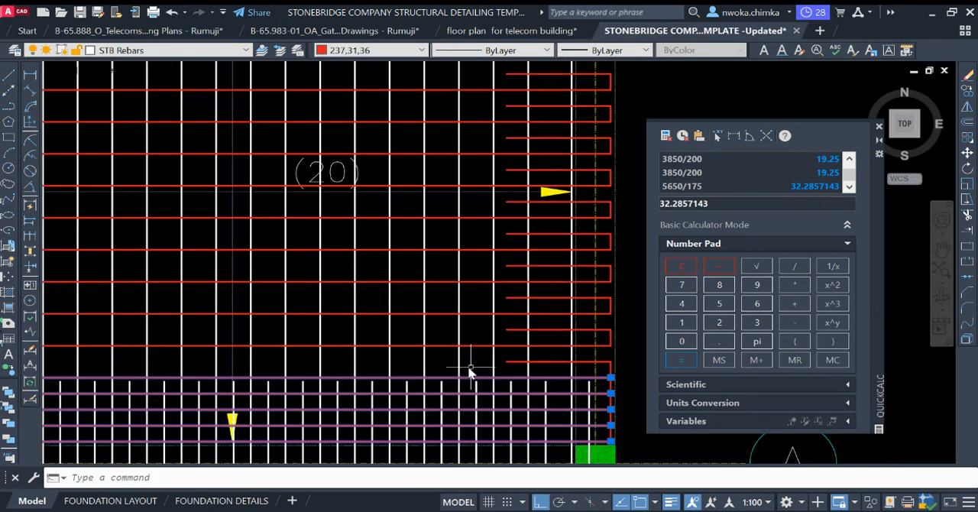
pyautogui.scroll(-3, 444, 376)
pyautogui.moveTo(393, 382); pyautogui.dragTo(494, 321, button='middle')
pyautogui.press('Escape')
# Step: Measure the spacing between the two lowest red bars at grid A between grids 1 and 2
pyautogui.scroll(3, 268, 347)
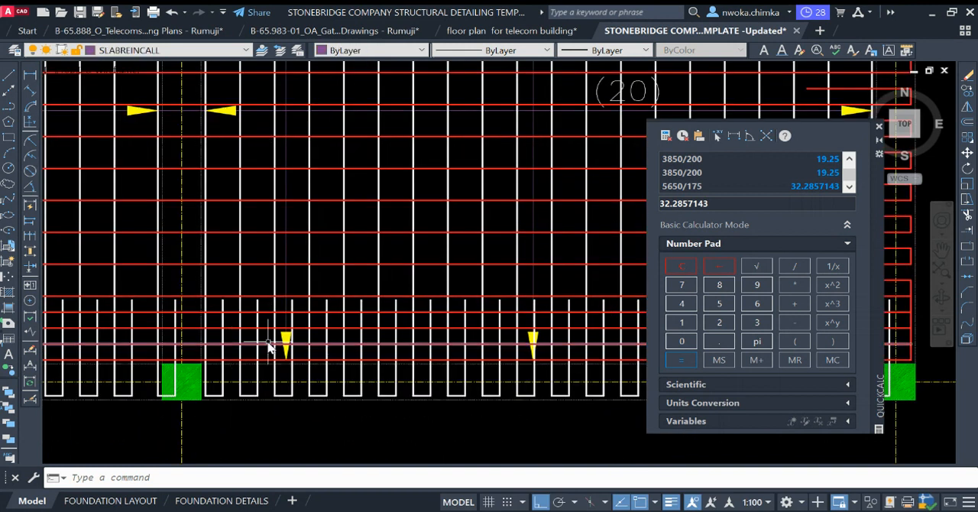
pyautogui.moveTo(267, 347)
pyautogui.mouseDown(button='middle')
pyautogui.moveTo(273, 334)
pyautogui.moveTo(334, 303)
pyautogui.moveTo(415, 301)
pyautogui.moveTo(344, 295)
pyautogui.moveTo(325, 279)
pyautogui.mouseUp(button='middle')
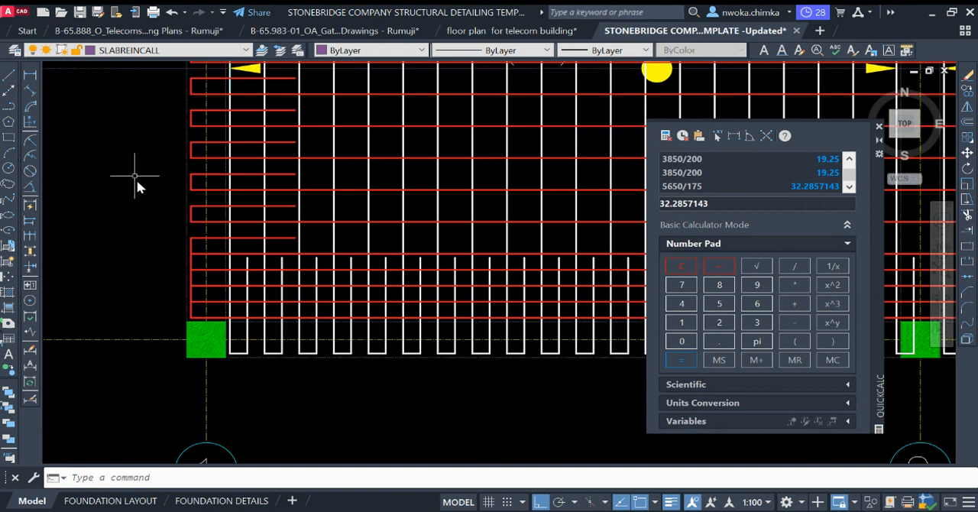
pyautogui.click(38, 74)
pyautogui.scroll(4, 425, 317)
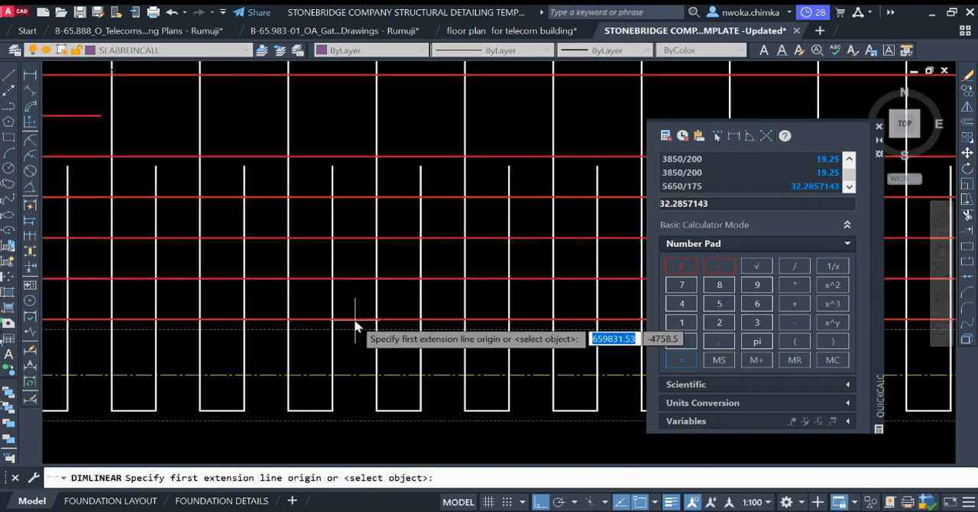
pyautogui.click(356, 327)
pyautogui.click(349, 278)
pyautogui.scroll(-4, 340, 285)
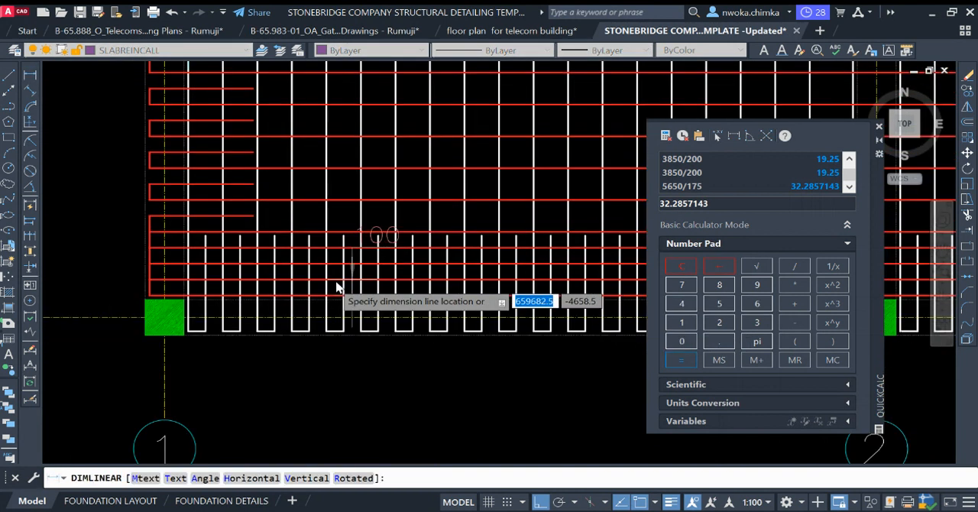
pyautogui.click(332, 269)
# Step: Measure the spacings between neighbouring red bars in the closely spaced group just above grid A
pyautogui.press('Return')
pyautogui.scroll(4, 348, 245)
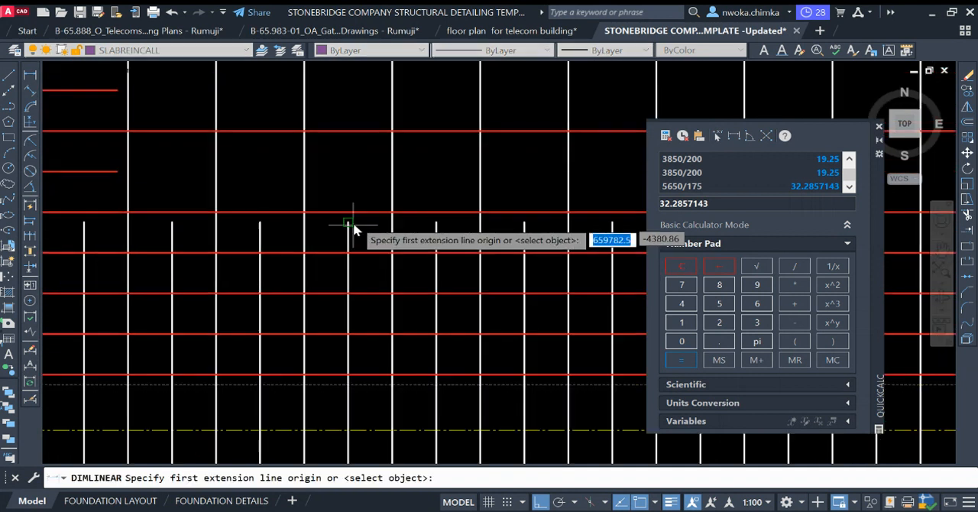
pyautogui.moveTo(359, 204); pyautogui.dragTo(365, 251, button='middle')
pyautogui.click(377, 226)
pyautogui.click(376, 307)
pyautogui.press('Escape')
pyautogui.scroll(-2, 351, 260)
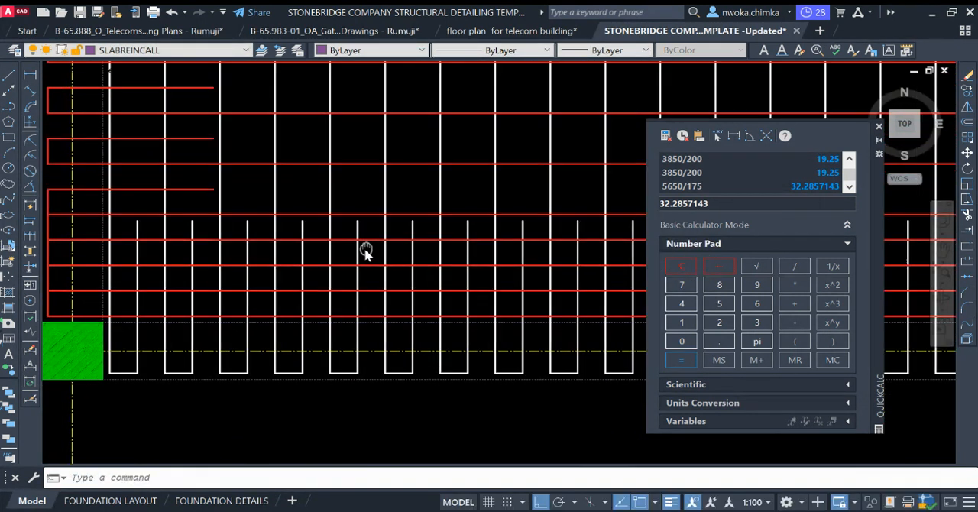
pyautogui.press('Return')
pyautogui.scroll(4, 370, 246)
pyautogui.click(372, 230)
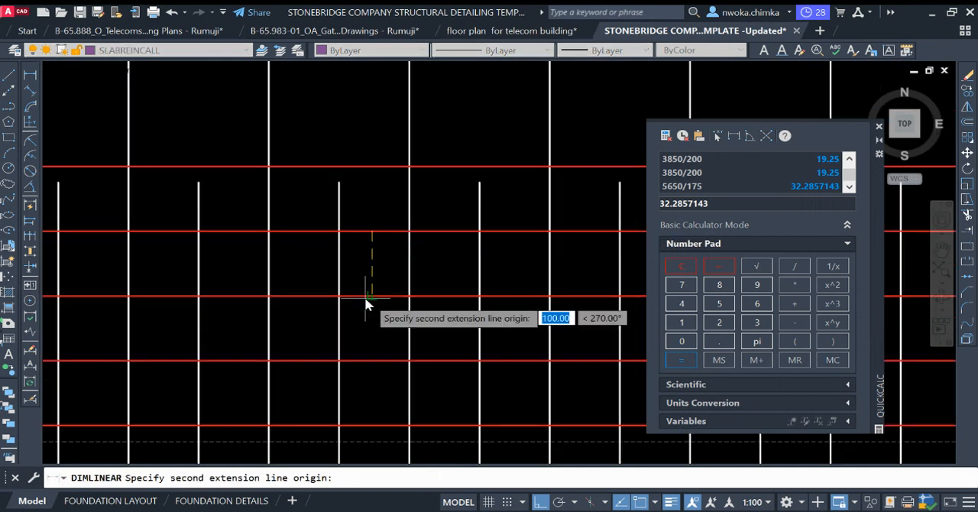
pyautogui.click(371, 296)
pyautogui.press('Escape')
# Step: Delete the fourth long red bar from the bottom near grid A, together with its hook segment at grid 1
pyautogui.click(387, 231)
pyautogui.scroll(-4, 391, 228)
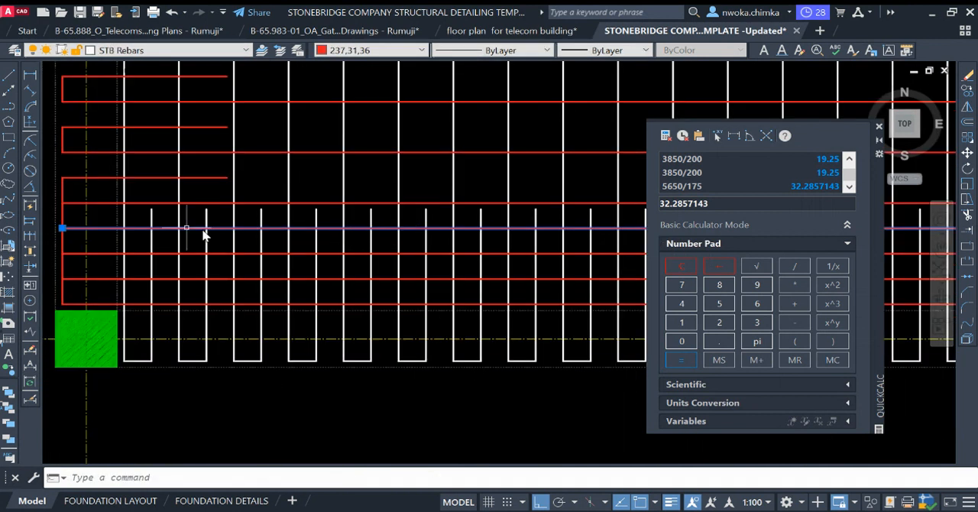
pyautogui.moveTo(115, 225); pyautogui.dragTo(275, 229, button='middle')
pyautogui.scroll(4, 230, 219)
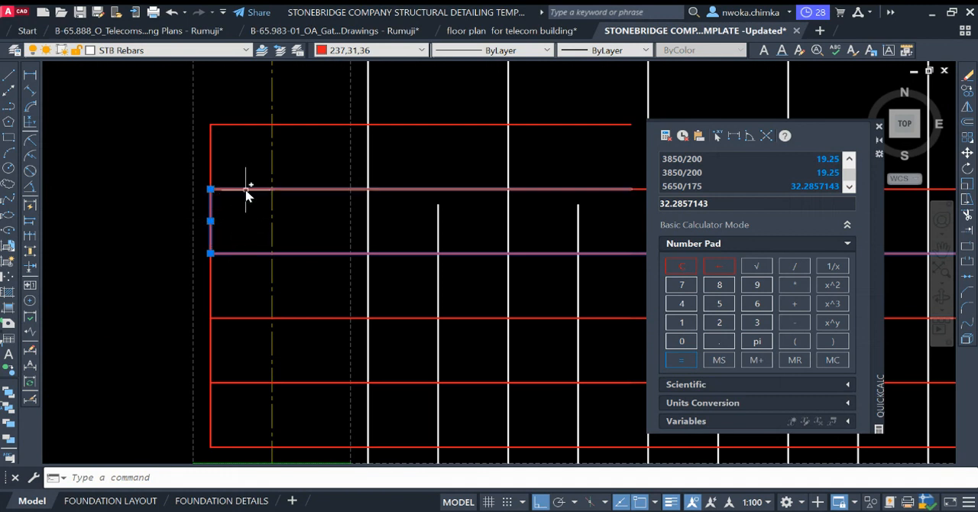
pyautogui.scroll(-4, 164, 208)
pyautogui.press('Return')
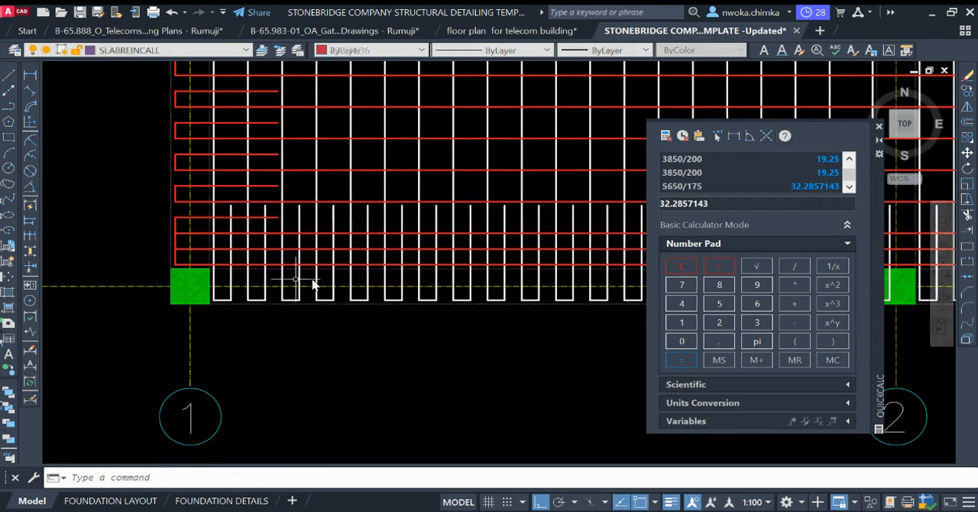
# Step: Delete the second long red bar from the bottom near grid A and its leftover vertical hook segment at grid 1
pyautogui.moveTo(309, 282); pyautogui.dragTo(247, 244, button='middle')
pyautogui.scroll(2, 324, 227)
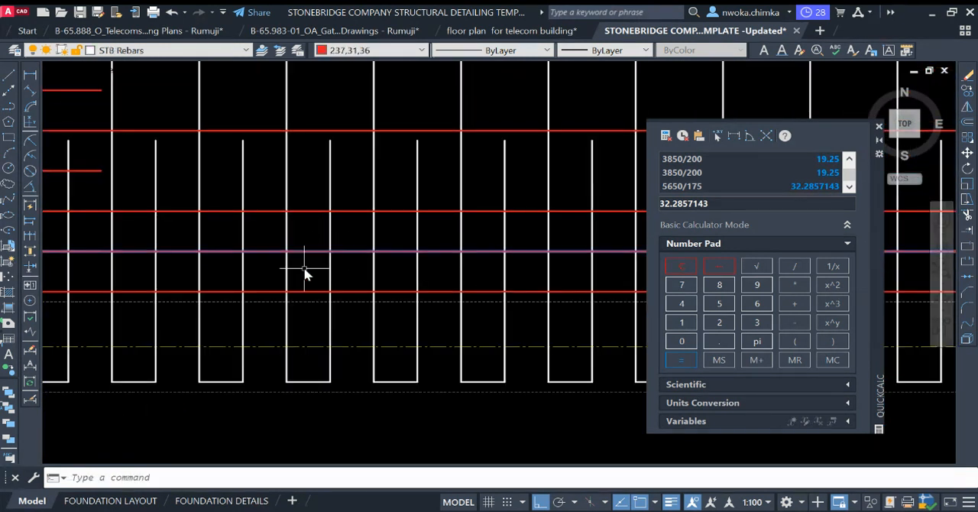
pyautogui.scroll(-2, 367, 260)
pyautogui.scroll(2, 219, 260)
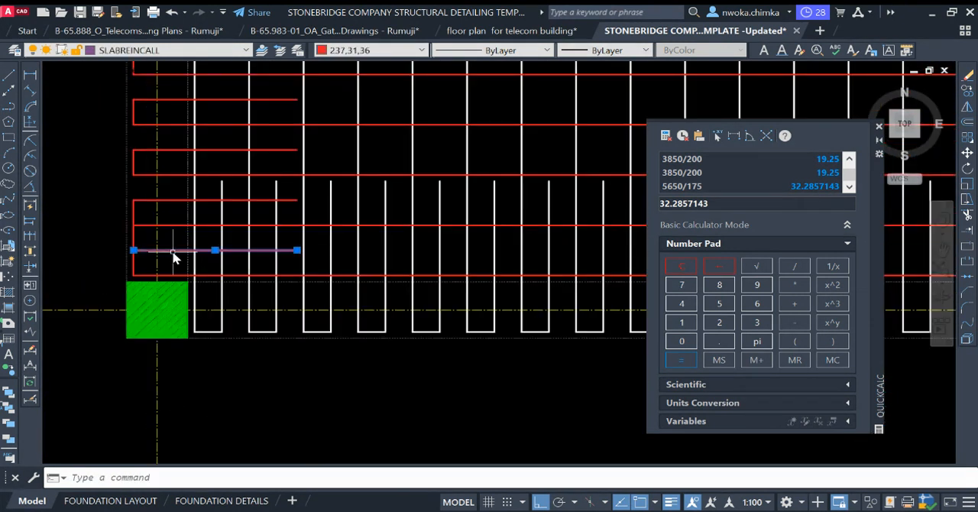
pyautogui.press('Delete')
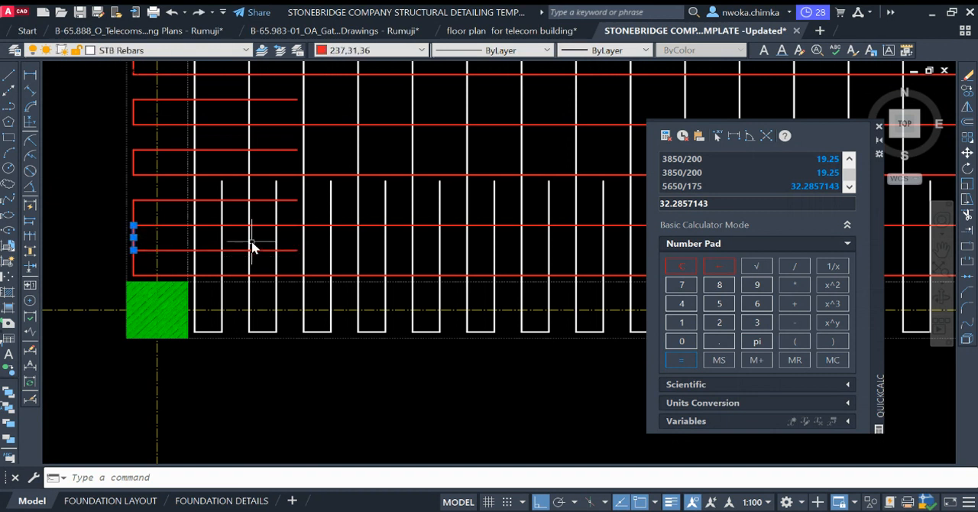
pyautogui.press('Delete')
# Step: Delete the leftover hook segments of the two removed red bars at grid 3, just above grid A
pyautogui.scroll(-5, 197, 281)
pyautogui.moveTo(368, 276); pyautogui.dragTo(212, 248, button='middle')
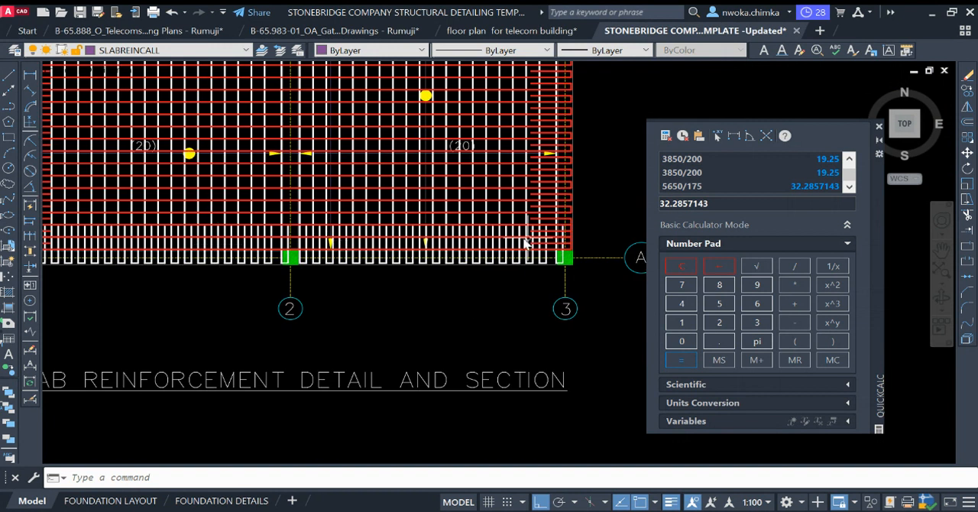
pyautogui.scroll(4, 548, 222)
pyautogui.moveTo(587, 253); pyautogui.dragTo(476, 238, button='middle')
pyautogui.scroll(2, 489, 236)
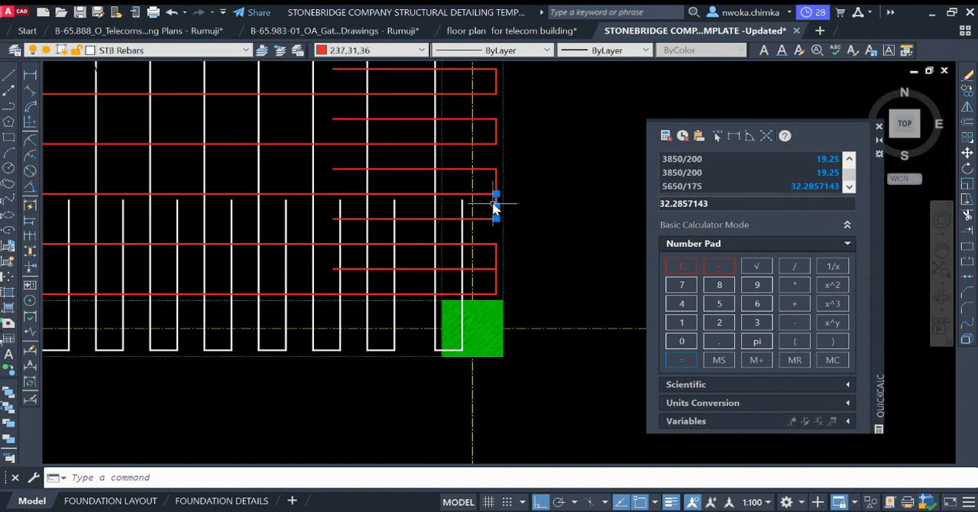
pyautogui.scroll(-3, 516, 221)
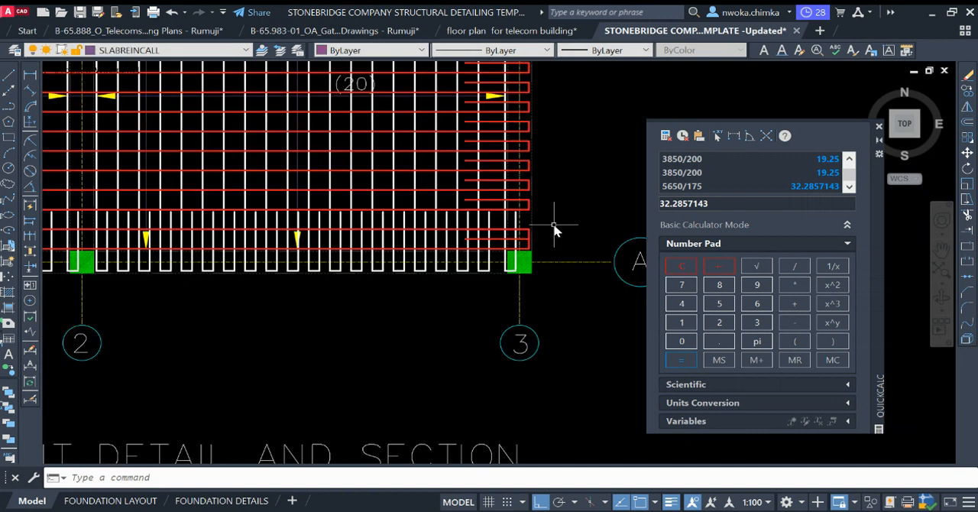
pyautogui.scroll(3, 526, 246)
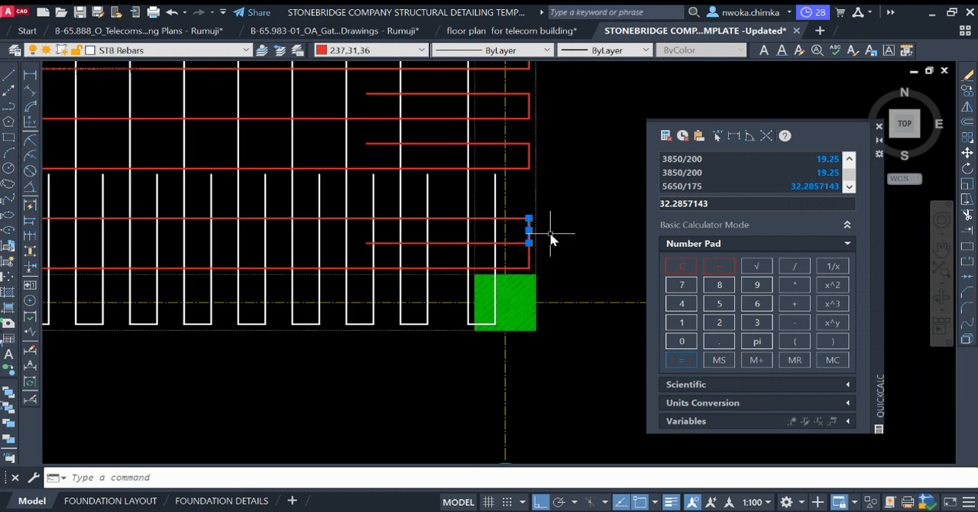
pyautogui.scroll(-3, 562, 254)
pyautogui.scroll(4, 570, 238)
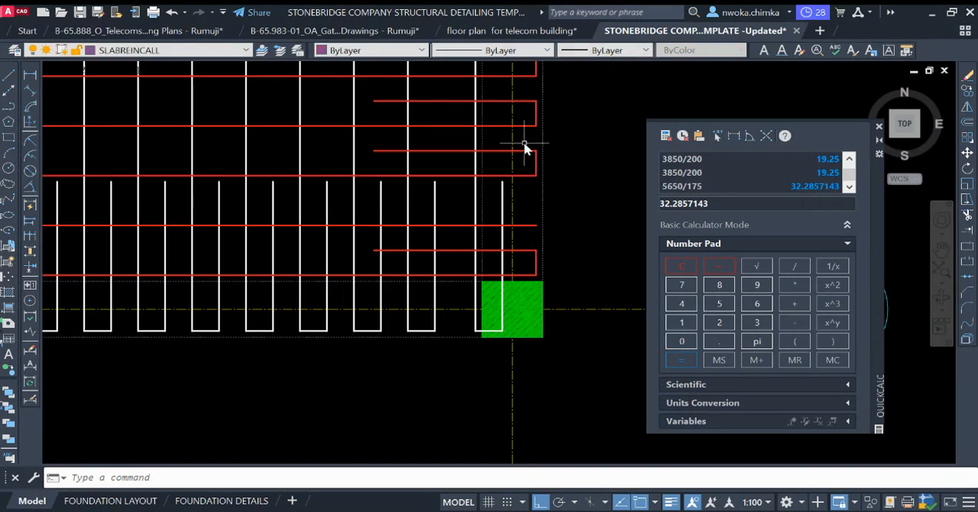
# Step: Copy the end hook at grid 3 from the third red bar above grid A onto the end of the unhooked bar below it
pyautogui.click(547, 168)
pyautogui.click(498, 155)
pyautogui.click(452, 146)
pyautogui.click(445, 168)
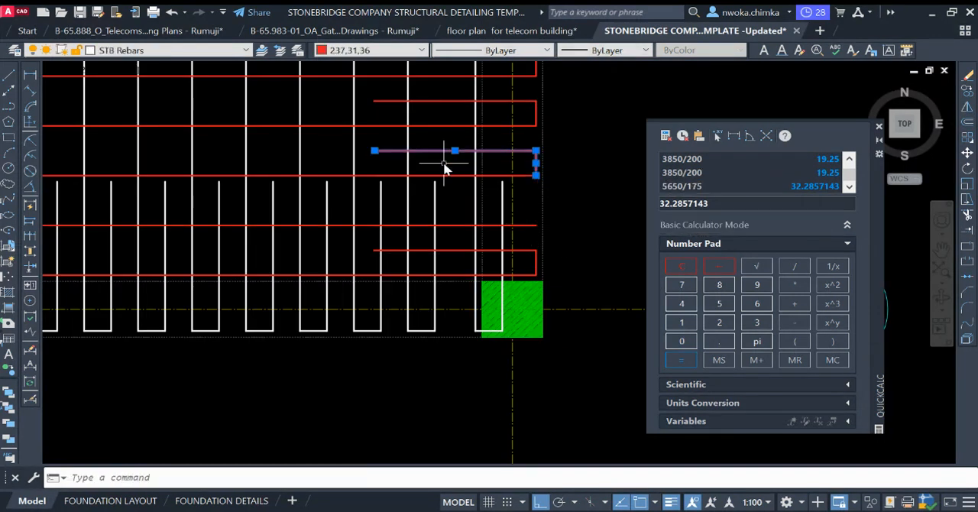
pyautogui.write('co')
pyautogui.press('space')
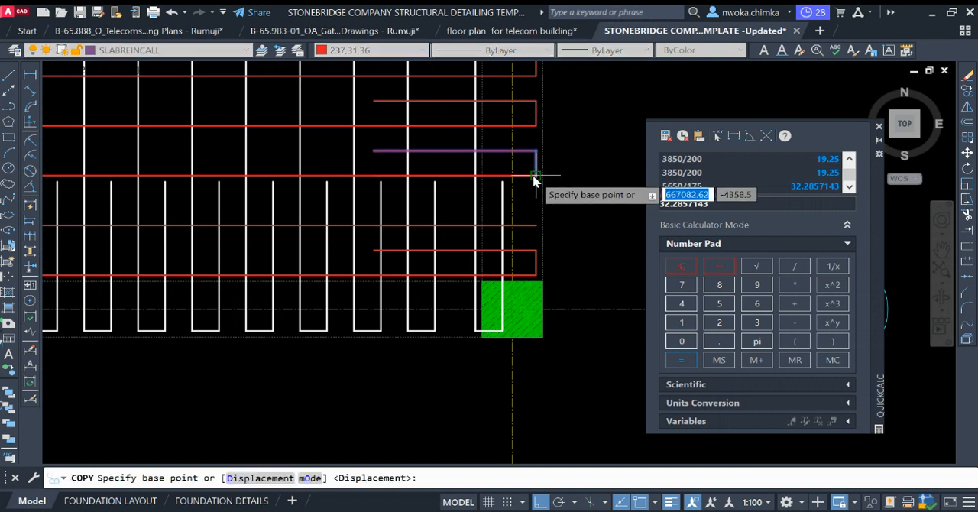
pyautogui.click(536, 175)
pyautogui.click(538, 223)
pyautogui.press('Escape')
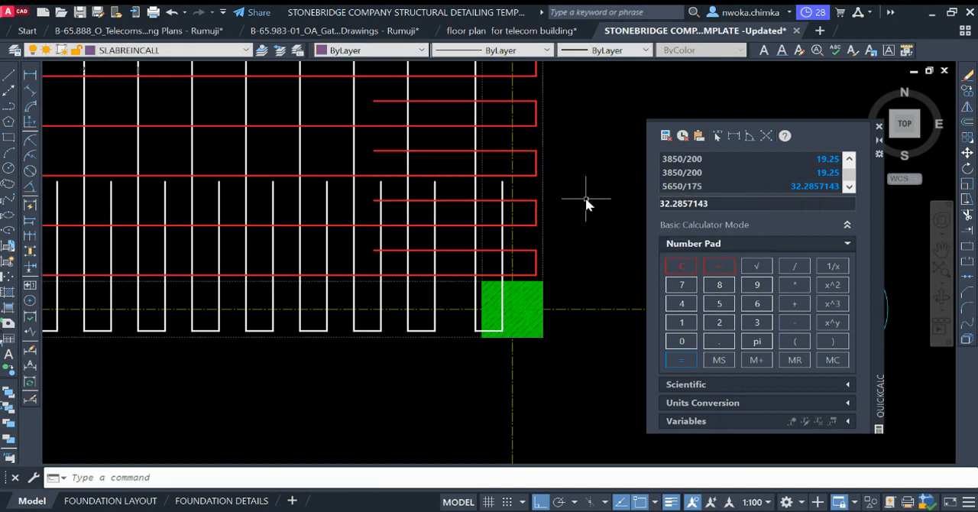
# Step: Measure the spacings between the three lowest long red bars above grid A, between grids 1 and 2
pyautogui.scroll(-5, 580, 229)
pyautogui.moveTo(524, 250); pyautogui.dragTo(597, 234, button='middle')
pyautogui.moveTo(358, 233); pyautogui.dragTo(546, 242, button='middle')
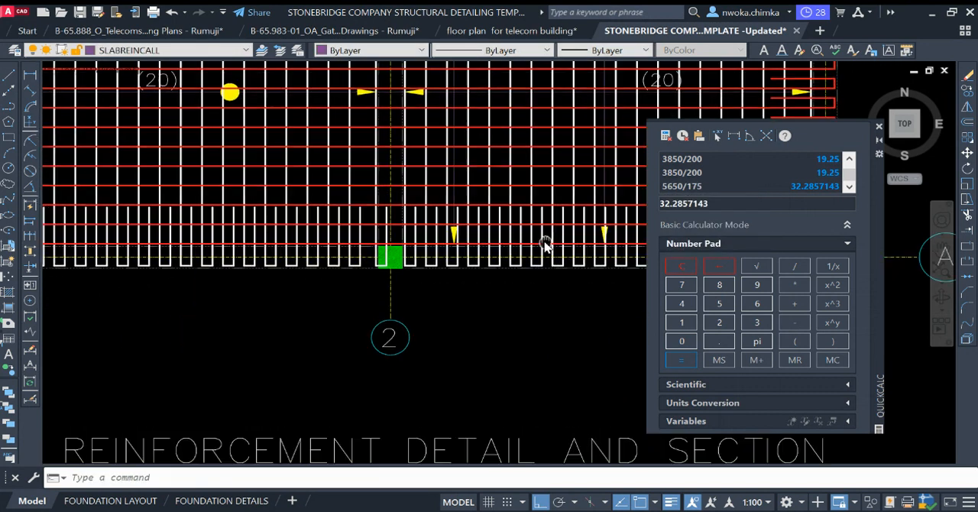
pyautogui.moveTo(256, 250); pyautogui.dragTo(426, 290, button='middle')
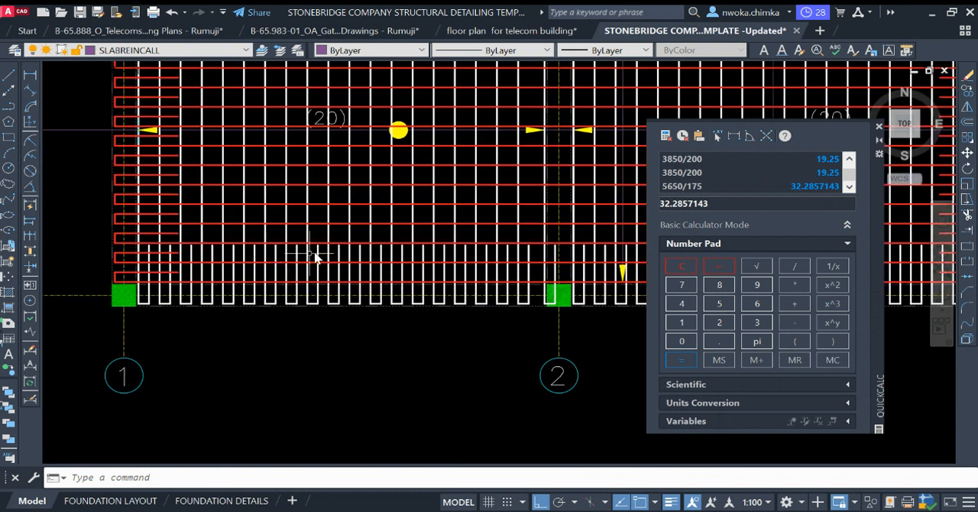
pyautogui.scroll(4, 255, 257)
pyautogui.click(31, 75)
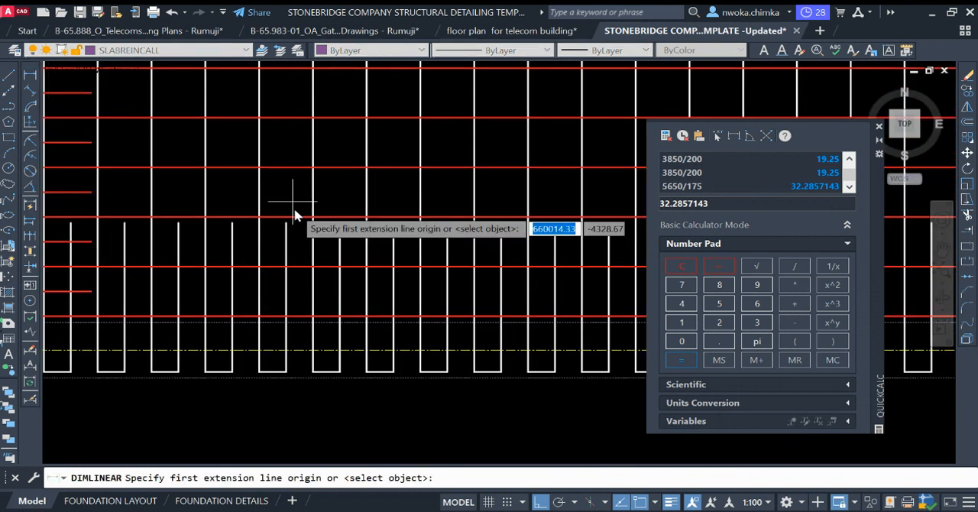
pyautogui.click(301, 221)
pyautogui.click(303, 269)
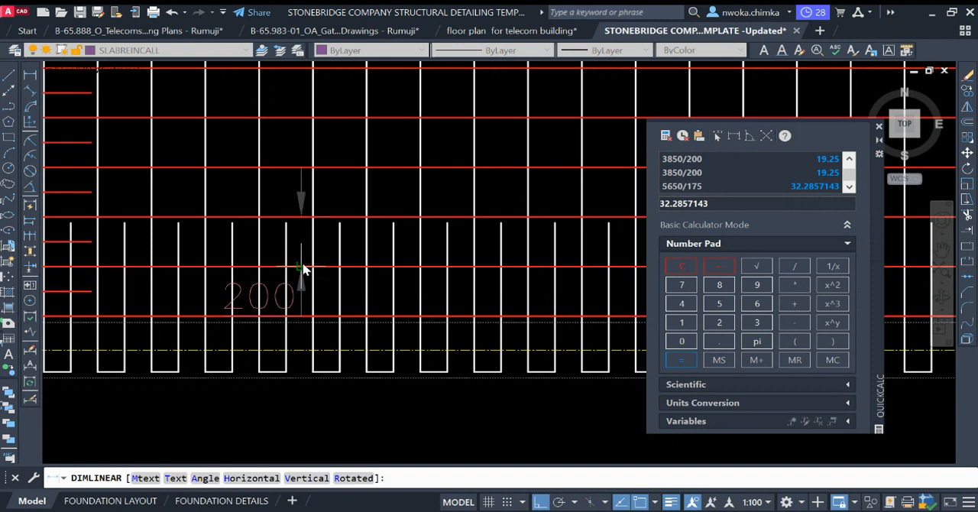
pyautogui.press('Escape')
pyautogui.press('Return')
pyautogui.click(303, 269)
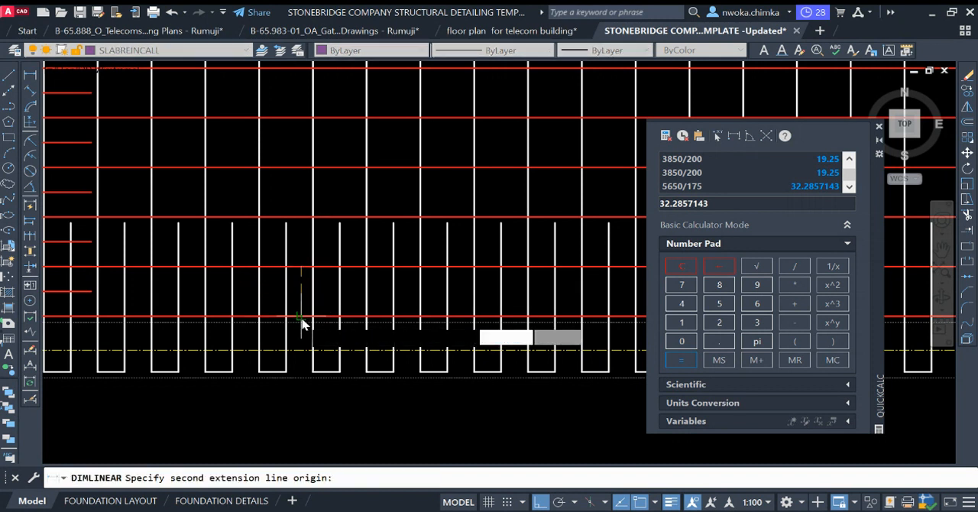
pyautogui.press('Escape')
# Step: Select the long red bars one by one from grid A up to grid B to check their number
pyautogui.scroll(-6, 303, 324)
pyautogui.scroll(3, 306, 321)
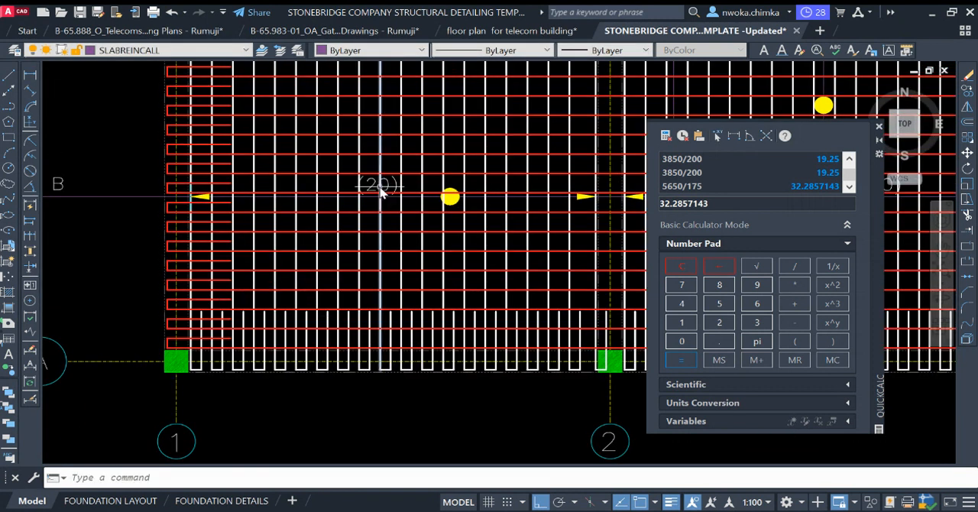
pyautogui.scroll(4, 330, 347)
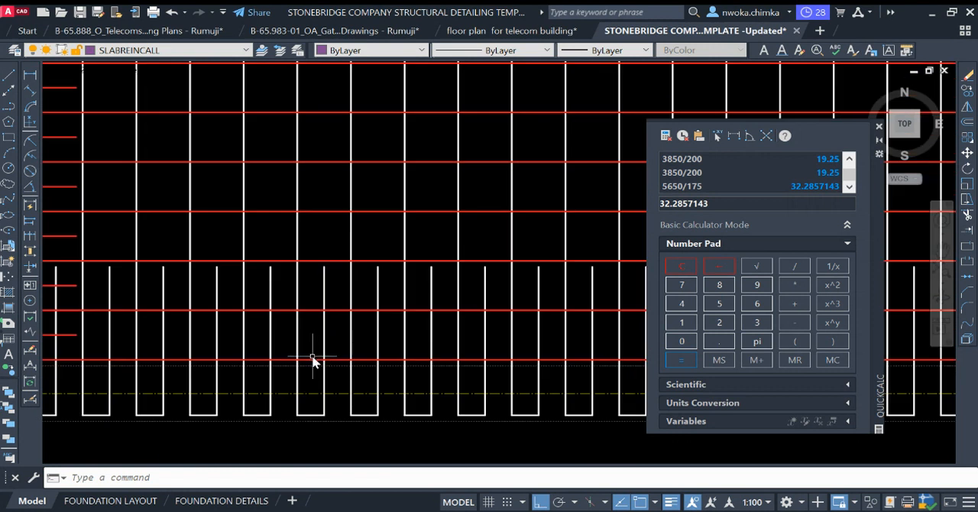
pyautogui.click(313, 359)
pyautogui.click(311, 331)
pyautogui.click(311, 324)
pyautogui.click(310, 296)
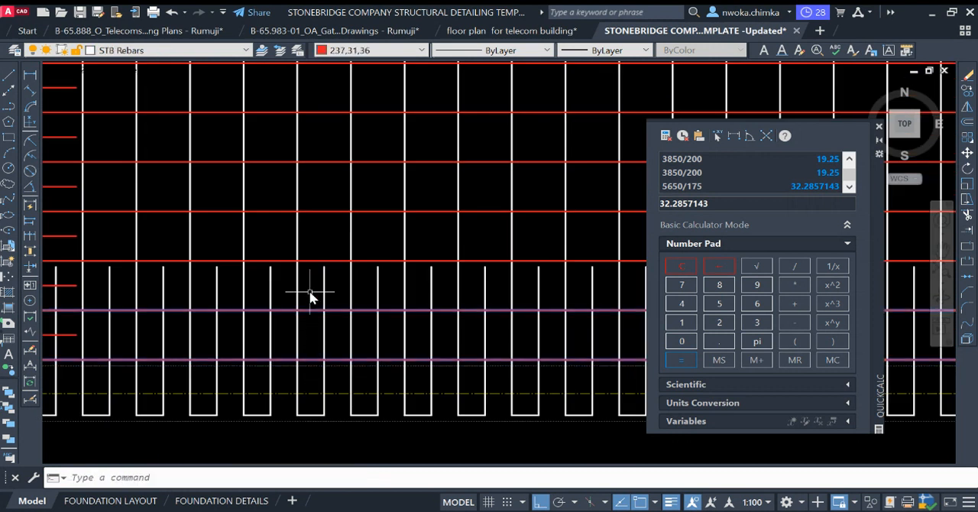
pyautogui.click(320, 275)
pyautogui.click(308, 252)
pyautogui.click(327, 227)
pyautogui.click(322, 204)
pyautogui.moveTo(326, 198); pyautogui.dragTo(327, 351, button='middle')
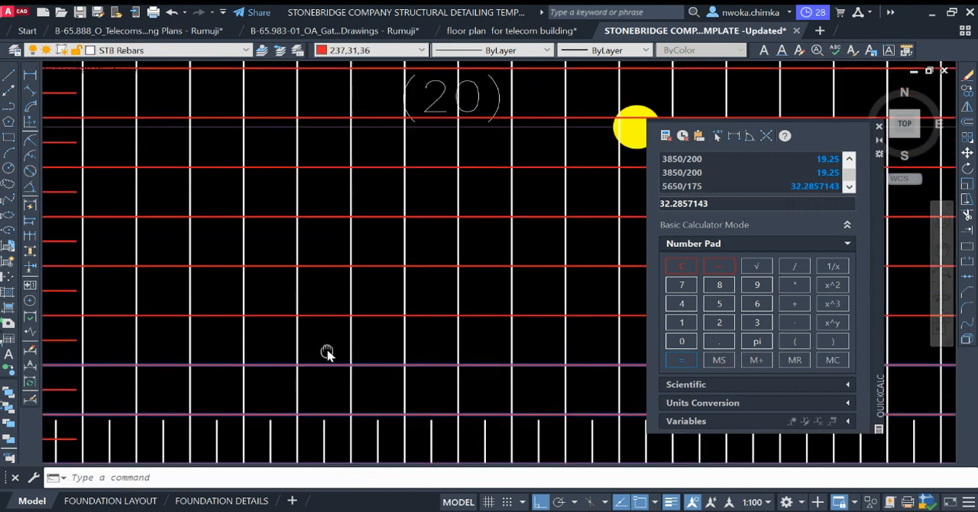
pyautogui.click(331, 332)
pyautogui.click(304, 282)
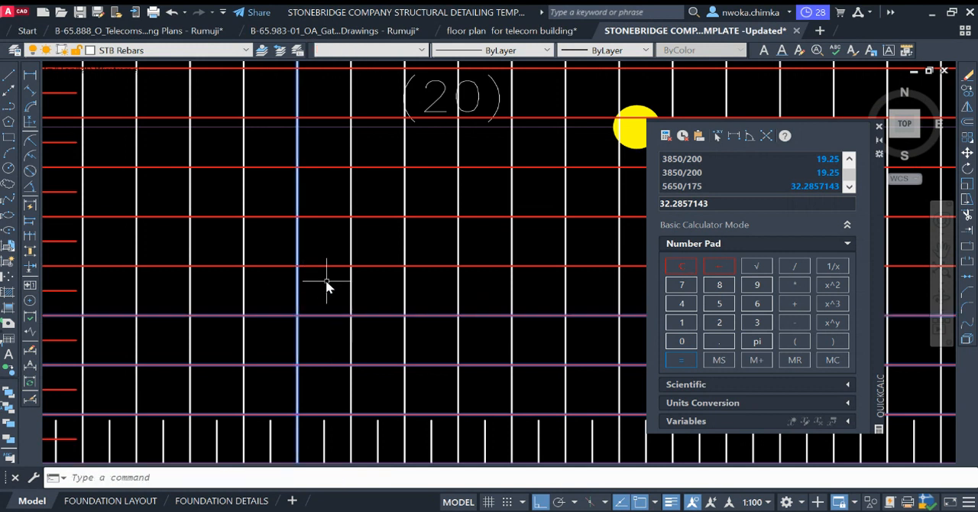
pyautogui.click(327, 304)
pyautogui.click(317, 256)
pyautogui.click(328, 239)
pyautogui.click(318, 197)
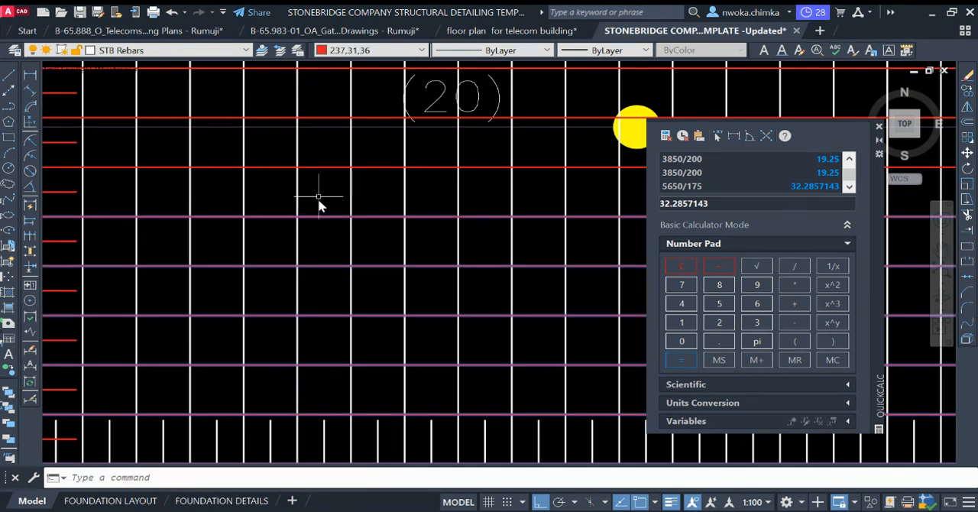
pyautogui.click(321, 185)
pyautogui.click(330, 156)
pyautogui.moveTo(332, 171)
pyautogui.mouseDown(button='middle')
pyautogui.moveTo(322, 308)
pyautogui.moveTo(324, 275)
pyautogui.mouseUp(button='middle')
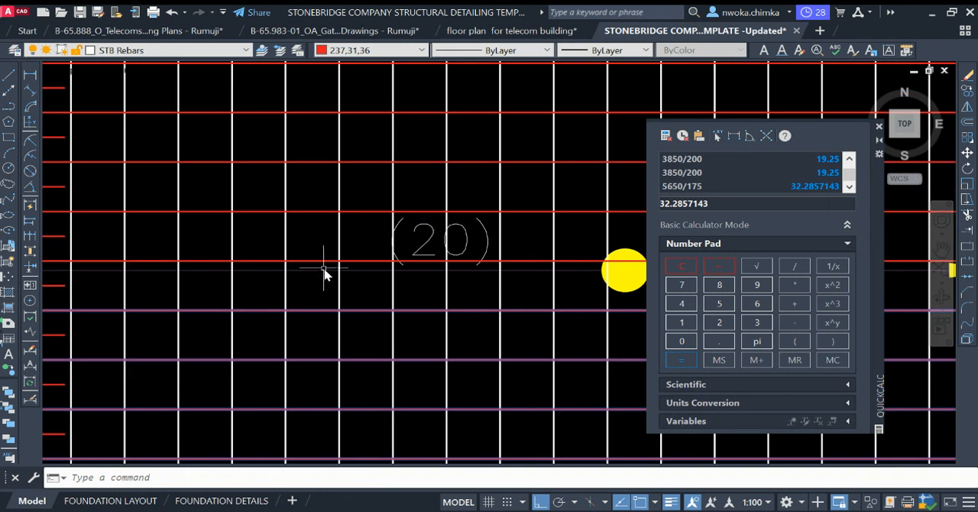
pyautogui.click(316, 261)
pyautogui.click(308, 218)
pyautogui.click(307, 205)
pyautogui.click(327, 169)
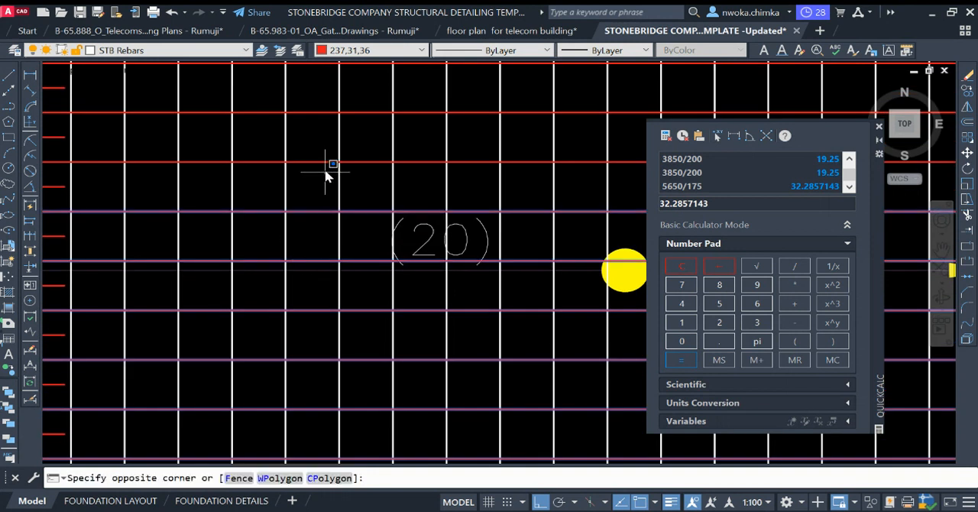
pyautogui.click(322, 155)
pyautogui.moveTo(321, 158); pyautogui.dragTo(334, 321, button='middle')
pyautogui.click(334, 309)
pyautogui.click(332, 269)
pyautogui.click(330, 252)
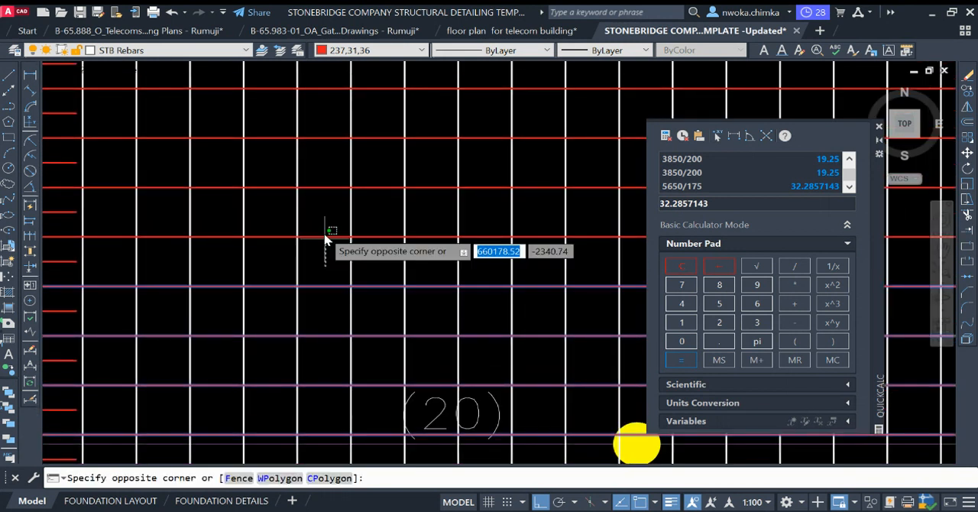
pyautogui.click(331, 218)
pyautogui.click(333, 200)
pyautogui.click(333, 192)
pyautogui.click(332, 165)
pyautogui.click(328, 201)
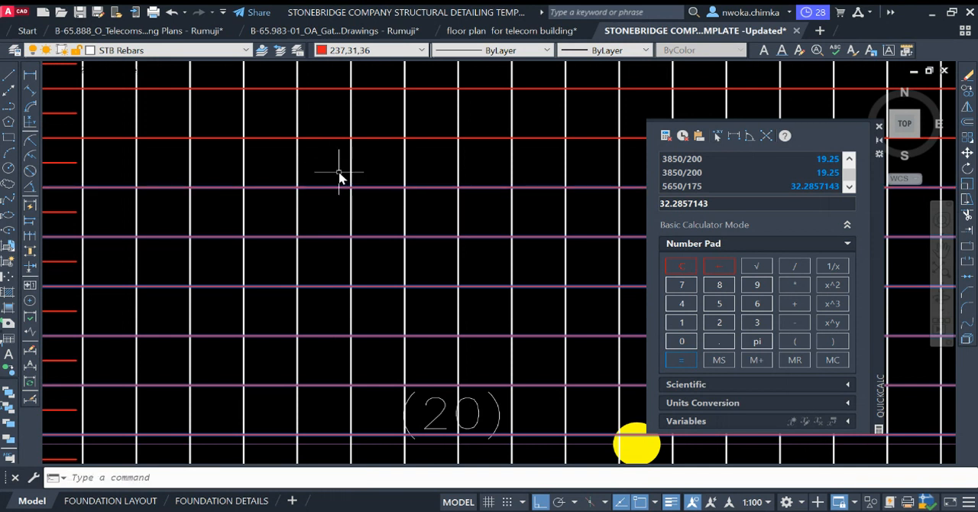
pyautogui.click(338, 172)
pyautogui.click(327, 139)
pyautogui.scroll(-3, 367, 257)
pyautogui.scroll(4, 351, 328)
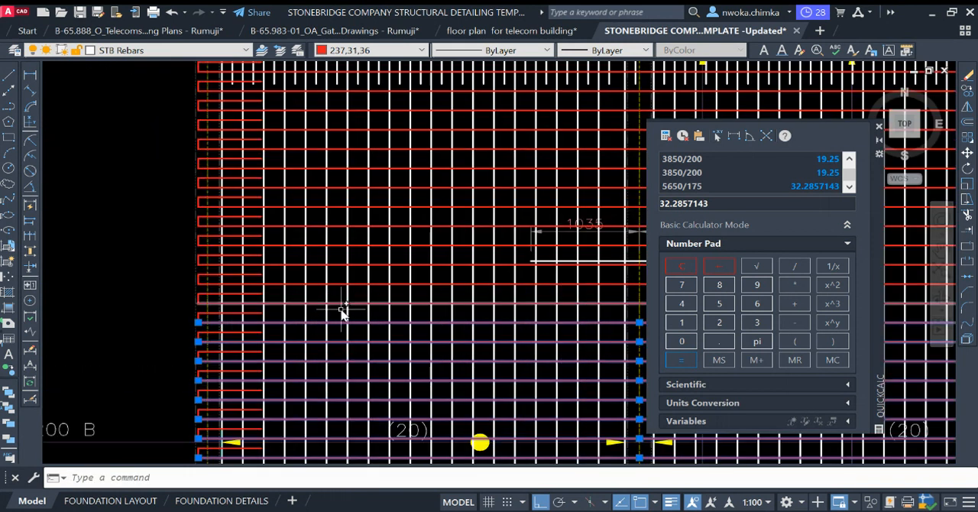
pyautogui.click(337, 304)
pyautogui.click(339, 284)
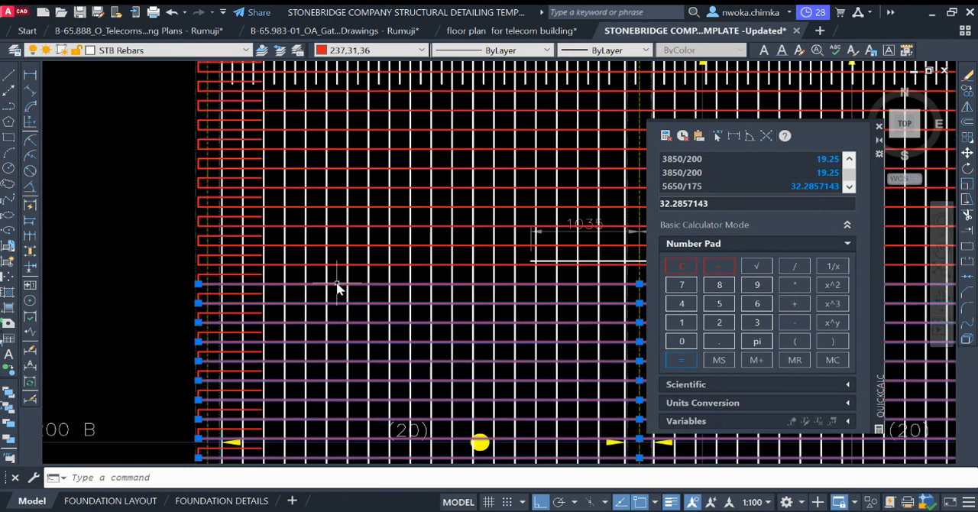
pyautogui.click(335, 264)
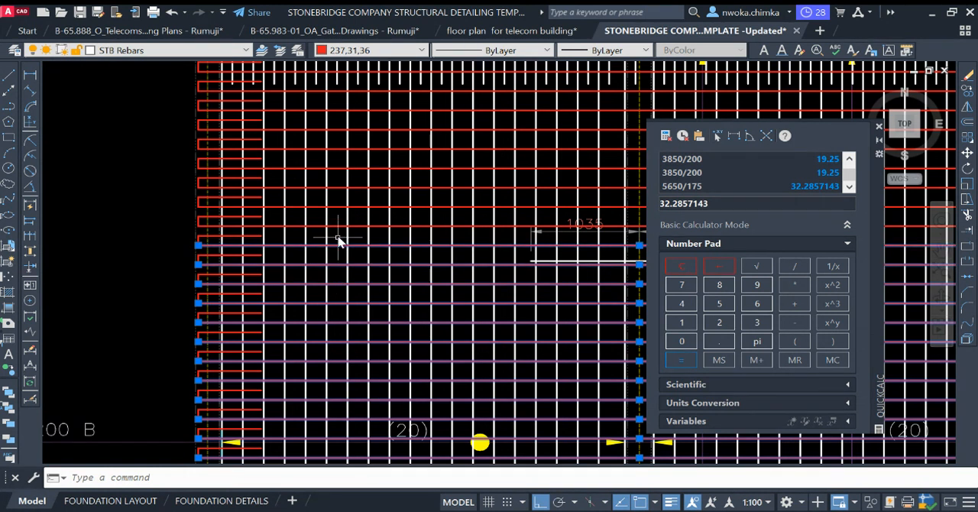
pyautogui.click(337, 227)
pyautogui.click(339, 207)
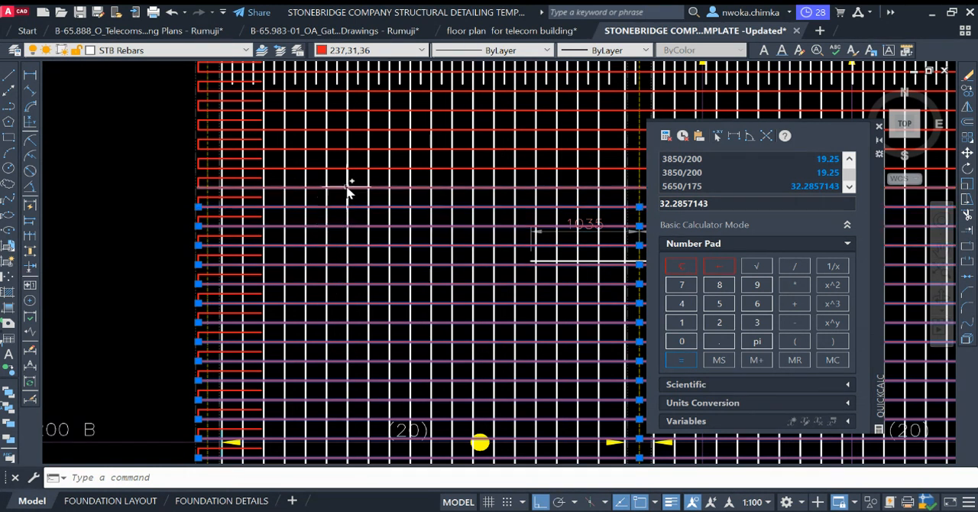
pyautogui.click(337, 188)
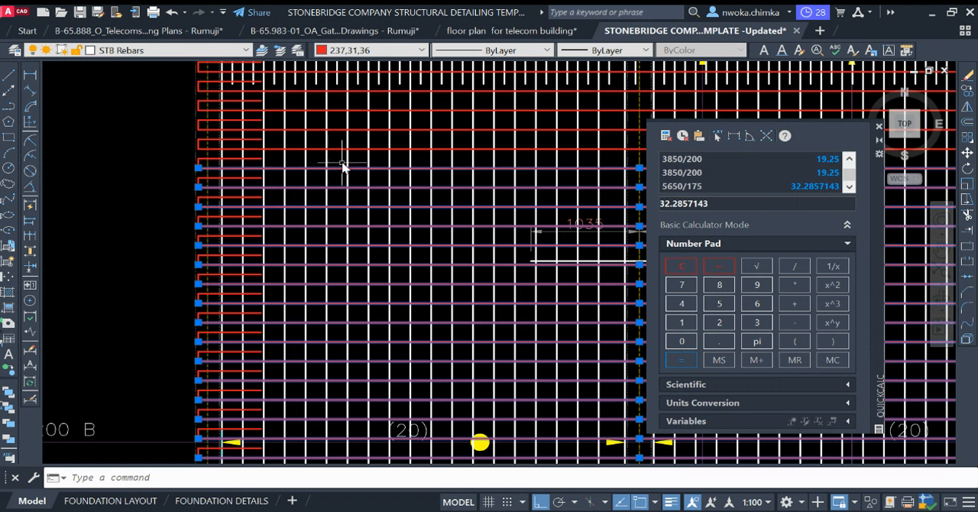
pyautogui.click(341, 150)
pyautogui.moveTo(331, 175); pyautogui.dragTo(318, 339, button='middle')
pyautogui.click(323, 315)
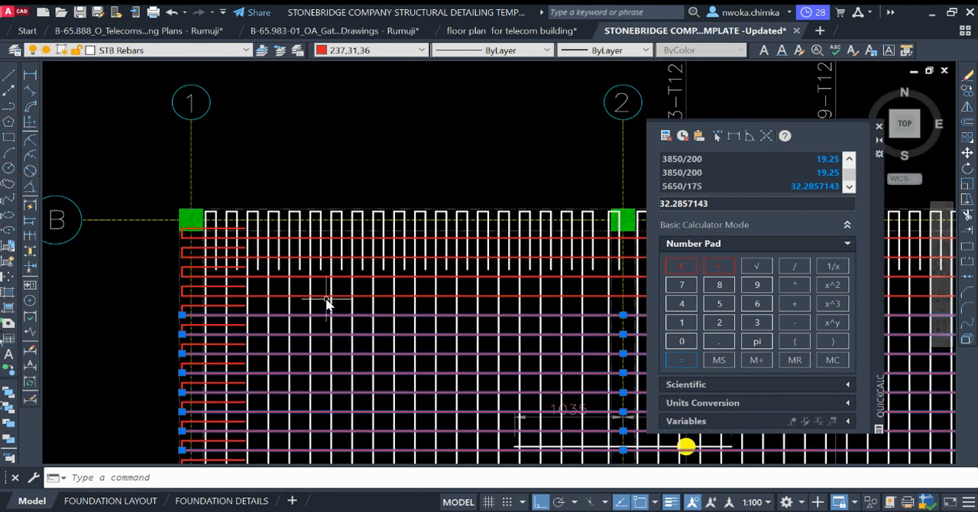
pyautogui.scroll(2, 336, 264)
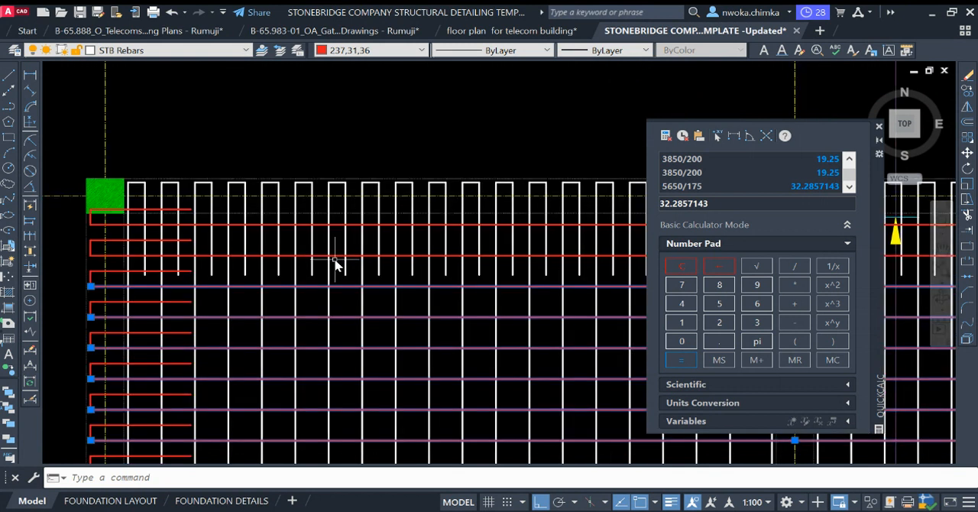
pyautogui.scroll(2, 335, 263)
pyautogui.click(312, 253)
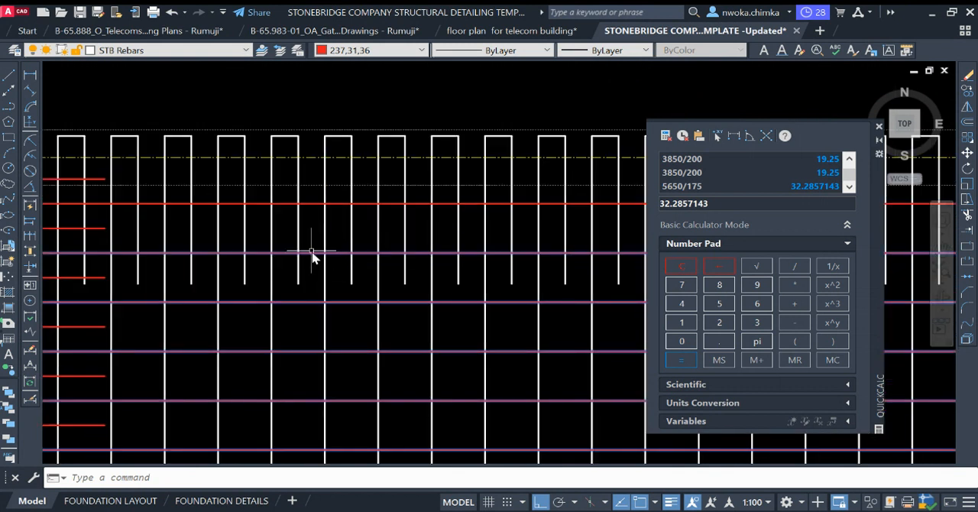
pyautogui.click(312, 204)
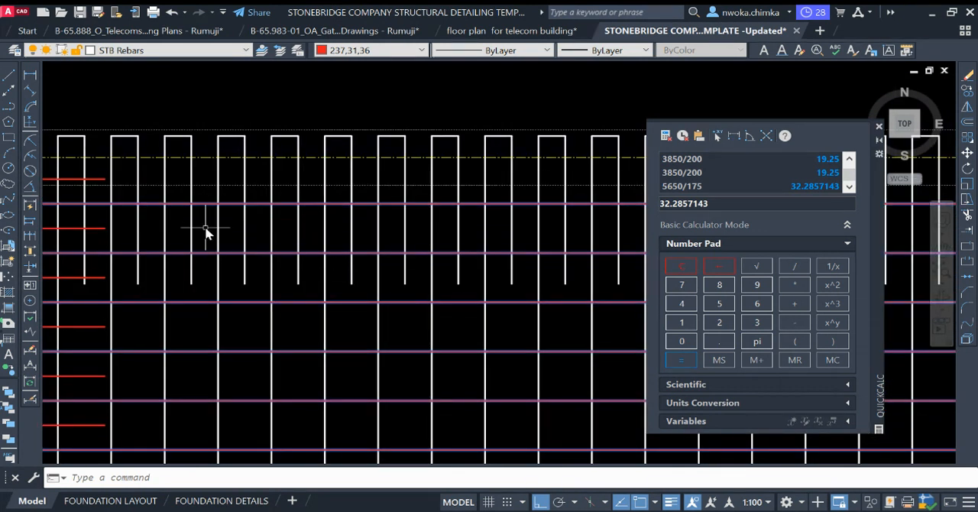
pyautogui.scroll(-4, 205, 233)
pyautogui.moveTo(367, 262); pyautogui.dragTo(243, 273, button='middle')
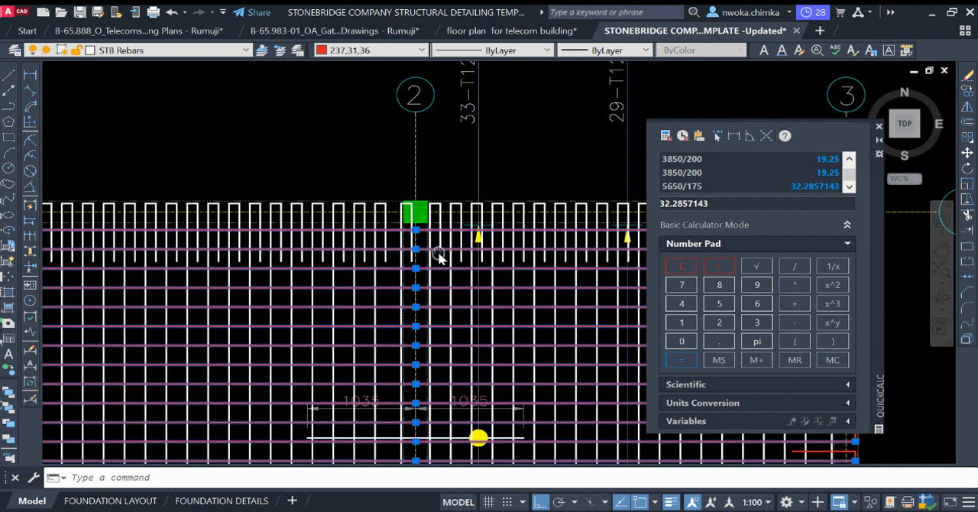
pyautogui.scroll(3, 516, 221)
pyautogui.scroll(2, 433, 241)
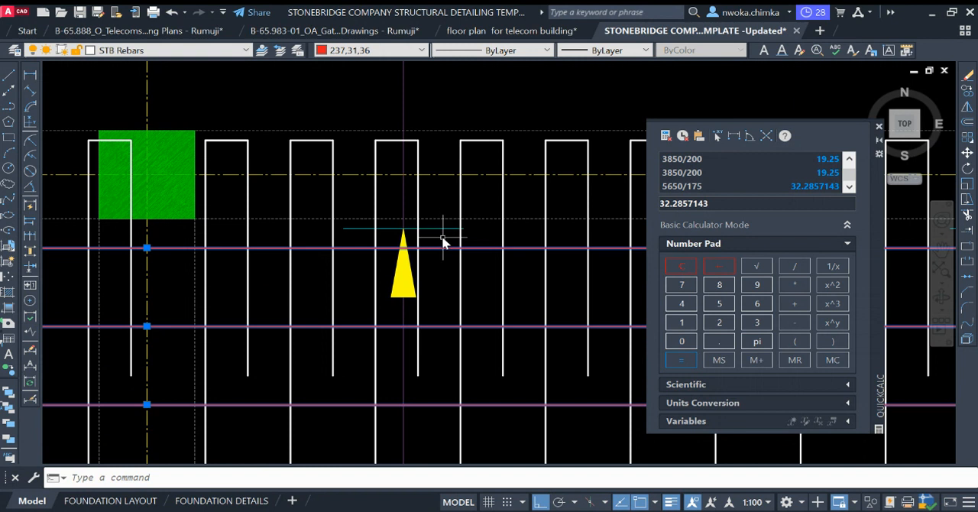
pyautogui.press('Escape')
# Step: Copy the topmost long red bar about 50 upward, towards grid B
pyautogui.click(448, 241)
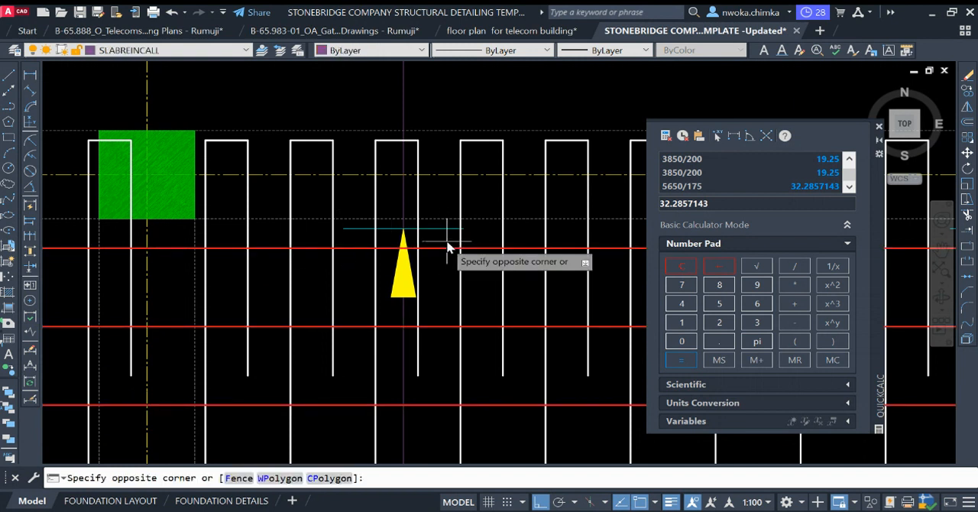
pyautogui.click(436, 256)
pyautogui.write('co')
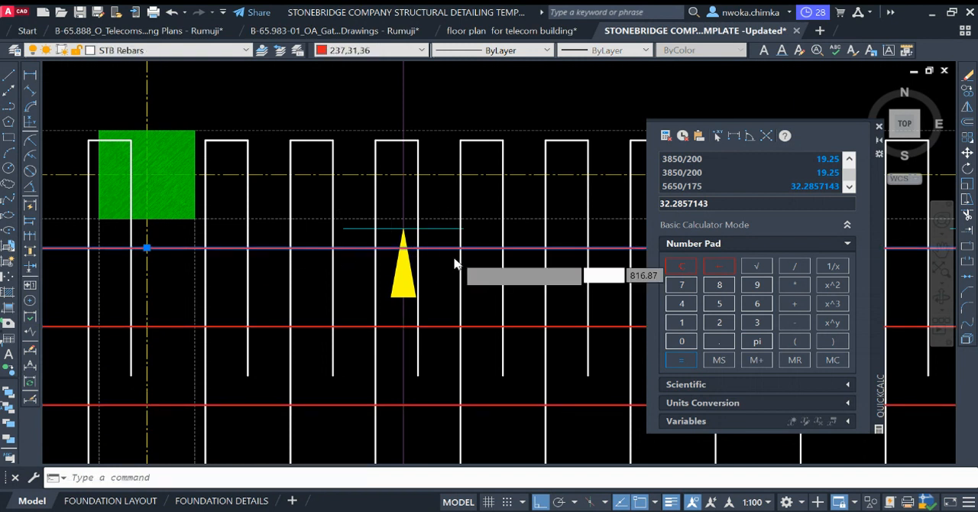
pyautogui.press('Return')
pyautogui.click(439, 245)
pyautogui.click(439, 223)
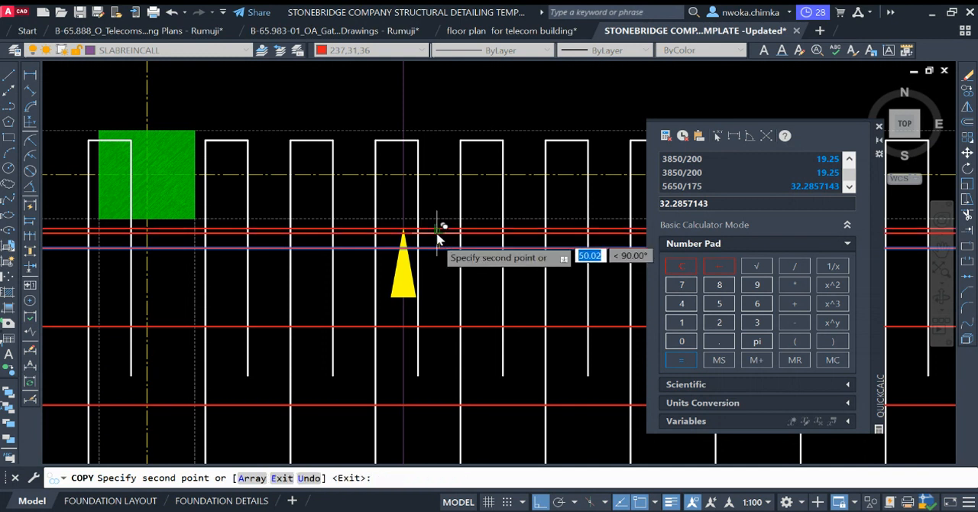
pyautogui.press('Return')
# Step: Set both halves of the horizontal top bar across grid 2, below the 1035 dimensions, to Blue and bring them to the front
pyautogui.scroll(-8, 428, 258)
pyautogui.scroll(-3, 384, 272)
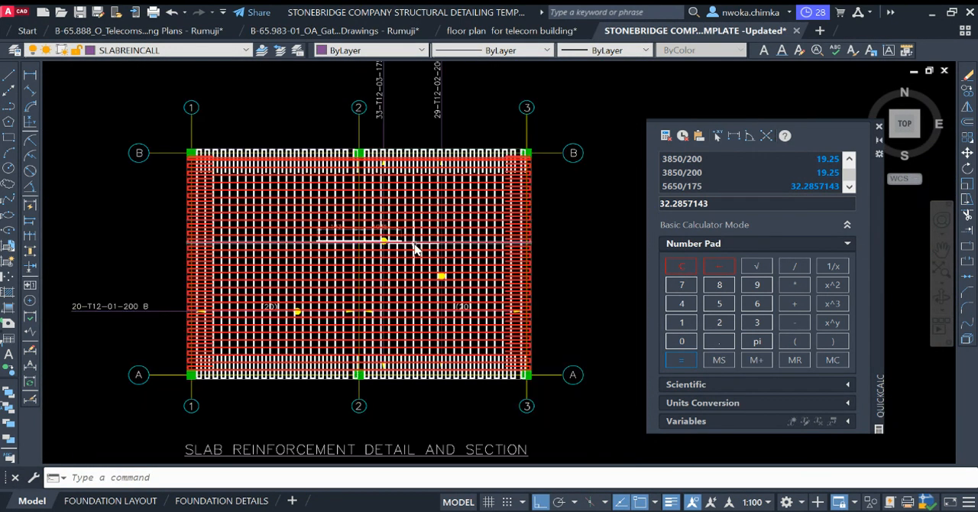
pyautogui.scroll(2, 289, 170)
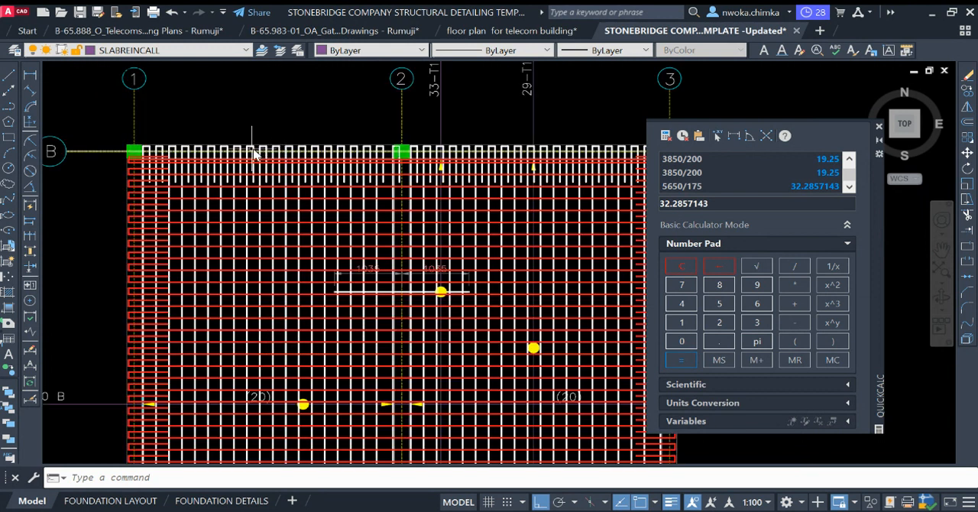
pyautogui.scroll(-2, 234, 254)
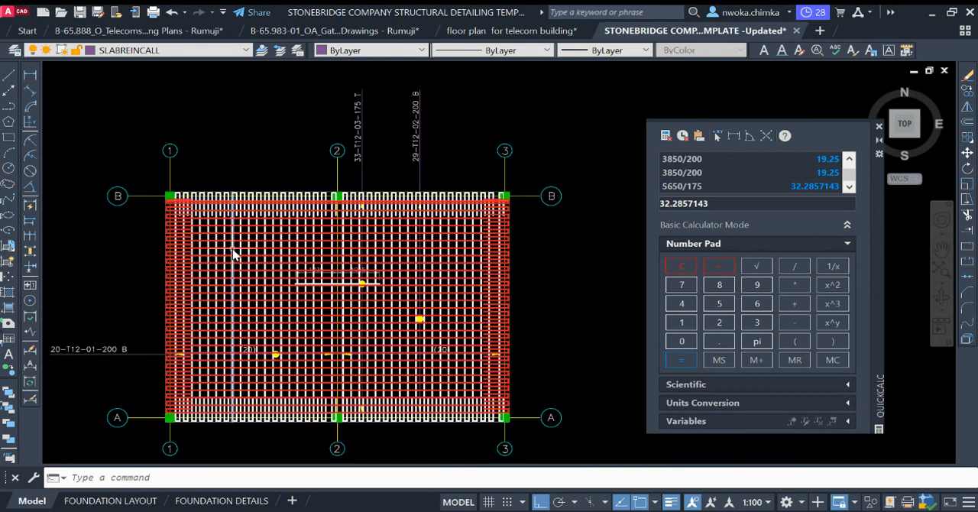
pyautogui.scroll(2, 241, 197)
pyautogui.scroll(2, 241, 197)
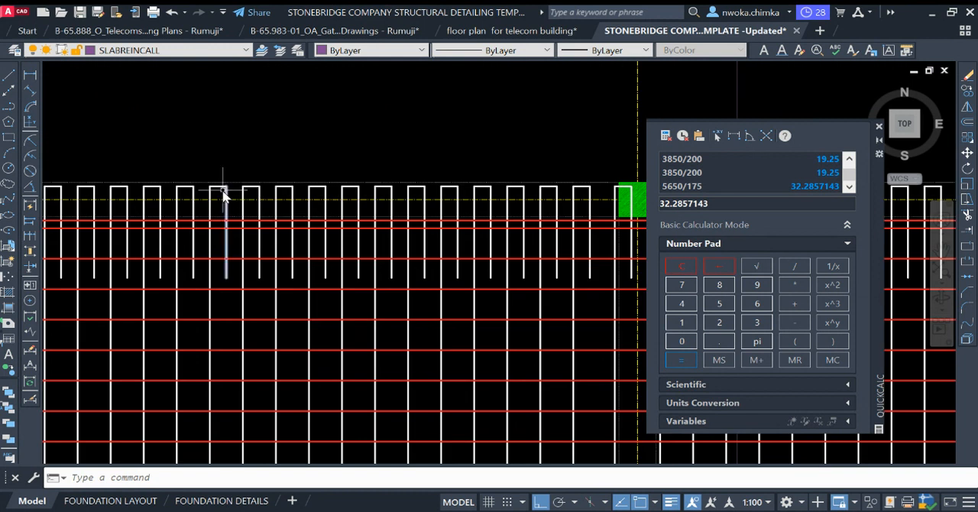
pyautogui.scroll(-3, 294, 212)
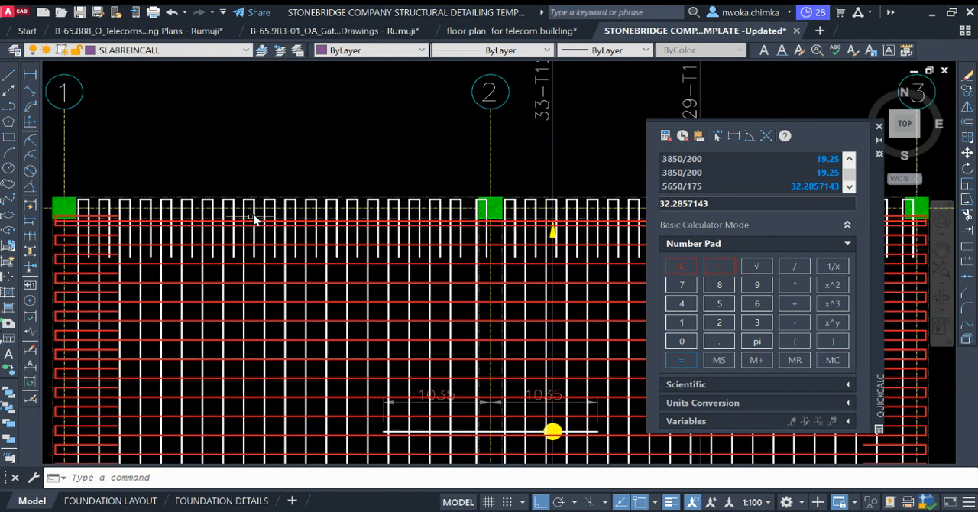
pyautogui.scroll(4, 350, 269)
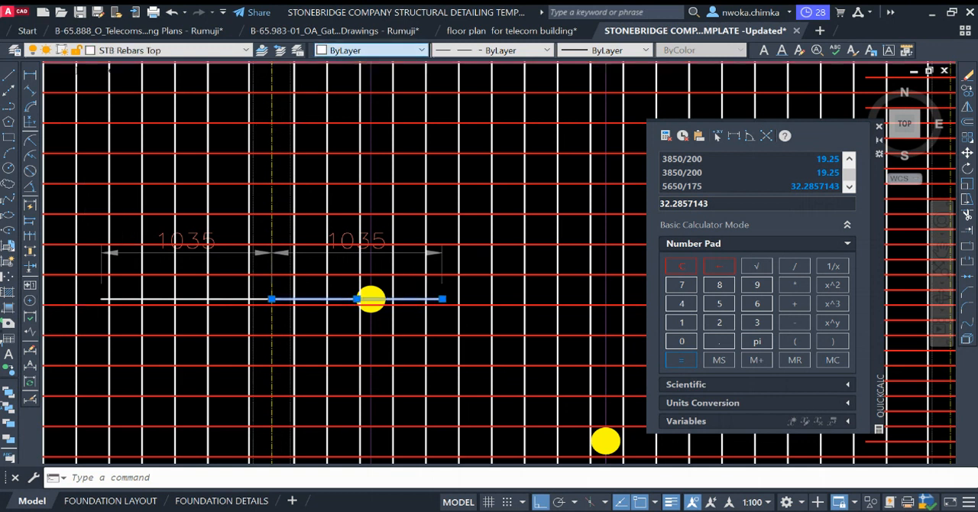
pyautogui.click(336, 142)
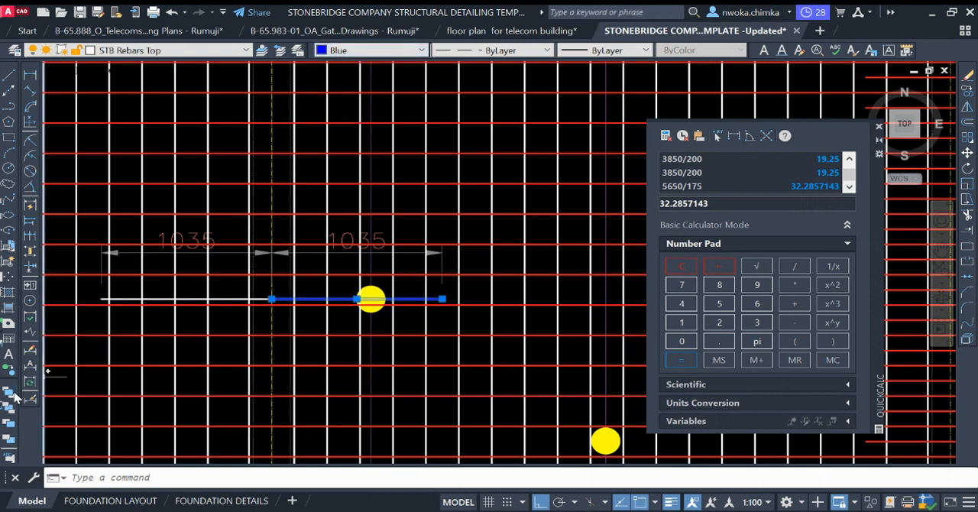
pyautogui.press('Escape')
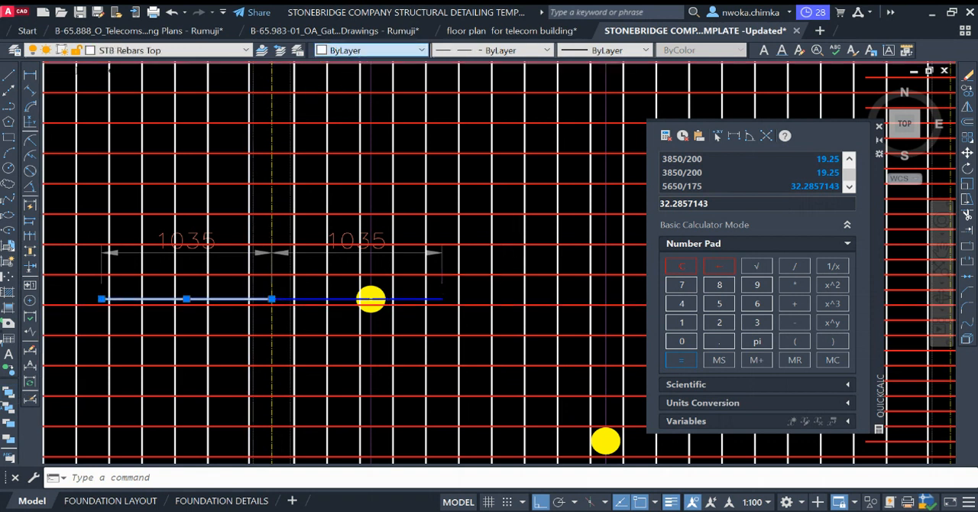
pyautogui.click(345, 134)
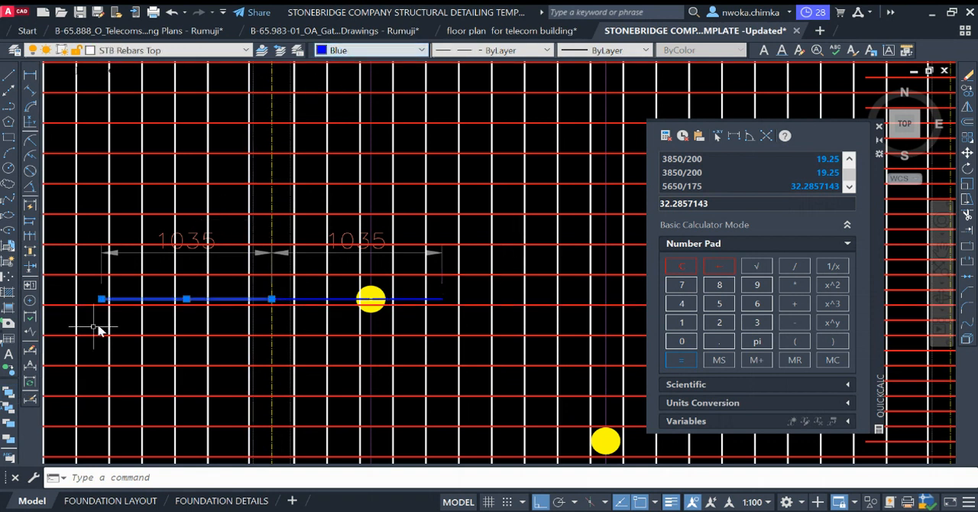
pyautogui.click(9, 391)
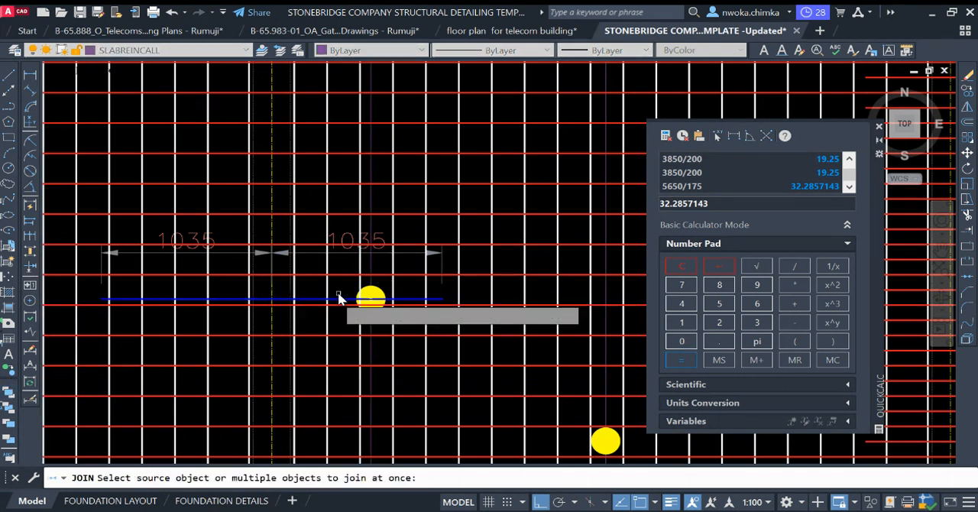
# Step: Join the two halves of the blue bar across grid 2 into one line and delete both 1035 dimensions
pyautogui.click(305, 300)
pyautogui.click(243, 298)
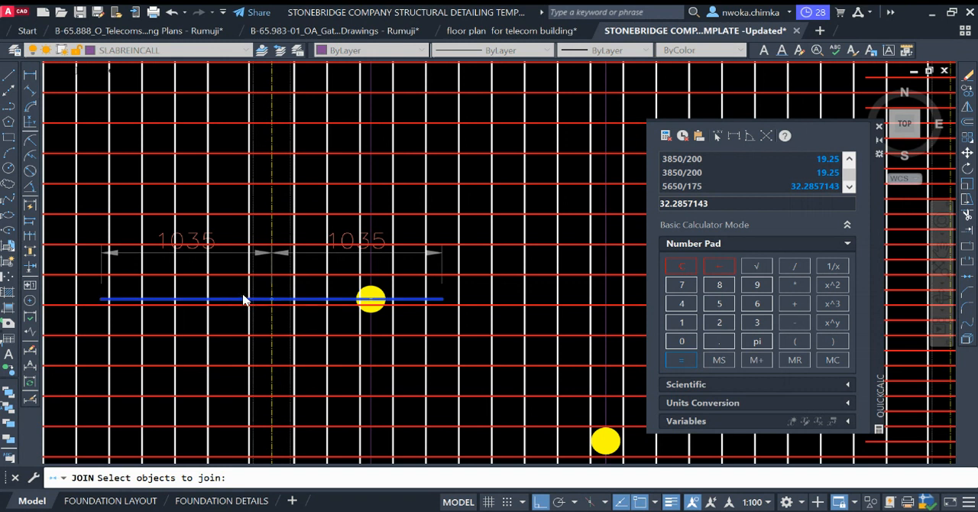
pyautogui.press('Return')
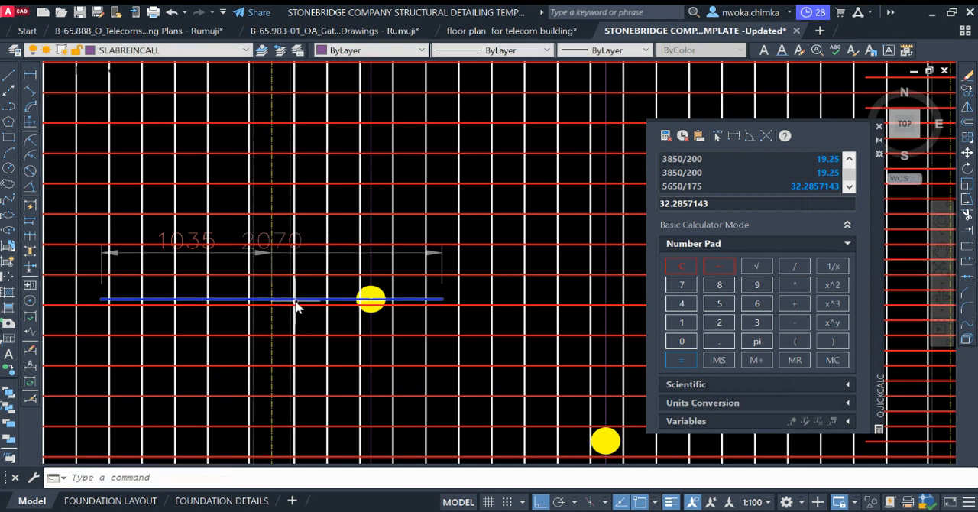
pyautogui.click(305, 244)
pyautogui.press('Return')
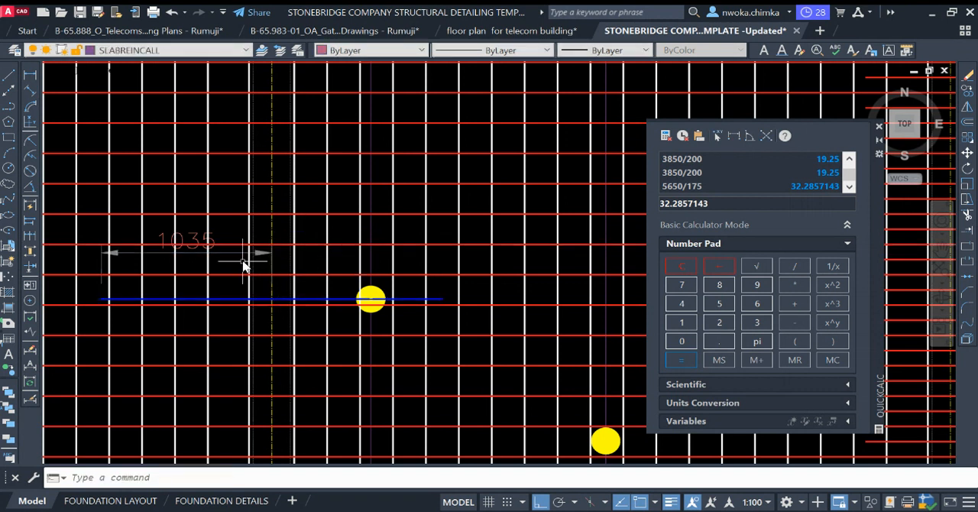
pyautogui.press('Return')
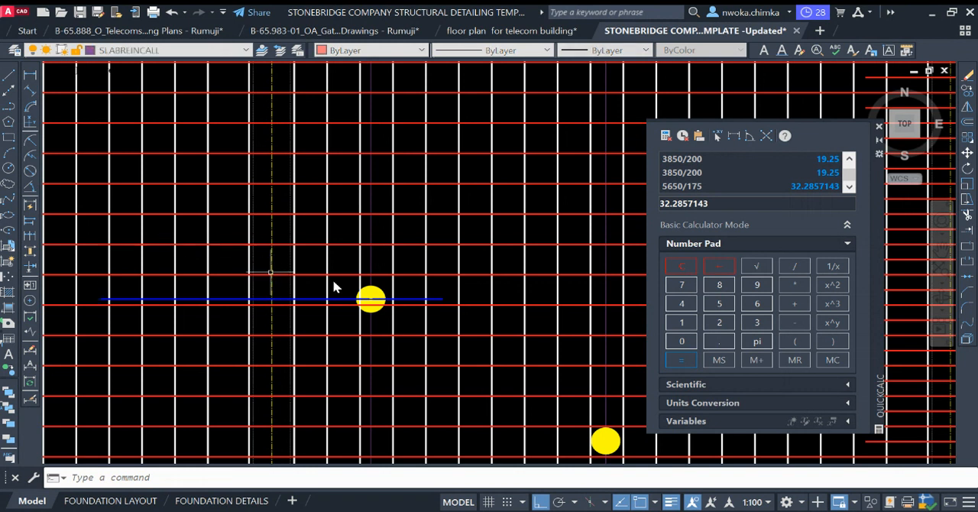
# Step: Bring the joined blue bar to the front and send two nearby vertical white bars and the adjacent red bar to the back
pyautogui.scroll(-2, 441, 291)
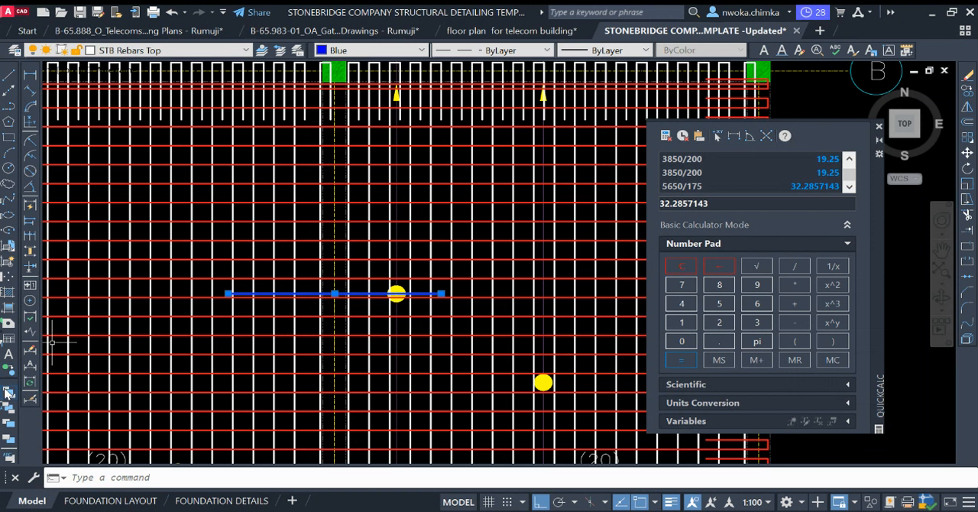
pyautogui.scroll(-5, 367, 296)
pyautogui.scroll(6, 428, 291)
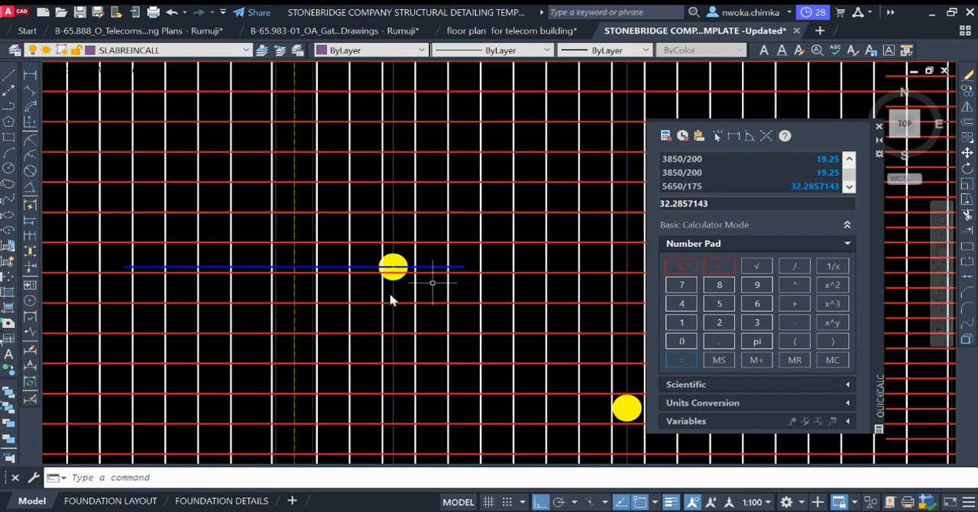
pyautogui.click(255, 227)
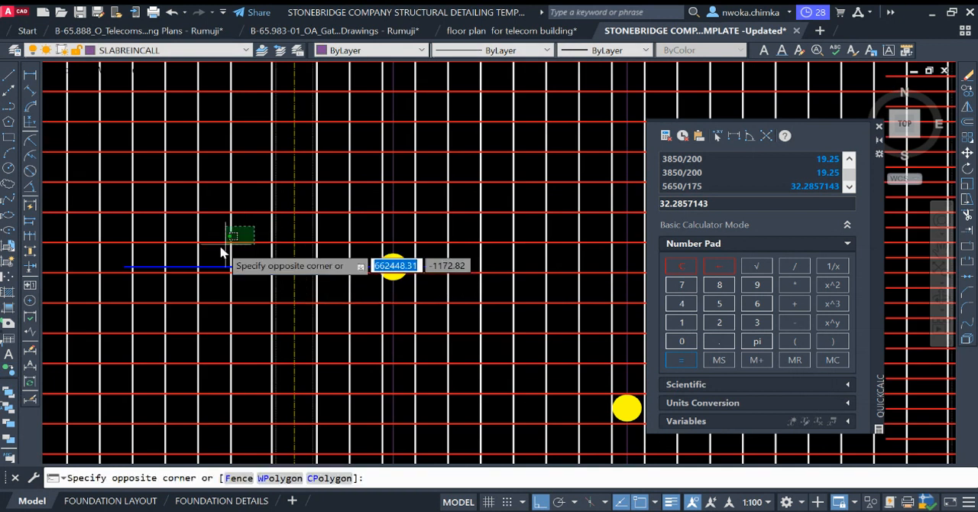
pyautogui.click(189, 253)
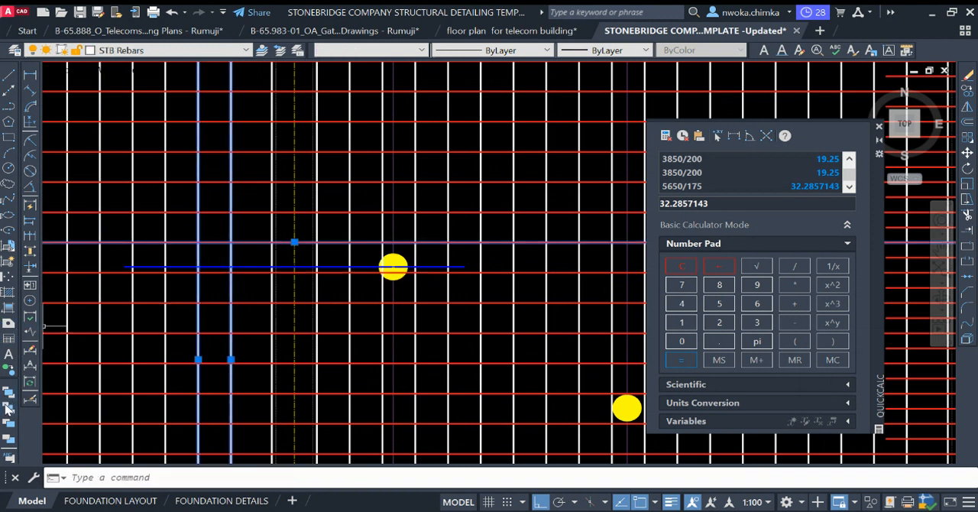
pyautogui.click(6, 409)
pyautogui.scroll(-5, 310, 249)
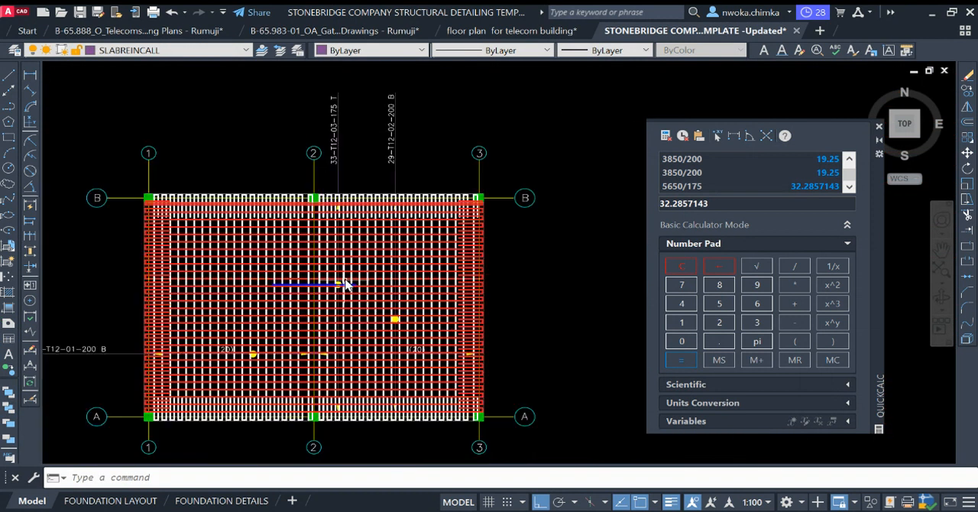
# Step: Select all bars on the STB Rebars layer and send them behind the blue bar
pyautogui.scroll(6, 264, 306)
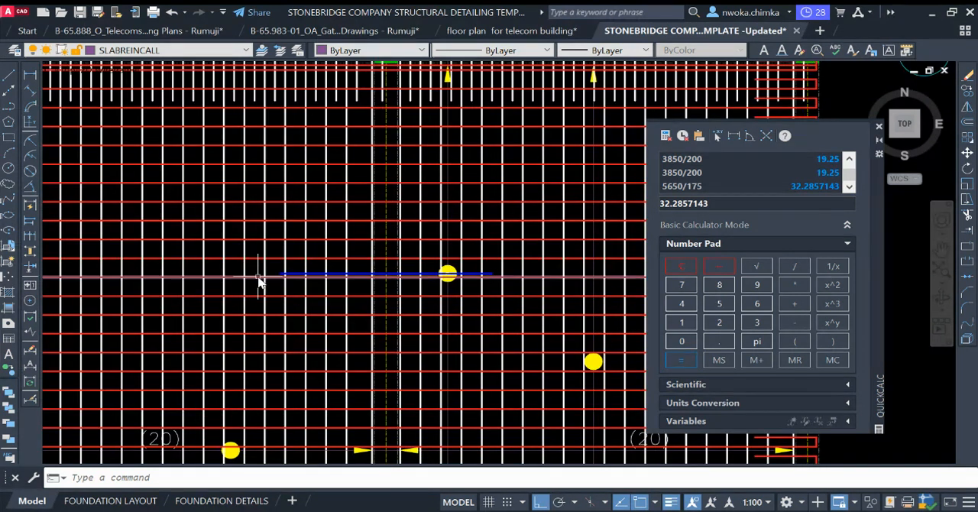
pyautogui.click(256, 276)
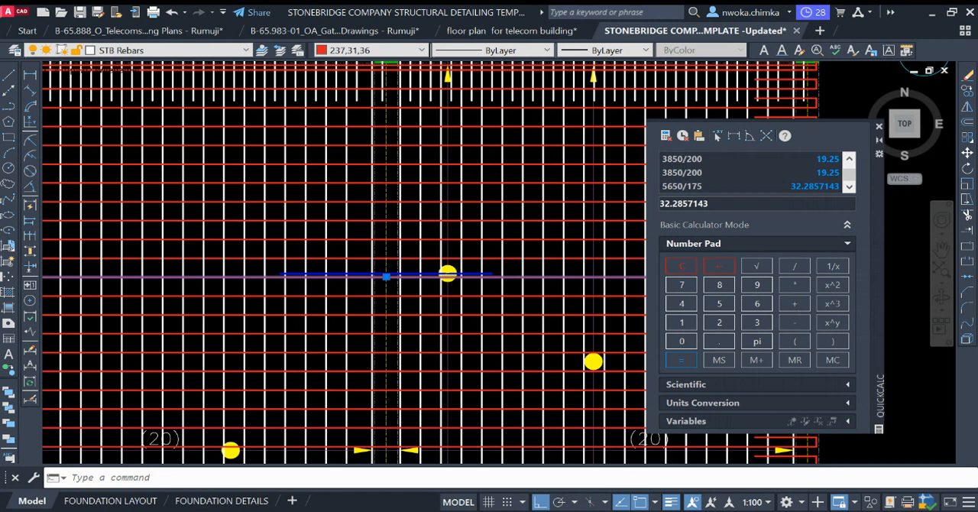
pyautogui.hotkey('ctrl', 'a')
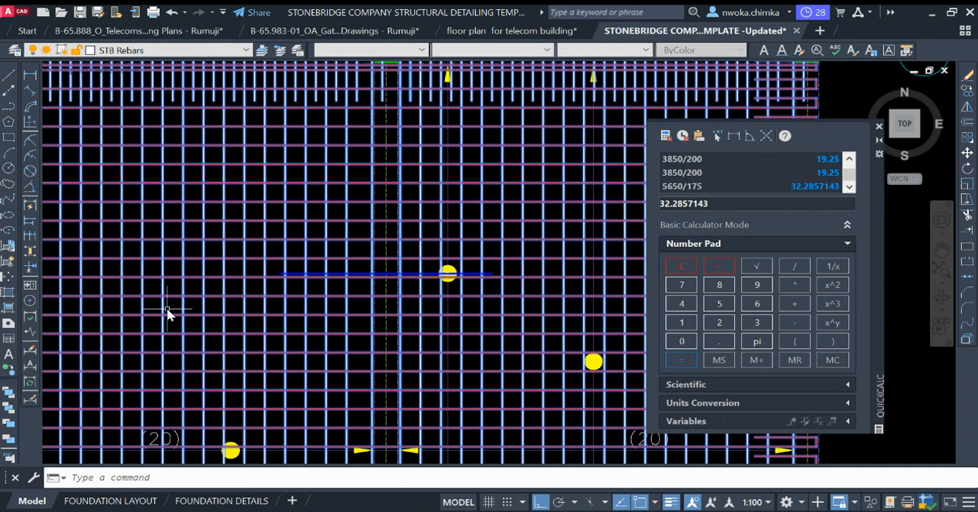
pyautogui.press('Escape')
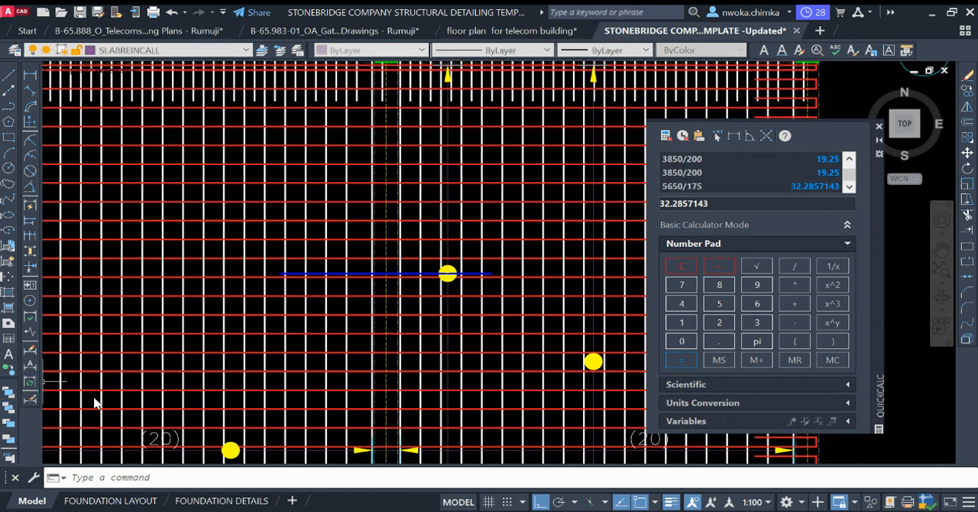
# Step: Set the lineweight of the blue bar across grid 2 to 0.50 mm
pyautogui.scroll(-3, 465, 284)
pyautogui.scroll(5, 469, 279)
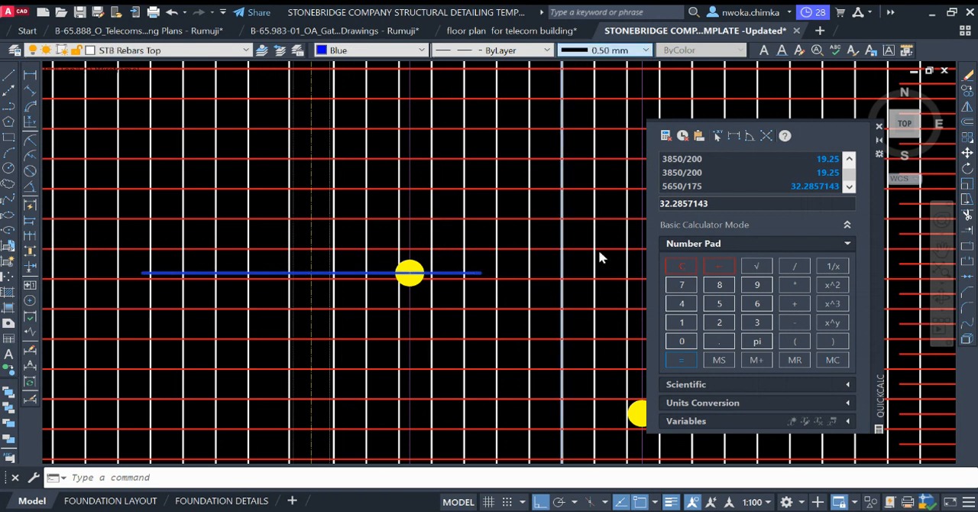
pyautogui.scroll(-3, 459, 212)
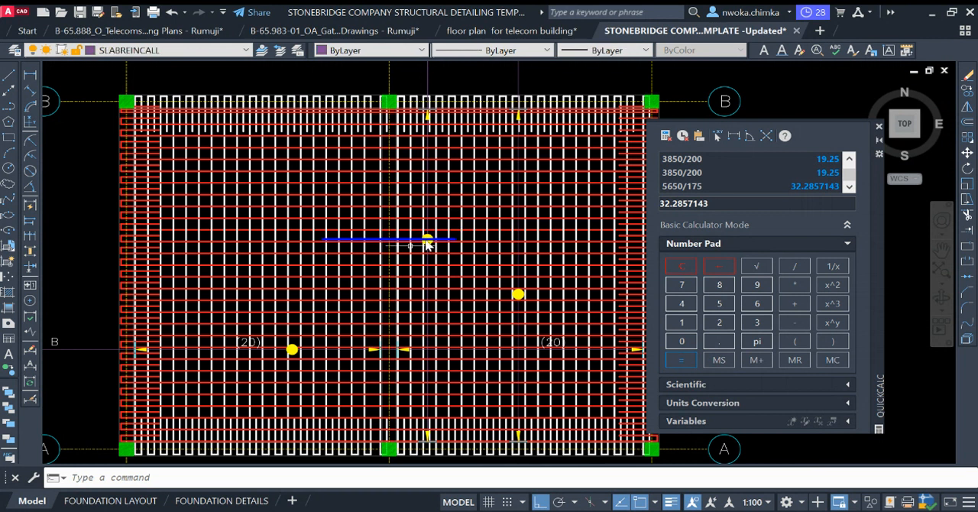
pyautogui.scroll(2, 371, 242)
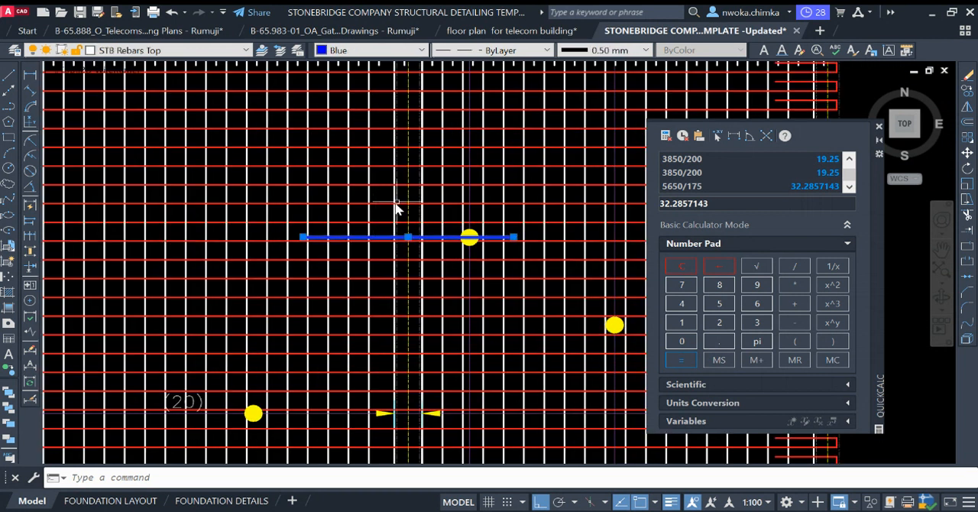
pyautogui.scroll(-2, 397, 210)
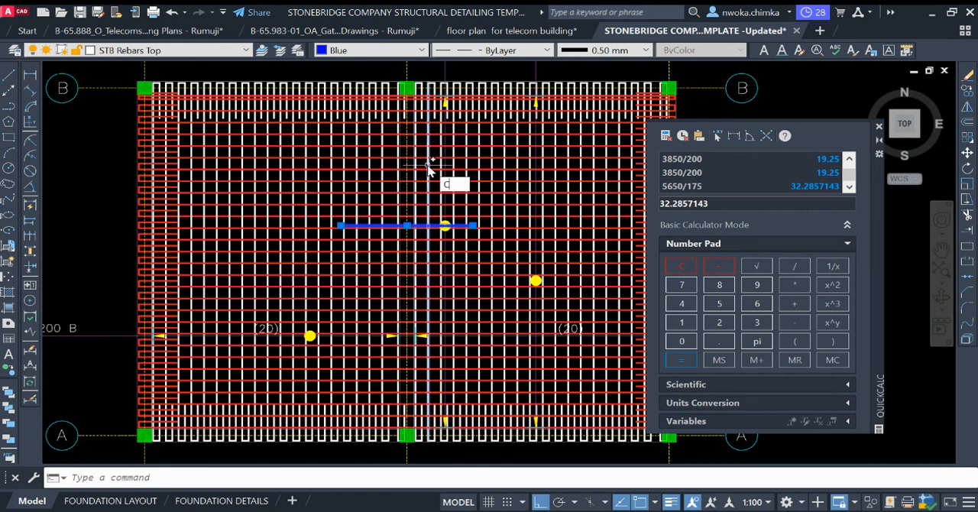
pyautogui.write('co')
pyautogui.press('space')
pyautogui.press('Escape')
# Step: Move the blue bar from the yellow dot on the 33-T12-03-175 T line up to the yellow arrow tip below grid B
pyautogui.write('m')
pyautogui.press('space')
pyautogui.scroll(4, 438, 224)
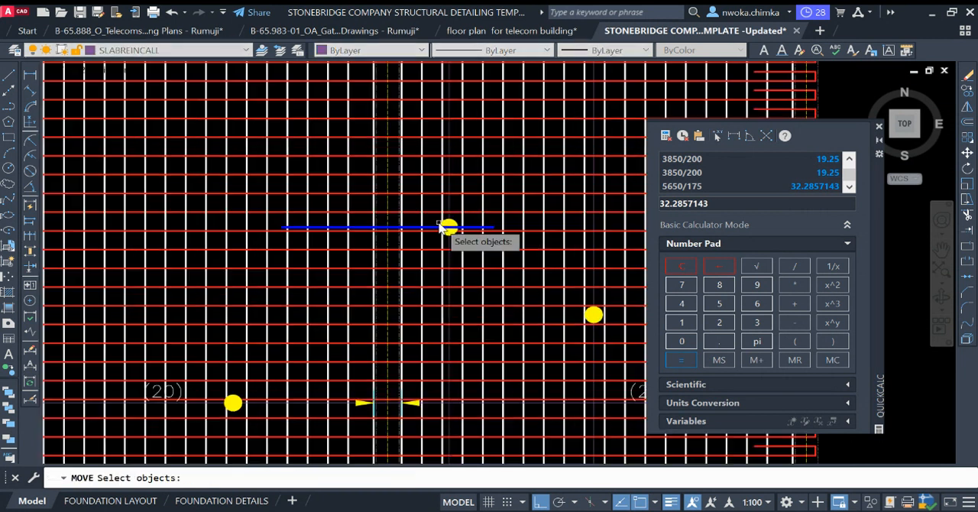
pyautogui.click(428, 229)
pyautogui.press('space')
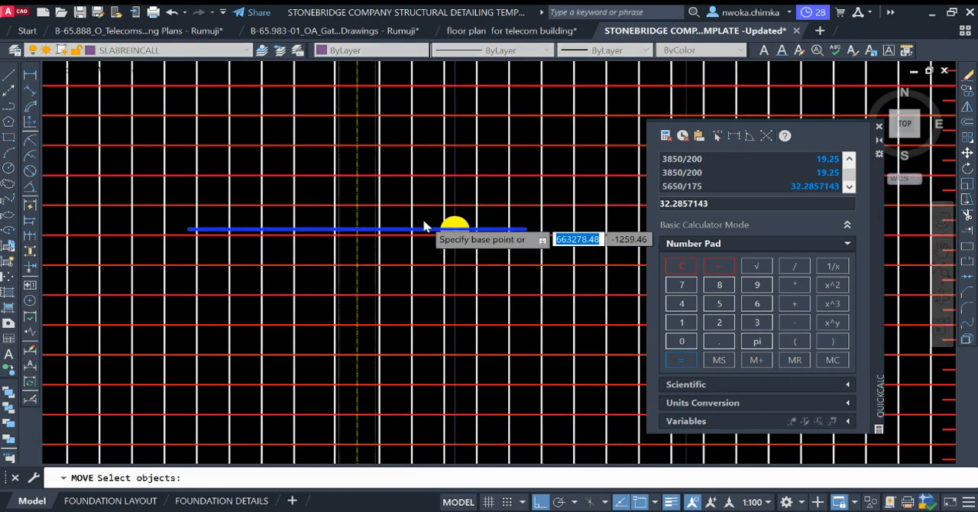
pyautogui.scroll(-4, 425, 259)
pyautogui.moveTo(461, 205); pyautogui.dragTo(456, 251, button='middle')
pyautogui.scroll(6, 434, 161)
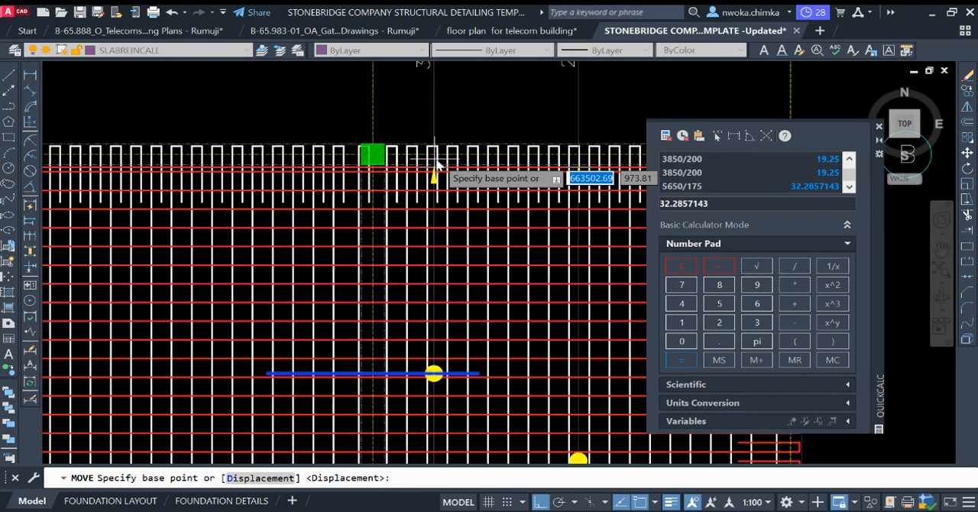
pyautogui.scroll(-4, 430, 178)
pyautogui.scroll(5, 436, 371)
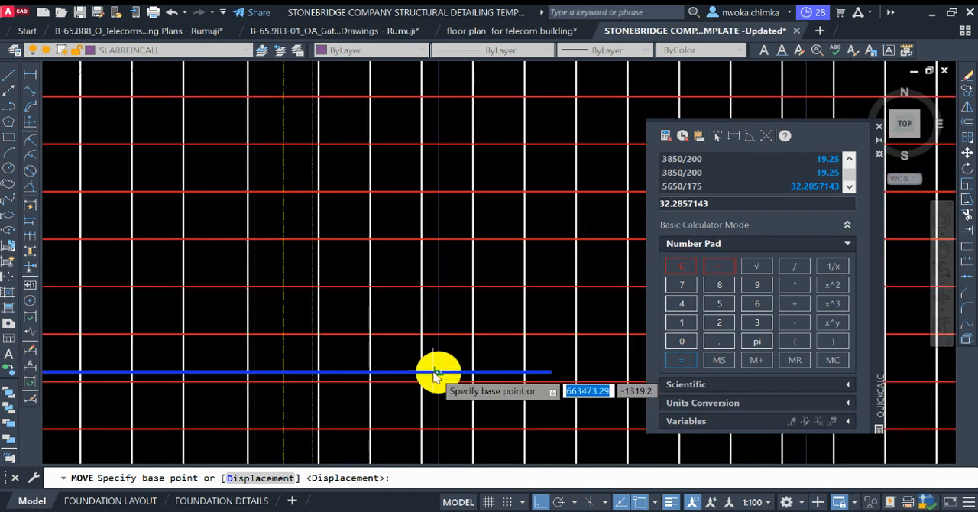
pyautogui.click(438, 374)
pyautogui.scroll(-5, 450, 290)
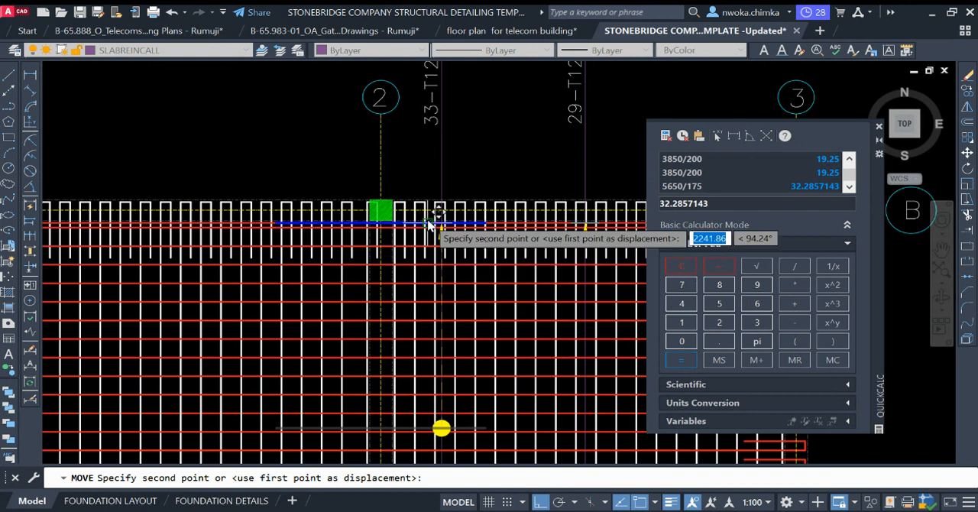
pyautogui.scroll(4, 469, 250)
pyautogui.click(496, 221)
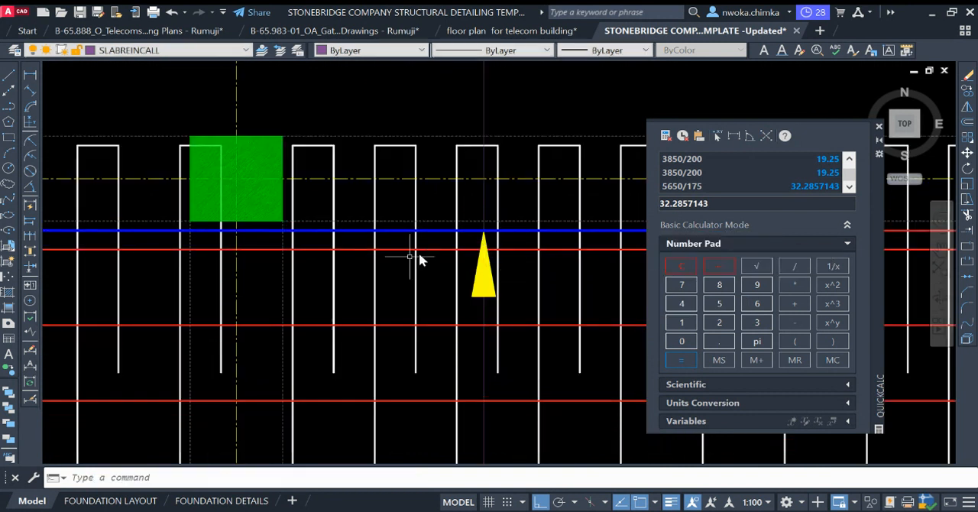
# Step: Copy the blue top bar 175 downward from its position just below grid B
pyautogui.scroll(-2, 408, 252)
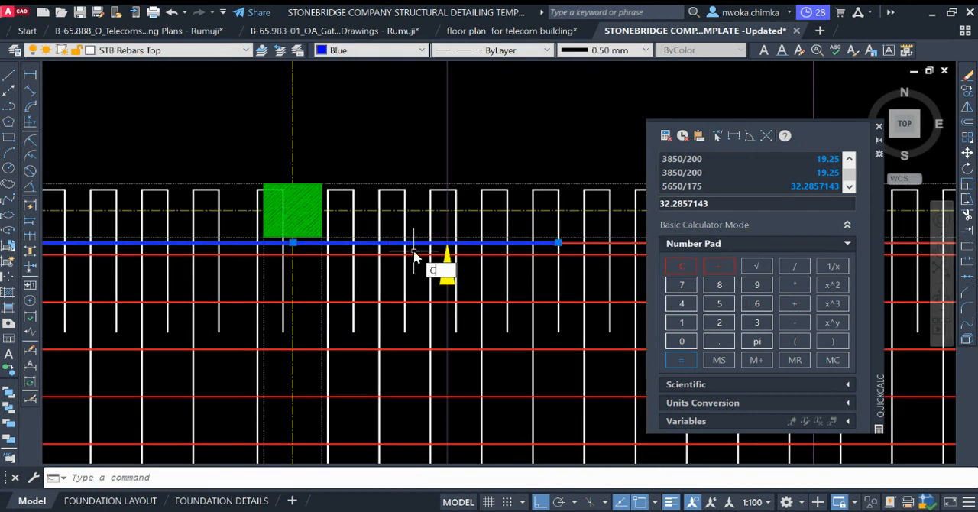
pyautogui.press('Return')
pyautogui.scroll(2, 419, 247)
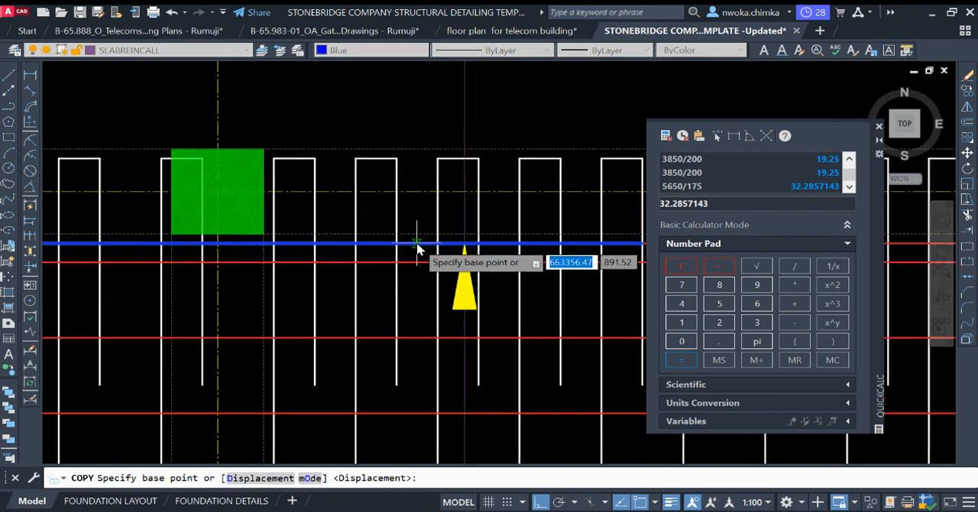
pyautogui.click(416, 244)
pyautogui.scroll(-2, 420, 286)
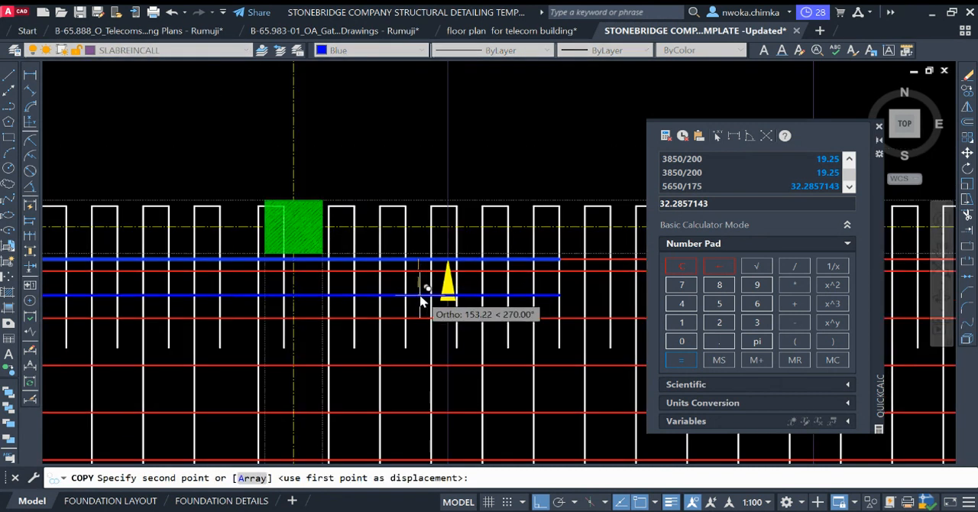
pyautogui.scroll(2, 419, 300)
pyautogui.write('1')
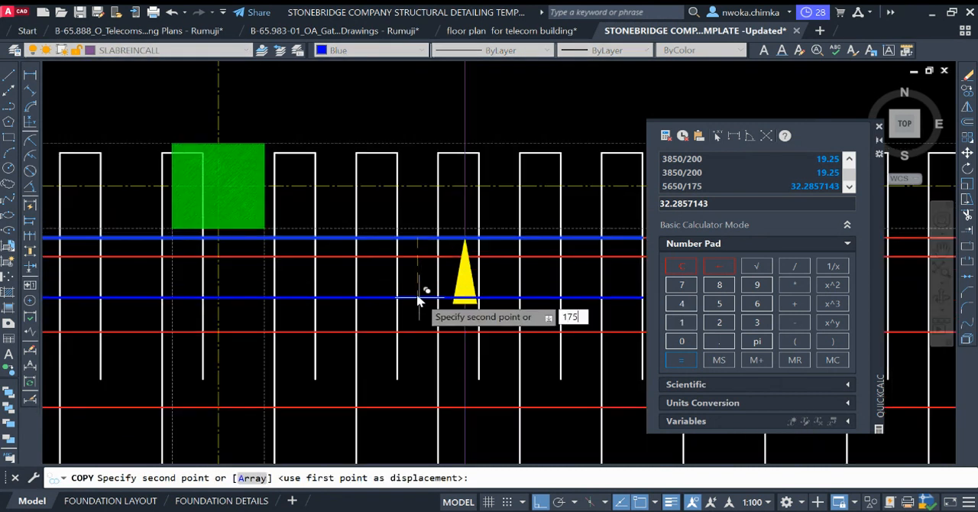
pyautogui.write('75')
pyautogui.press('Return')
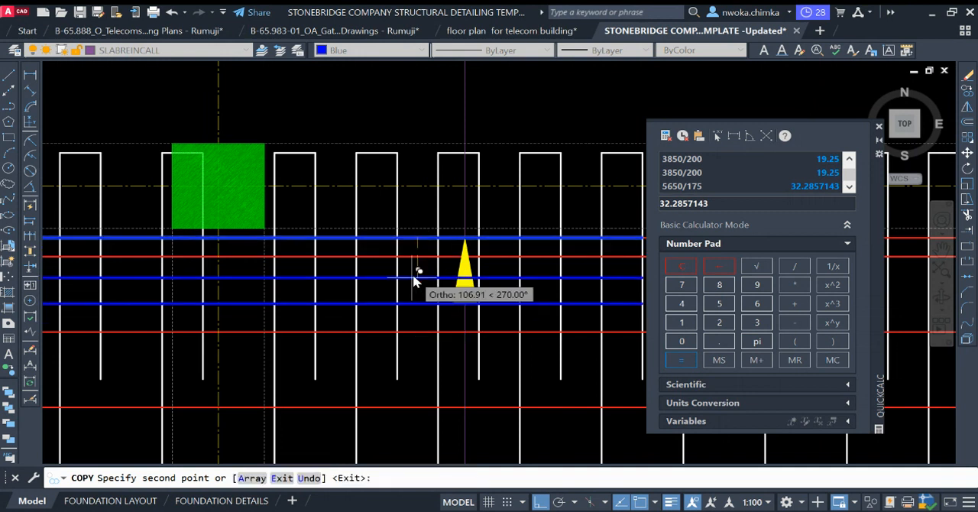
pyautogui.scroll(-3, 415, 278)
pyautogui.press('Escape')
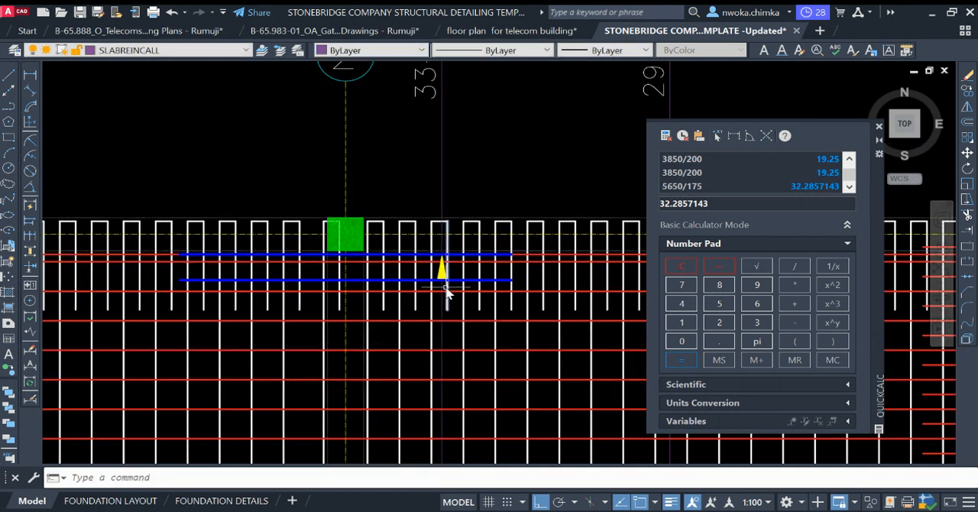
# Step: Copy the second blue top bar below grid B with object snap off, placing the first two copies downward at about 175 spacing
pyautogui.click(410, 281)
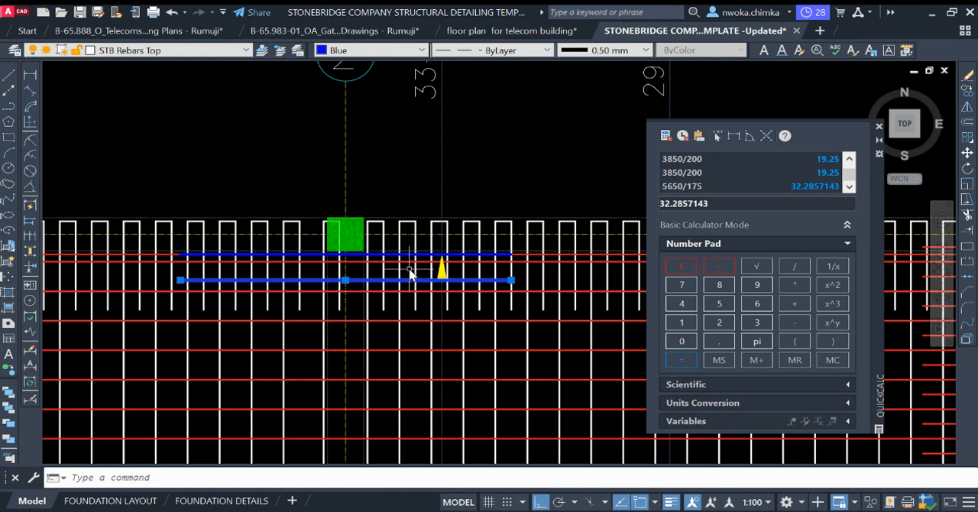
pyautogui.press('Return')
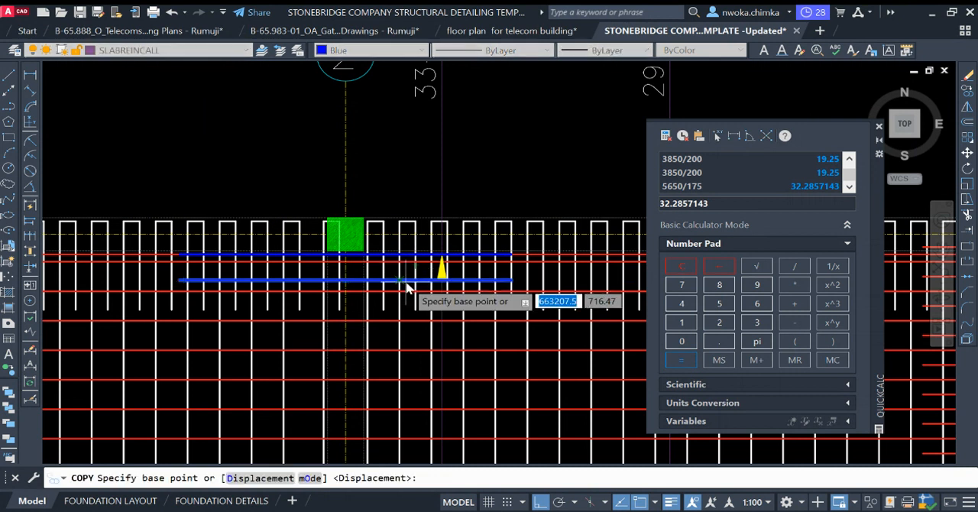
pyautogui.press('F3')
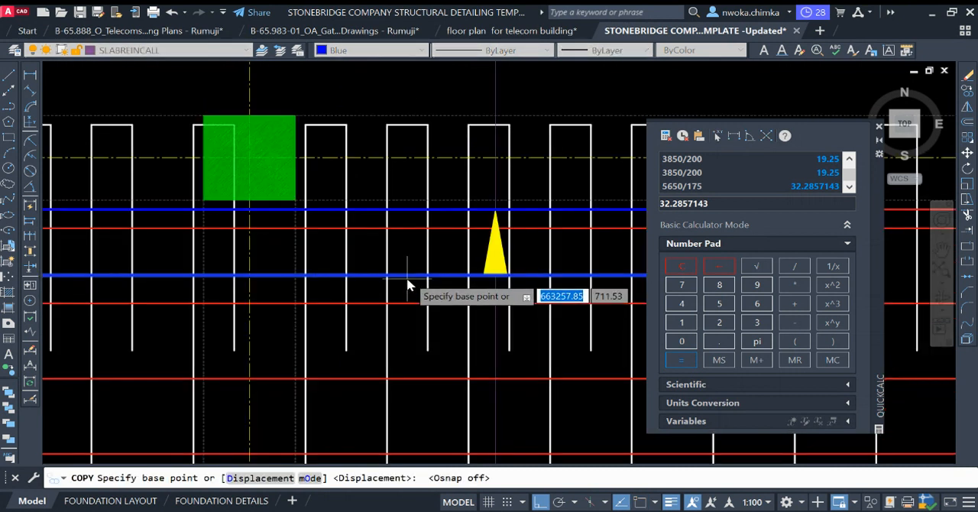
pyautogui.scroll(3, 407, 286)
pyautogui.click(409, 281)
pyautogui.moveTo(412, 317); pyautogui.dragTo(400, 165, button='middle')
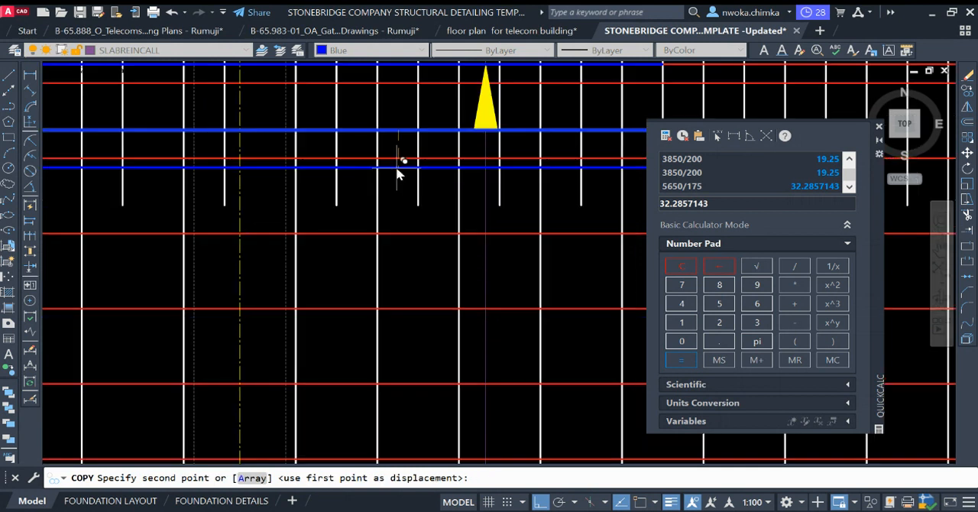
pyautogui.click(406, 211)
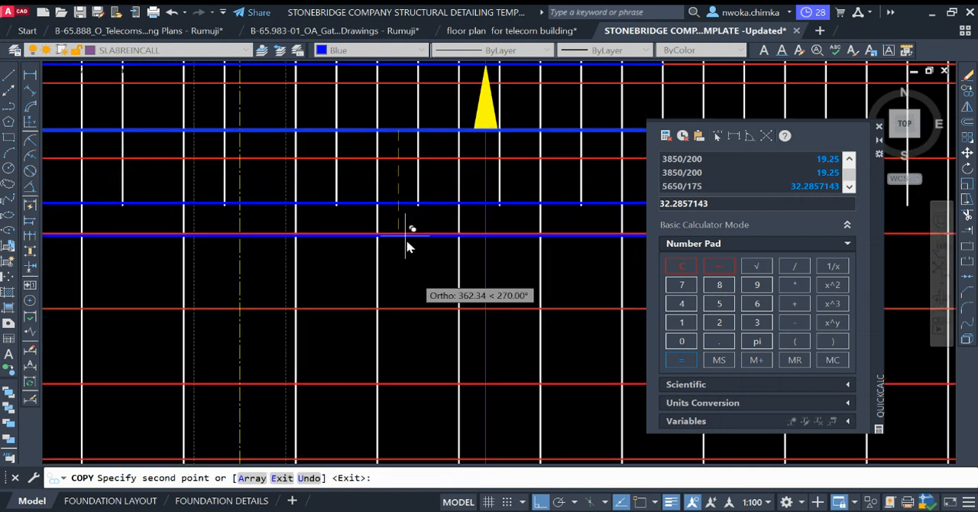
pyautogui.click(409, 285)
# Step: Place further copies of the blue bar freehand at about 175 spacing, down to the yellow dot on the 33-T12-03-175 T line
pyautogui.scroll(-2, 386, 153)
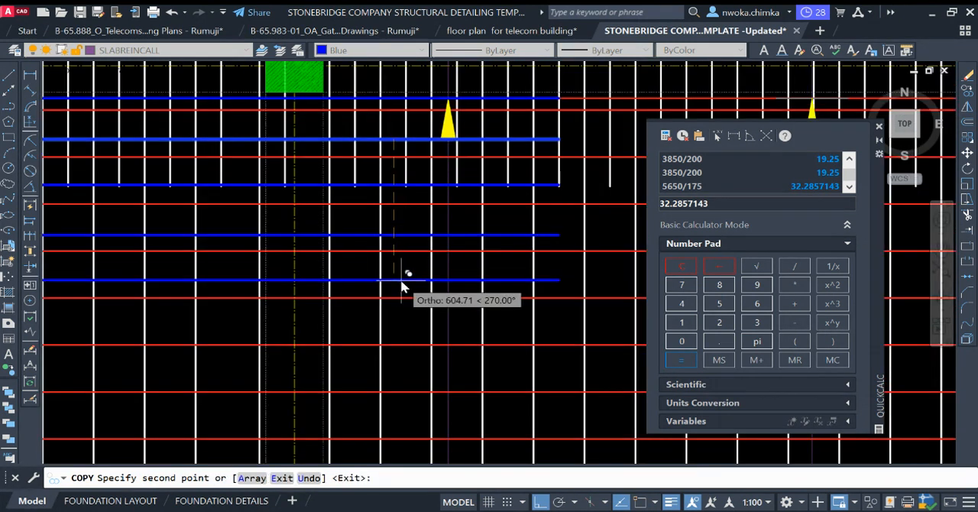
pyautogui.moveTo(405, 291); pyautogui.dragTo(400, 221, button='middle')
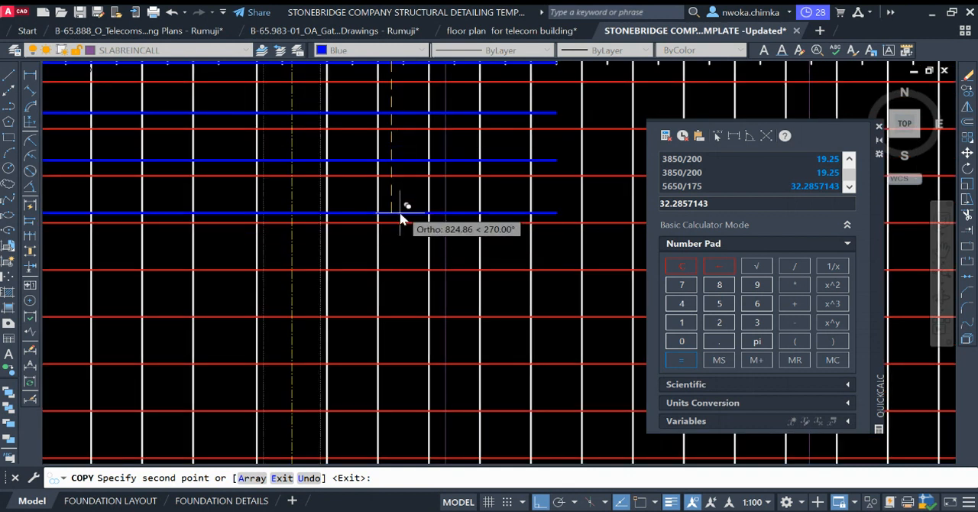
pyautogui.click(406, 265)
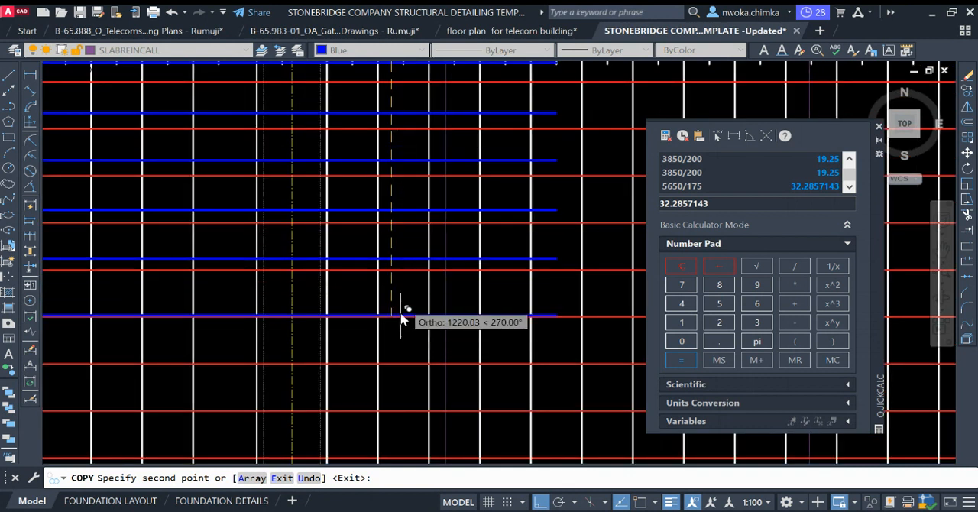
pyautogui.click(403, 303)
pyautogui.moveTo(413, 320); pyautogui.dragTo(415, 185, button='middle')
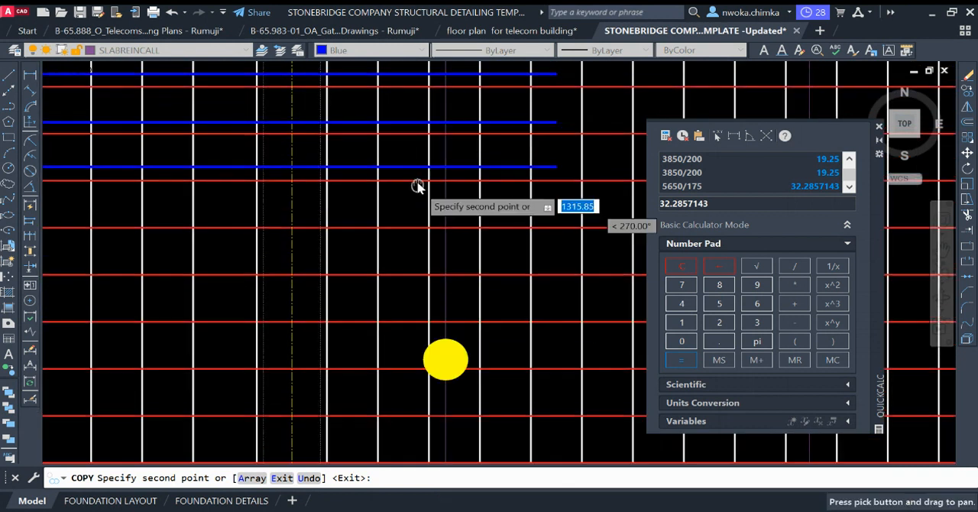
pyautogui.click(406, 230)
pyautogui.click(403, 262)
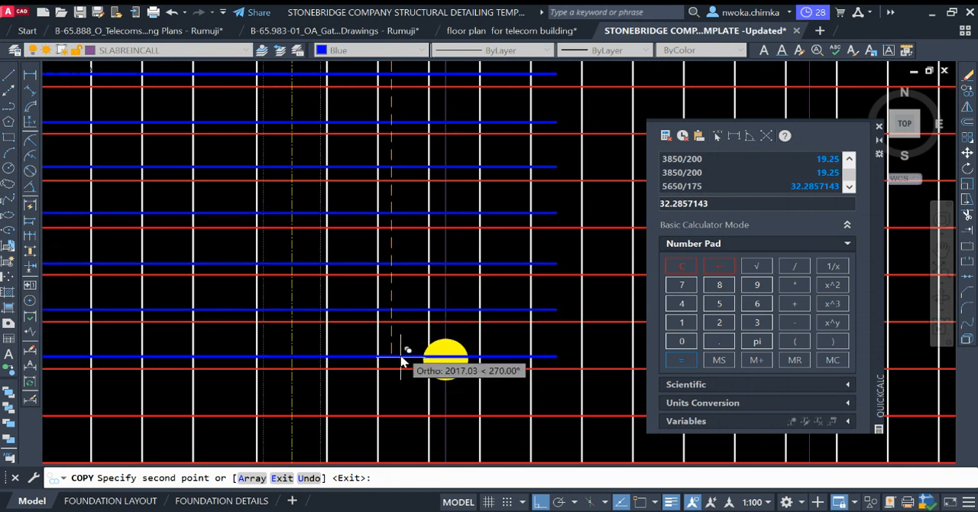
# Step: Place four more blue bar copies at about 175 spacing below the yellow dot
pyautogui.moveTo(391, 308); pyautogui.dragTo(370, 275, button='middle')
pyautogui.click(371, 281)
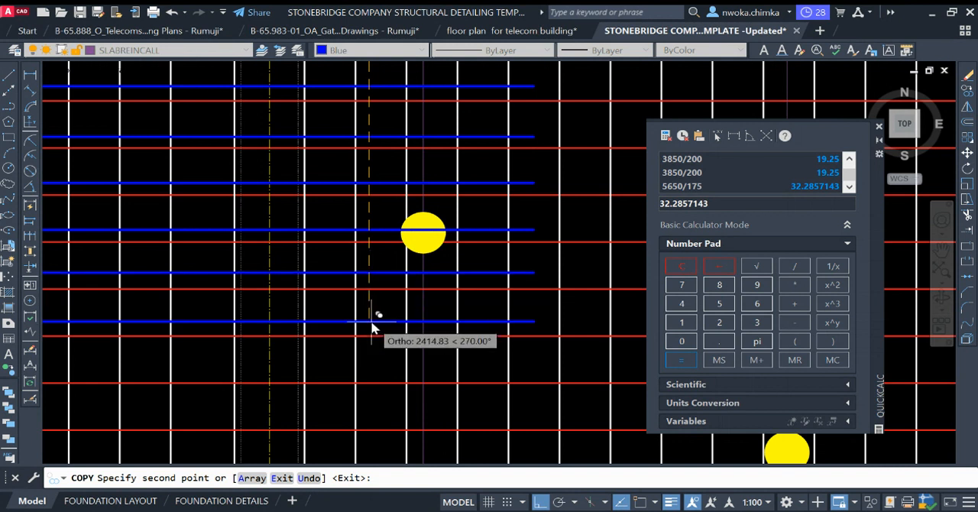
pyautogui.click(371, 329)
pyautogui.click(371, 373)
pyautogui.click(377, 420)
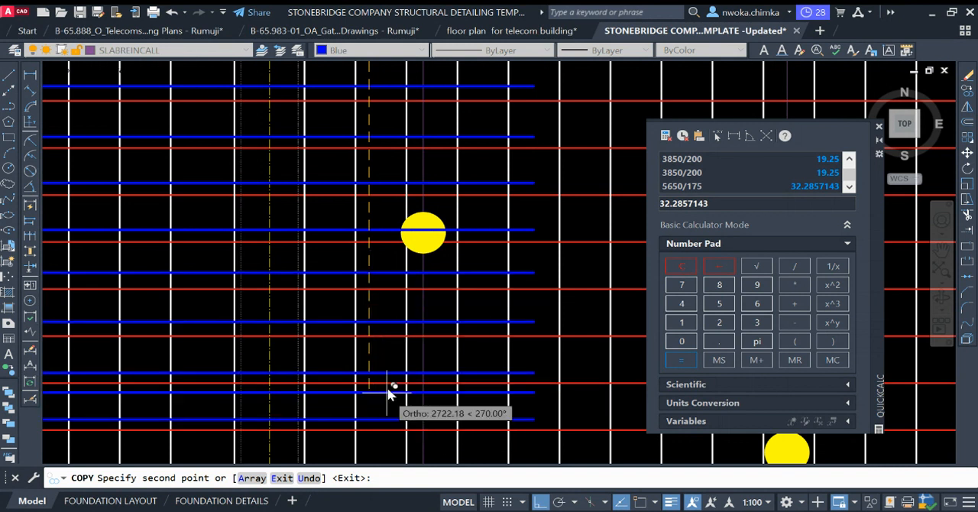
# Step: Add five more blue bar copies at about 175 spacing, ending just above the (20) distribution line's arrowheads
pyautogui.moveTo(388, 392); pyautogui.dragTo(394, 163, button='middle')
pyautogui.click(396, 243)
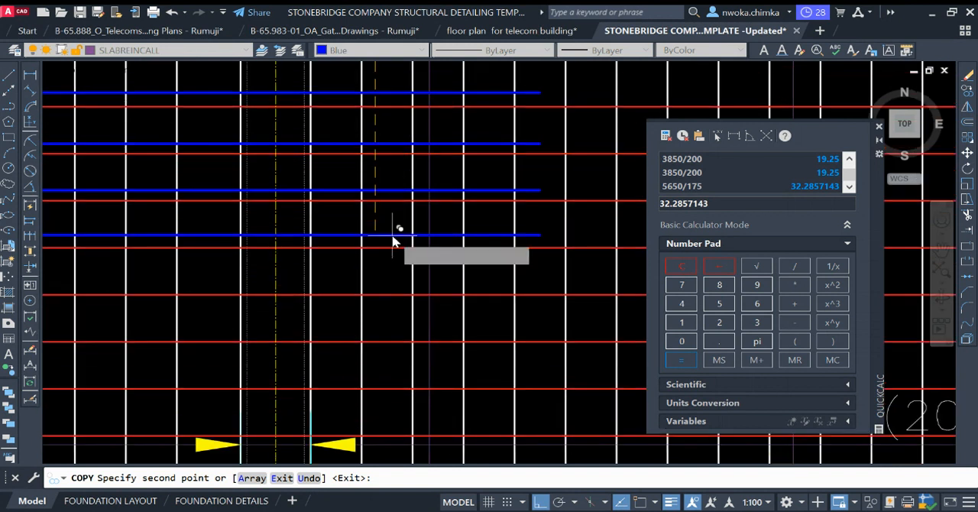
pyautogui.click(390, 289)
pyautogui.click(394, 333)
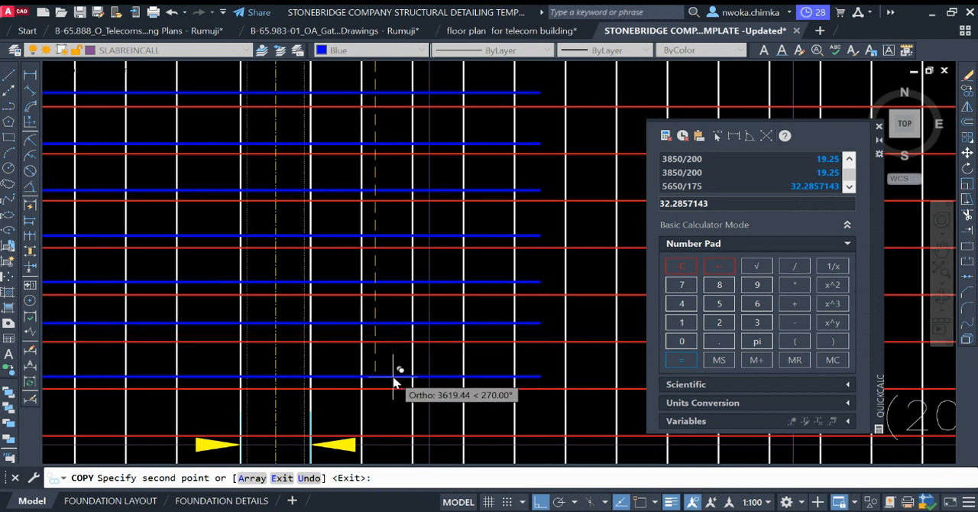
pyautogui.click(395, 379)
pyautogui.moveTo(397, 387)
pyautogui.mouseDown(button='middle')
pyautogui.moveTo(436, 284)
pyautogui.moveTo(431, 291)
pyautogui.mouseUp(button='middle')
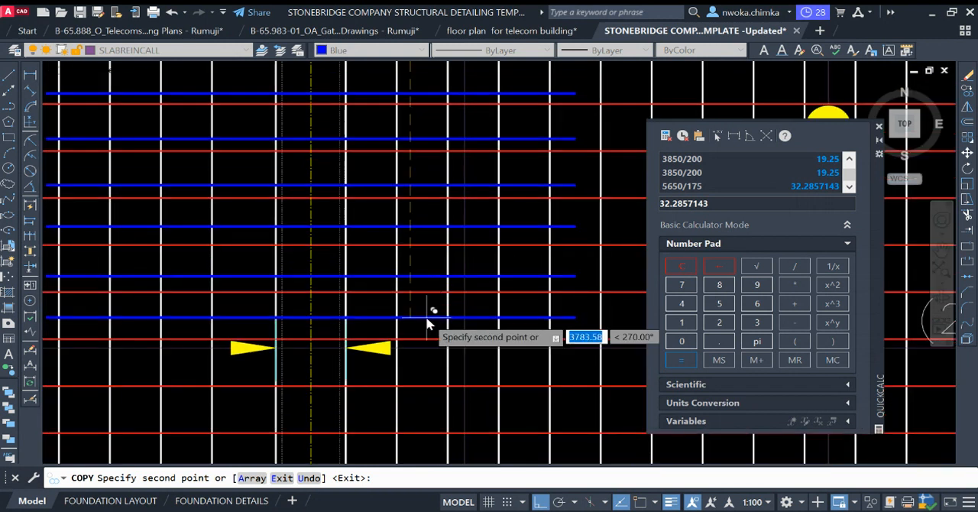
pyautogui.click(428, 316)
# Step: Continue the blue bar copies across the (20) distribution line with five more at about 175 spacing toward grid A
pyautogui.moveTo(420, 366); pyautogui.dragTo(415, 252, button='middle')
pyautogui.click(415, 248)
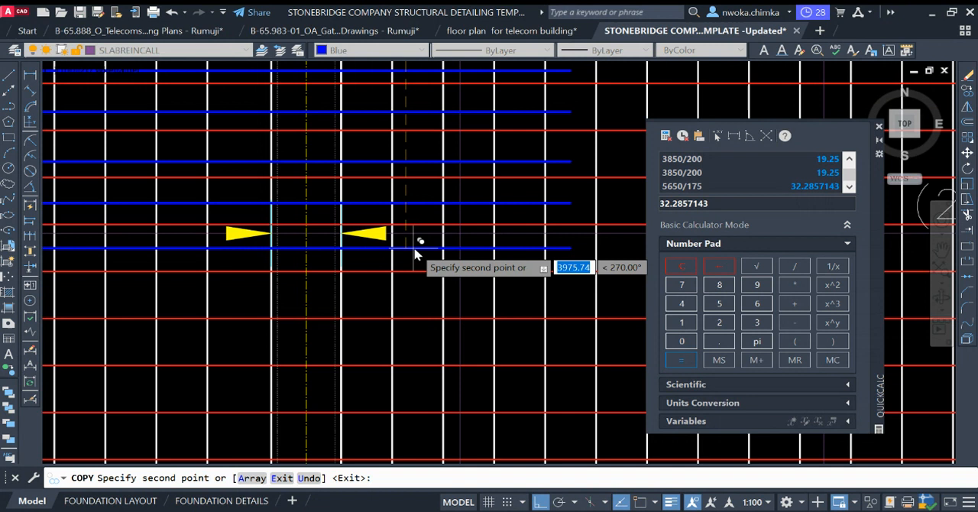
pyautogui.click(423, 305)
pyautogui.moveTo(448, 311); pyautogui.dragTo(415, 223, button='middle')
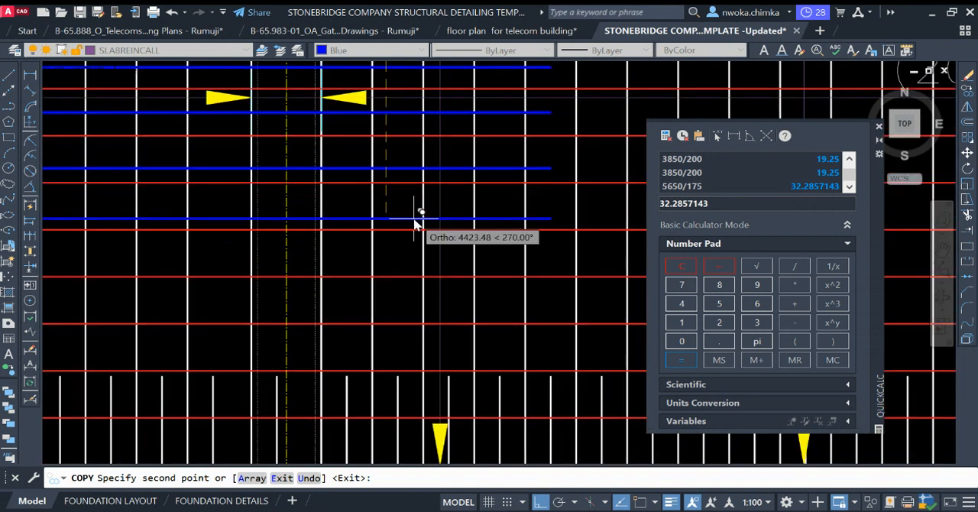
pyautogui.click(408, 220)
pyautogui.click(399, 262)
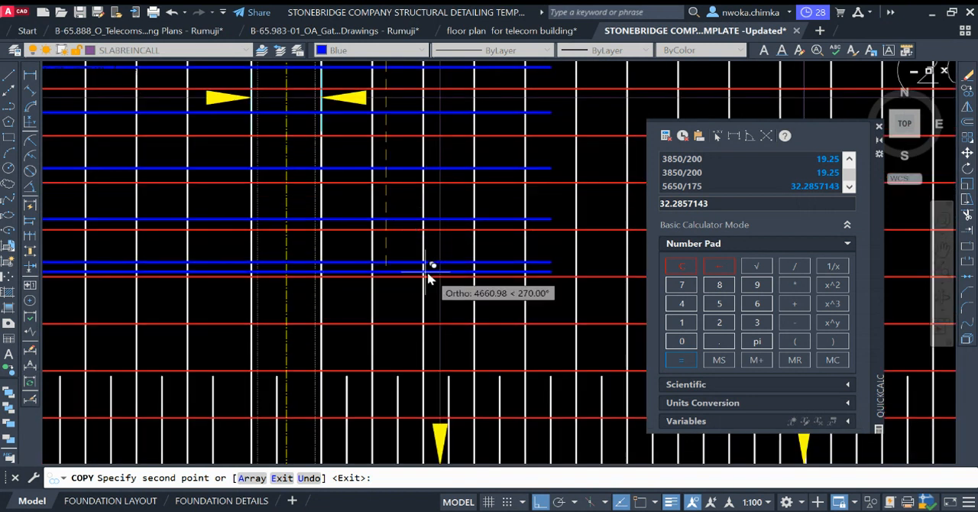
pyautogui.moveTo(427, 271); pyautogui.dragTo(419, 210, button='middle')
pyautogui.click(425, 227)
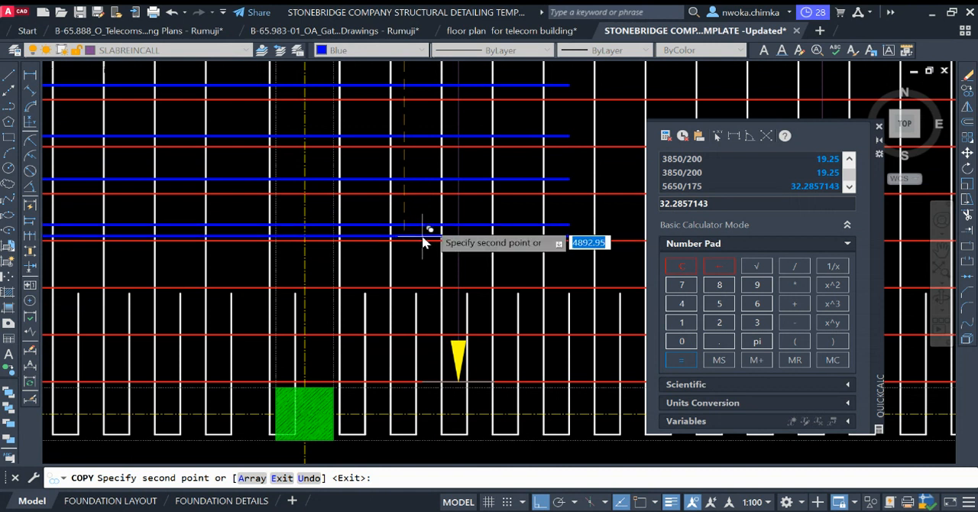
# Step: Place the remaining blue bar copies toward grid A, with the last one at the yellow arrow tip just above the grid A beam
pyautogui.moveTo(411, 262)
pyautogui.mouseDown(button='middle')
pyautogui.moveTo(424, 205)
pyautogui.moveTo(439, 192)
pyautogui.mouseUp(button='middle')
pyautogui.click(428, 210)
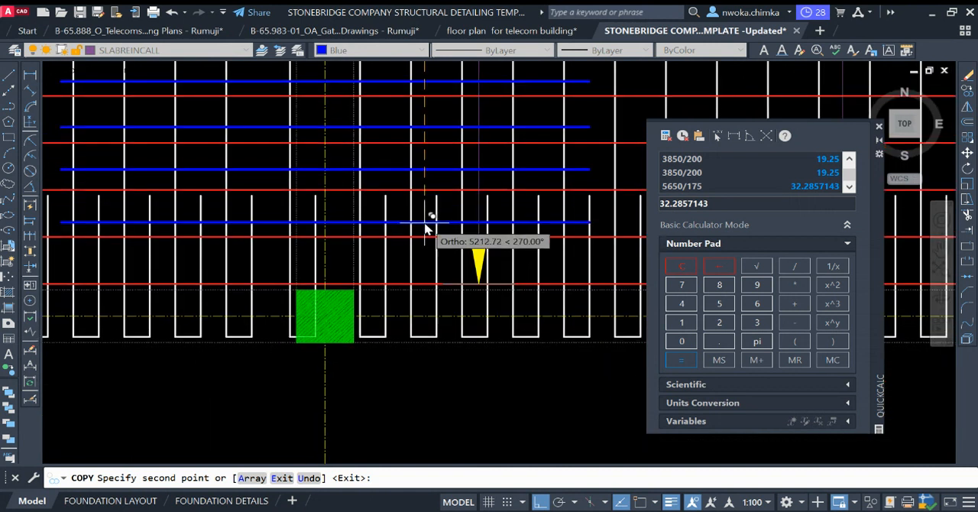
pyautogui.click(431, 220)
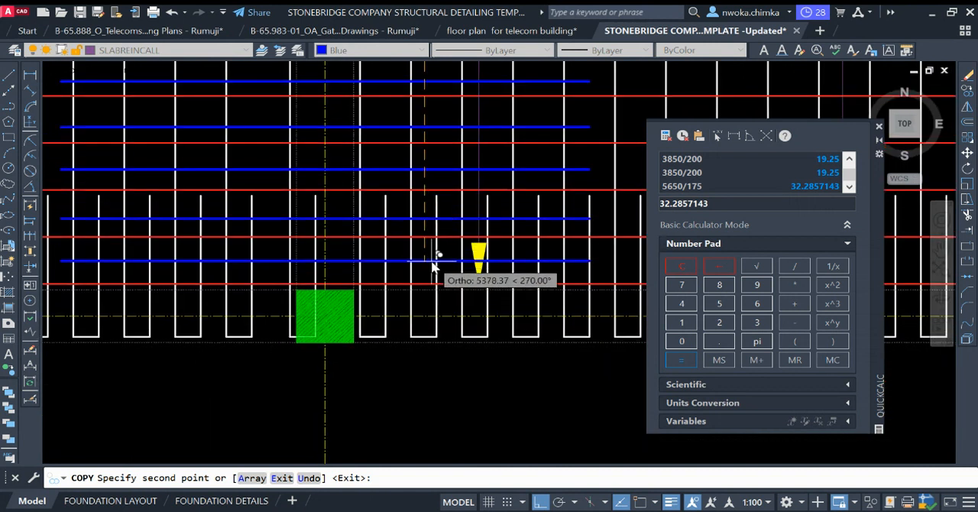
pyautogui.click(435, 261)
pyautogui.scroll(4, 432, 267)
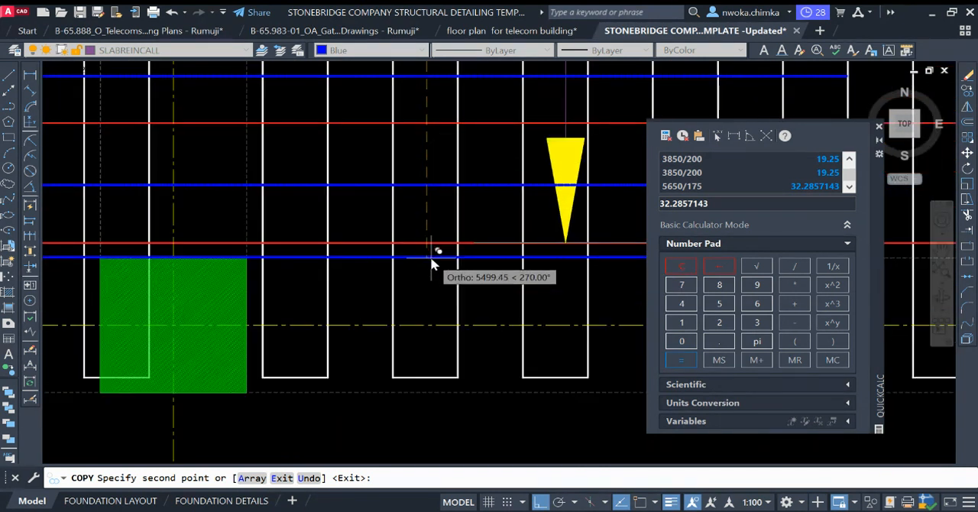
pyautogui.click(434, 244)
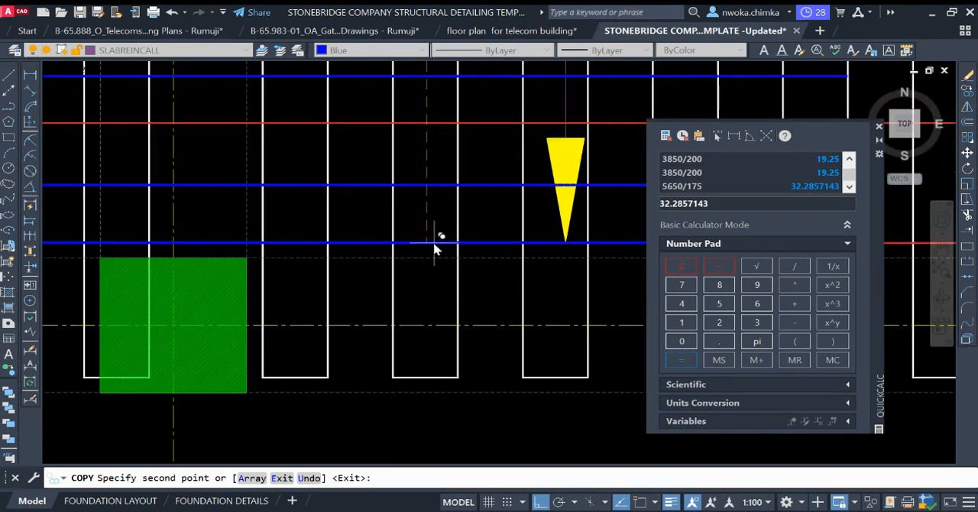
pyautogui.scroll(-5, 417, 248)
pyautogui.scroll(-4, 432, 184)
pyautogui.moveTo(453, 171); pyautogui.dragTo(426, 278, button='middle')
pyautogui.scroll(-2, 412, 249)
pyautogui.press('Escape')
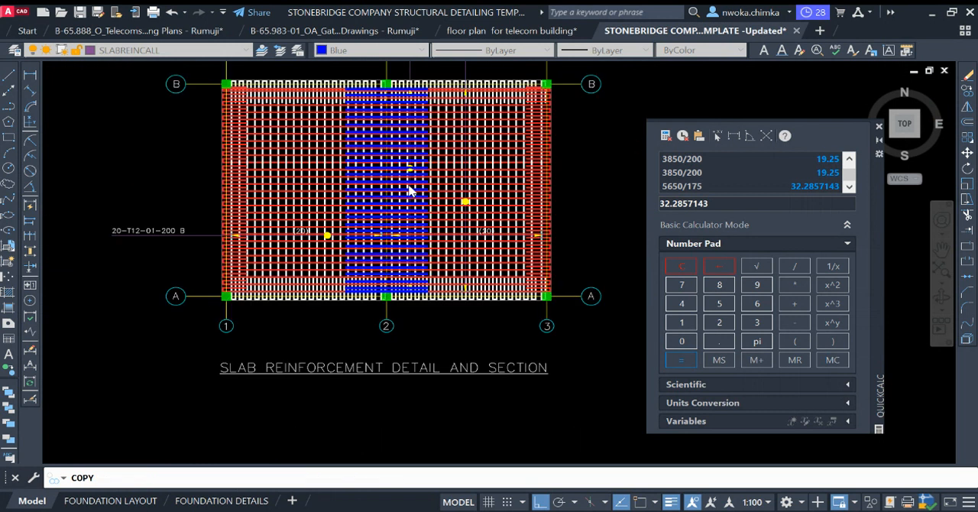
# Step: Inspect the distributed blue top bars across grid 2 against the red bottom bars from grid B to grid A
pyautogui.moveTo(396, 157); pyautogui.dragTo(387, 170, button='middle')
pyautogui.scroll(2, 392, 112)
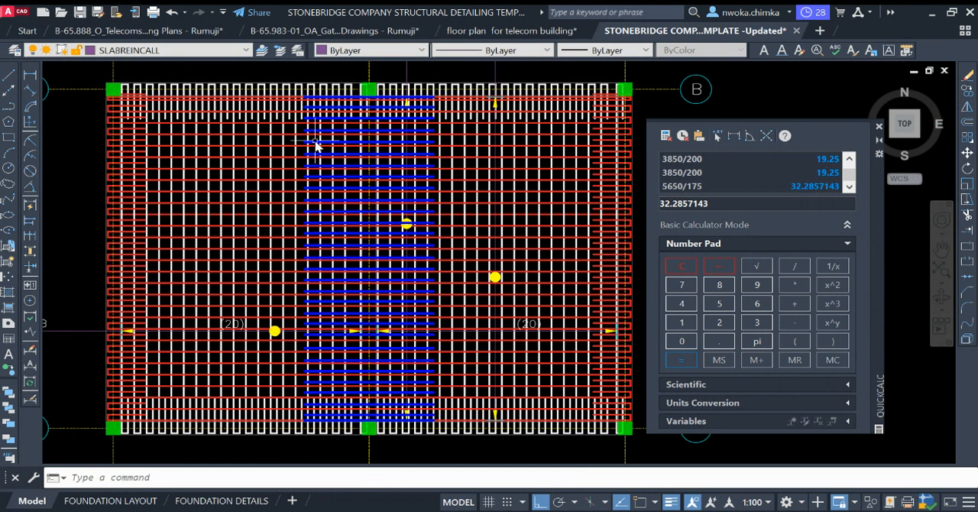
pyautogui.scroll(2, 212, 90)
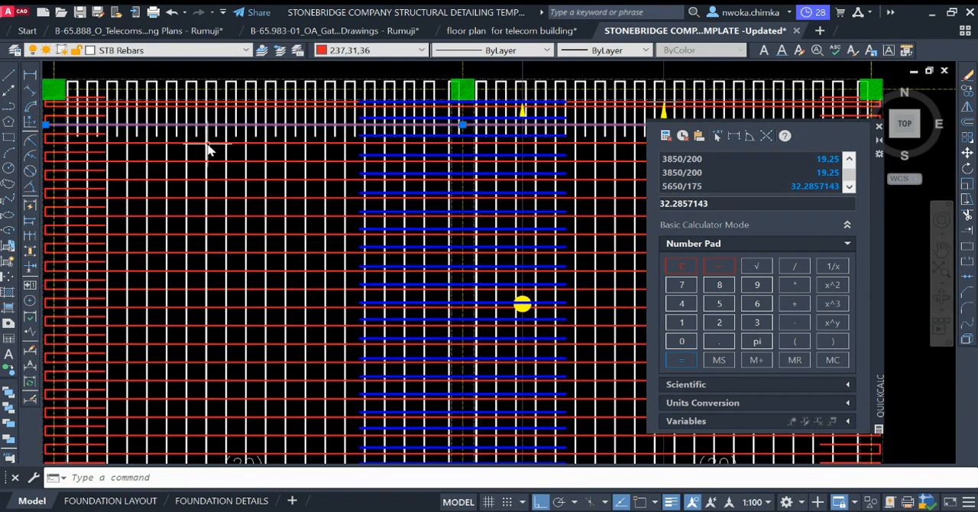
pyautogui.scroll(-2, 208, 131)
pyautogui.scroll(5, 307, 126)
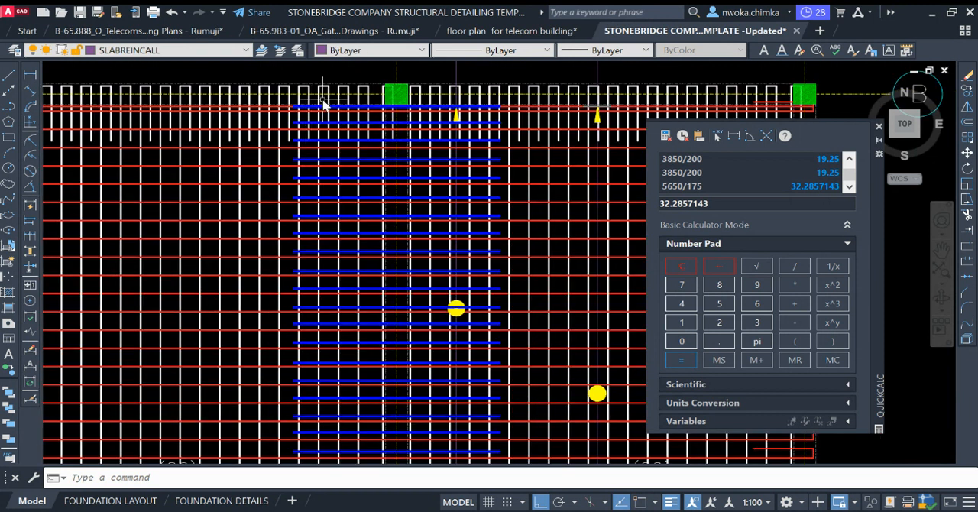
pyautogui.scroll(-5, 298, 152)
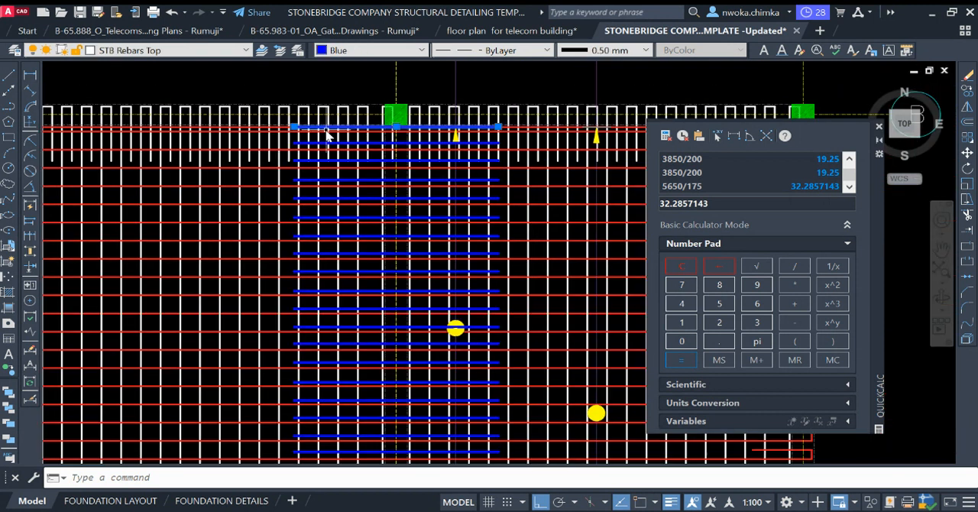
pyautogui.press('Escape')
pyautogui.scroll(2, 426, 238)
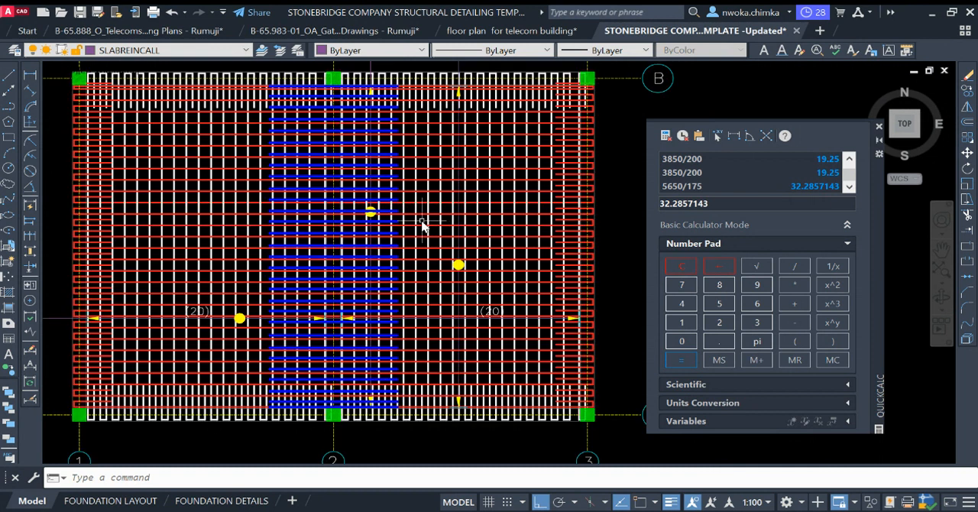
# Step: Compare the simplified slab reinforcement plan and its bar call-outs with the fully distributed bar layout
pyautogui.scroll(-2, 406, 185)
pyautogui.scroll(-4, 424, 228)
pyautogui.moveTo(303, 244); pyautogui.dragTo(463, 232, button='middle')
pyautogui.scroll(2, 224, 204)
pyautogui.scroll(2, 225, 208)
pyautogui.moveTo(282, 180); pyautogui.dragTo(317, 178, button='middle')
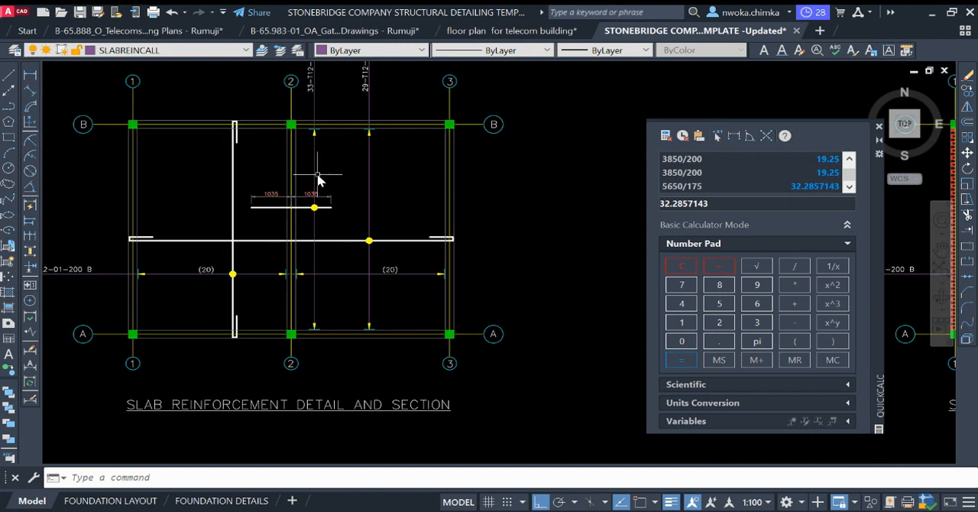
pyautogui.scroll(-2, 231, 200)
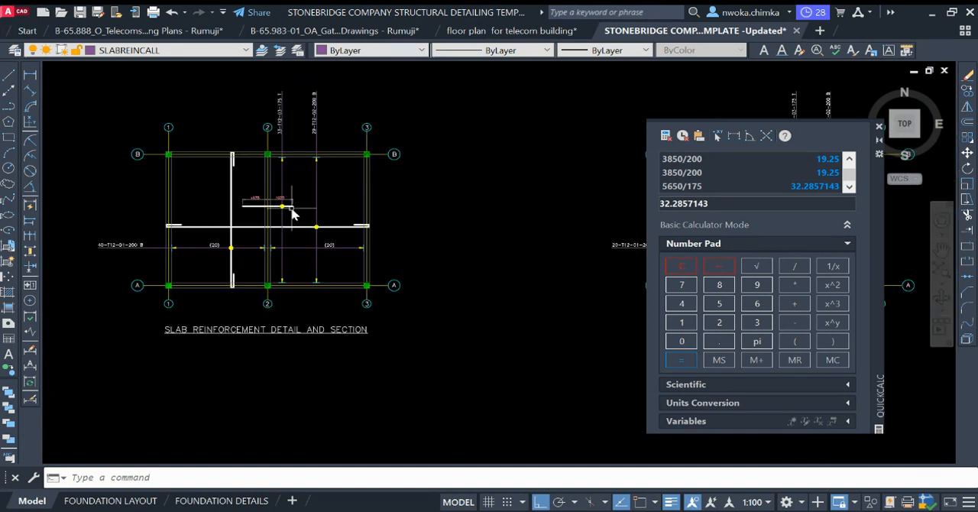
pyautogui.moveTo(356, 213); pyautogui.dragTo(146, 210, button='middle')
pyautogui.moveTo(415, 245); pyautogui.dragTo(242, 243, button='middle')
pyautogui.scroll(2, 385, 182)
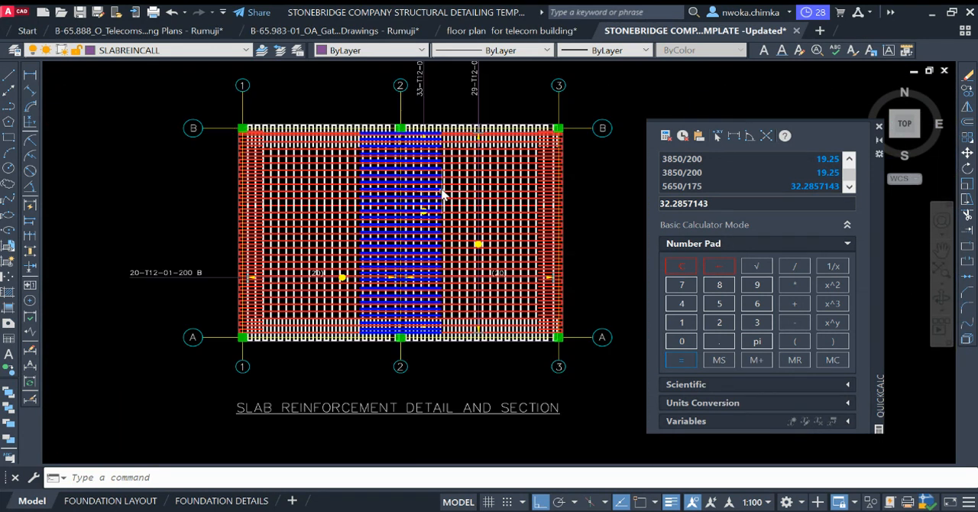
pyautogui.moveTo(238, 191); pyautogui.dragTo(664, 299, button='middle')
pyautogui.moveTo(328, 198); pyautogui.dragTo(501, 188, button='middle')
pyautogui.scroll(4, 179, 180)
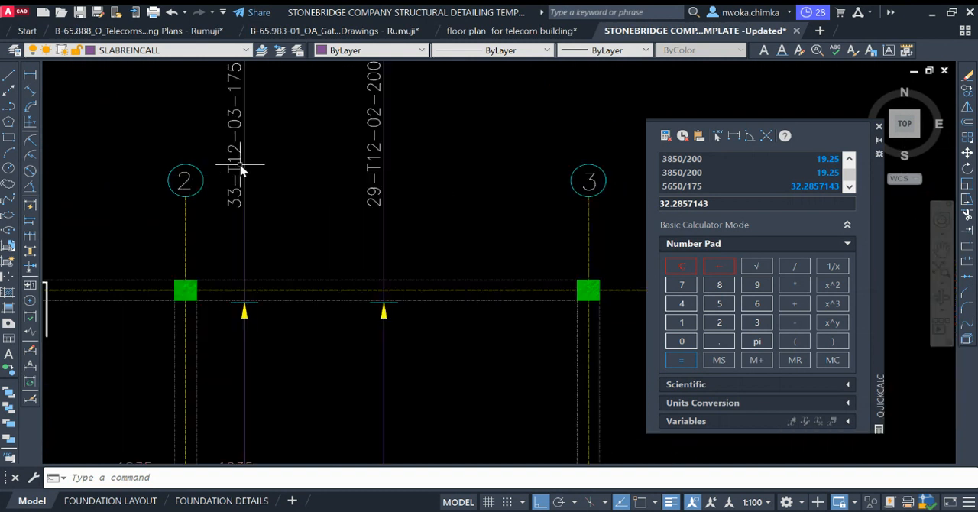
pyautogui.scroll(-6, 306, 191)
pyautogui.scroll(3, 262, 213)
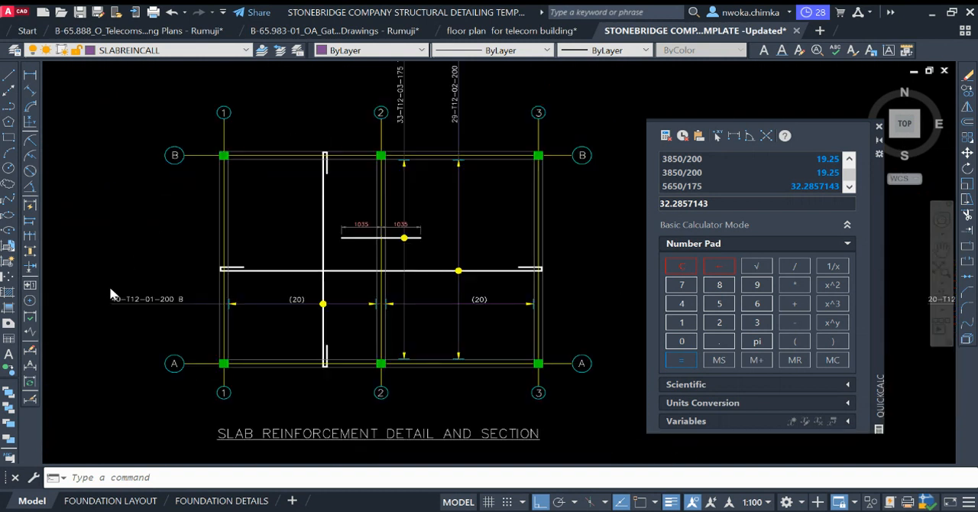
pyautogui.scroll(-3, 283, 198)
pyautogui.moveTo(284, 199); pyautogui.dragTo(152, 199, button='middle')
pyautogui.scroll(-2, 151, 199)
pyautogui.moveTo(545, 277); pyautogui.dragTo(393, 245, button='middle')
pyautogui.scroll(4, 379, 185)
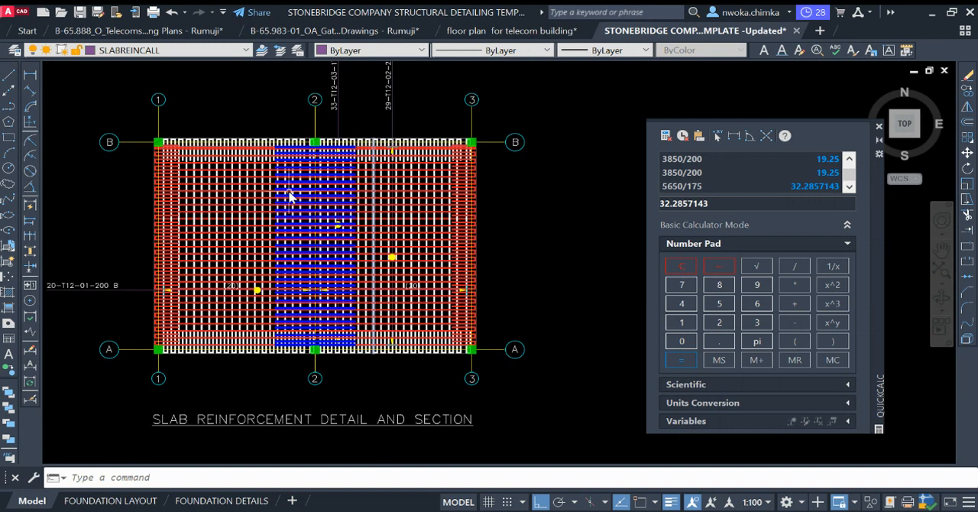
# Step: Examine the simplified slab plan between grids 1–3 and A–B beside the full bar layout
pyautogui.scroll(-5, 380, 228)
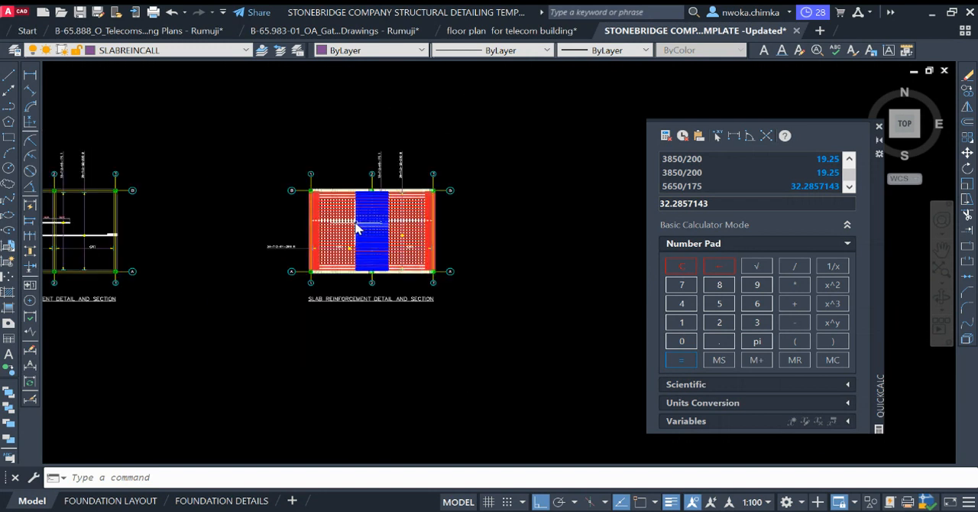
pyautogui.scroll(5, 389, 222)
pyautogui.scroll(-5, 412, 210)
pyautogui.moveTo(287, 229); pyautogui.dragTo(483, 238, button='middle')
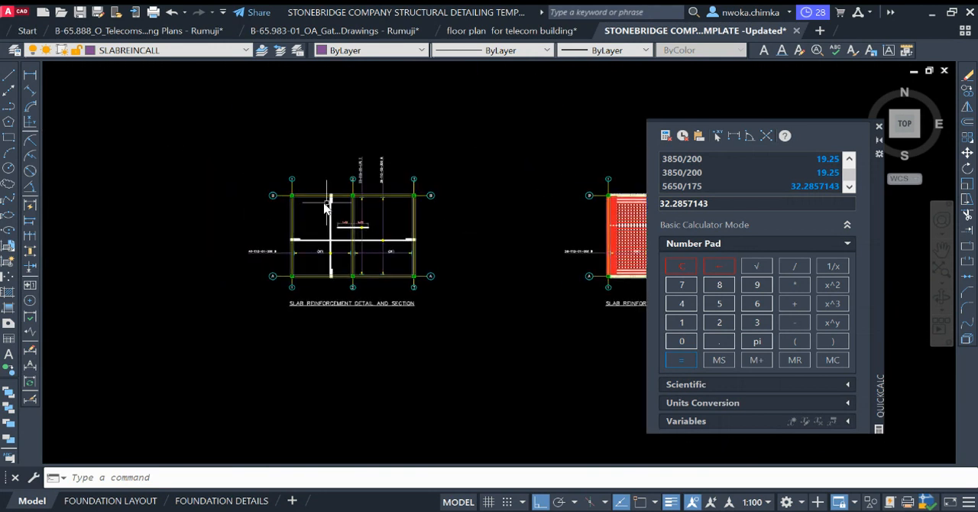
pyautogui.scroll(-3, 396, 214)
pyautogui.moveTo(384, 227); pyautogui.dragTo(384, 244, button='middle')
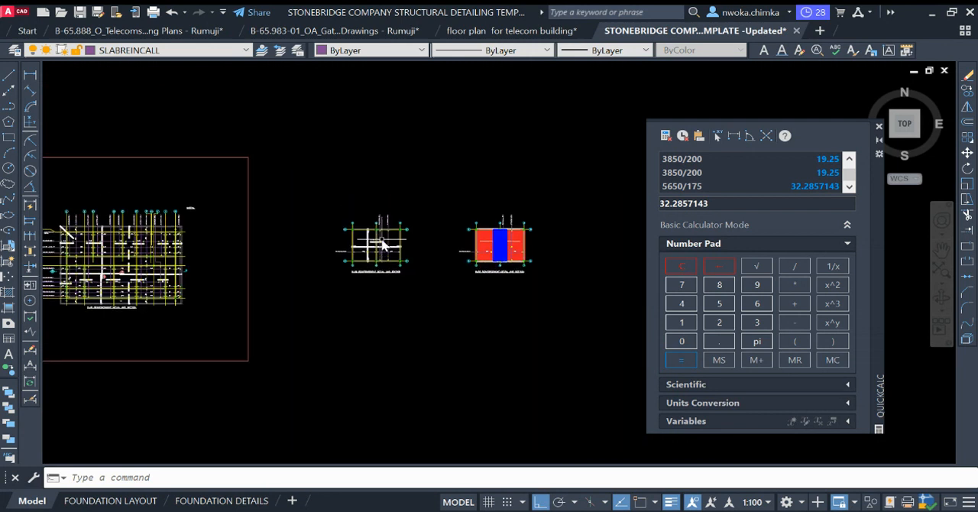
pyautogui.scroll(3, 368, 237)
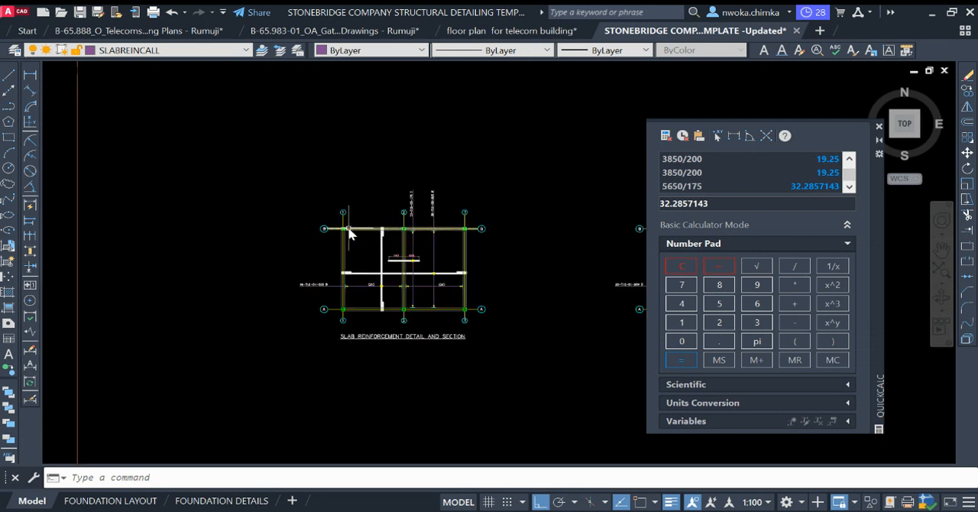
pyautogui.scroll(2, 419, 250)
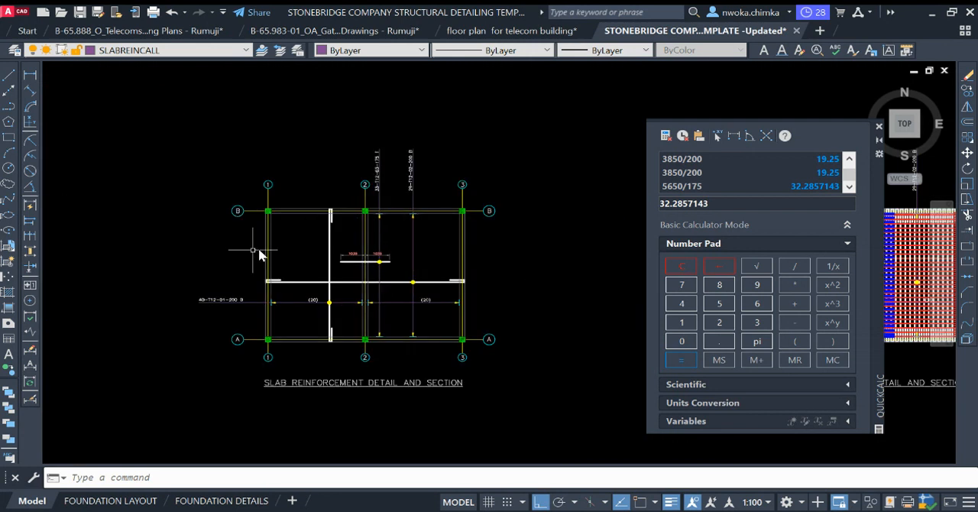
pyautogui.scroll(-6, 296, 258)
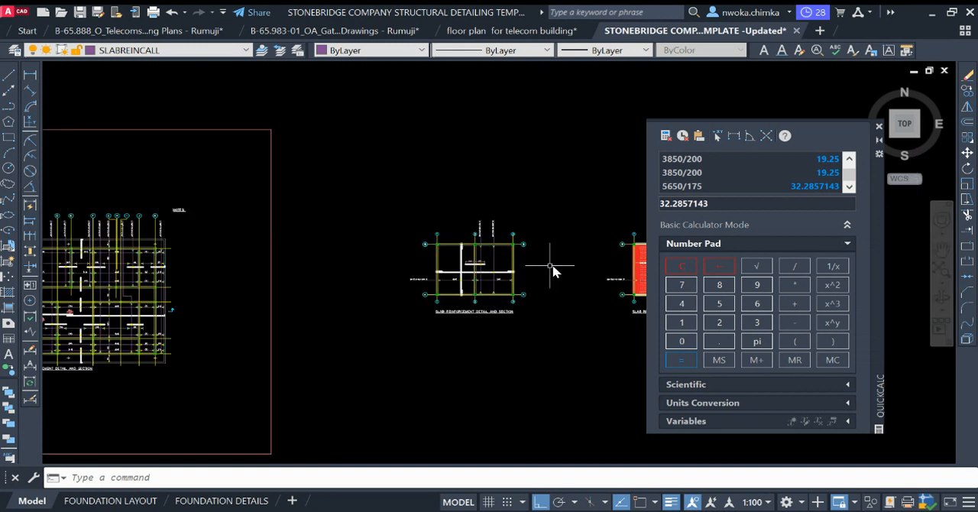
# Step: Examine Section A of the larger slab reinforcement detail, including its top and bottom bar call-outs
pyautogui.scroll(7, 459, 275)
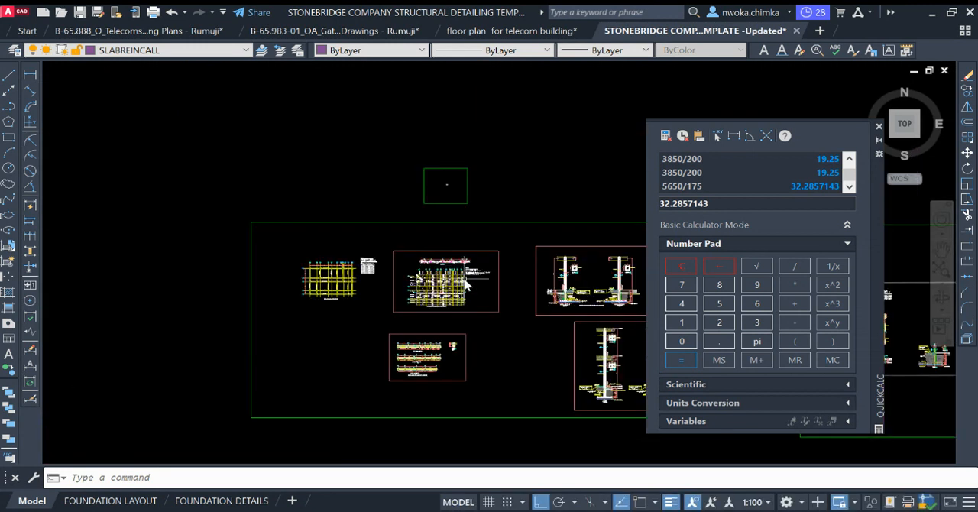
pyautogui.scroll(9, 297, 266)
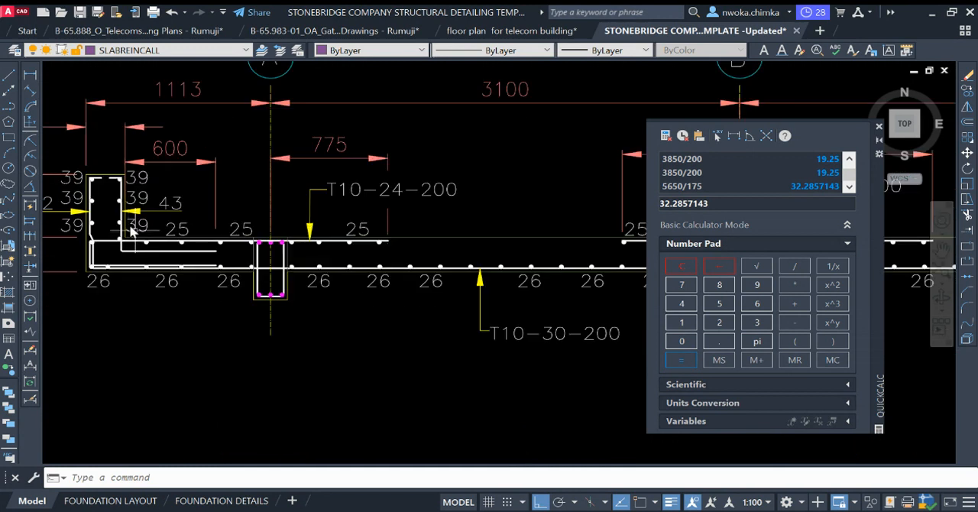
pyautogui.scroll(8, 410, 256)
pyautogui.scroll(-10, 405, 256)
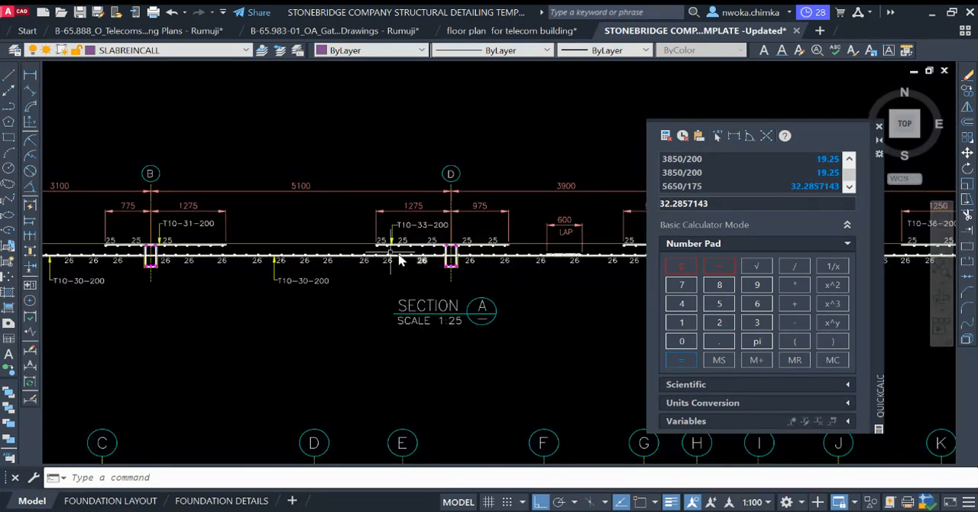
pyautogui.scroll(-3, 443, 284)
pyautogui.scroll(-2, 279, 243)
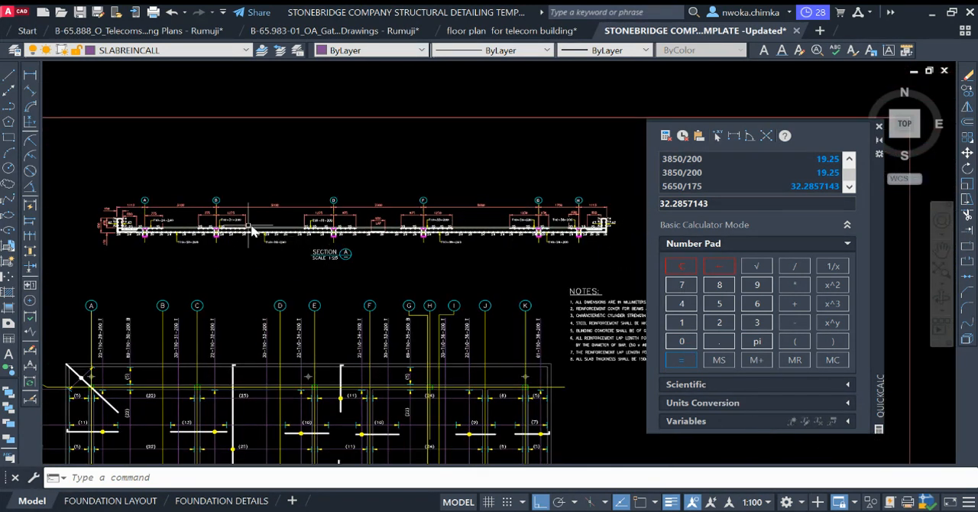
pyautogui.scroll(3, 252, 231)
pyautogui.scroll(-5, 330, 273)
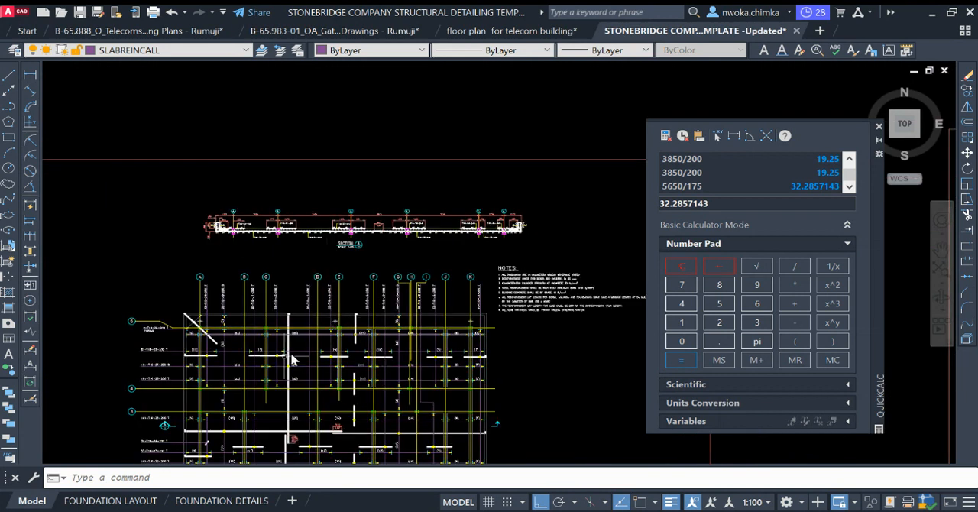
# Step: Read the notes beside the larger slab reinforcement plan and look over its bar arrangement
pyautogui.scroll(6, 425, 234)
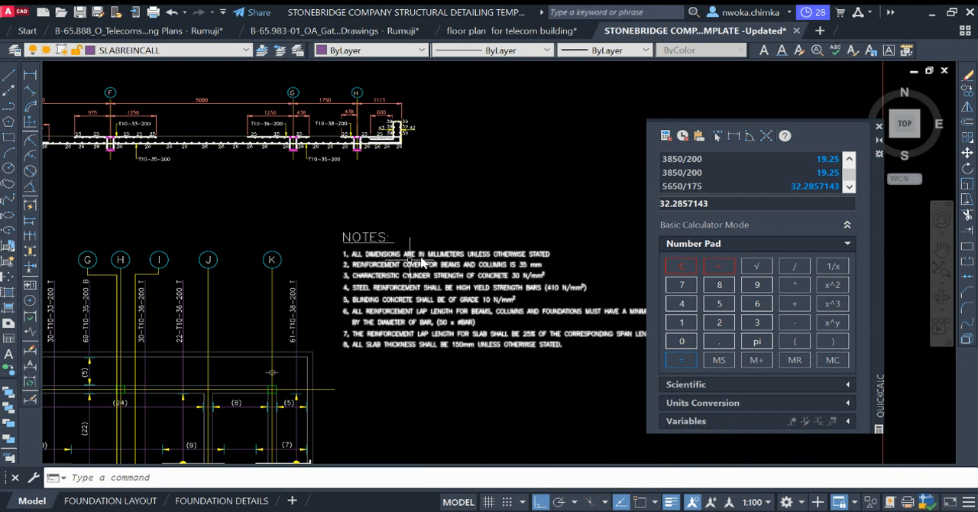
pyautogui.scroll(4, 354, 289)
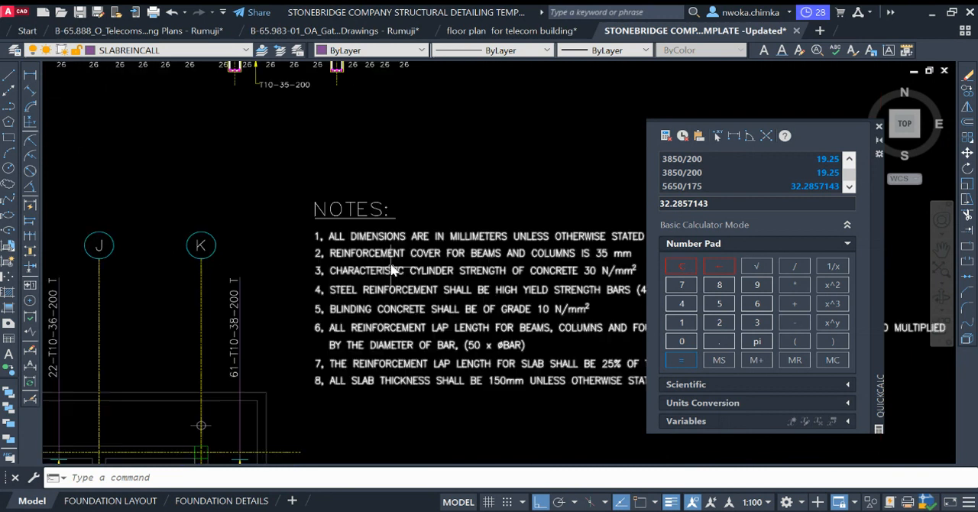
pyautogui.scroll(-6, 397, 251)
pyautogui.moveTo(311, 334); pyautogui.dragTo(378, 208, button='middle')
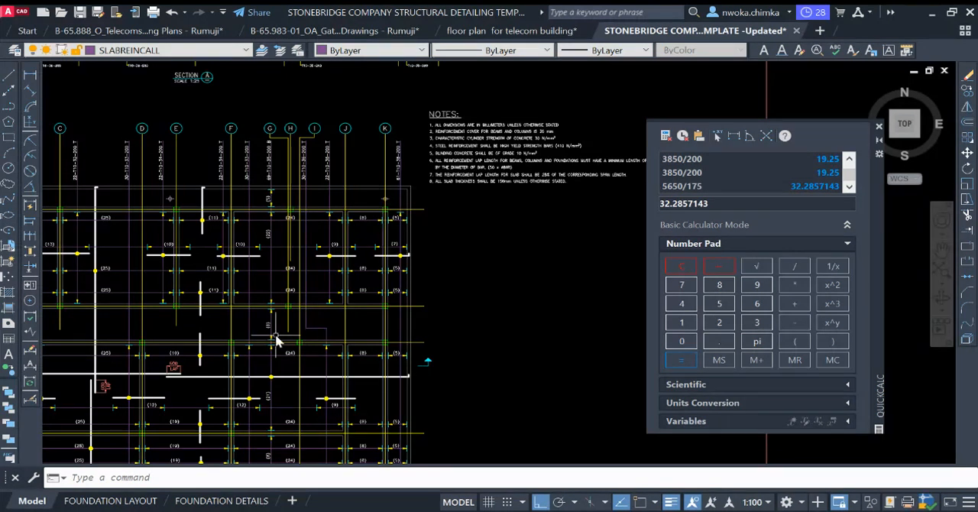
pyautogui.scroll(-3, 277, 342)
pyautogui.scroll(-6, 359, 220)
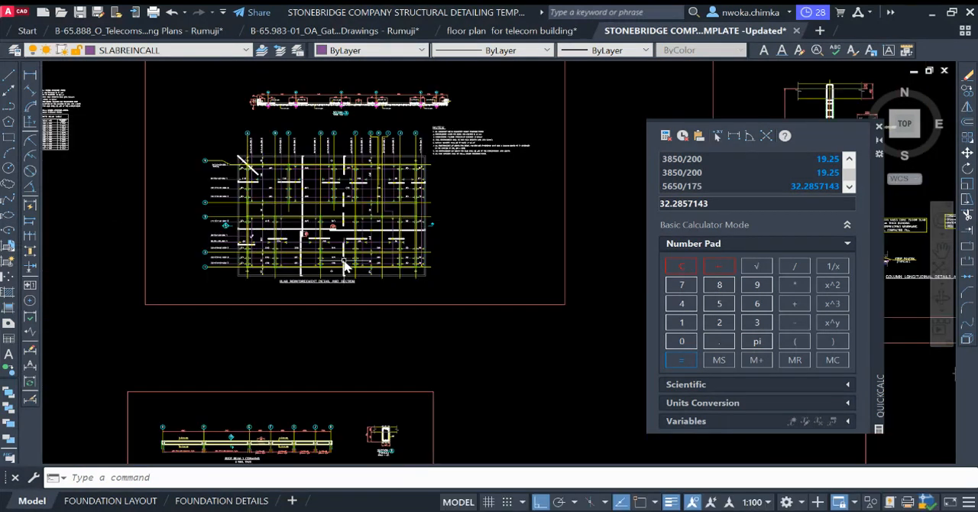
# Step: Look through the column and foundation detail sheets and return to the simplified slab reinforcement plan
pyautogui.moveTo(489, 266); pyautogui.dragTo(329, 249, button='middle')
pyautogui.scroll(2, 331, 243)
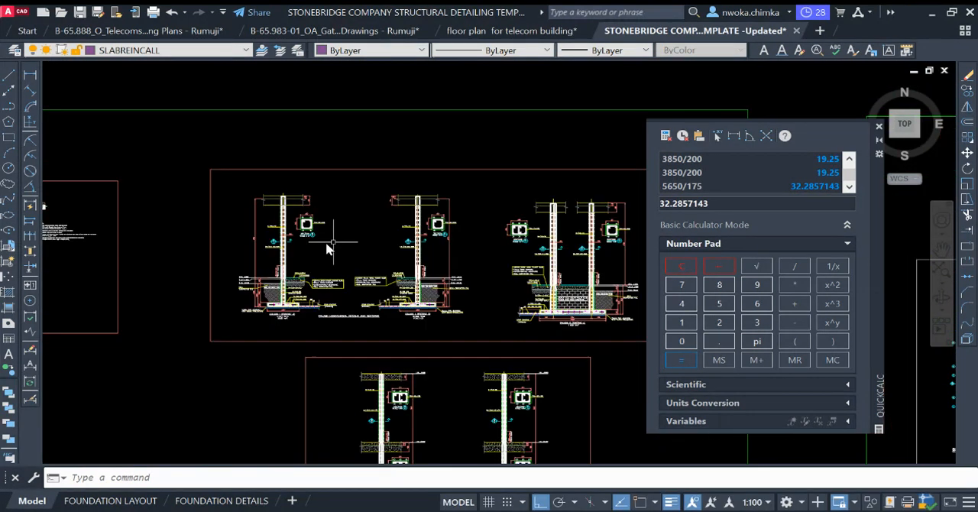
pyautogui.scroll(-2, 325, 243)
pyautogui.scroll(2, 82, 258)
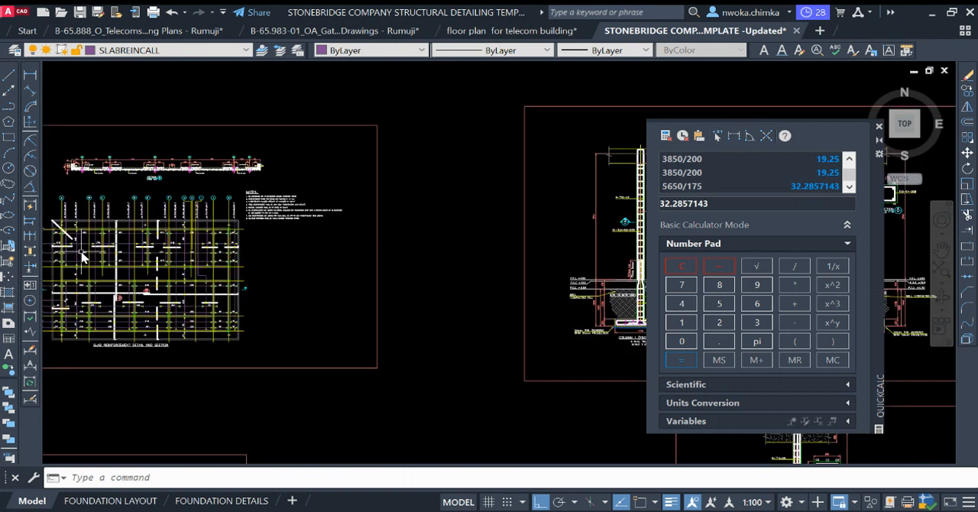
pyautogui.scroll(-5, 114, 258)
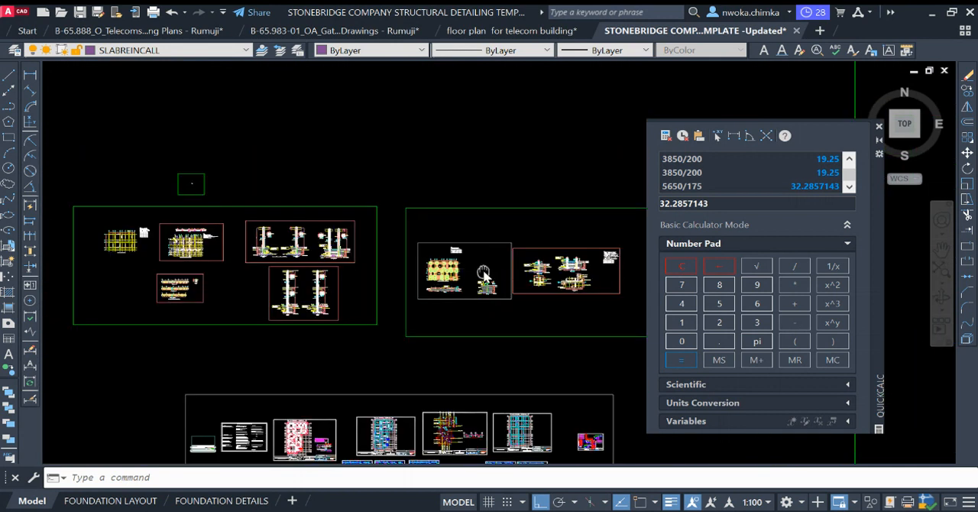
pyautogui.moveTo(483, 273); pyautogui.dragTo(206, 272, button='middle')
pyautogui.moveTo(565, 282); pyautogui.dragTo(190, 248, button='middle')
pyautogui.moveTo(584, 248); pyautogui.dragTo(405, 256, button='middle')
pyautogui.scroll(8, 483, 234)
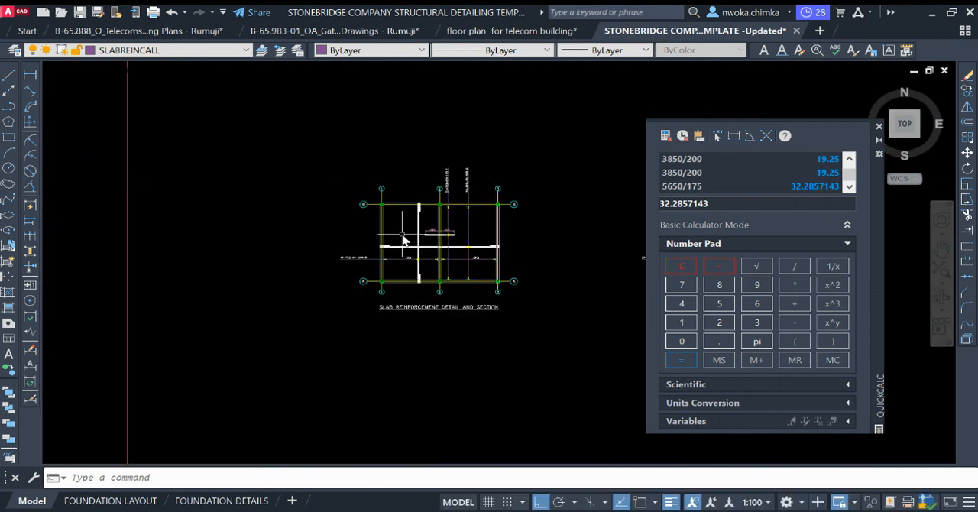
pyautogui.scroll(4, 469, 235)
pyautogui.moveTo(469, 236); pyautogui.dragTo(412, 241, button='middle')
pyautogui.scroll(-4, 369, 236)
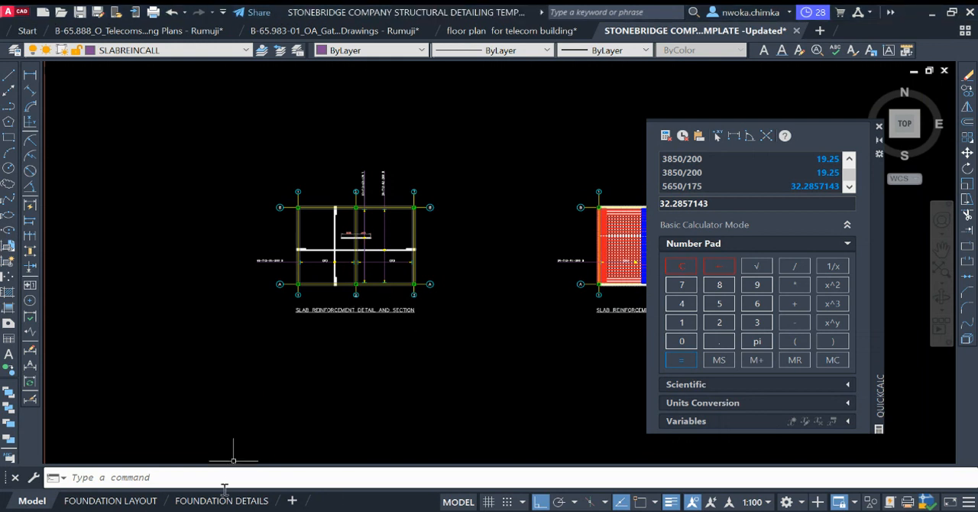
# Step: Open the FOUNDATION DETAILS layout, check its title block and create a copy of the layout
pyautogui.moveTo(223, 495)
pyautogui.click(217, 465)
pyautogui.scroll(-2, 280, 153)
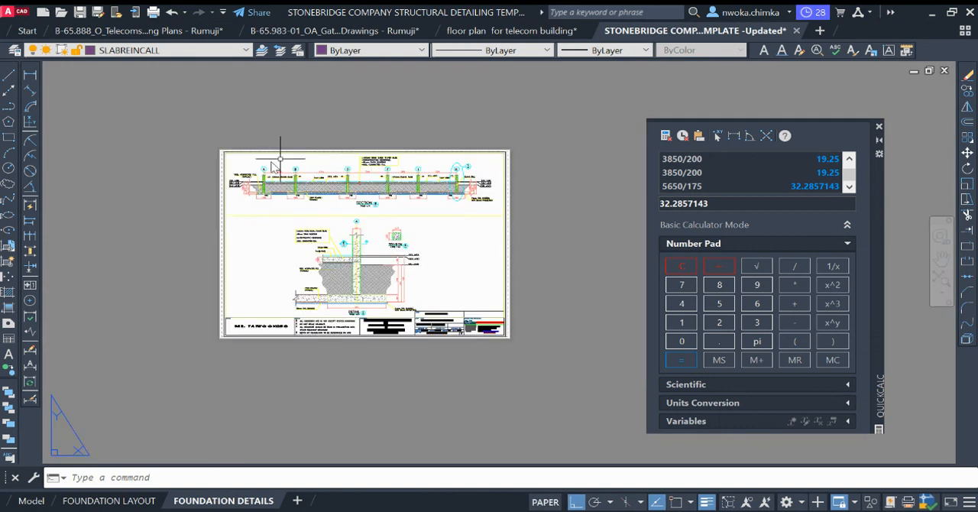
pyautogui.scroll(3, 448, 282)
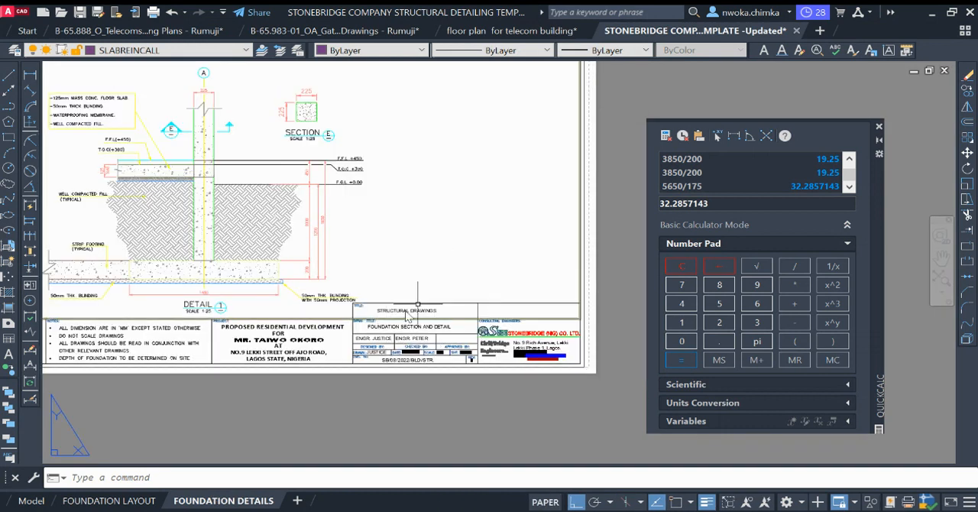
pyautogui.scroll(-3, 227, 438)
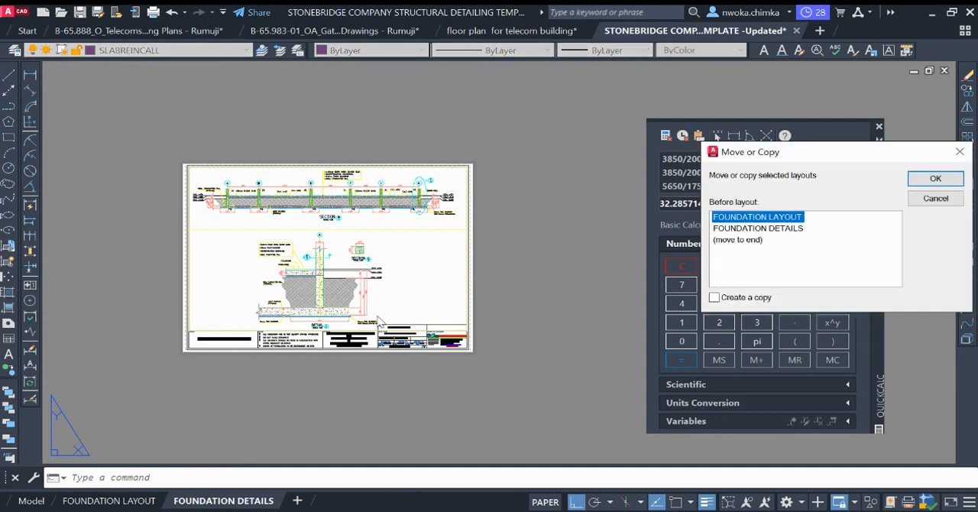
pyautogui.click(752, 298)
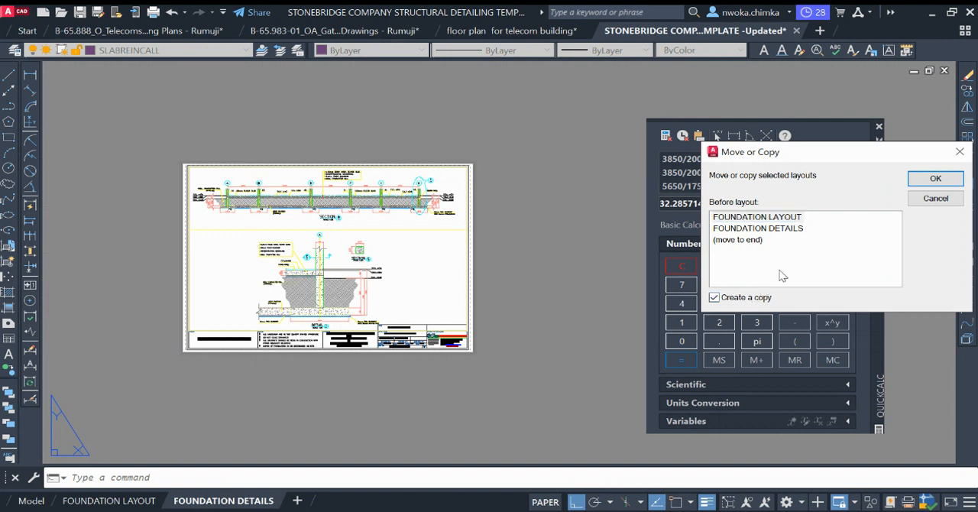
pyautogui.click(920, 184)
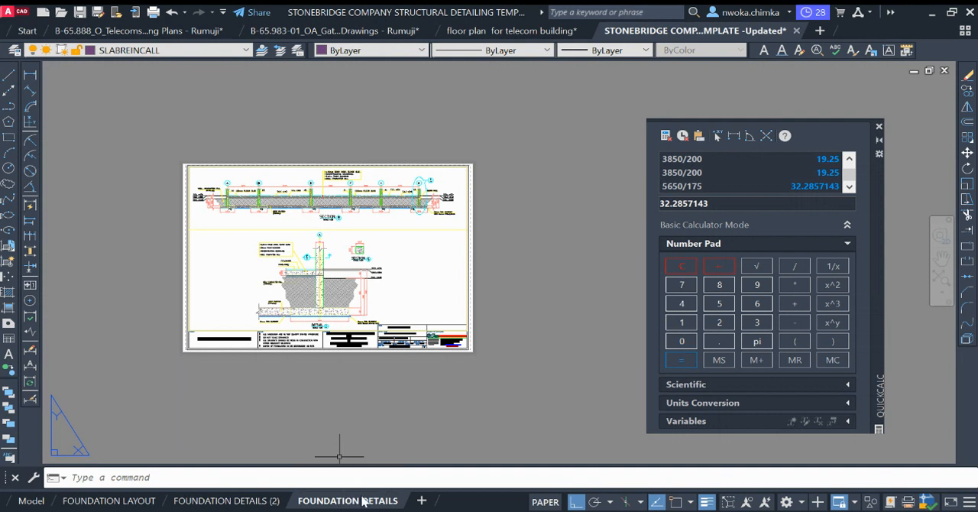
# Step: Erase the viewport showing Detail 1 and Section E from the FOUNDATION DETAILS layout
pyautogui.scroll(2, 347, 245)
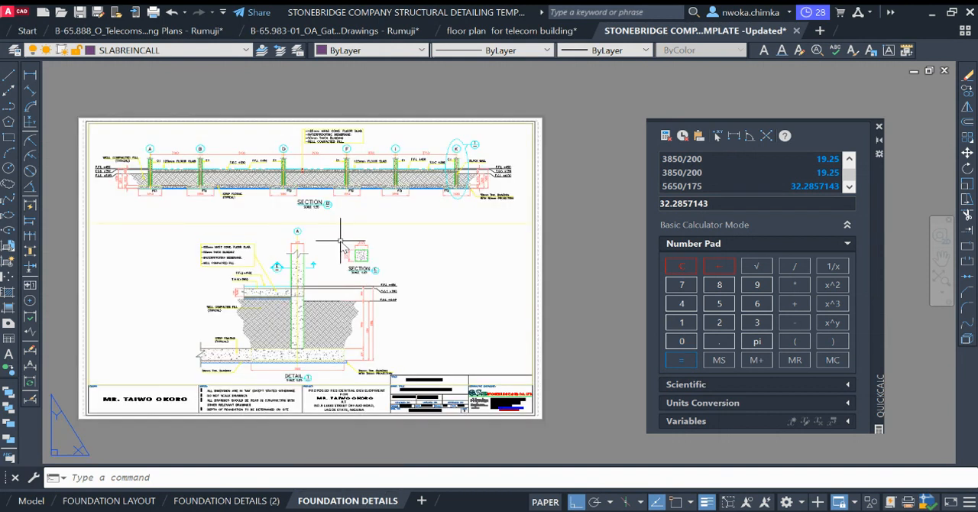
pyautogui.click(347, 224)
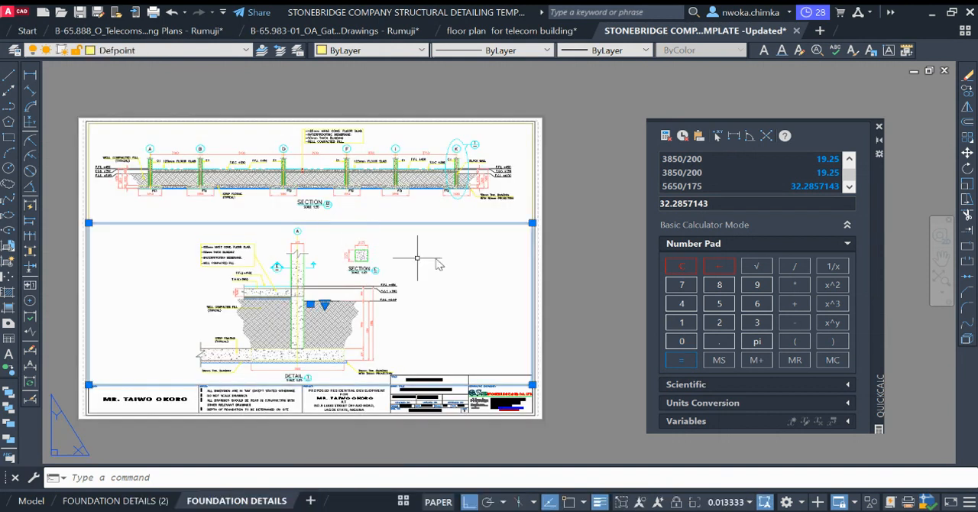
pyautogui.write('E')
pyautogui.press('Return')
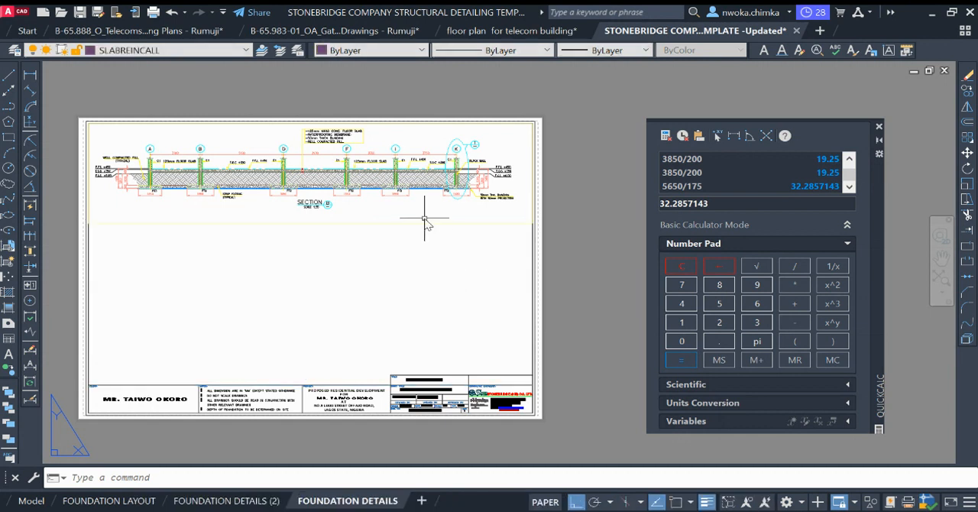
# Step: Stretch the Section B viewport down to the title block's upper edge with object snap on, filling the sheet's drawing area
pyautogui.click(418, 223)
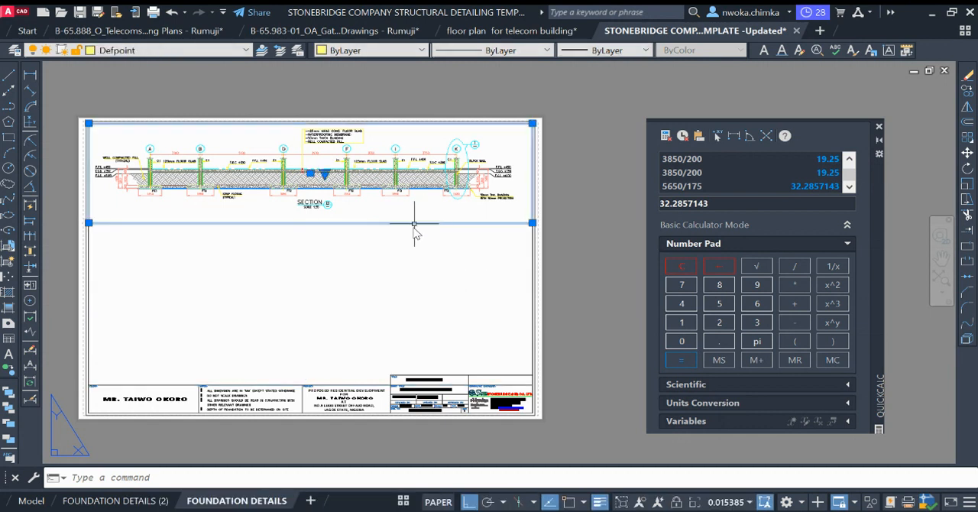
pyautogui.click(532, 222)
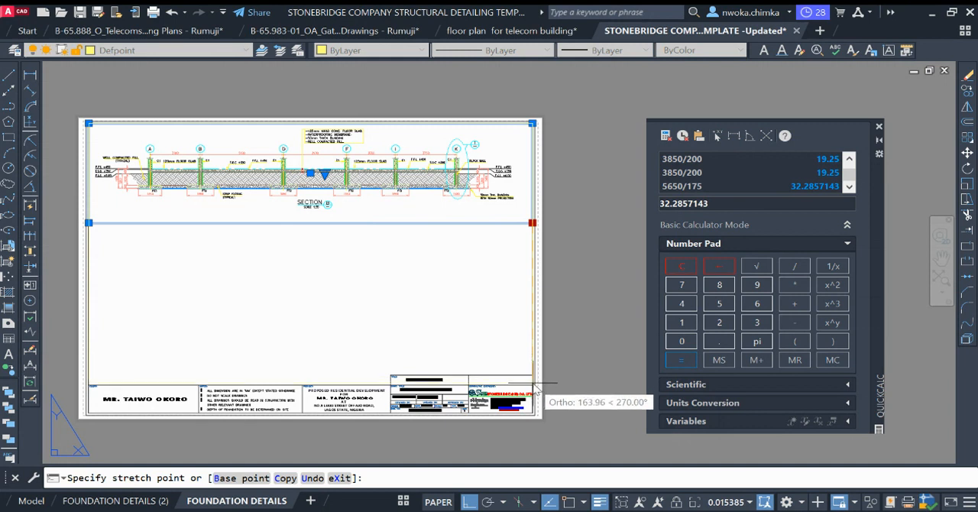
pyautogui.press('F3')
pyautogui.click(533, 386)
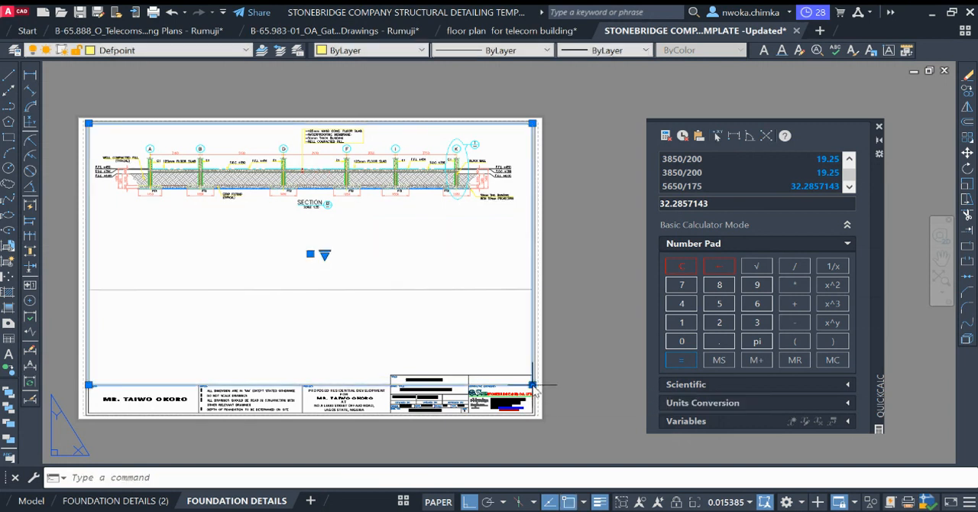
pyautogui.press('Escape')
# Step: Activate the enlarged viewport and bring the simplified slab reinforcement plan with its title into it in place of Section B
pyautogui.scroll(-2, 325, 253)
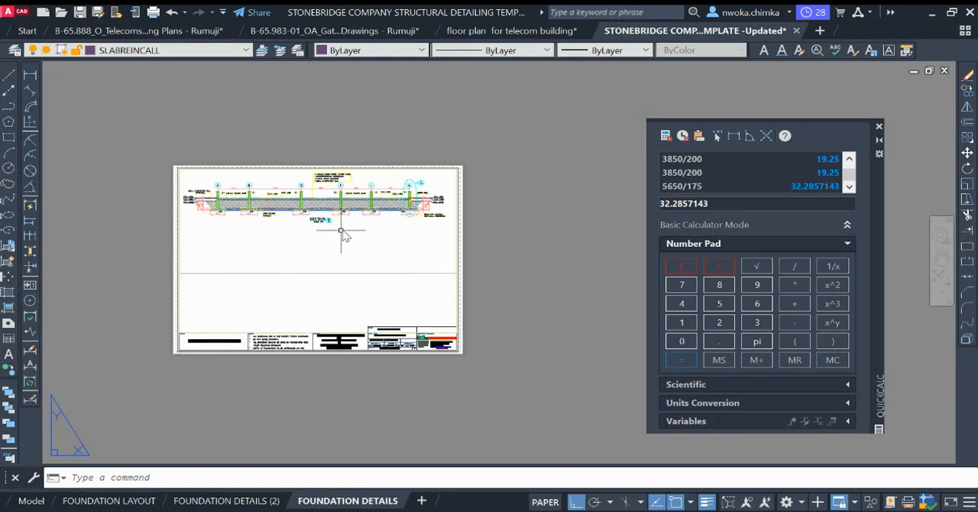
pyautogui.doubleClick(312, 238)
pyautogui.scroll(-4, 325, 252)
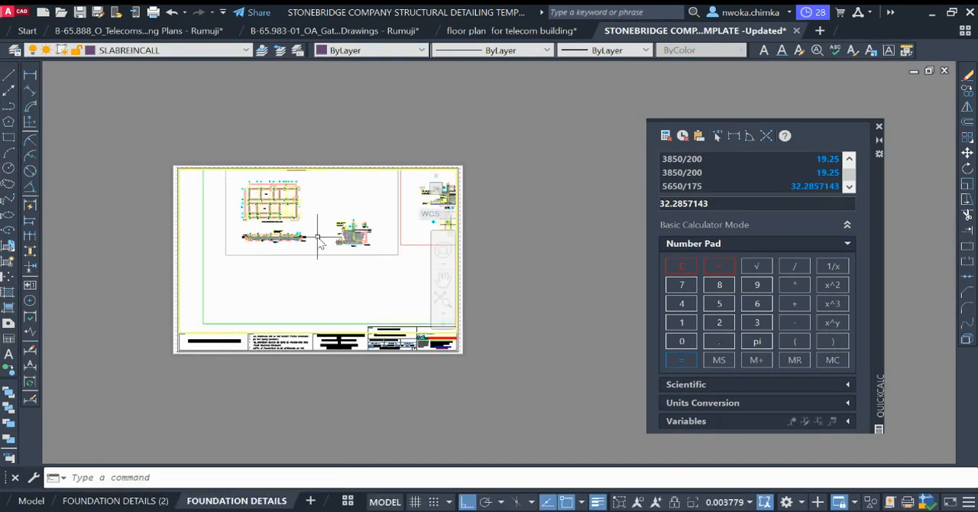
pyautogui.scroll(-4, 335, 237)
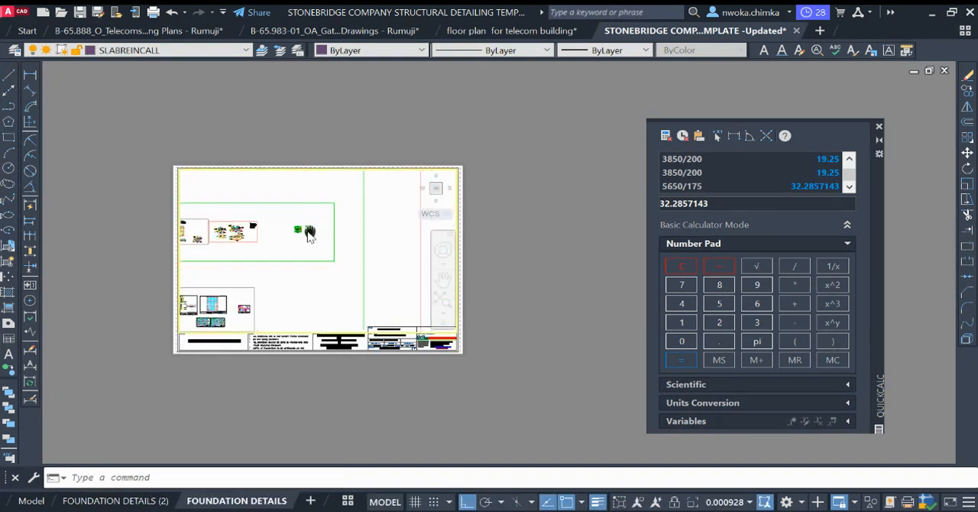
pyautogui.moveTo(305, 228); pyautogui.dragTo(209, 218, button='middle')
pyautogui.scroll(8, 360, 217)
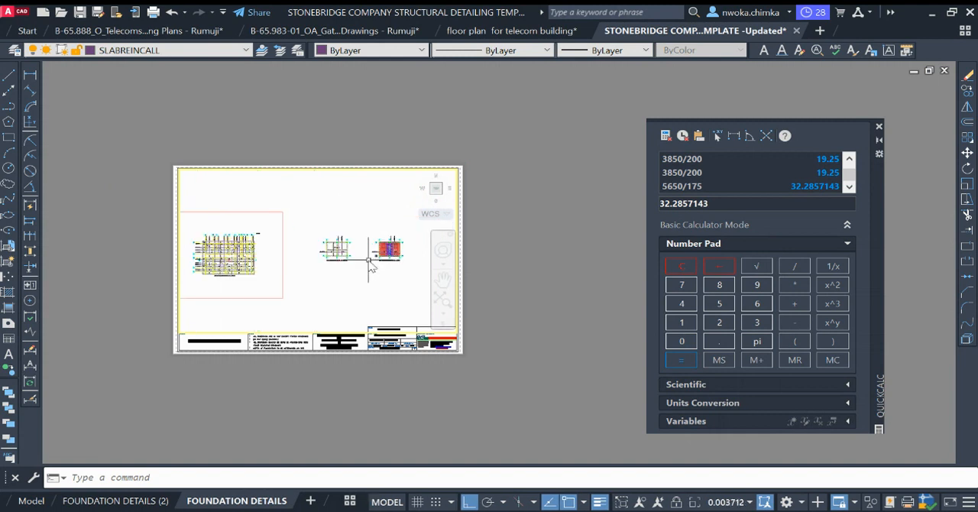
pyautogui.scroll(10, 387, 251)
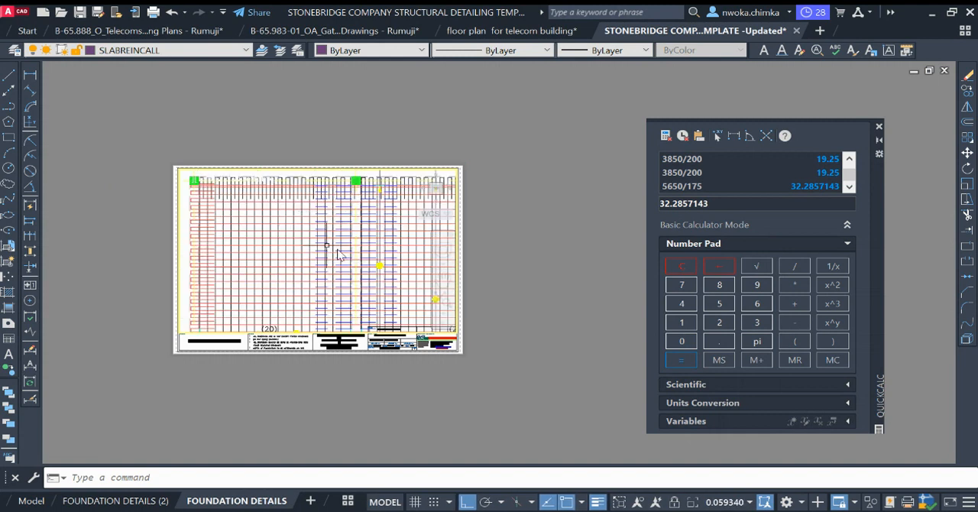
pyautogui.scroll(-1, 280, 183)
pyautogui.scroll(6, 300, 183)
pyautogui.scroll(-8, 378, 236)
pyautogui.scroll(-2, 310, 237)
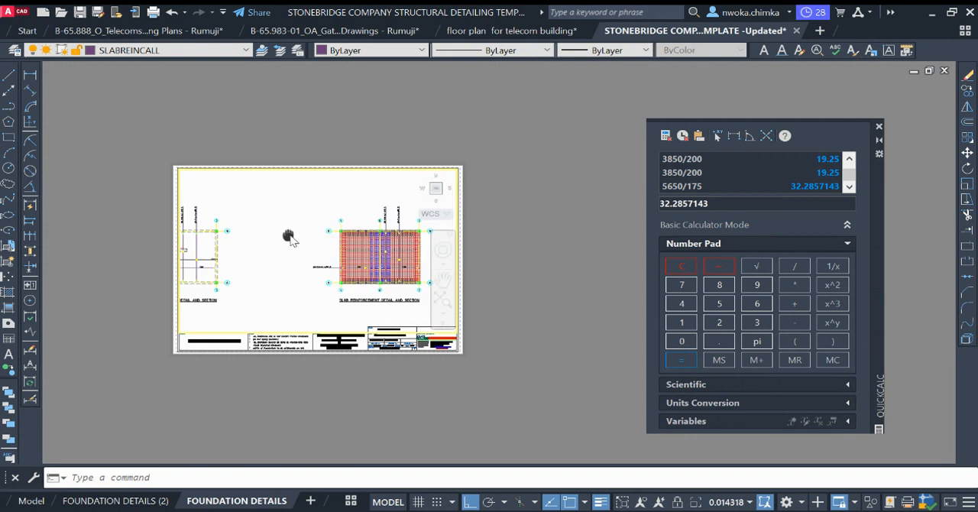
pyautogui.moveTo(288, 236); pyautogui.dragTo(355, 245, button='middle')
pyautogui.scroll(2, 255, 257)
pyautogui.moveTo(208, 248)
pyautogui.mouseDown(button='middle')
pyautogui.moveTo(343, 221)
pyautogui.moveTo(333, 221)
pyautogui.mouseUp(button='middle')
pyautogui.scroll(-2, 341, 228)
pyautogui.scroll(2, 359, 212)
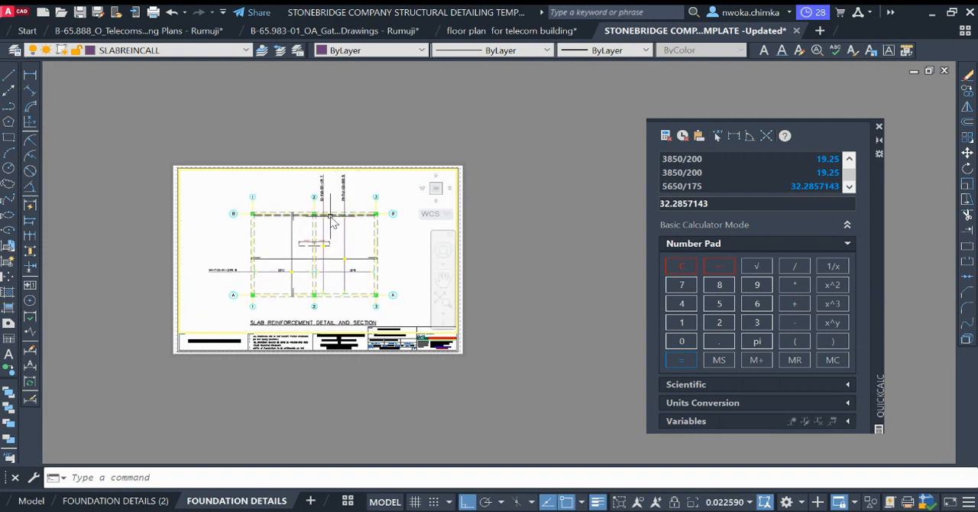
# Step: Scale the viewport's view of the slab plan to 1:100 relative to paper space
pyautogui.write('z')
pyautogui.press('Return')
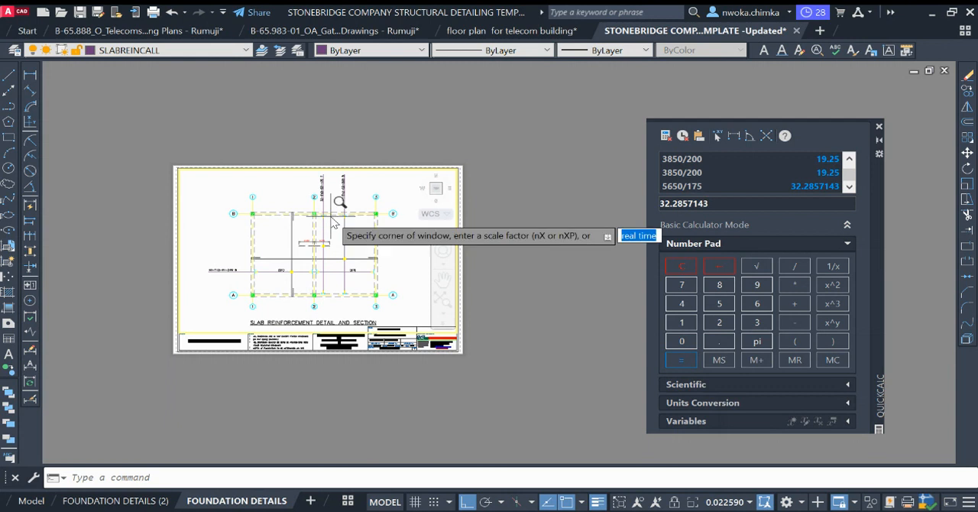
pyautogui.write('1/100X')
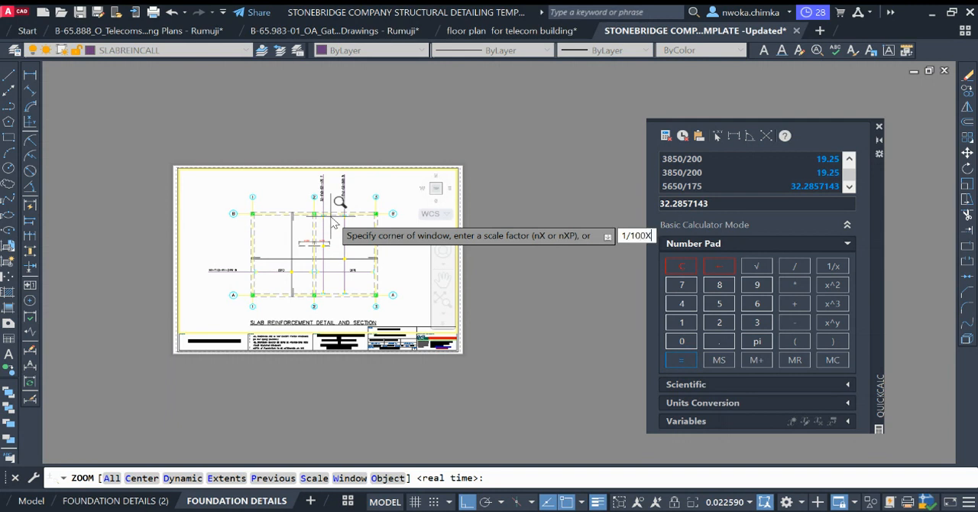
pyautogui.press('Return')
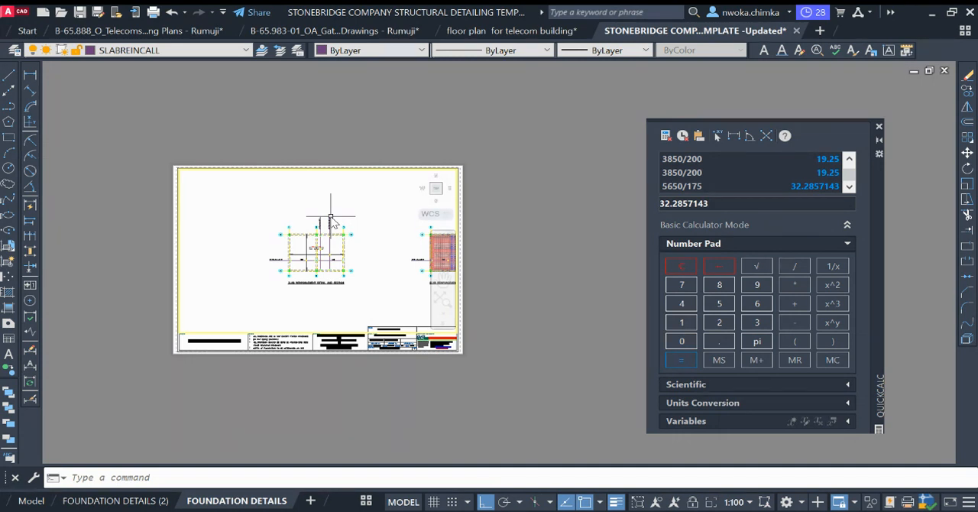
# Step: Scale the viewport to 1:50, centre the slab plan on the sheet and return to paper space
pyautogui.write('Z')
pyautogui.press('Return')
pyautogui.write('1/50XP')
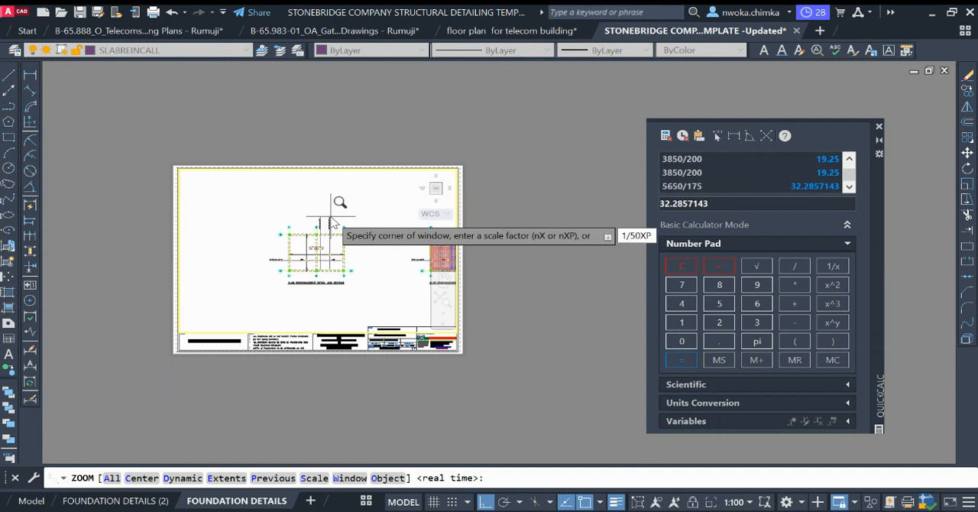
pyautogui.press('Return')
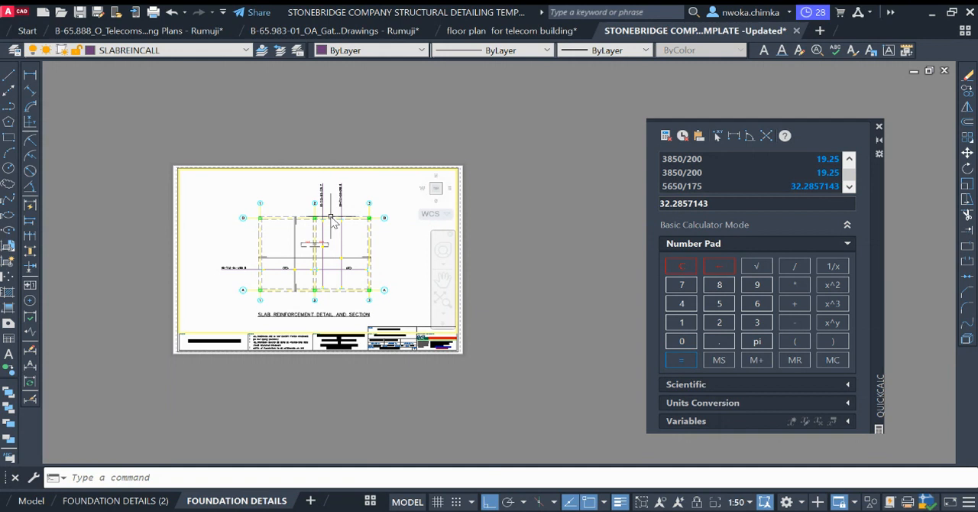
pyautogui.moveTo(320, 214); pyautogui.dragTo(319, 210, button='middle')
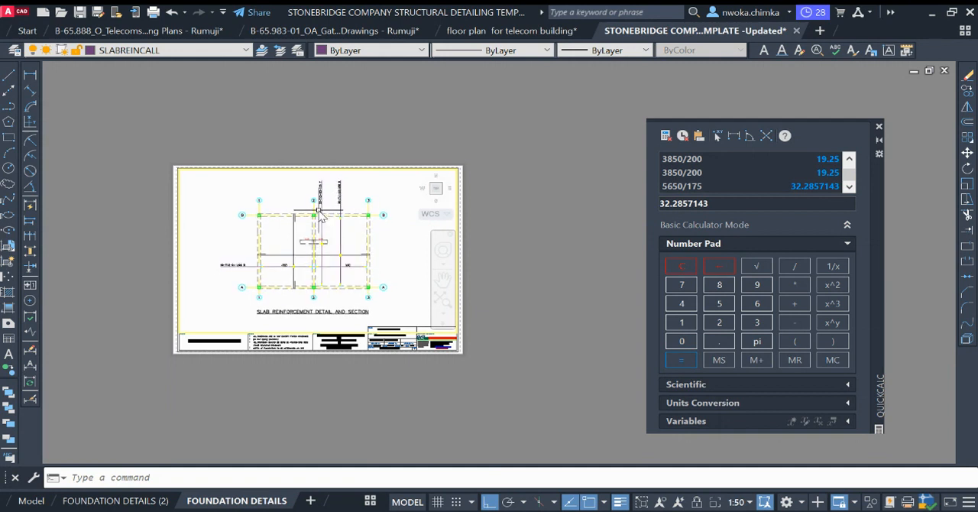
pyautogui.doubleClick(541, 212)
pyautogui.scroll(7, 295, 218)
pyautogui.scroll(-5, 298, 211)
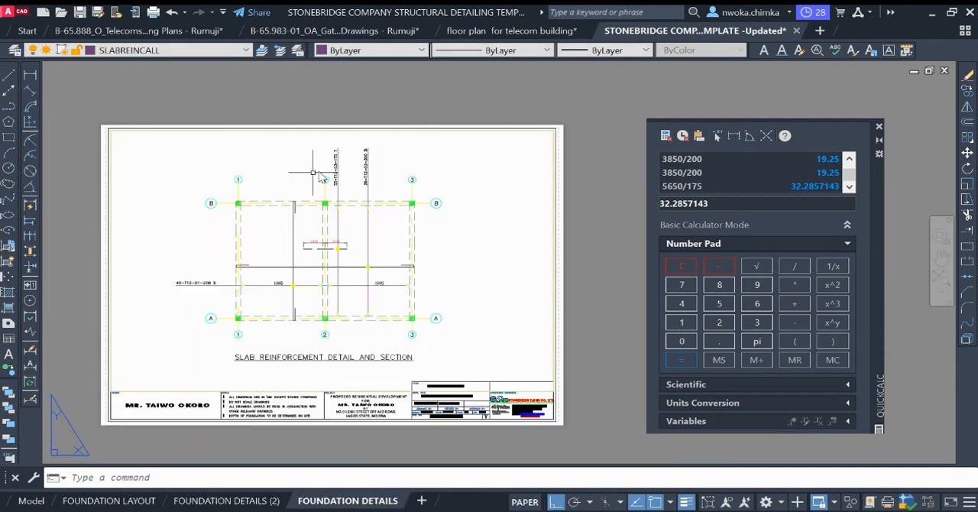
pyautogui.scroll(6, 339, 244)
pyautogui.scroll(-4, 271, 271)
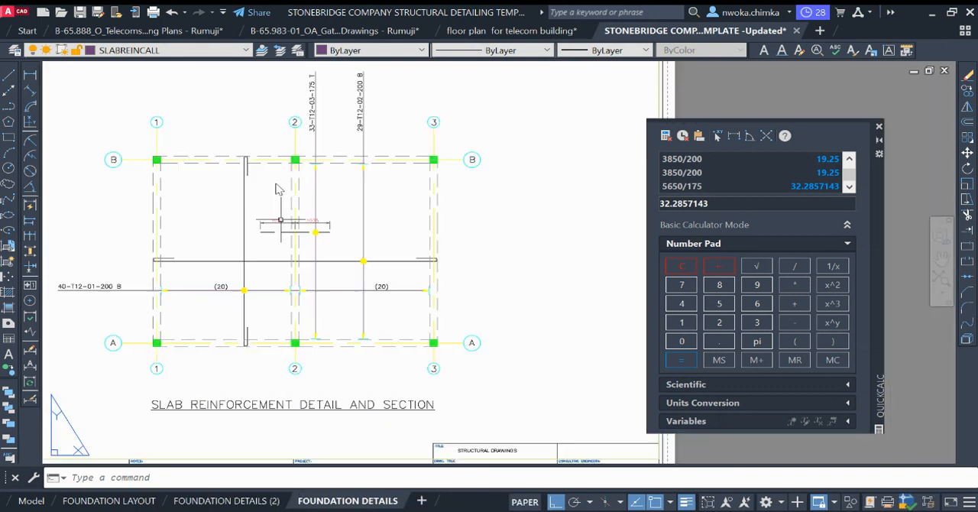
pyautogui.scroll(-2, 314, 220)
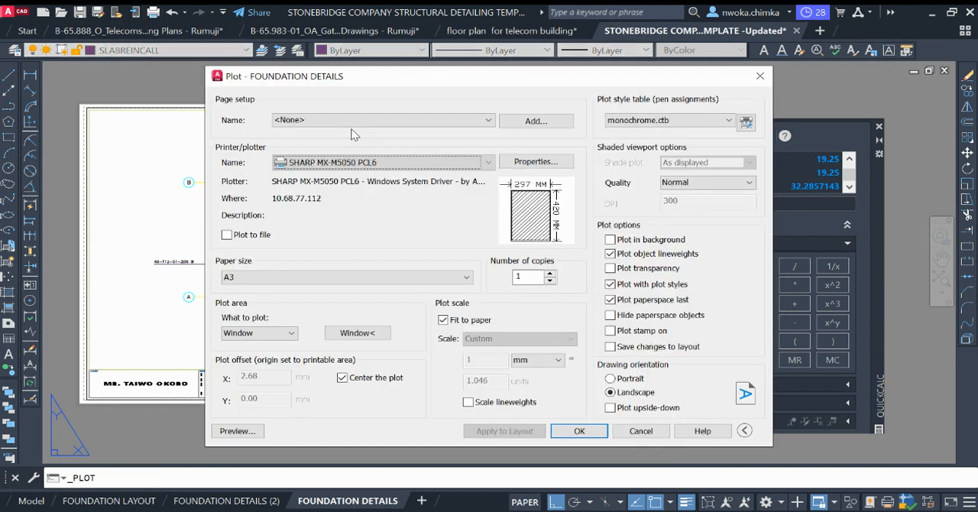
pyautogui.click(763, 76)
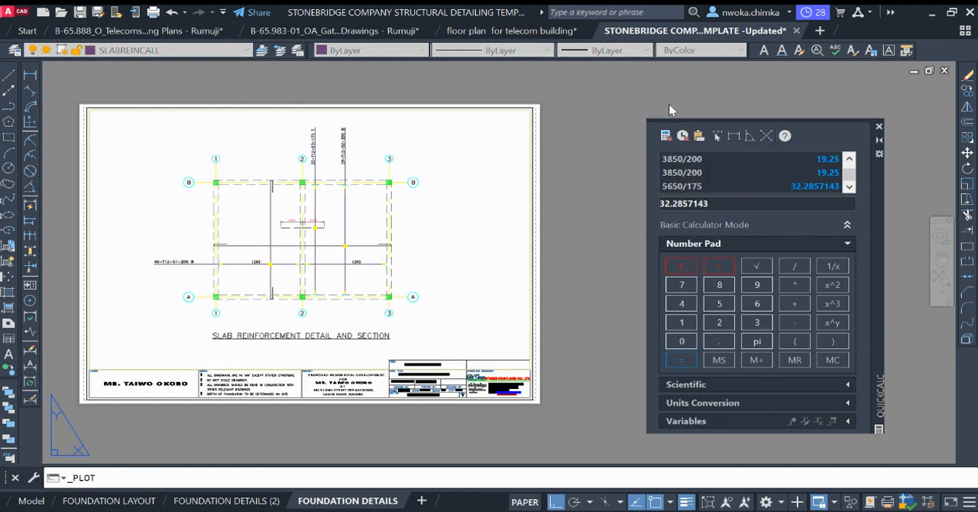
# Step: Change the drawing title in the title block to "RC. SLAB DETAILING" and end text editing
pyautogui.scroll(8, 428, 369)
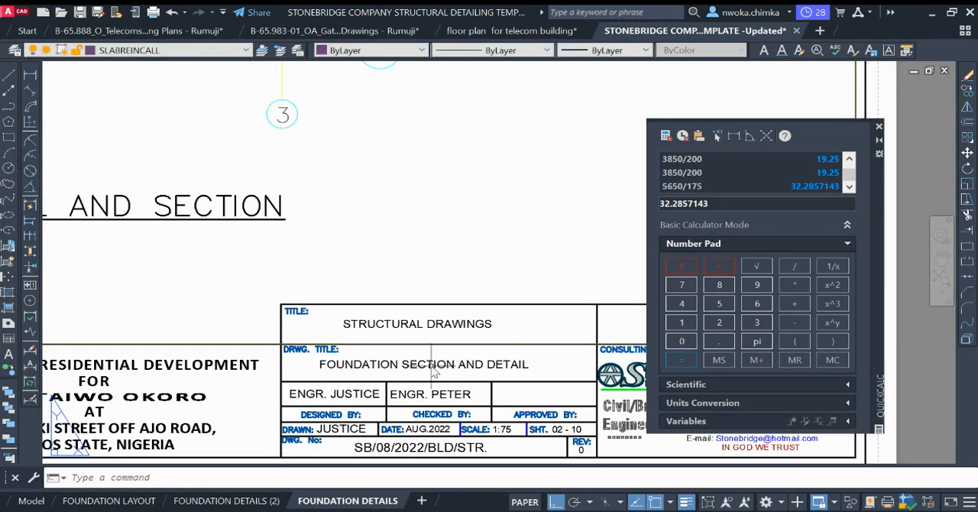
pyautogui.click(434, 370)
pyautogui.doubleClick(405, 371)
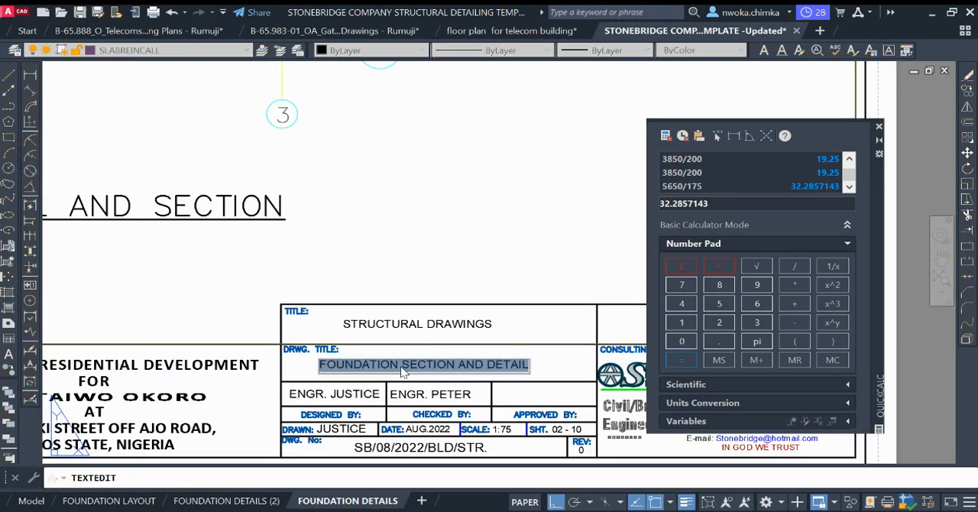
pyautogui.write('RC. SLAB DETAILING')
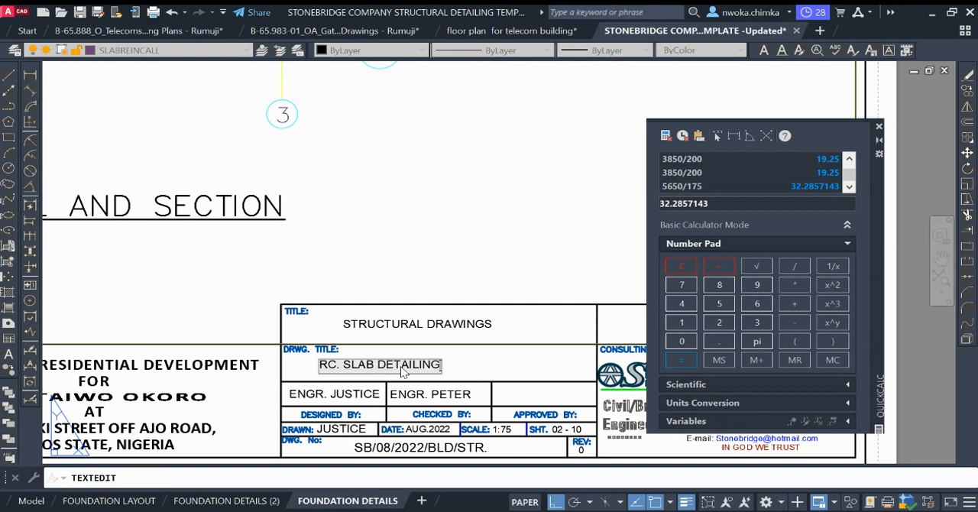
pyautogui.click(363, 167)
pyautogui.scroll(-6, 389, 306)
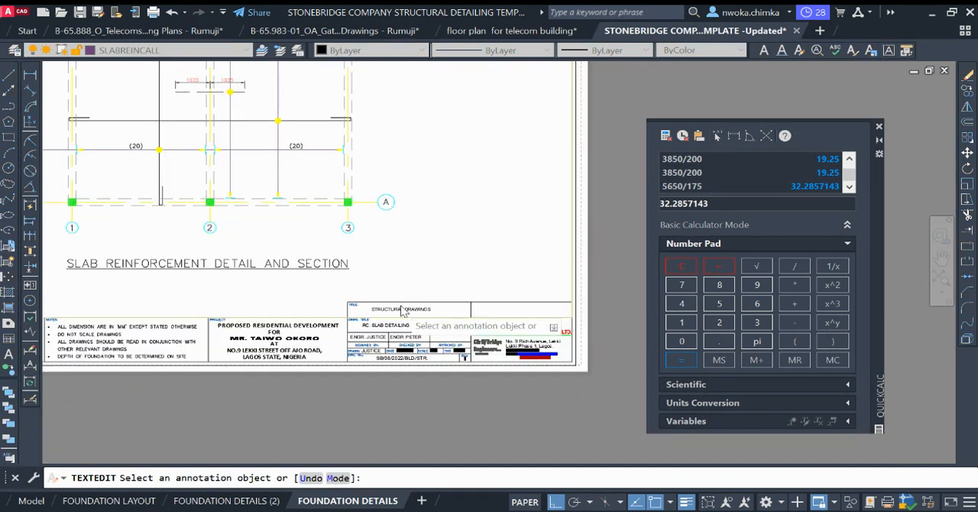
pyautogui.press('Escape')
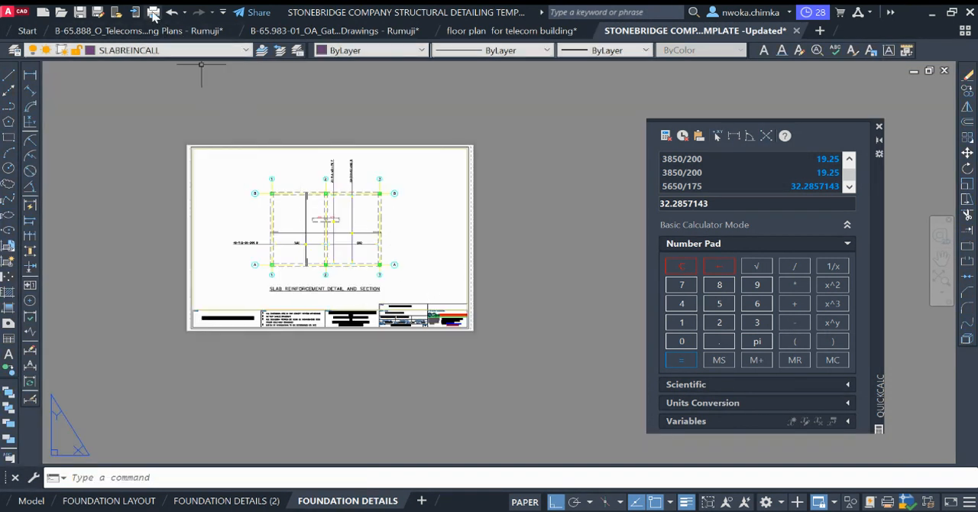
# Step: Start a plot of the FOUNDATION DETAILS layout and define its plot window around the sheet's outer border
pyautogui.click(154, 14)
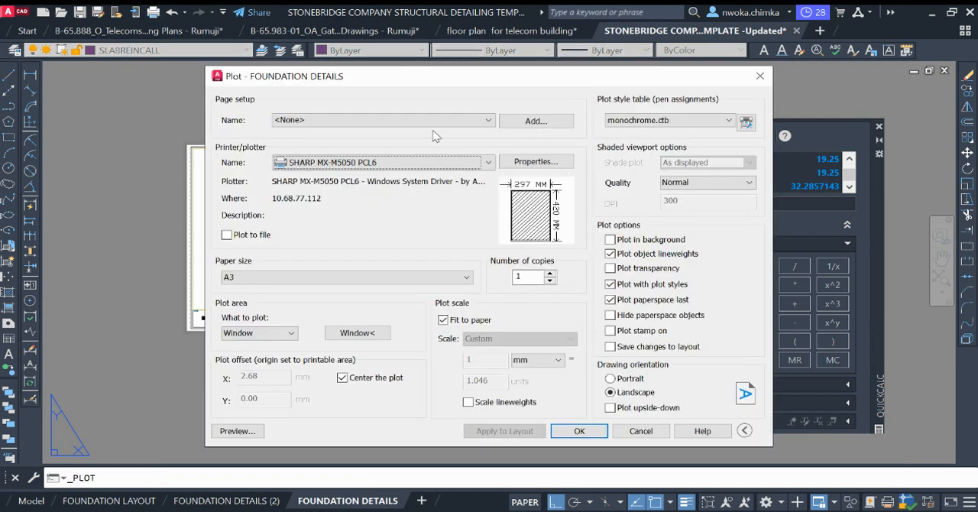
pyautogui.click(418, 124)
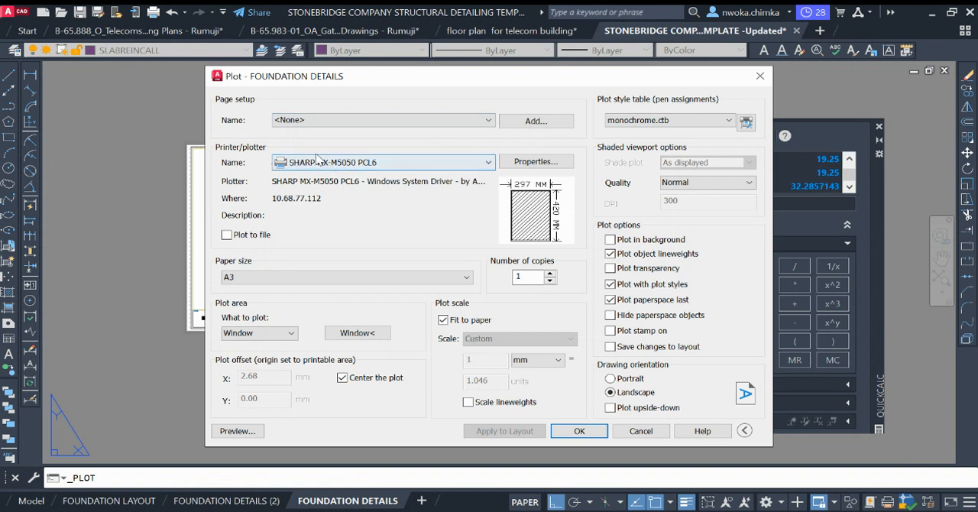
pyautogui.click(357, 333)
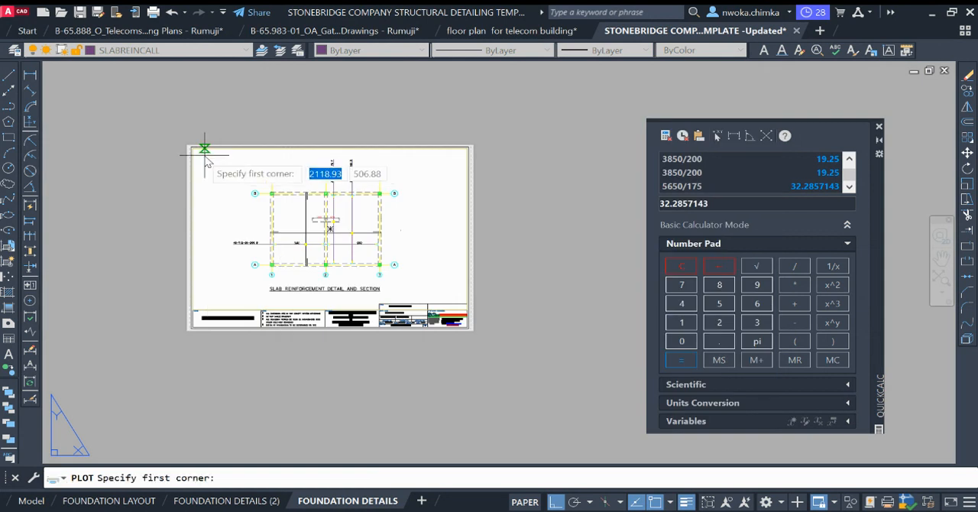
pyautogui.scroll(6, 204, 149)
pyautogui.click(175, 106)
pyautogui.scroll(-6, 296, 208)
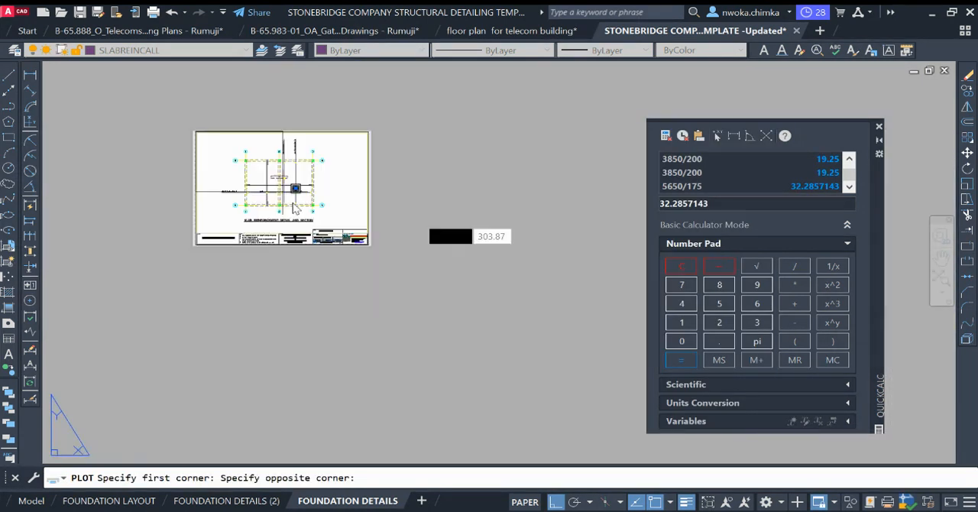
pyautogui.scroll(5, 339, 253)
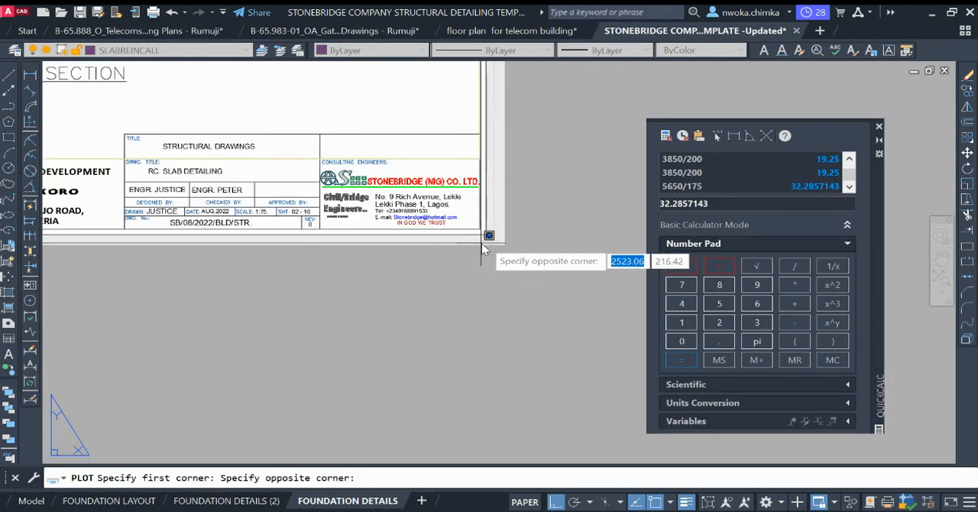
pyautogui.click(482, 244)
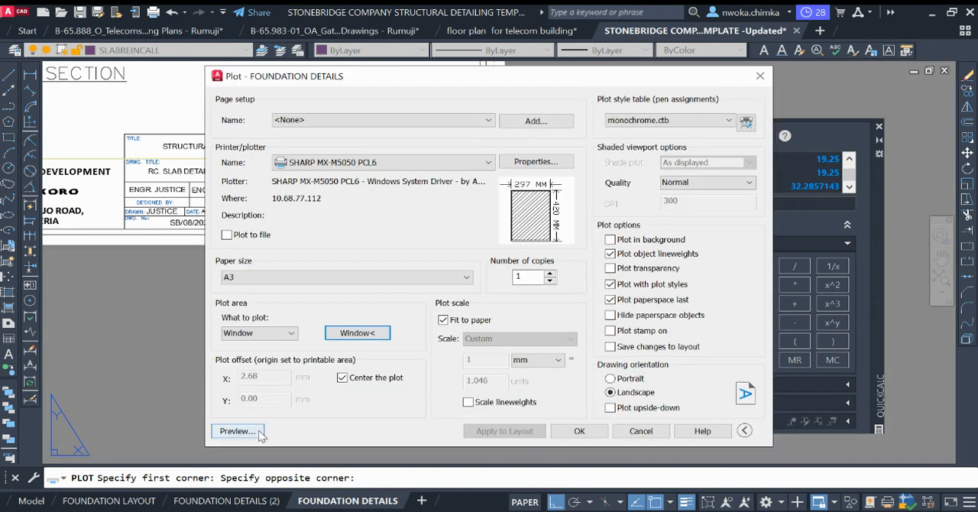
# Step: Preview the plot and examine the slab plan's bars, dimensions, call-outs and title block on the monochrome sheet
pyautogui.click(242, 430)
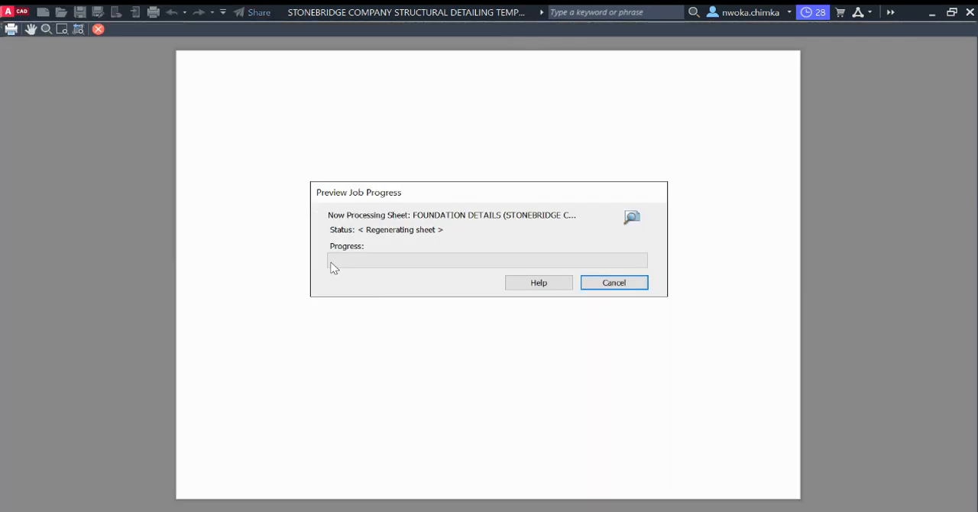
pyautogui.scroll(5, 485, 218)
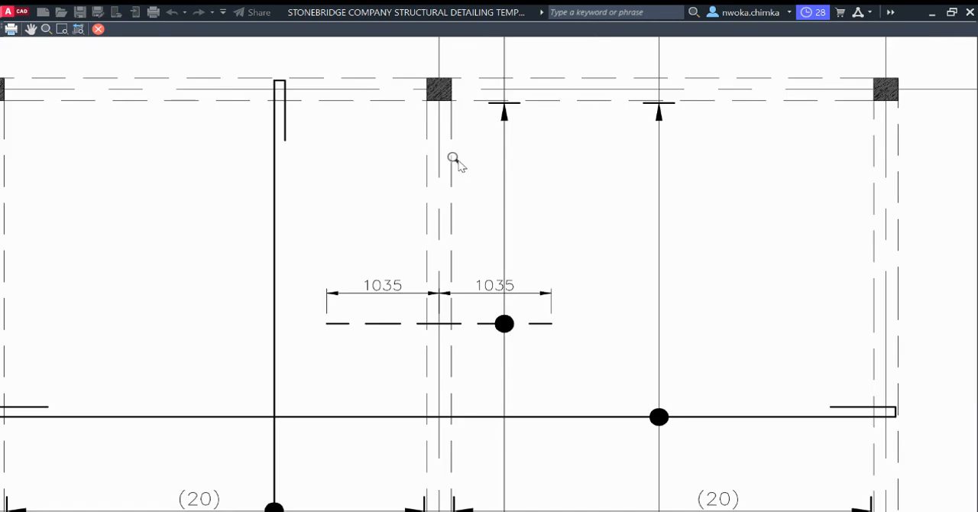
pyautogui.scroll(-3, 452, 156)
pyautogui.scroll(4, 426, 231)
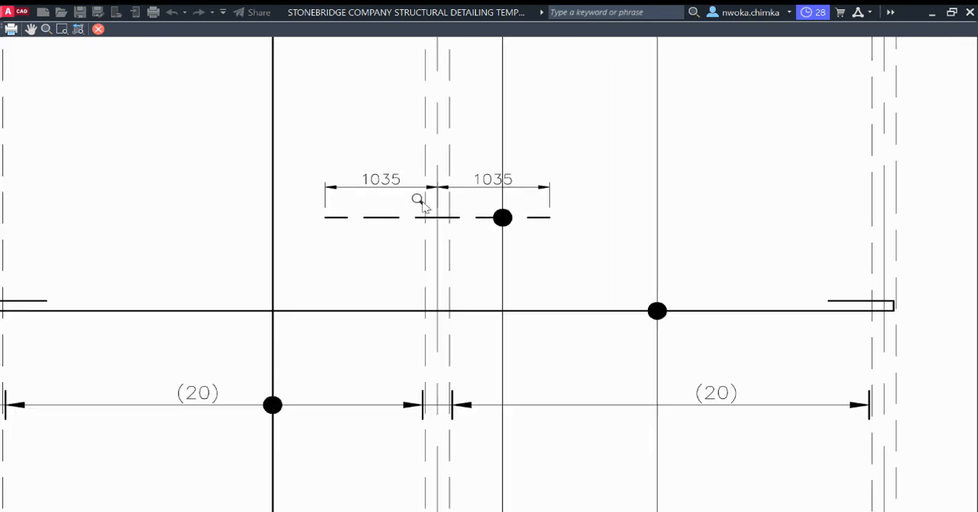
pyautogui.scroll(-2, 447, 239)
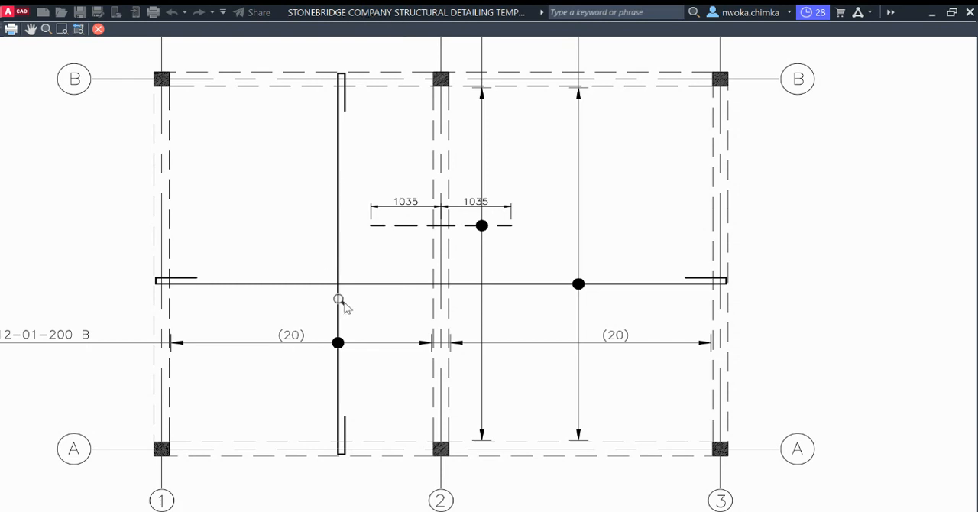
pyautogui.scroll(-4, 339, 298)
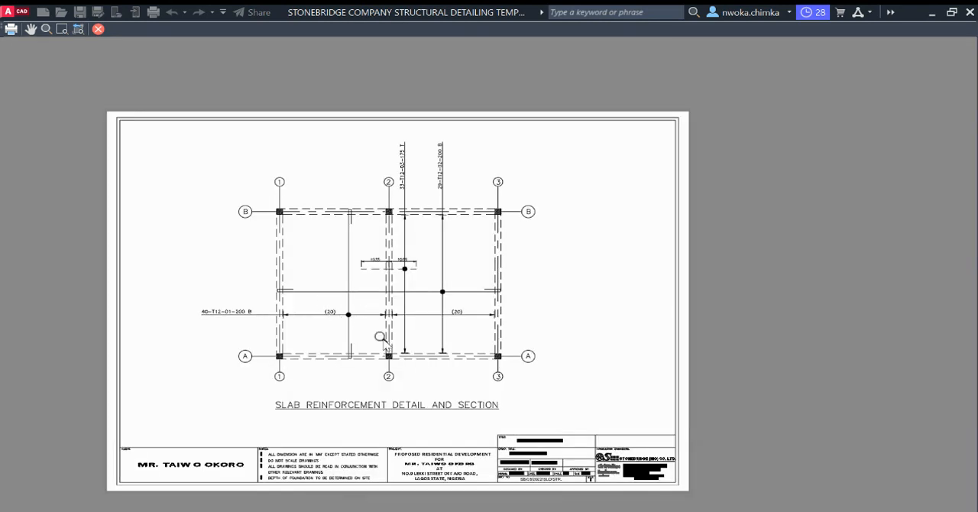
pyautogui.scroll(-2, 392, 304)
pyautogui.scroll(4, 487, 398)
pyautogui.scroll(-2, 409, 306)
pyautogui.moveTo(386, 248); pyautogui.dragTo(480, 308, button='middle')
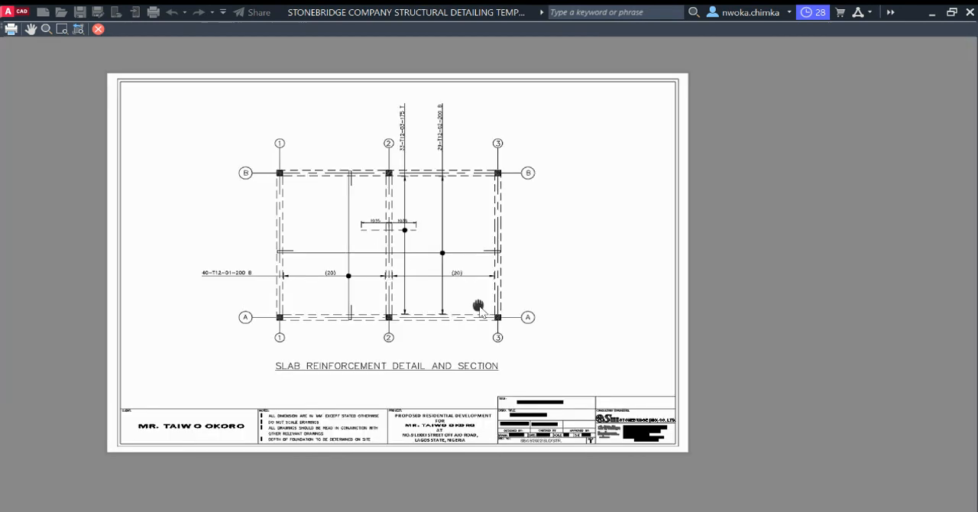
pyautogui.scroll(4, 402, 169)
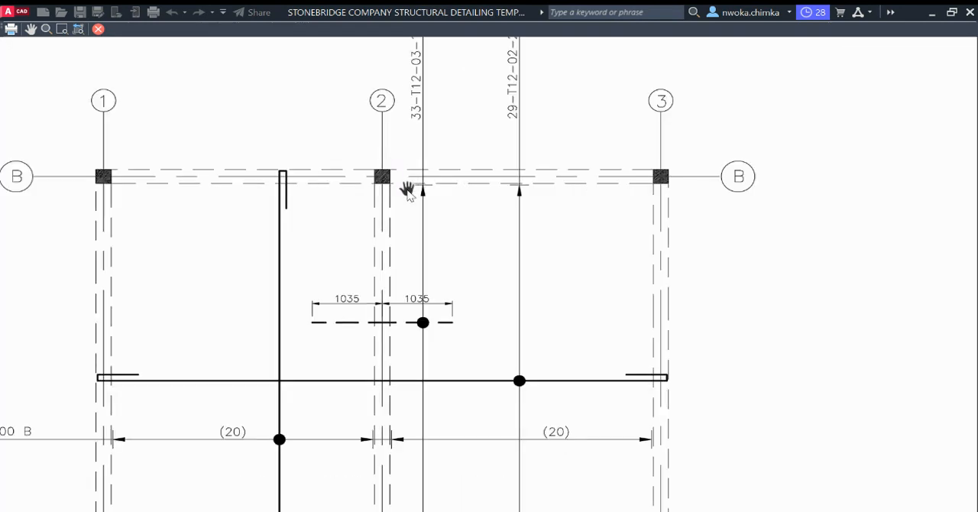
# Step: Close the plot preview and leave the plot setup of the FOUNDATION DETAILS layout without plotting
pyautogui.scroll(-2, 408, 191)
pyautogui.scroll(-2, 365, 253)
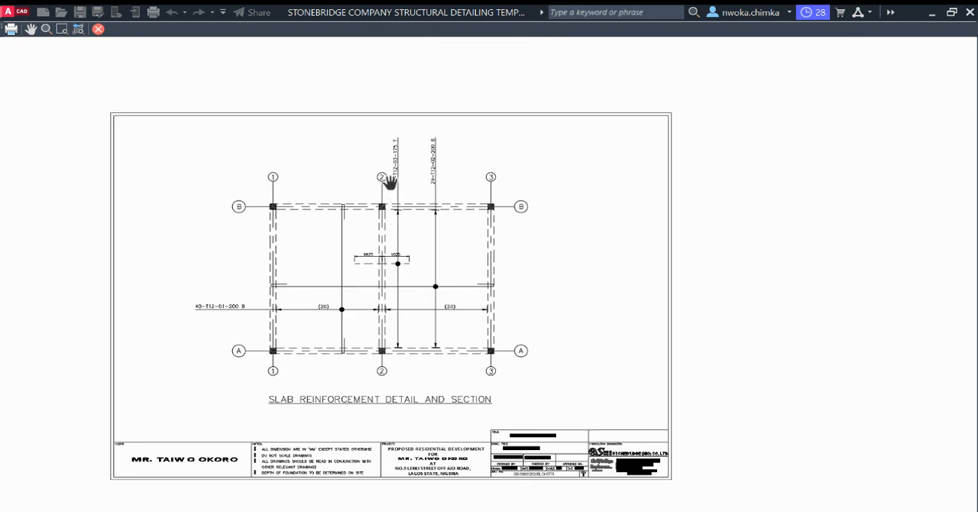
pyautogui.press('Escape')
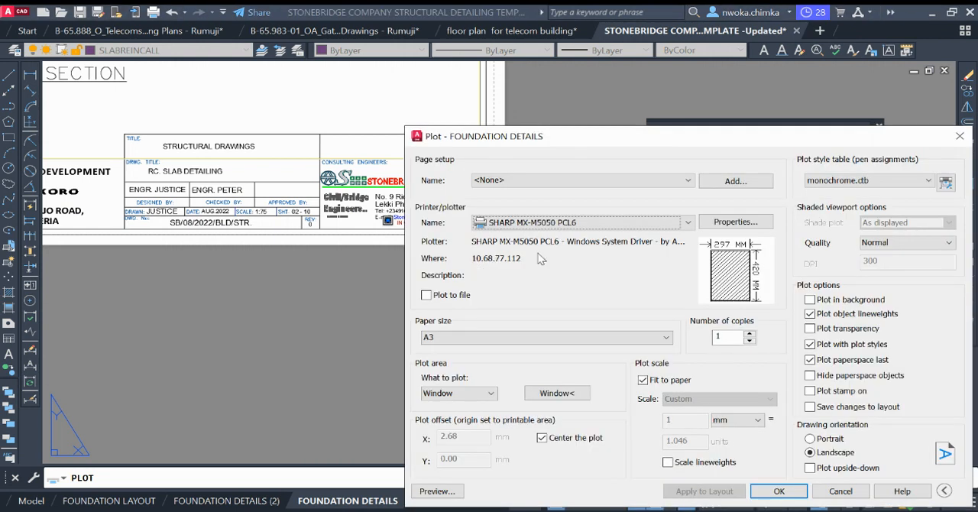
pyautogui.click(960, 136)
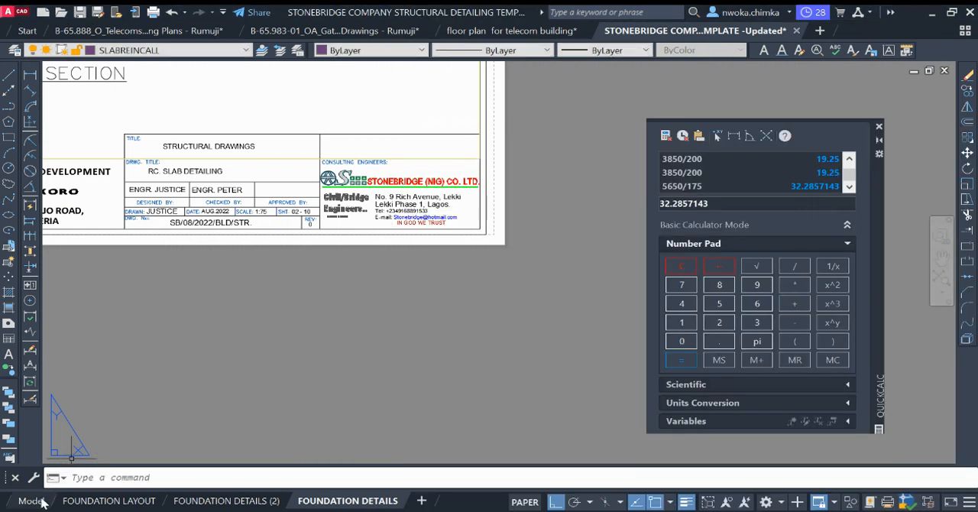
pyautogui.scroll(-3, 316, 408)
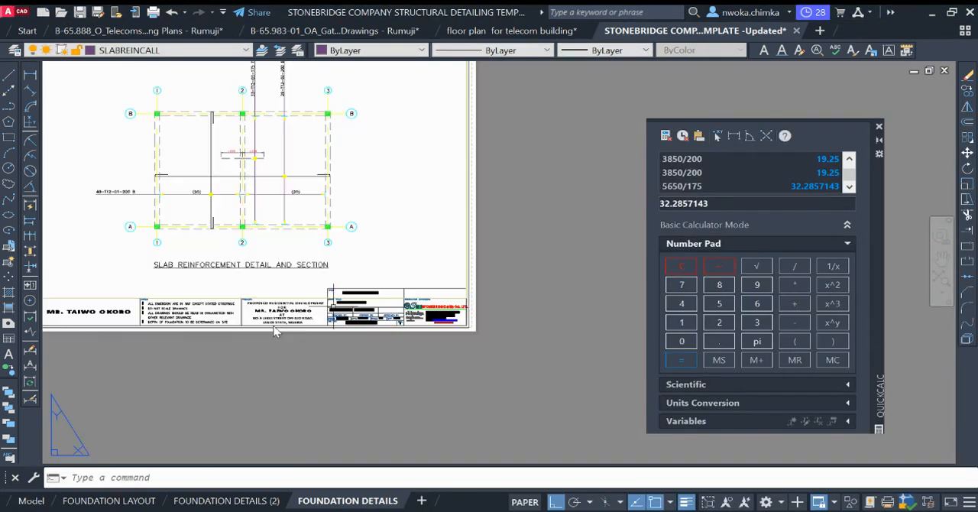
# Step: Return to model space around the slab reinforcement plans and close the calculator palette
pyautogui.click(27, 500)
pyautogui.scroll(-5, 405, 265)
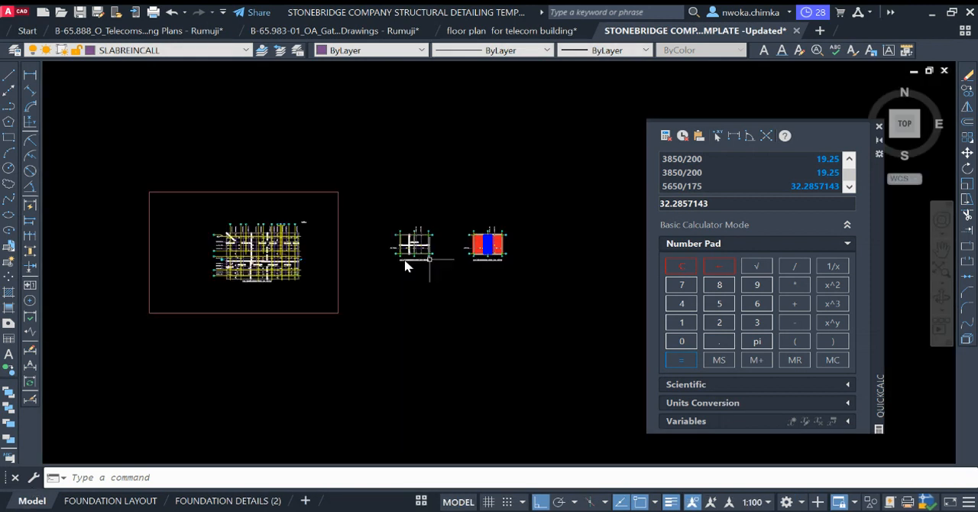
pyautogui.scroll(4, 314, 240)
pyautogui.scroll(-1, 297, 187)
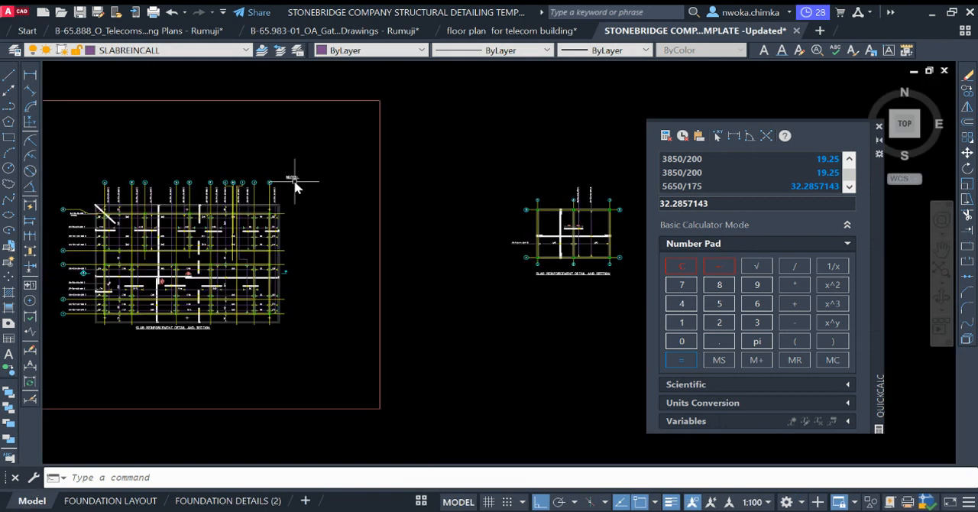
pyautogui.scroll(-2, 310, 178)
pyautogui.scroll(2, 472, 181)
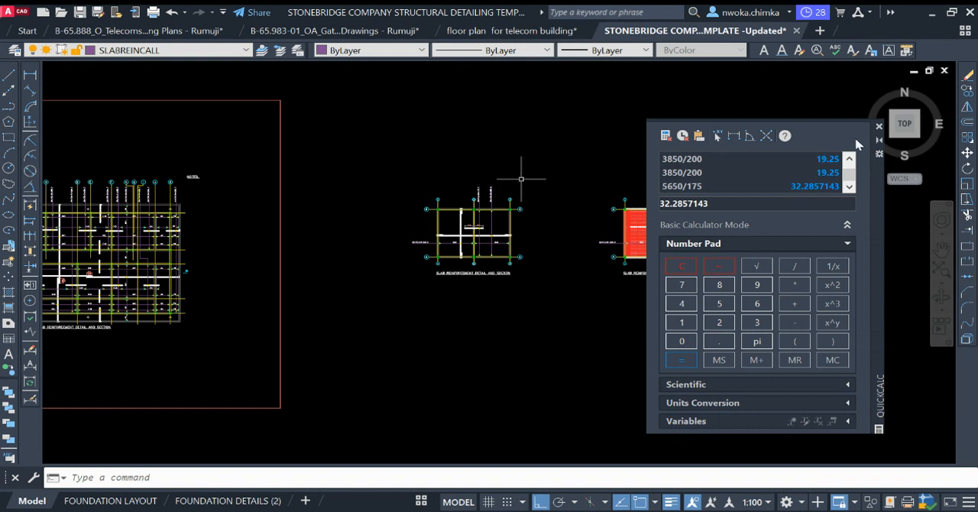
pyautogui.click(878, 126)
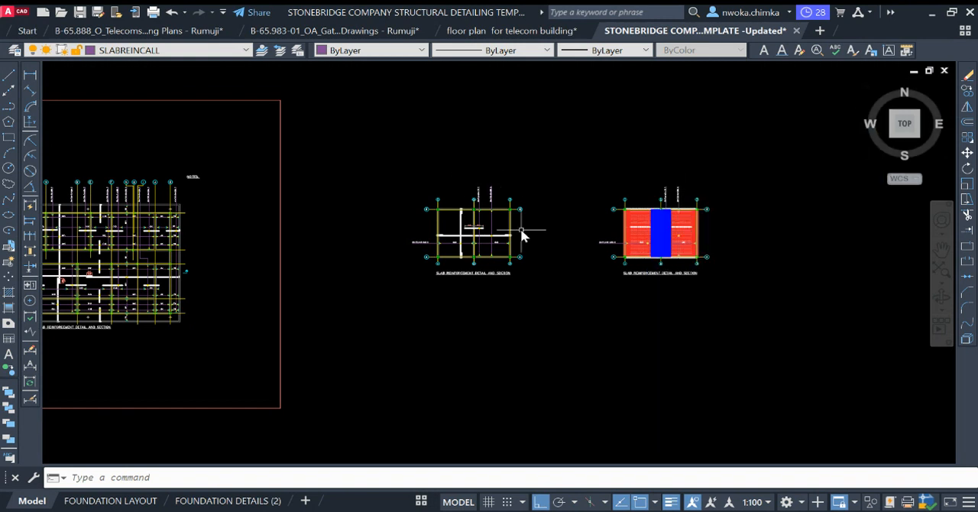
# Step: Look over the template's other structural drawings, including the foundation/ground floor plan and the footing details
pyautogui.scroll(4, 497, 198)
pyautogui.scroll(-8, 516, 203)
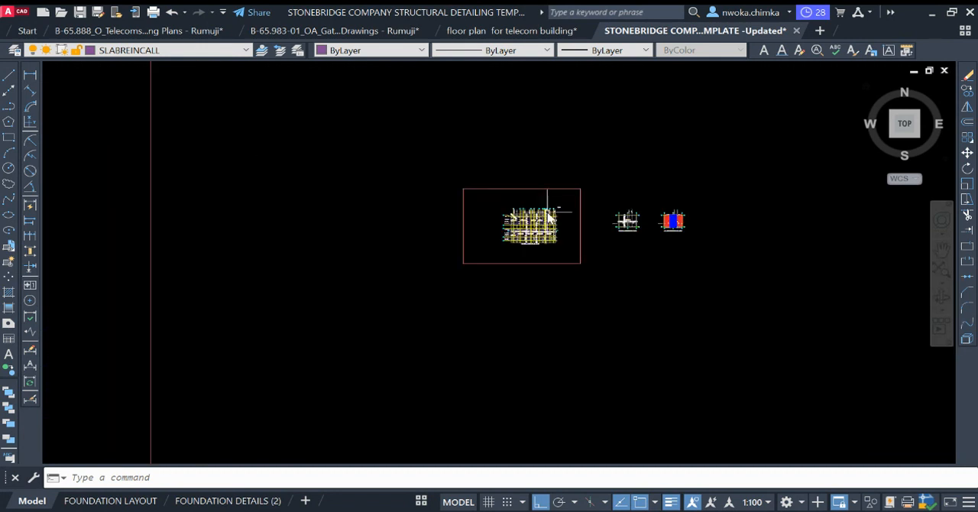
pyautogui.scroll(-2, 486, 228)
pyautogui.moveTo(424, 231); pyautogui.dragTo(888, 236, button='middle')
pyautogui.scroll(9, 359, 263)
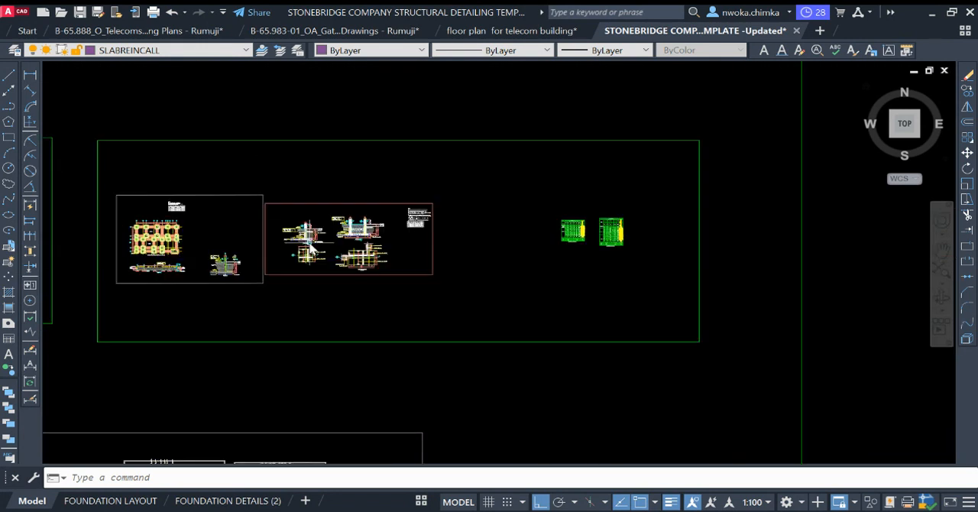
pyautogui.scroll(-3, 592, 217)
pyautogui.scroll(-2, 593, 217)
pyautogui.moveTo(88, 227); pyautogui.dragTo(463, 239, button='middle')
pyautogui.moveTo(370, 309); pyautogui.dragTo(701, 310, button='middle')
pyautogui.scroll(4, 787, 229)
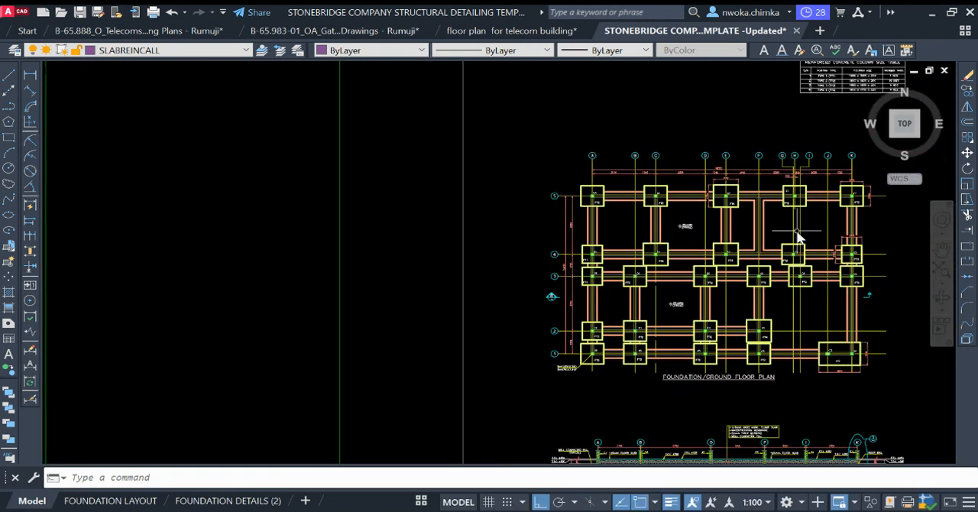
pyautogui.moveTo(685, 223); pyautogui.dragTo(386, 157, button='middle')
pyautogui.scroll(2, 387, 158)
pyautogui.scroll(-2, 655, 250)
pyautogui.scroll(-4, 493, 242)
pyautogui.moveTo(271, 236); pyautogui.dragTo(655, 192, button='middle')
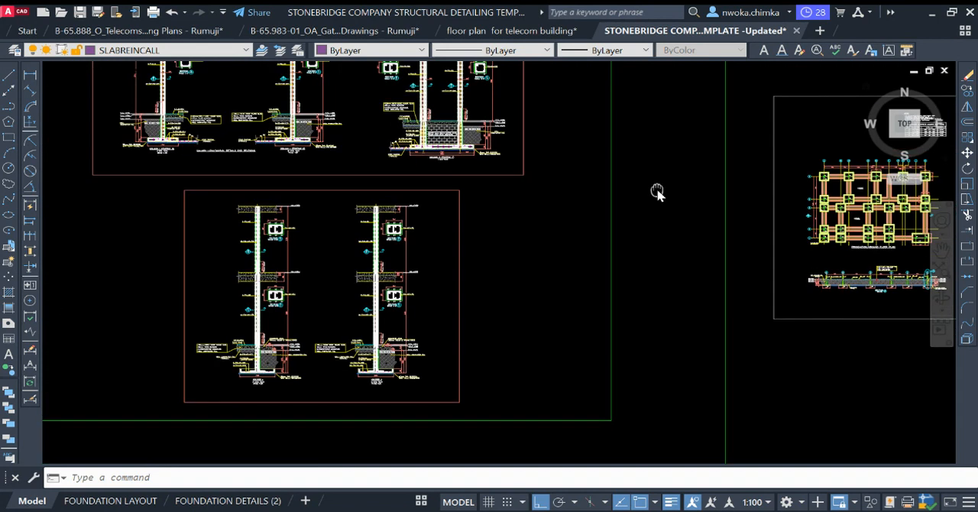
# Step: Examine the column longitudinal details above their footings and the 1:10 column cross-section D
pyautogui.scroll(6, 433, 195)
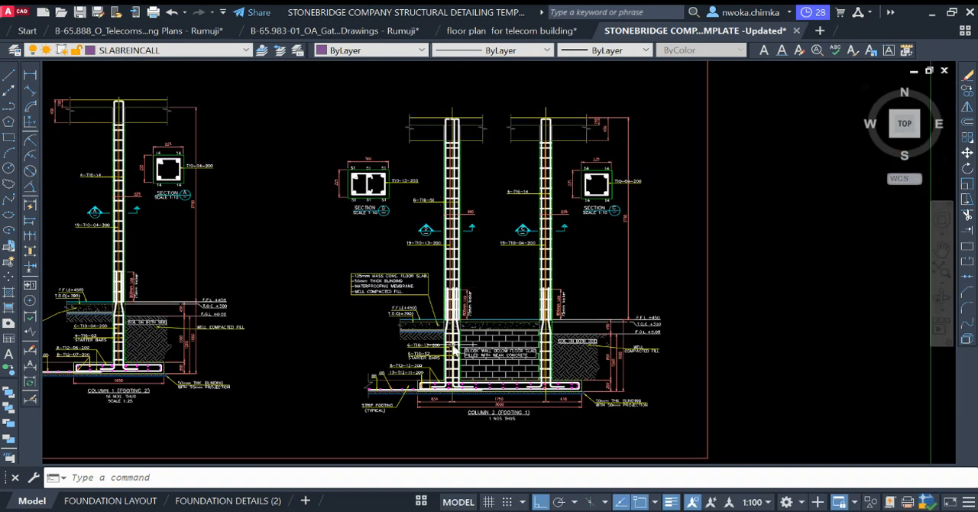
pyautogui.scroll(3, 506, 344)
pyautogui.scroll(-3, 367, 345)
pyautogui.scroll(2, 411, 159)
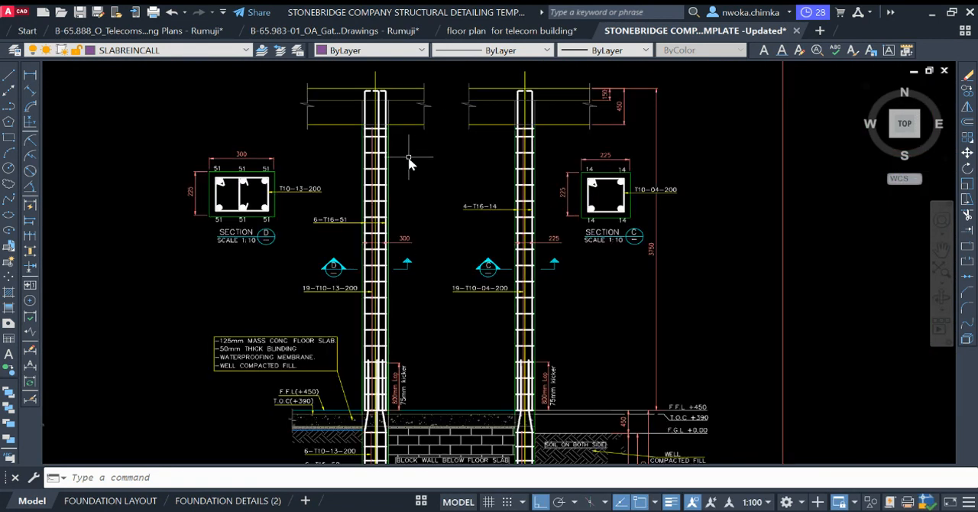
pyautogui.scroll(-4, 463, 186)
pyautogui.scroll(5, 358, 177)
pyautogui.scroll(4, 359, 178)
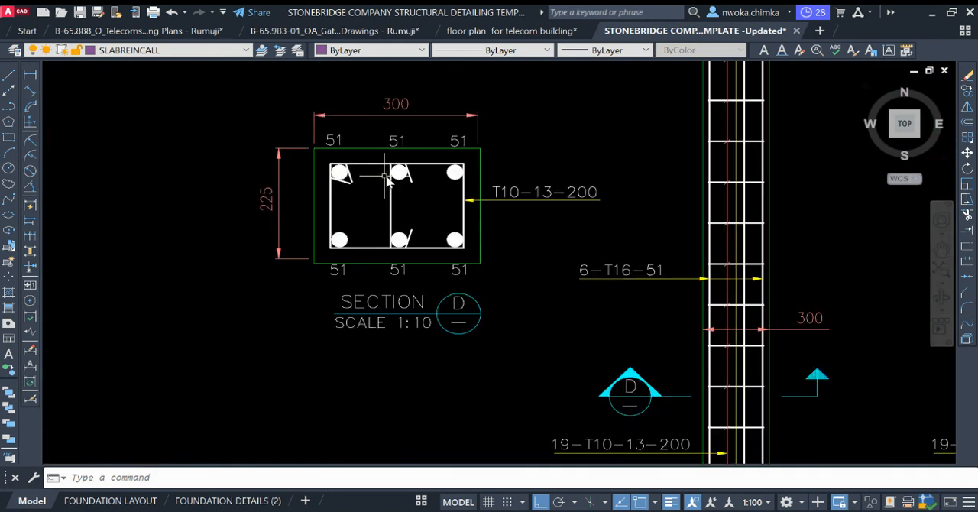
pyautogui.scroll(-6, 497, 137)
pyautogui.scroll(-4, 304, 252)
pyautogui.scroll(-5, 304, 252)
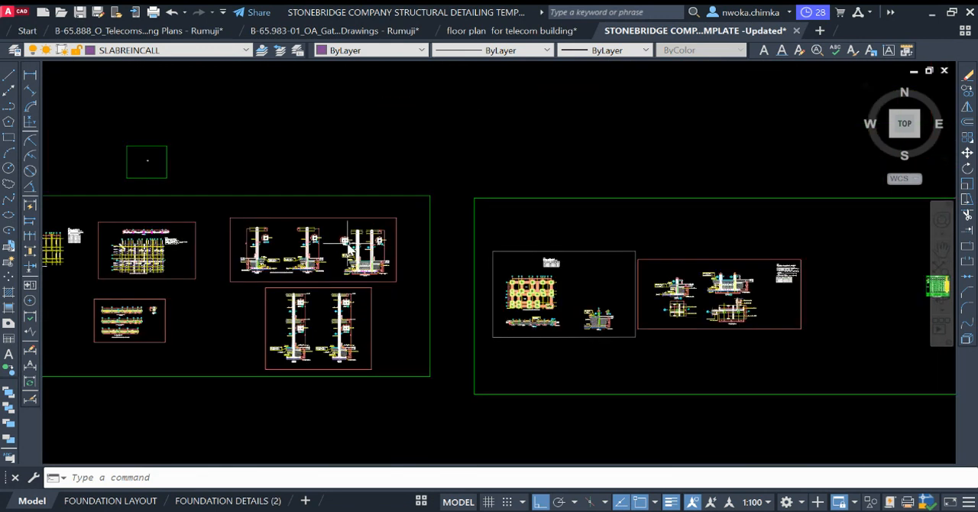
# Step: Review the roof beam details and sections, the staircase details sheet and the roof slab and beam layout
pyautogui.scroll(1, 351, 264)
pyautogui.scroll(6, 214, 258)
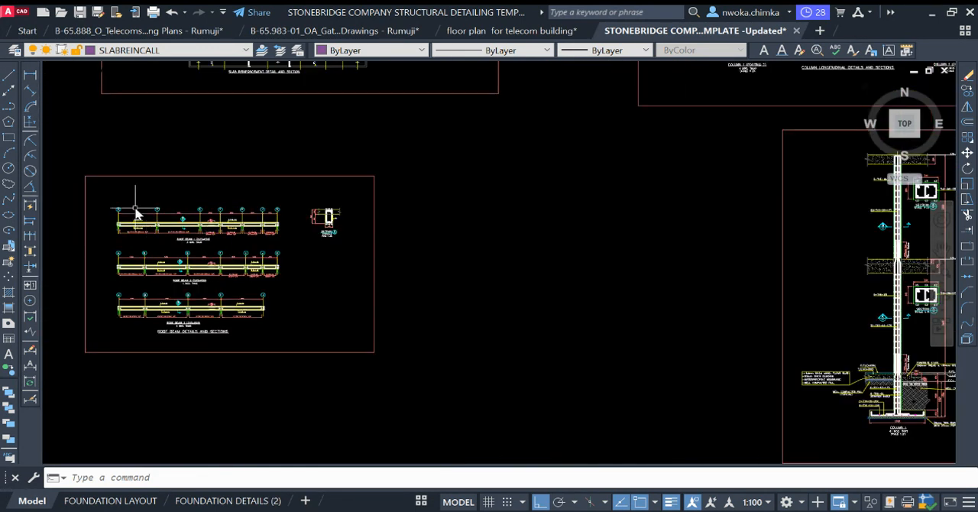
pyautogui.scroll(-4, 229, 244)
pyautogui.scroll(-6, 287, 252)
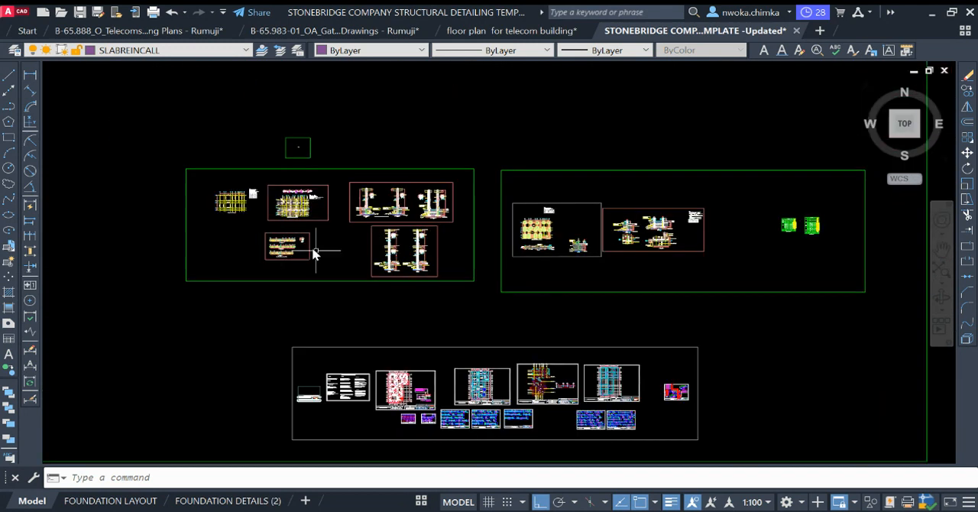
pyautogui.moveTo(541, 323); pyautogui.dragTo(342, 297, button='middle')
pyautogui.scroll(8, 351, 318)
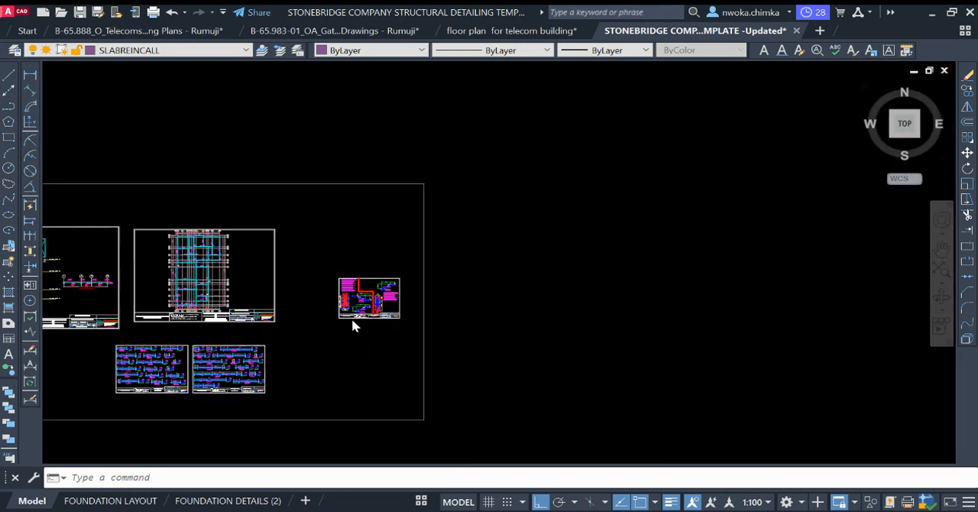
pyautogui.scroll(3, 377, 274)
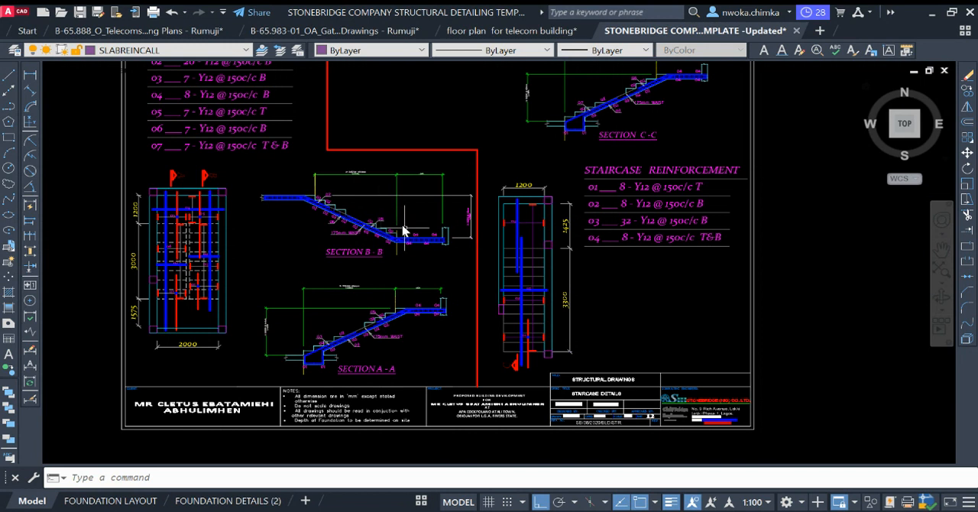
pyautogui.scroll(-8, 344, 268)
pyautogui.moveTo(500, 290); pyautogui.dragTo(229, 313, button='middle')
pyautogui.scroll(-5, 359, 291)
pyautogui.scroll(4, 356, 244)
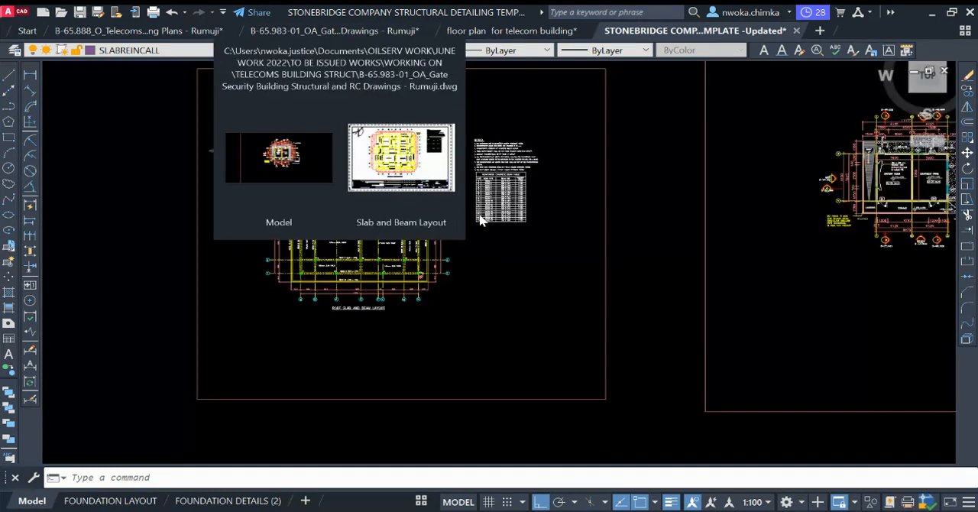
# Step: Compare the simplified slab reinforcement plan and its bar call-outs with the neighbouring plan that shows every bar
pyautogui.click(403, 158)
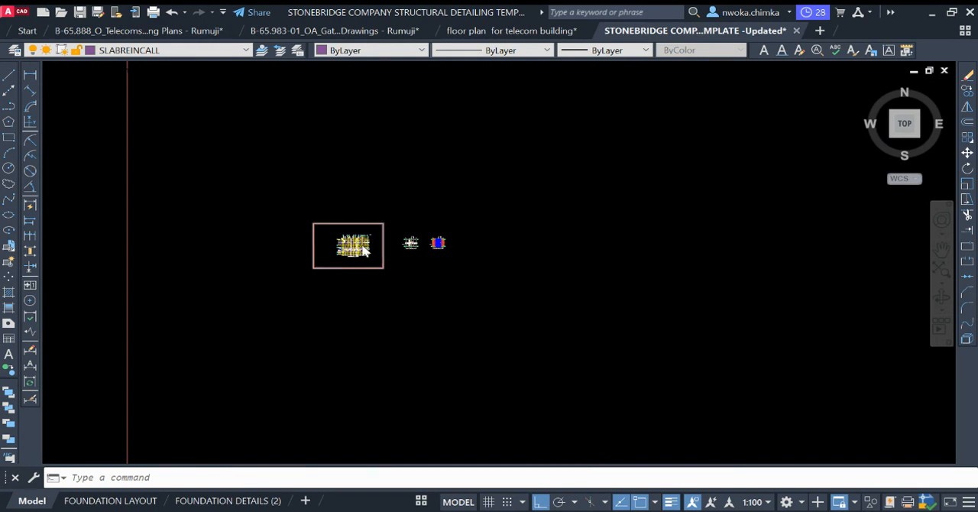
pyautogui.scroll(6, 532, 238)
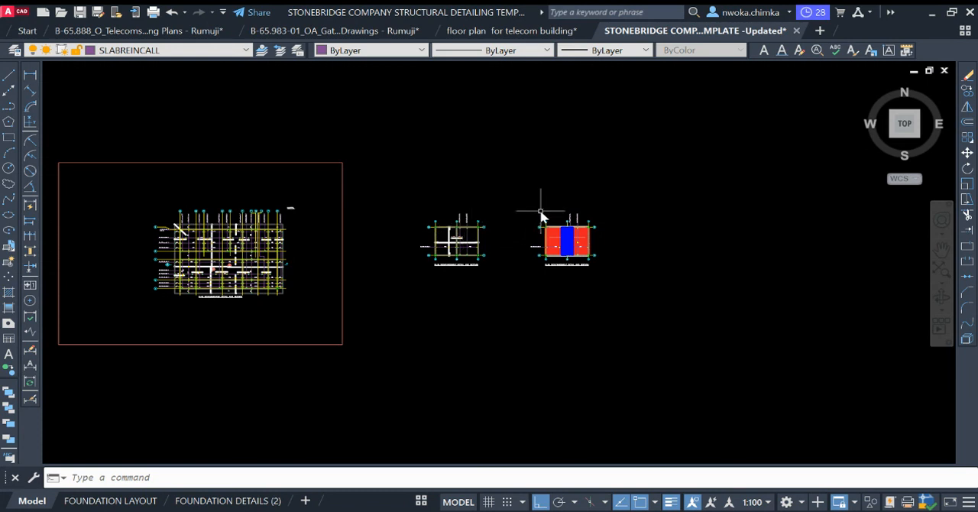
pyautogui.scroll(2, 557, 220)
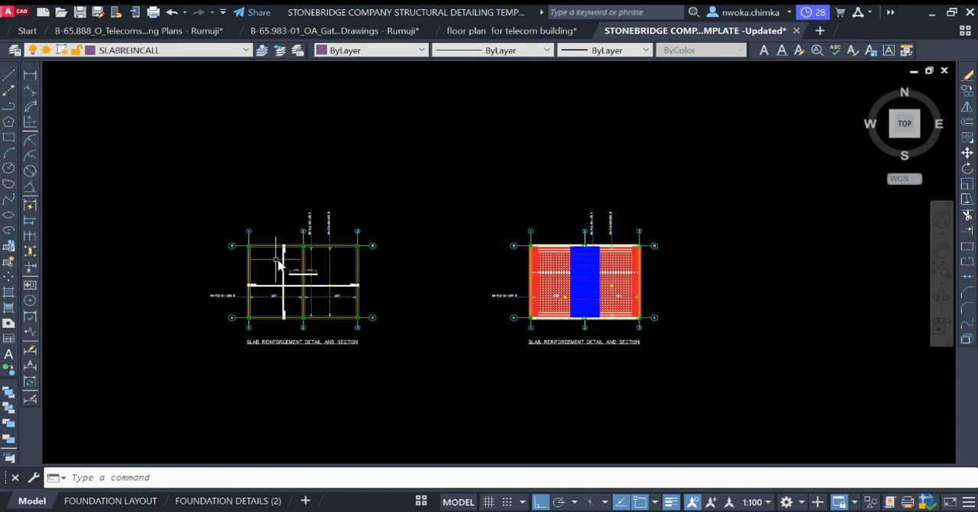
pyautogui.scroll(1, 279, 260)
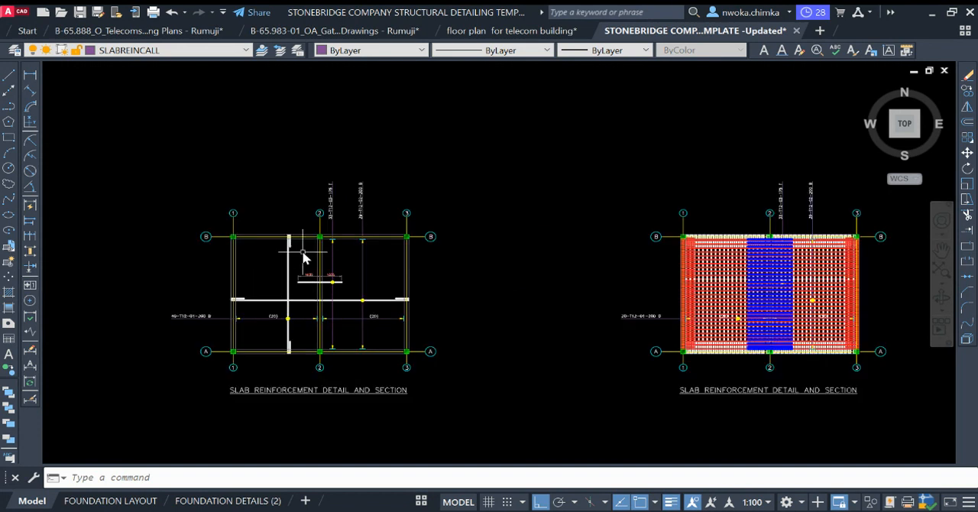
pyautogui.scroll(-1, 323, 247)
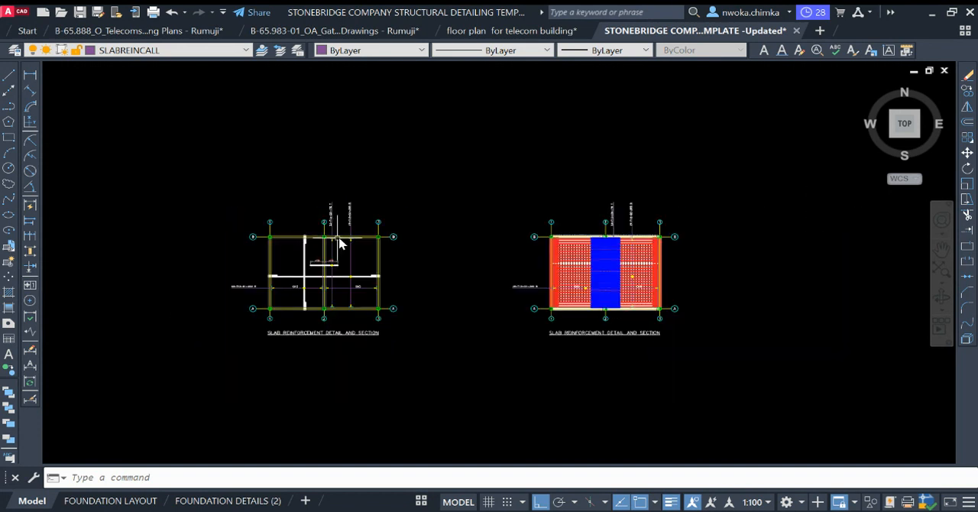
pyautogui.scroll(-1, 340, 243)
pyautogui.scroll(3, 328, 252)
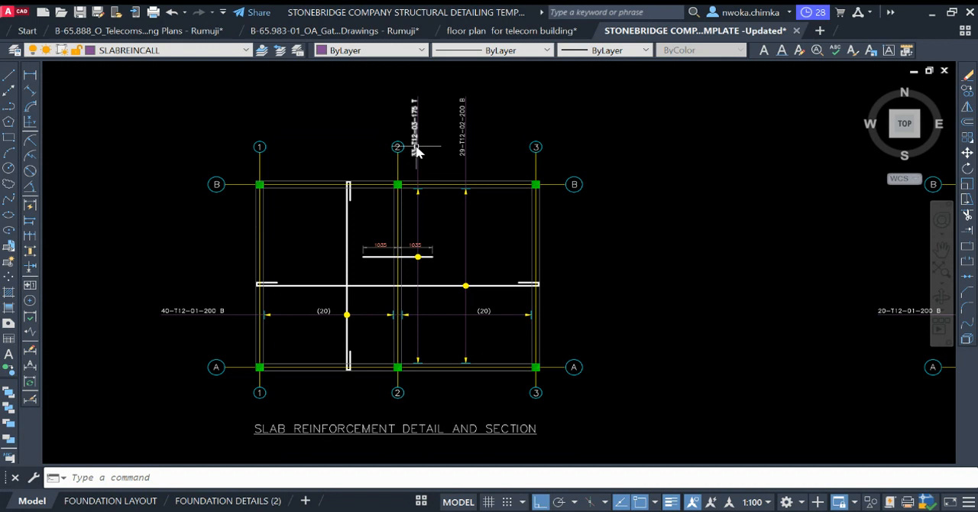
pyautogui.scroll(-5, 463, 140)
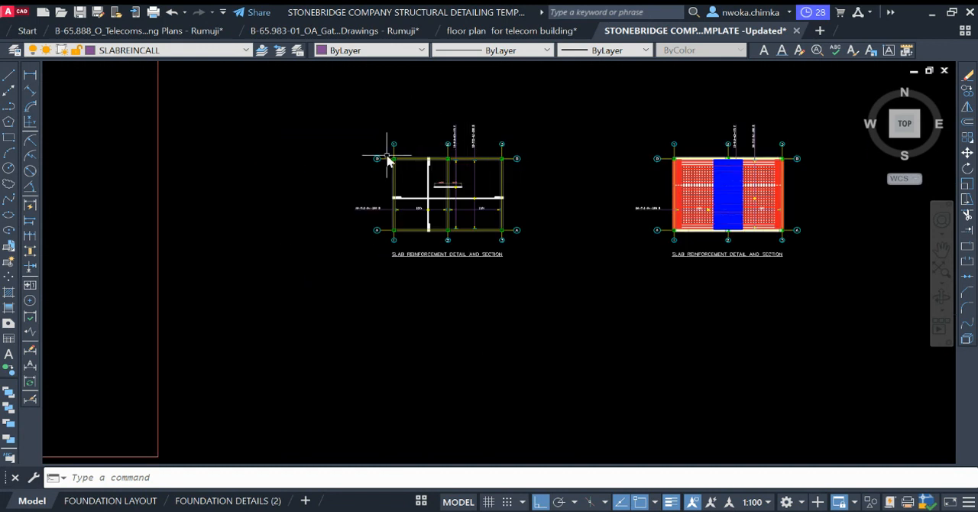
pyautogui.scroll(2, 178, 210)
pyautogui.scroll(-4, 428, 180)
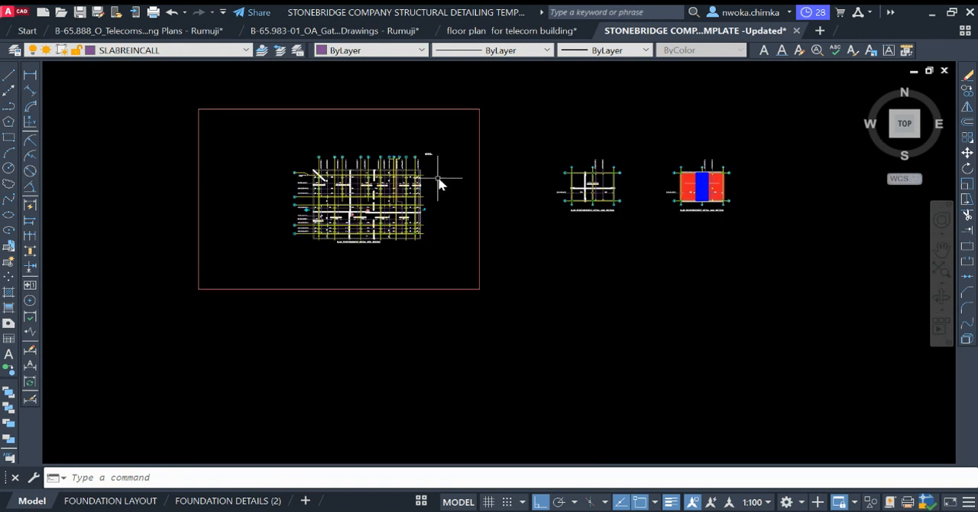
# Step: Examine the fully drawn slab reinforcement plan, including its main bars and the top bars over grid line 2
pyautogui.scroll(3, 737, 183)
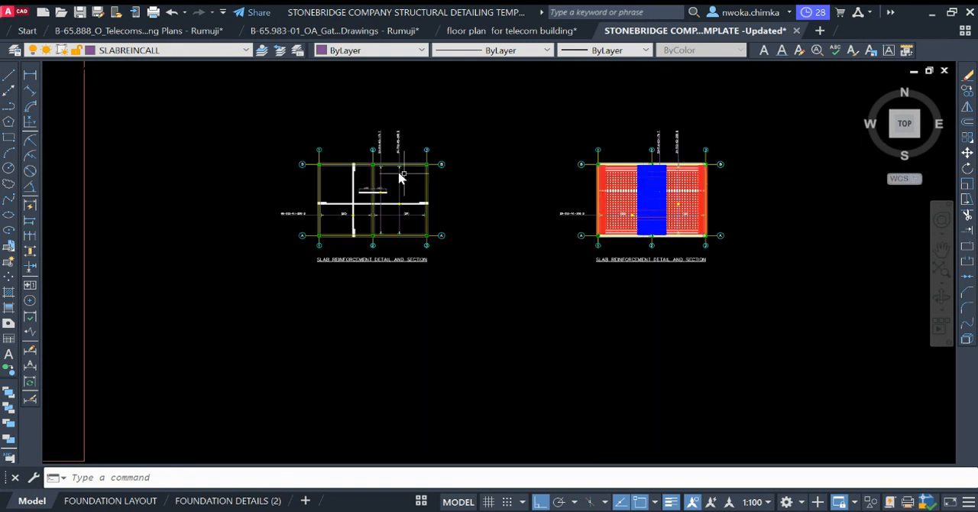
pyautogui.scroll(-2, 436, 168)
pyautogui.moveTo(502, 160); pyautogui.dragTo(358, 213, button='middle')
pyautogui.scroll(10, 356, 212)
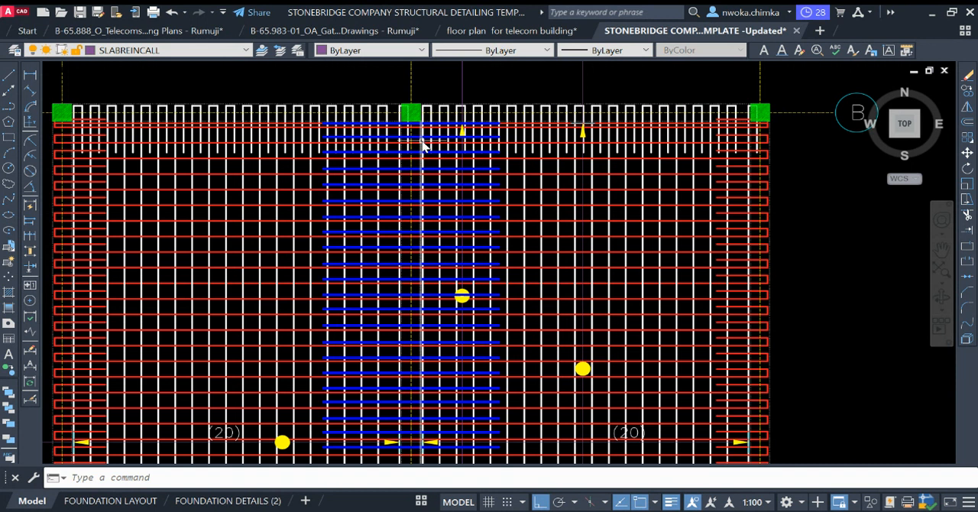
pyautogui.scroll(-4, 425, 147)
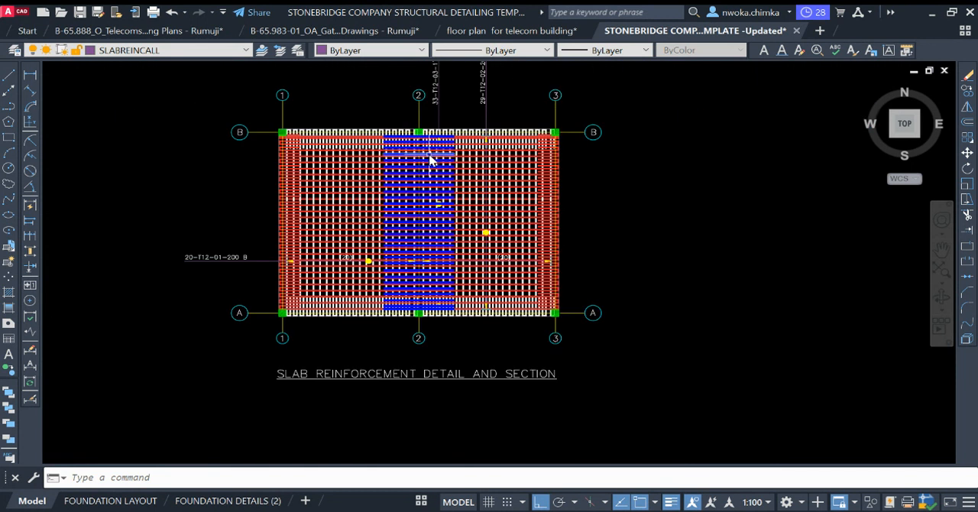
pyautogui.scroll(-2, 762, 332)
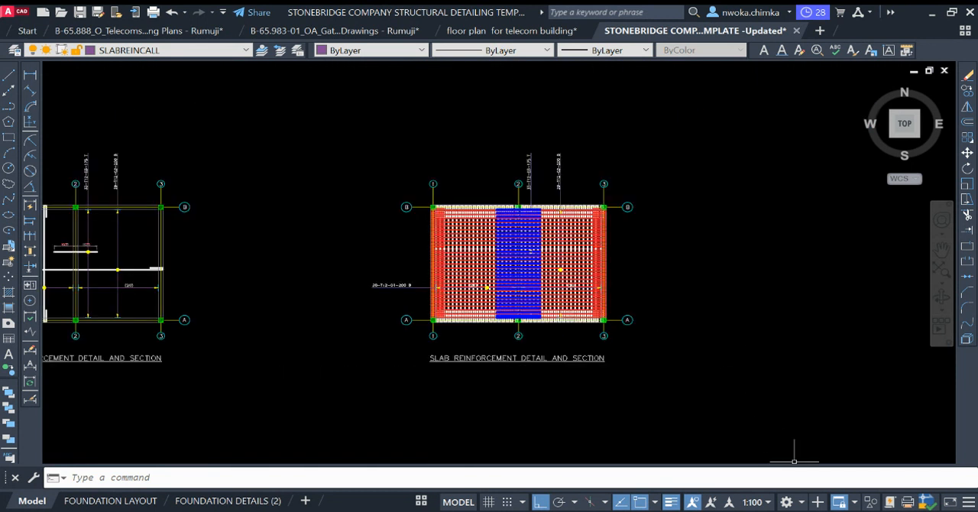